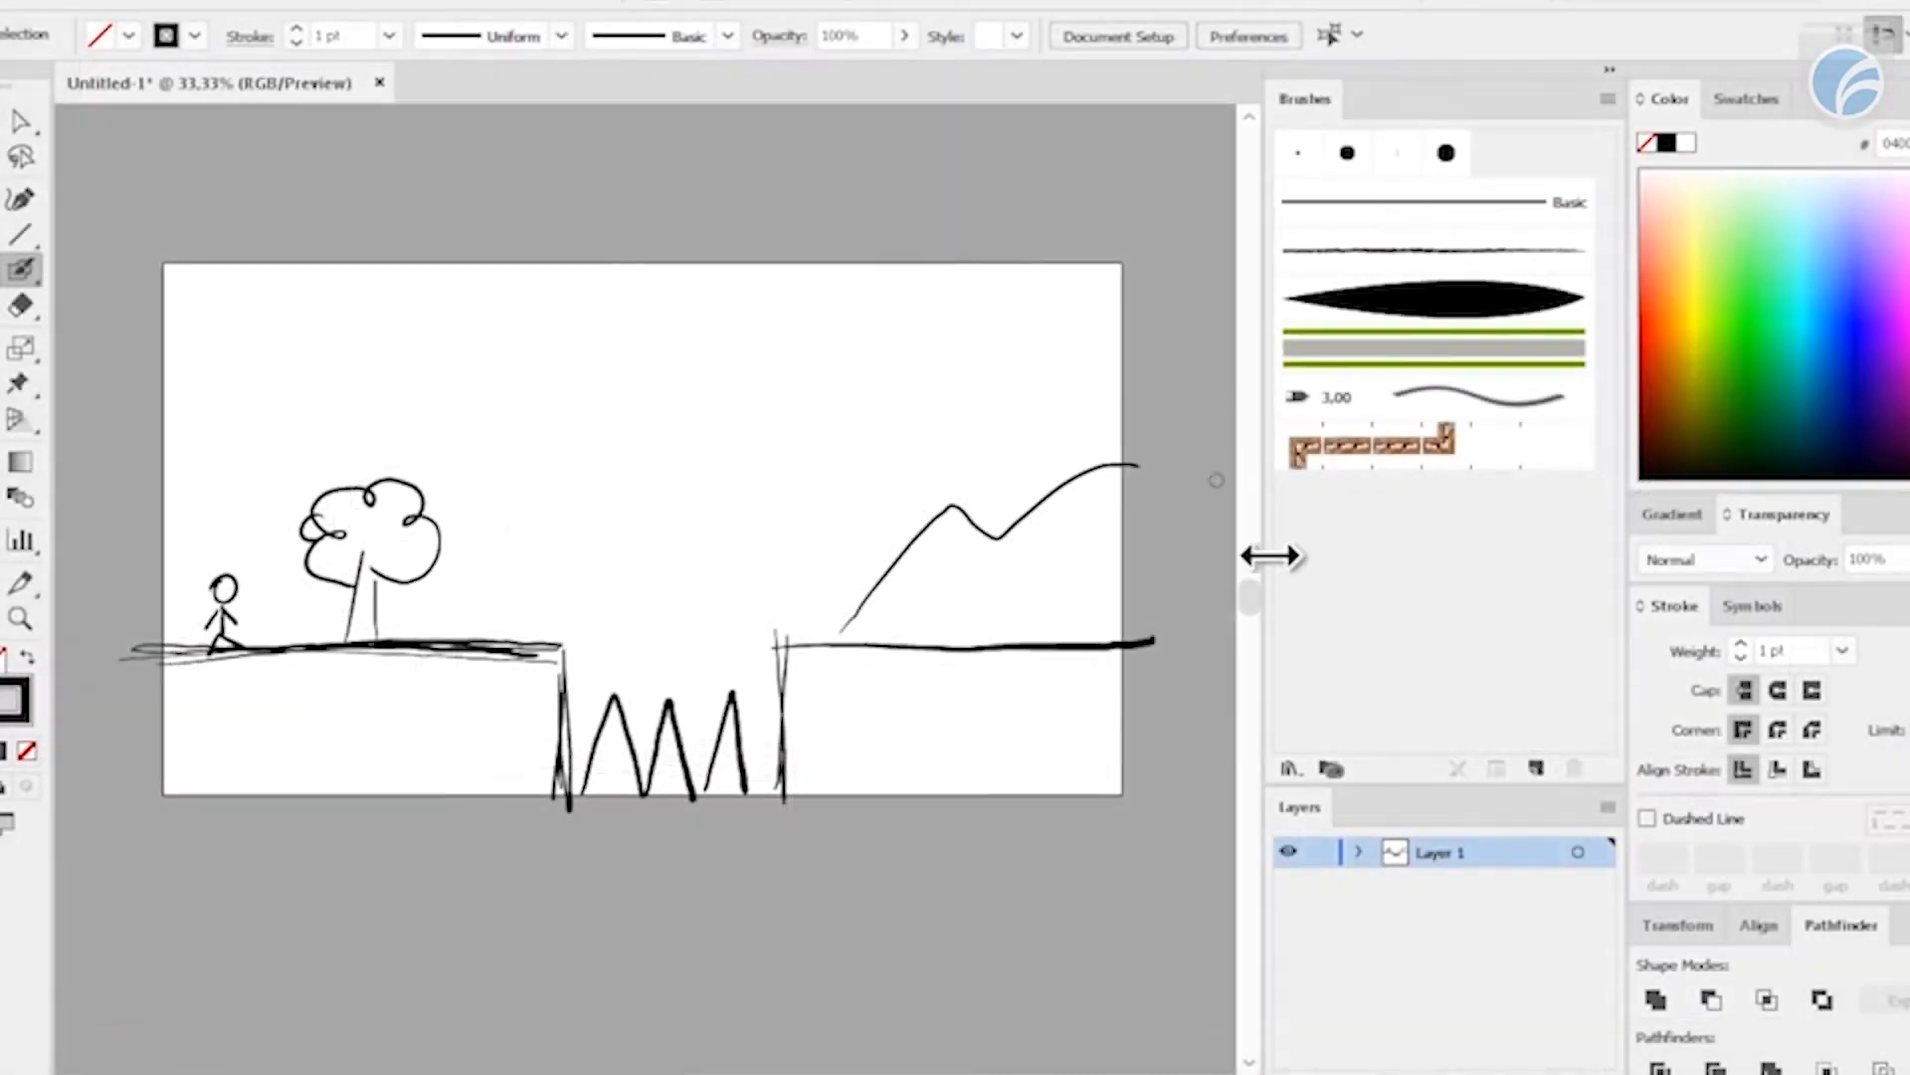
- Rename the sketch layer, Layer 1, as MARCACAO and lock it
double_click(1432, 852)
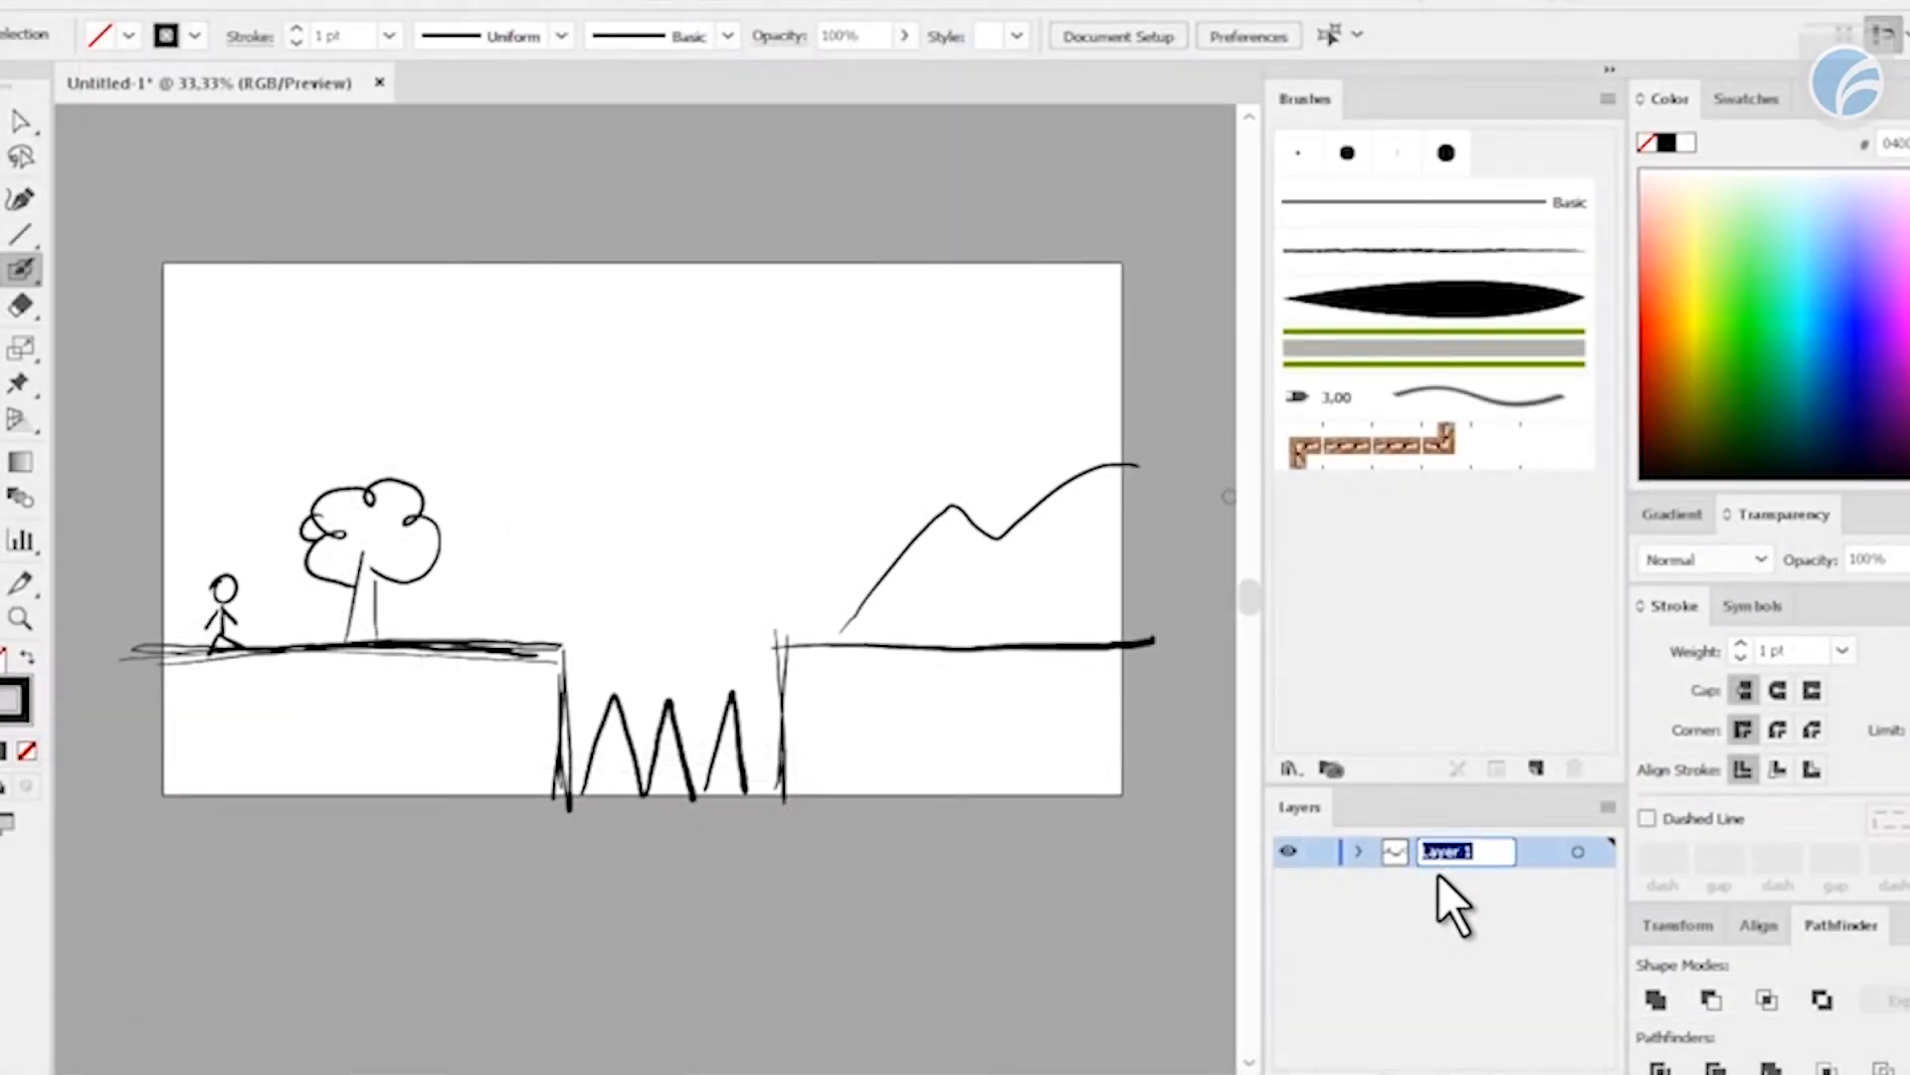
type("MARCACAO")
key("Return")
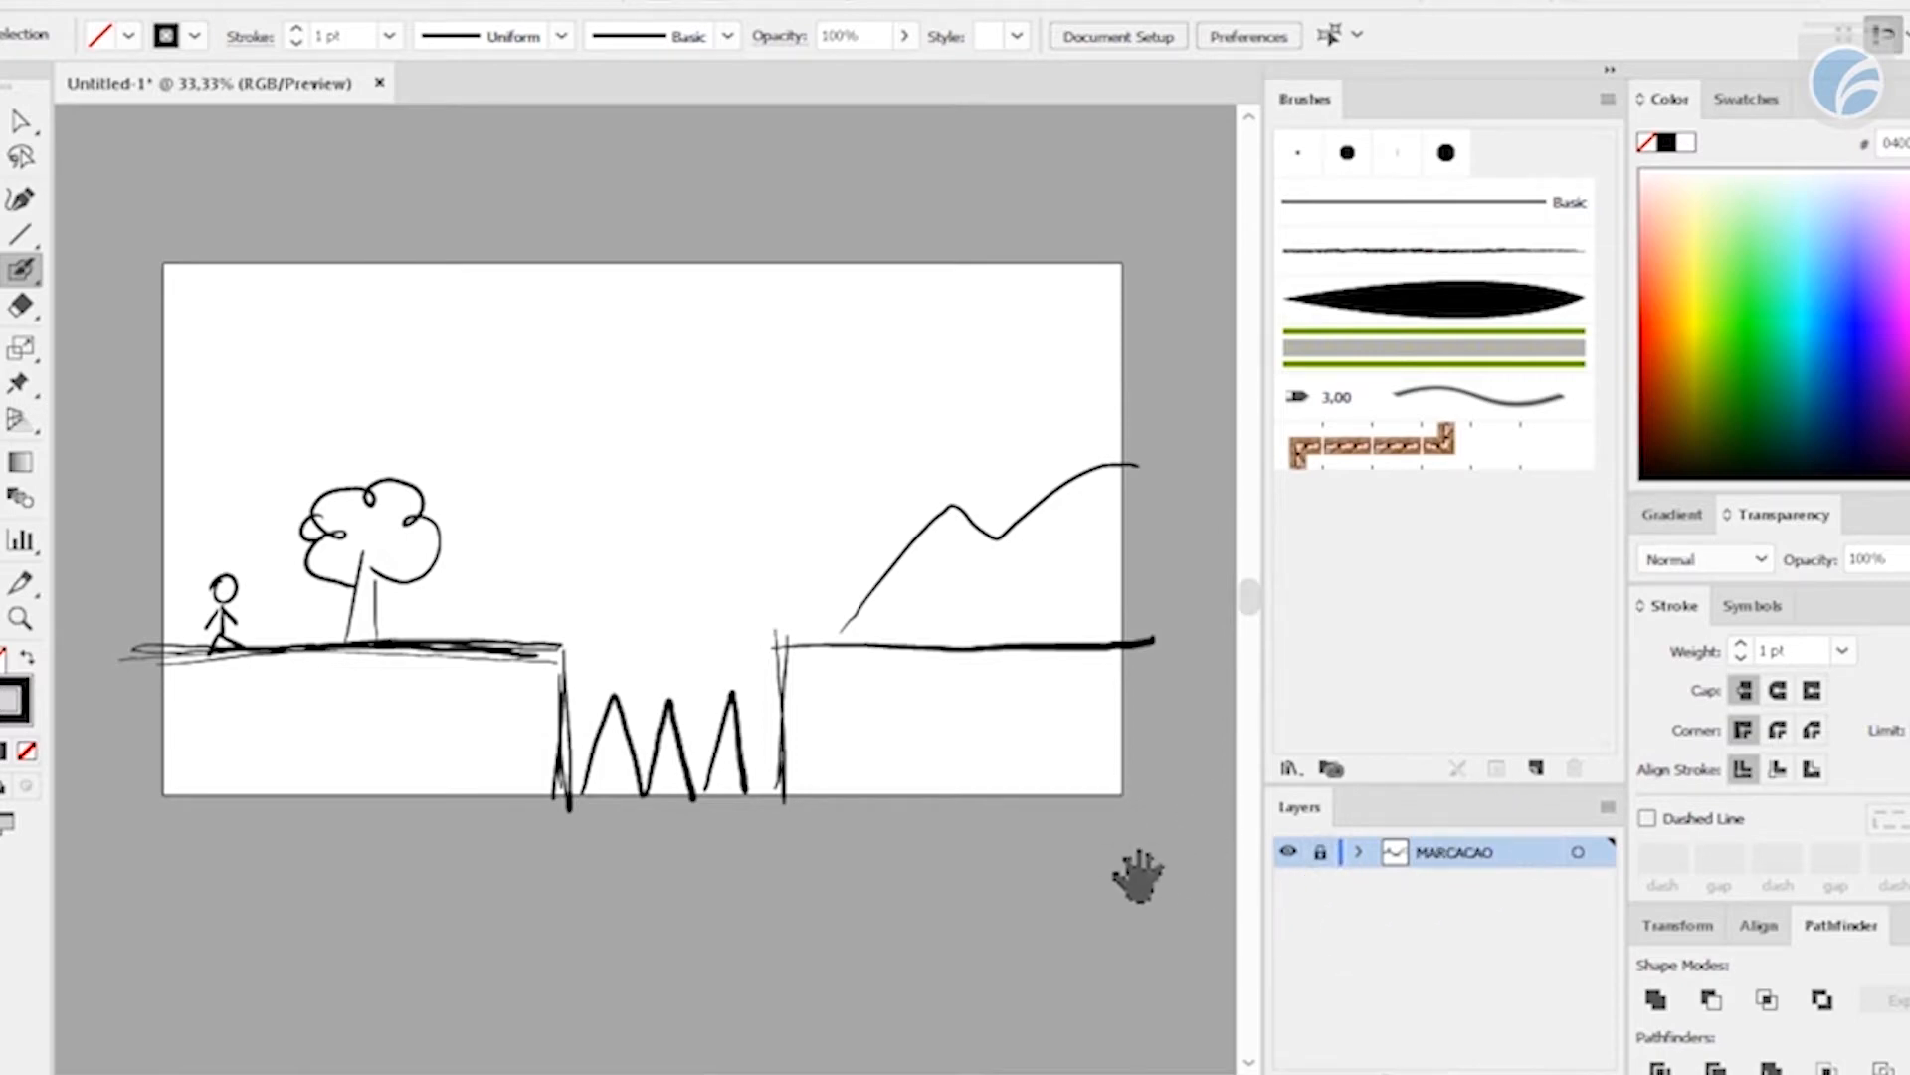
- Create a new layer above the MARCACAO layer
left_click_drag(1141, 873, 1194, 738)
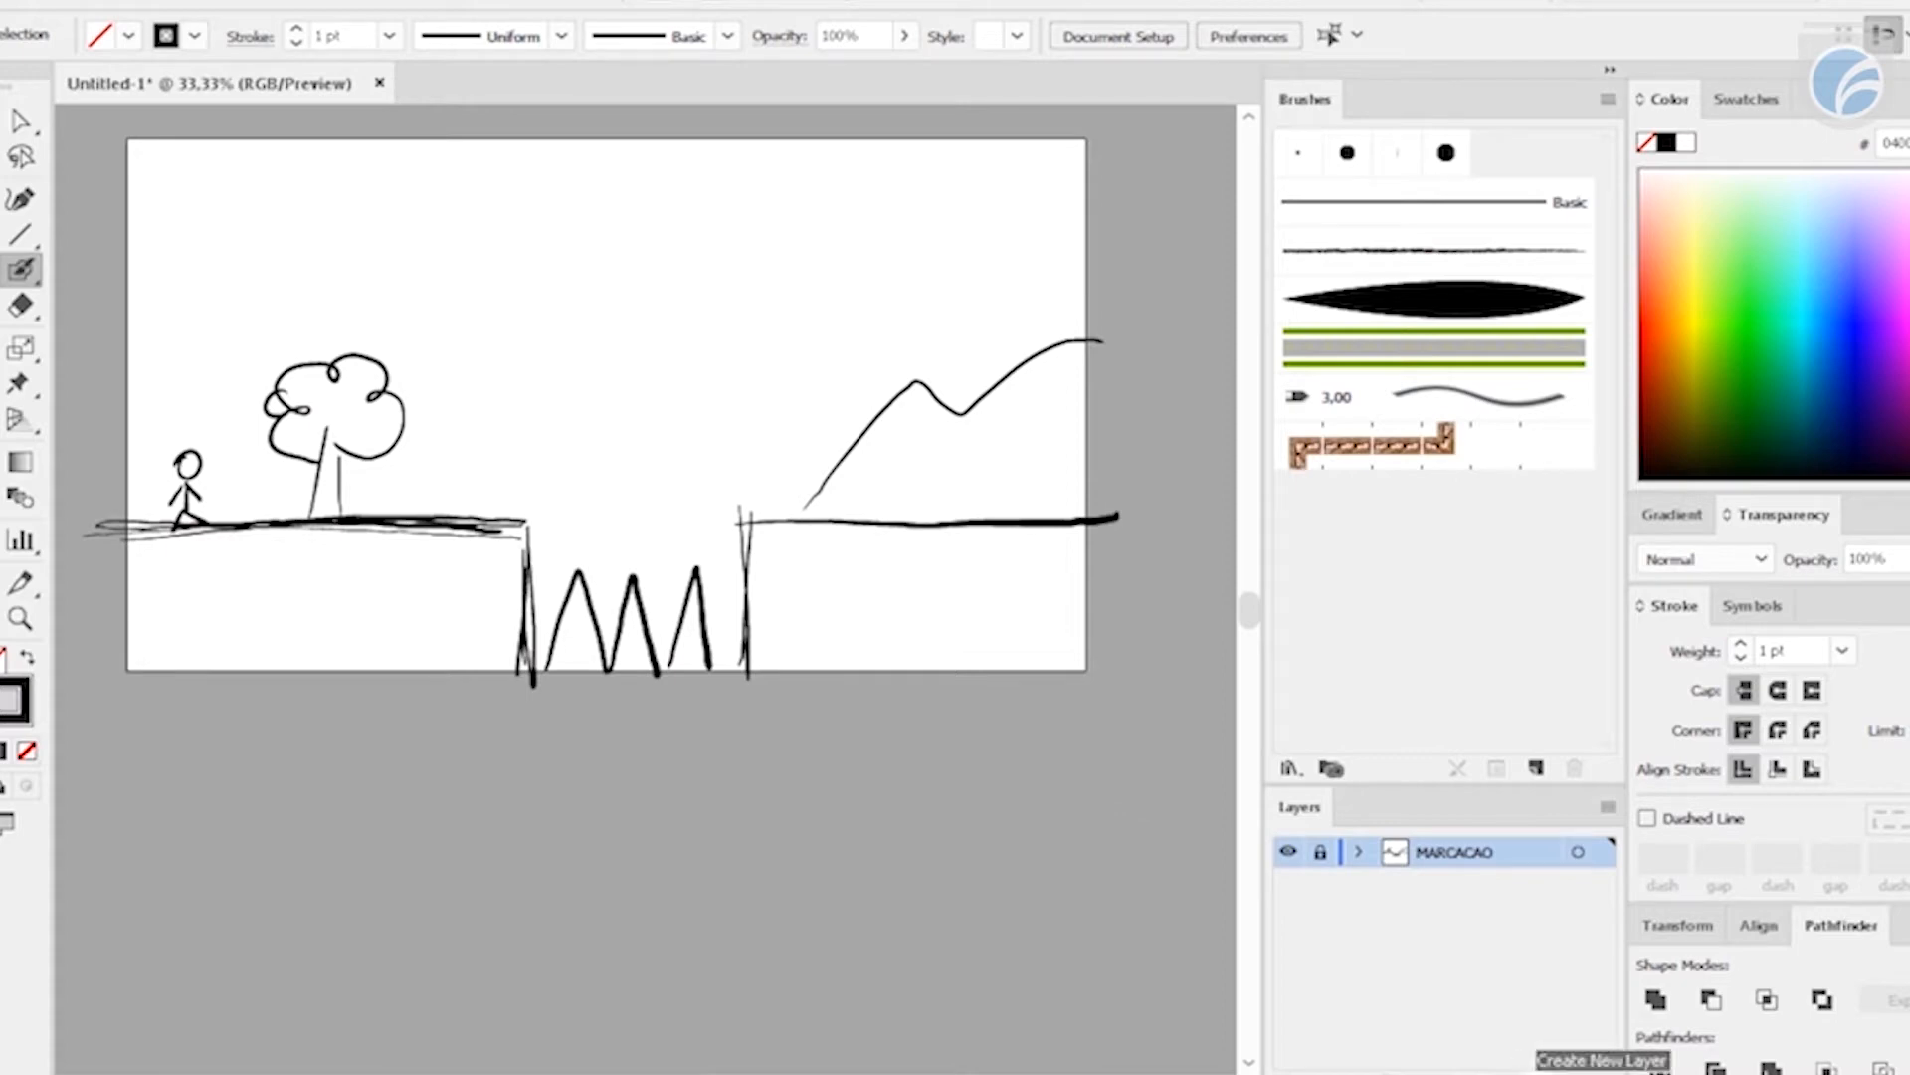
left_click(1533, 1070)
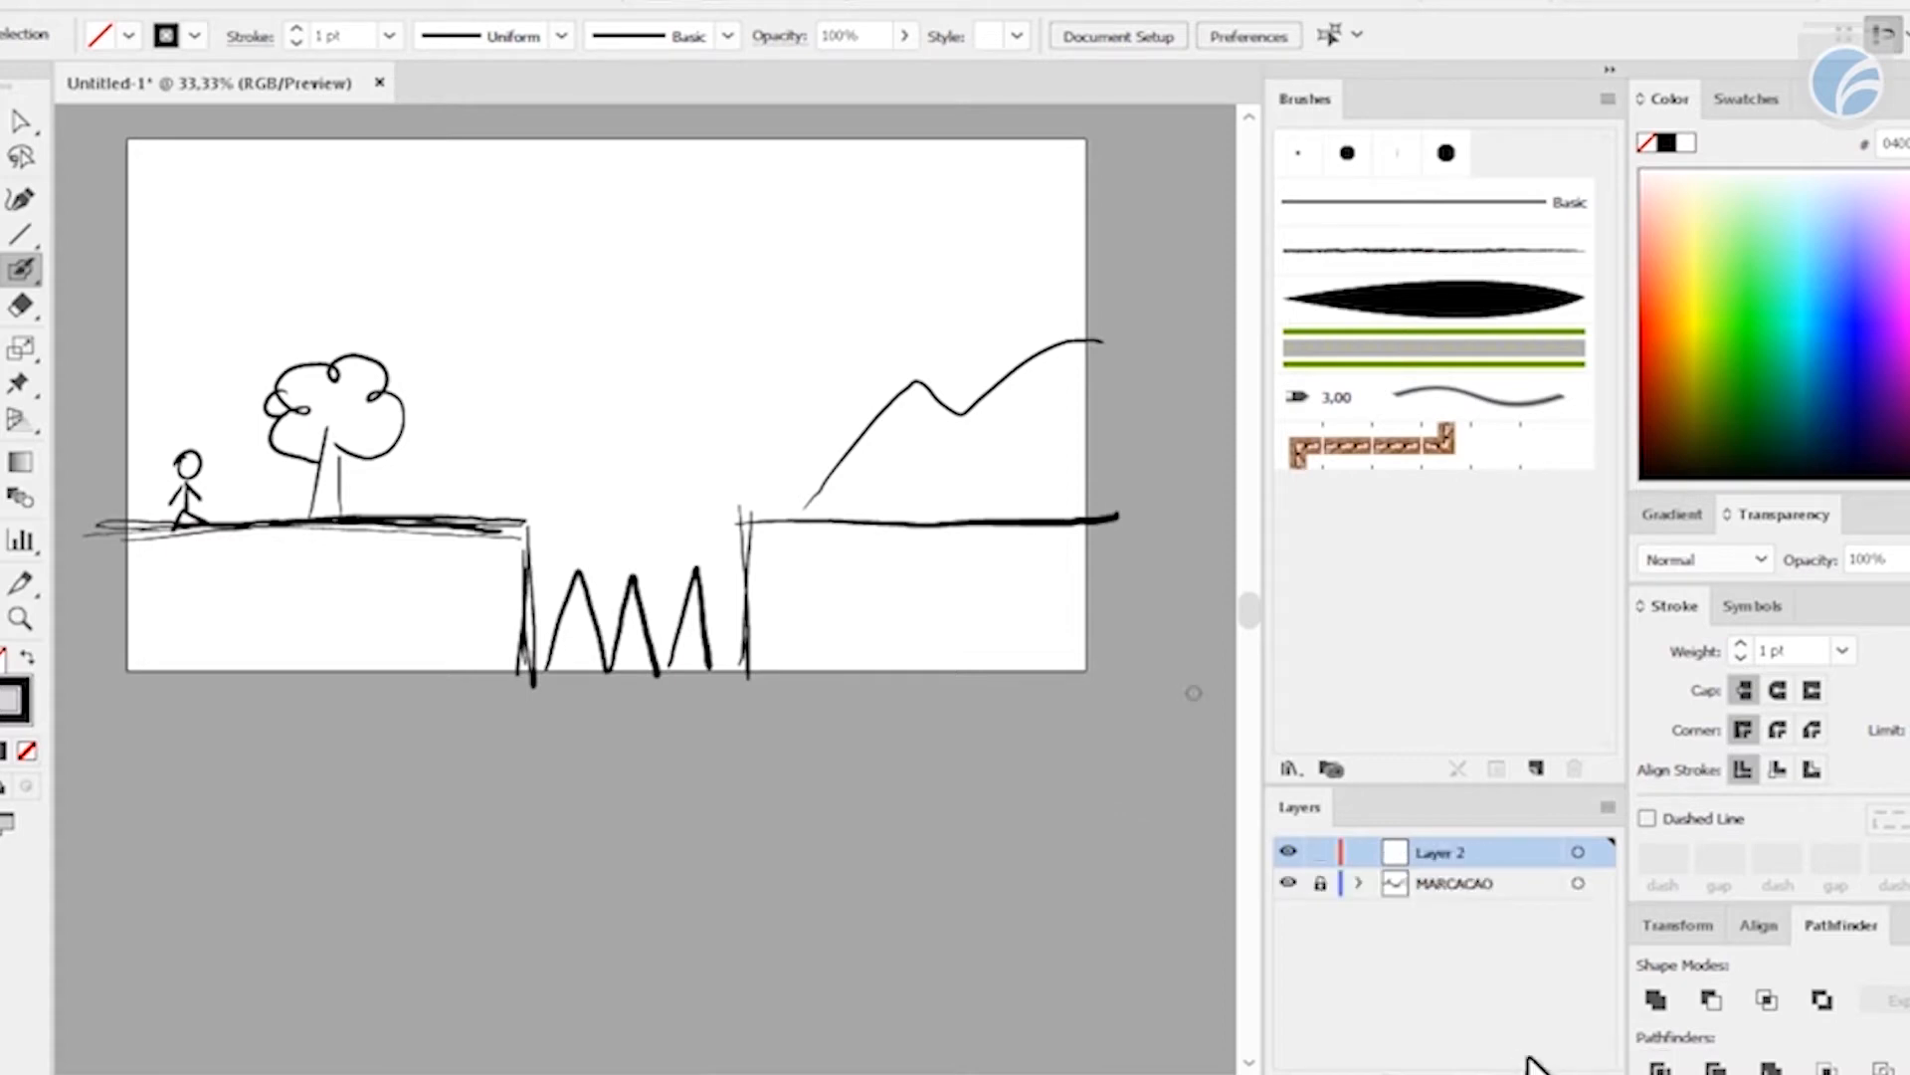
- Draw an unfilled, nearly square rectangle with a black outline in the empty canvas area above the artboard
key("v")
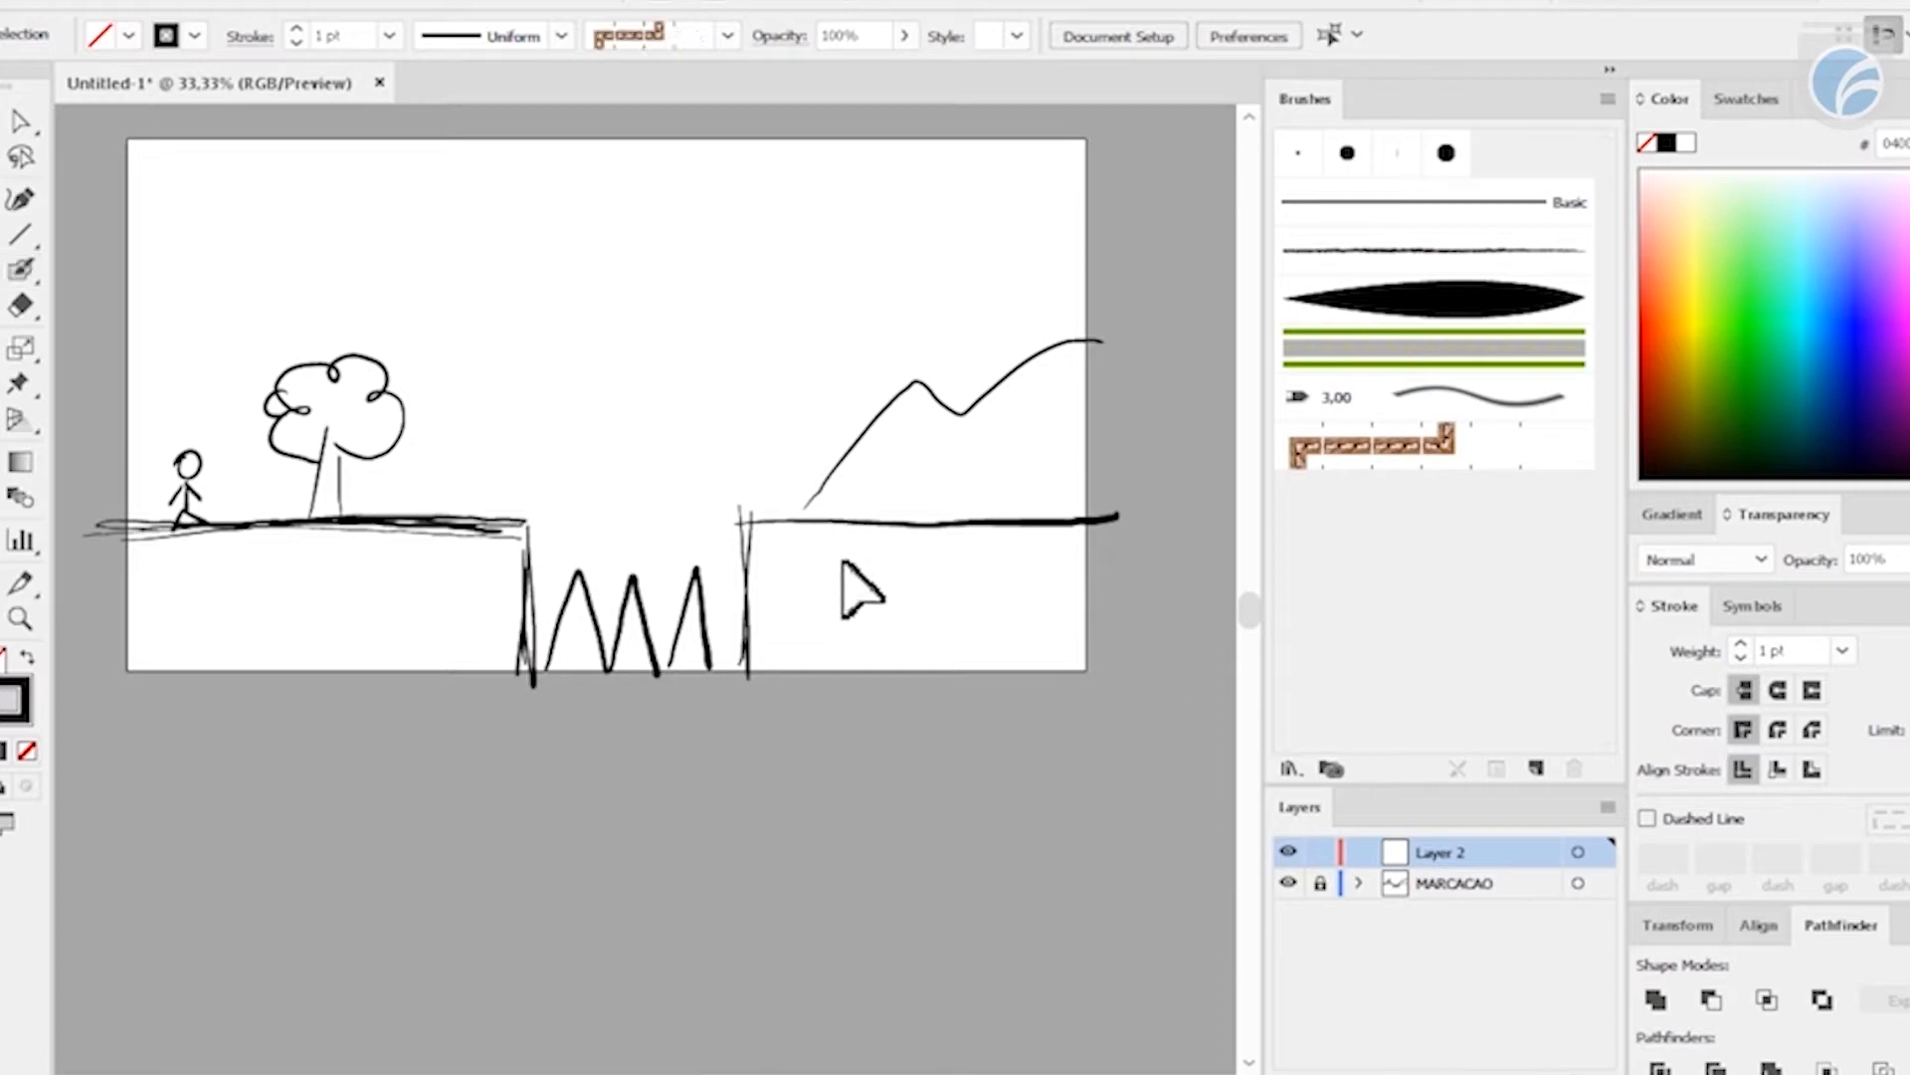
mouse_move(864, 597)
left_mouse_down()
mouse_move(802, 693)
mouse_move(746, 724)
mouse_move(845, 695)
mouse_move(890, 602)
left_mouse_up()
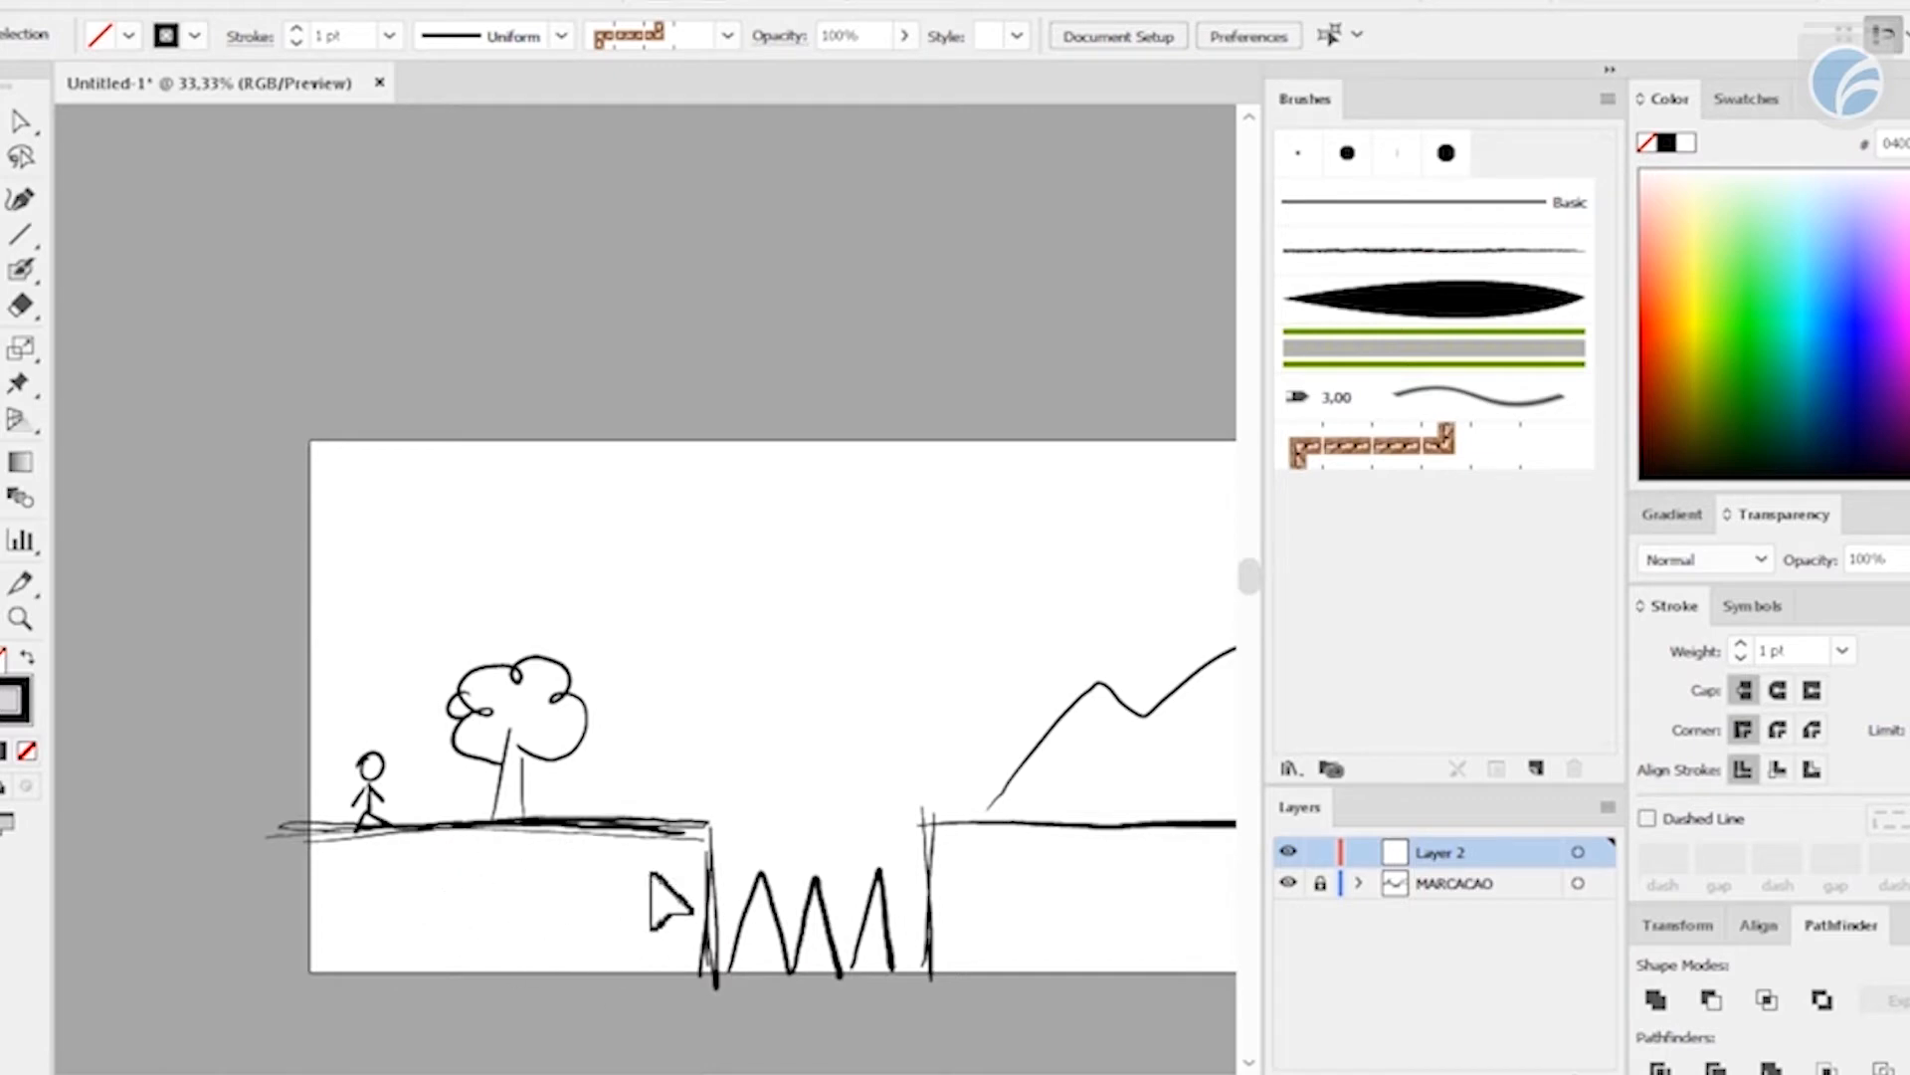
left_click_drag(641, 547, 664, 764)
left_click_drag(699, 593, 627, 774)
left_click_drag(671, 620, 651, 657)
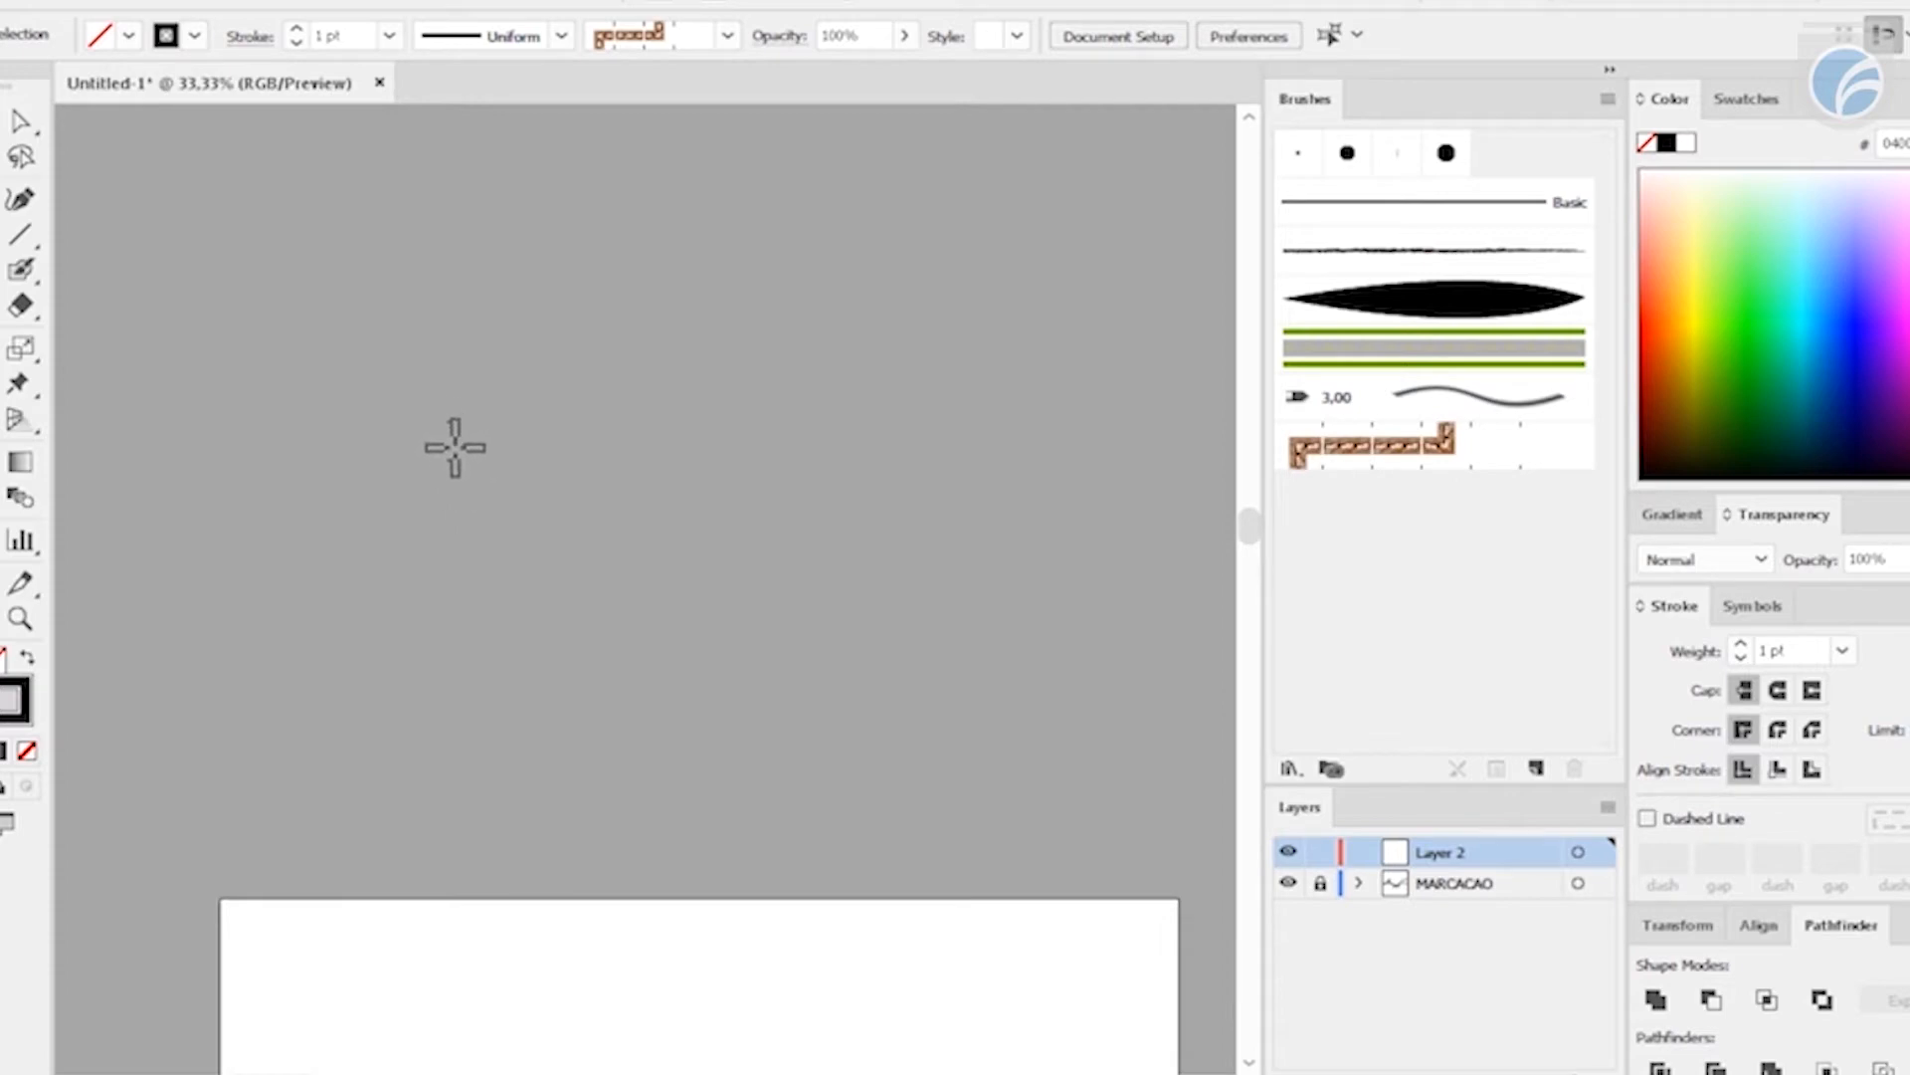
left_click_drag(281, 438, 705, 623)
key("v")
left_click(733, 562)
key("ctrl+plus")
key("ctrl+plus")
left_click_drag(680, 493, 826, 585)
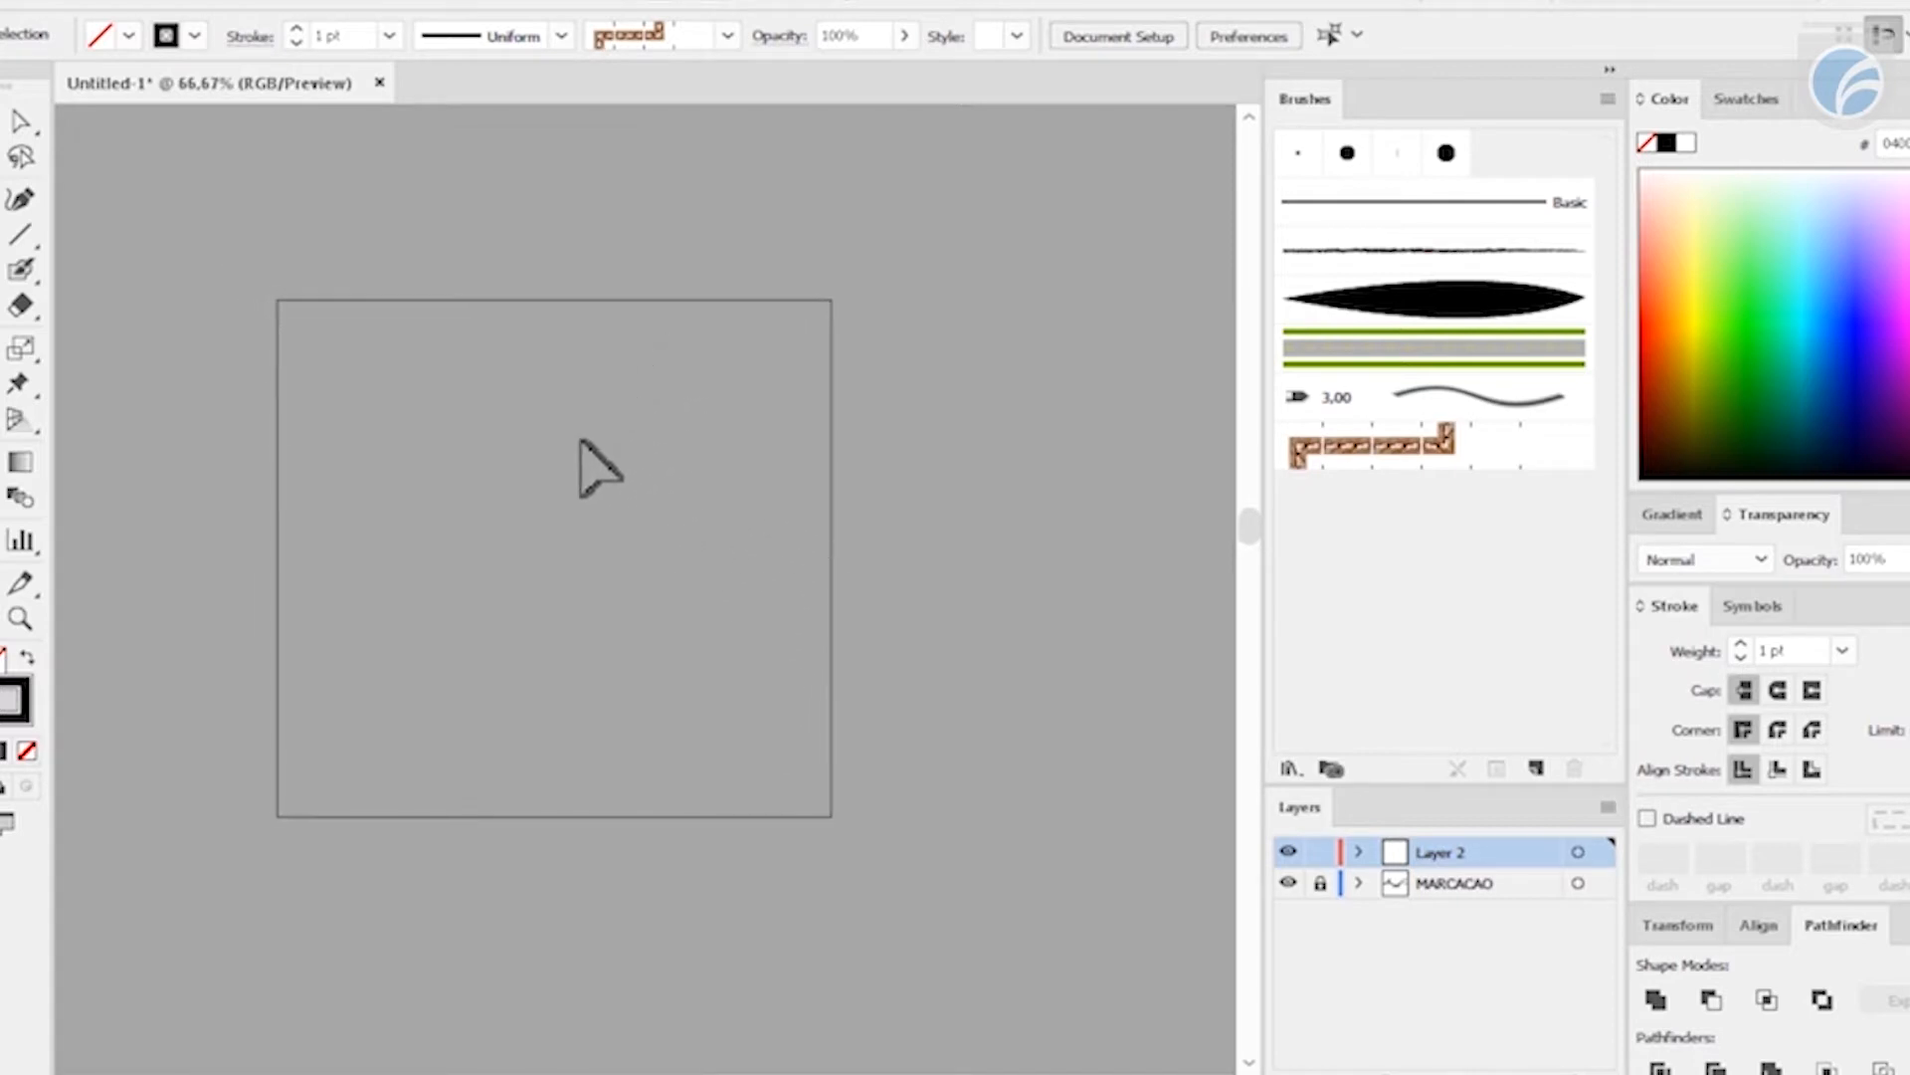
- Choose the Blob Brush and set its stroke colour to a salmon pink from the RGB spectrum
key("n")
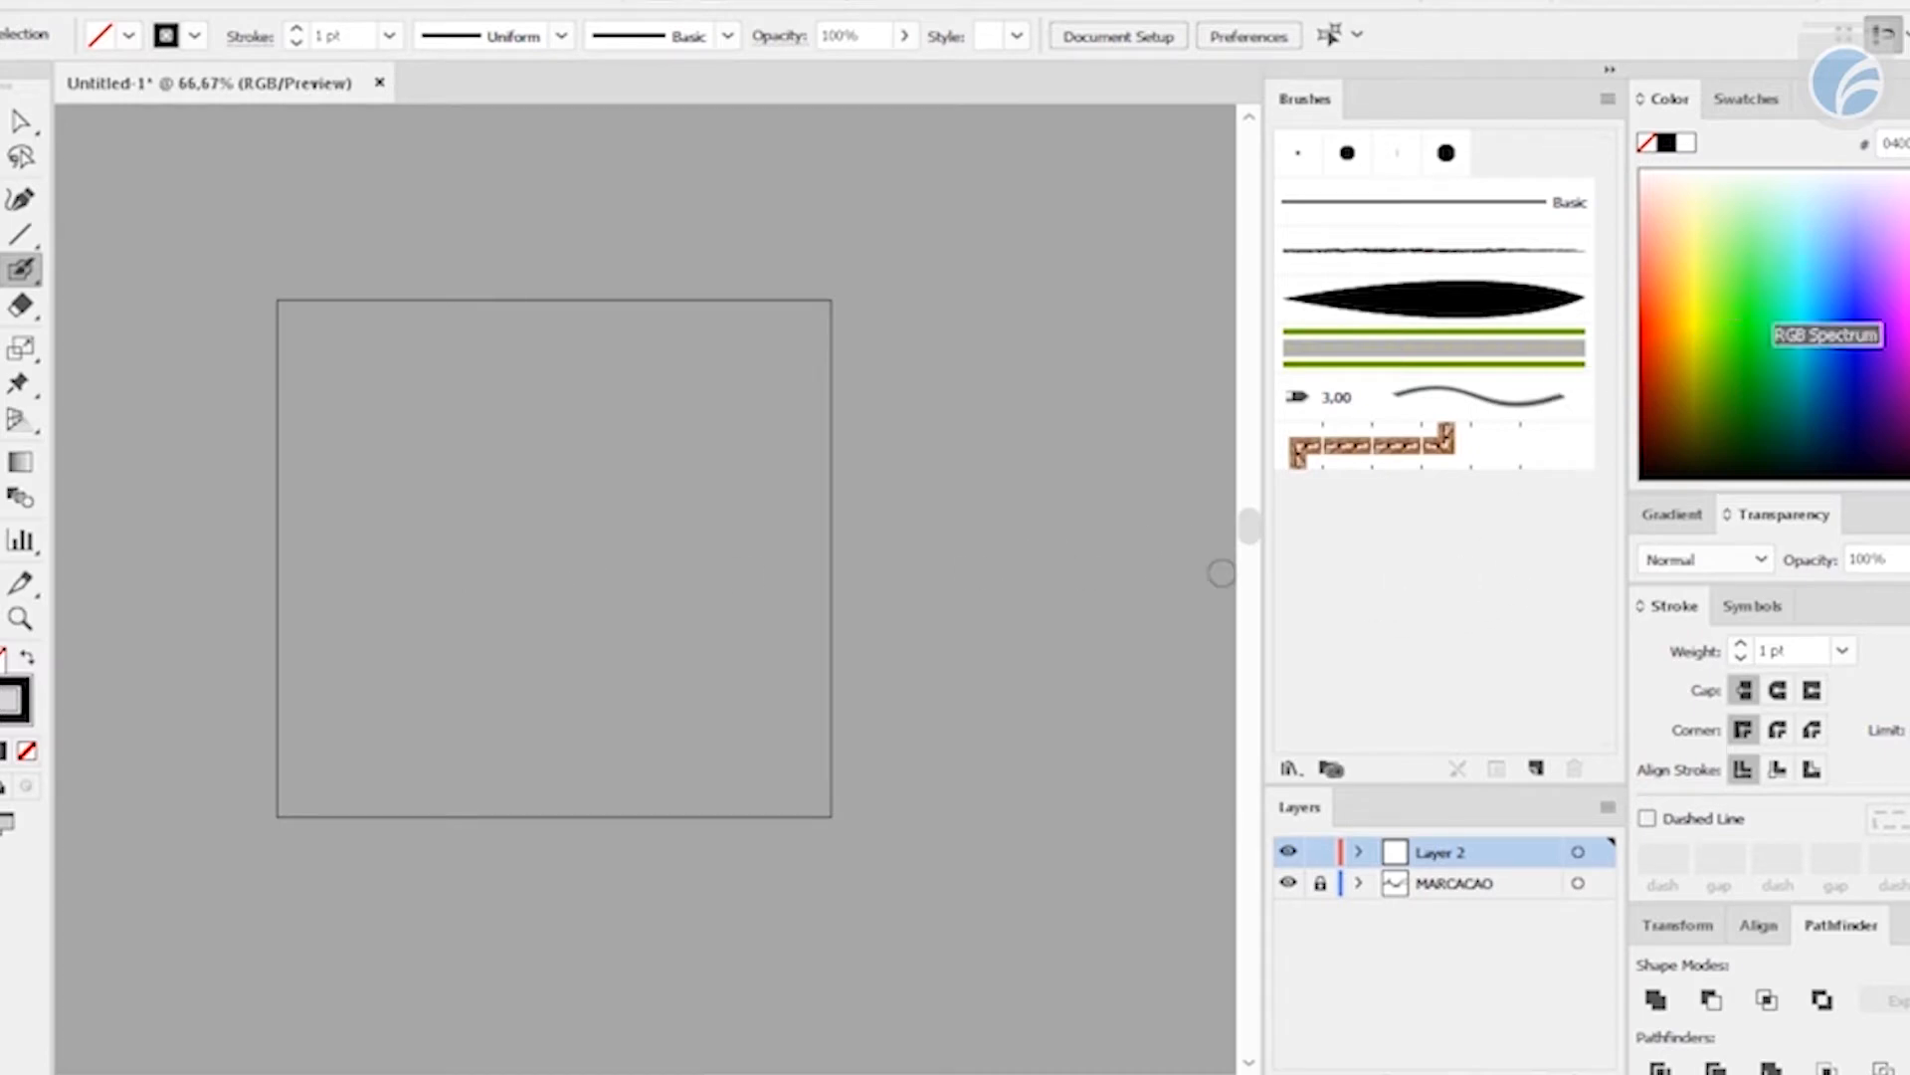
left_click(1682, 320)
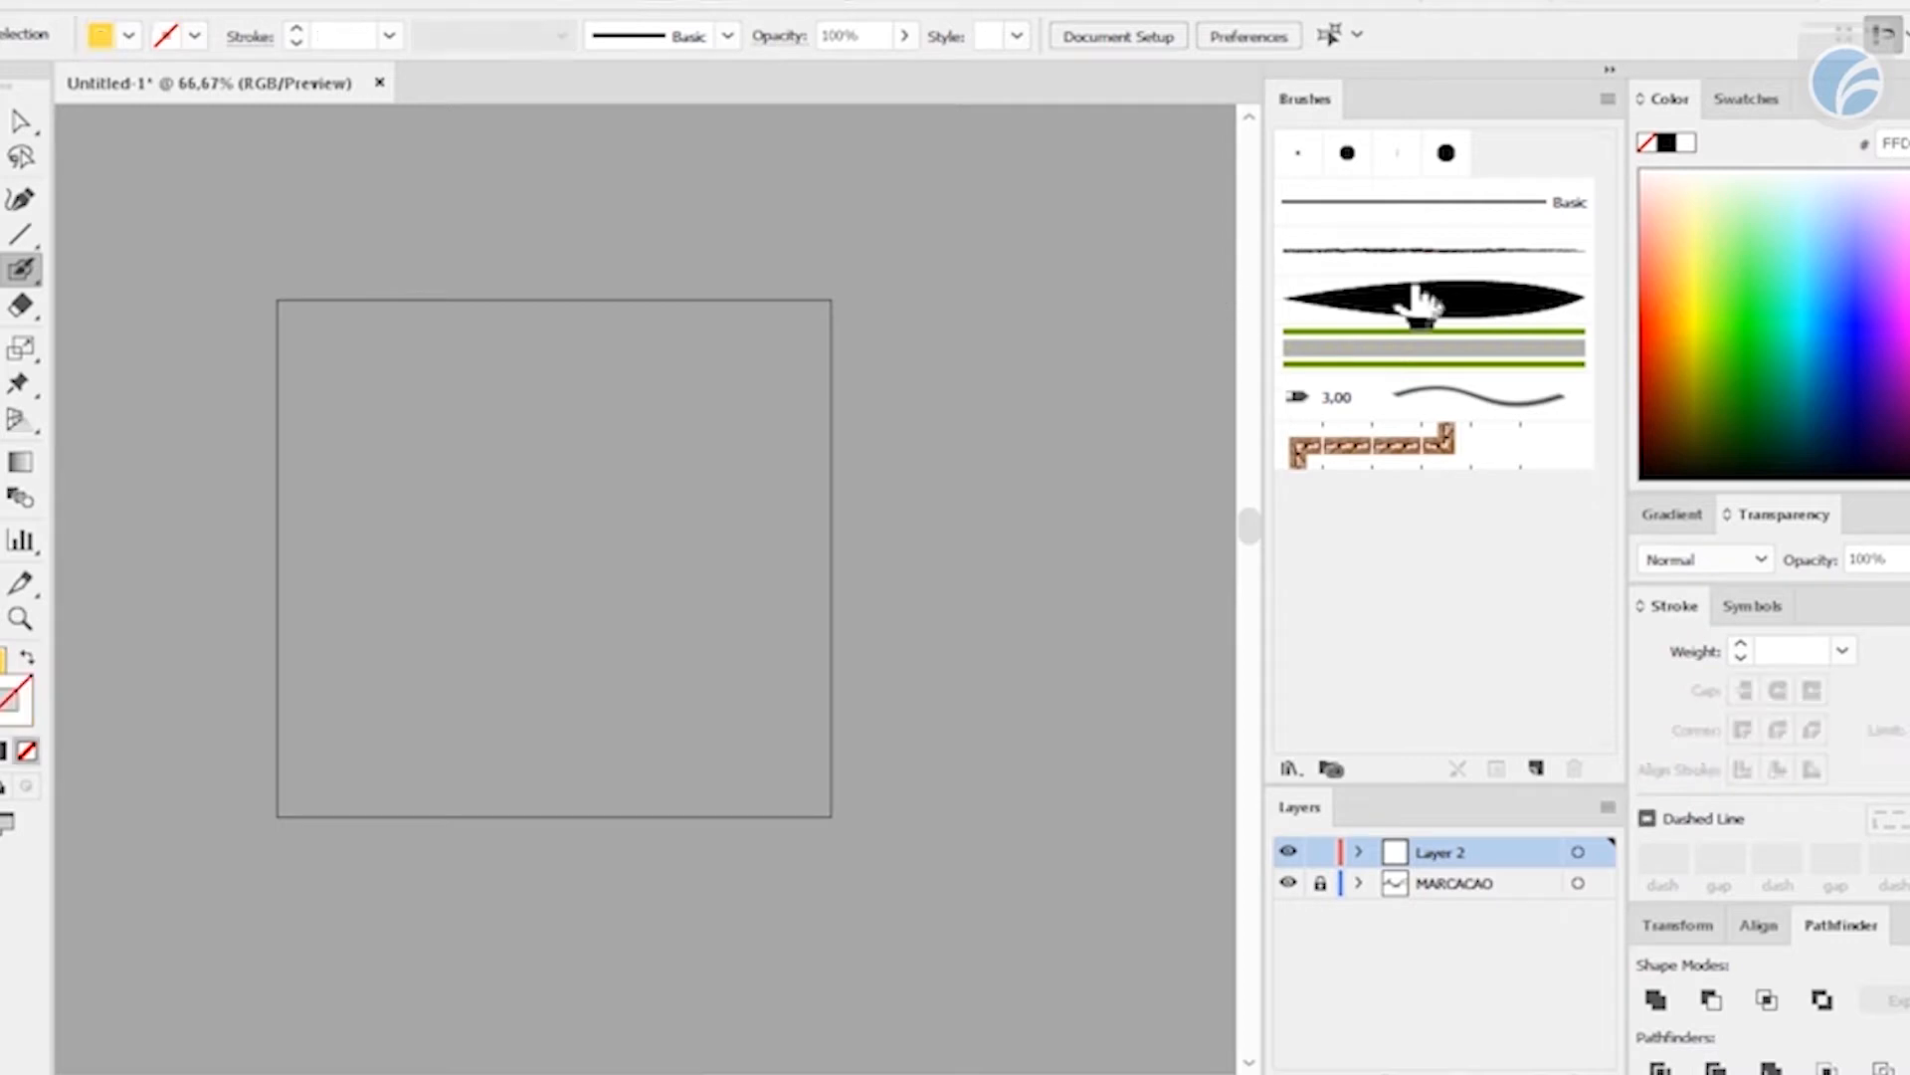
left_click(1675, 242)
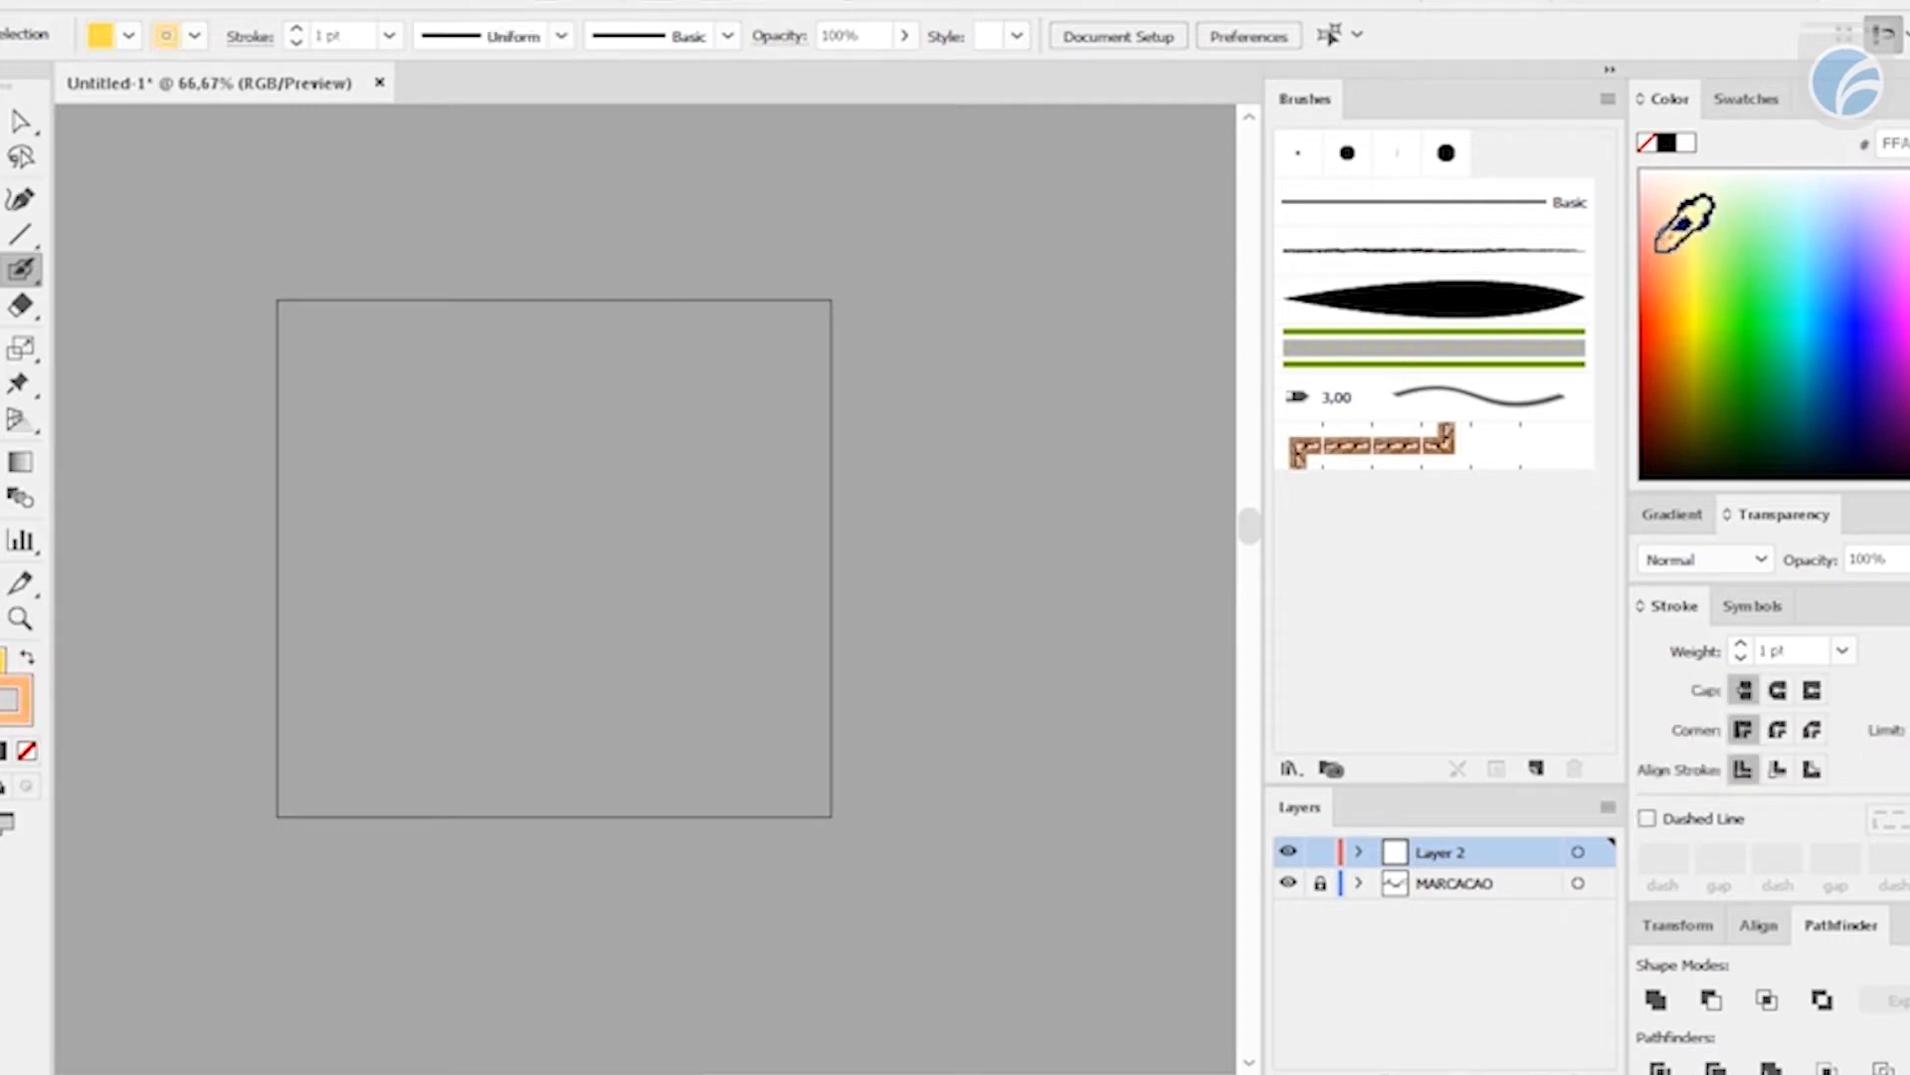
left_click(1672, 257)
left_click_drag(1657, 252, 1651, 242)
- Paint thirteen solid, rounded stone shapes of varied sizes in salmon pink, spread across the inside of the rectangle
mouse_move(384, 321)
left_mouse_down()
mouse_move(323, 406)
mouse_move(425, 426)
mouse_move(407, 339)
mouse_move(373, 330)
mouse_move(329, 342)
mouse_move(328, 421)
mouse_move(395, 347)
mouse_move(355, 396)
mouse_move(346, 374)
mouse_move(377, 412)
mouse_move(417, 356)
left_mouse_up()
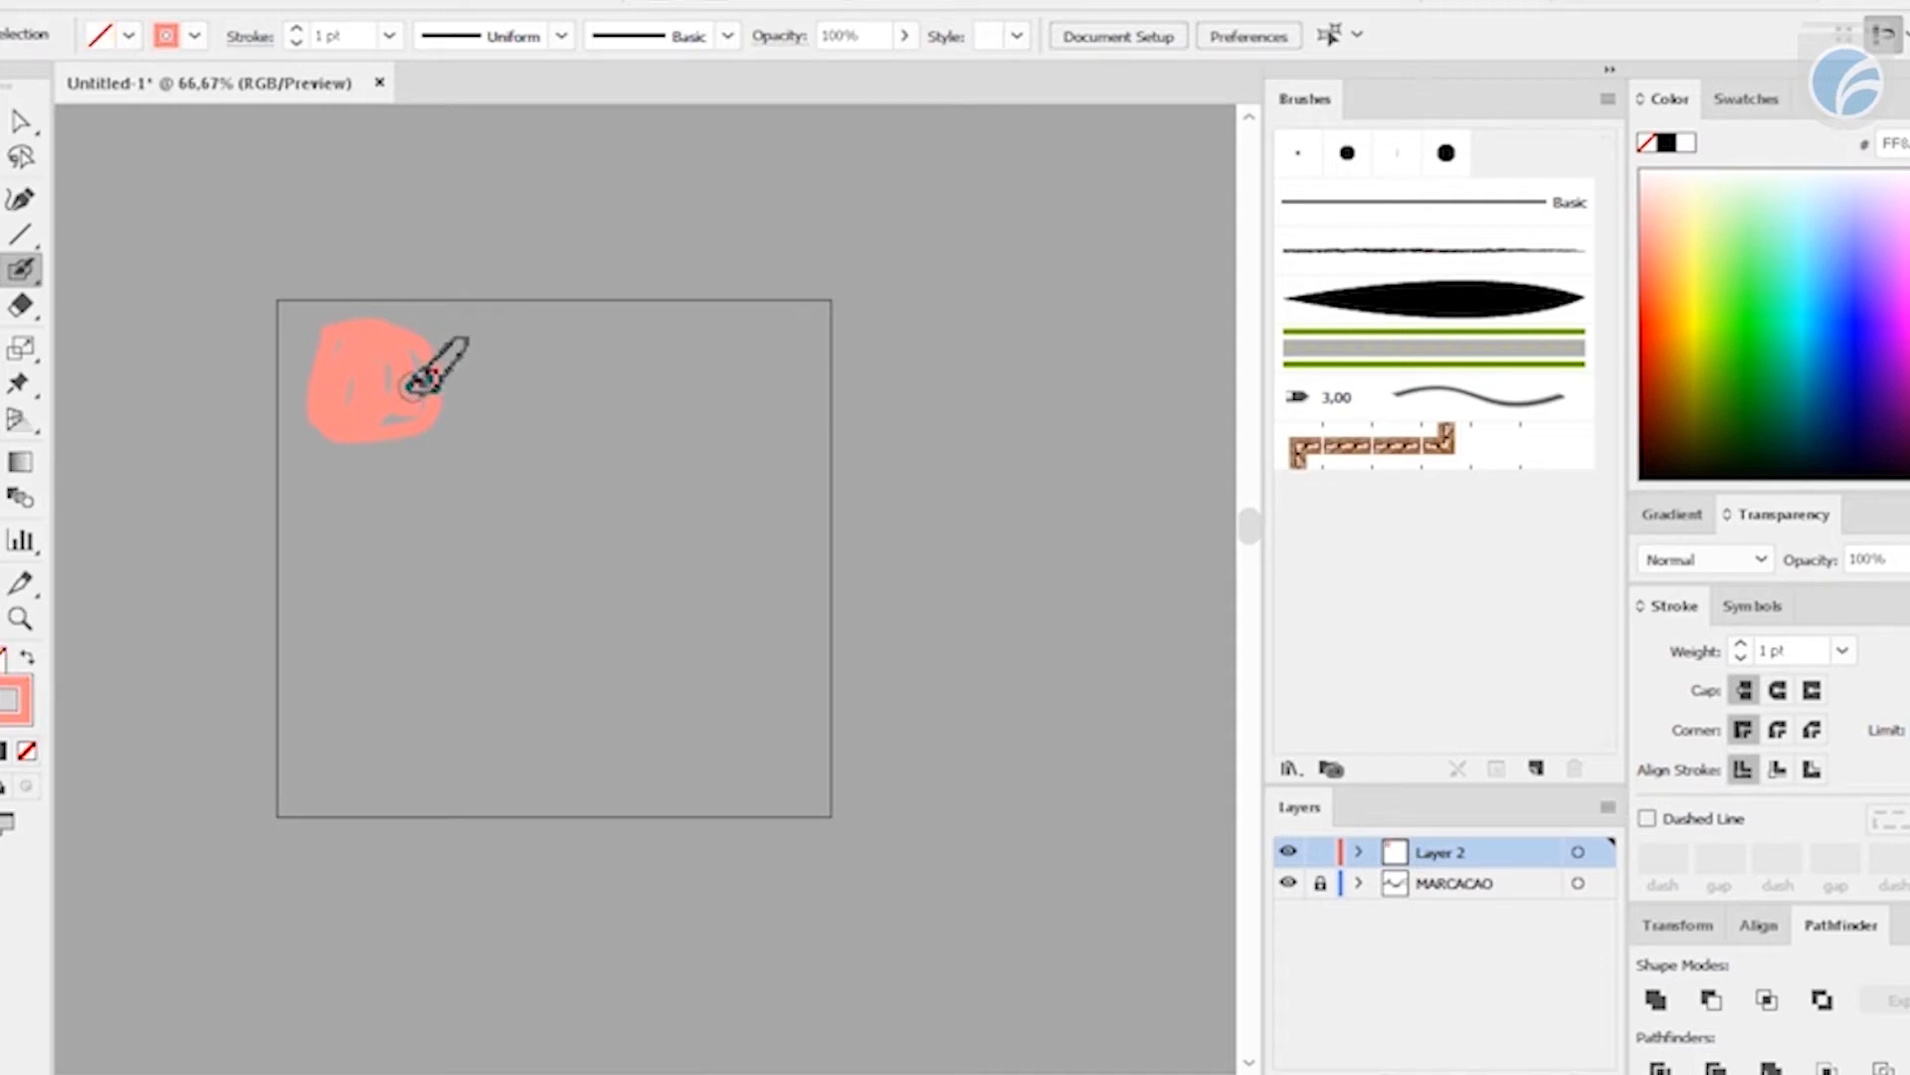
mouse_move(402, 370)
left_mouse_down()
mouse_move(348, 337)
mouse_move(348, 398)
mouse_move(362, 363)
mouse_move(372, 425)
mouse_move(433, 410)
mouse_move(362, 339)
mouse_move(420, 345)
mouse_move(372, 319)
mouse_move(340, 423)
mouse_move(435, 405)
mouse_move(408, 325)
mouse_move(339, 329)
left_mouse_up()
mouse_move(453, 430)
left_mouse_down()
mouse_move(508, 406)
mouse_move(478, 445)
mouse_move(590, 404)
mouse_move(656, 352)
mouse_move(610, 361)
left_mouse_up()
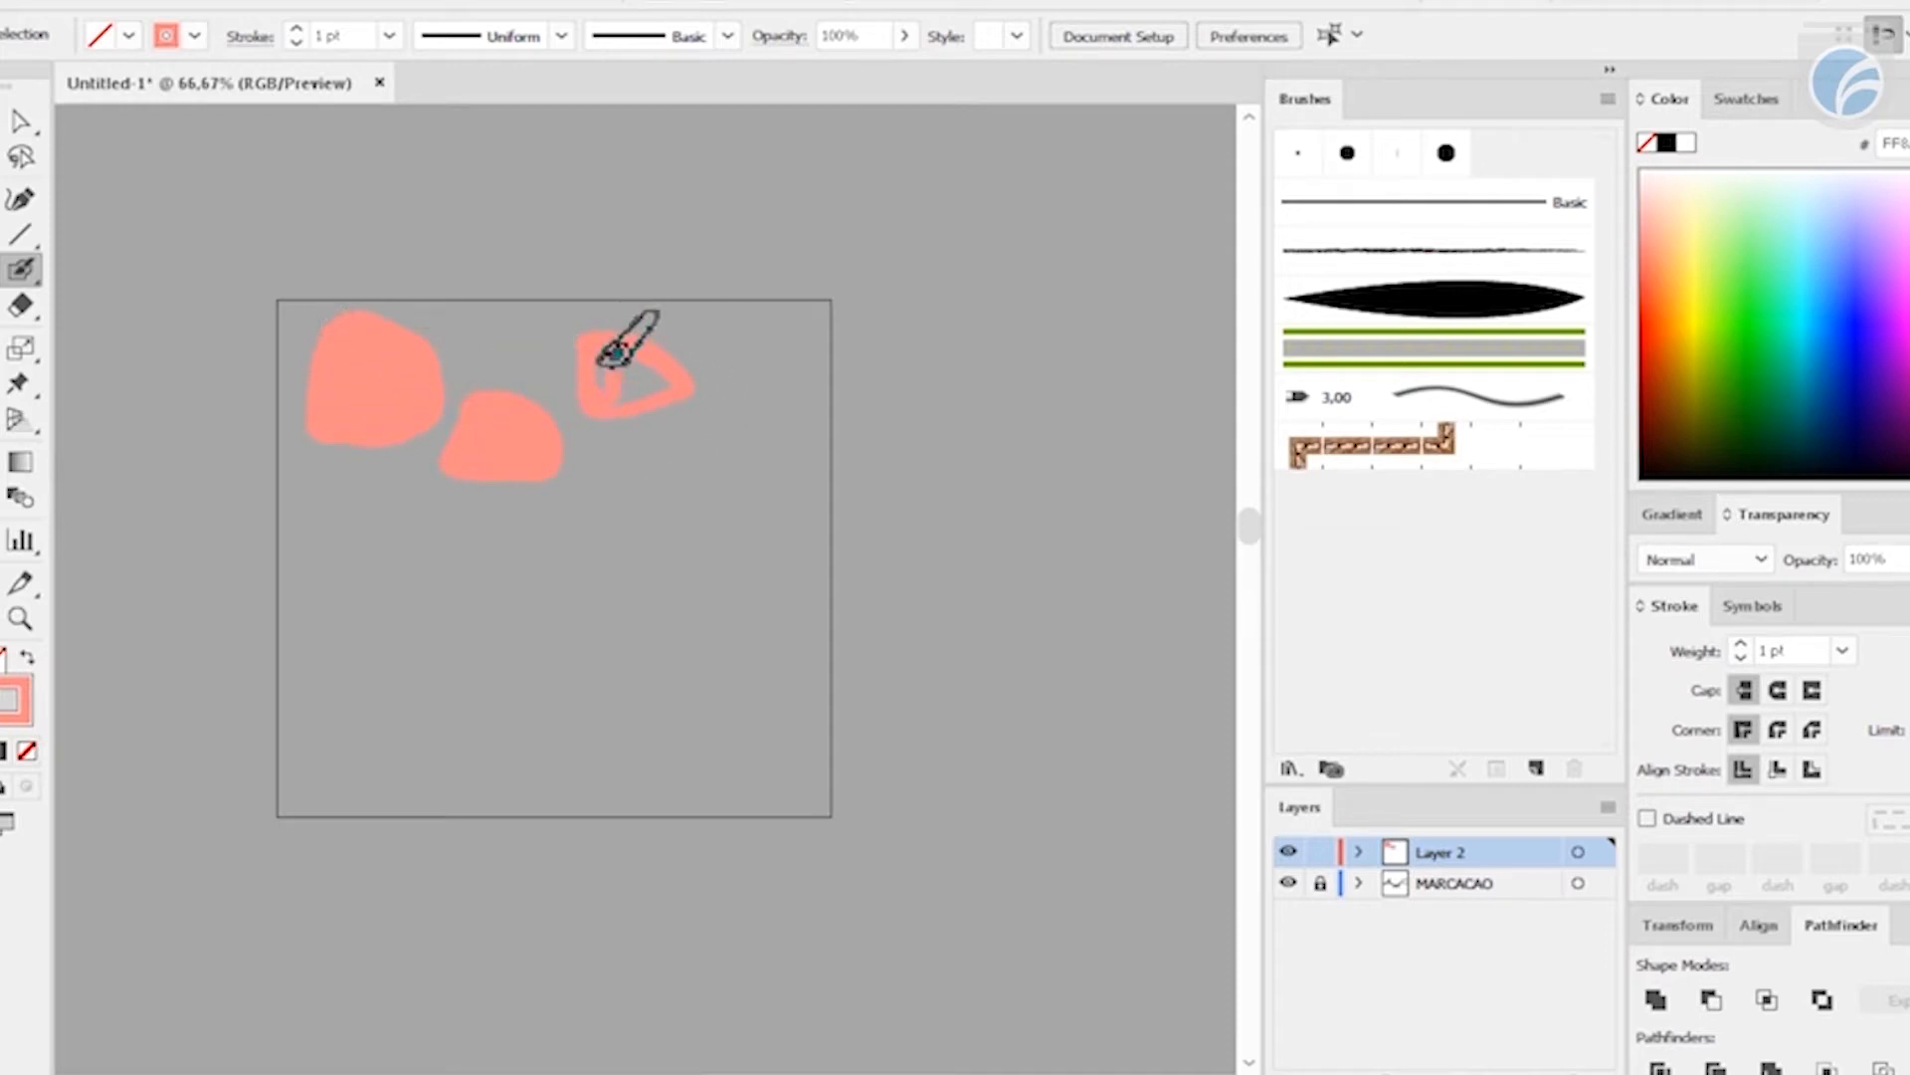
mouse_move(725, 392)
left_mouse_down()
mouse_move(635, 493)
mouse_move(729, 426)
left_mouse_up()
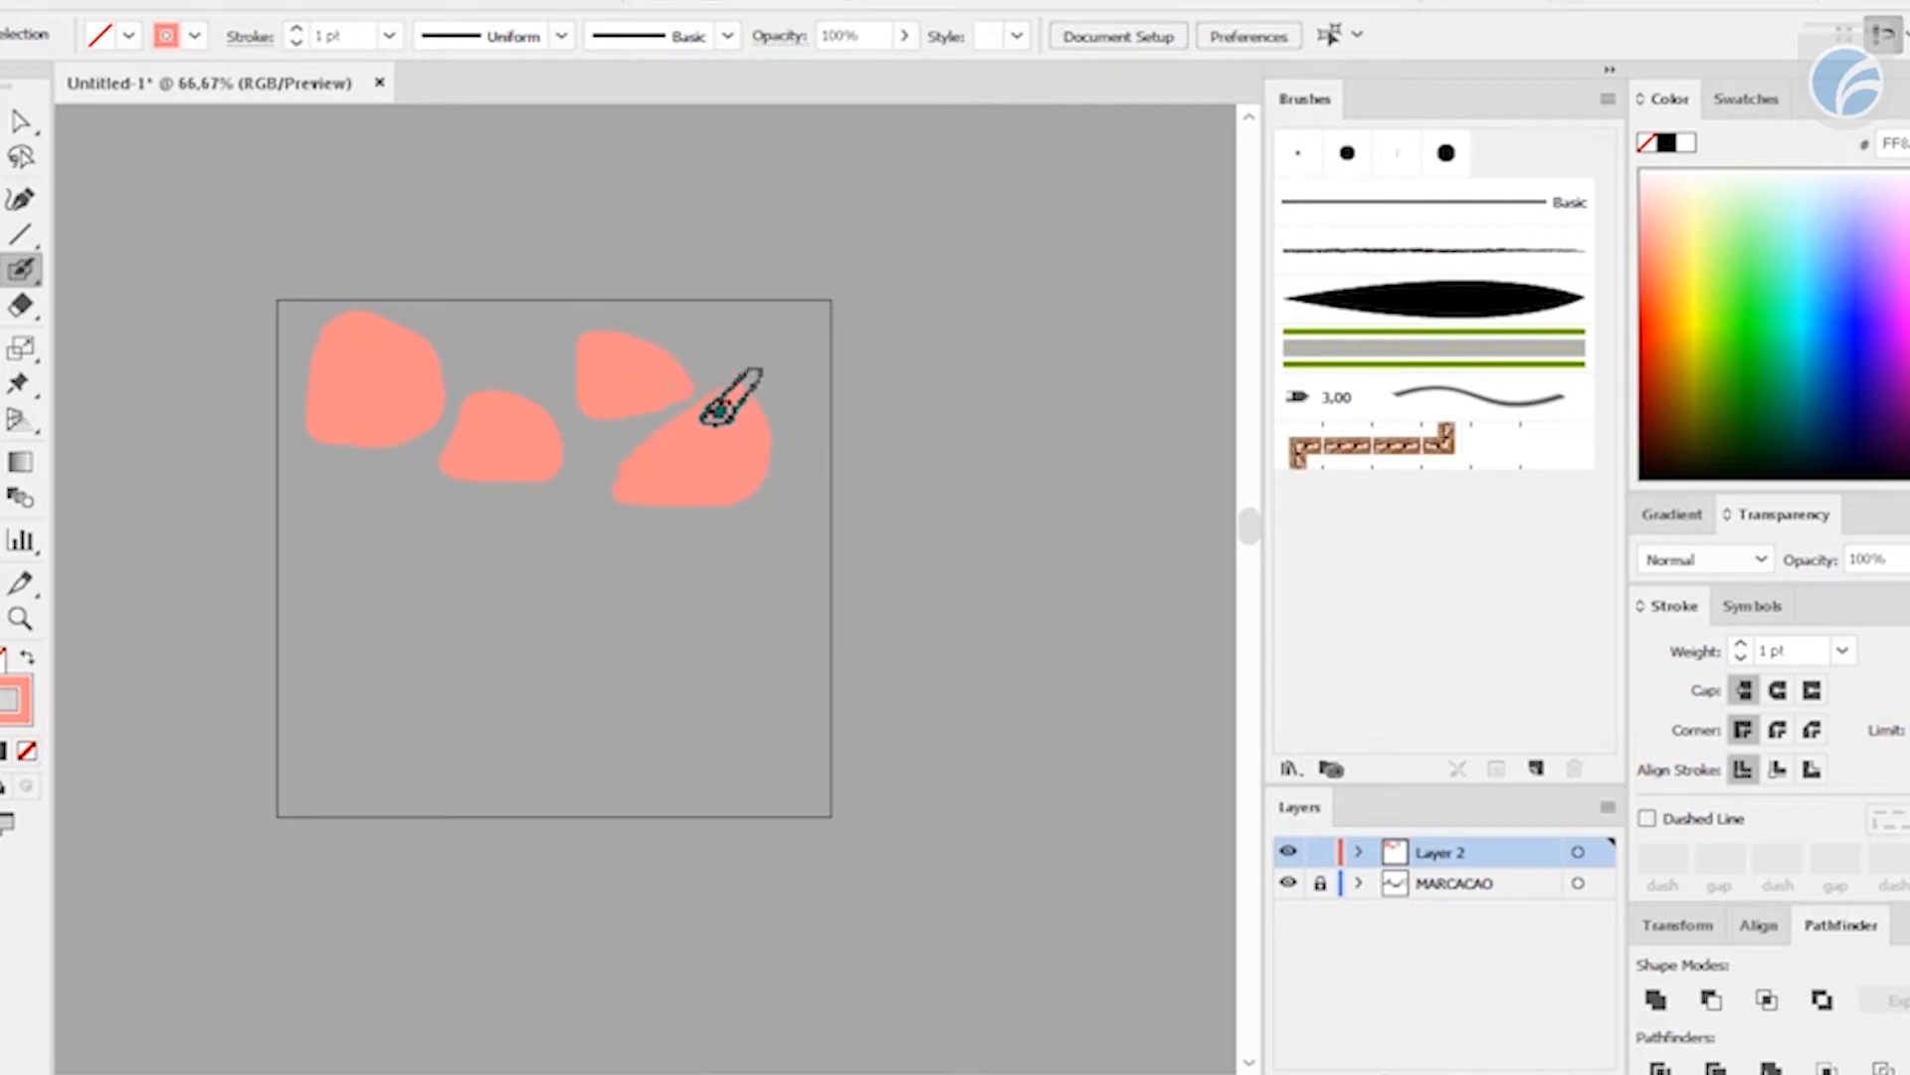
mouse_move(709, 343)
left_mouse_down()
mouse_move(759, 341)
mouse_move(738, 359)
left_mouse_up()
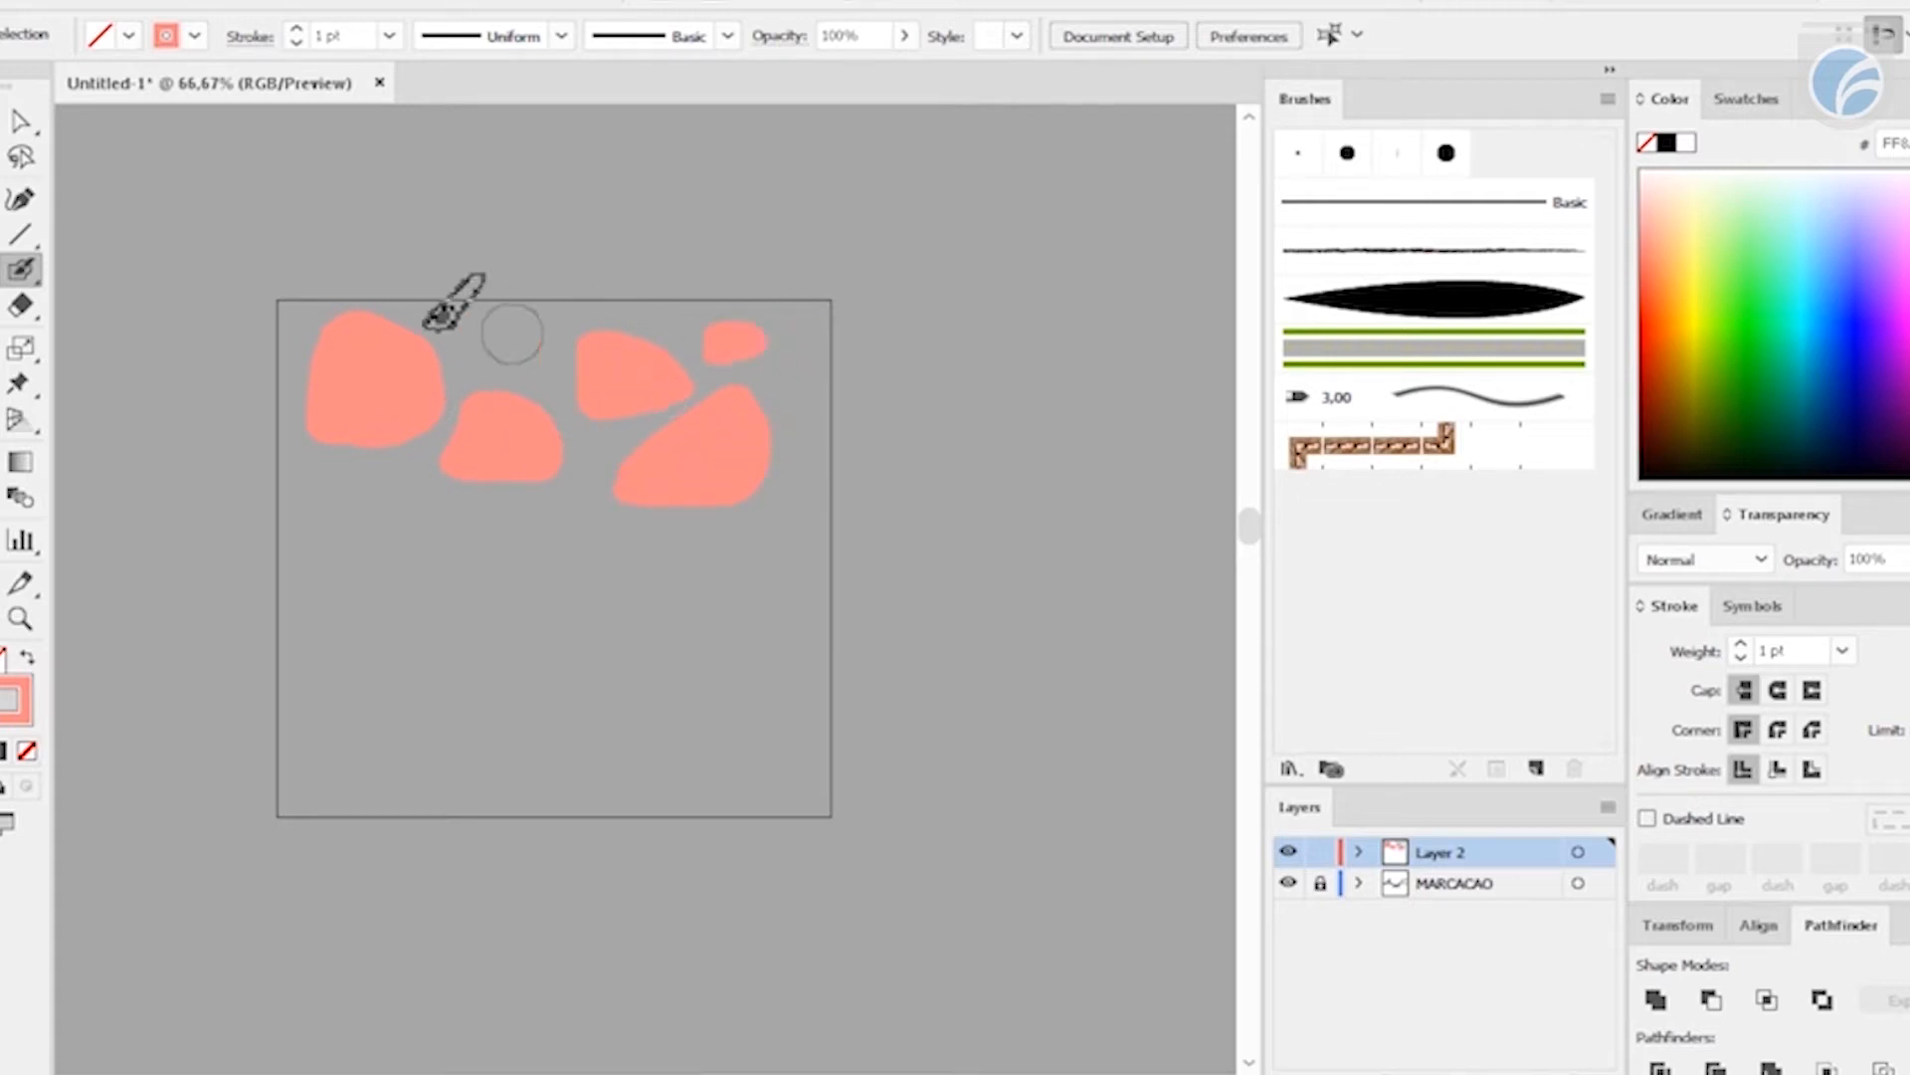
mouse_move(393, 488)
left_mouse_down()
mouse_move(333, 527)
mouse_move(447, 555)
mouse_move(363, 490)
mouse_move(380, 583)
mouse_move(347, 563)
mouse_move(368, 538)
mouse_move(420, 560)
mouse_move(367, 518)
mouse_move(410, 550)
left_mouse_up()
left_click(477, 529)
mouse_move(609, 537)
left_mouse_down()
mouse_move(694, 668)
mouse_move(707, 544)
mouse_move(595, 565)
mouse_move(673, 623)
mouse_move(697, 572)
left_mouse_up()
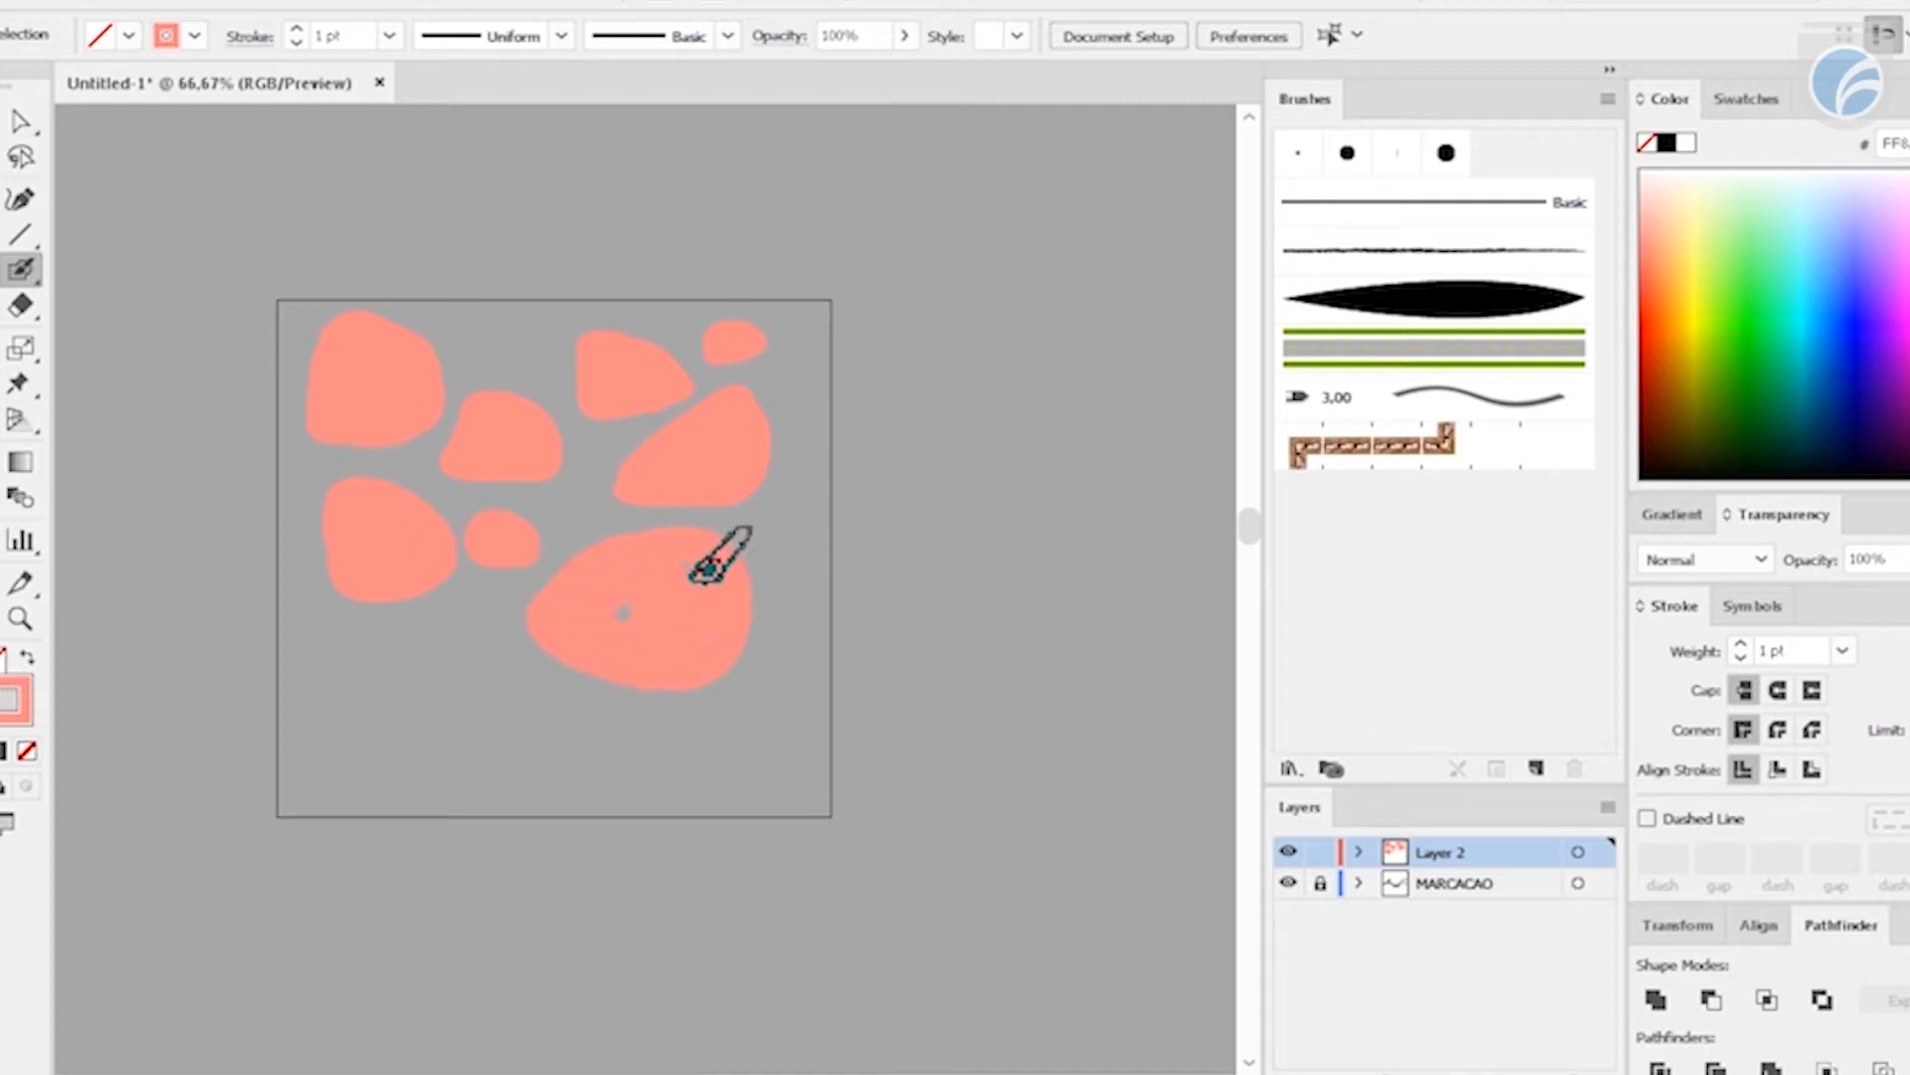
left_click_drag(801, 483, 806, 537)
mouse_move(458, 632)
left_mouse_down()
mouse_move(437, 738)
mouse_move(498, 661)
mouse_move(437, 618)
mouse_move(364, 705)
mouse_move(406, 646)
mouse_move(468, 638)
mouse_move(427, 665)
left_mouse_up()
mouse_move(532, 765)
left_mouse_down()
mouse_move(612, 736)
mouse_move(552, 773)
mouse_move(570, 710)
mouse_move(597, 744)
left_mouse_up()
mouse_move(716, 750)
left_mouse_down()
mouse_move(749, 786)
mouse_move(787, 720)
mouse_move(697, 750)
mouse_move(754, 726)
mouse_move(746, 769)
left_mouse_up()
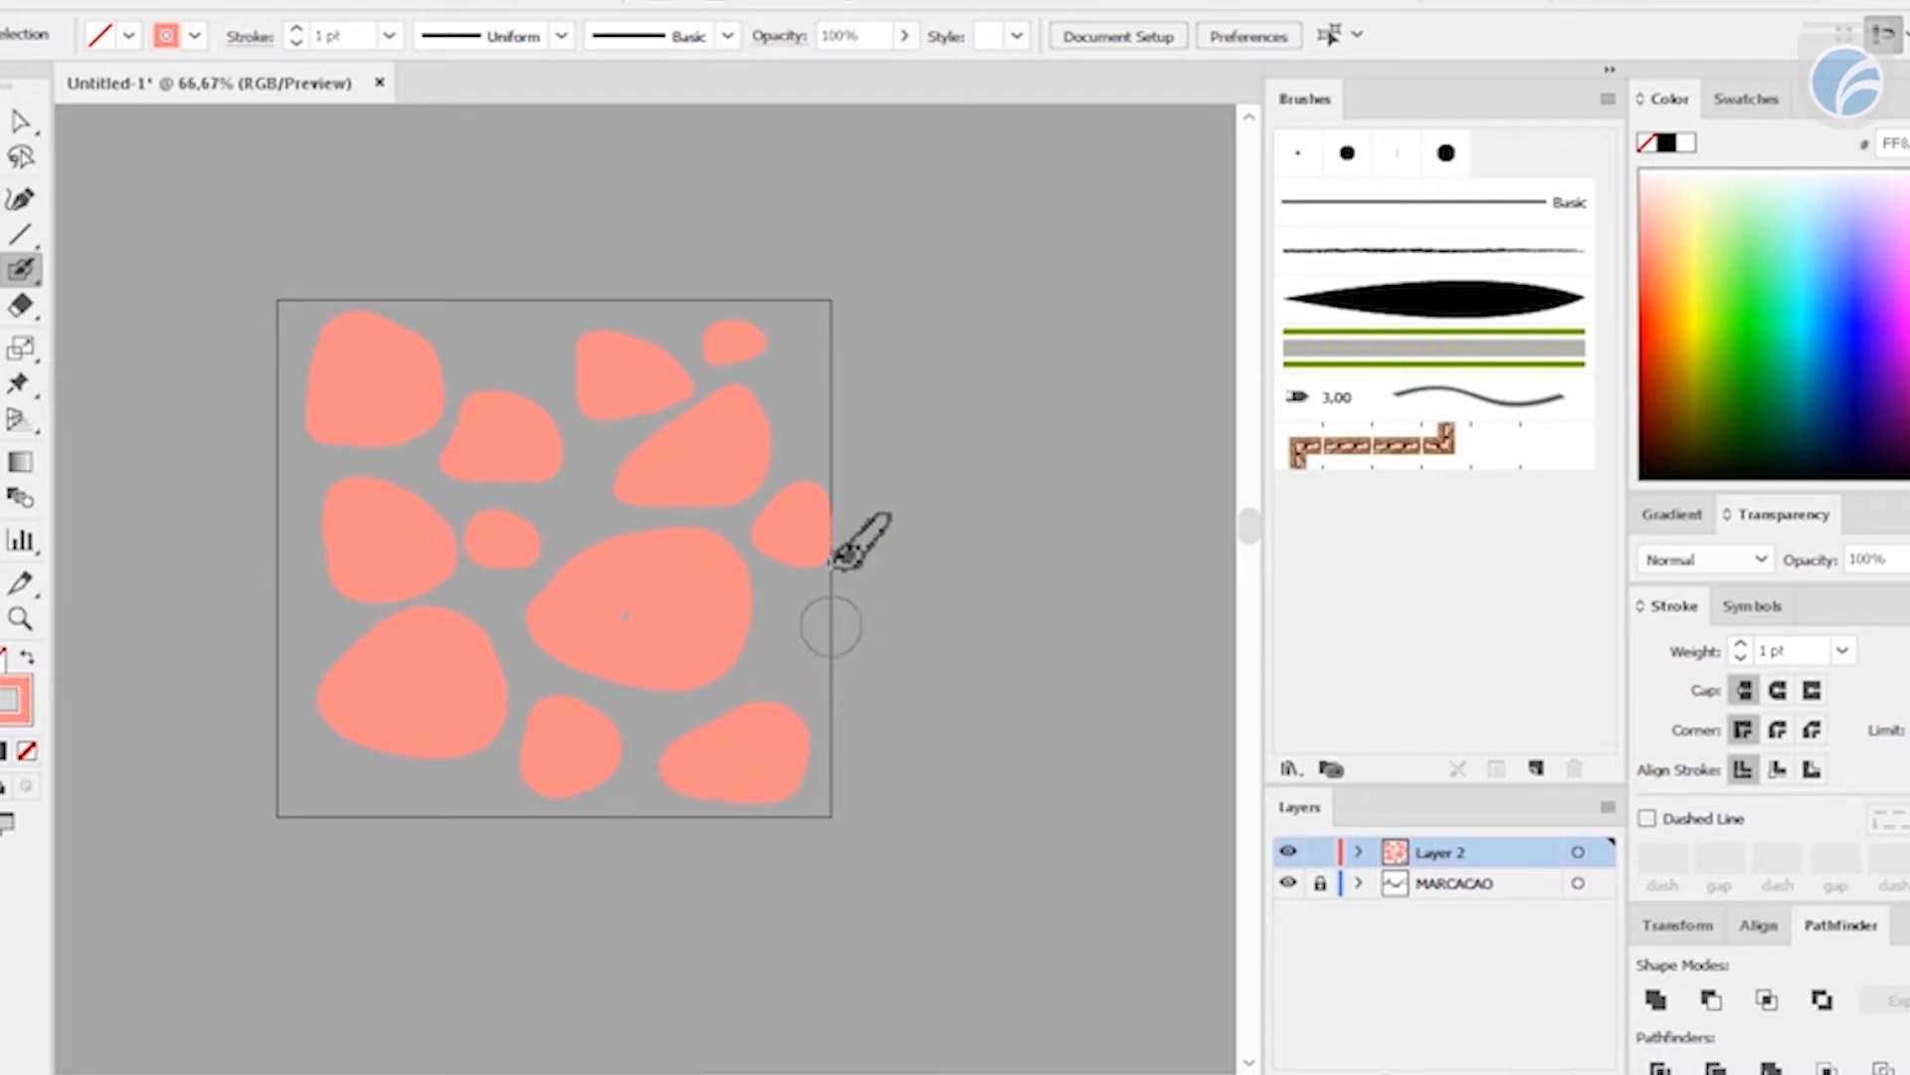
left_click_drag(339, 793, 313, 785)
- Narrow the stone at the rectangle's right edge and nudge the small lower-left stone slightly inward
key("v")
left_click(795, 524)
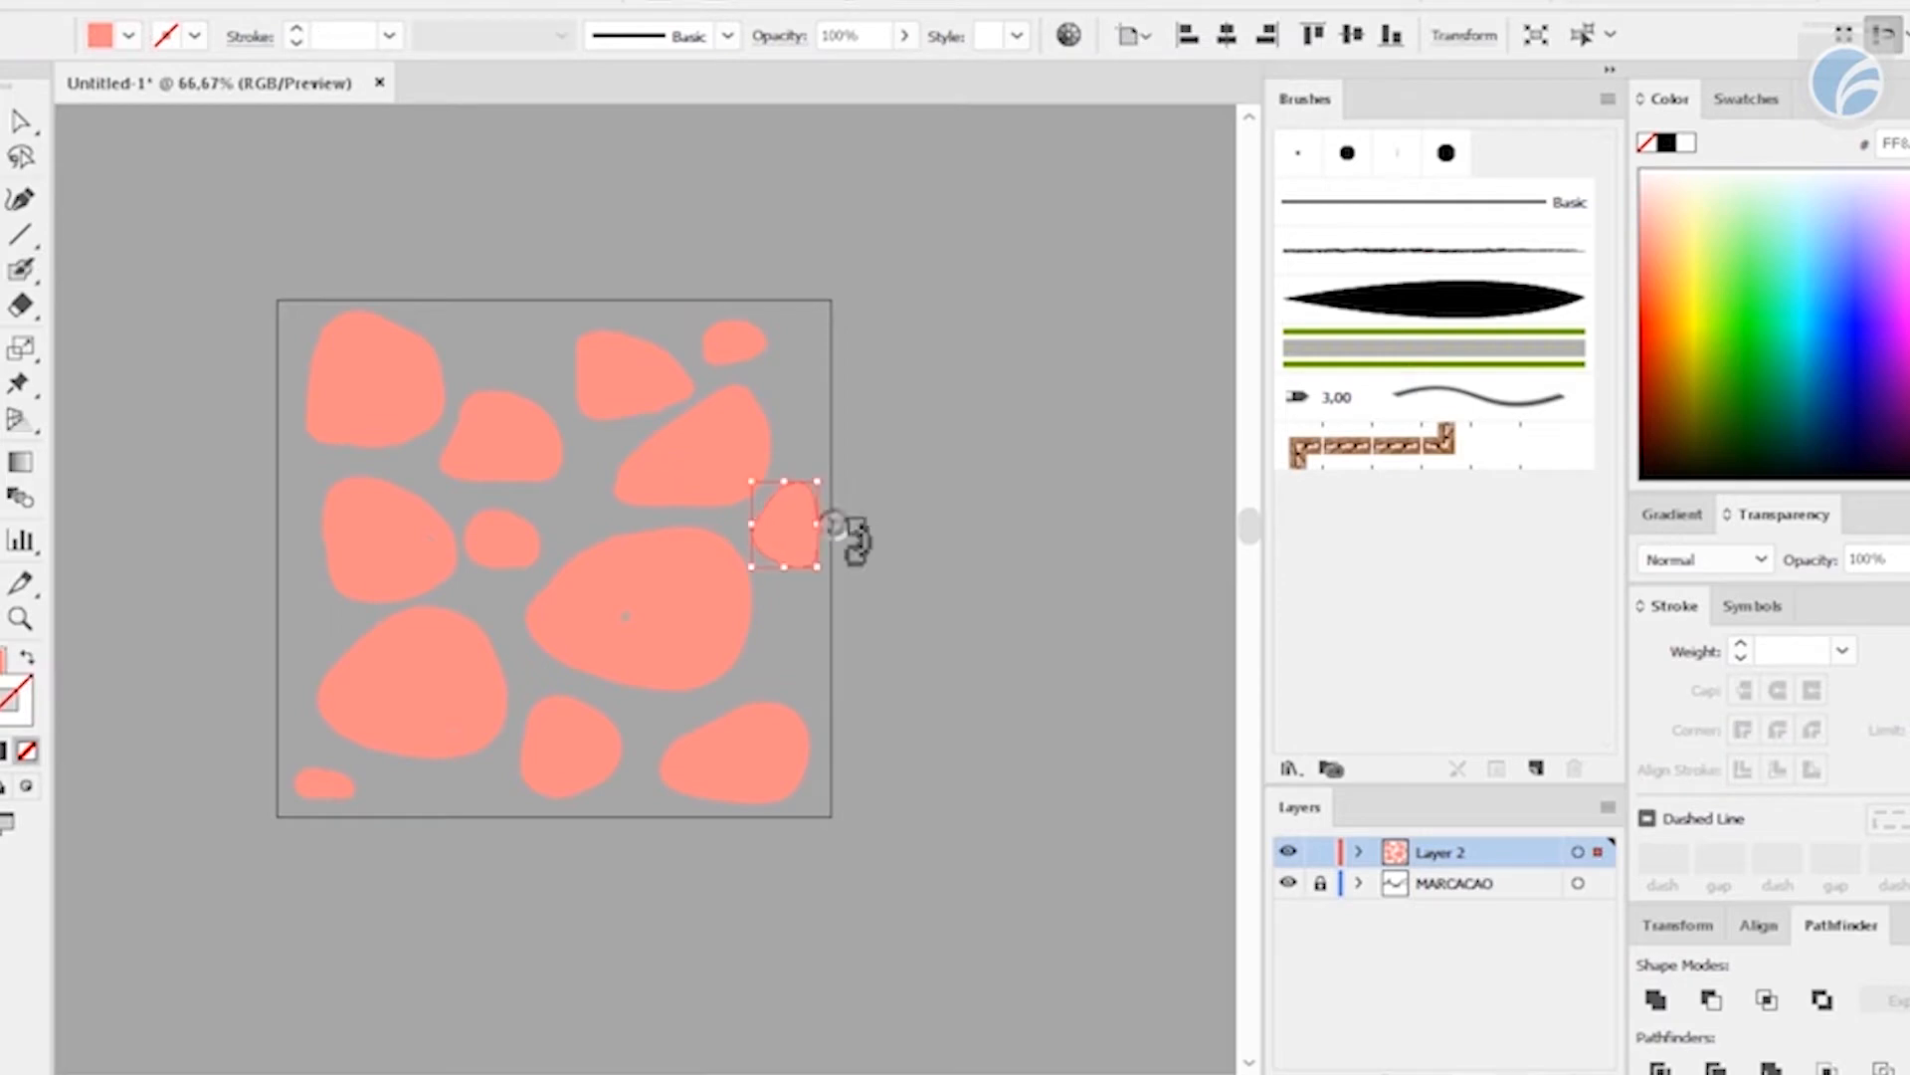
left_click(890, 534)
left_click_drag(685, 577, 698, 508)
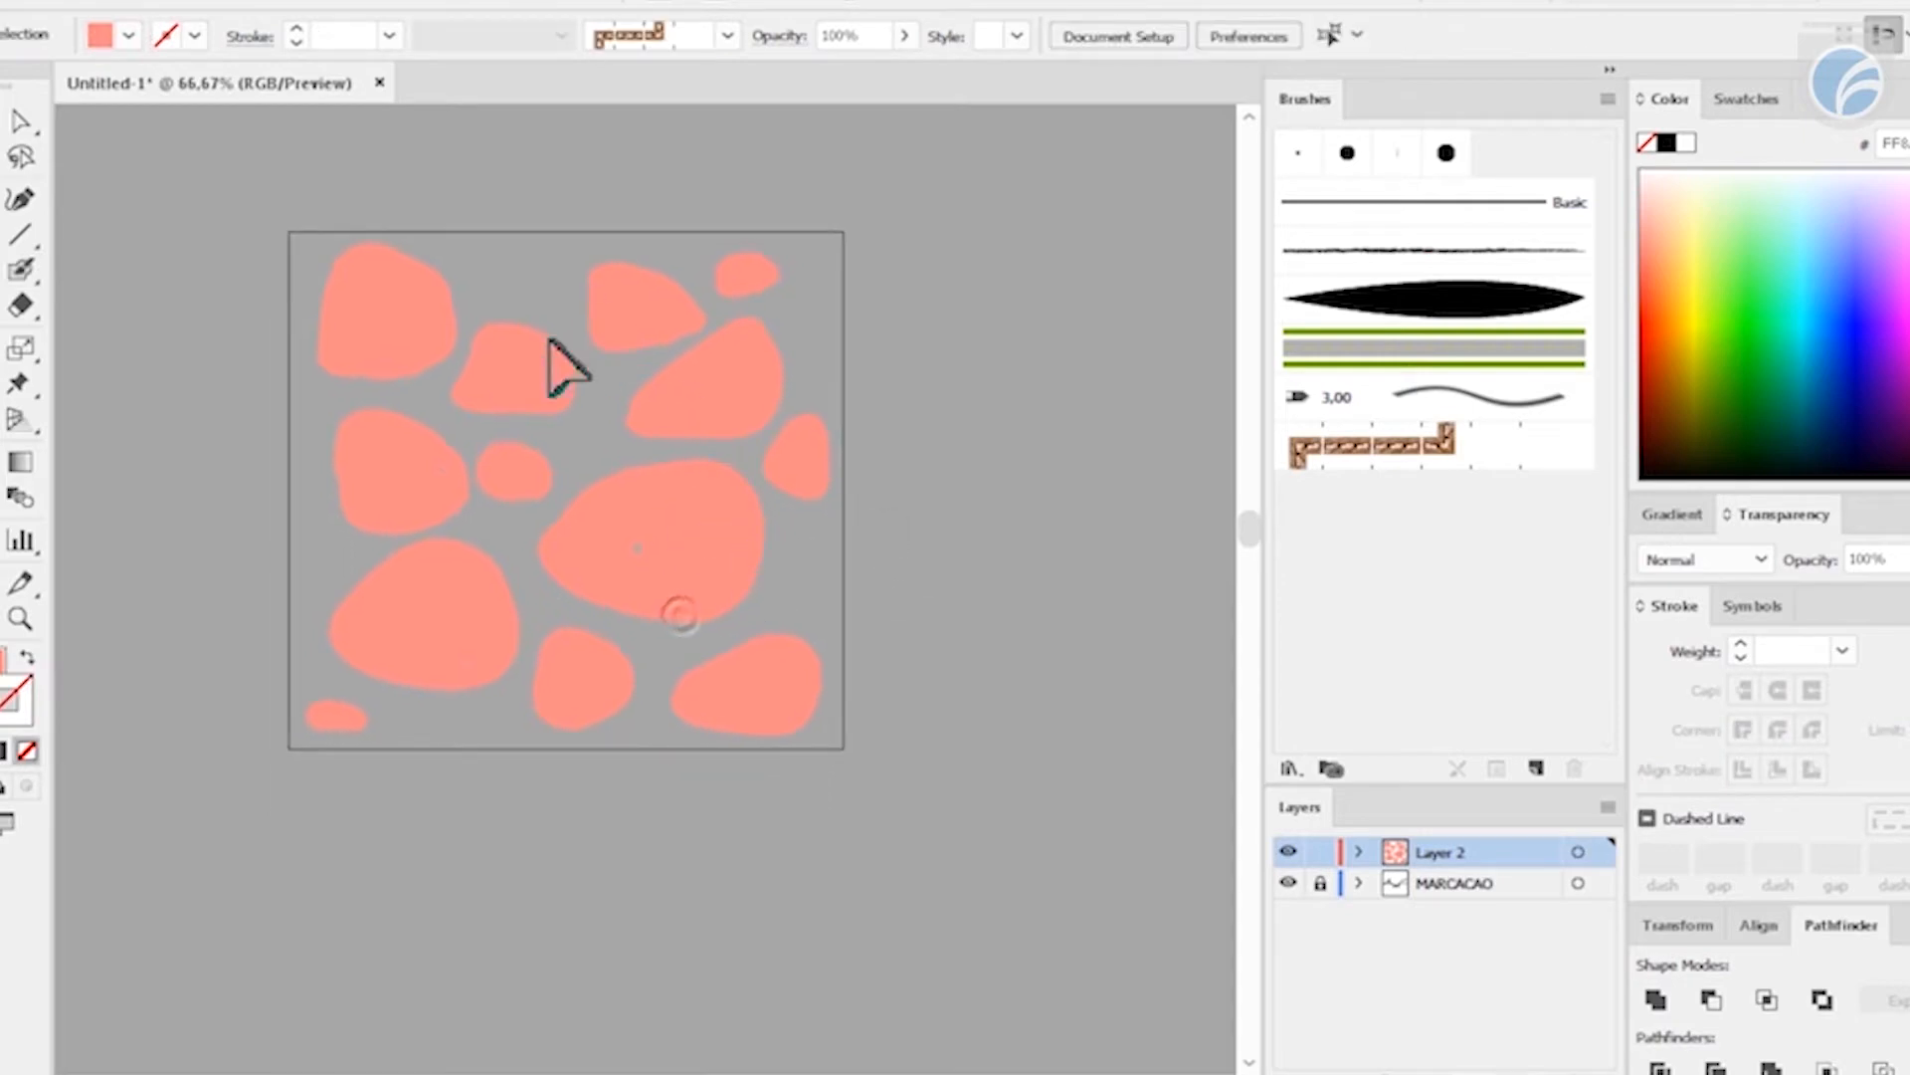
left_click(348, 714)
left_click(224, 726)
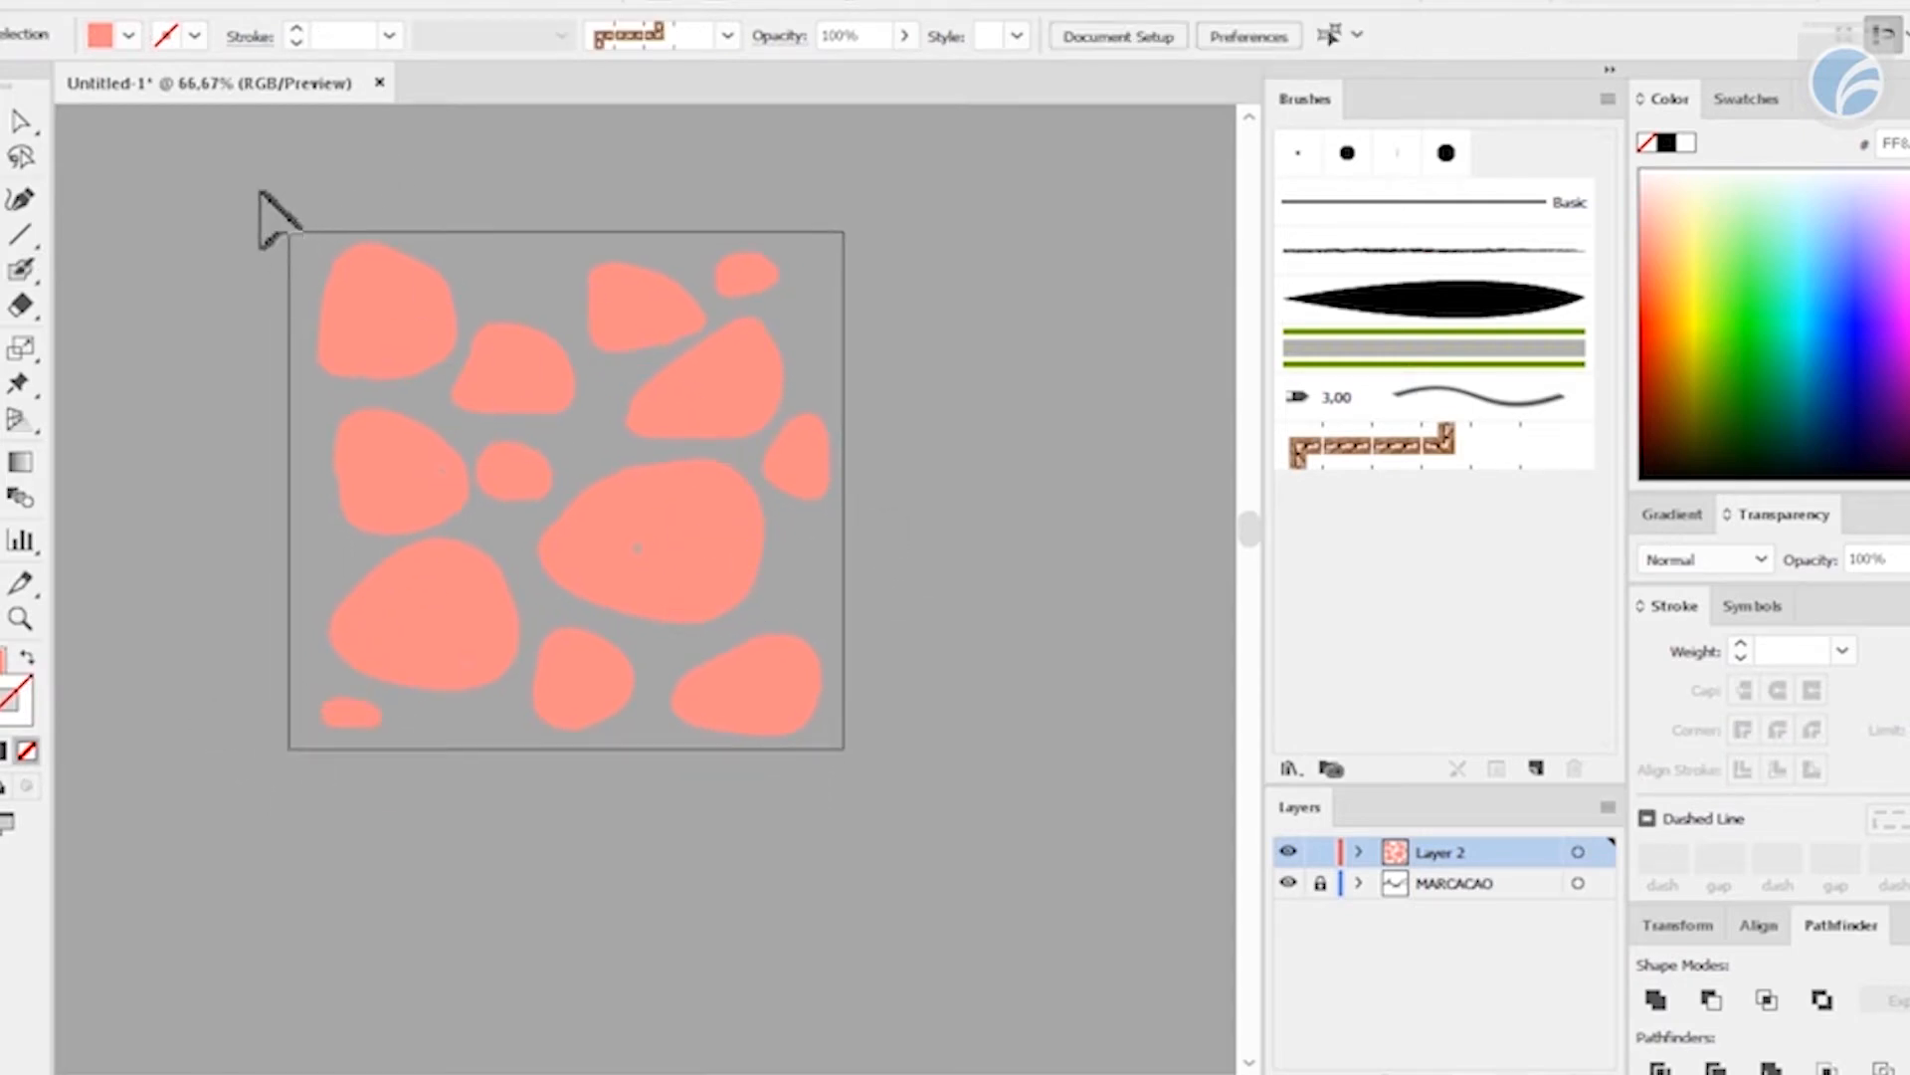
- Fill the background rectangle with the stones' salmon colour sampled using the Eyedropper
left_click_drag(305, 238, 345, 332)
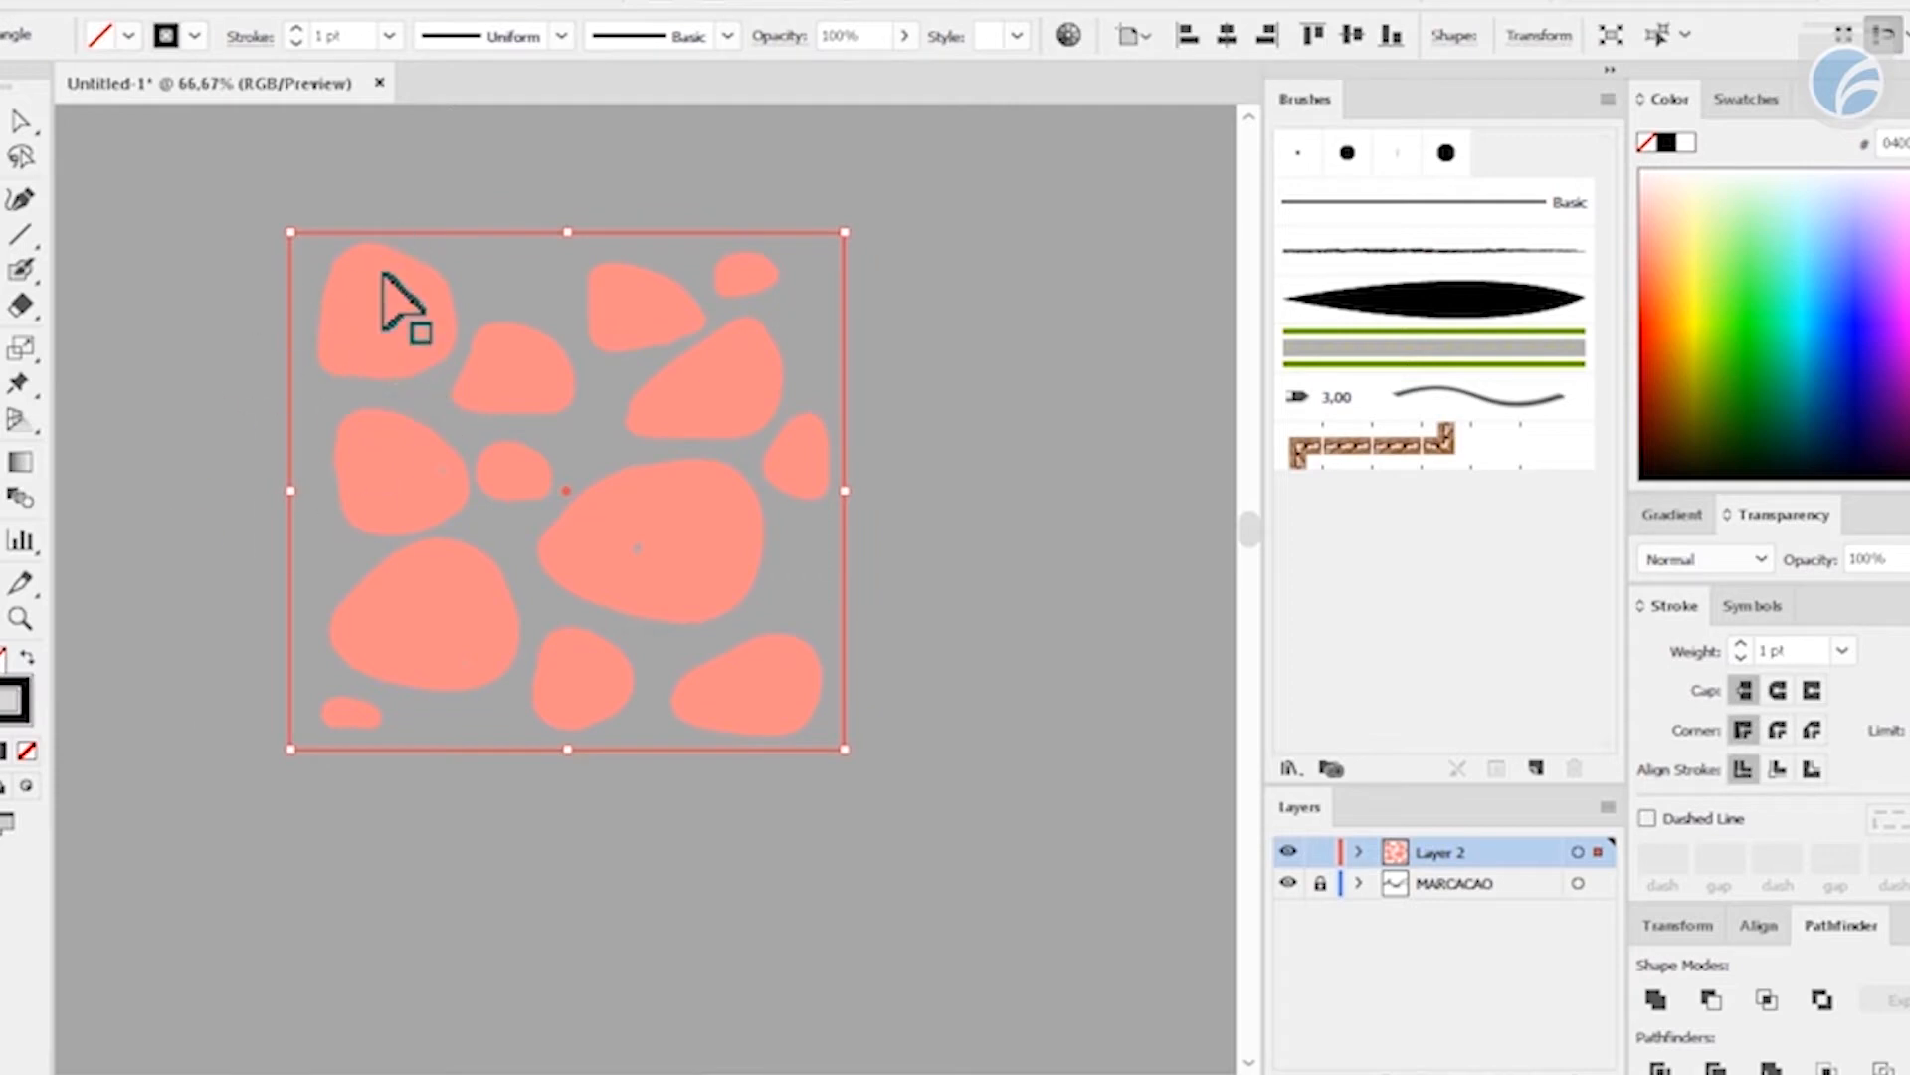
key("i")
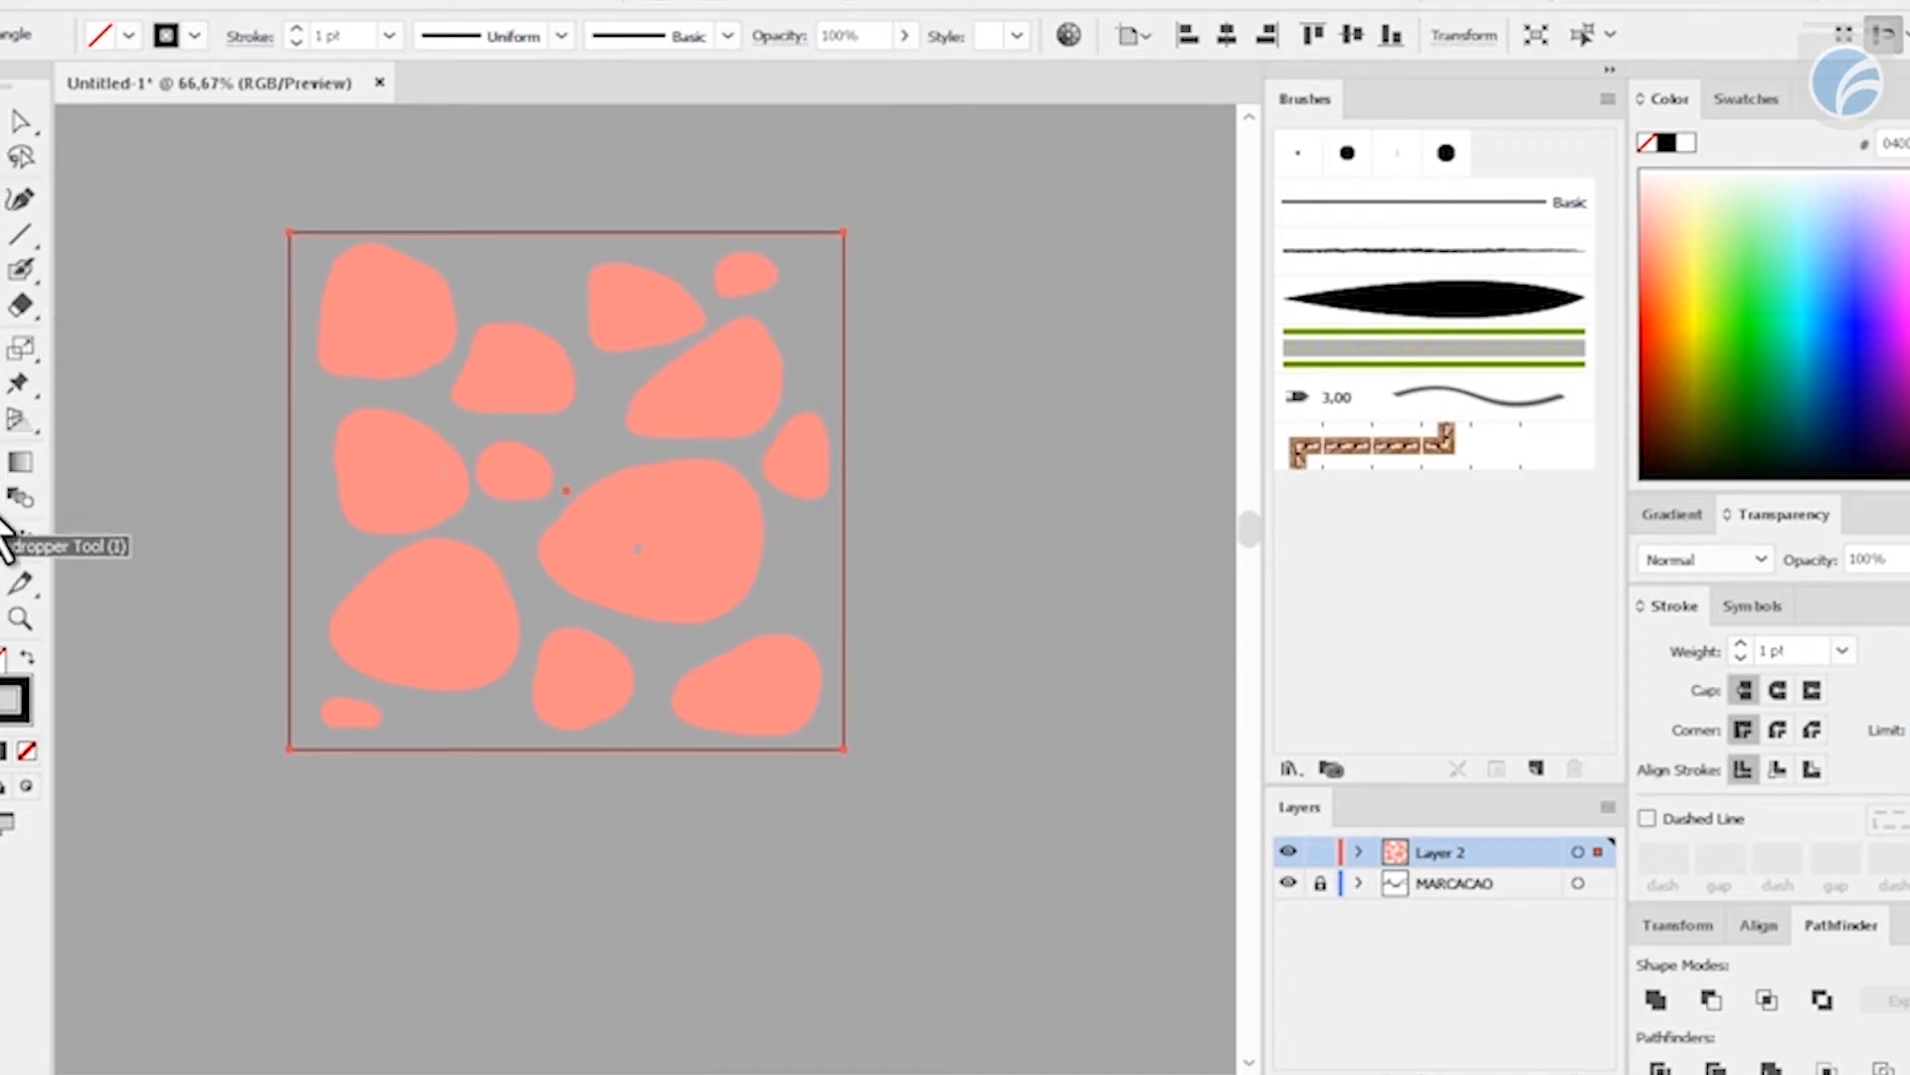
left_click(375, 330)
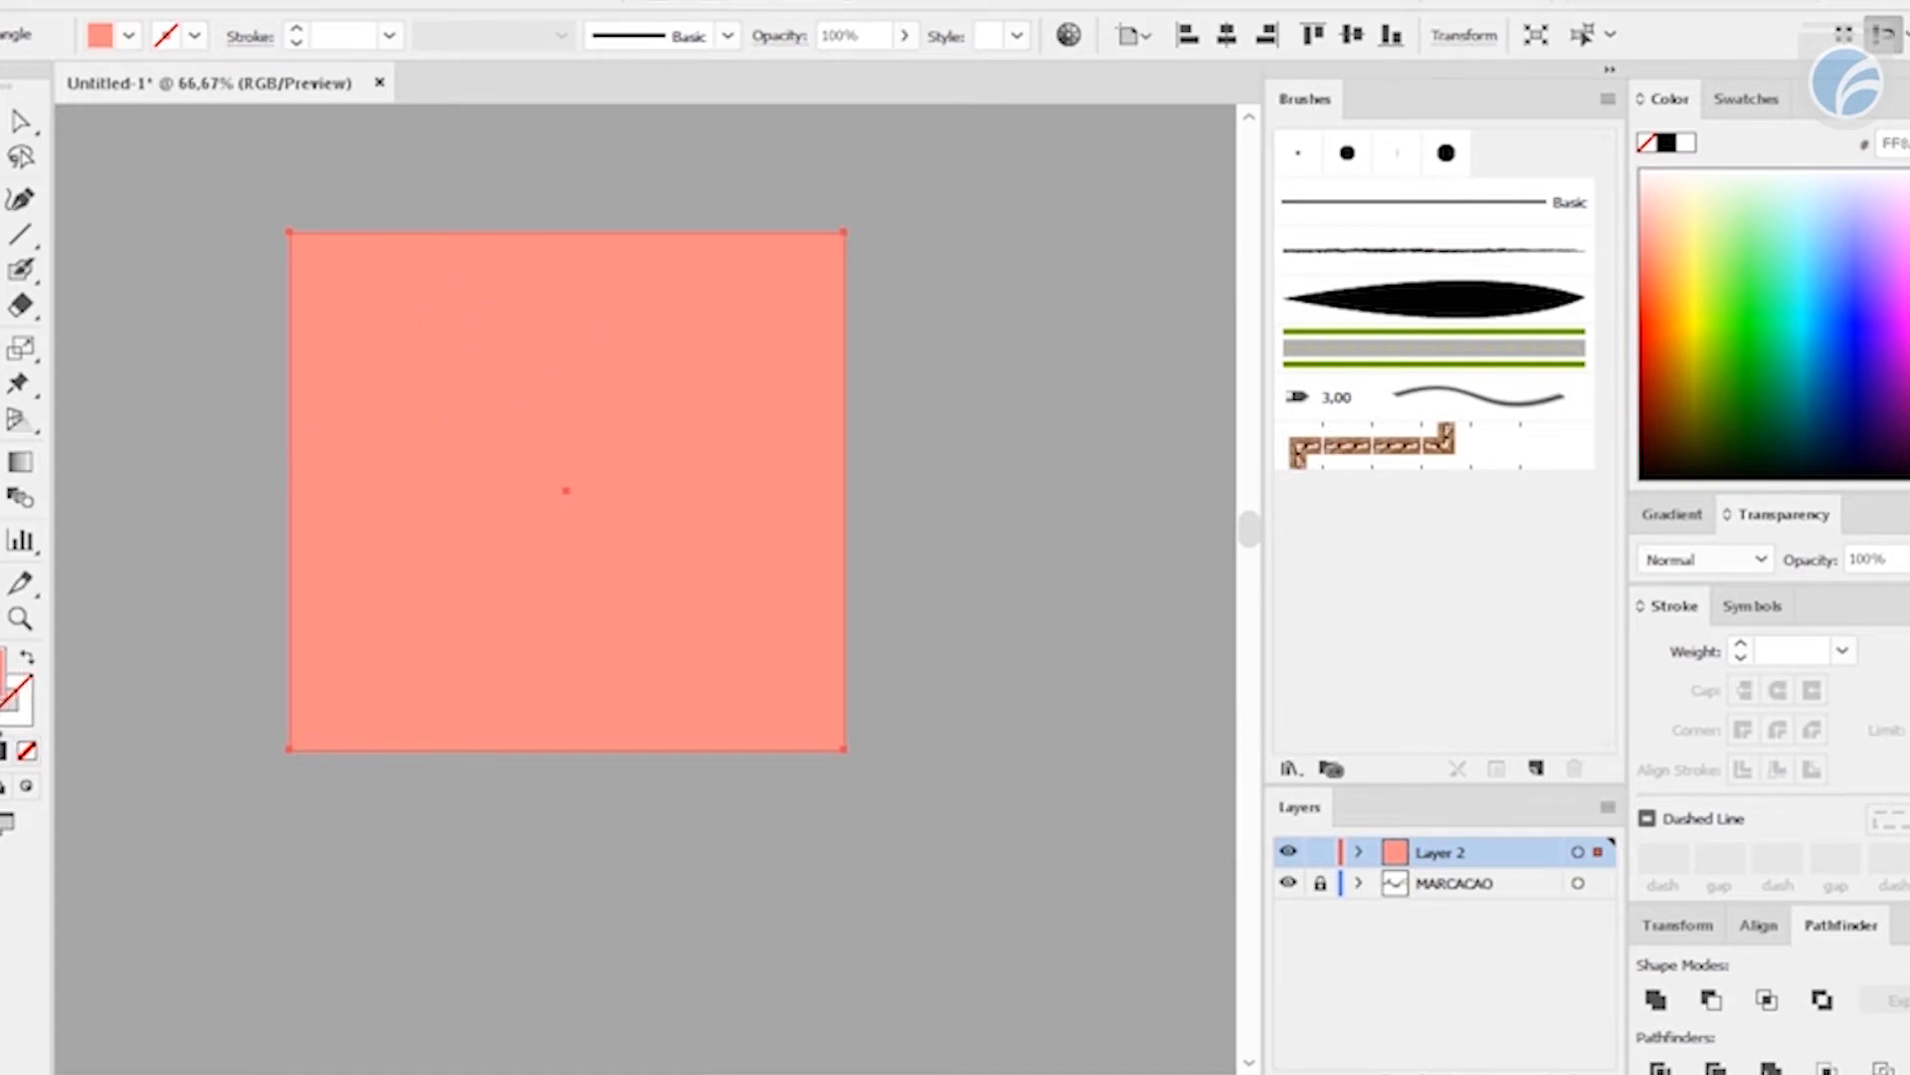
- Change the background rectangle's fill to a paler pink in the Color Picker and deselect it
left_click(8, 708)
double_click(14, 684)
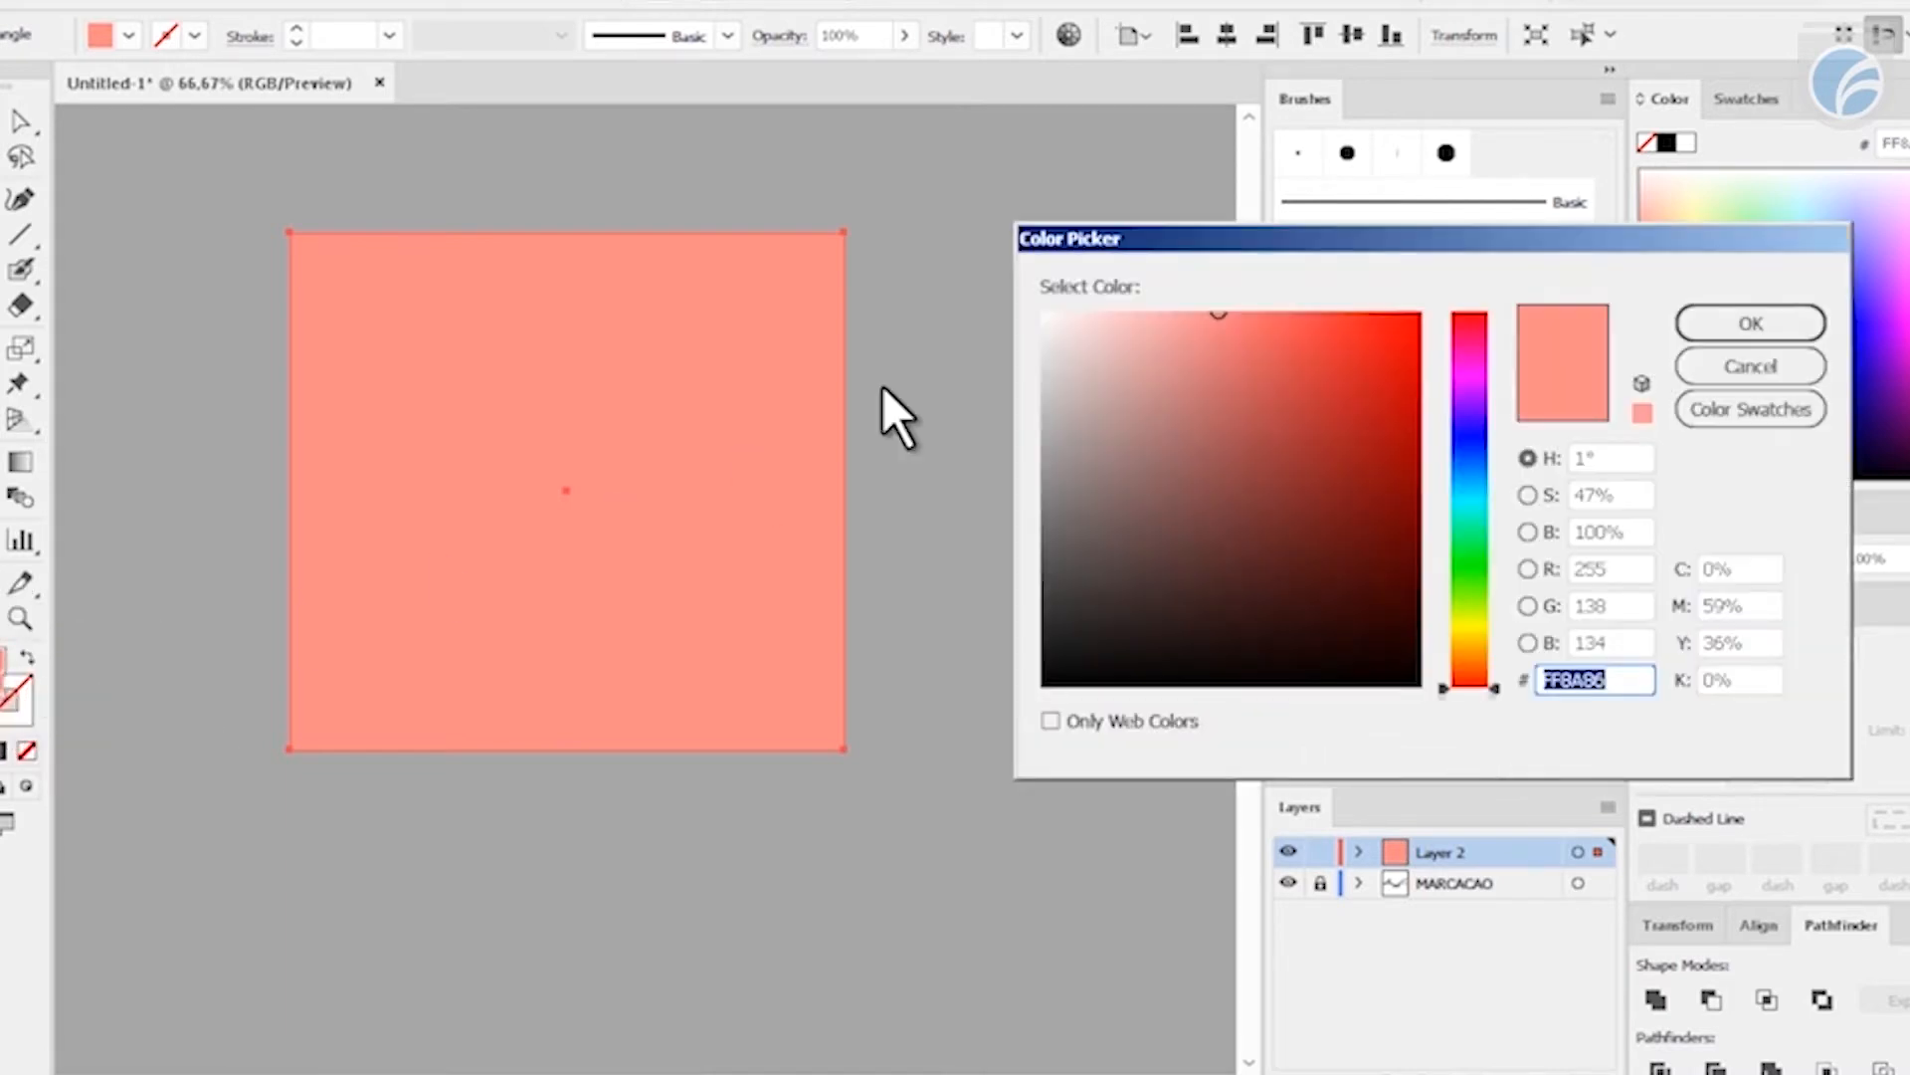
left_click_drag(1303, 221, 704, 337)
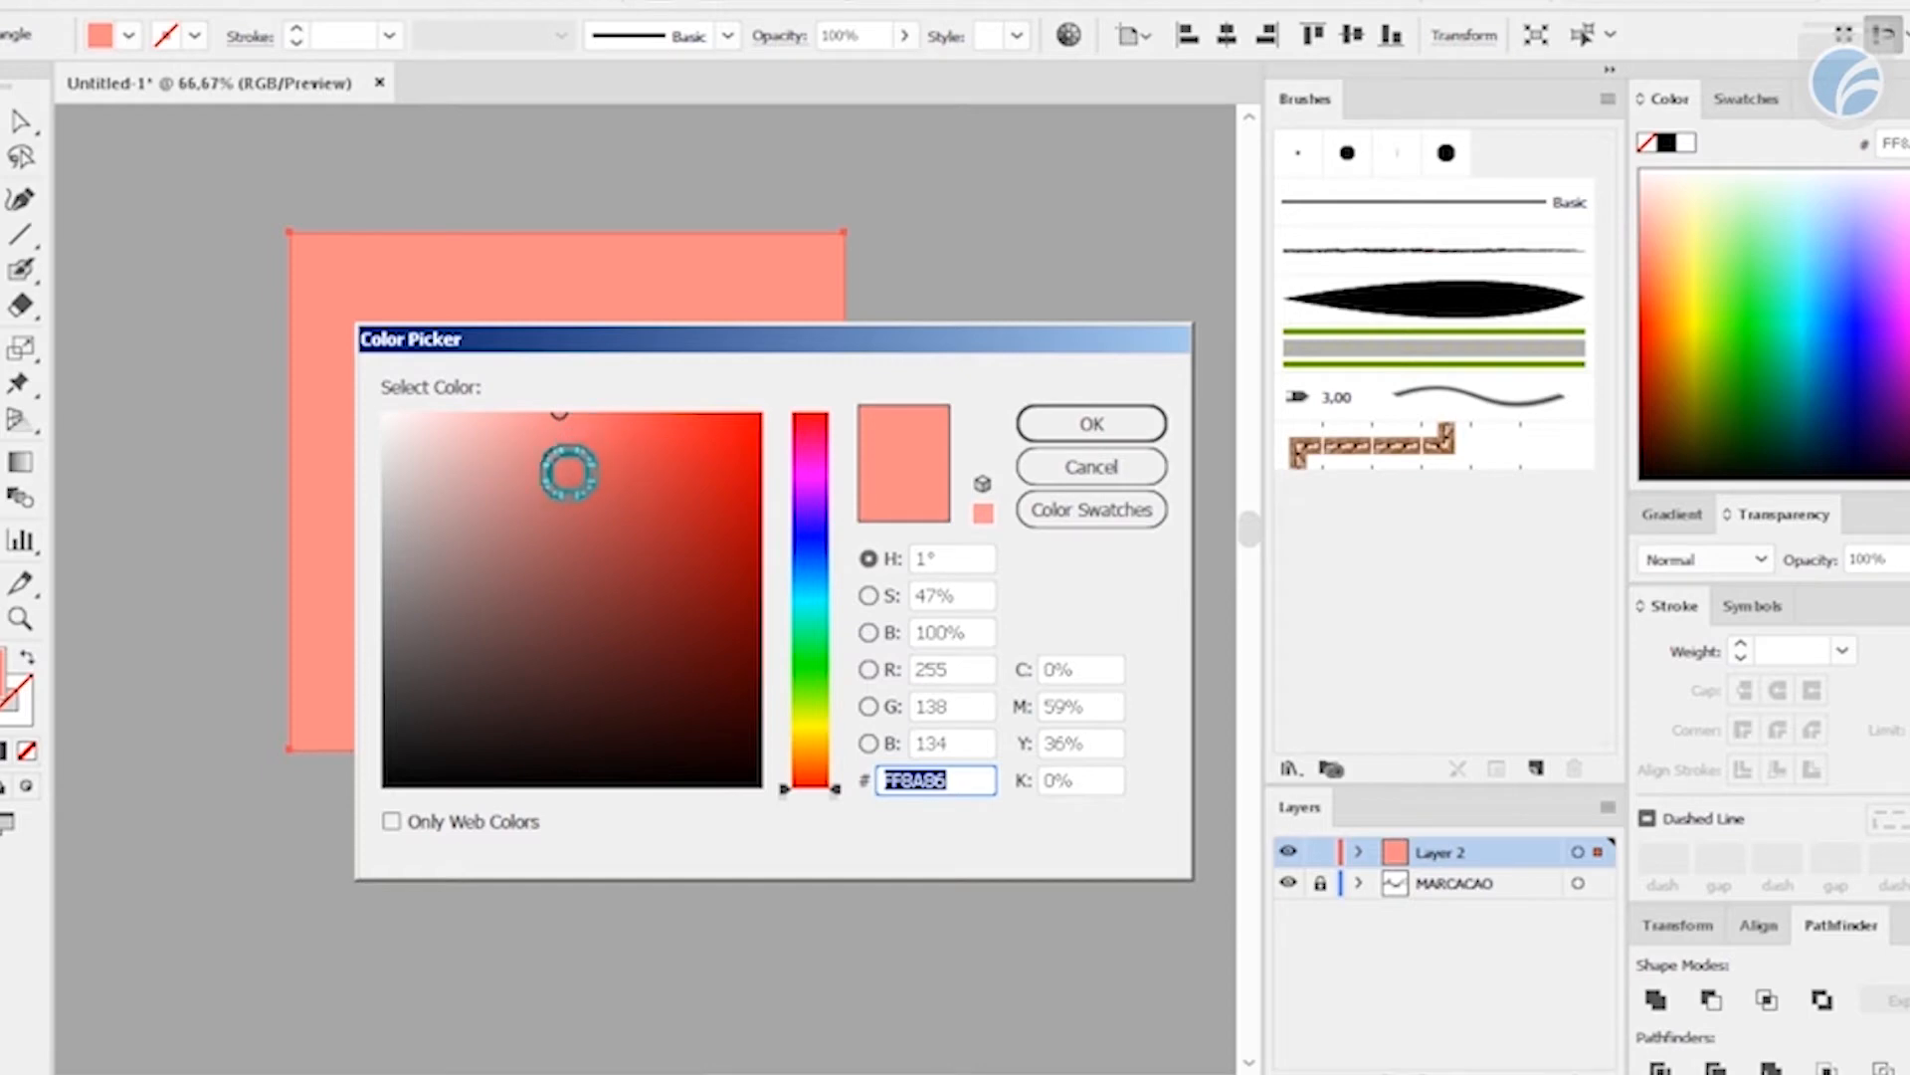
left_click(618, 464)
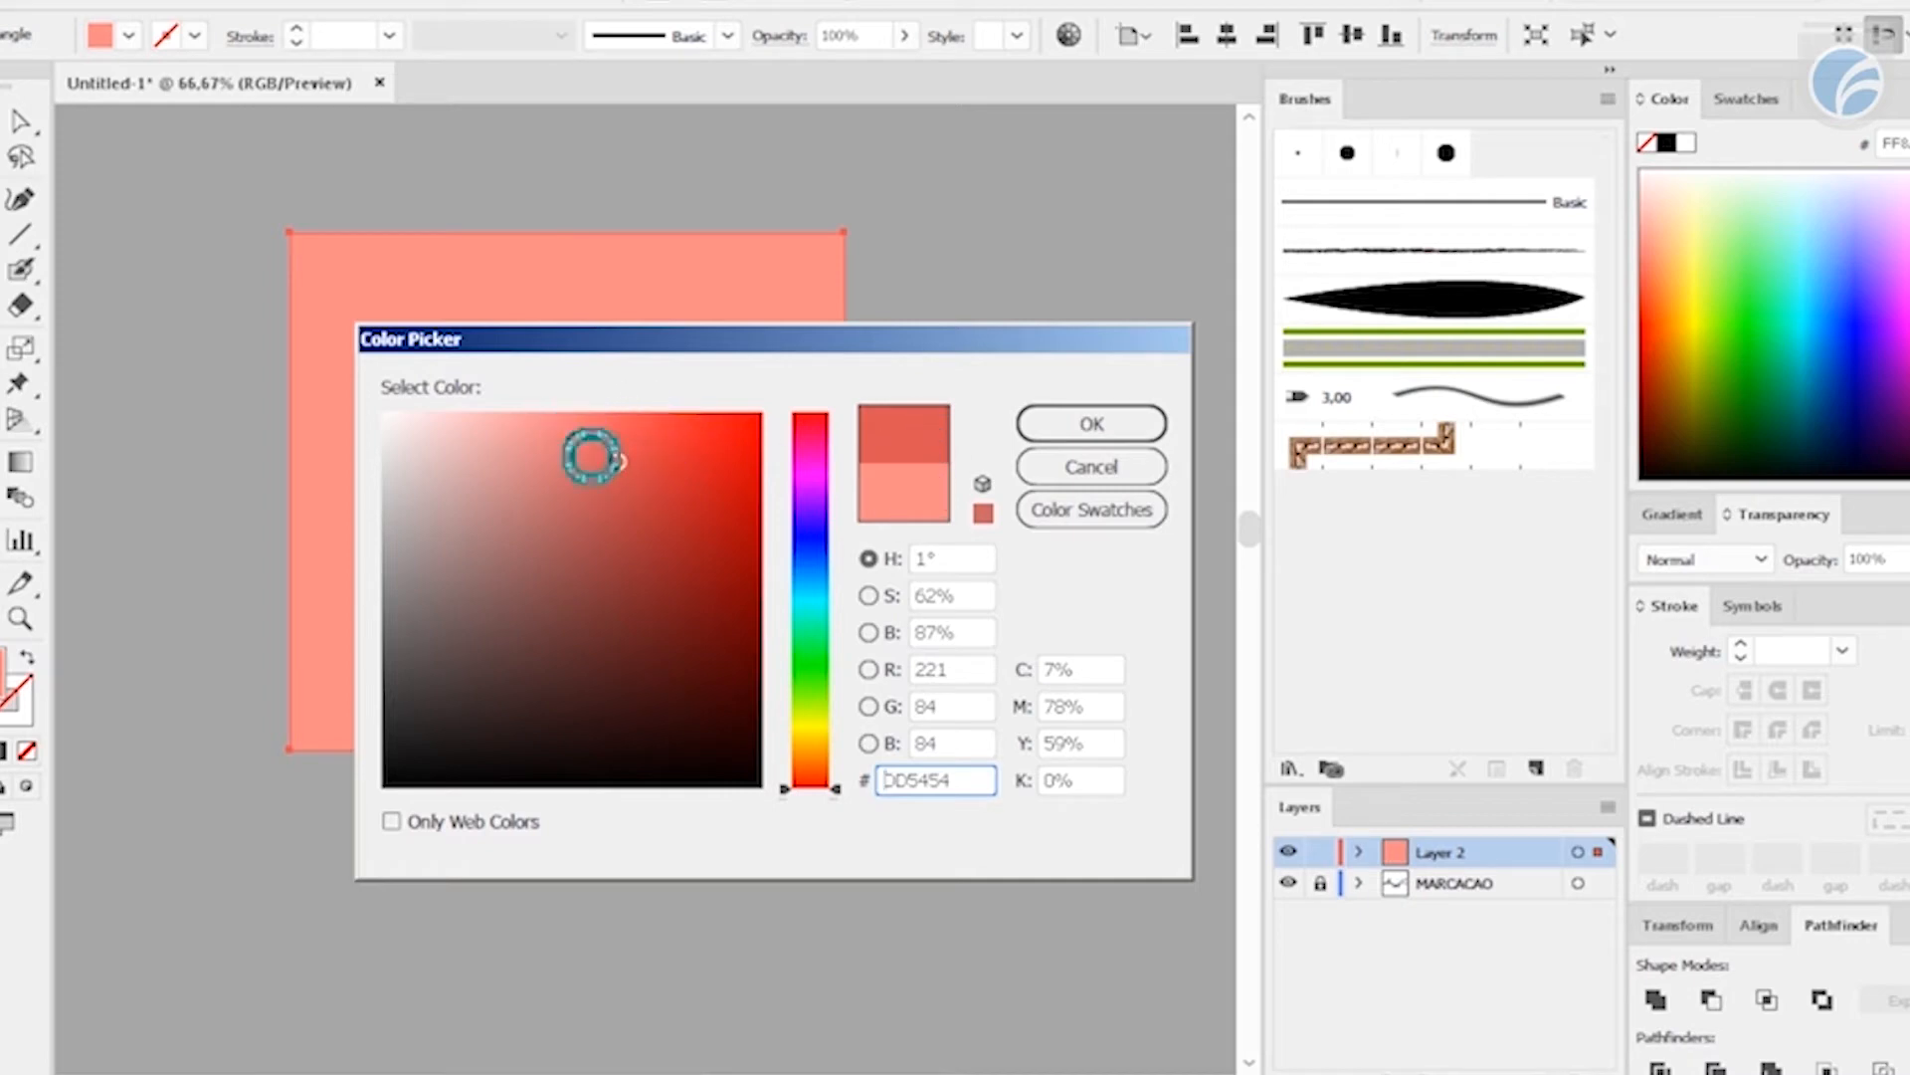
left_click_drag(473, 416, 477, 430)
left_click(1035, 426)
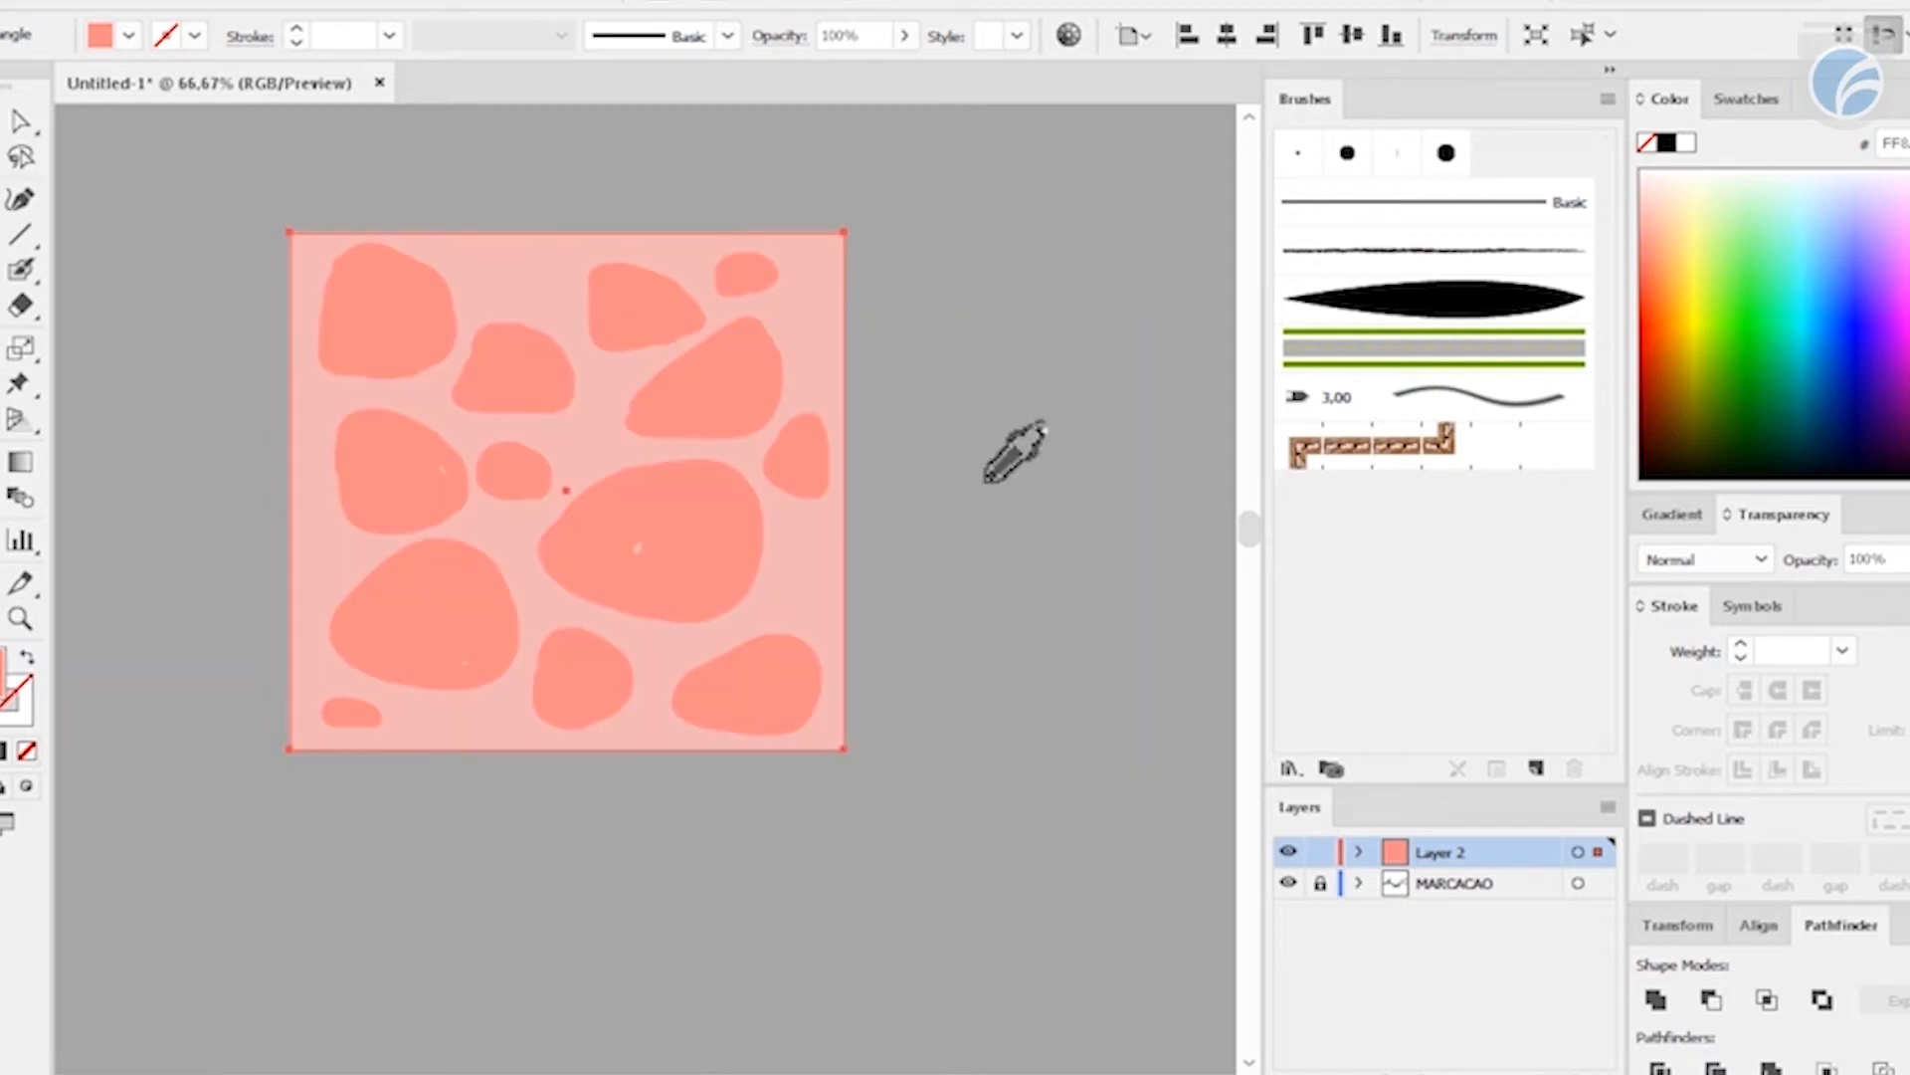
key("v")
left_click(958, 453)
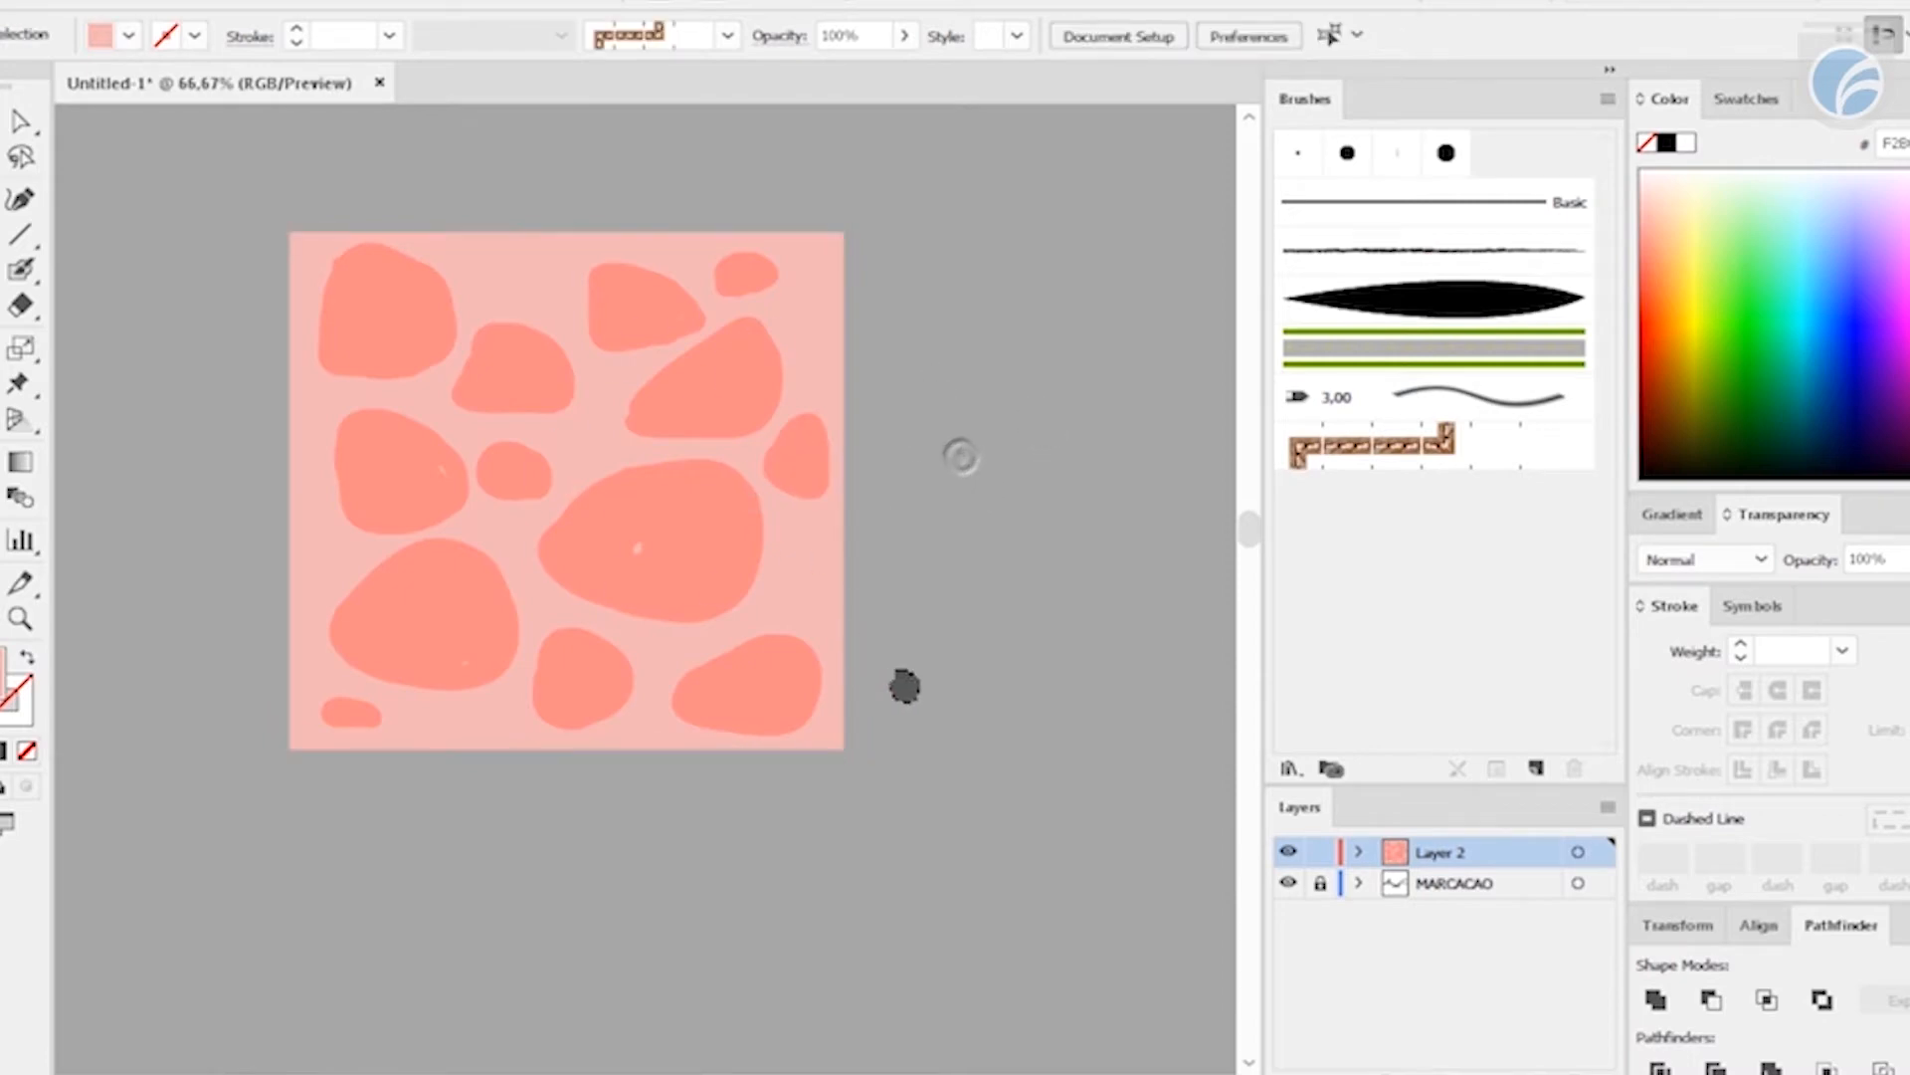
- Sample the stones' salmon colour and set the fill to a darker red of the same hue for shading
left_click_drag(879, 679, 953, 657)
left_click_drag(798, 475, 669, 550)
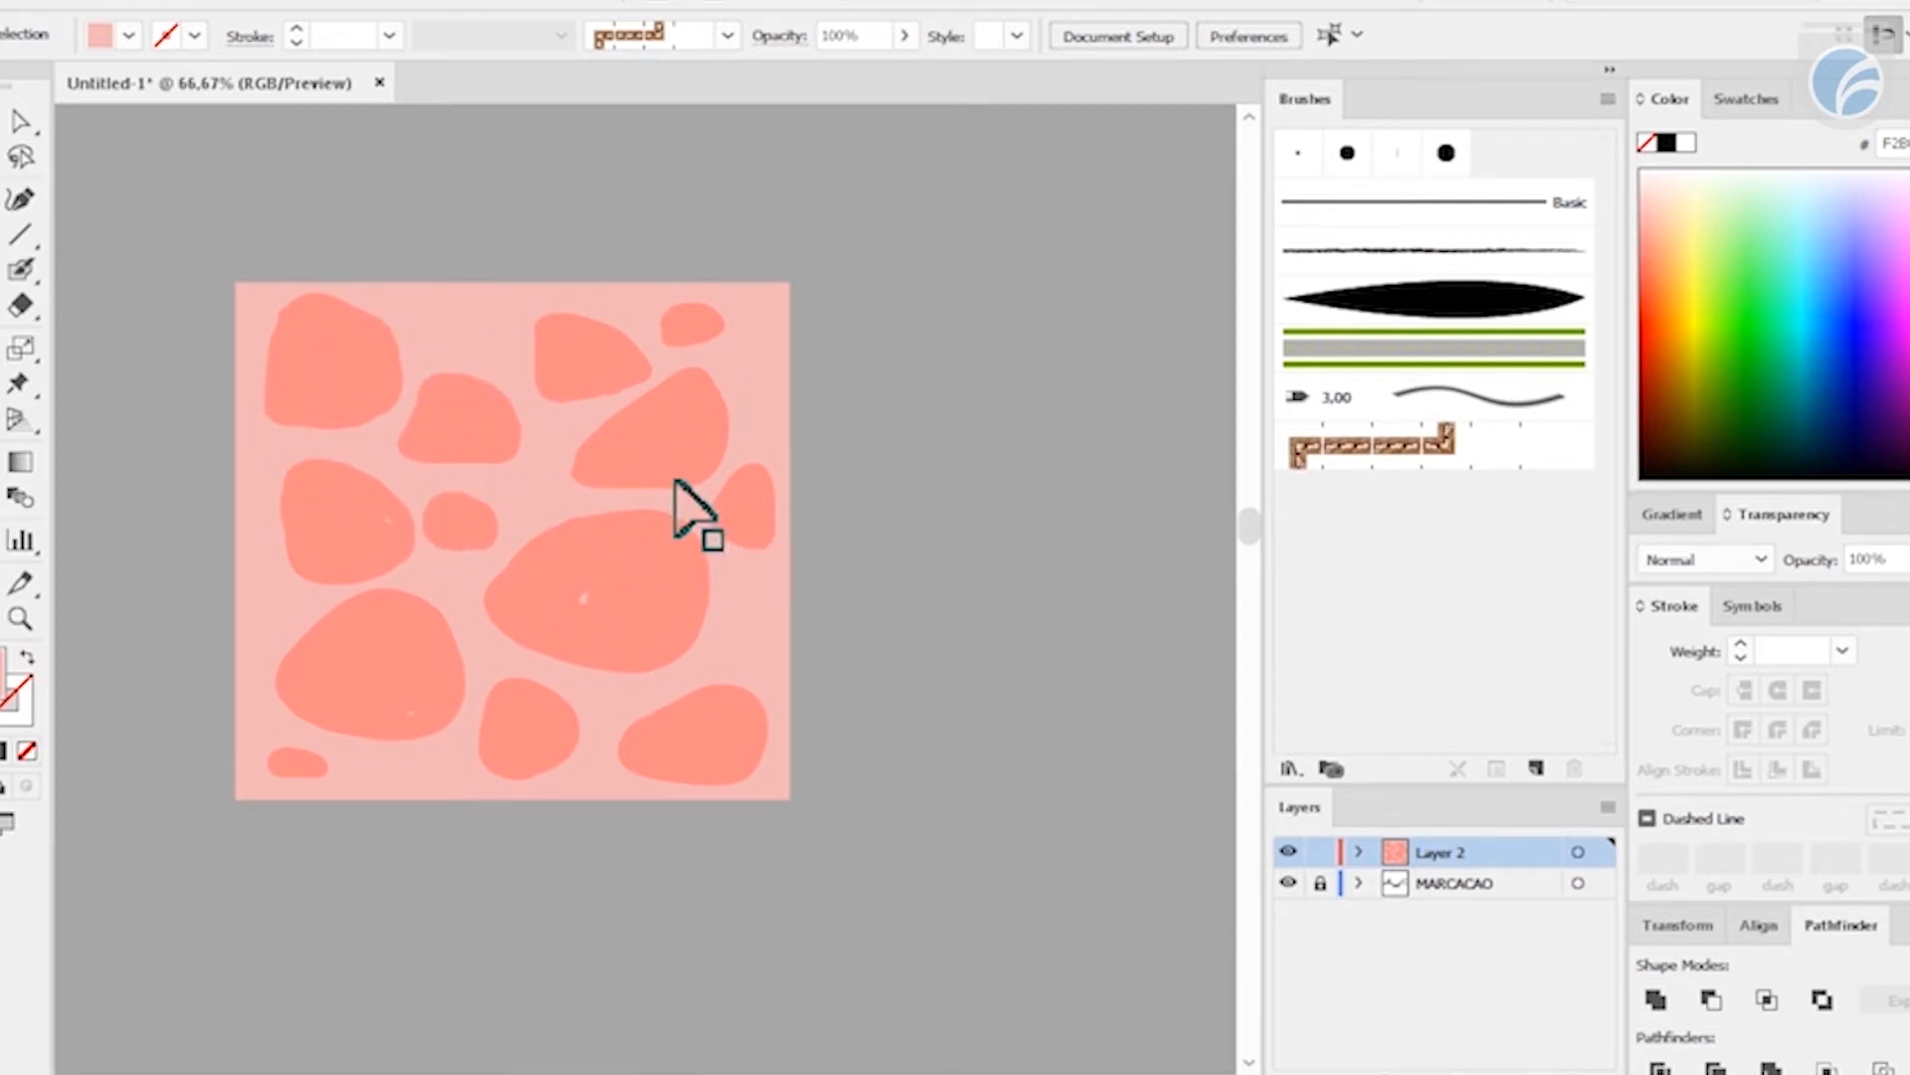
key("i")
left_click(327, 392)
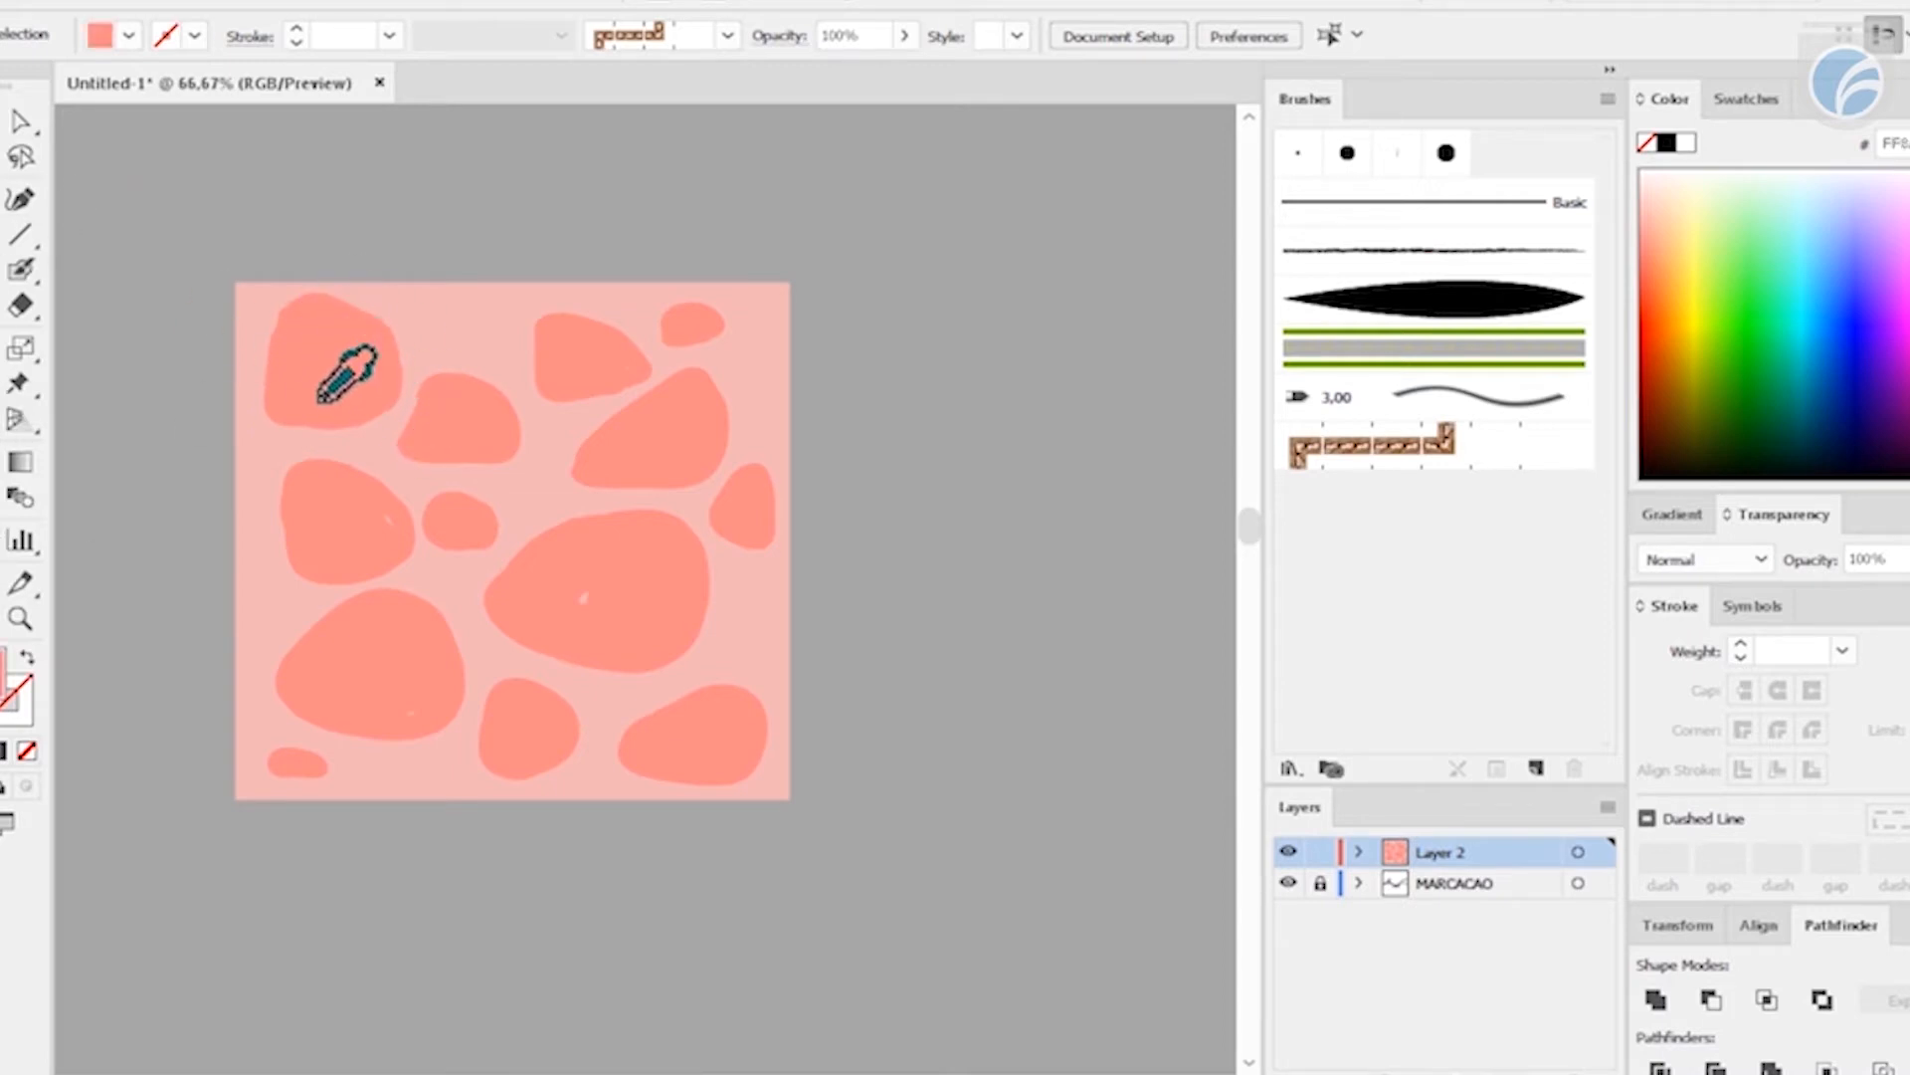
double_click(4, 665)
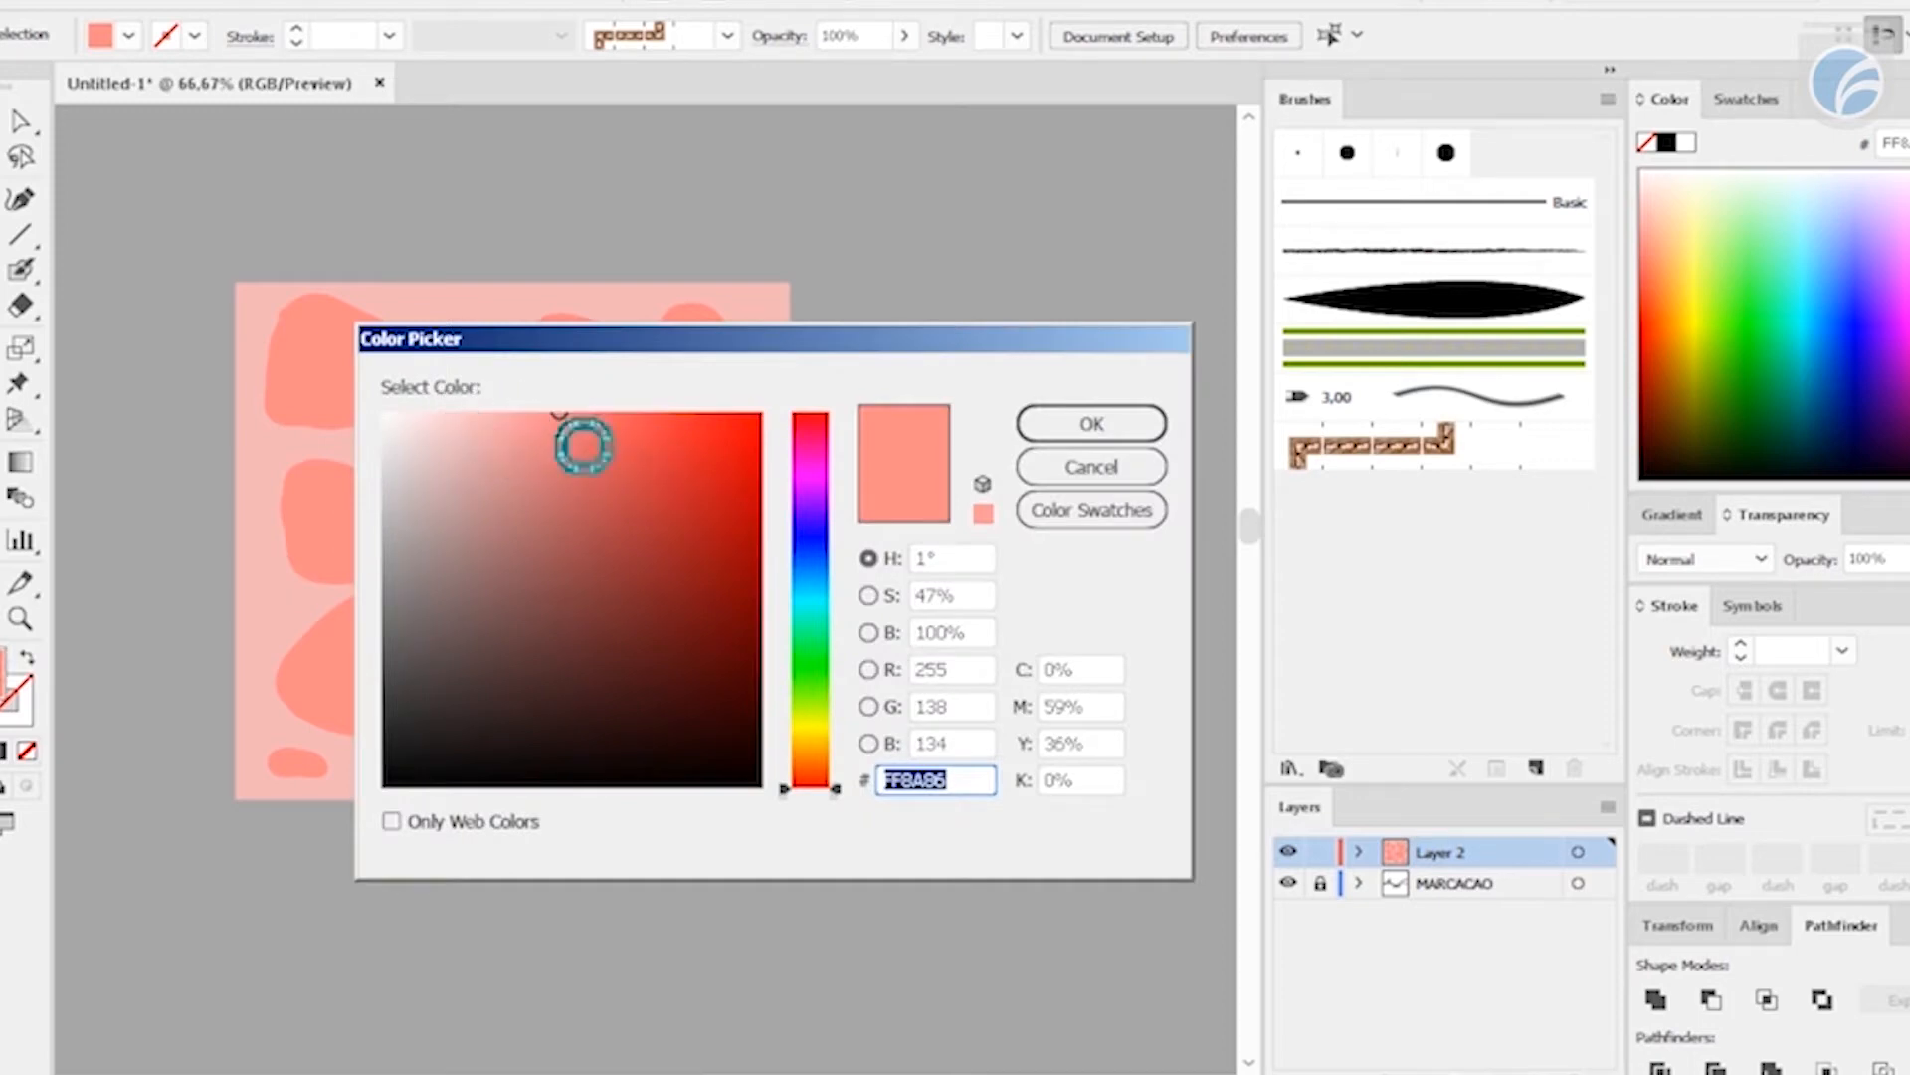
left_click(620, 463)
left_click(1065, 424)
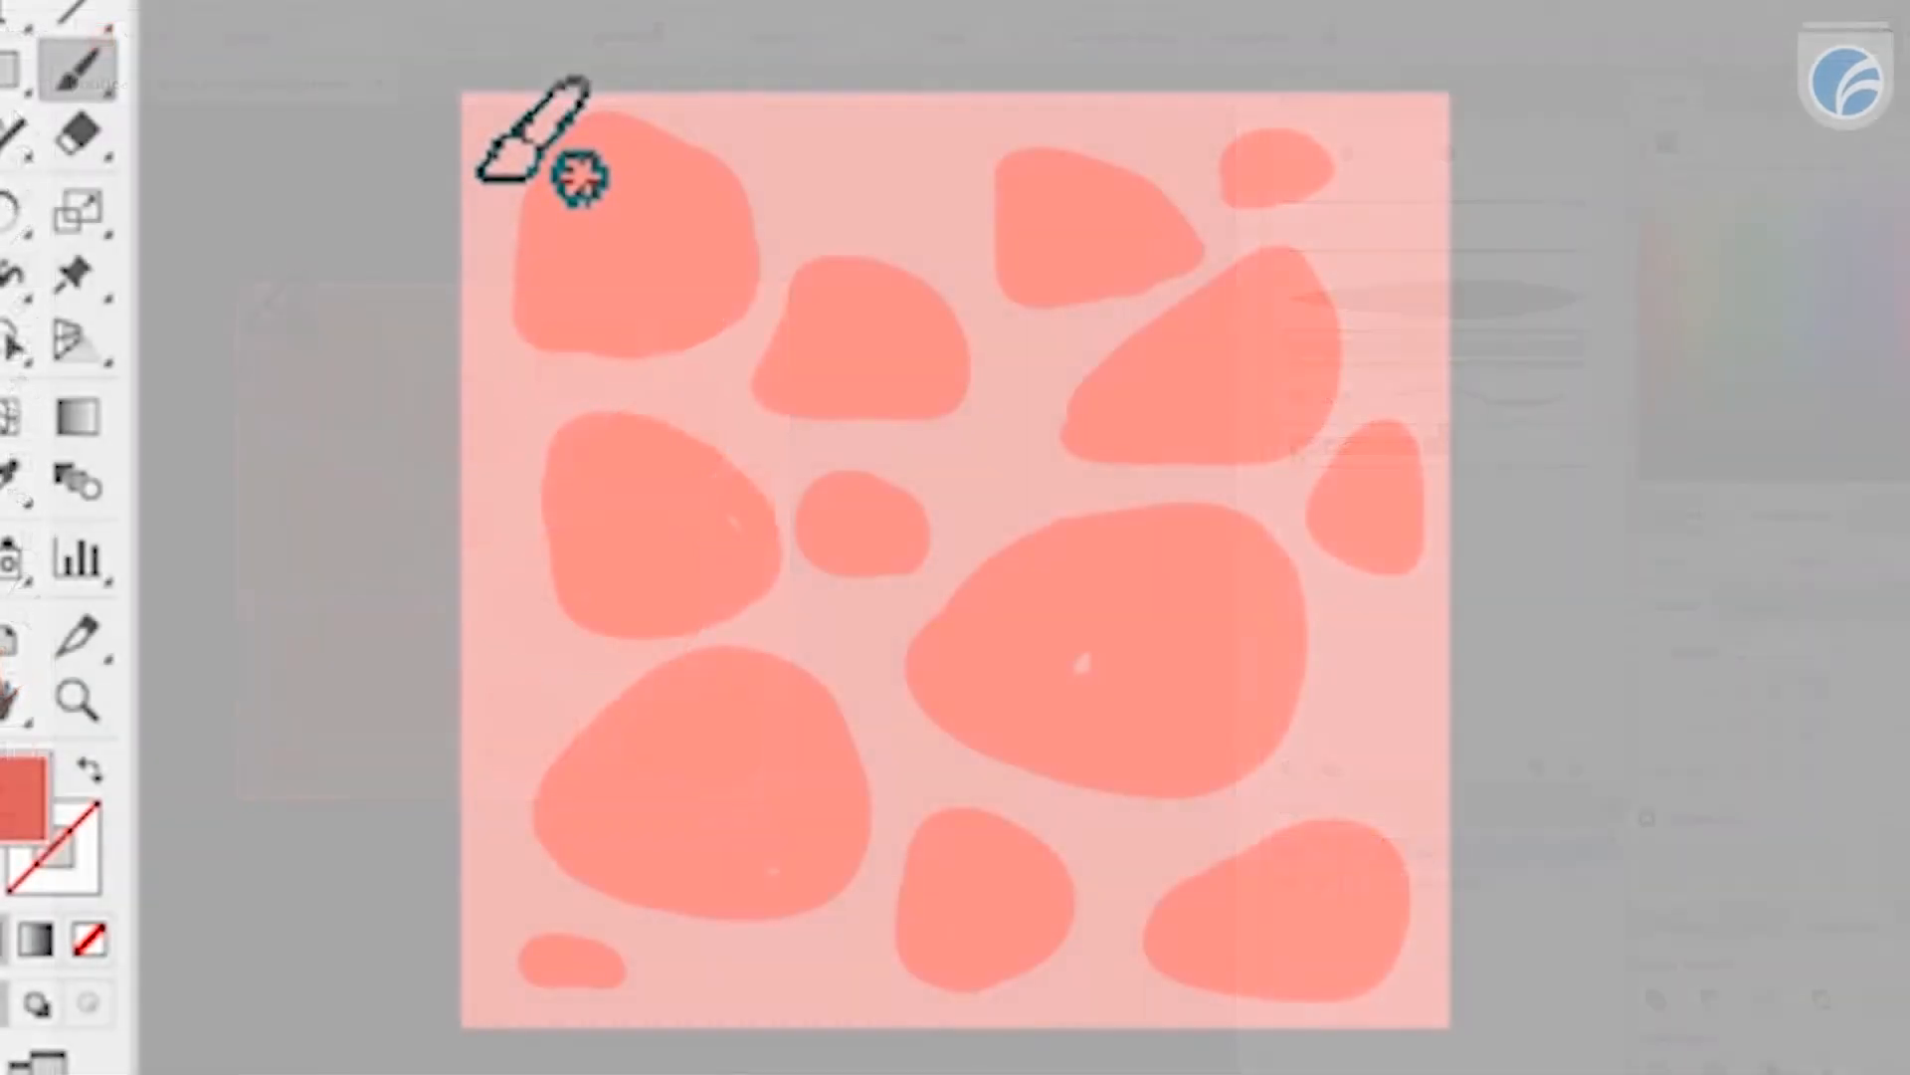
- Paint dark red shadows along the left and lower edges of the three large left stones and the five upper stones
mouse_move(616, 121)
left_mouse_down()
mouse_move(539, 281)
mouse_move(575, 311)
mouse_move(662, 321)
left_mouse_up()
mouse_move(577, 437)
left_mouse_down()
mouse_move(597, 588)
mouse_move(733, 597)
mouse_move(660, 619)
mouse_move(754, 642)
mouse_move(557, 796)
mouse_move(757, 858)
left_mouse_up()
left_click_drag(622, 811, 796, 915)
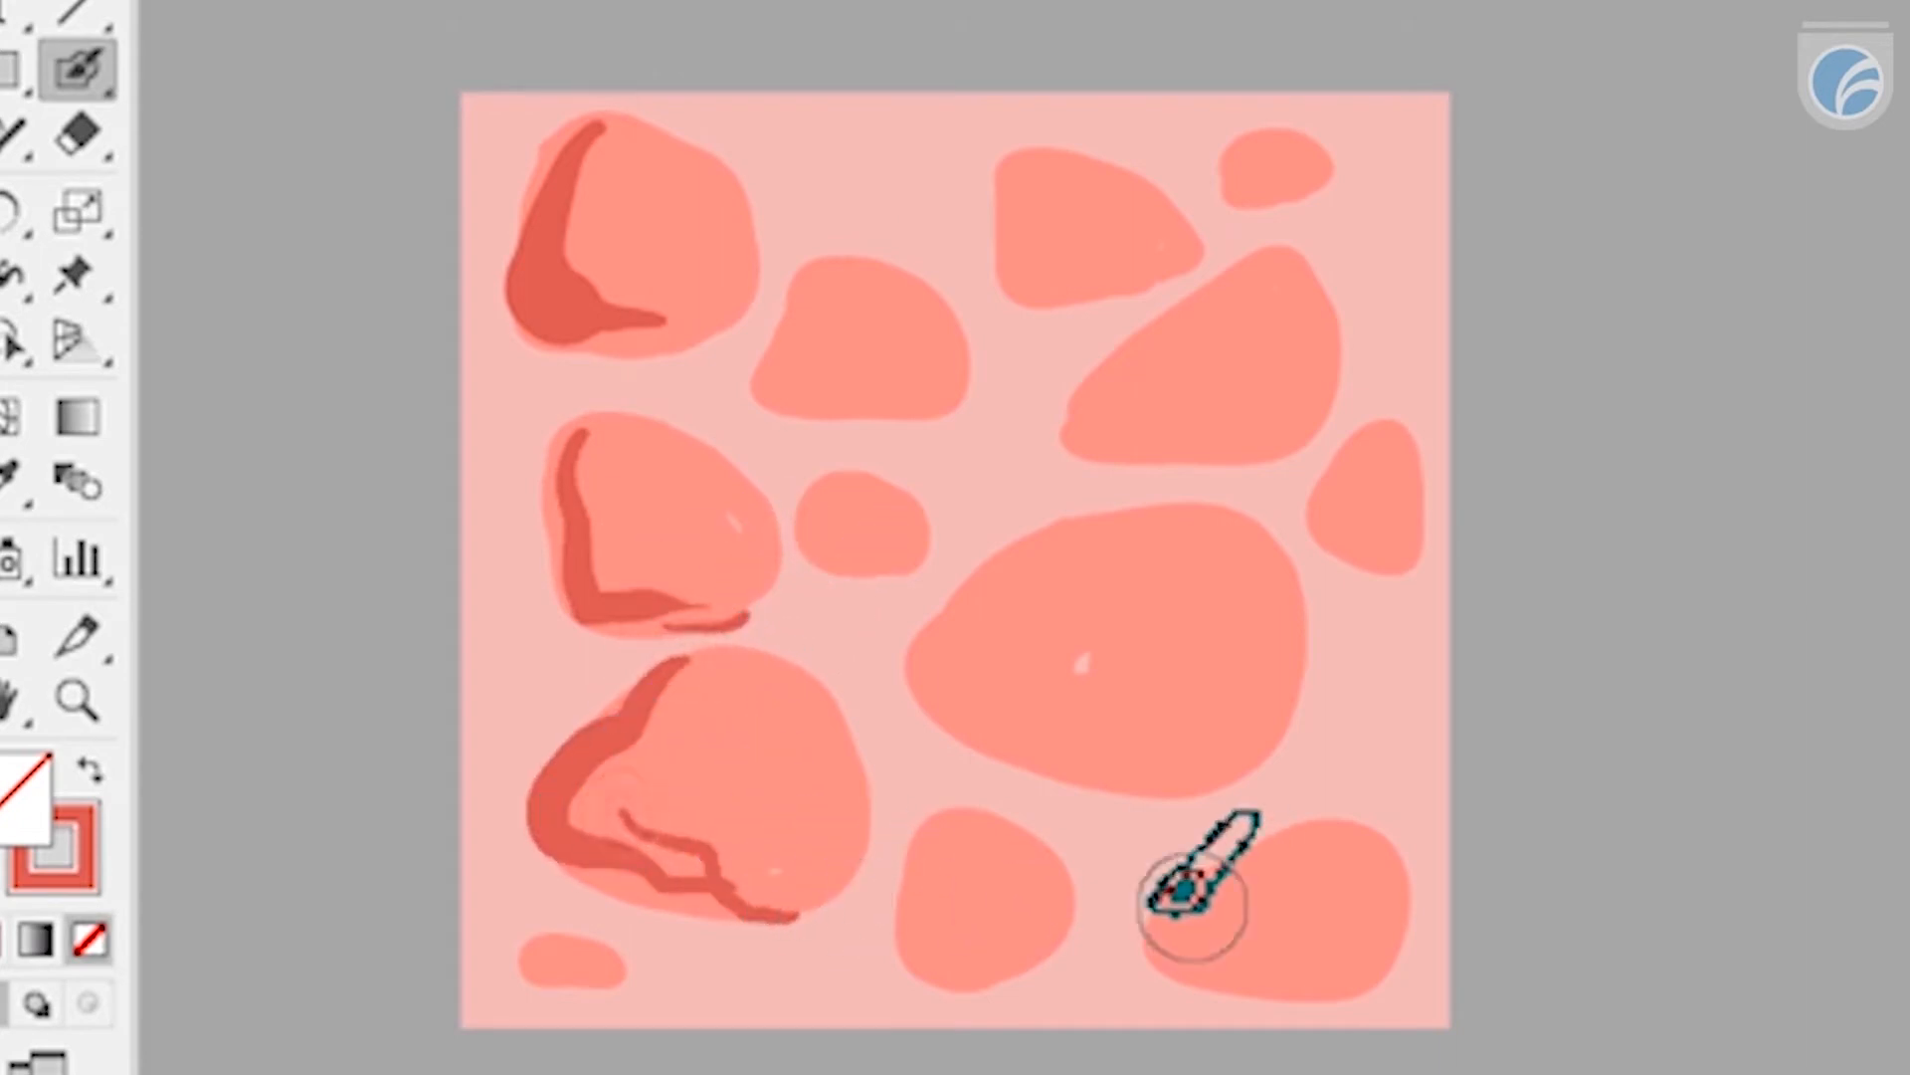
mouse_move(811, 257)
left_mouse_down()
mouse_move(806, 402)
mouse_move(845, 380)
mouse_move(926, 408)
left_mouse_up()
mouse_move(1035, 179)
left_mouse_down()
mouse_move(1003, 267)
mouse_move(1034, 319)
left_mouse_up()
left_click_drag(1049, 286, 1169, 263)
mouse_move(1239, 148)
left_mouse_down()
mouse_move(1244, 208)
mouse_move(1161, 341)
mouse_move(1074, 418)
mouse_move(1238, 446)
left_mouse_up()
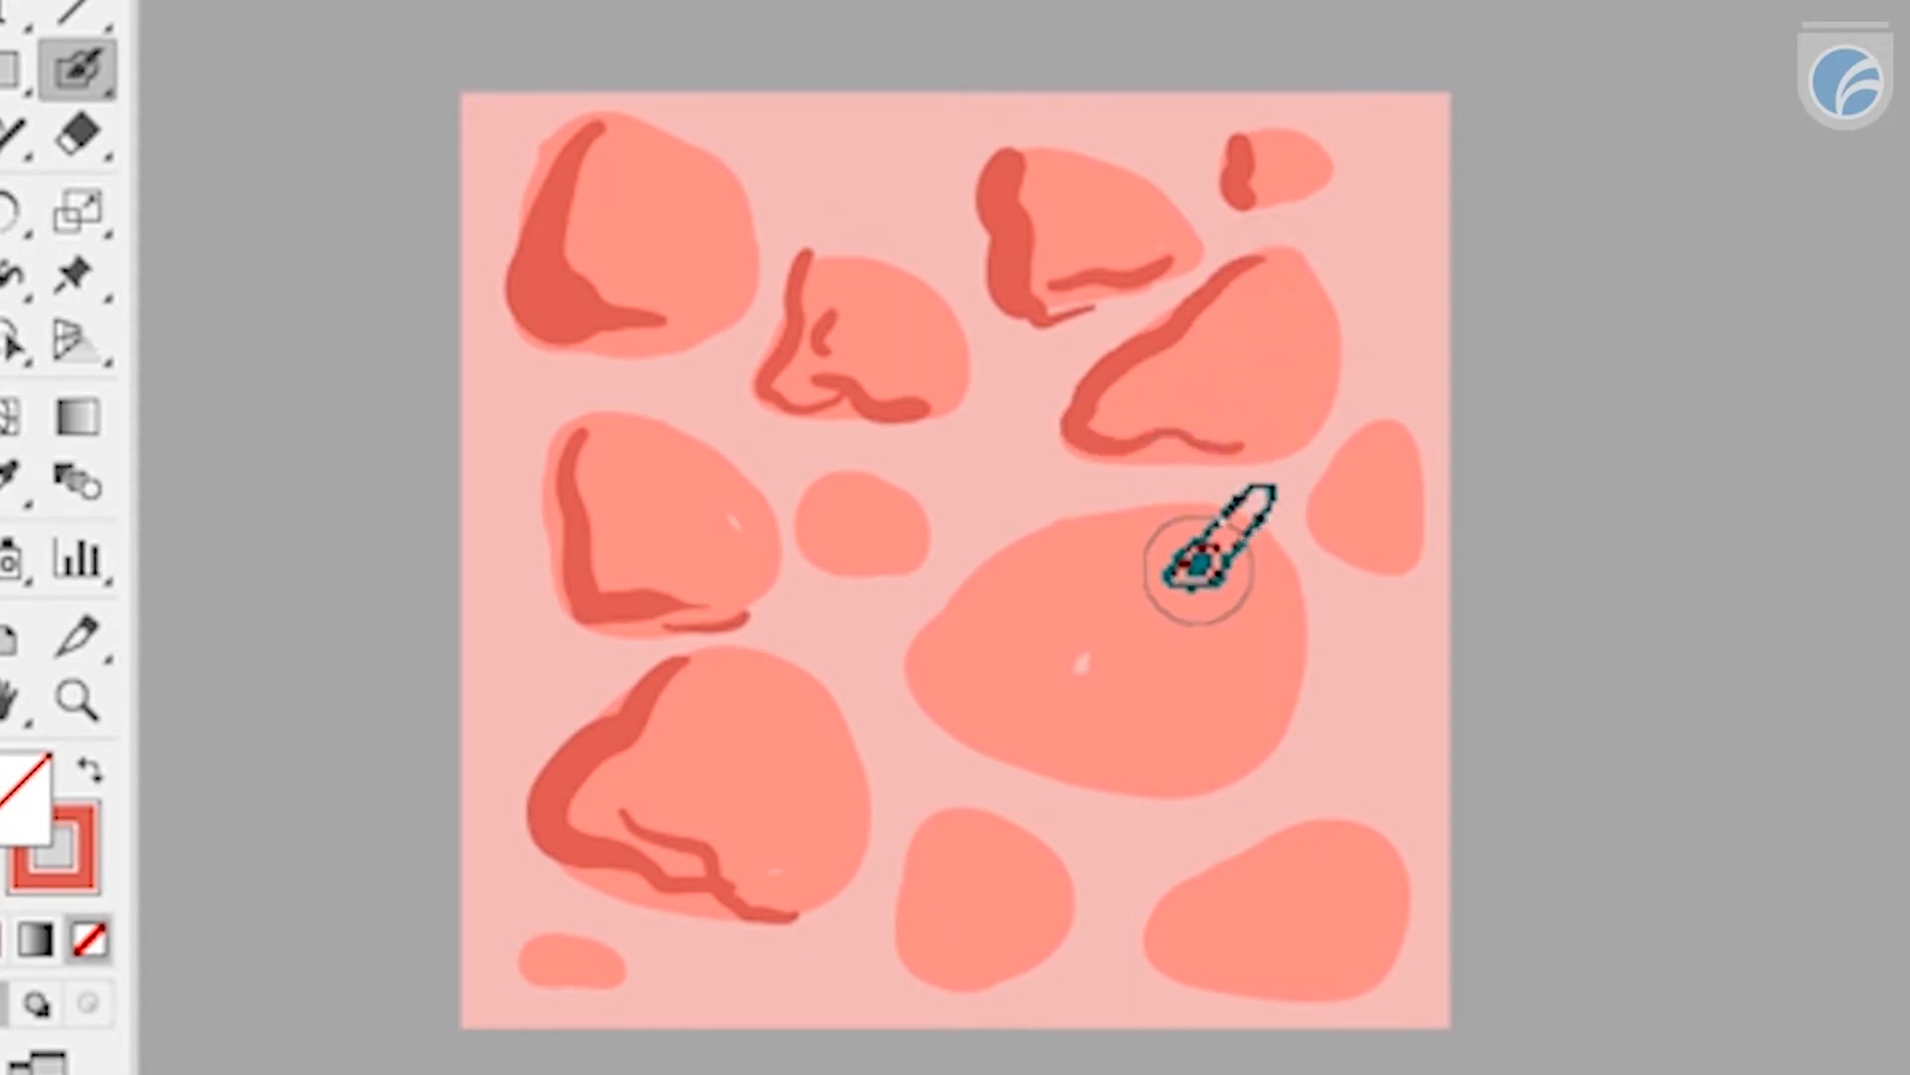
- Shade the small middle stone and the largest stone in dark red, and extend the shadows on the middle-left and upper-left stones
mouse_move(814, 490)
left_mouse_down()
mouse_move(809, 560)
mouse_move(903, 562)
left_mouse_up()
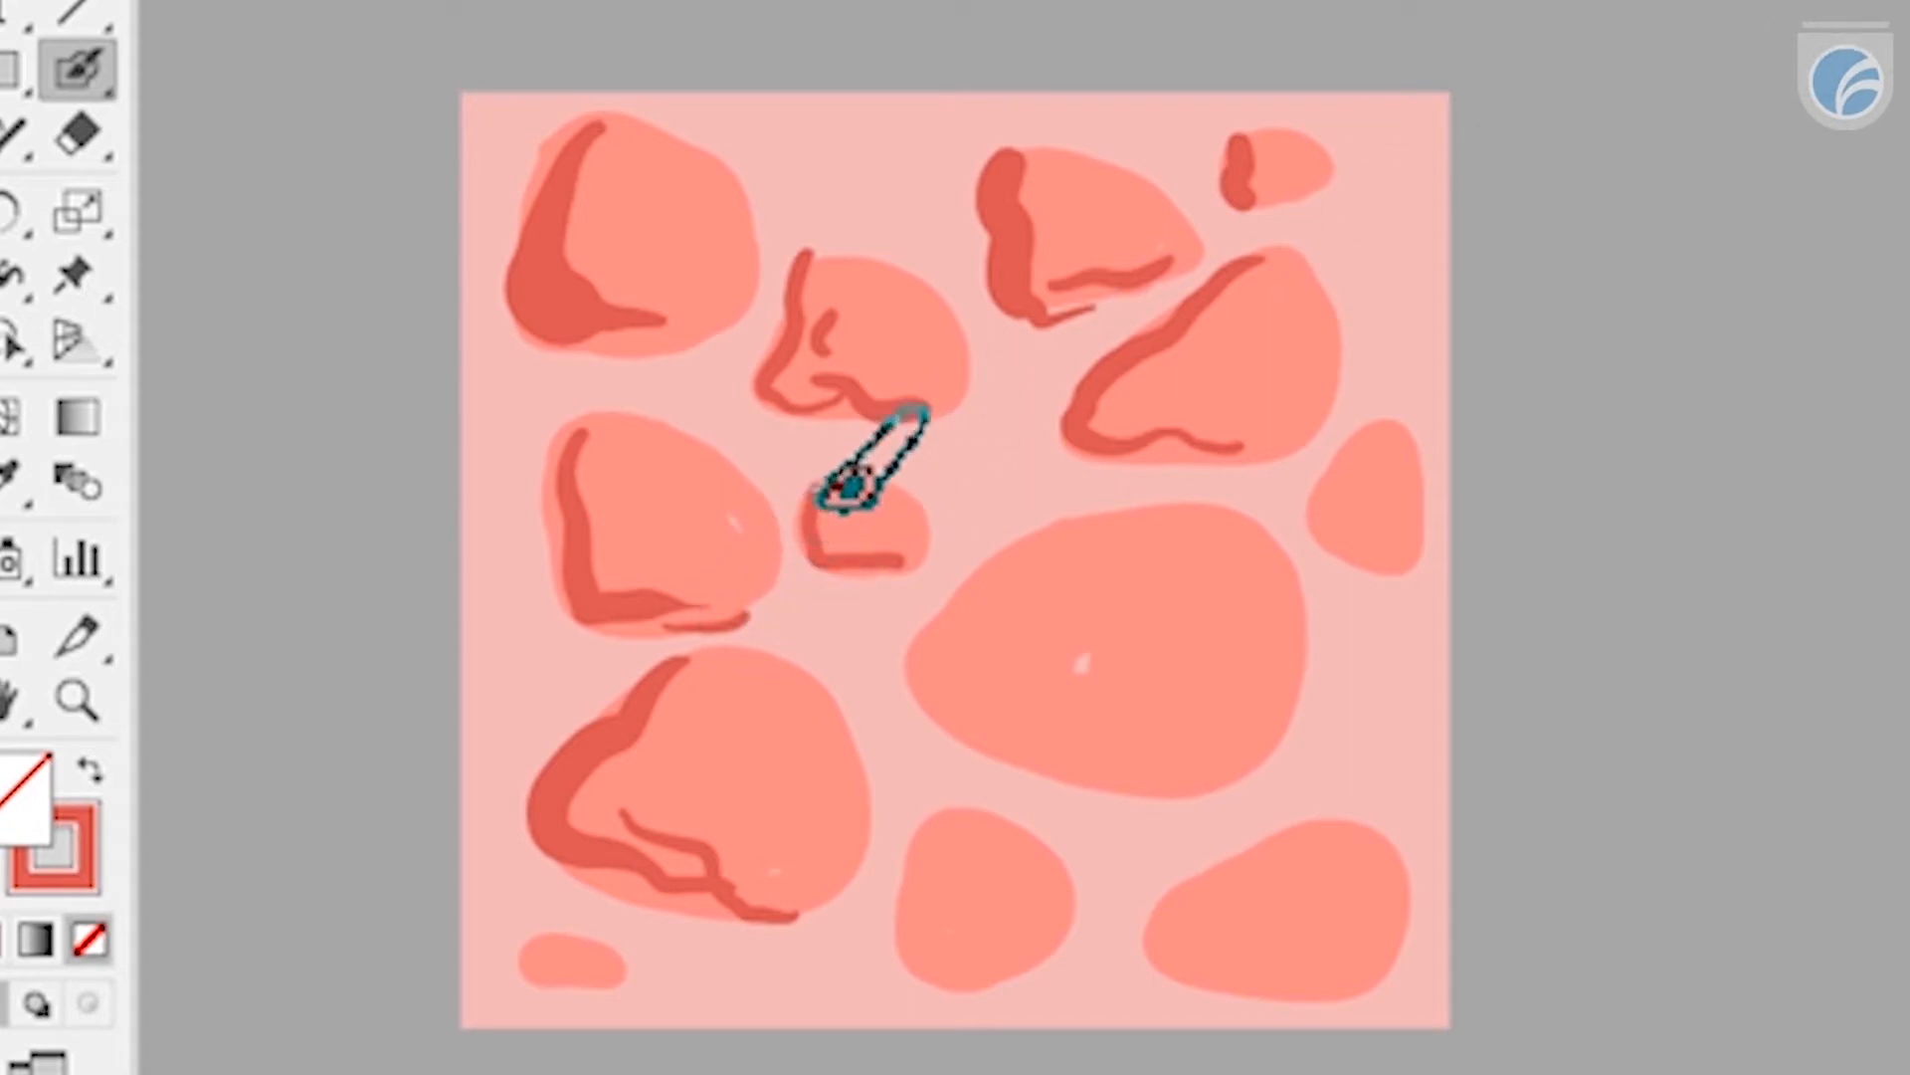
mouse_move(651, 567)
left_mouse_down()
mouse_move(619, 568)
mouse_move(583, 437)
left_mouse_up()
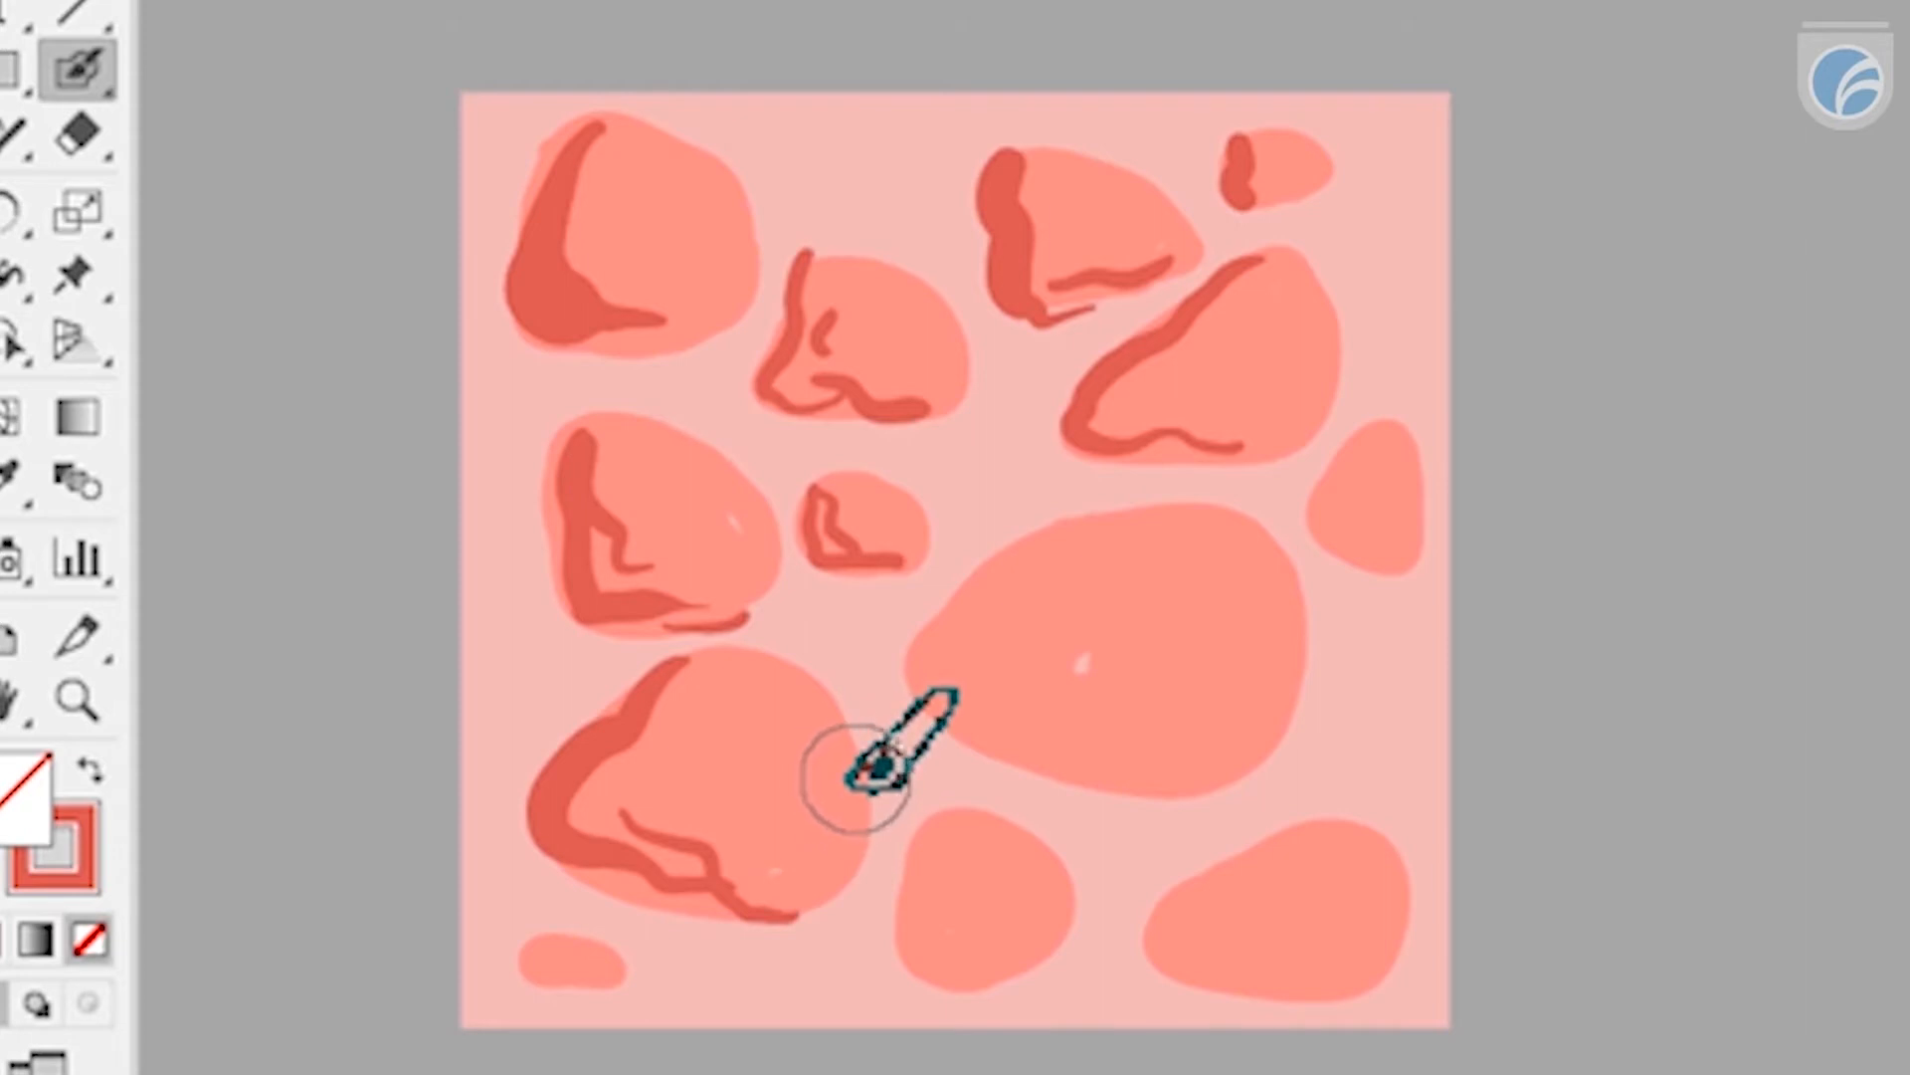
mouse_move(1134, 513)
left_mouse_down()
mouse_move(965, 617)
mouse_move(1015, 768)
mouse_move(1179, 801)
mouse_move(1023, 645)
mouse_move(1181, 504)
mouse_move(1015, 623)
mouse_move(1175, 574)
left_mouse_up()
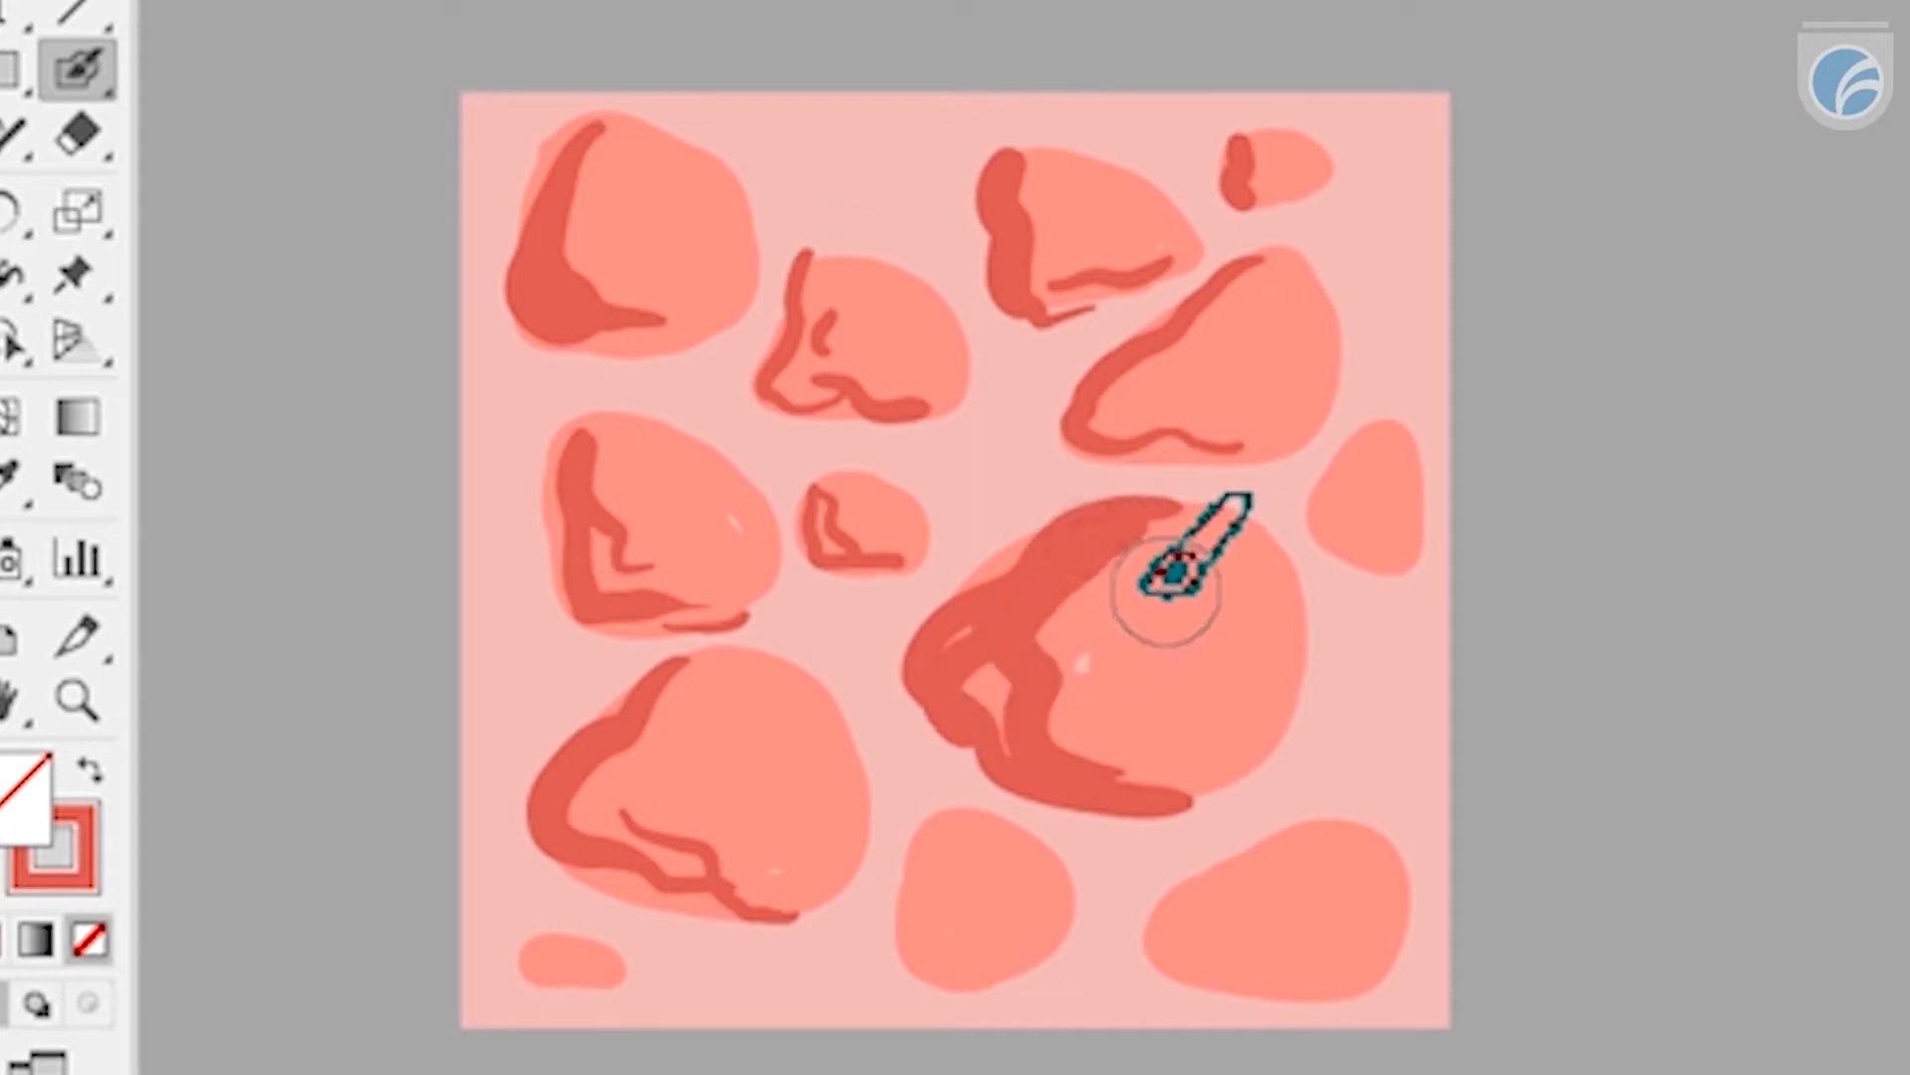
left_click_drag(745, 297, 585, 257)
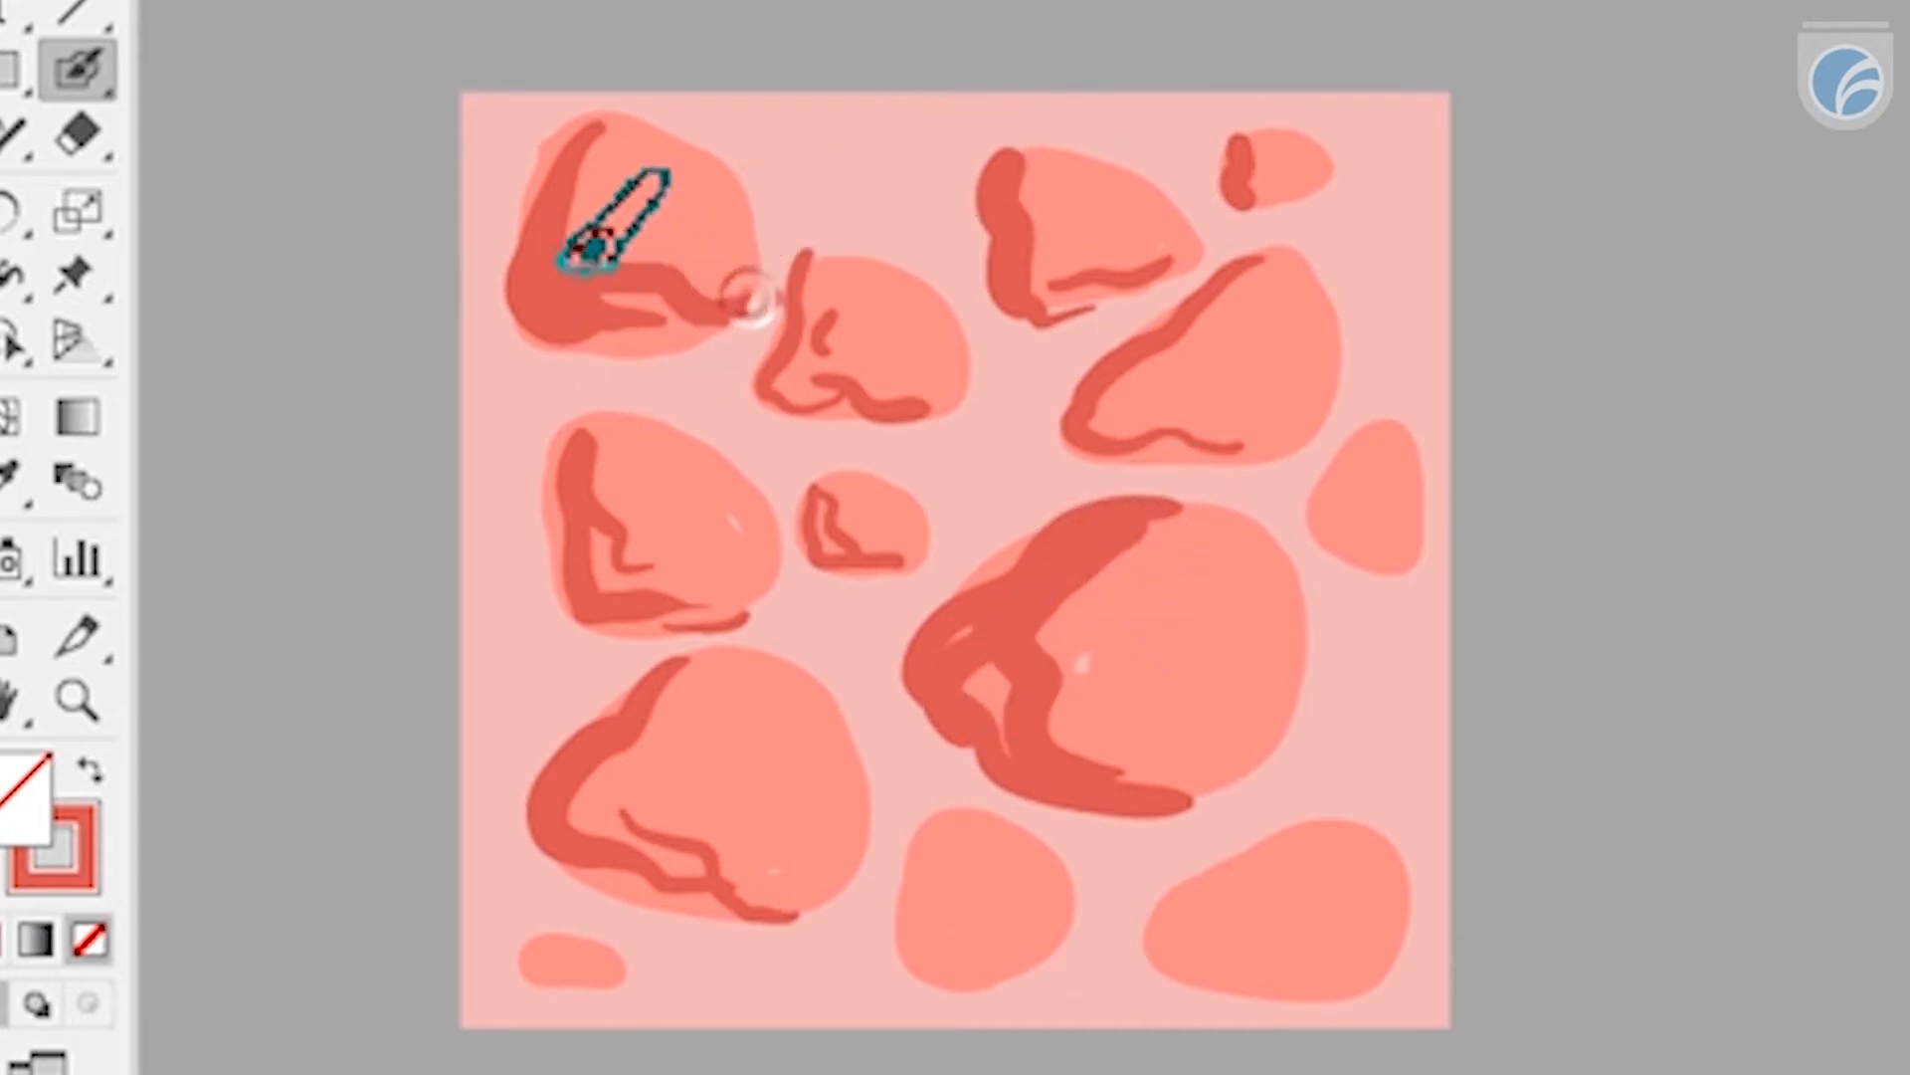
- Paint dark red shadows on the three bottom stones and the right-edge stone, undoing the first stroke on the latter
mouse_move(1390, 426)
left_mouse_down()
mouse_move(1418, 498)
mouse_move(1403, 559)
left_mouse_up()
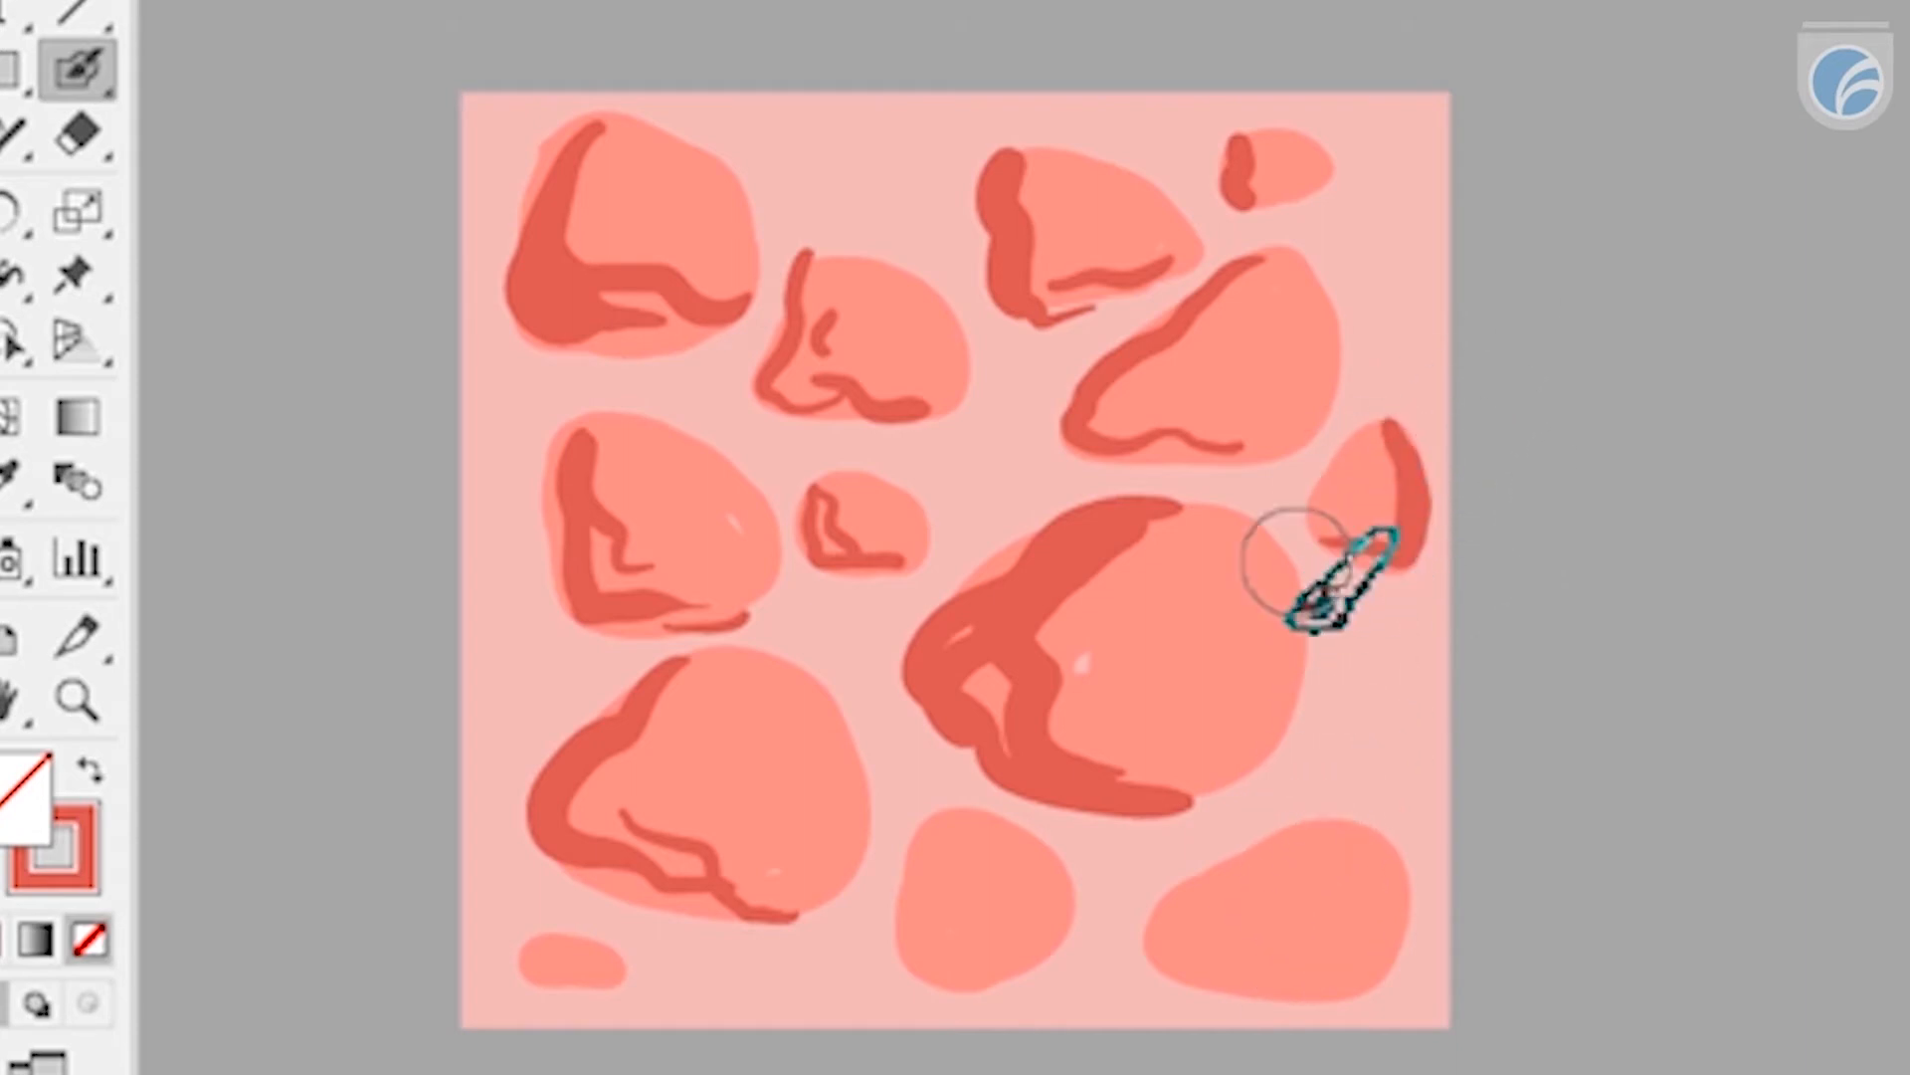
key("ctrl+z")
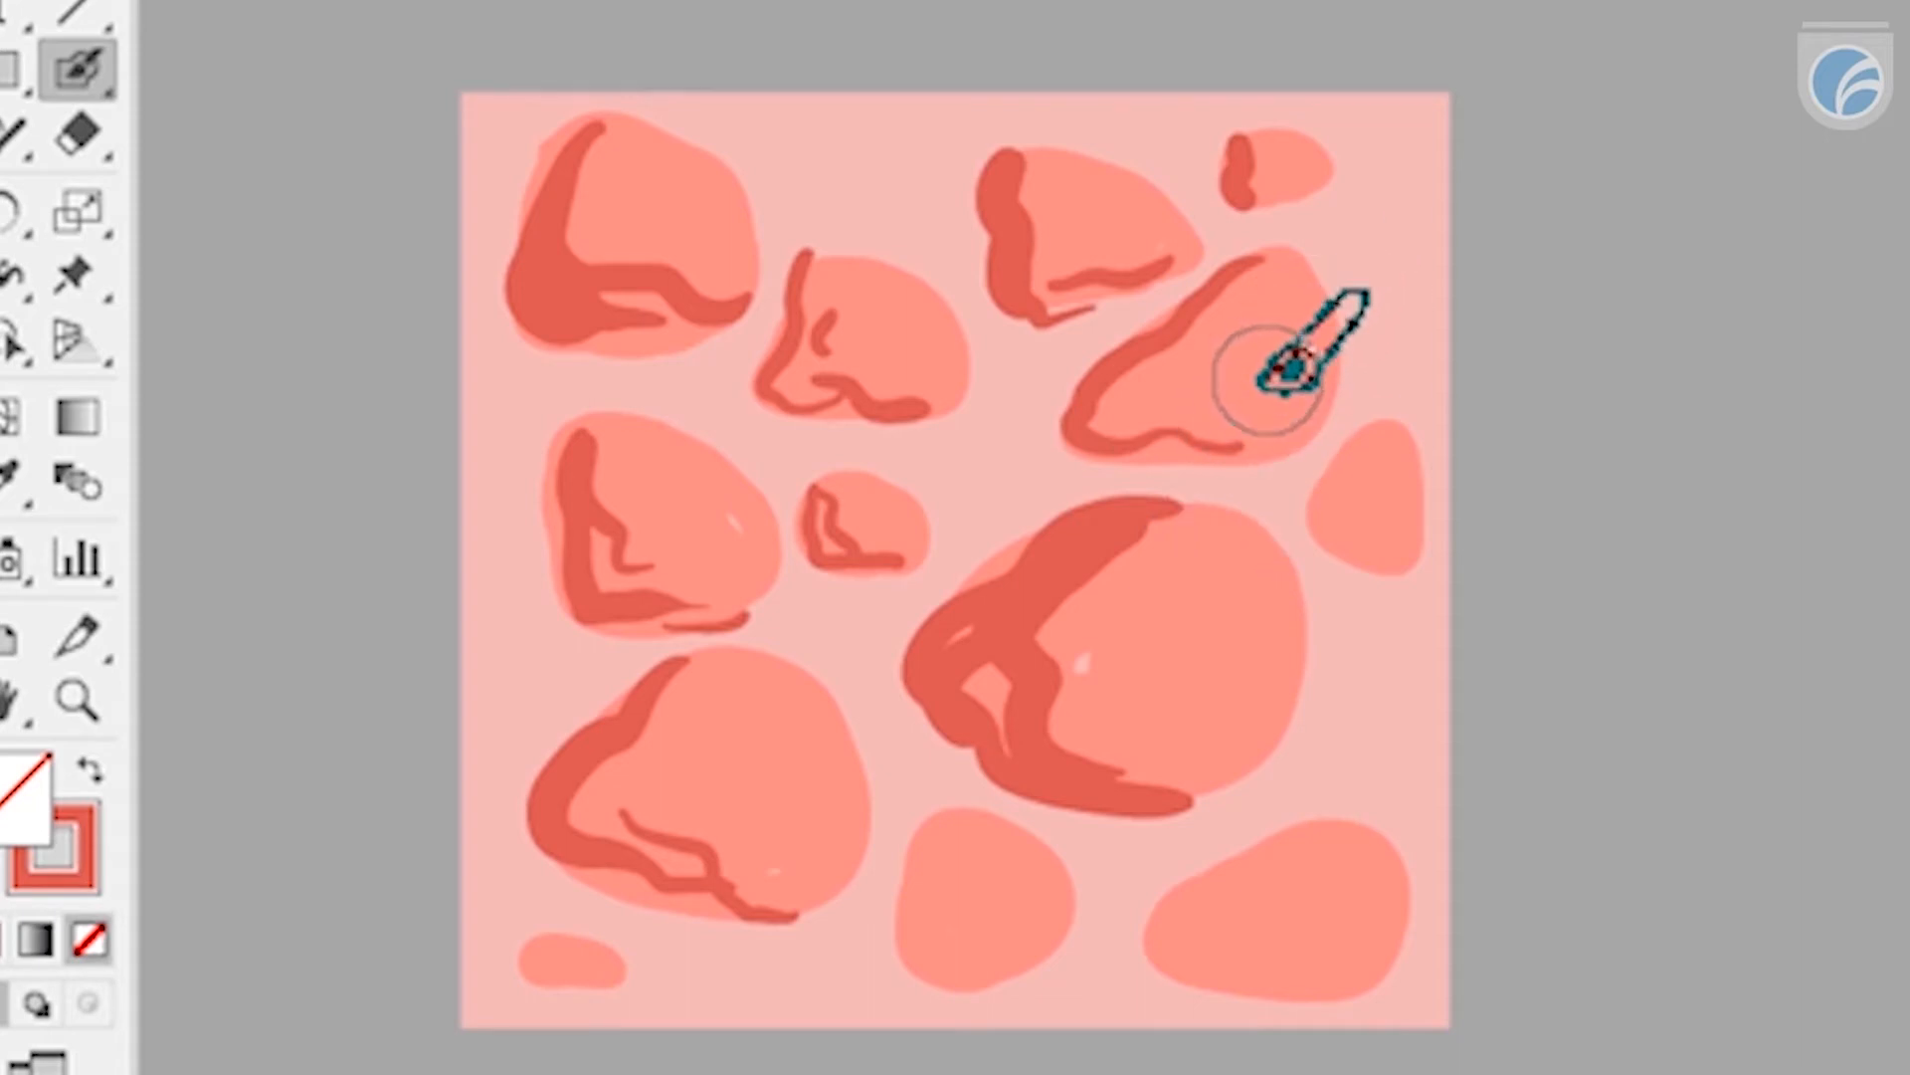
left_click_drag(538, 946, 642, 973)
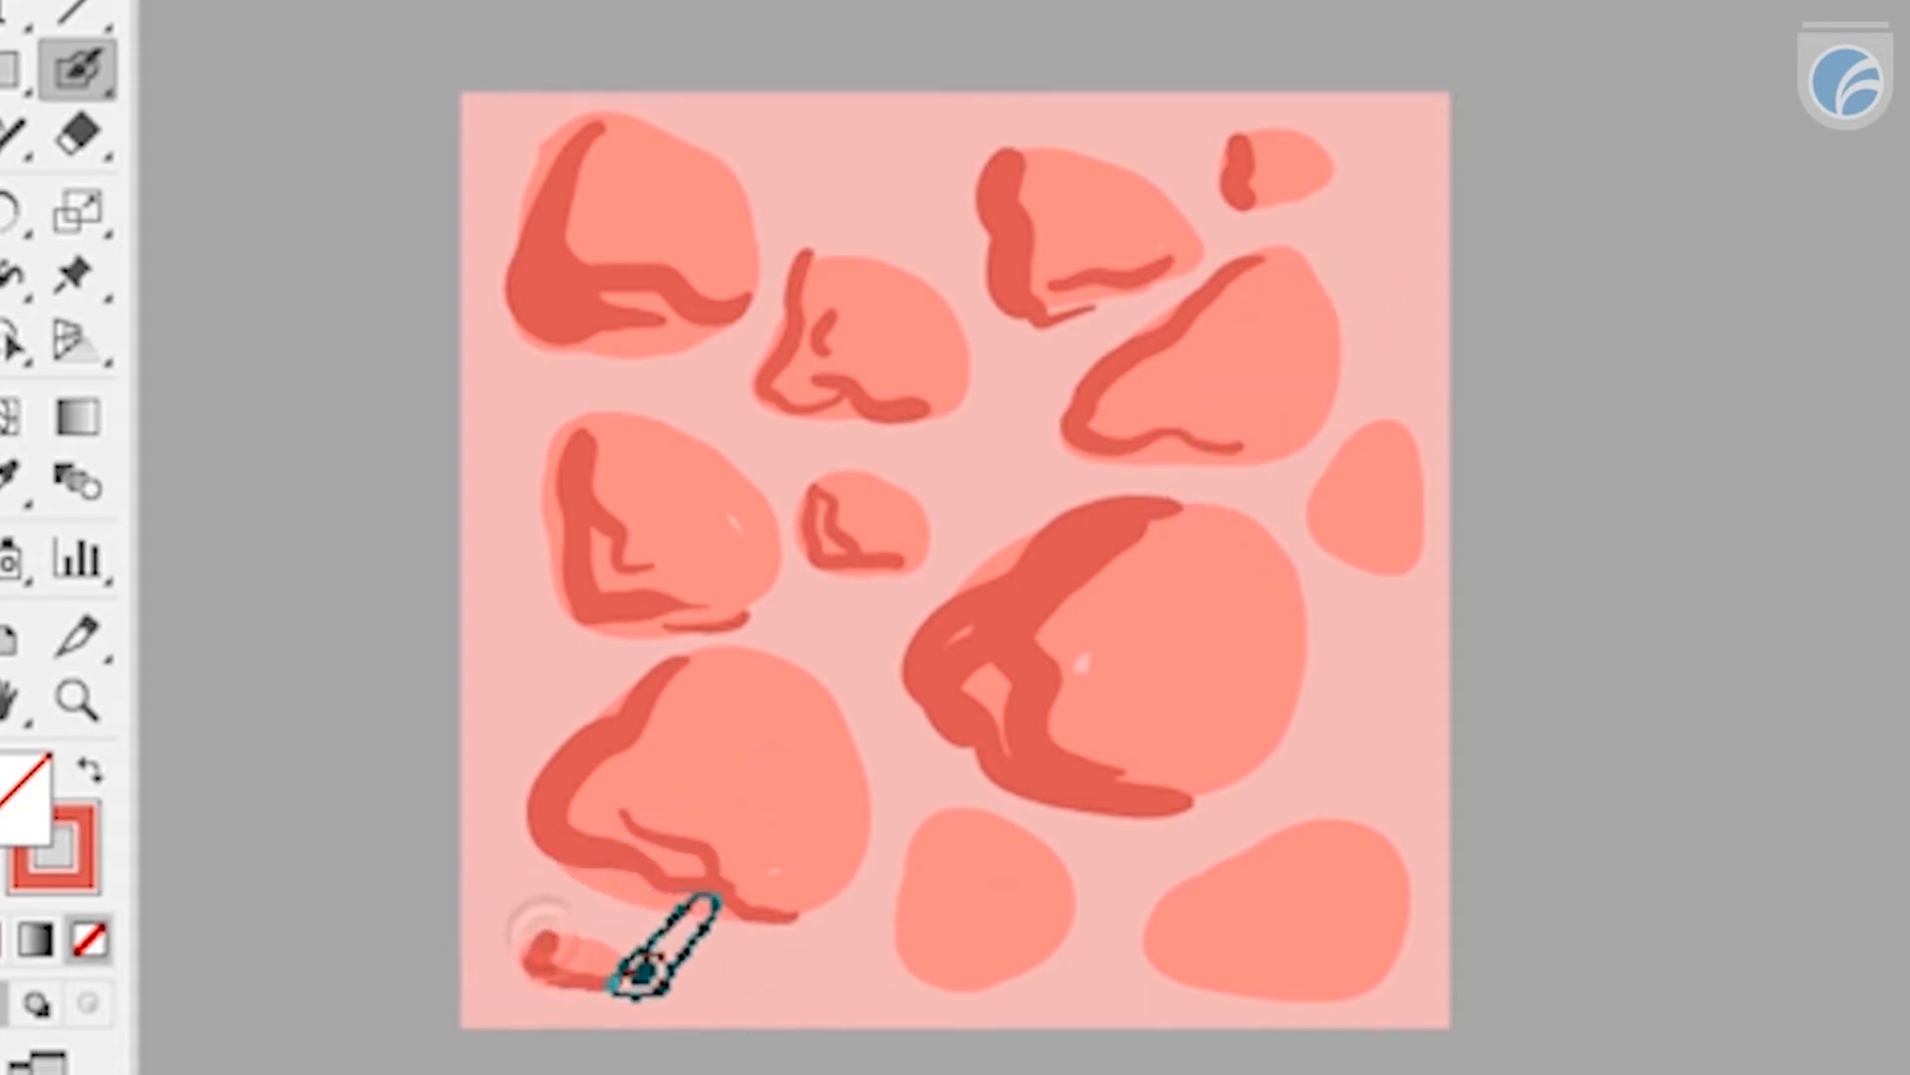
mouse_move(930, 819)
left_mouse_down()
mouse_move(910, 962)
mouse_move(998, 965)
mouse_move(1045, 943)
left_mouse_up()
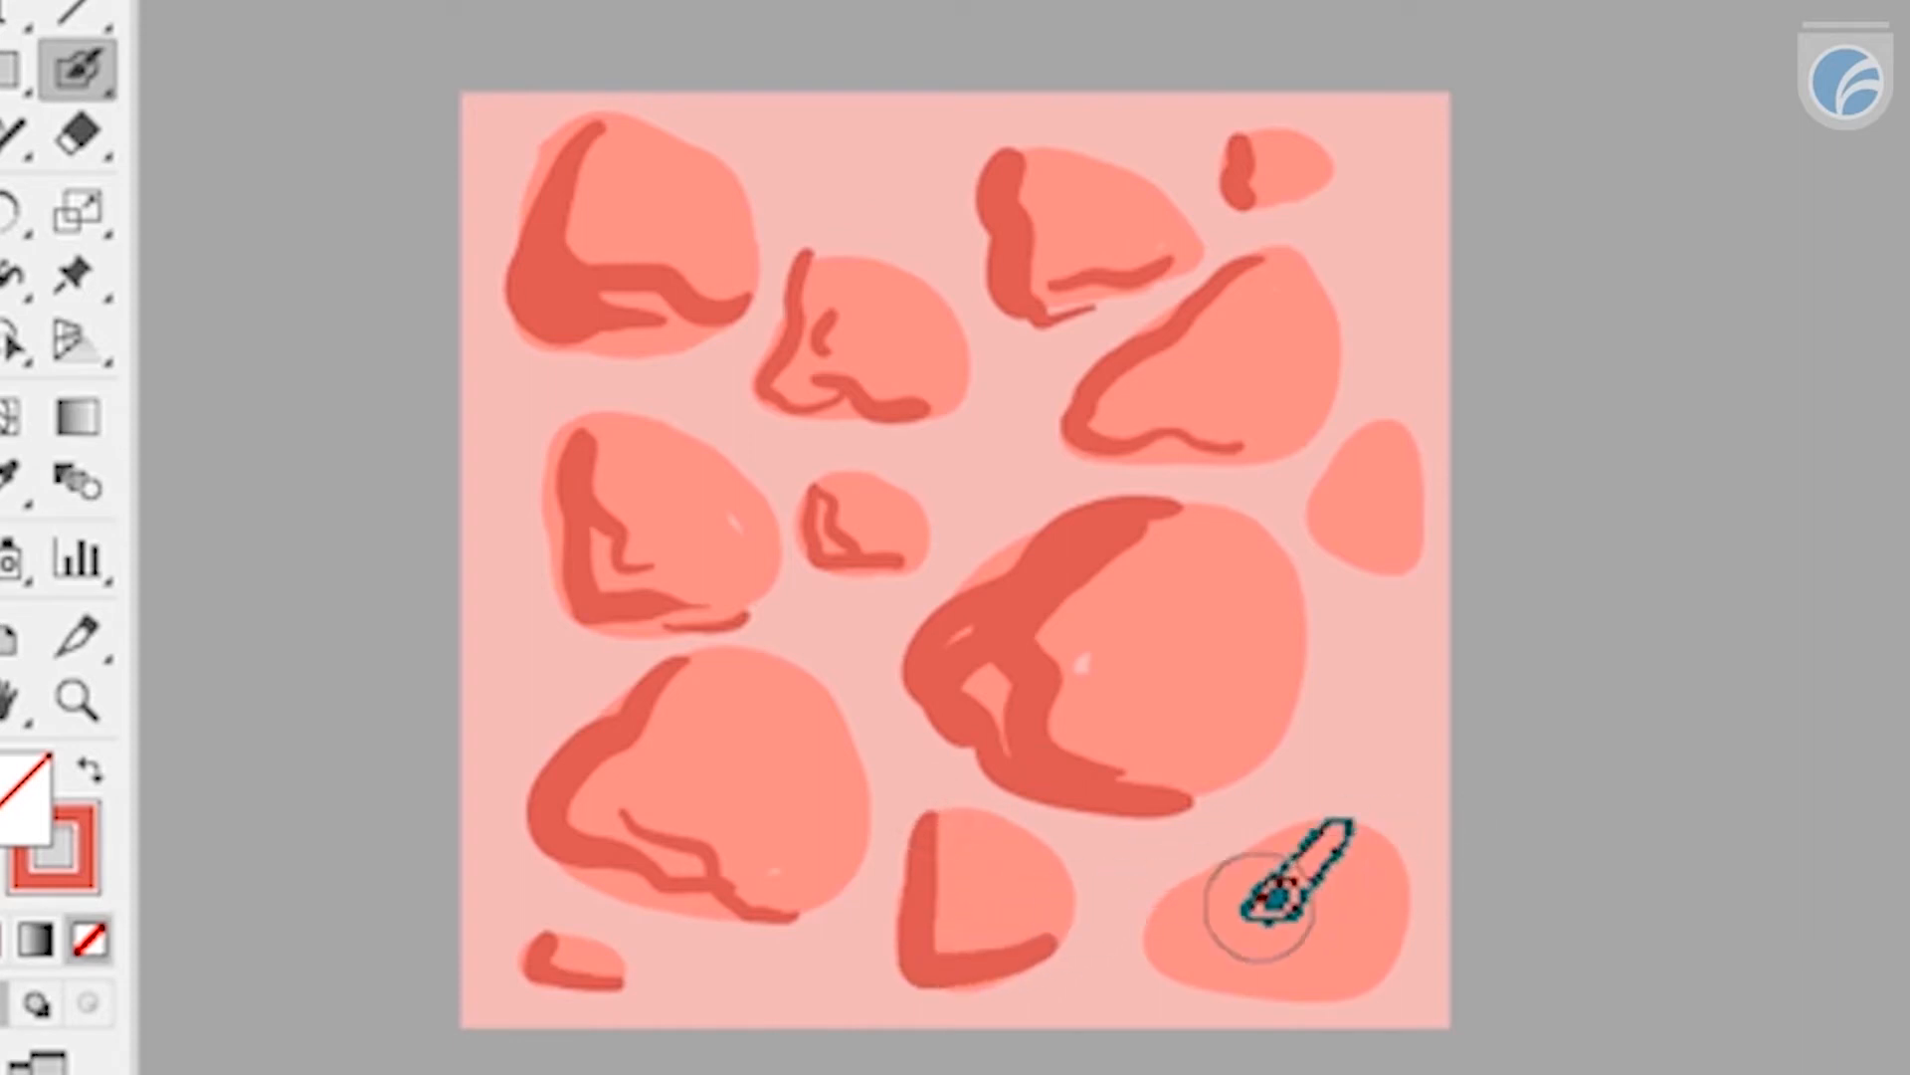
mouse_move(1288, 831)
left_mouse_down()
mouse_move(1185, 957)
mouse_move(1373, 980)
left_mouse_up()
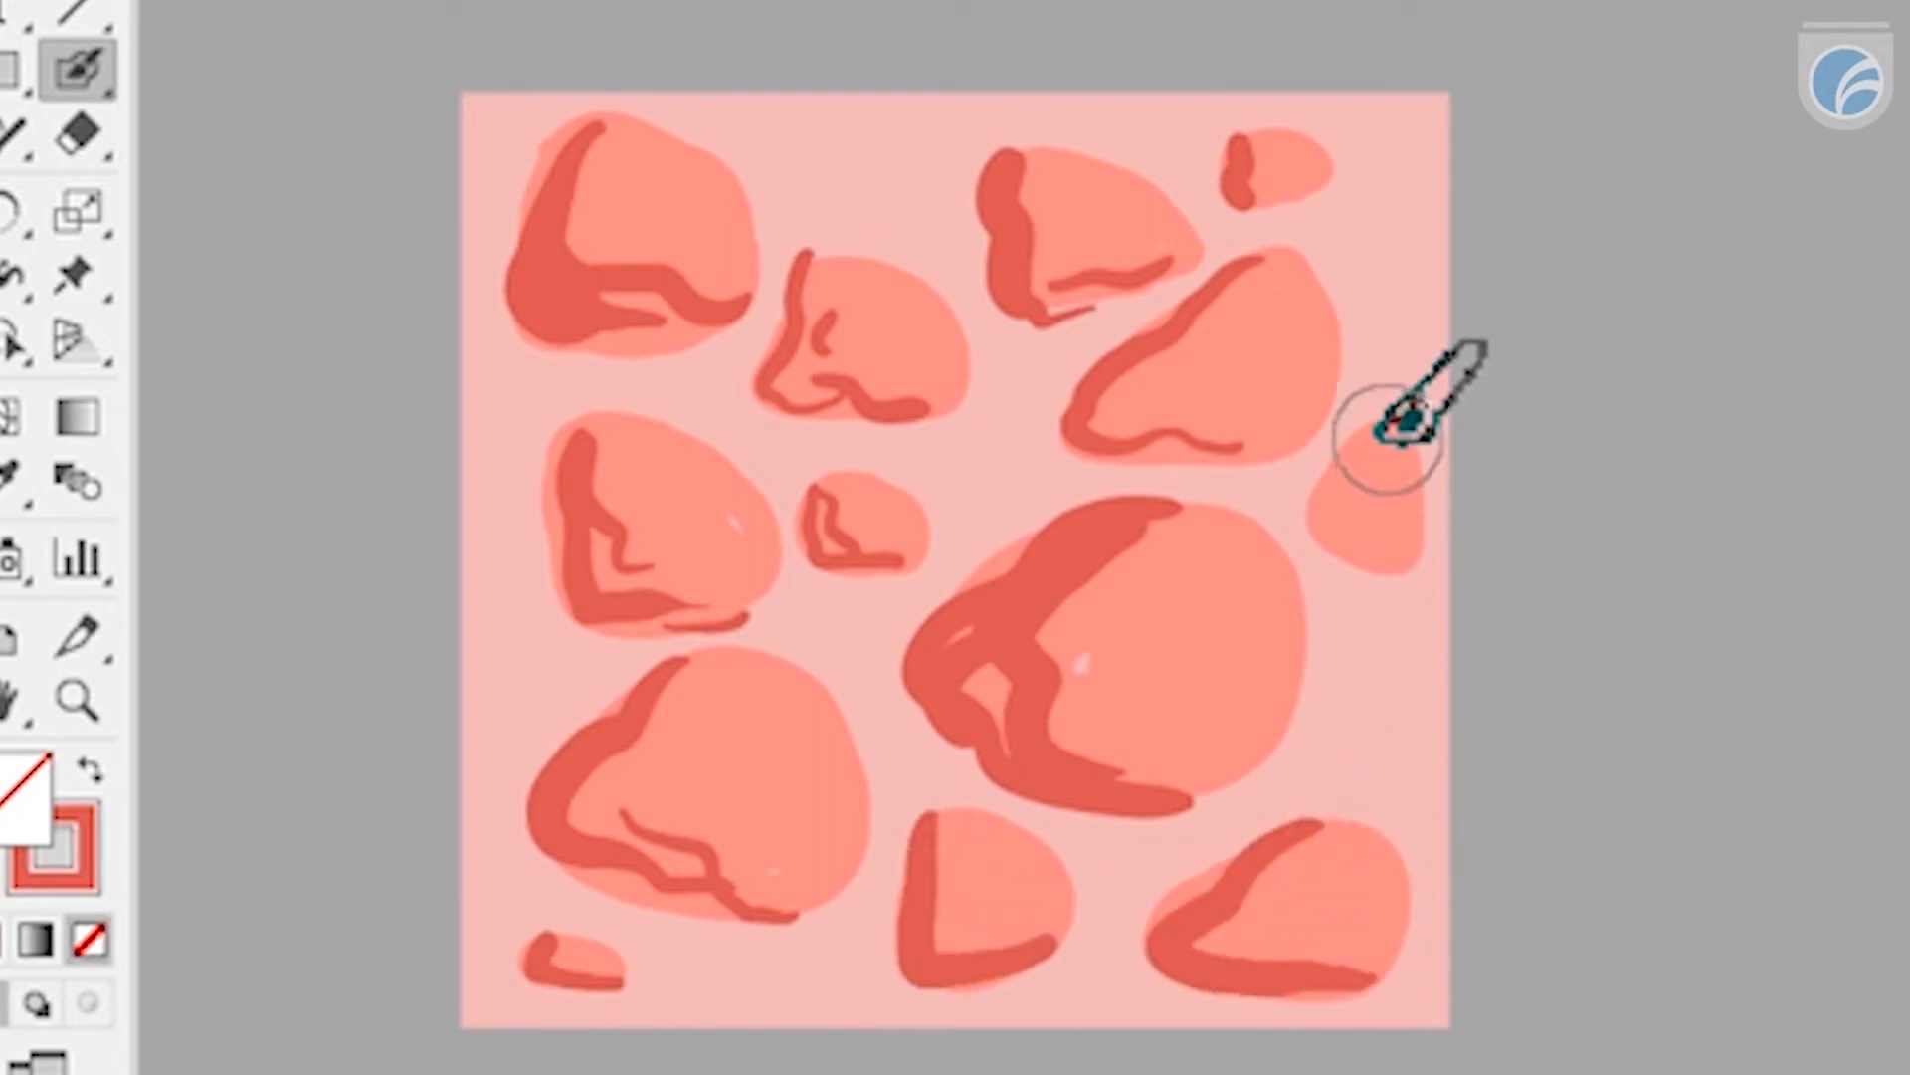
left_click_drag(1378, 426, 1408, 569)
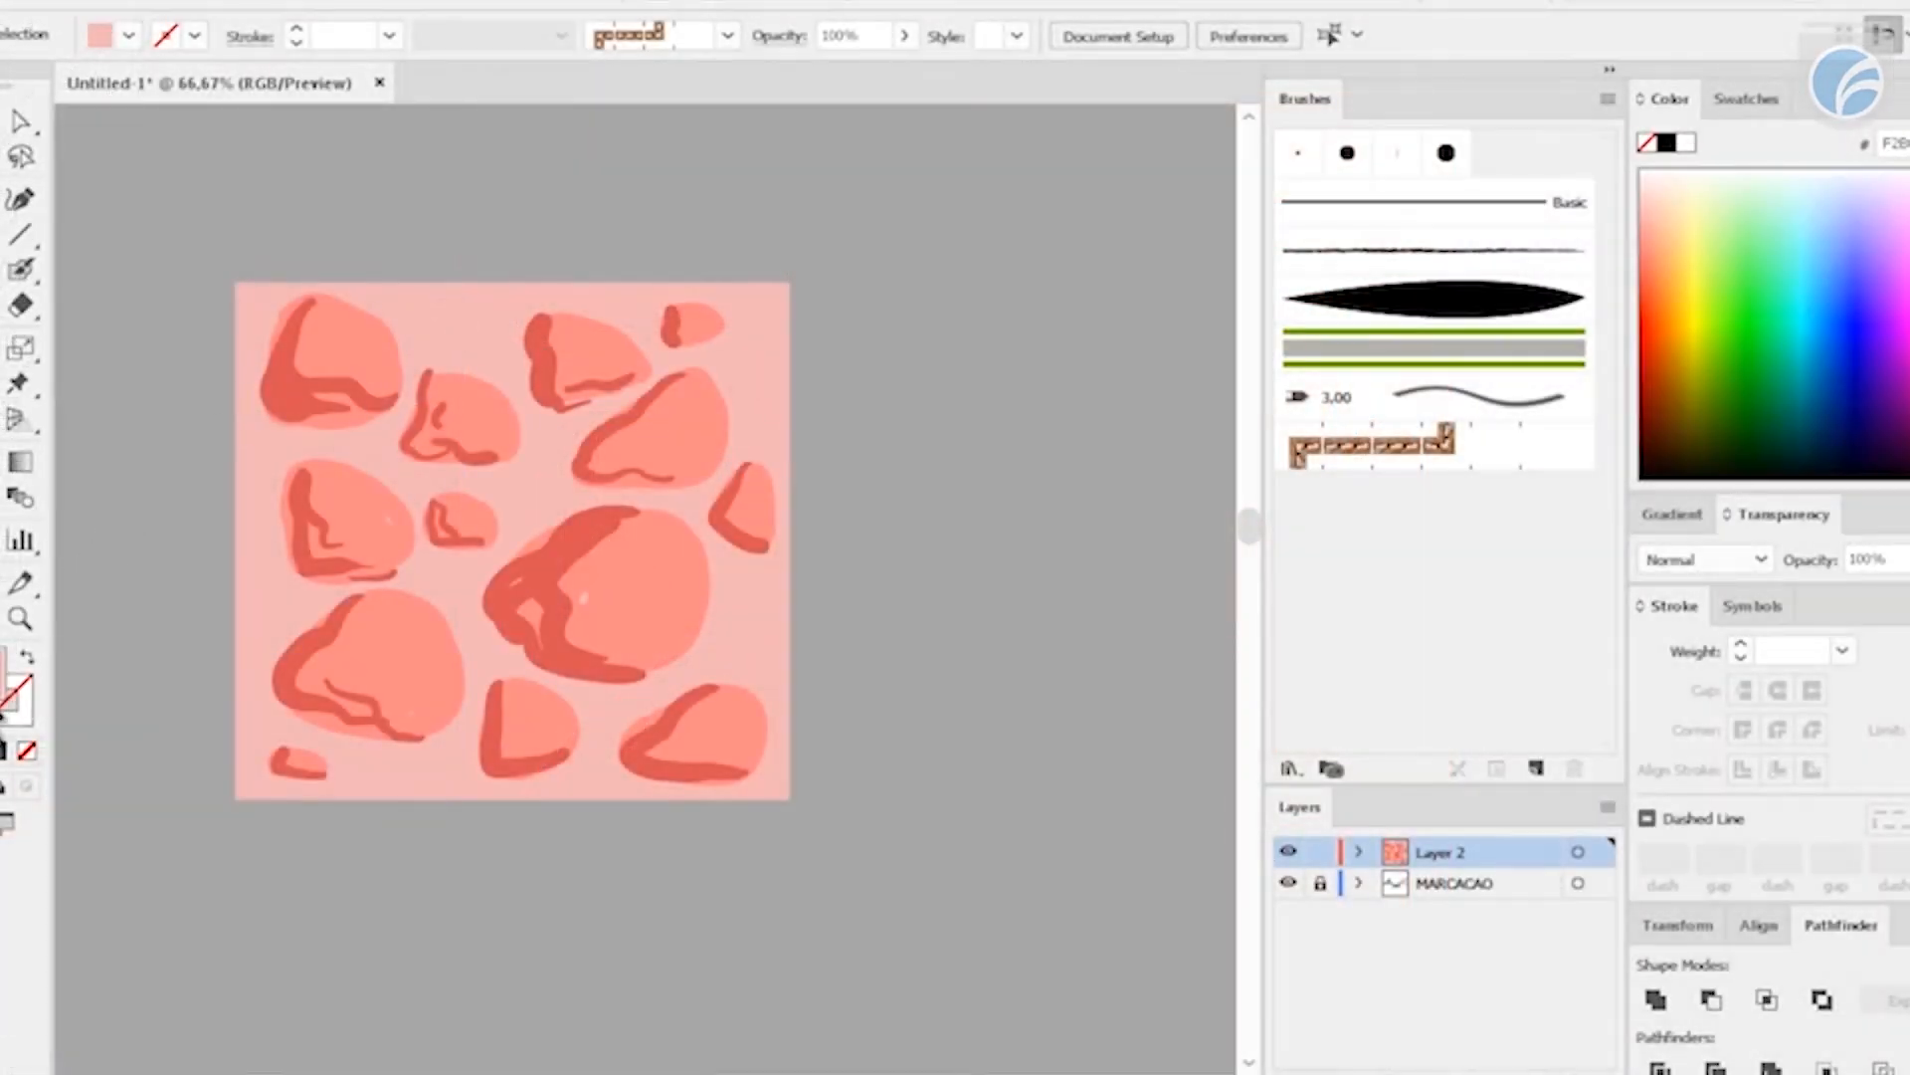
- Set the fill to the very light pink F9D2D2 for the highlights
double_click(10, 692)
left_click(447, 419)
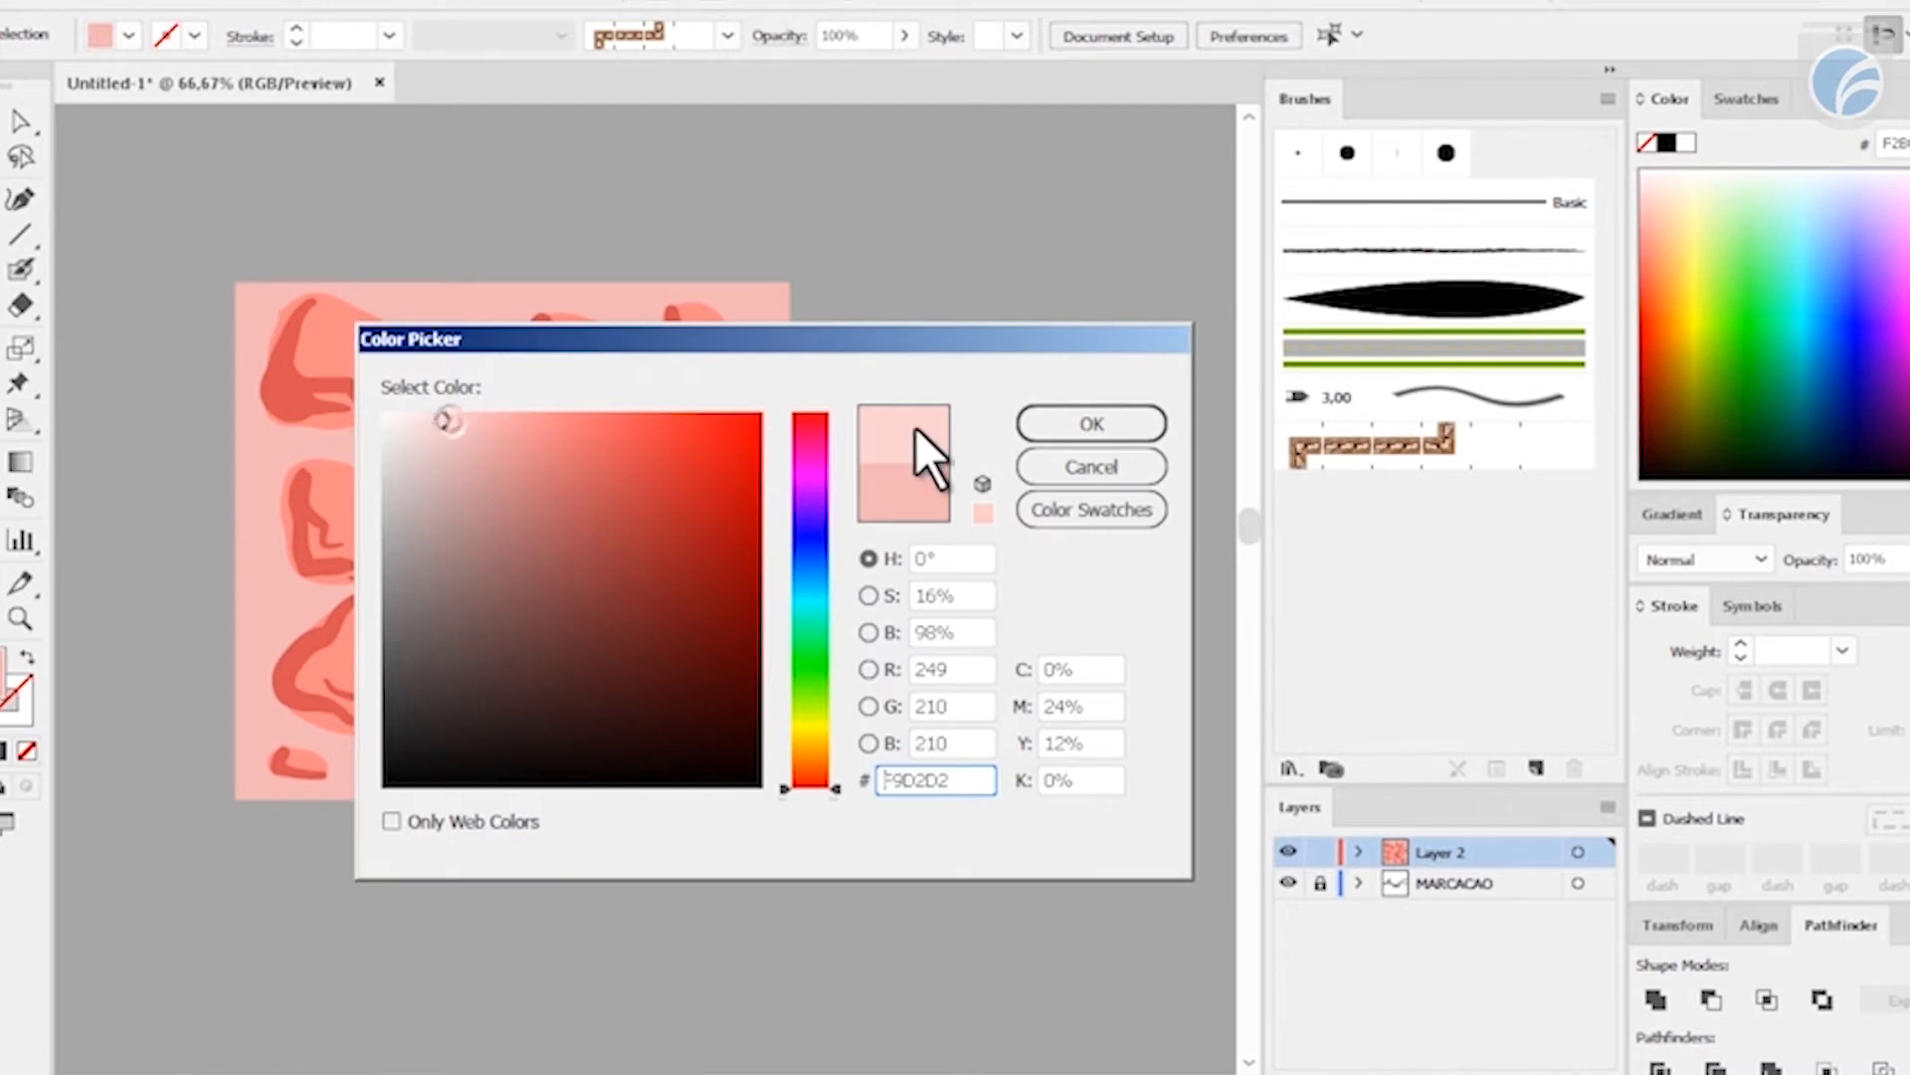
left_click(1040, 421)
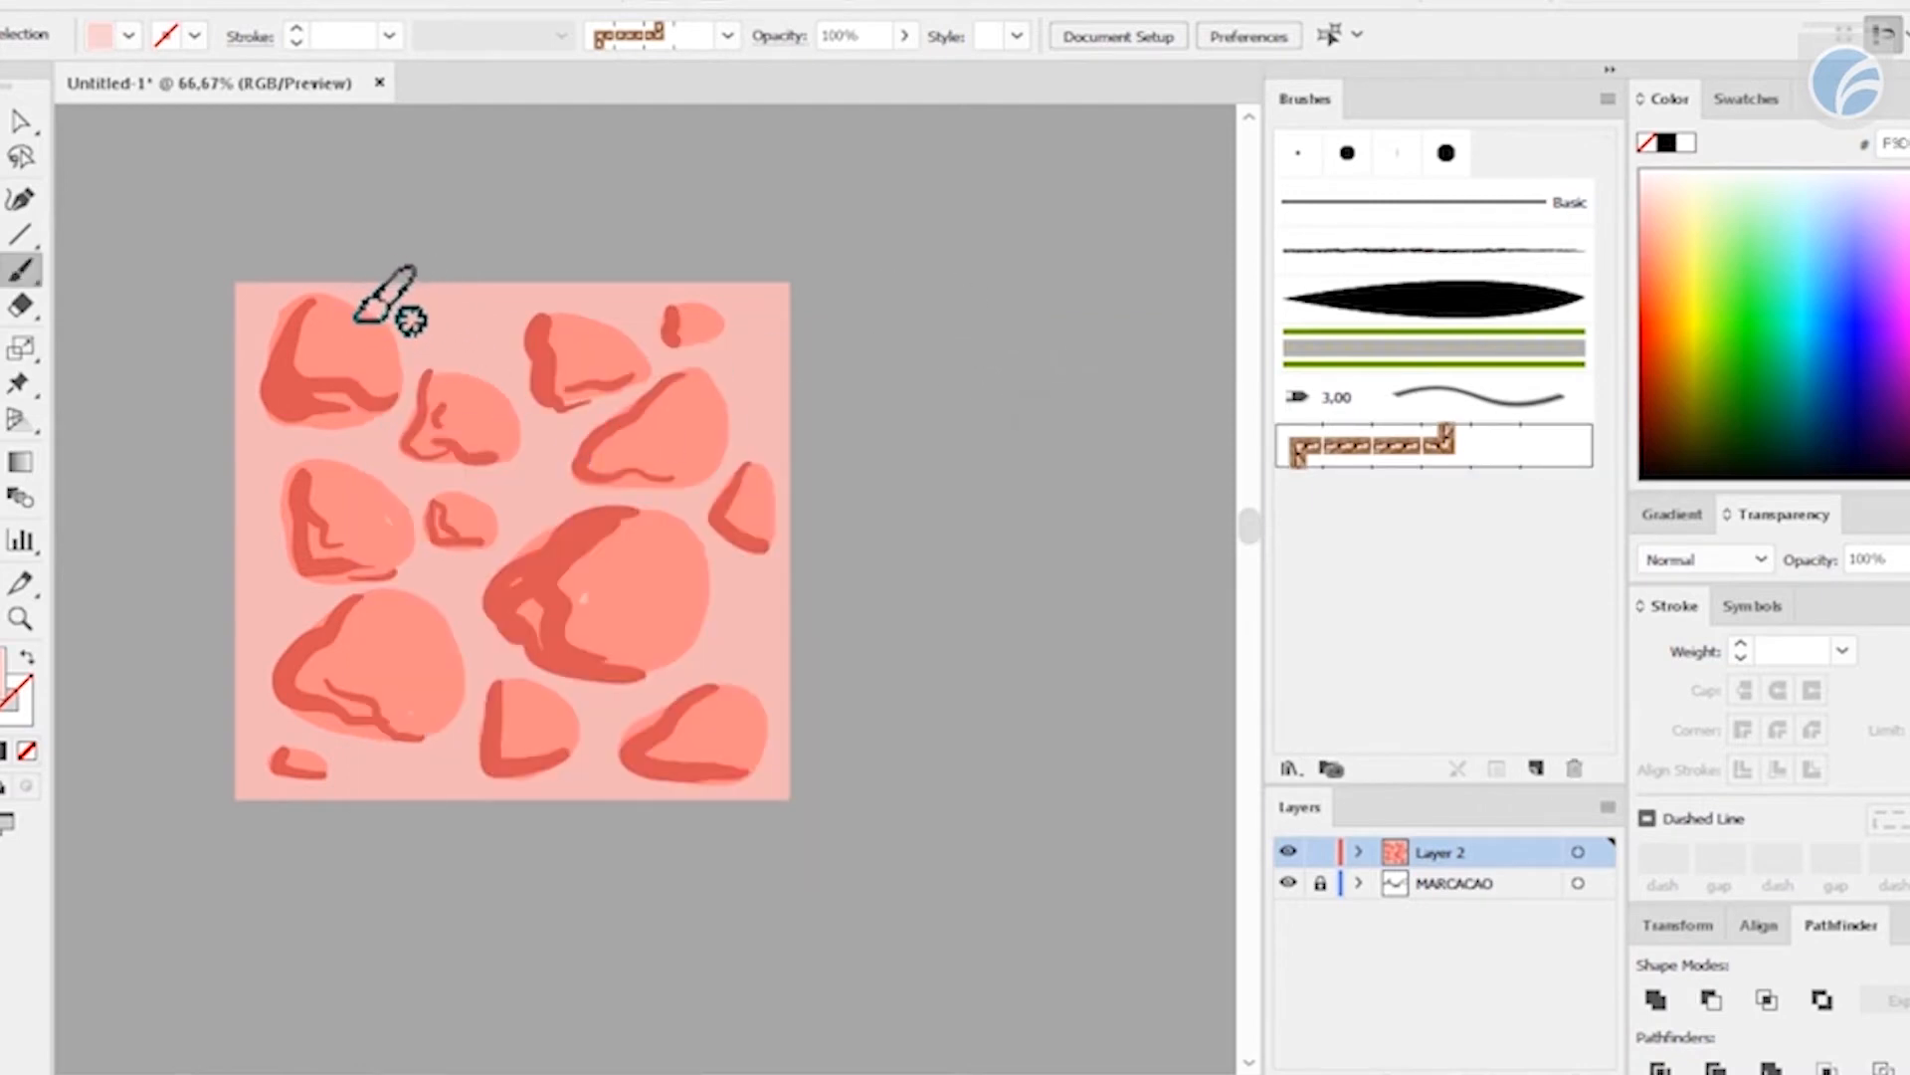
- Brush light pink highlights along the upper-right edges of all the stones in the tile
mouse_move(340, 313)
left_mouse_down()
mouse_move(370, 350)
mouse_move(512, 418)
left_mouse_up()
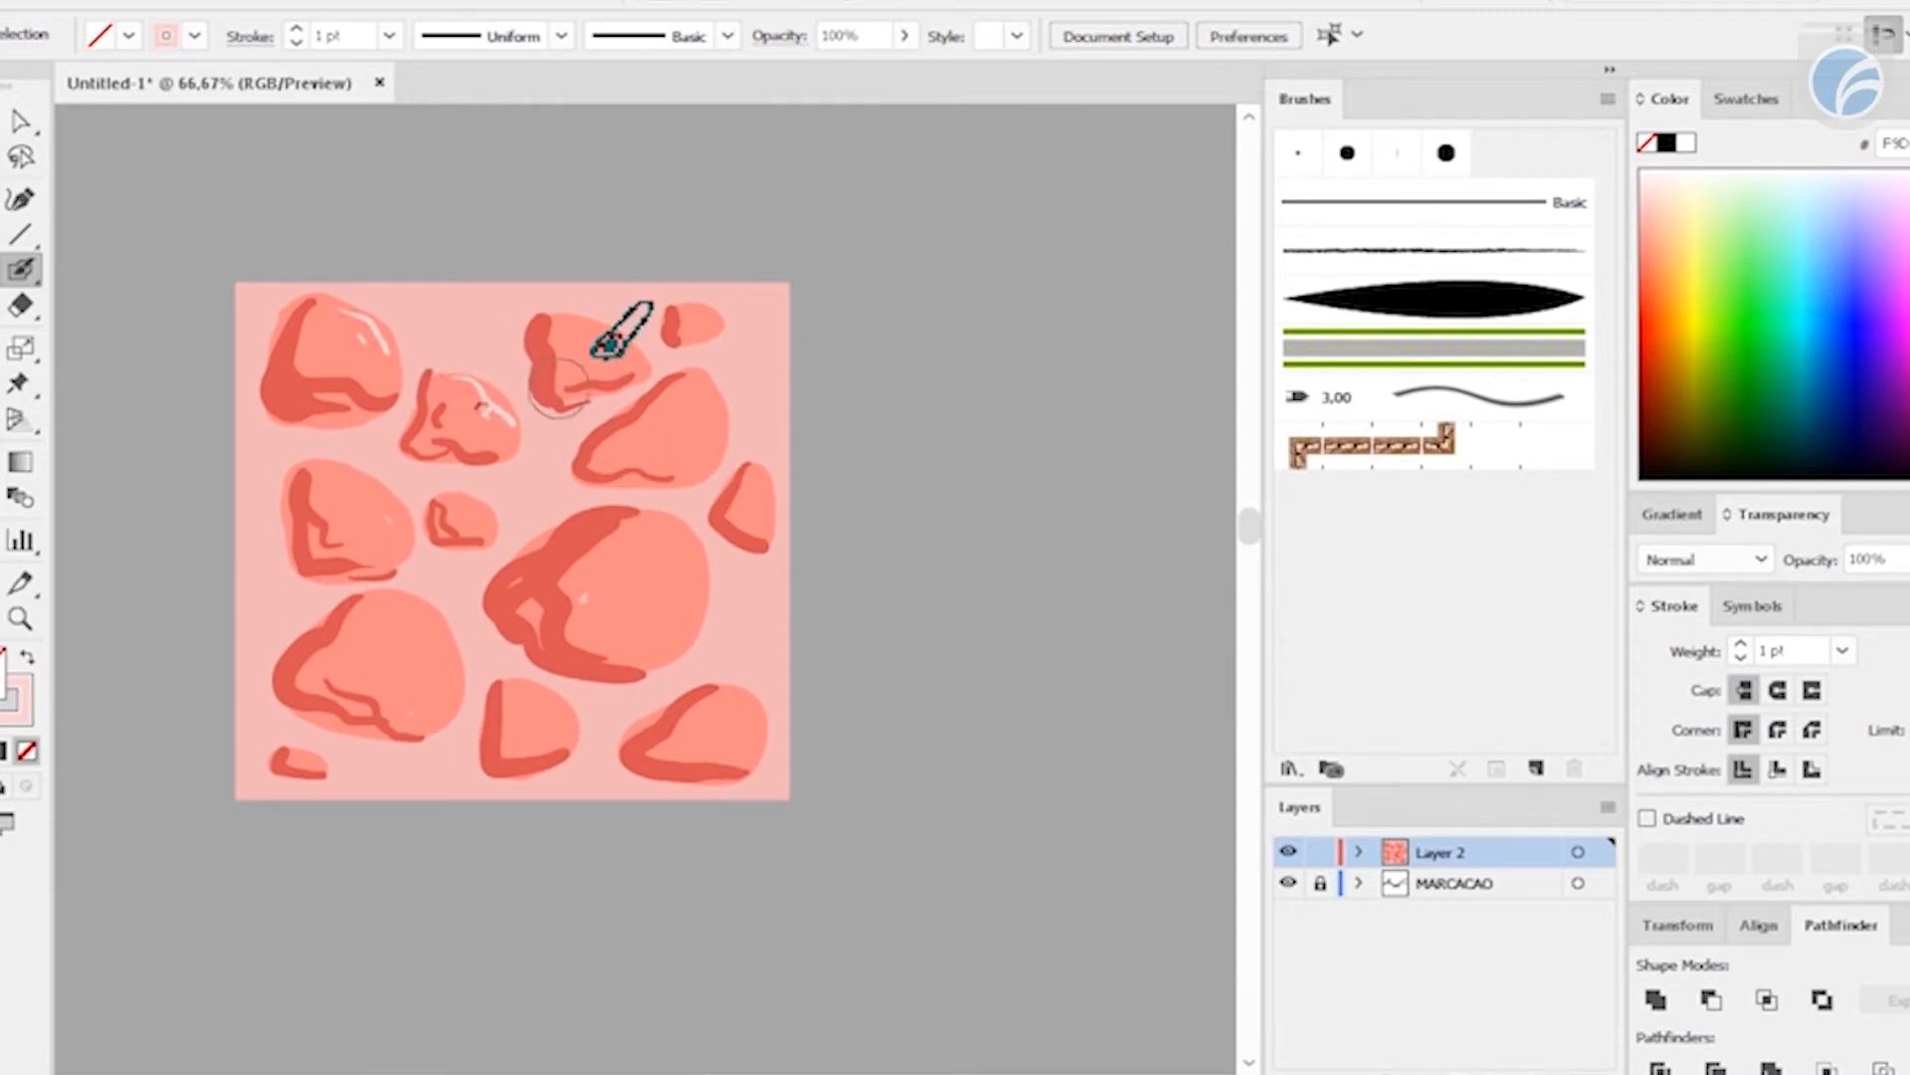
mouse_move(595, 319)
left_mouse_down()
mouse_move(634, 347)
mouse_move(737, 319)
mouse_move(706, 370)
mouse_move(723, 442)
left_mouse_up()
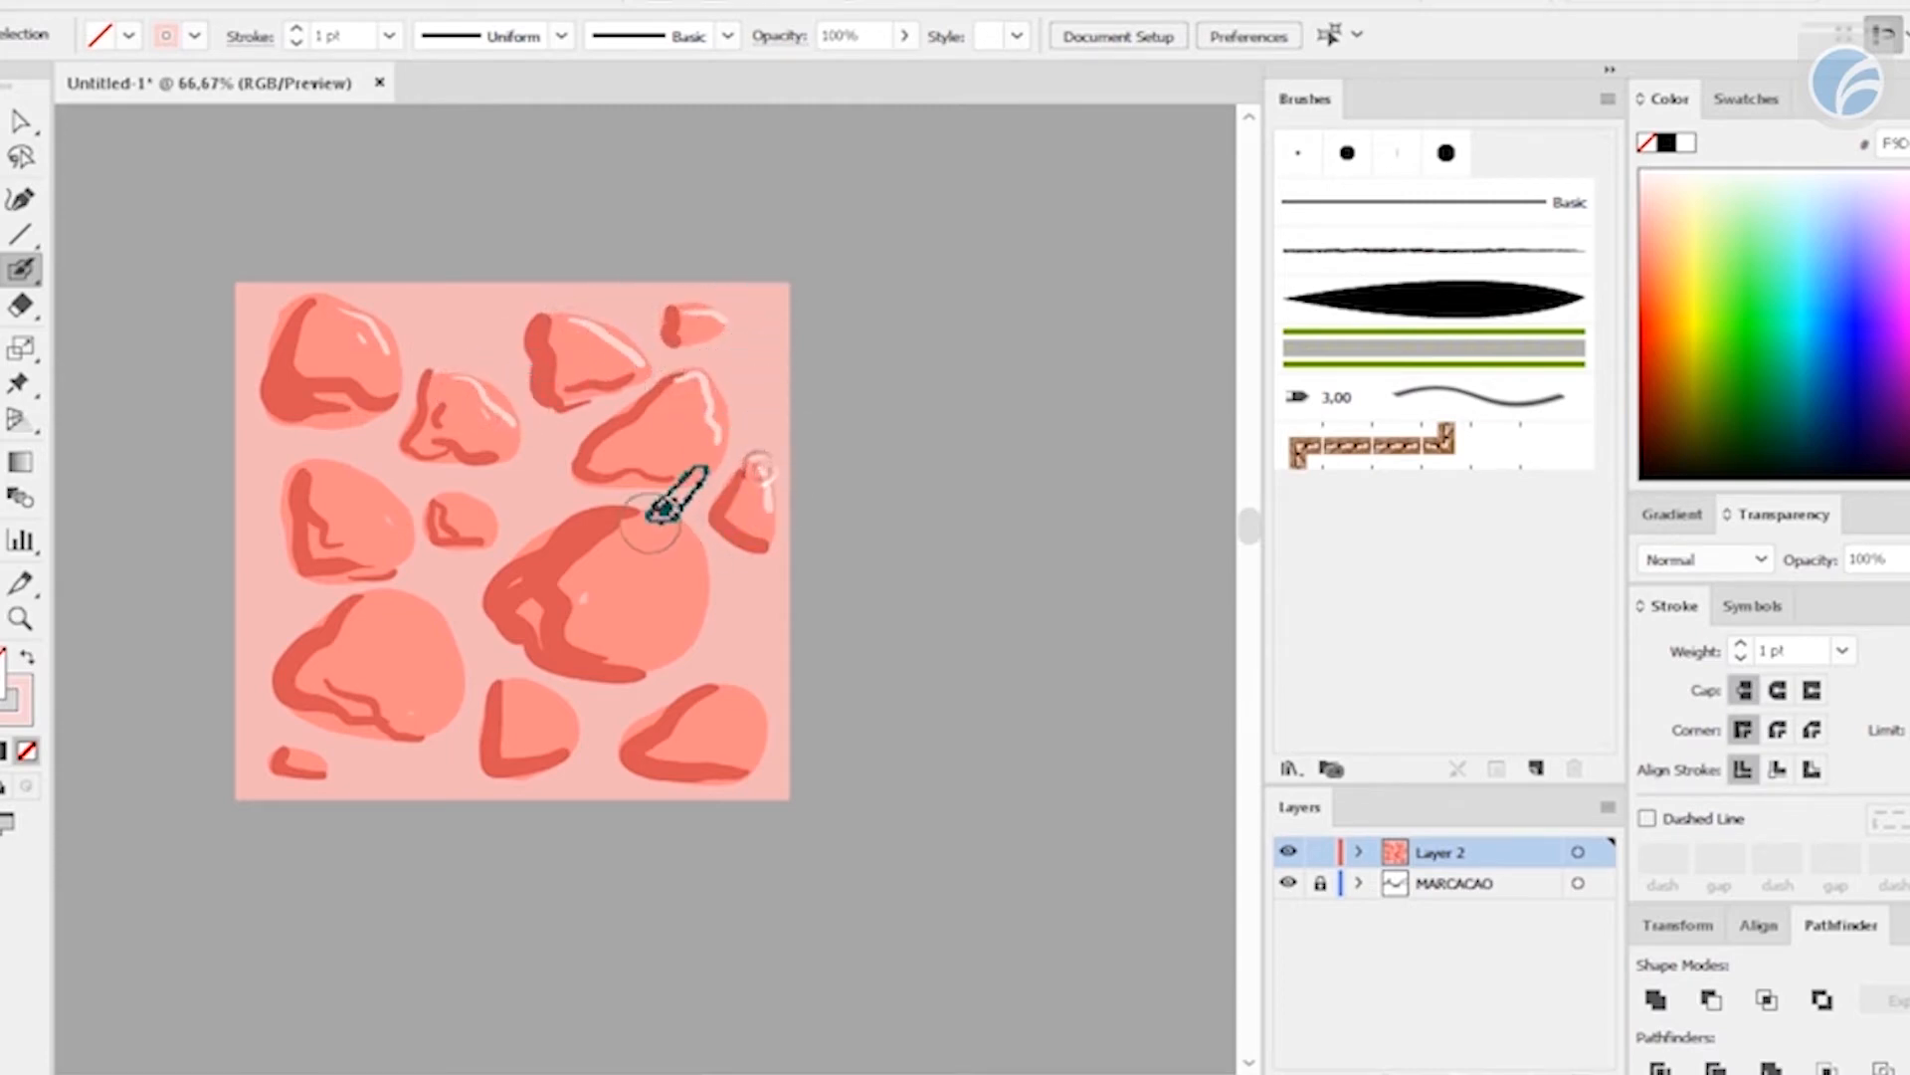
left_click_drag(654, 509, 705, 605)
mouse_move(331, 462)
left_mouse_down()
mouse_move(416, 517)
mouse_move(494, 514)
left_mouse_up()
left_click_drag(412, 595, 456, 649)
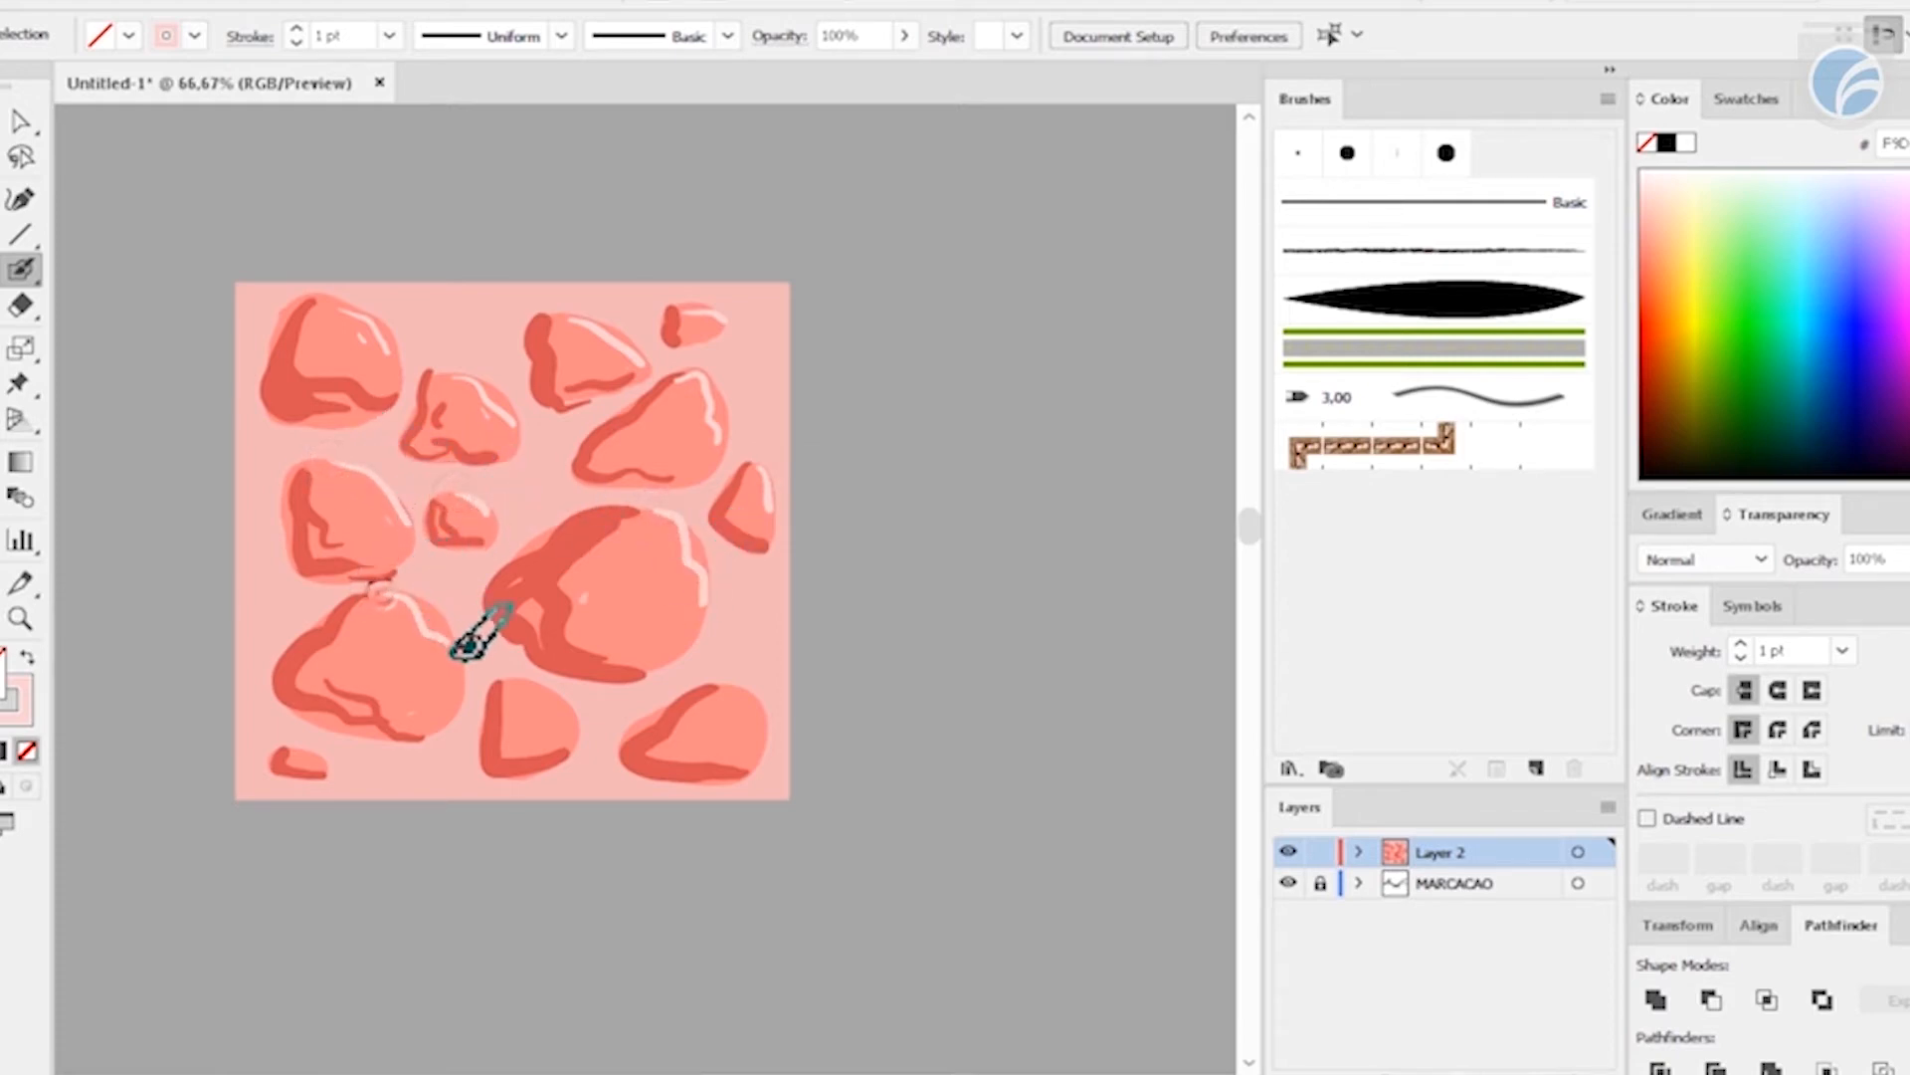
left_click_drag(582, 732, 587, 736)
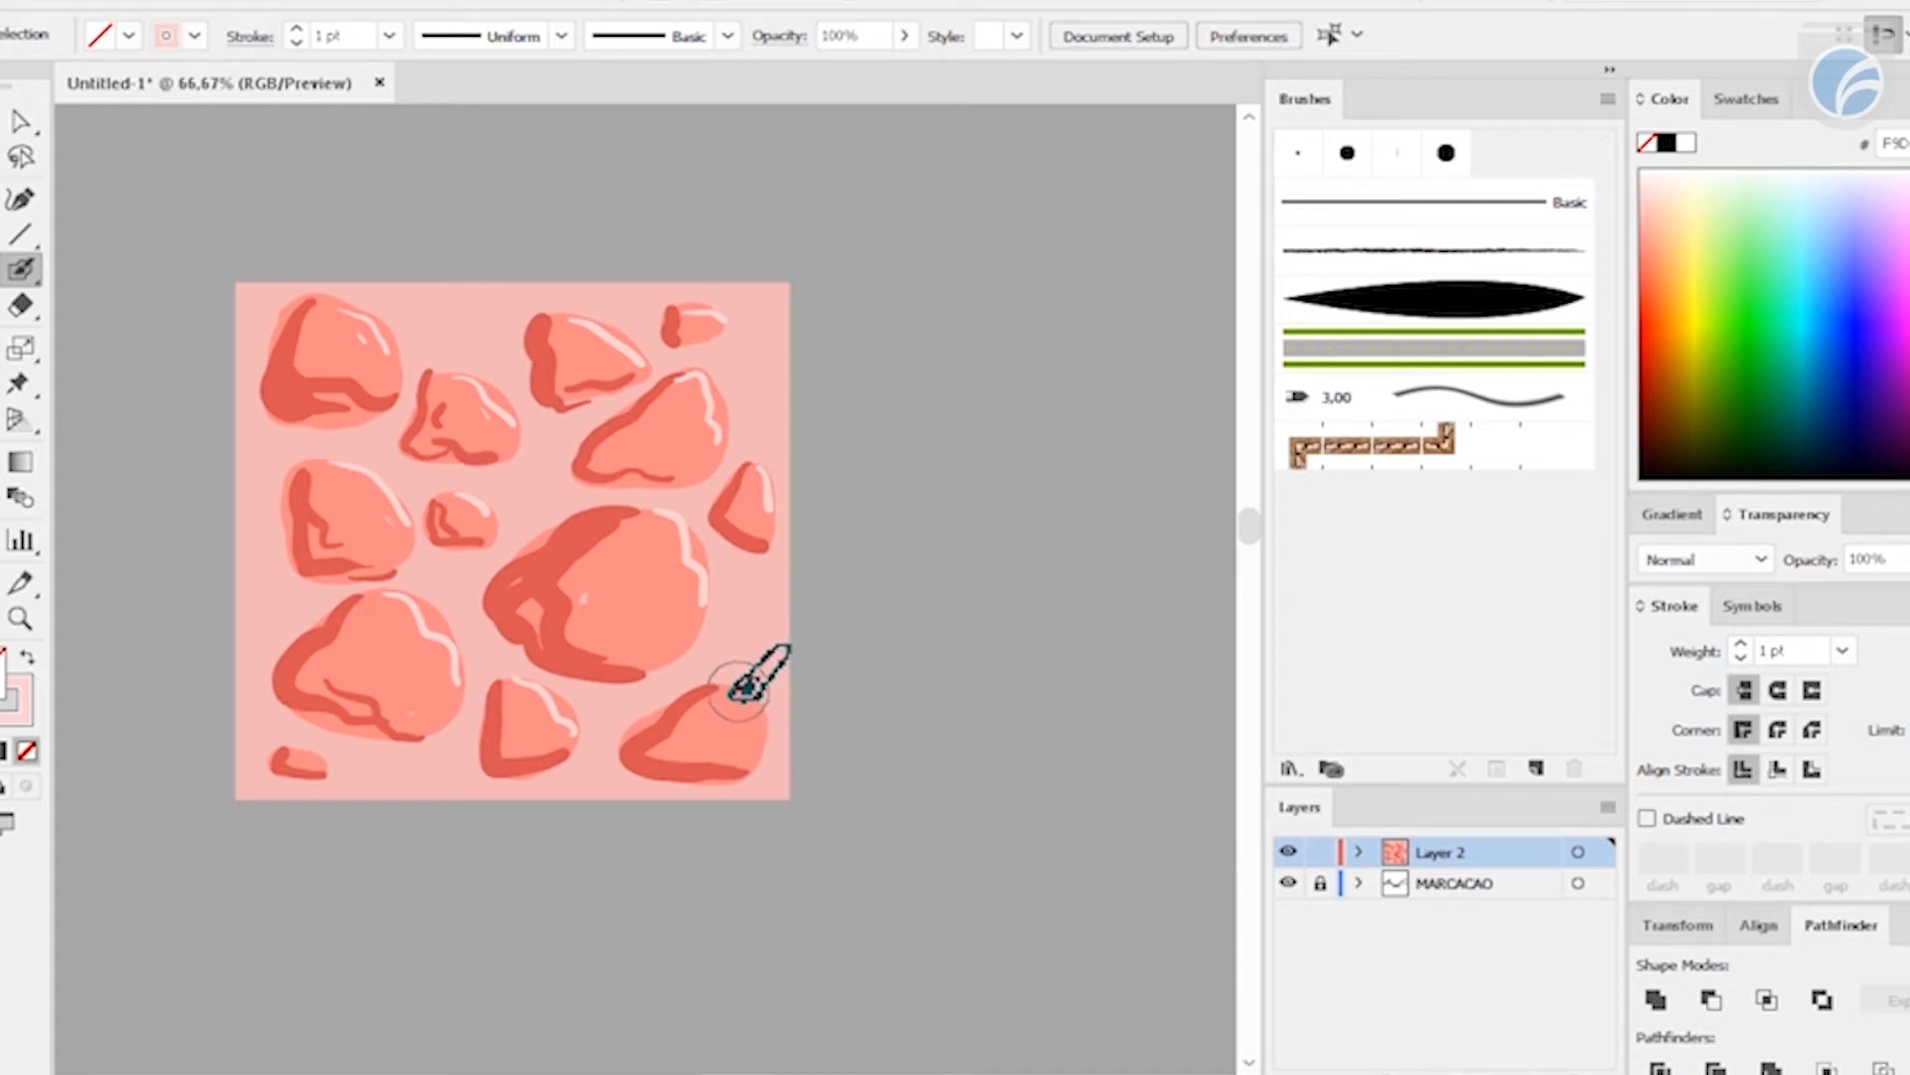
left_click_drag(318, 749, 423, 735)
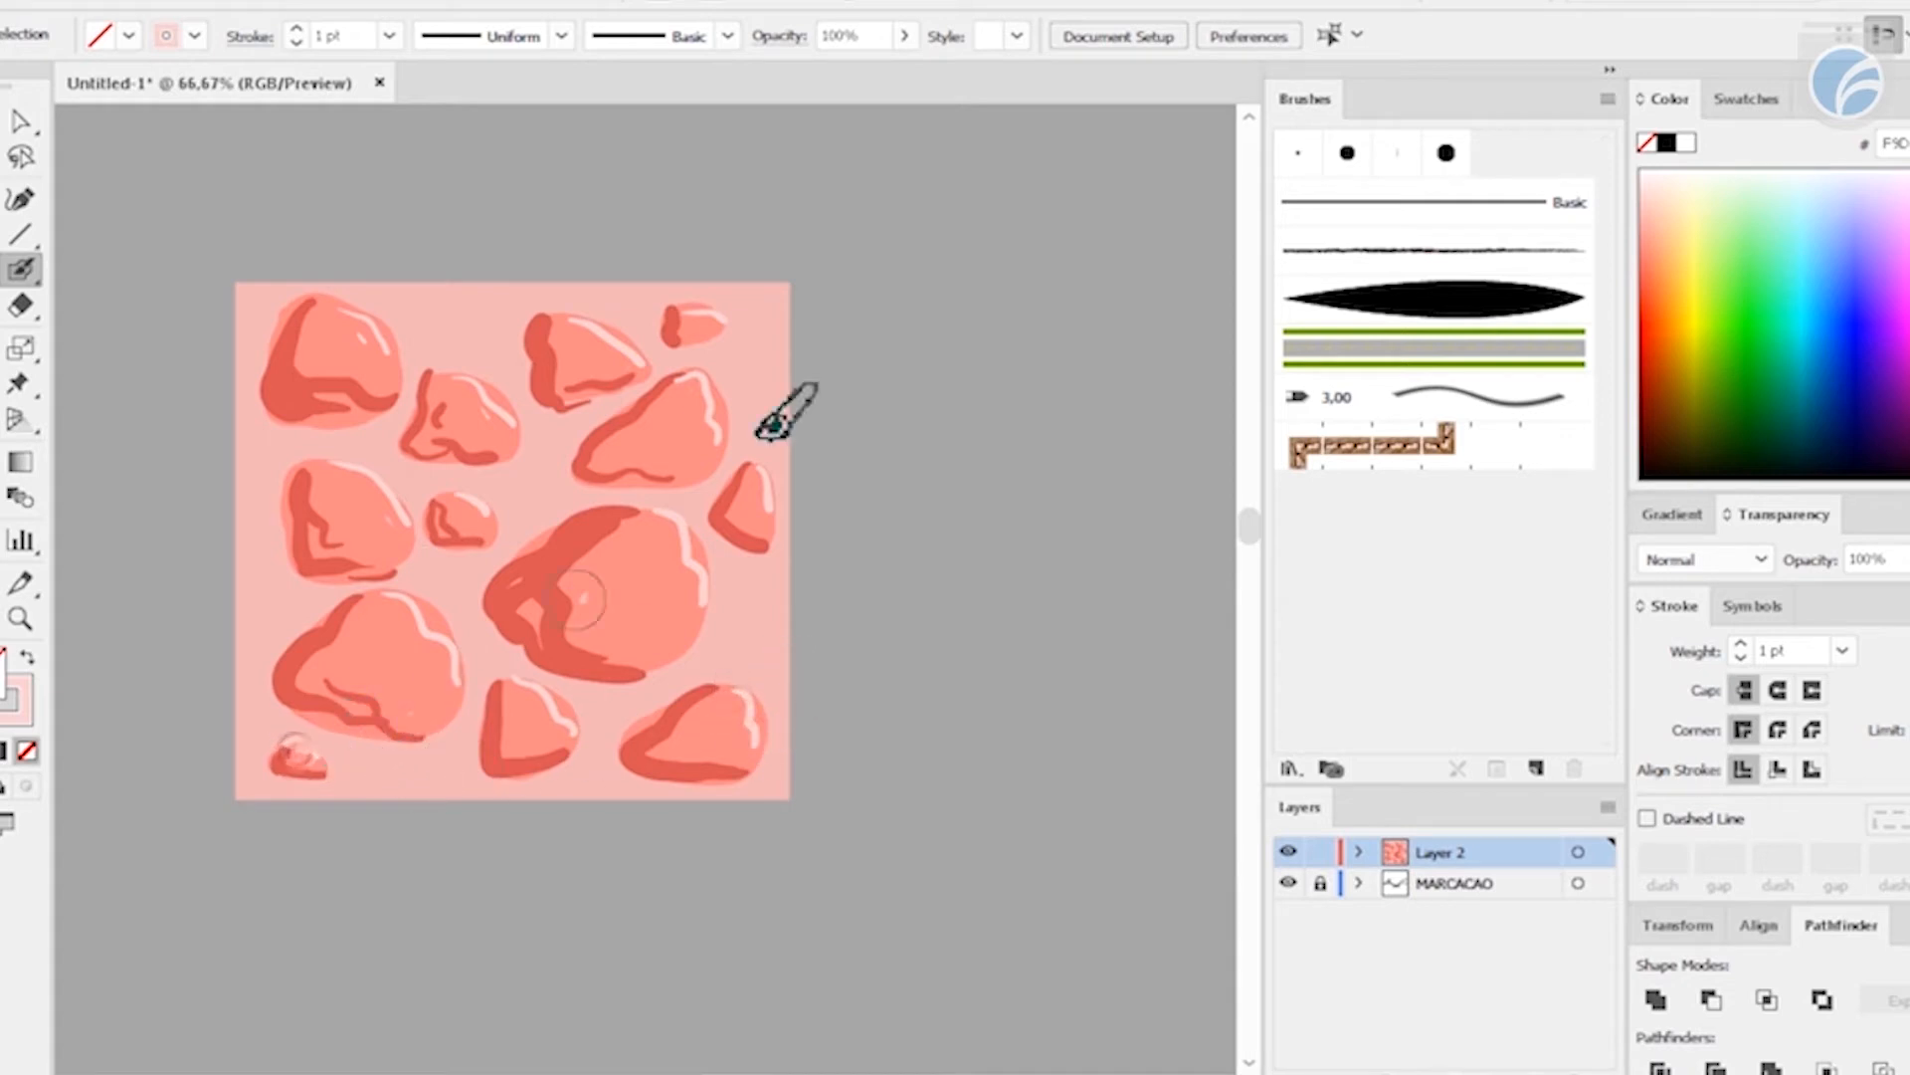
- Select the whole stone tile, scale it down proportionally to about two-thirds, and place it just above the artboard's upper-left corner
key("ctrl+minus")
key("ctrl+minus")
key("ctrl+minus")
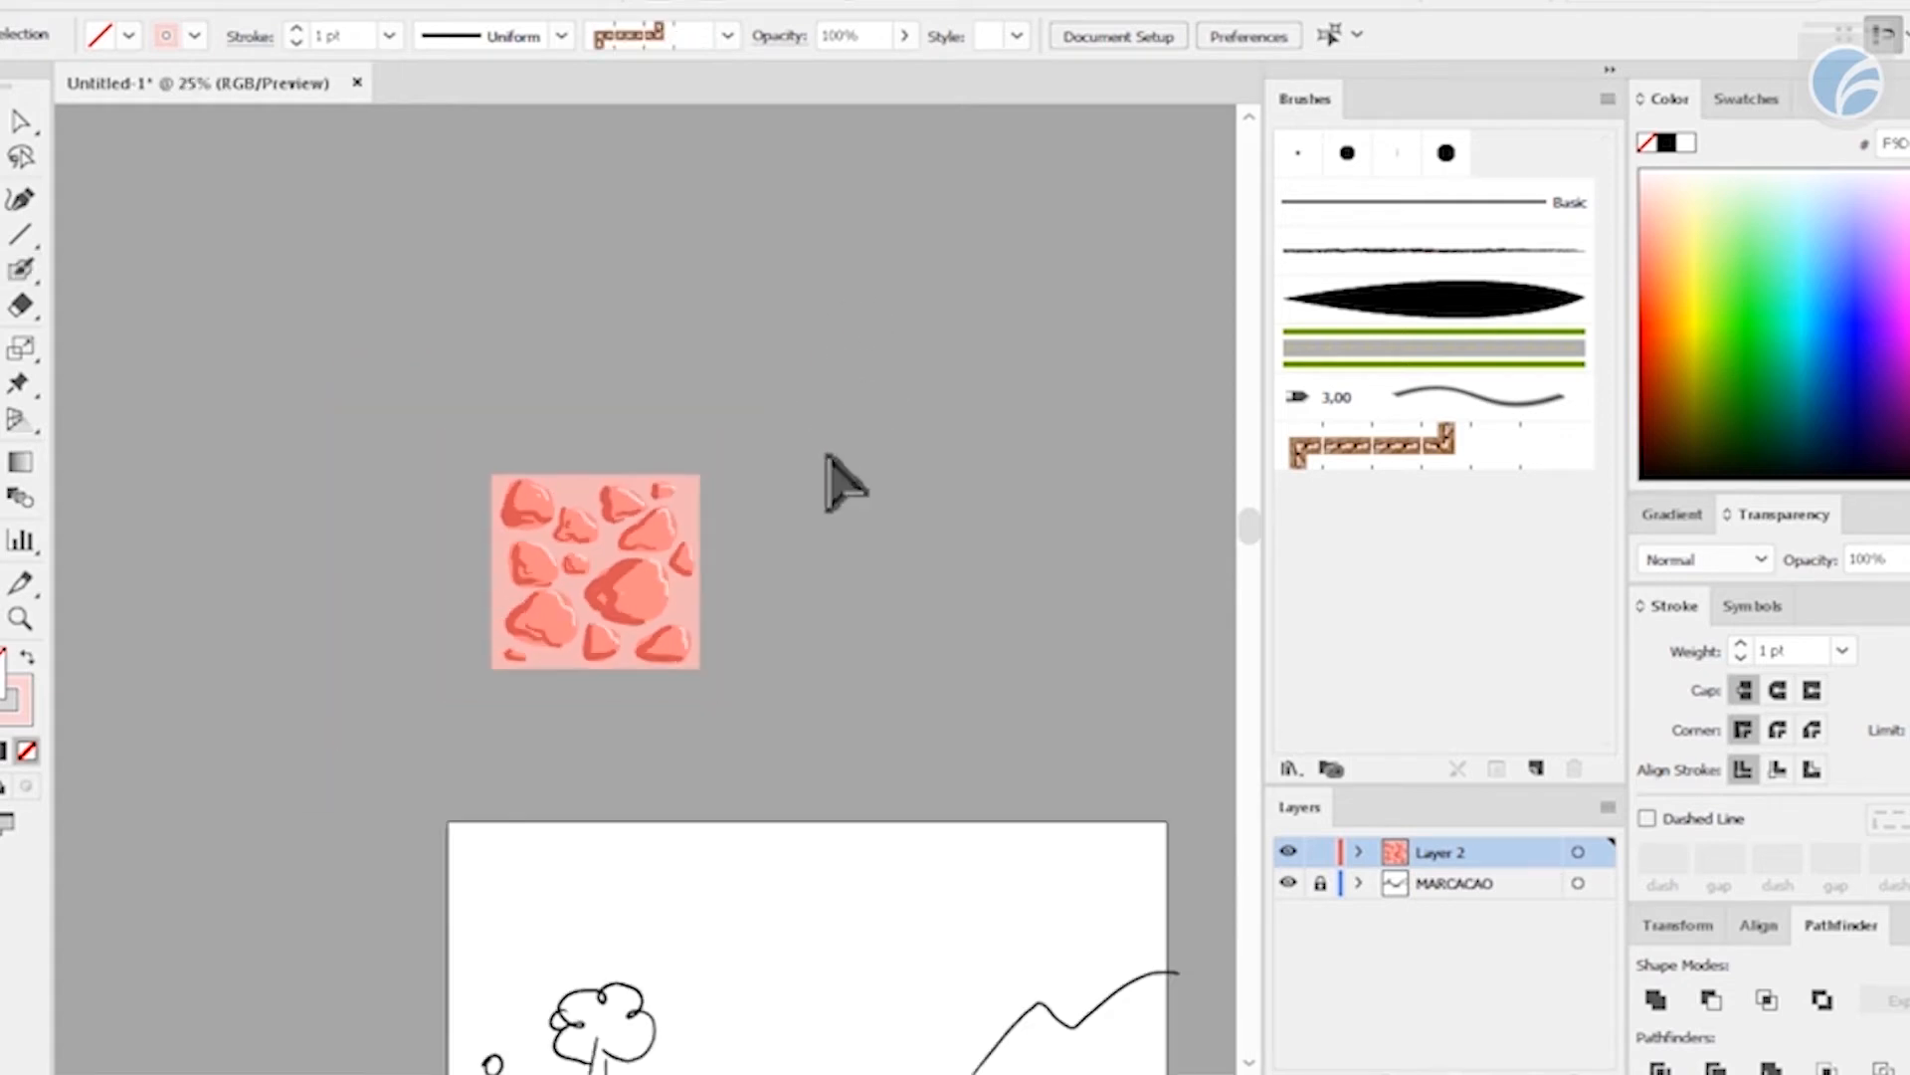
scroll(958, 573, "down", 2)
key("v")
left_click_drag(426, 248, 734, 456)
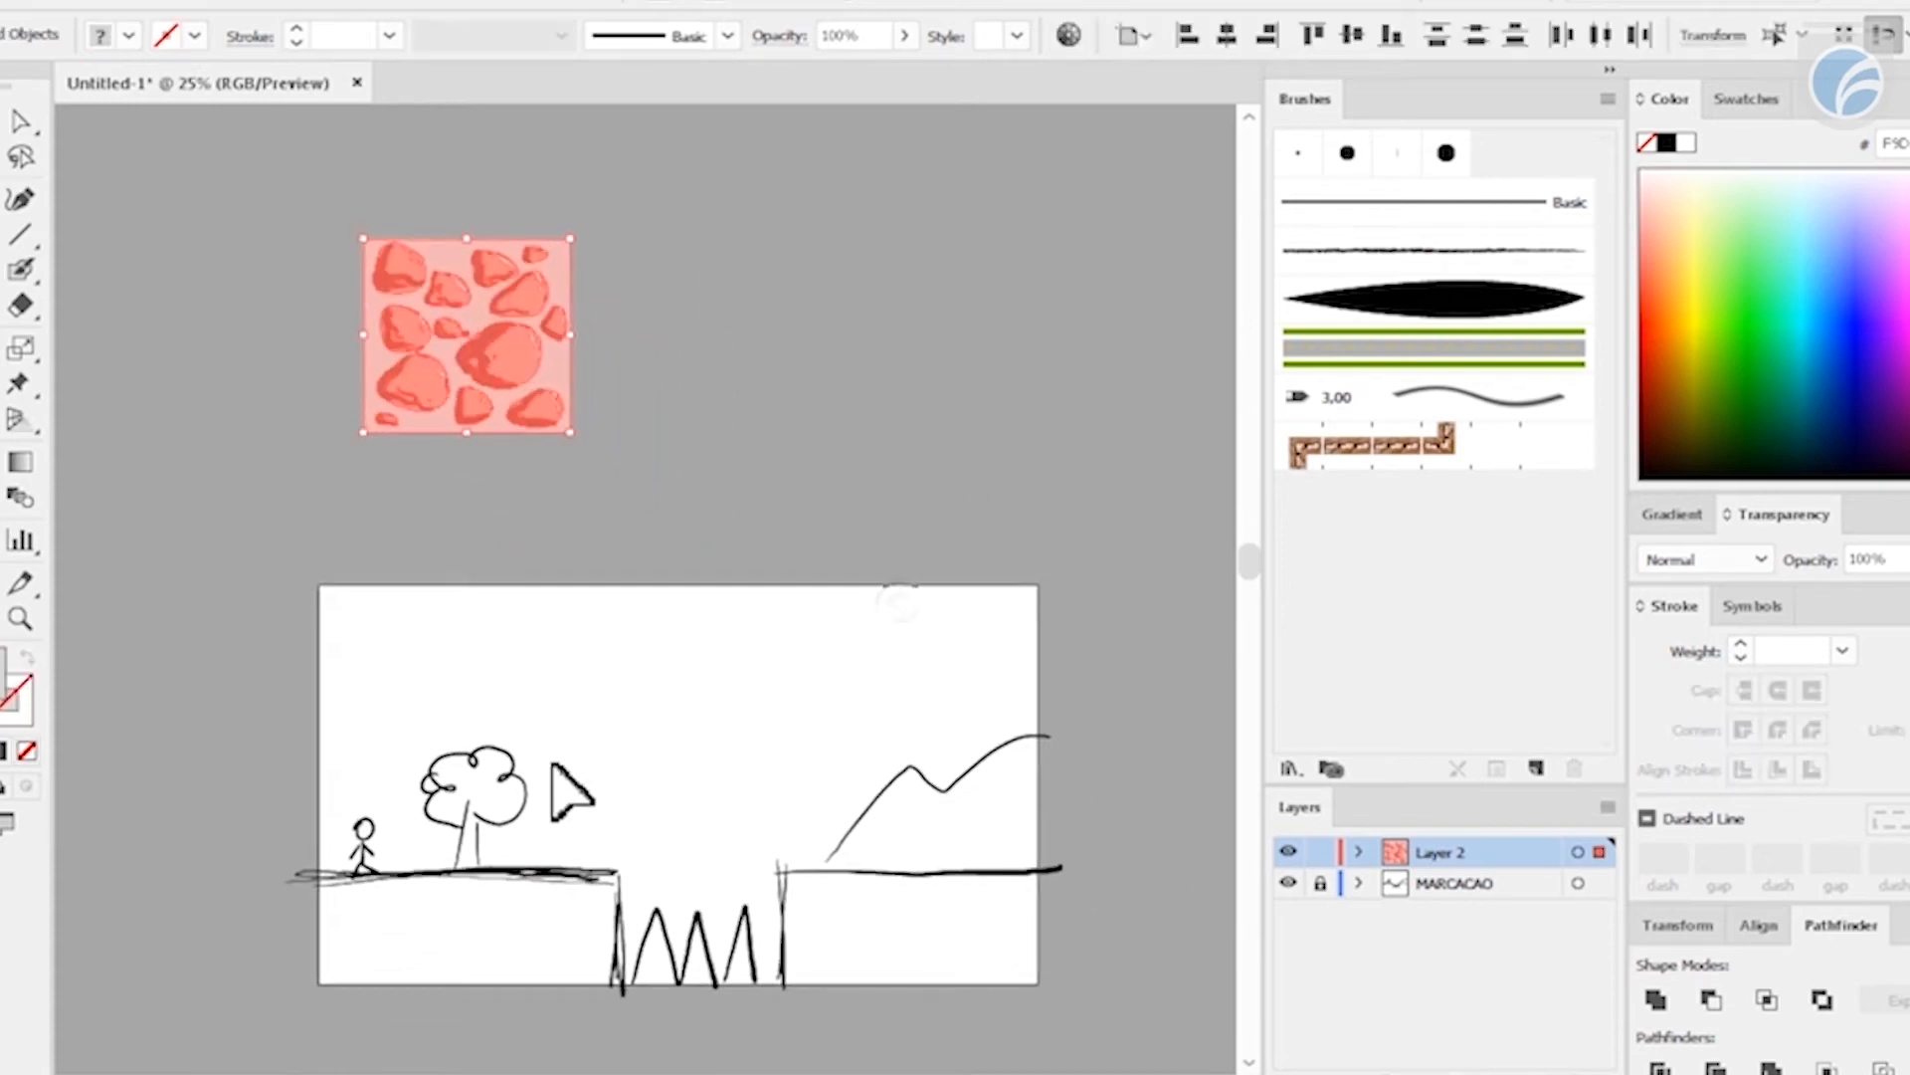
left_click_drag(573, 436, 491, 355)
left_click(576, 428)
left_click(431, 291)
left_click_drag(431, 290, 306, 497)
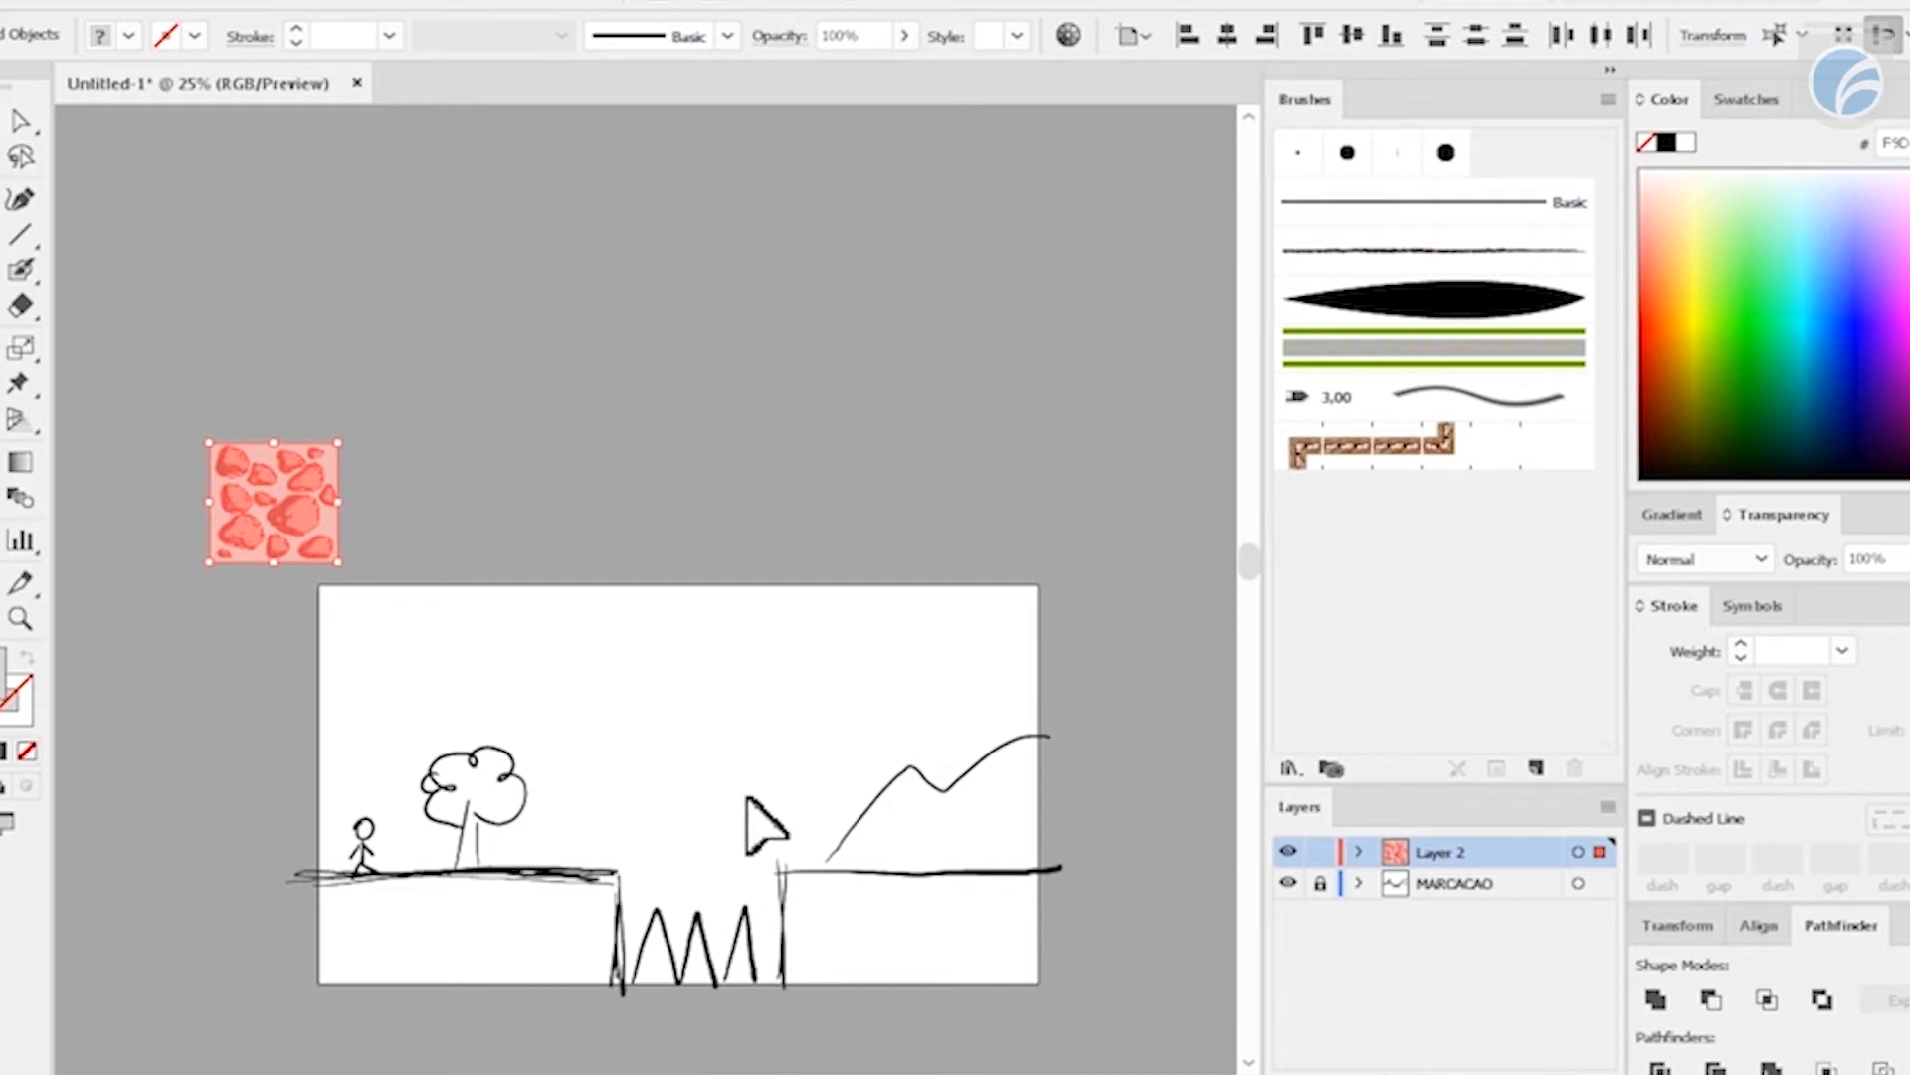
- Try to stretch the stone tile horizontally to about twice its width
left_click_drag(339, 502, 448, 532)
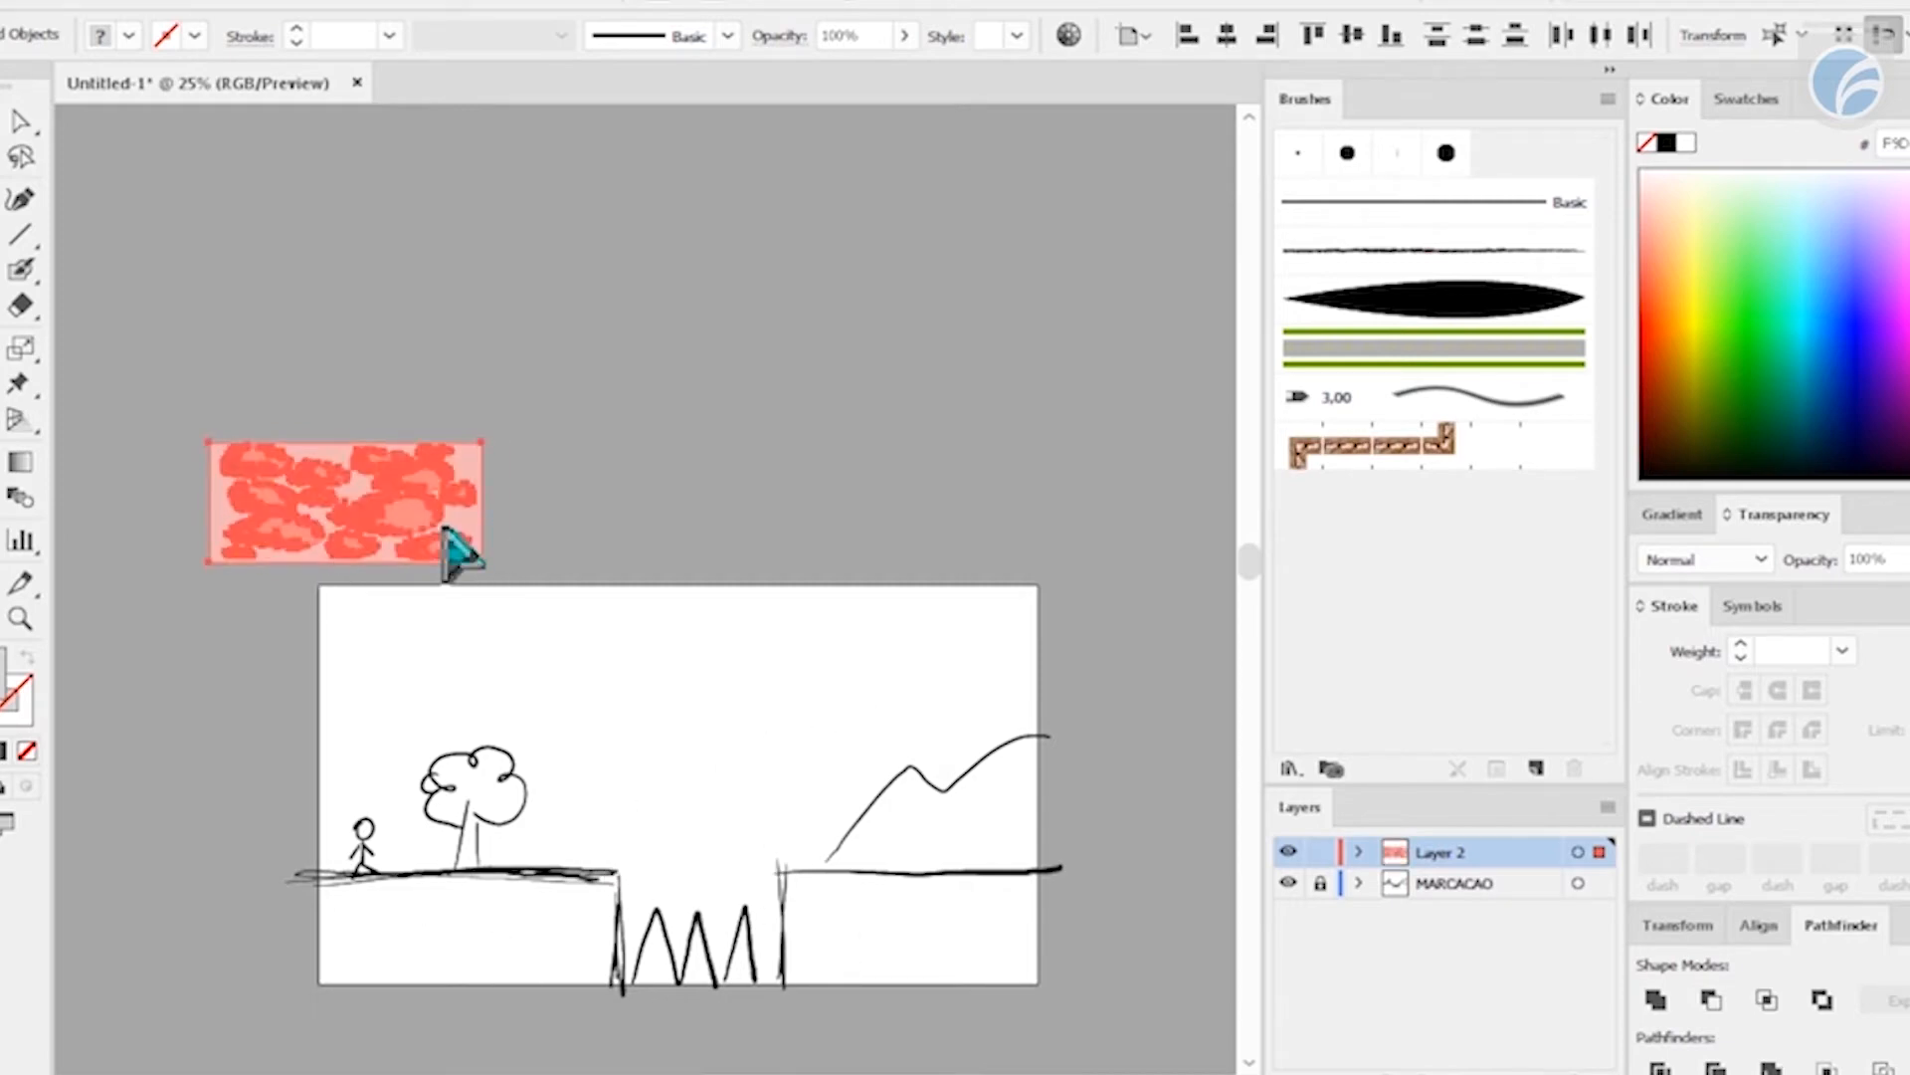
key("ctrl+z")
left_click(501, 526)
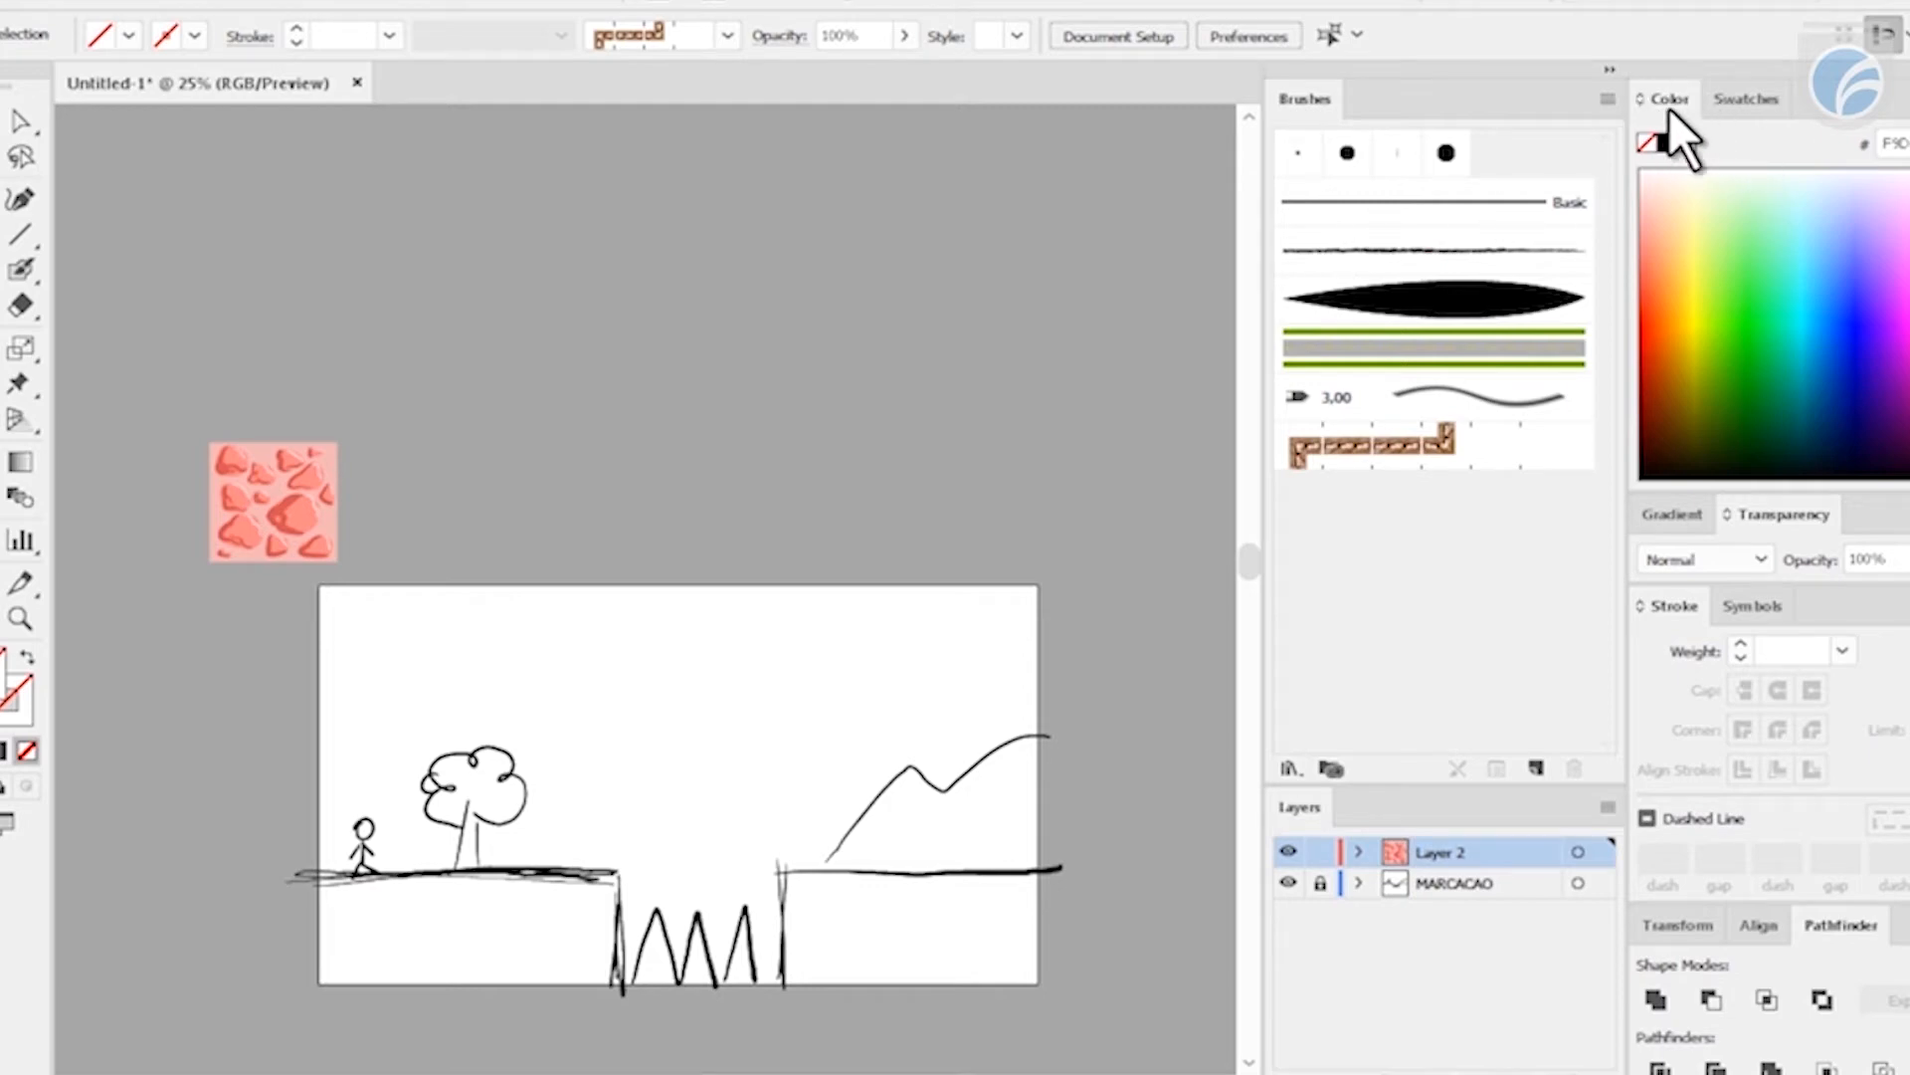
- Draw a rectangle over the sketch's left ground block, fill it with the bright green swatch, and deselect it
left_click(1747, 98)
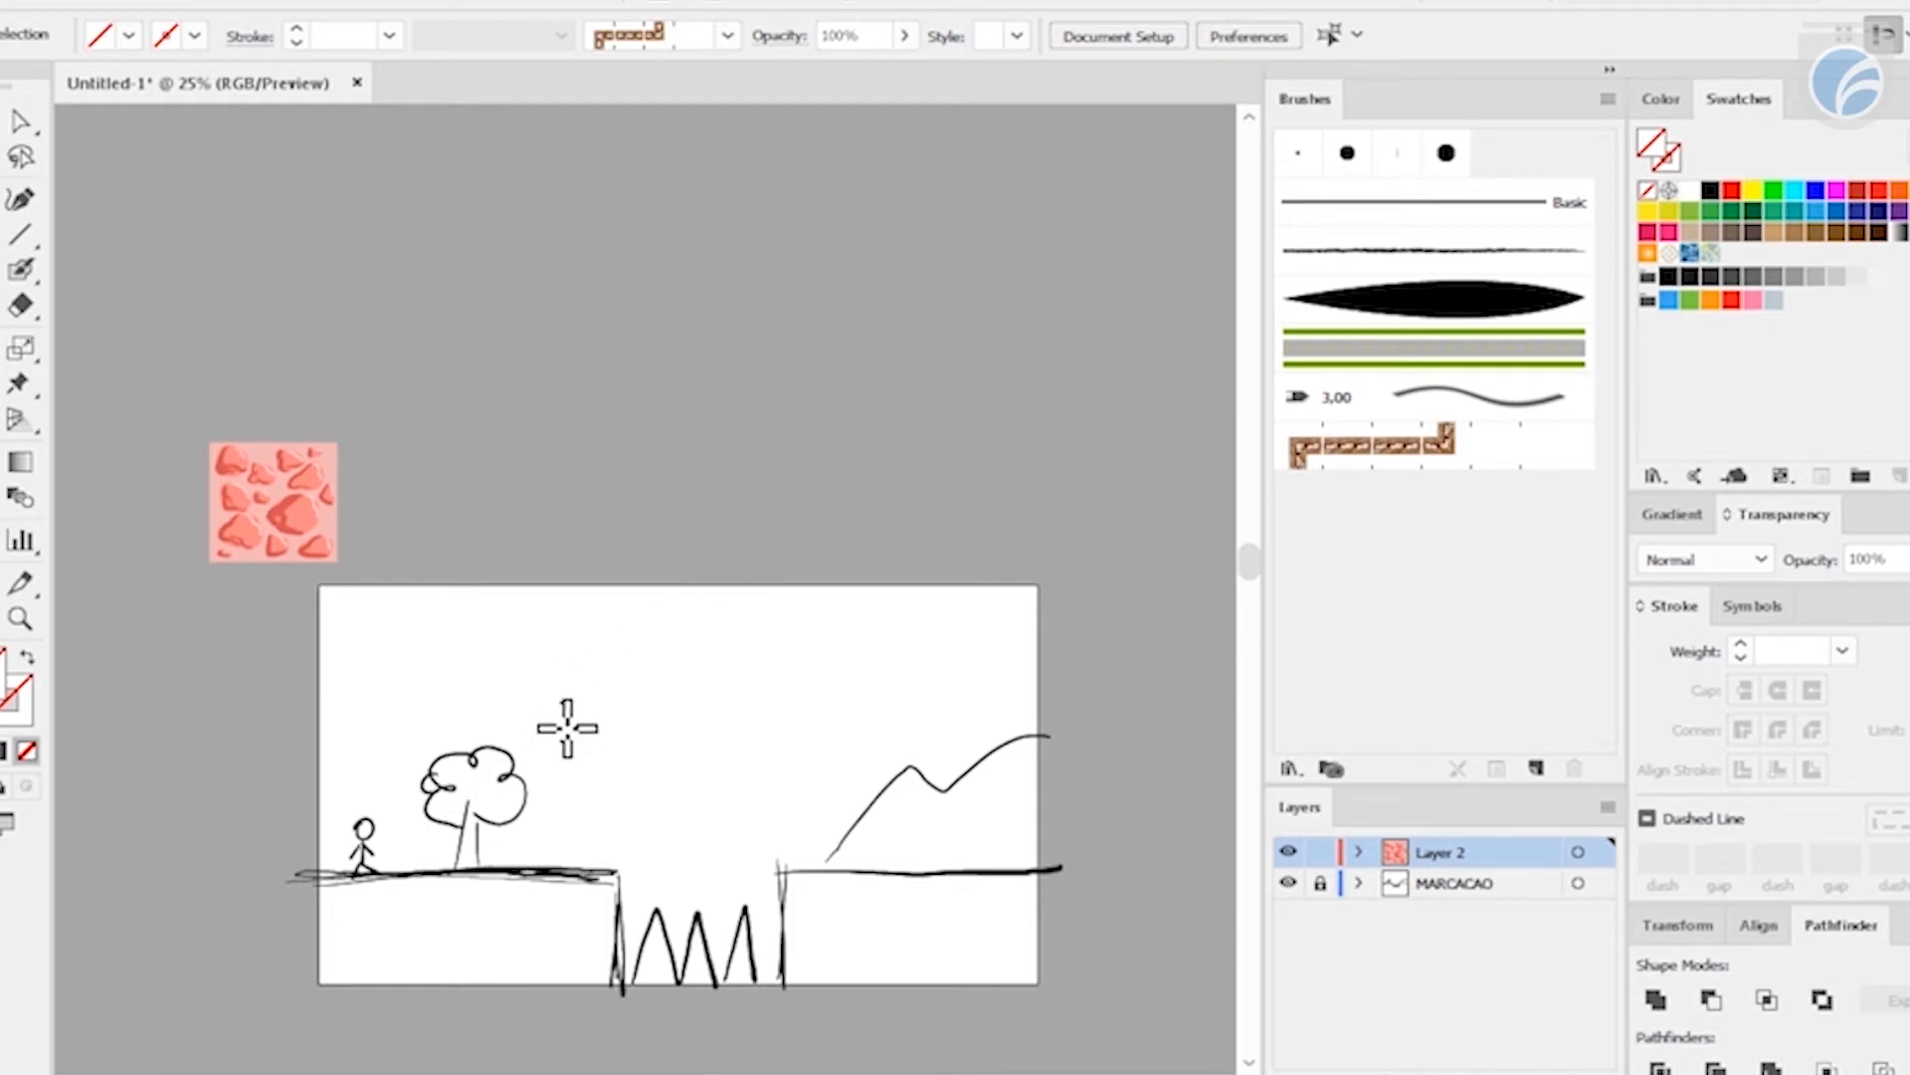
scroll(557, 726, "down", 3)
left_click_drag(293, 626, 652, 768)
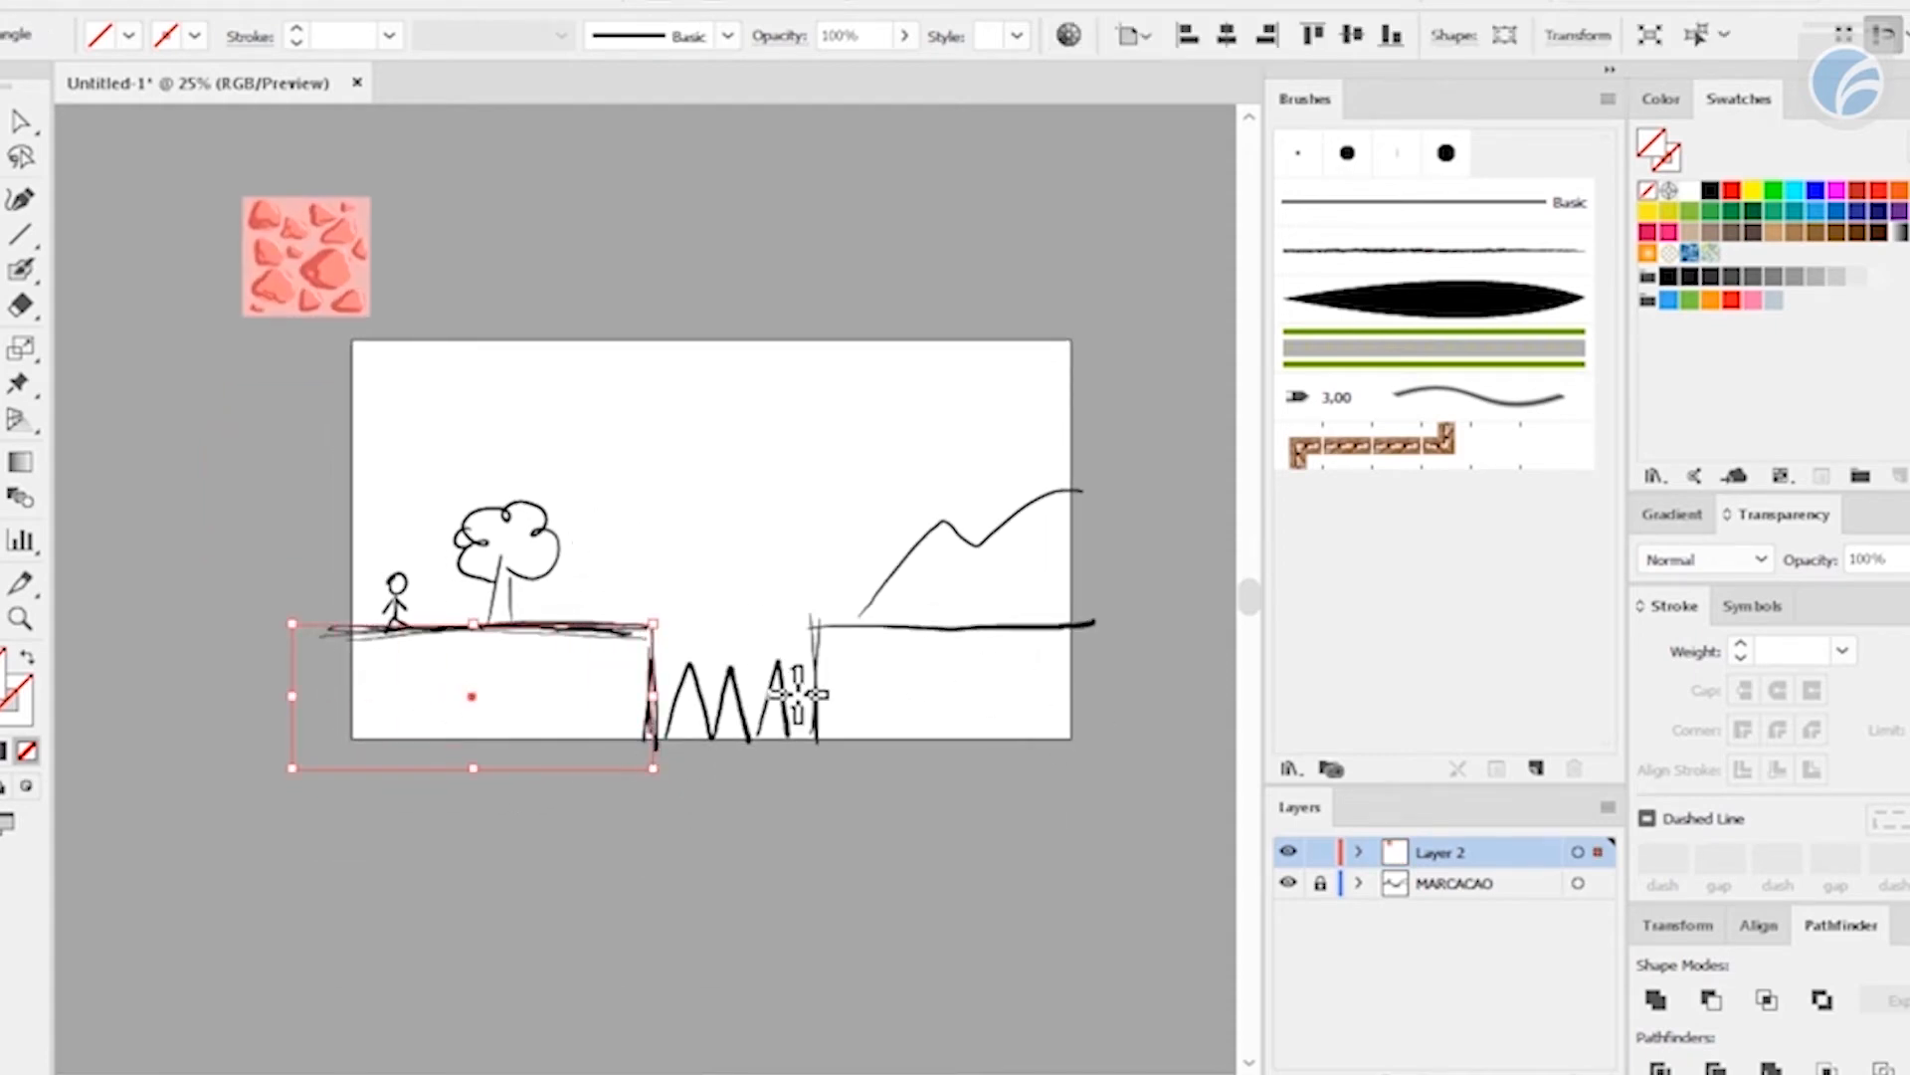
left_click(1774, 191)
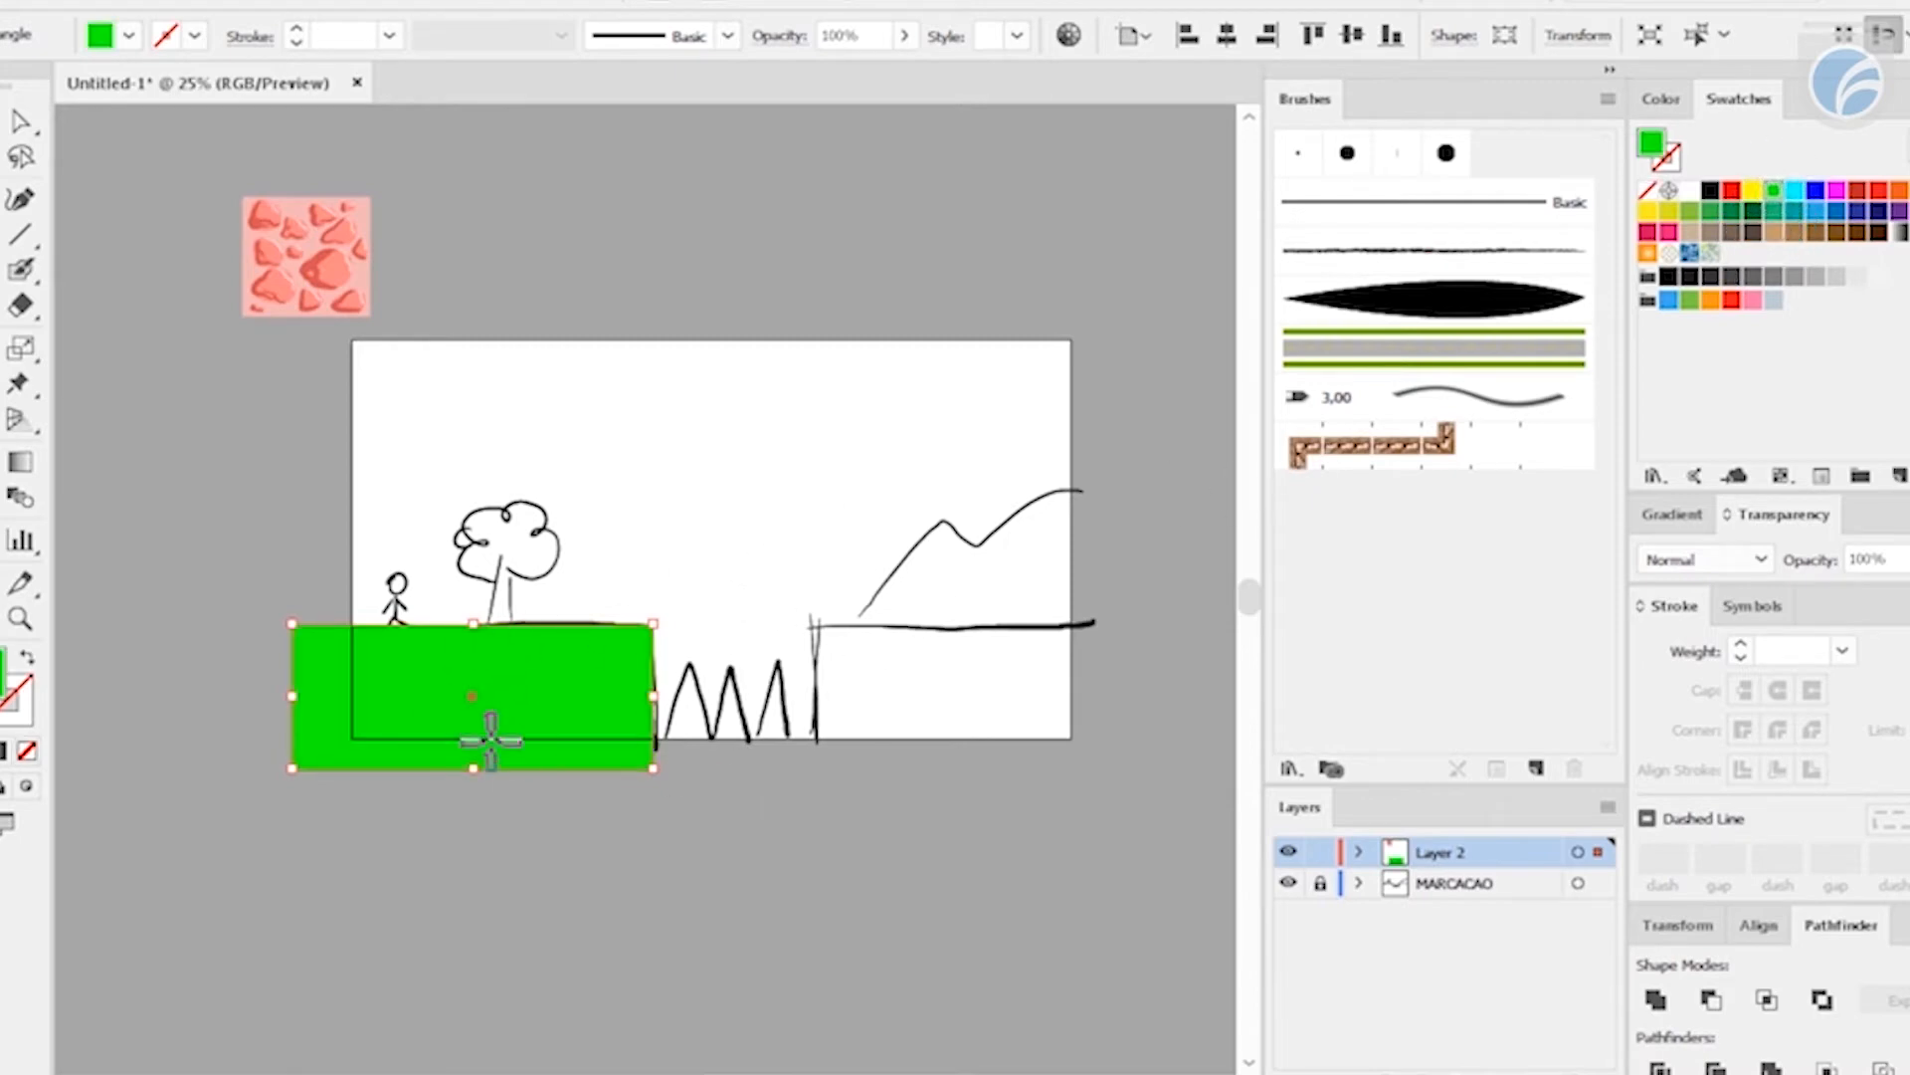
left_click(704, 894)
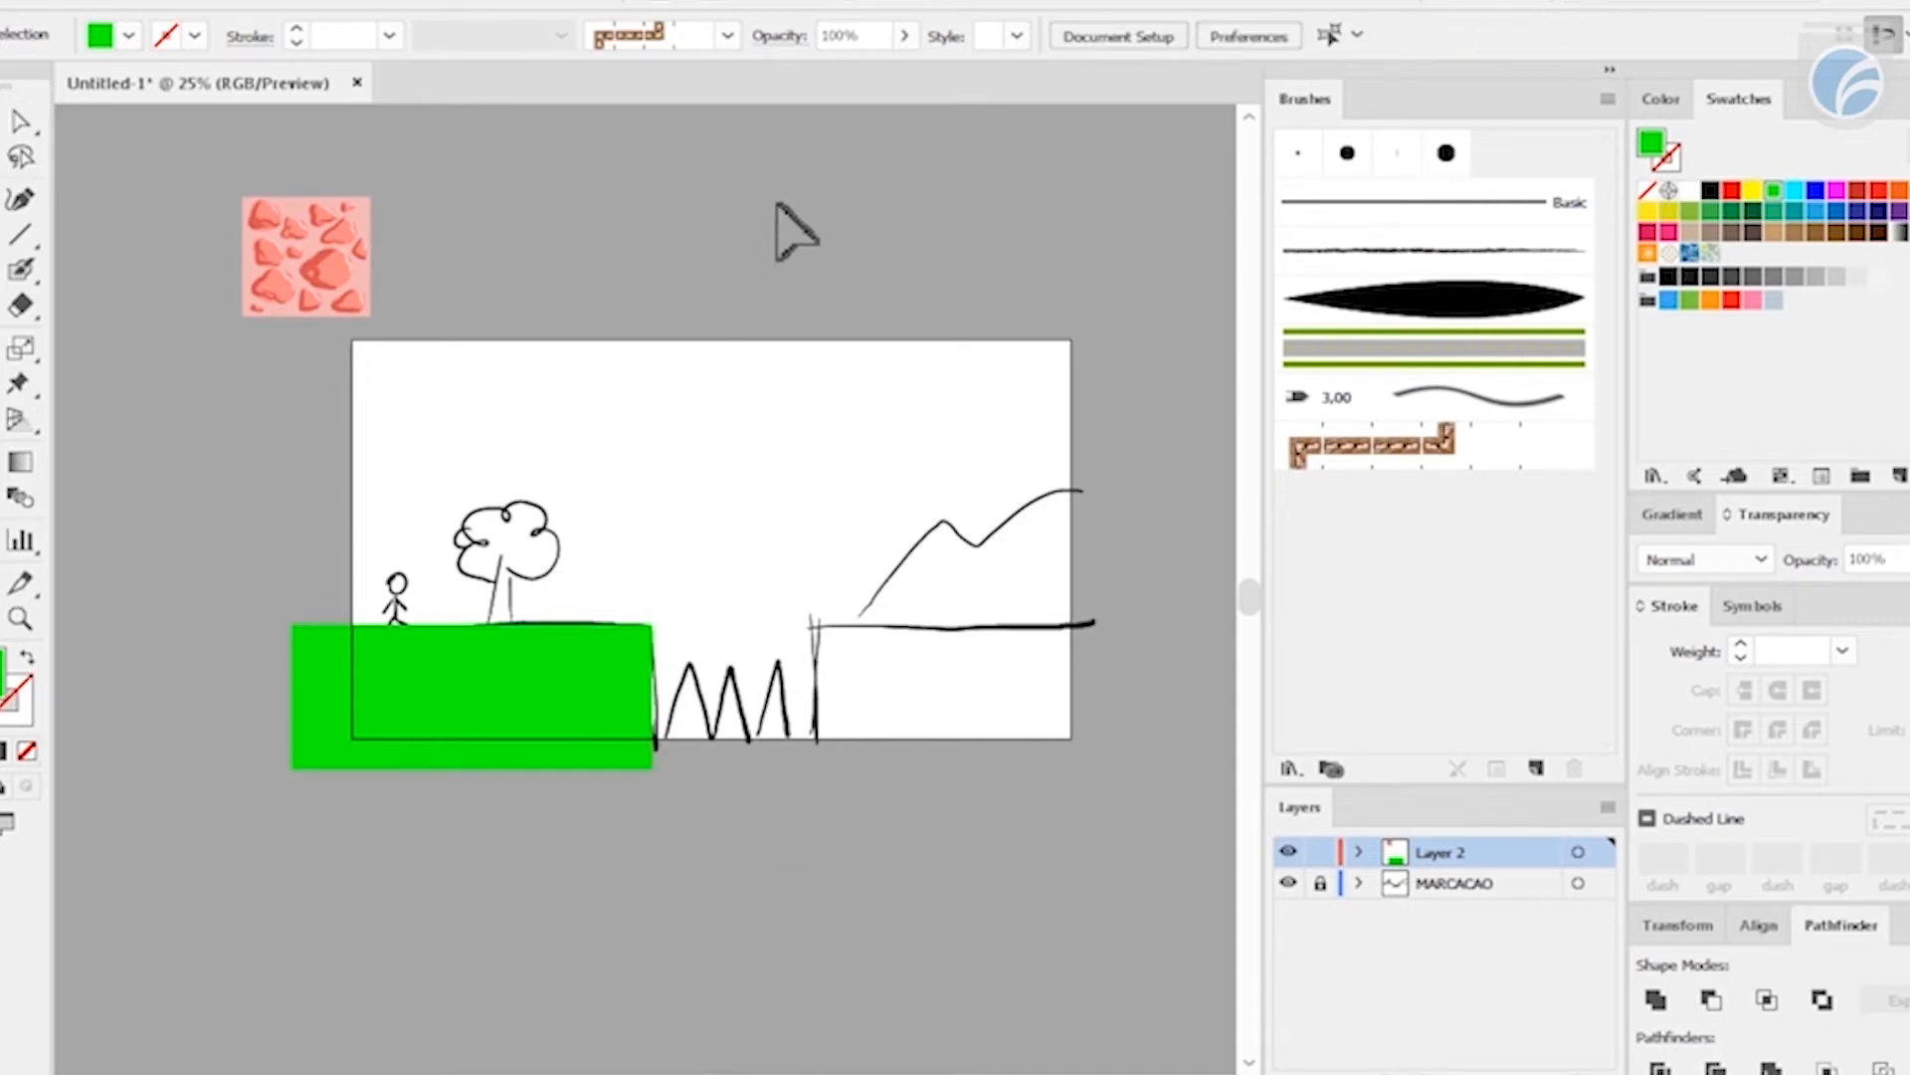
- Duplicate the green rectangle onto the right ground block and align its inner edge with the pit's right wall
left_click_drag(476, 678, 988, 659)
left_click(817, 893)
left_click_drag(898, 709, 905, 710)
left_click(769, 888)
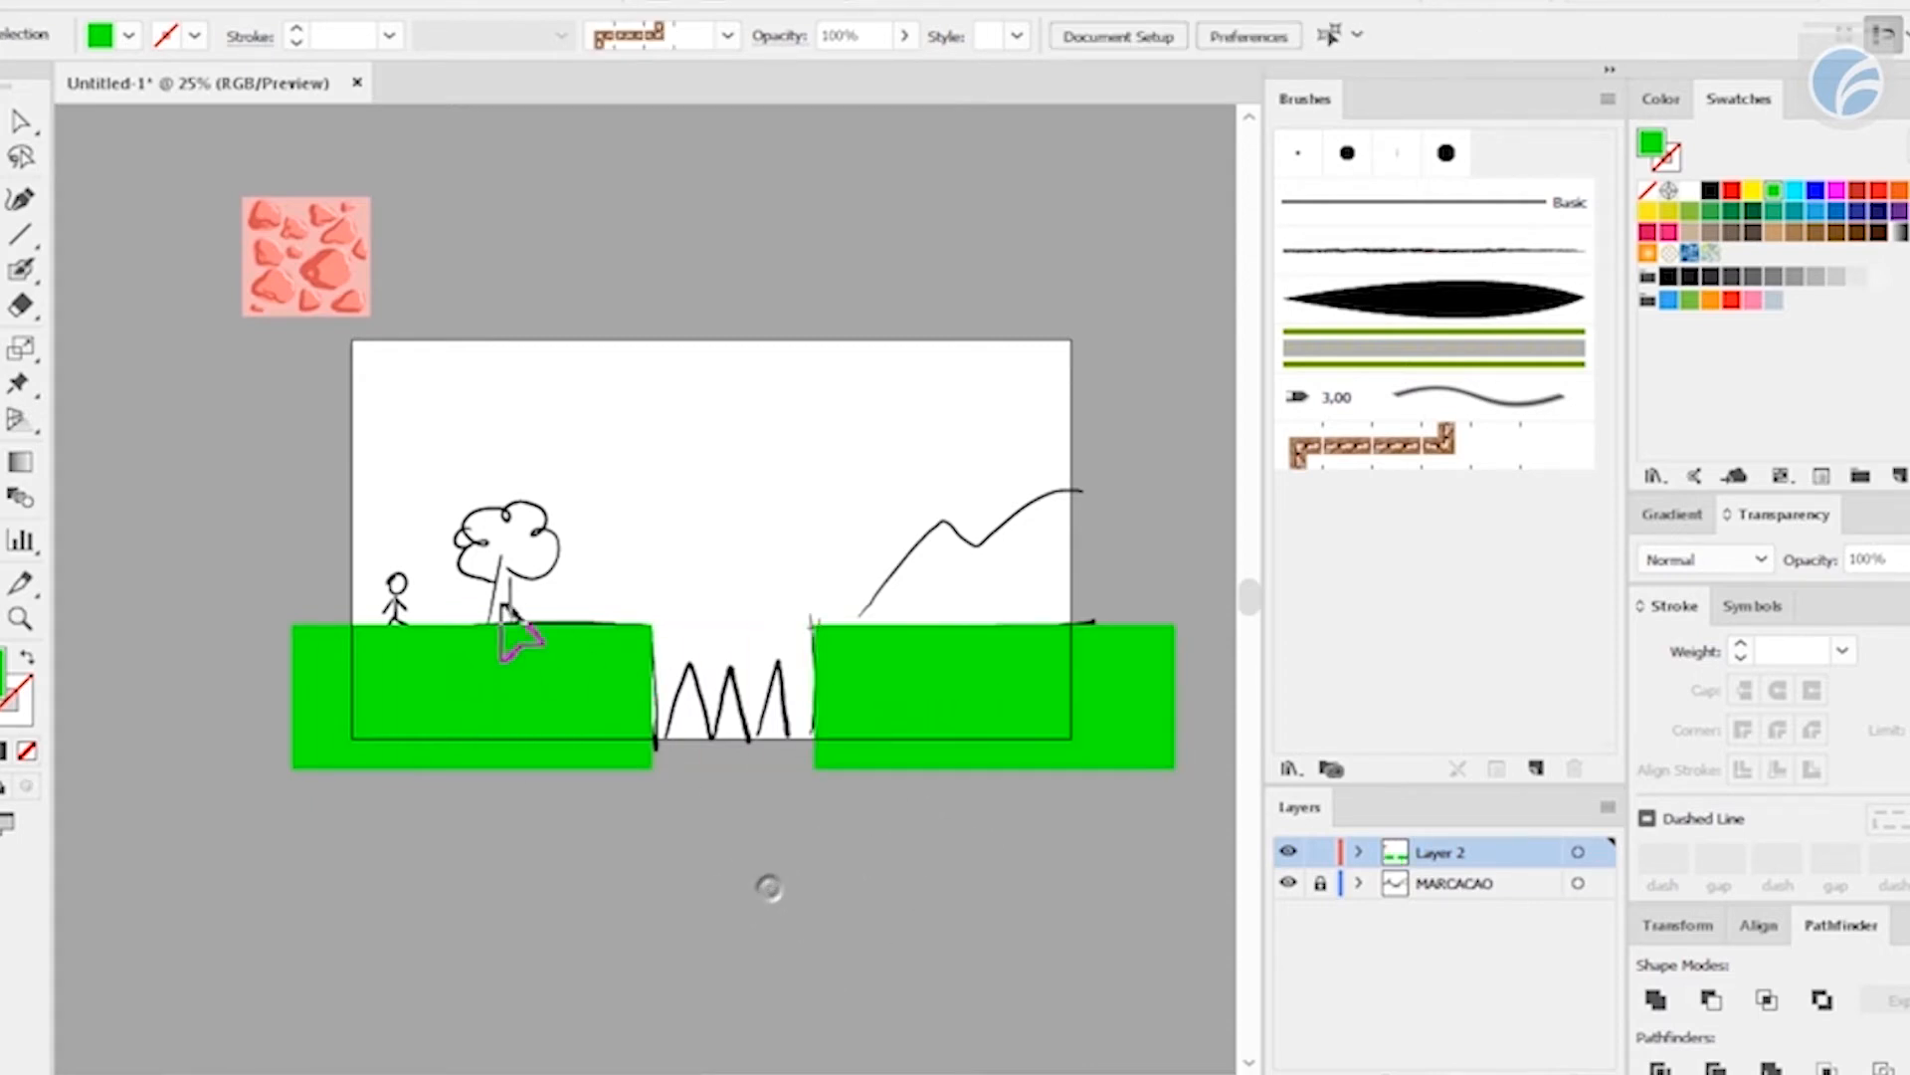
- Scale the whole stone tile down proportionally to about half size and move it closer to the artboard's upper-left corner
left_click(221, 538)
left_click_drag(423, 325, 426, 327)
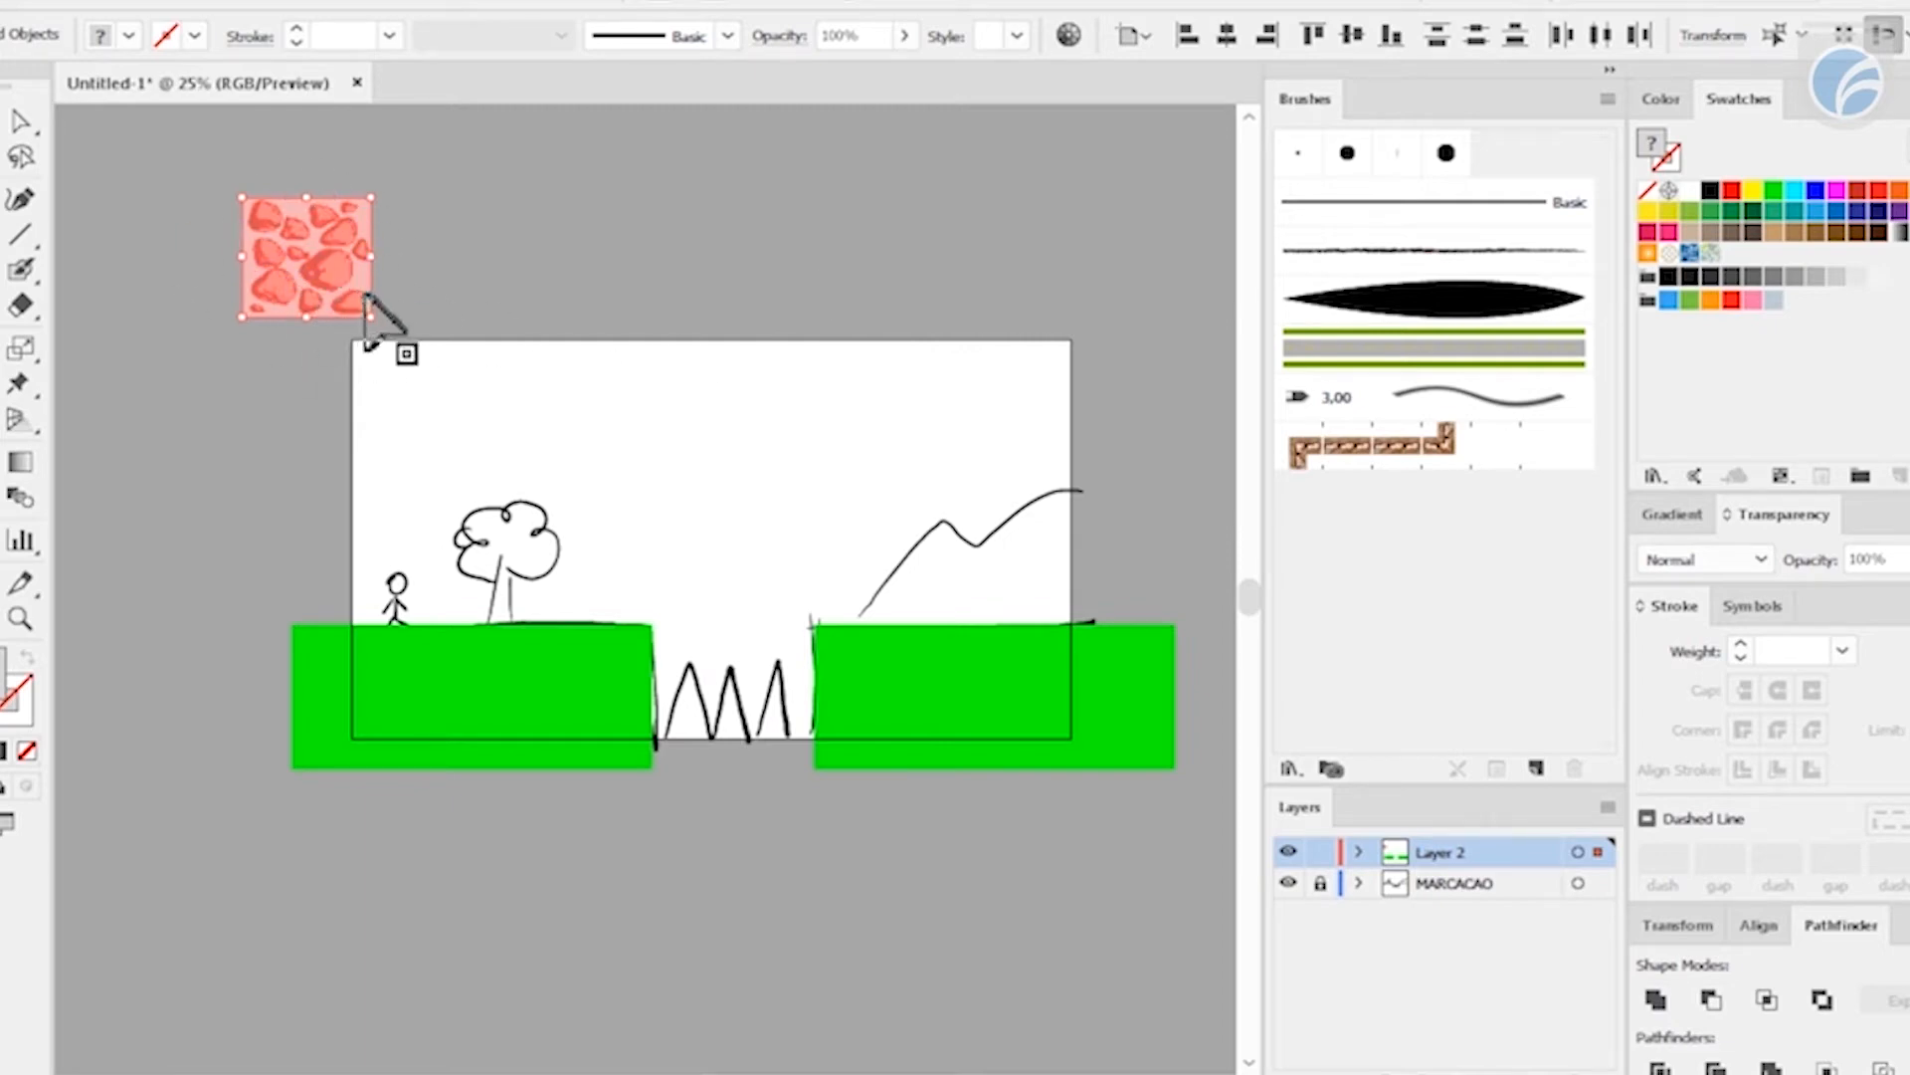
left_click_drag(375, 318, 312, 262)
left_click(279, 335)
left_click_drag(204, 166, 374, 299)
left_click_drag(288, 229, 308, 301)
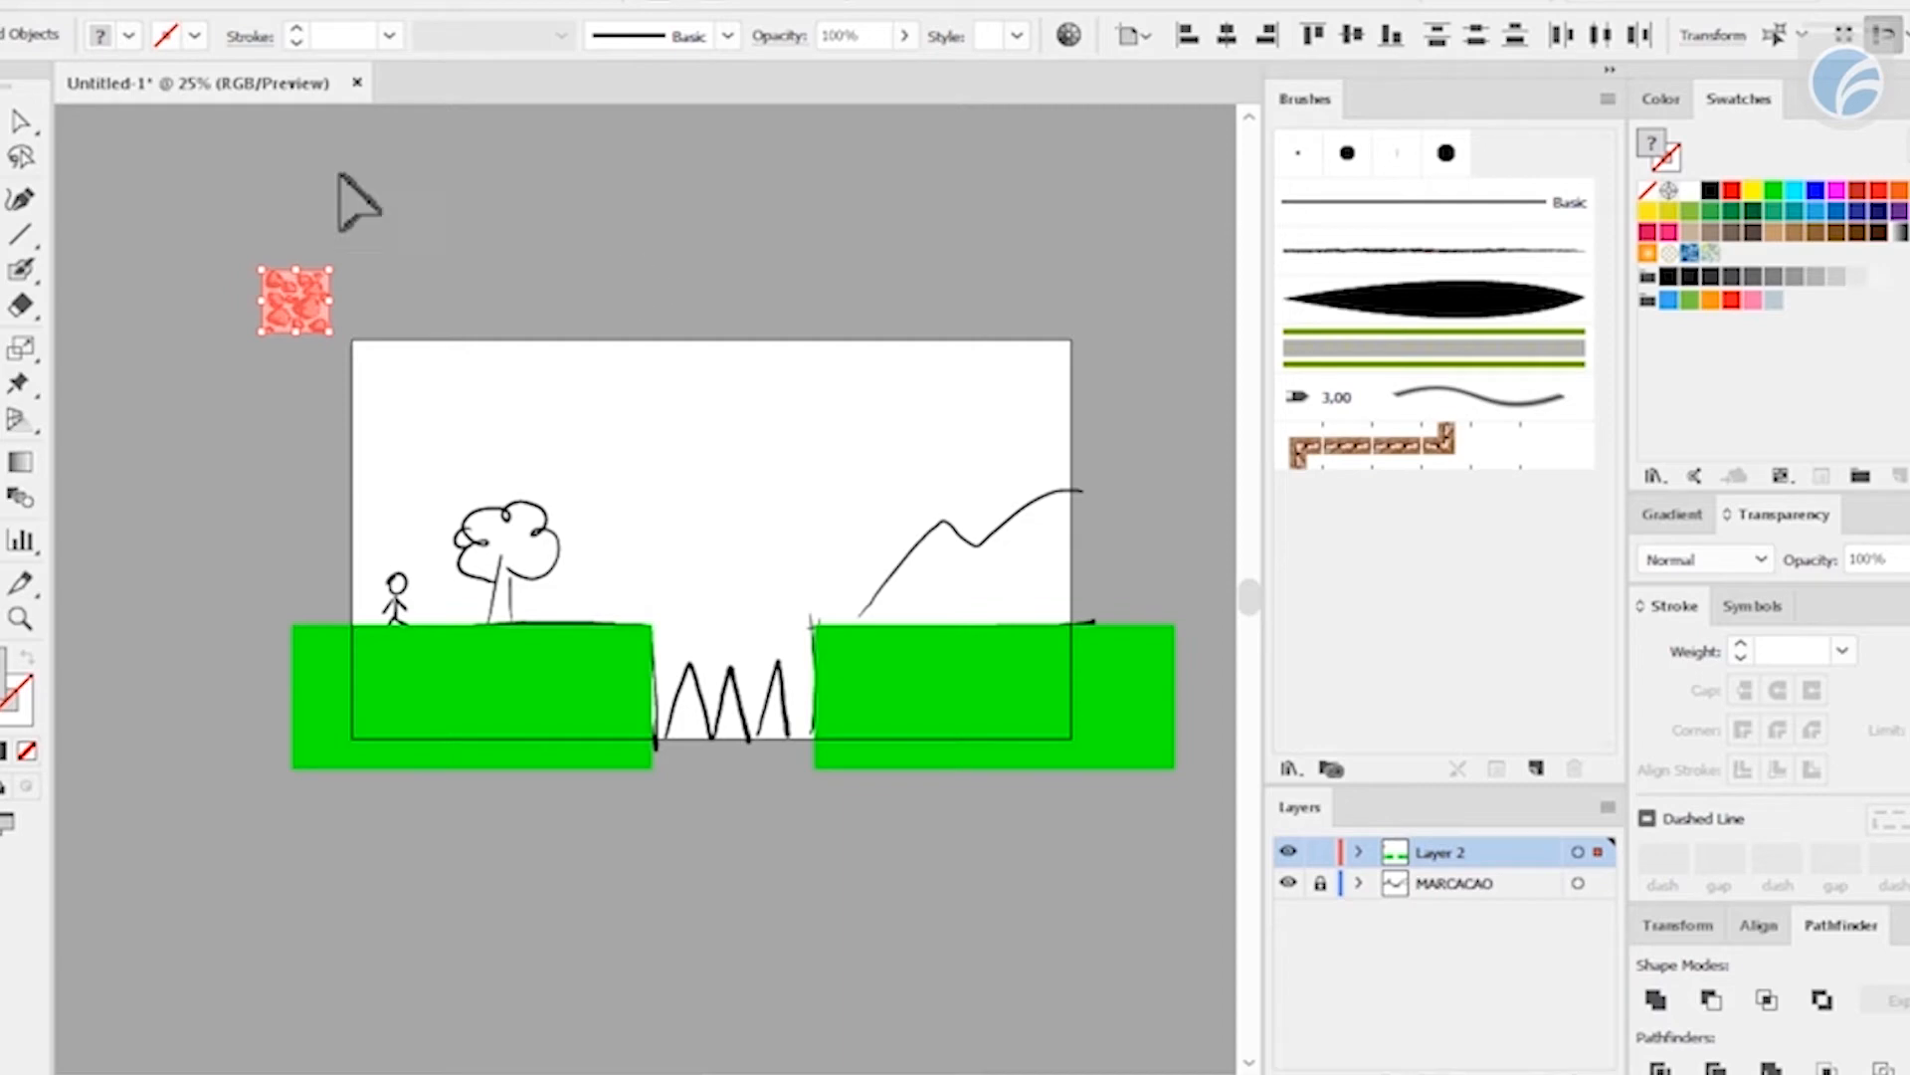
- Select all of the stone tile's artwork and add it to the swatches as a pattern
left_click(221, 231)
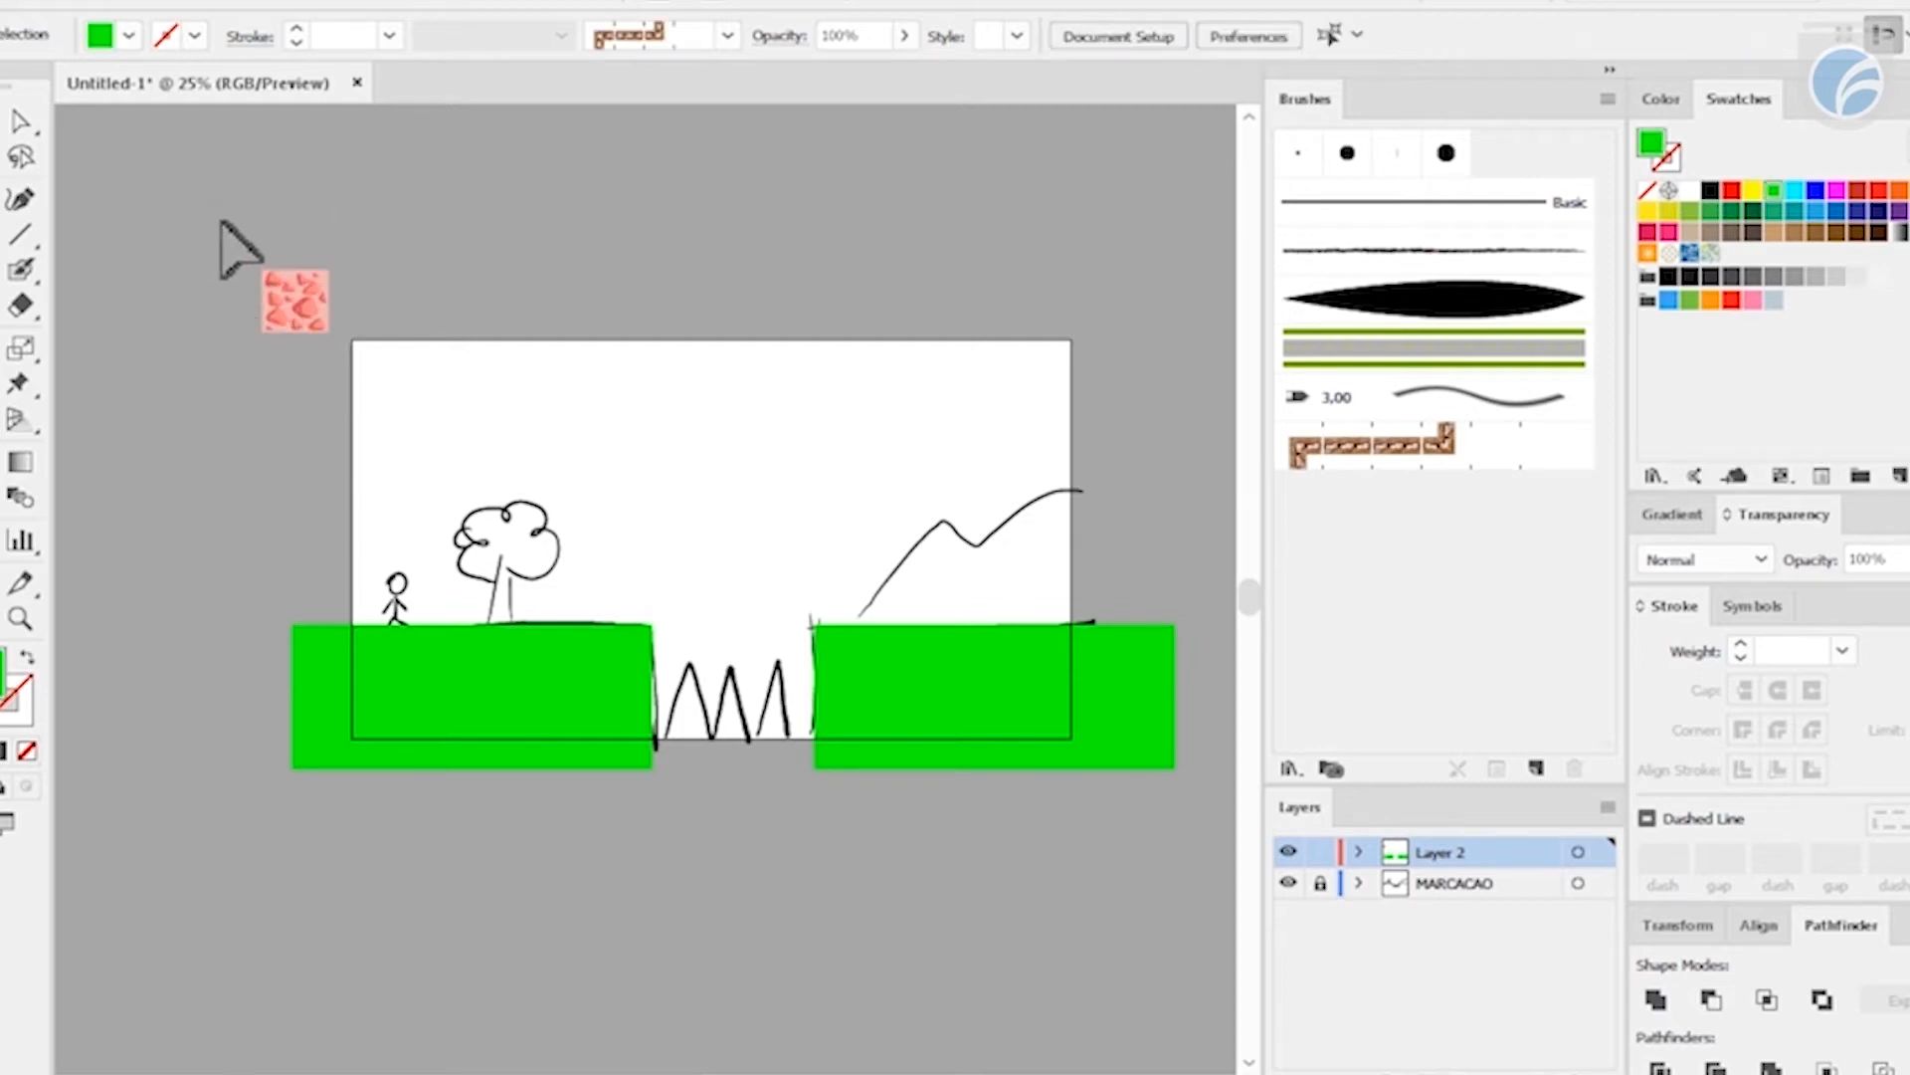
left_click_drag(353, 348, 340, 349)
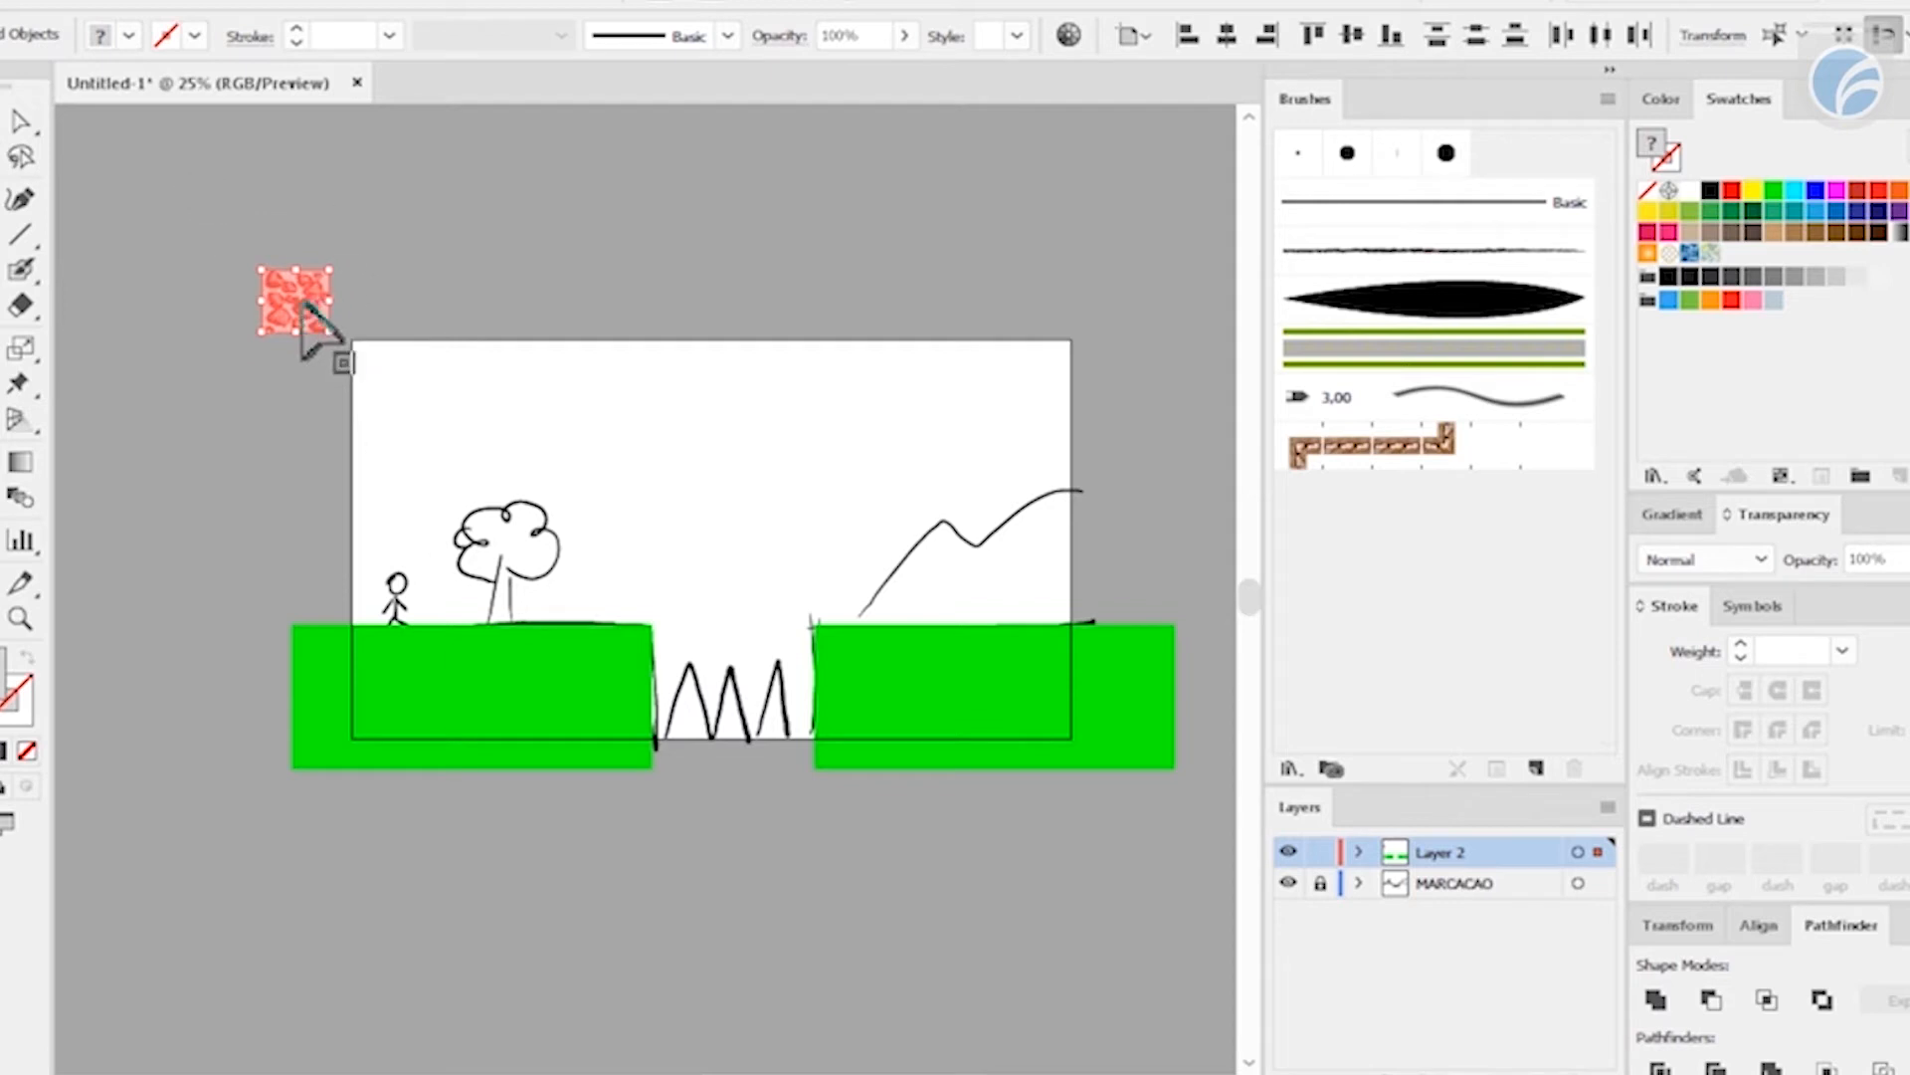
left_click_drag(294, 308, 1729, 254)
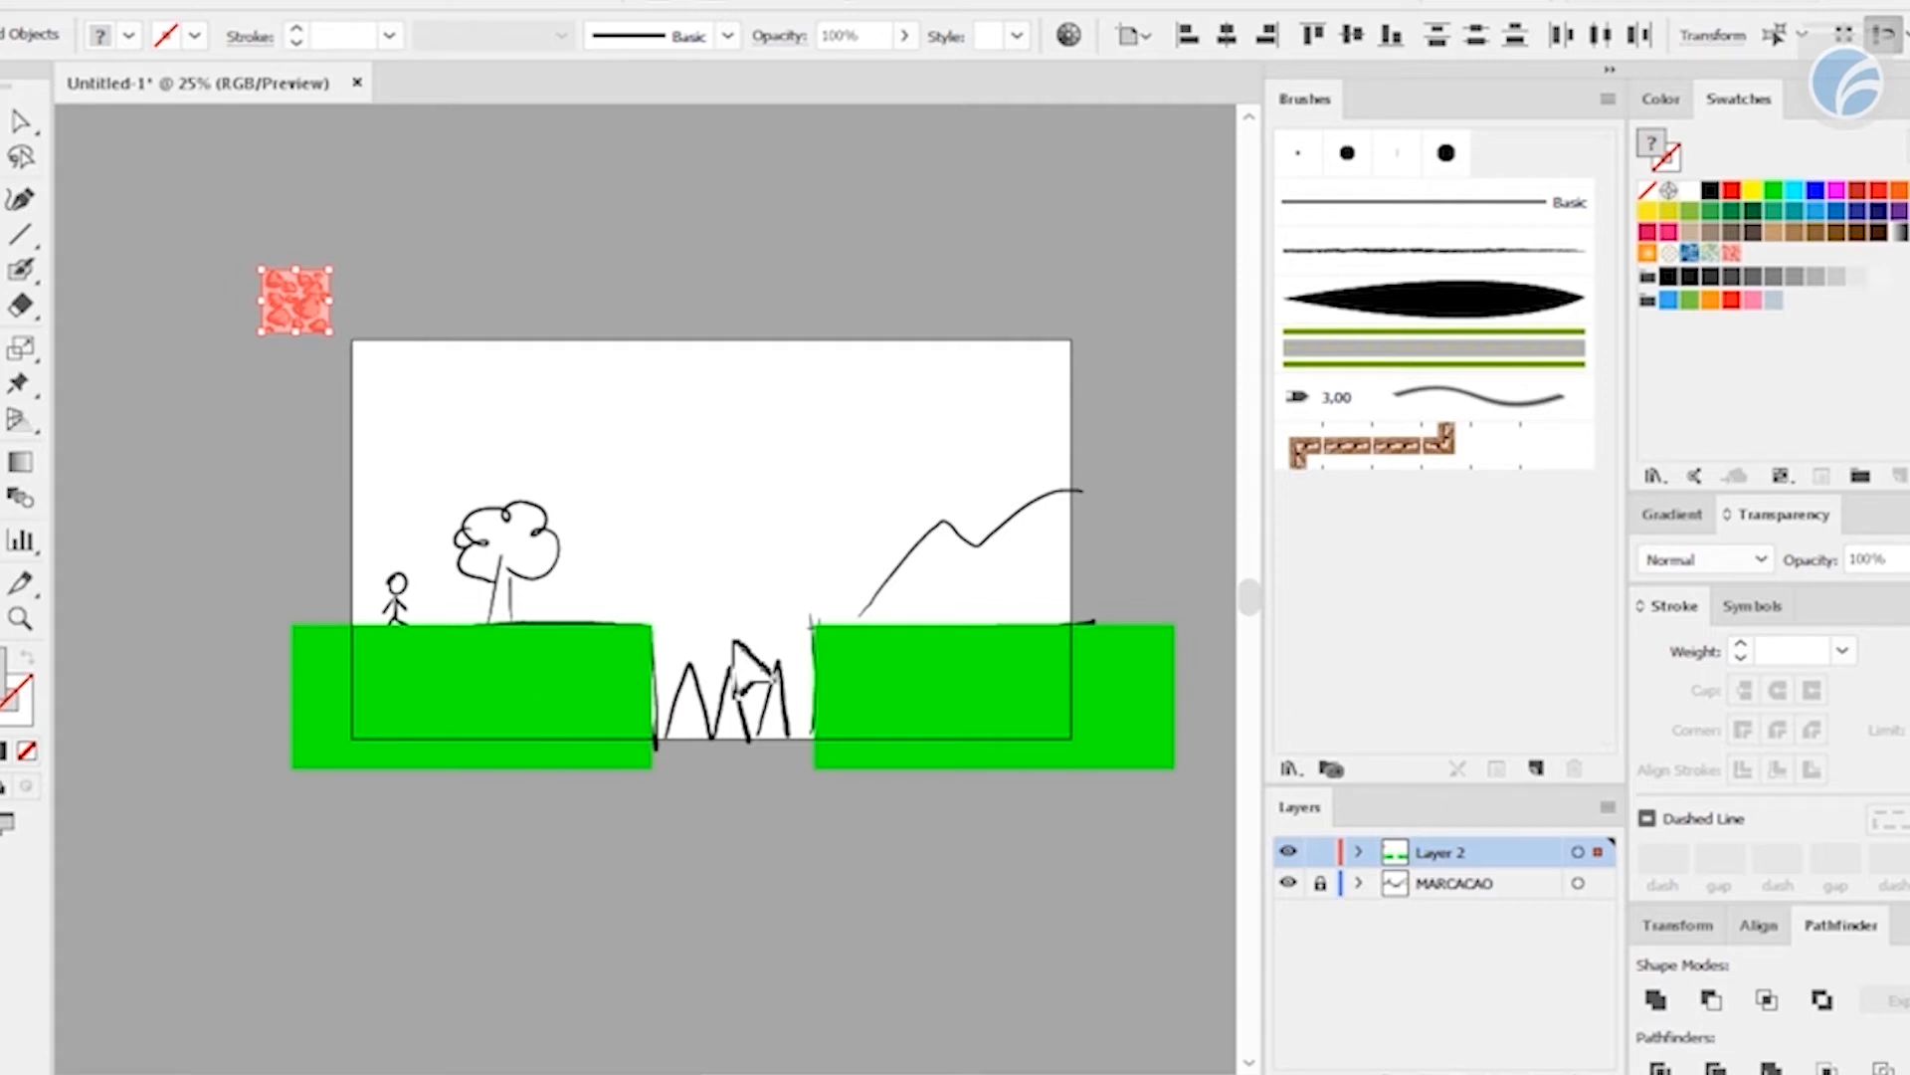
- Fill both green ground blocks with the pink stone pattern swatch and deselect them
left_click(546, 681)
left_click(875, 671, "shift")
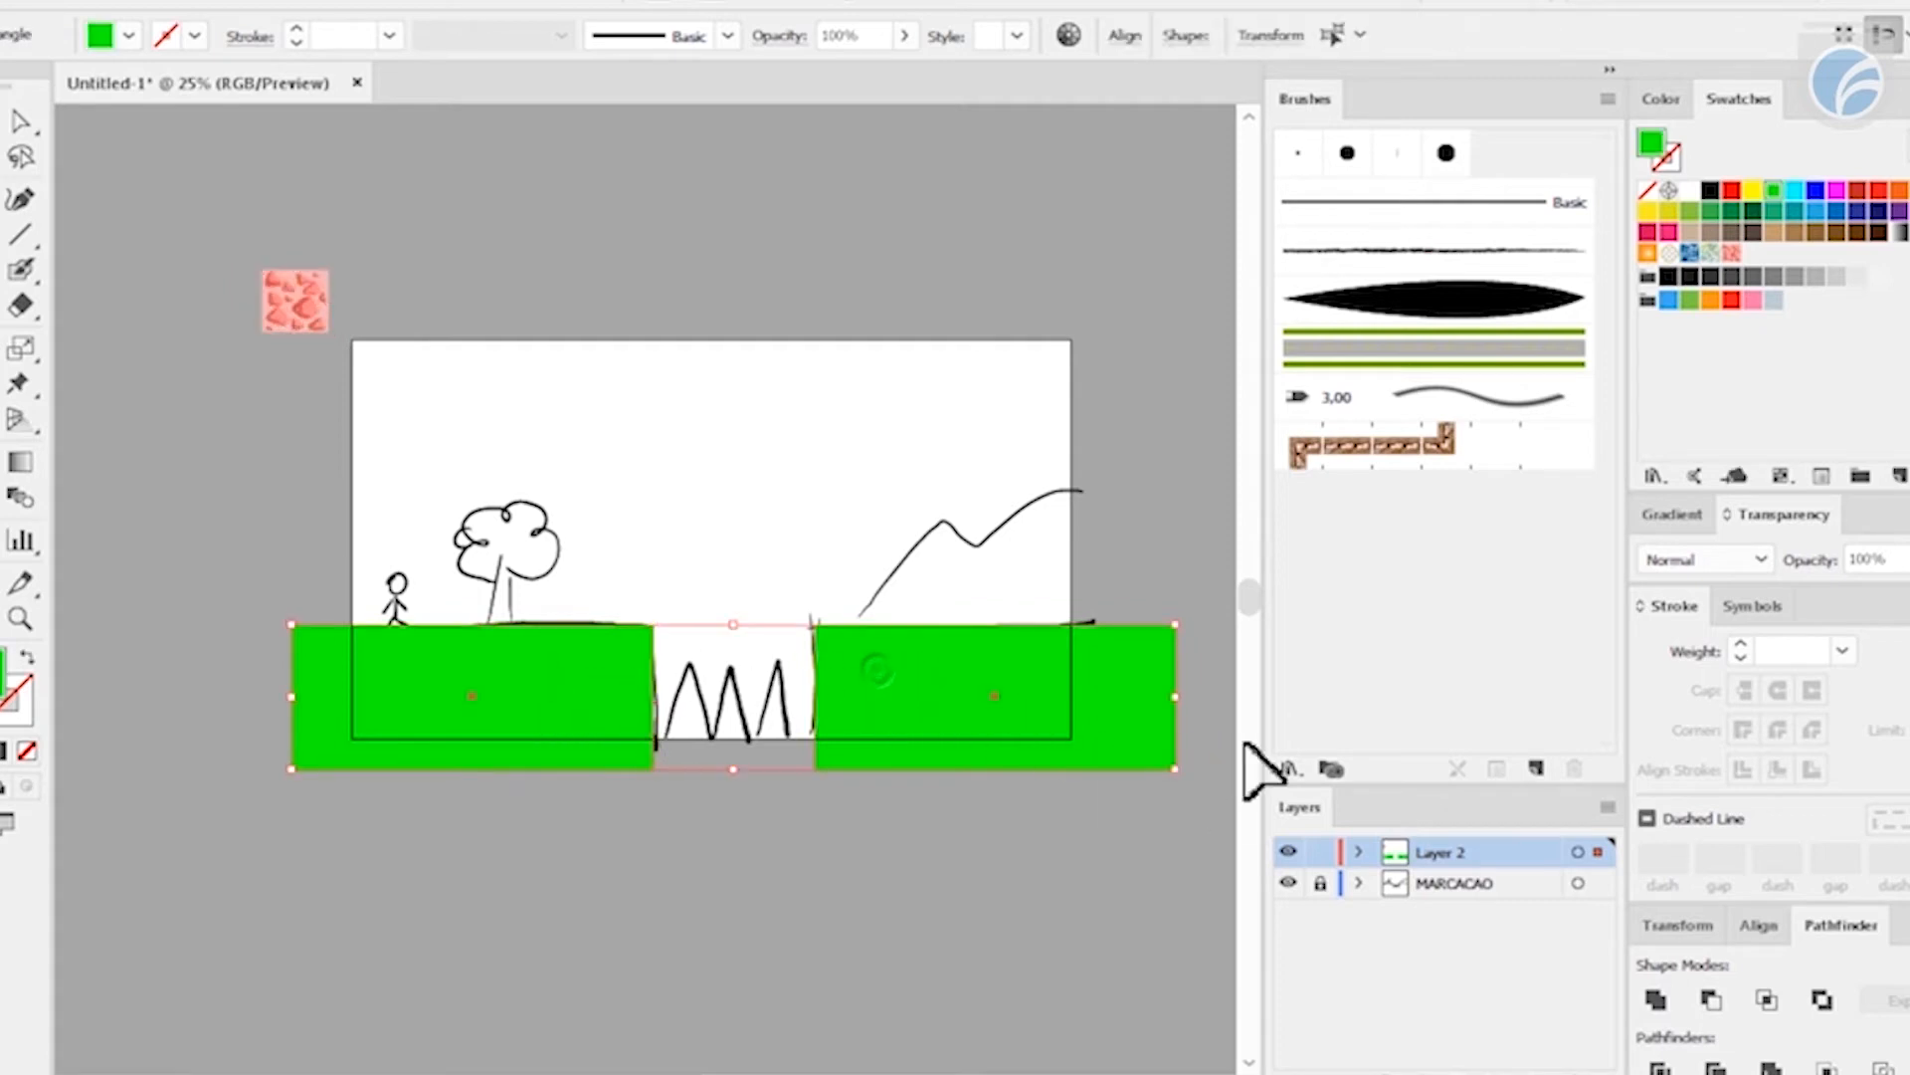
left_click(1732, 254)
left_click(871, 120)
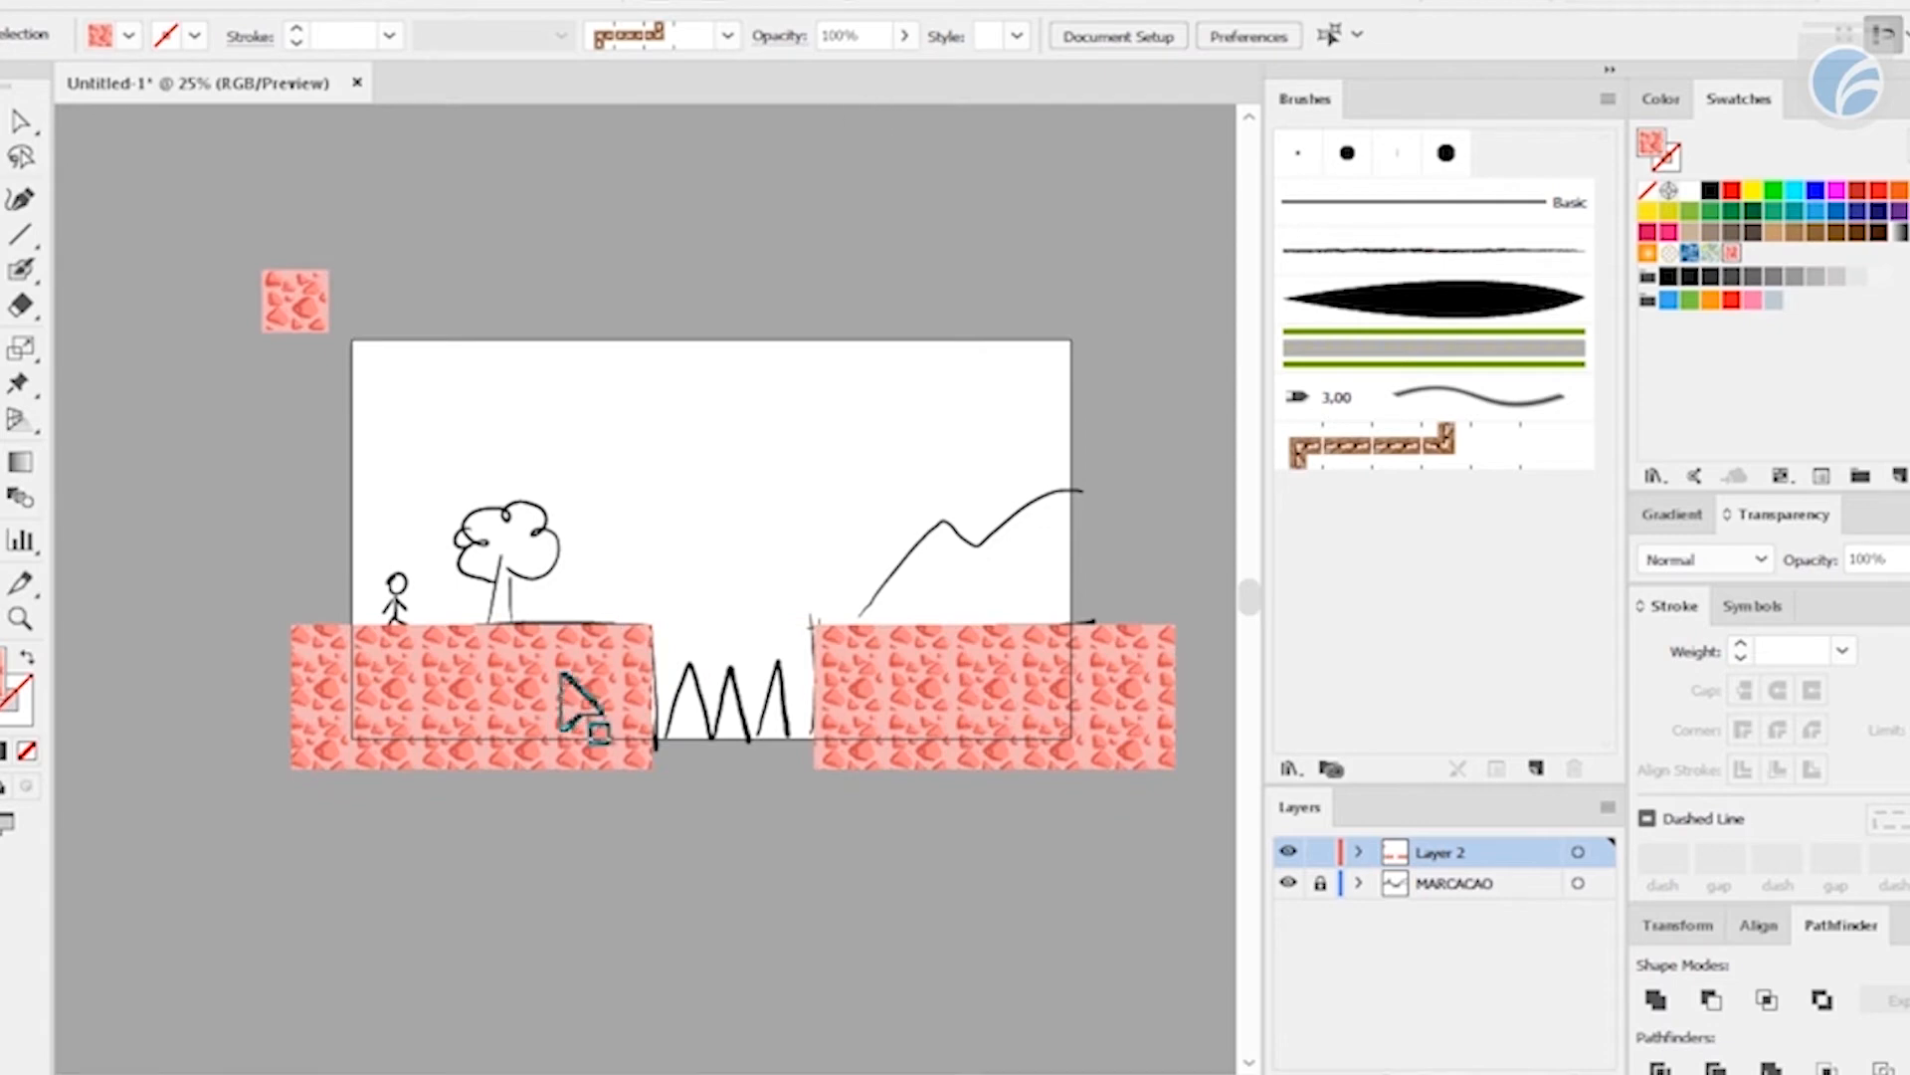
- Examine the stone pattern fill on the left ground block up close and from a distance
key("ctrl+plus")
key("ctrl+plus")
key("ctrl+plus")
left_click_drag(564, 668, 916, 467)
left_click_drag(1041, 500, 690, 584)
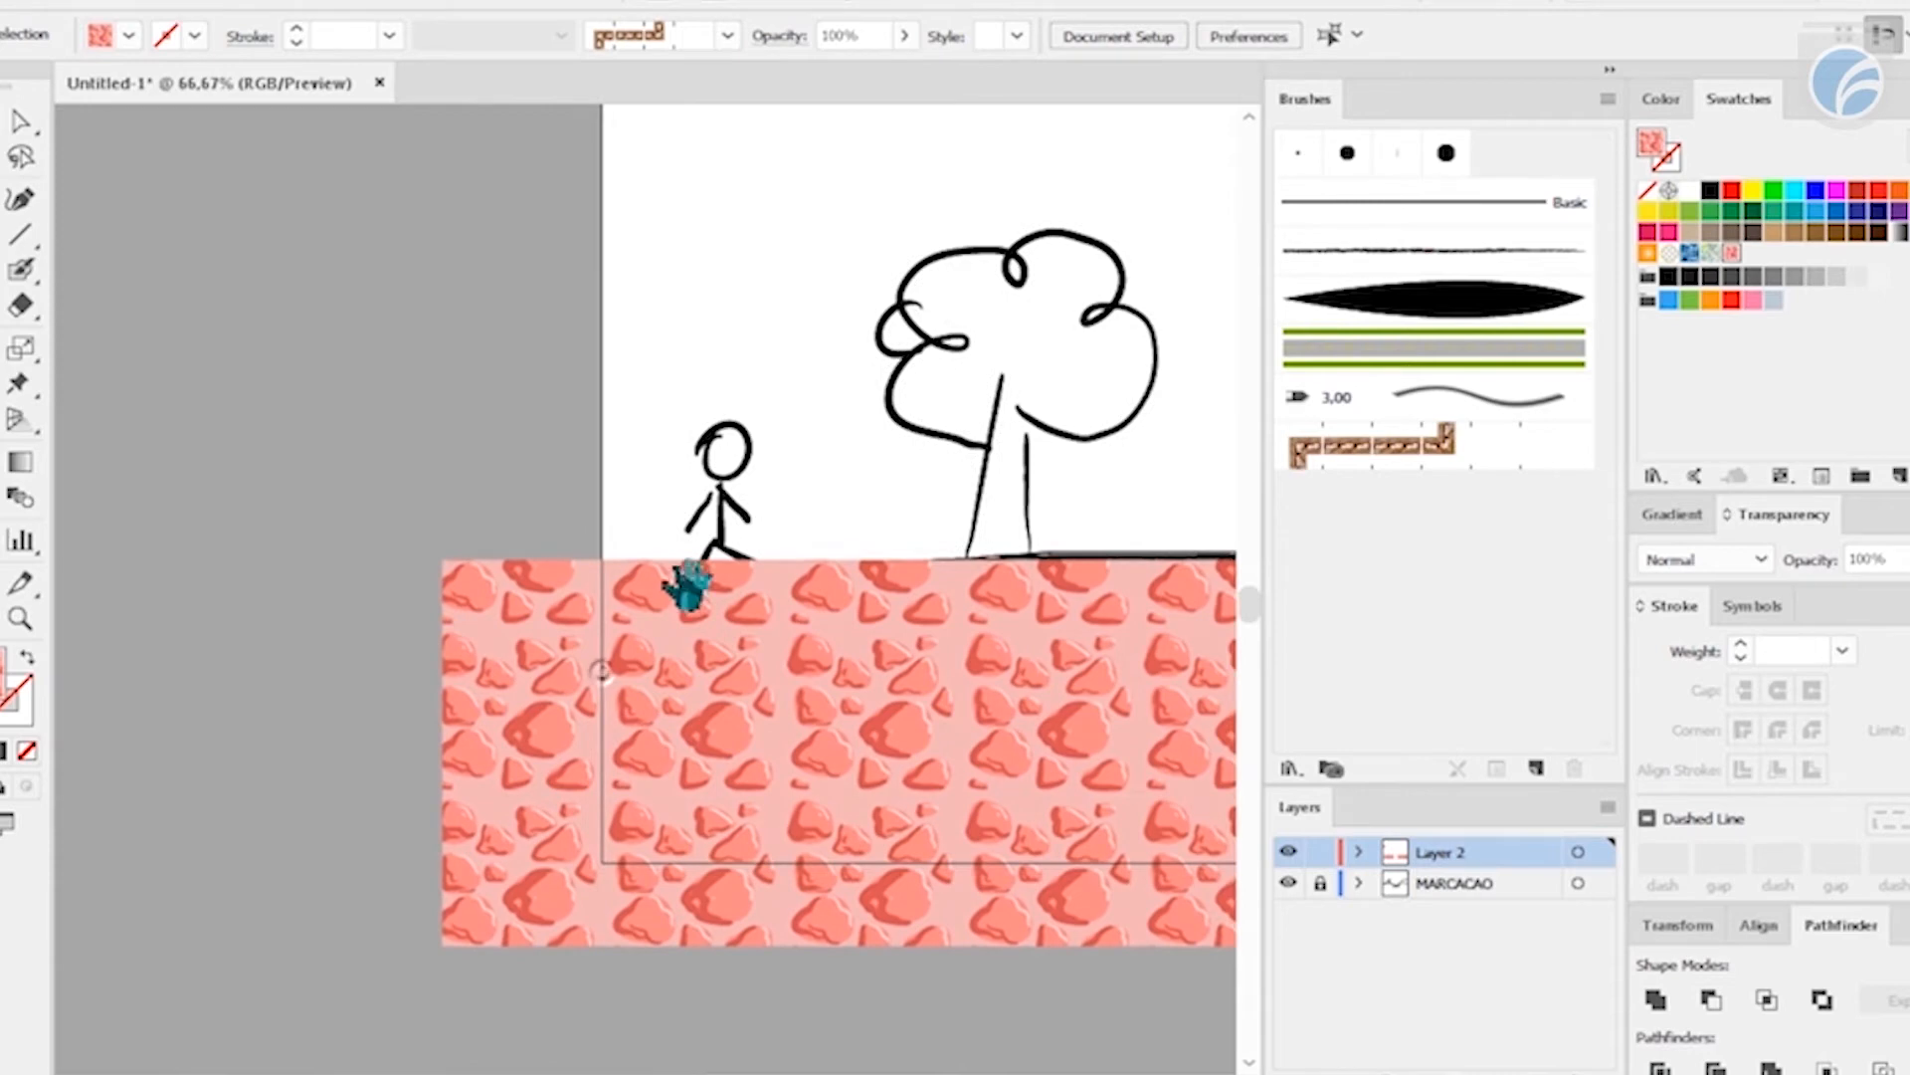
scroll(671, 607, "down", 2)
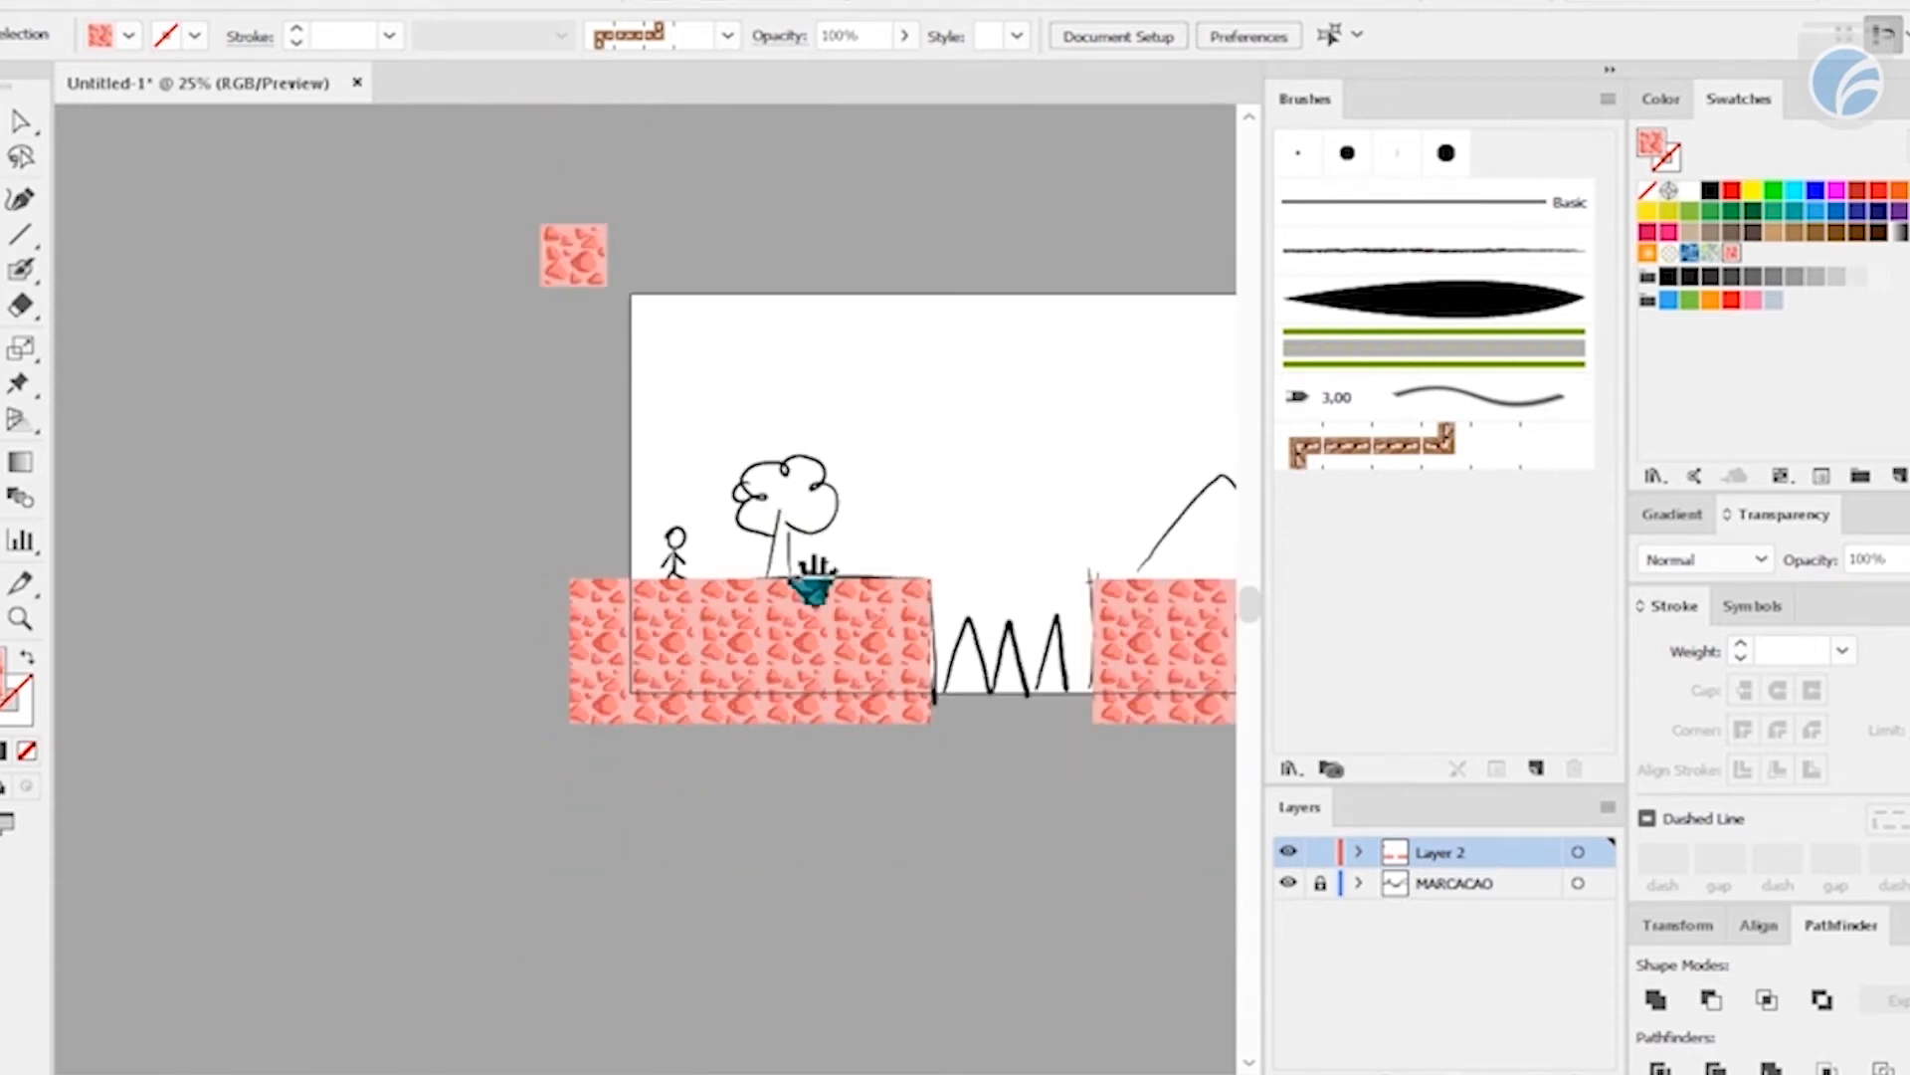
left_click_drag(813, 587, 669, 574)
scroll(724, 597, "up", 2)
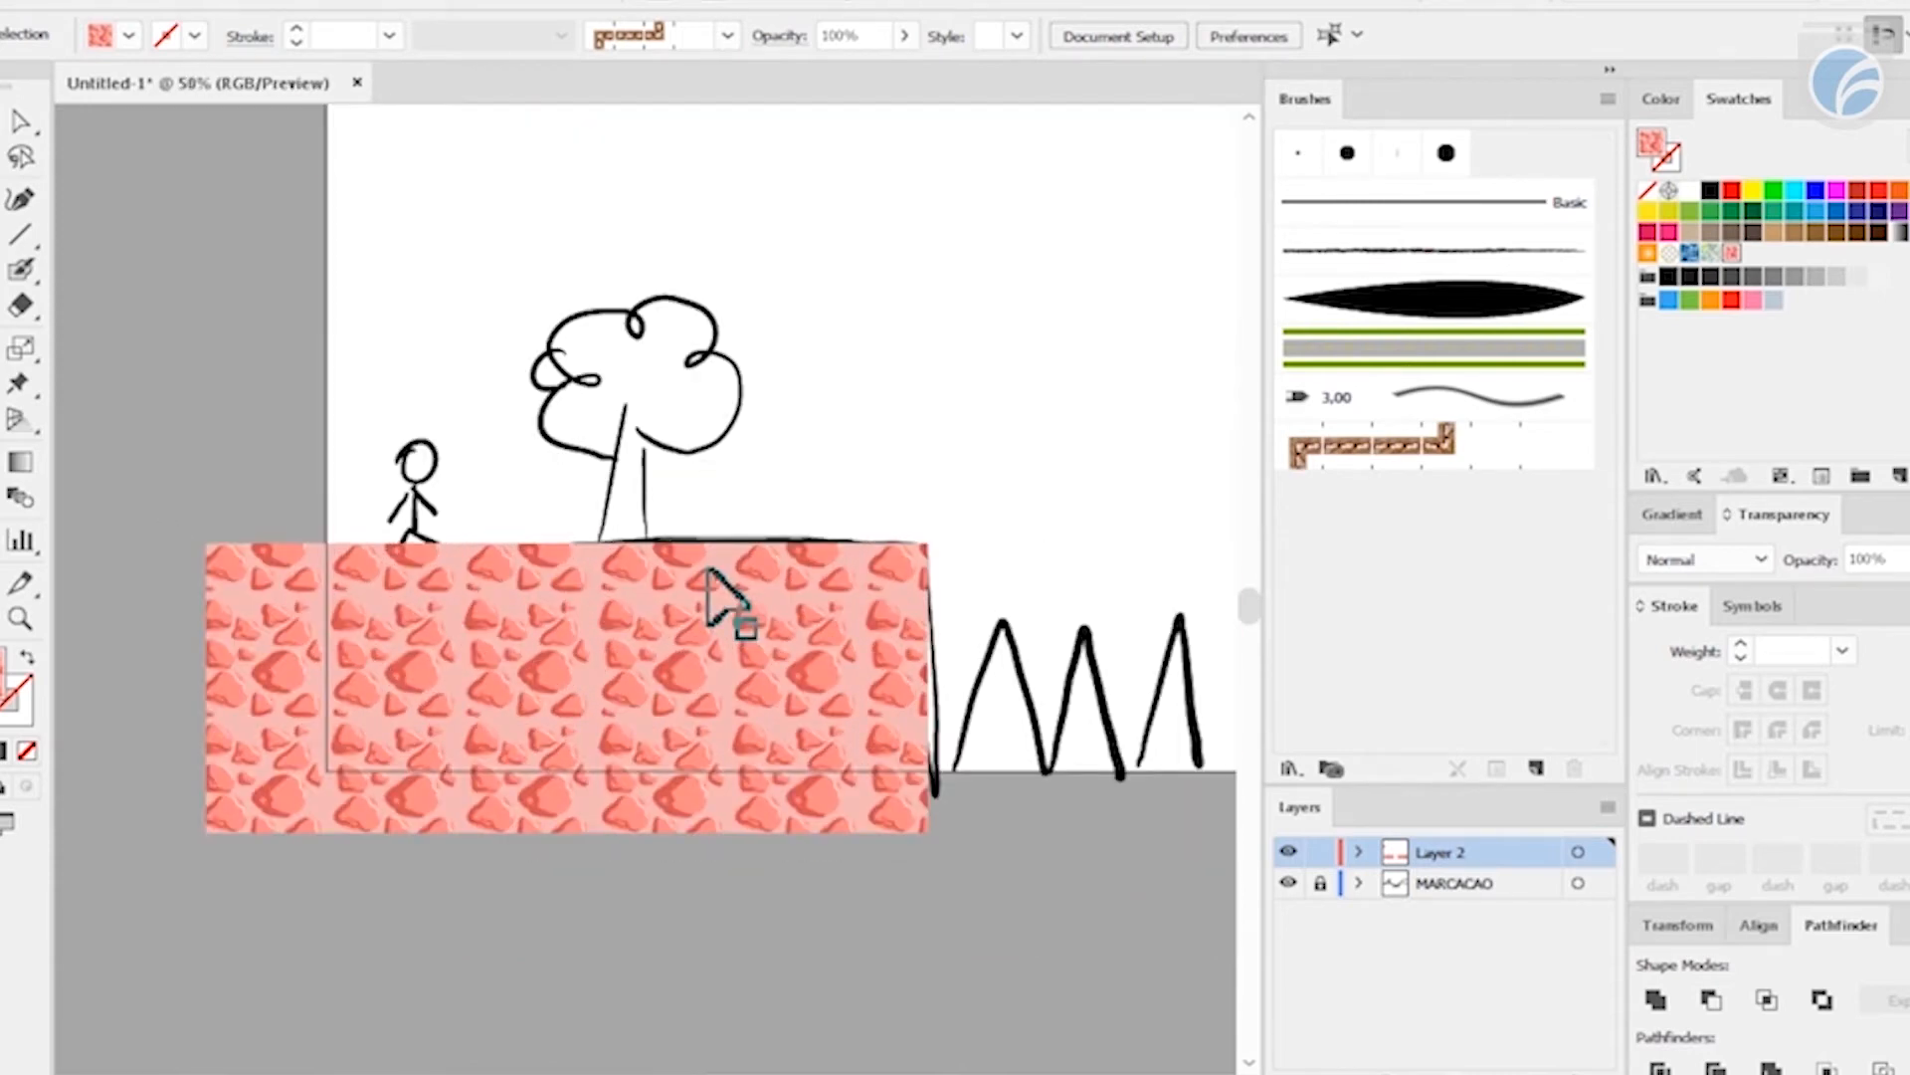
- Paint a jagged black grass line along the artboard's whole upper edge with the brush, using the default colours
left_click_drag(756, 466, 649, 704)
left_click_drag(776, 400, 547, 845)
left_click_drag(614, 597, 858, 523)
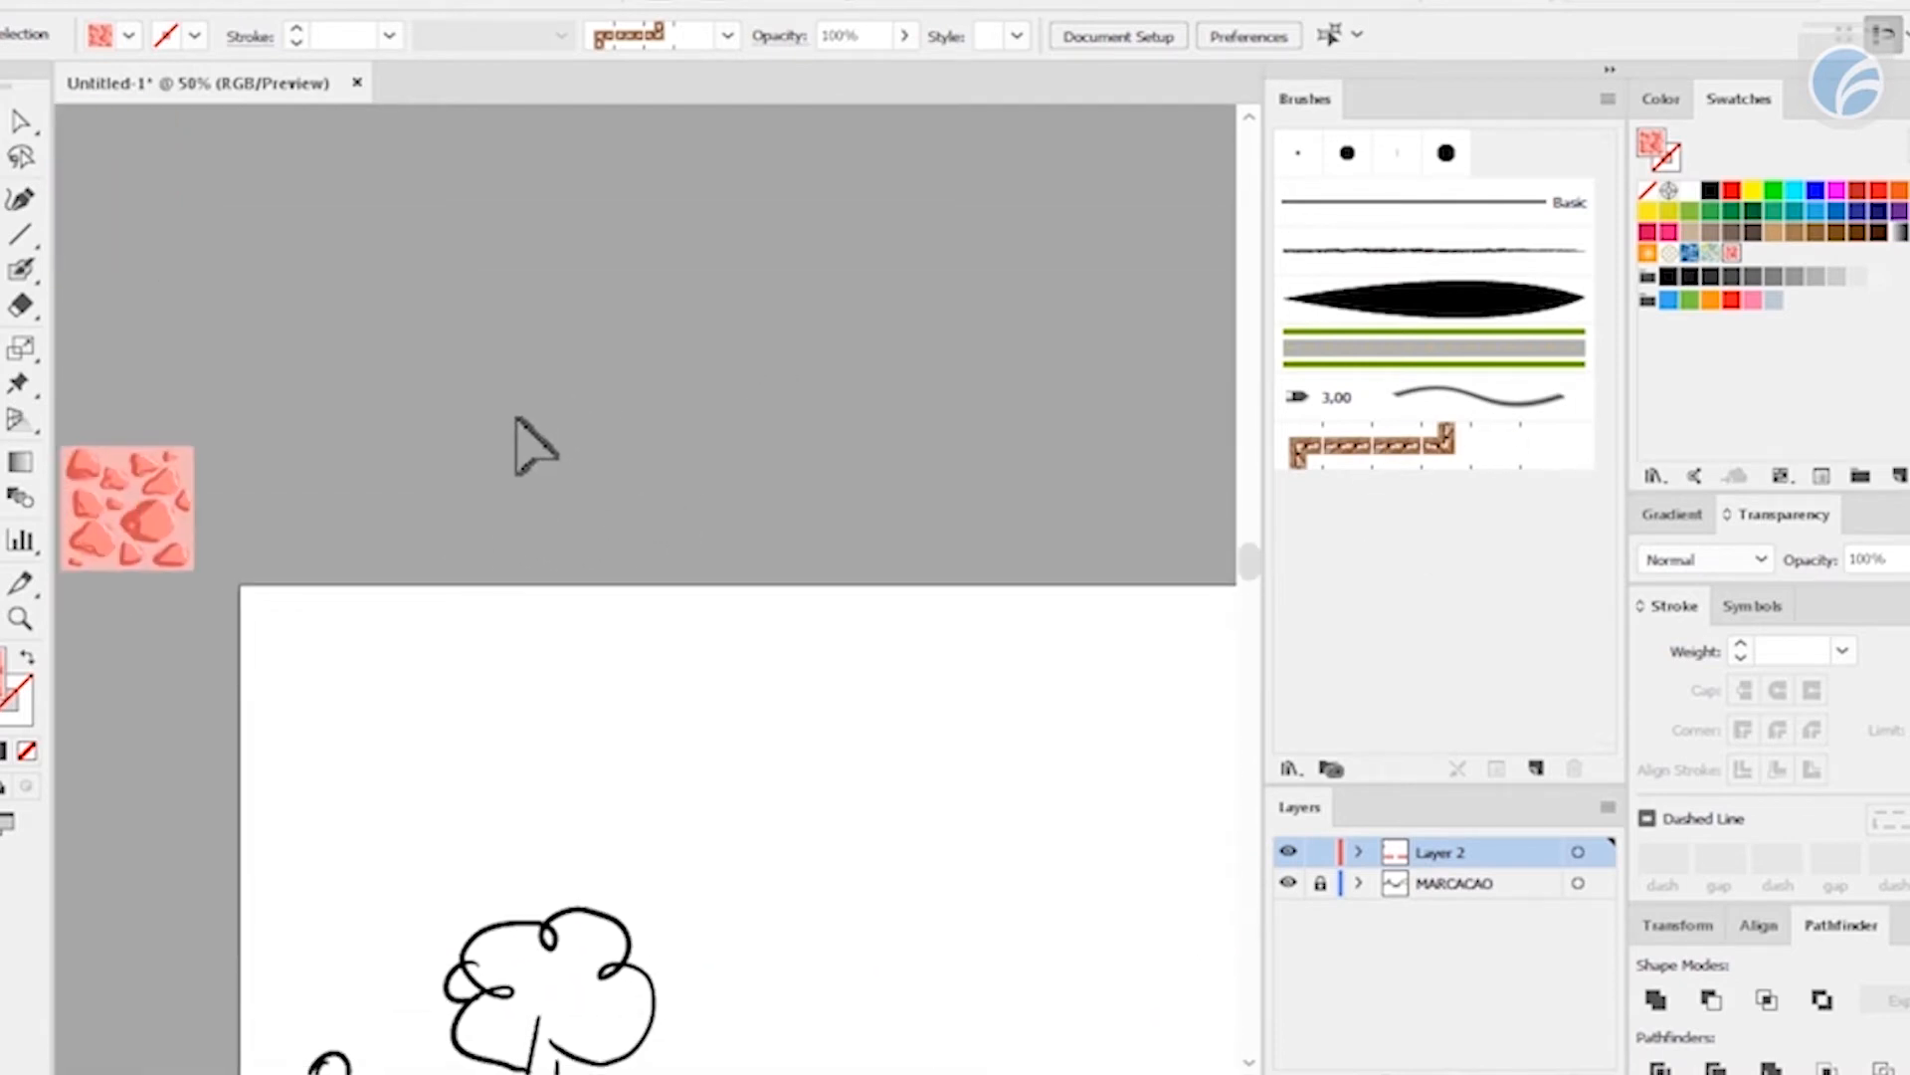
key("b")
key("d")
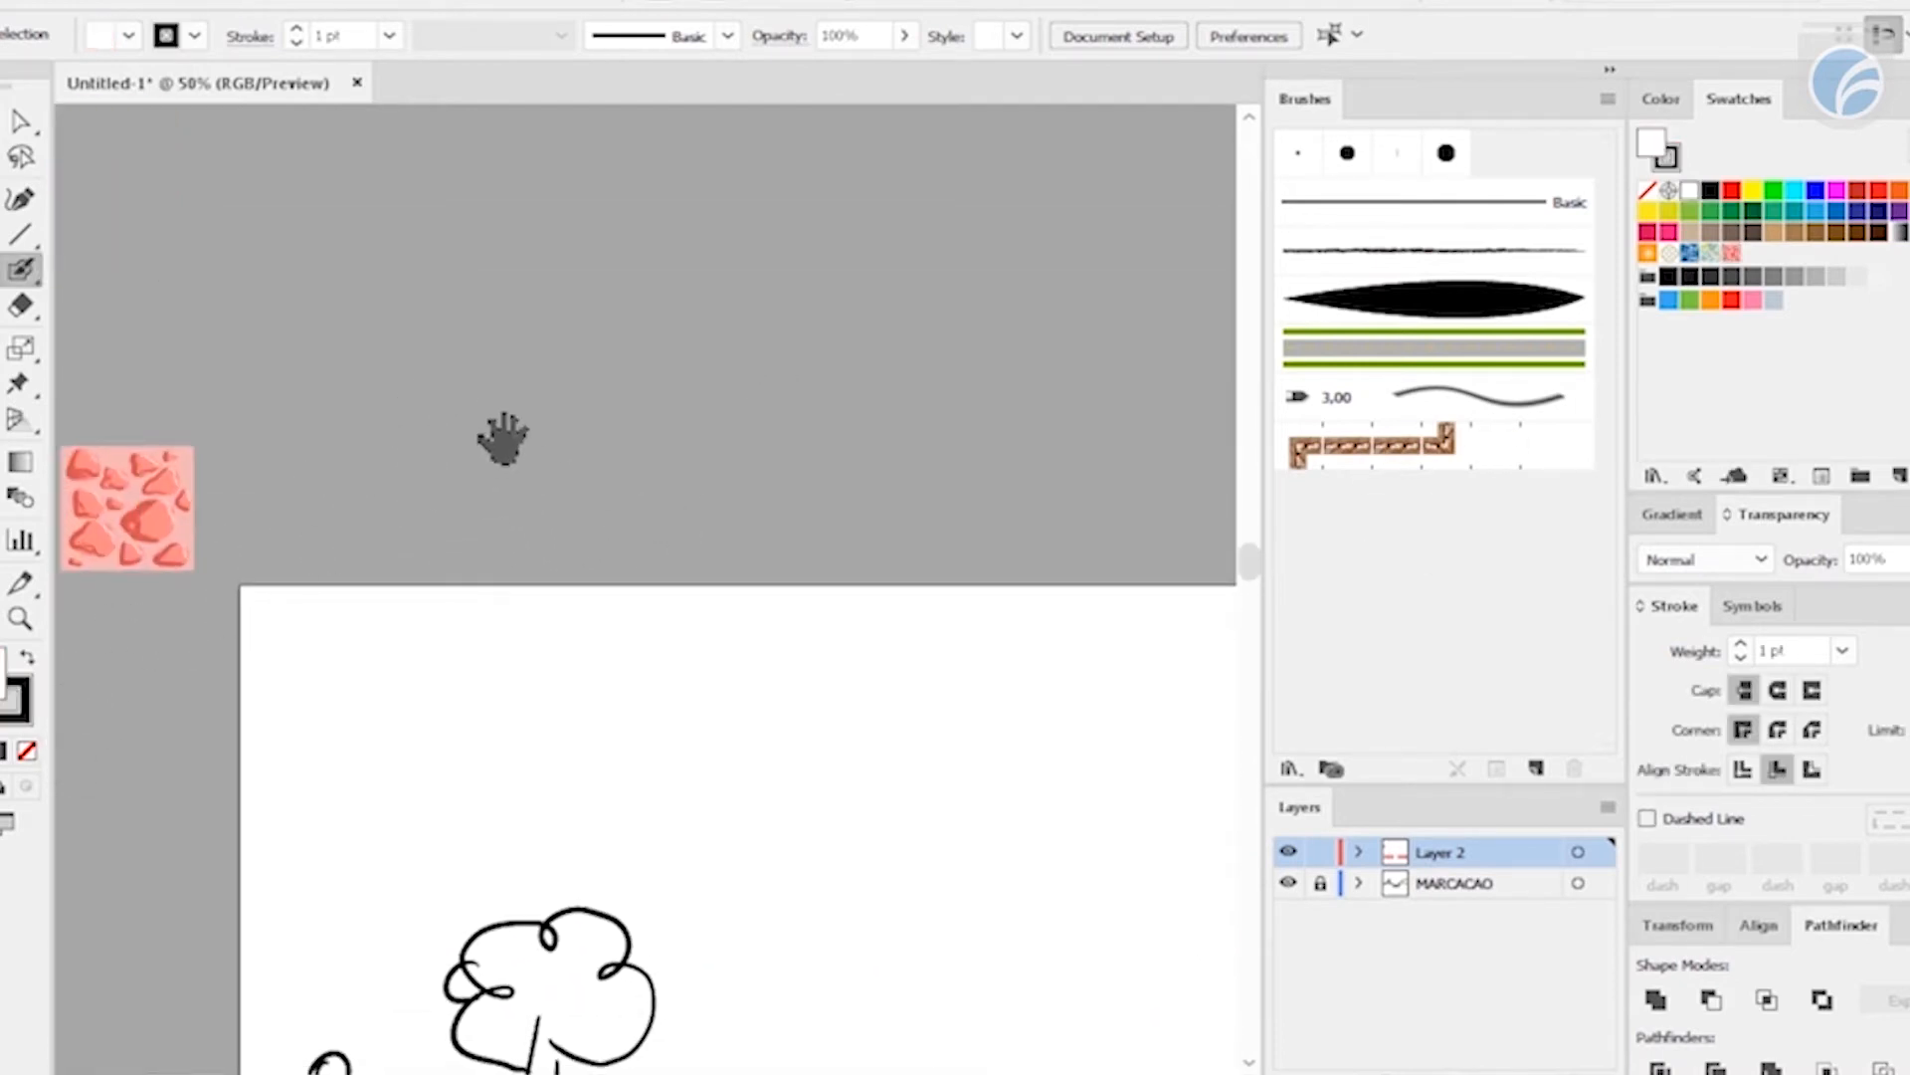
left_click_drag(503, 439, 306, 449)
left_click_drag(399, 531, 422, 458)
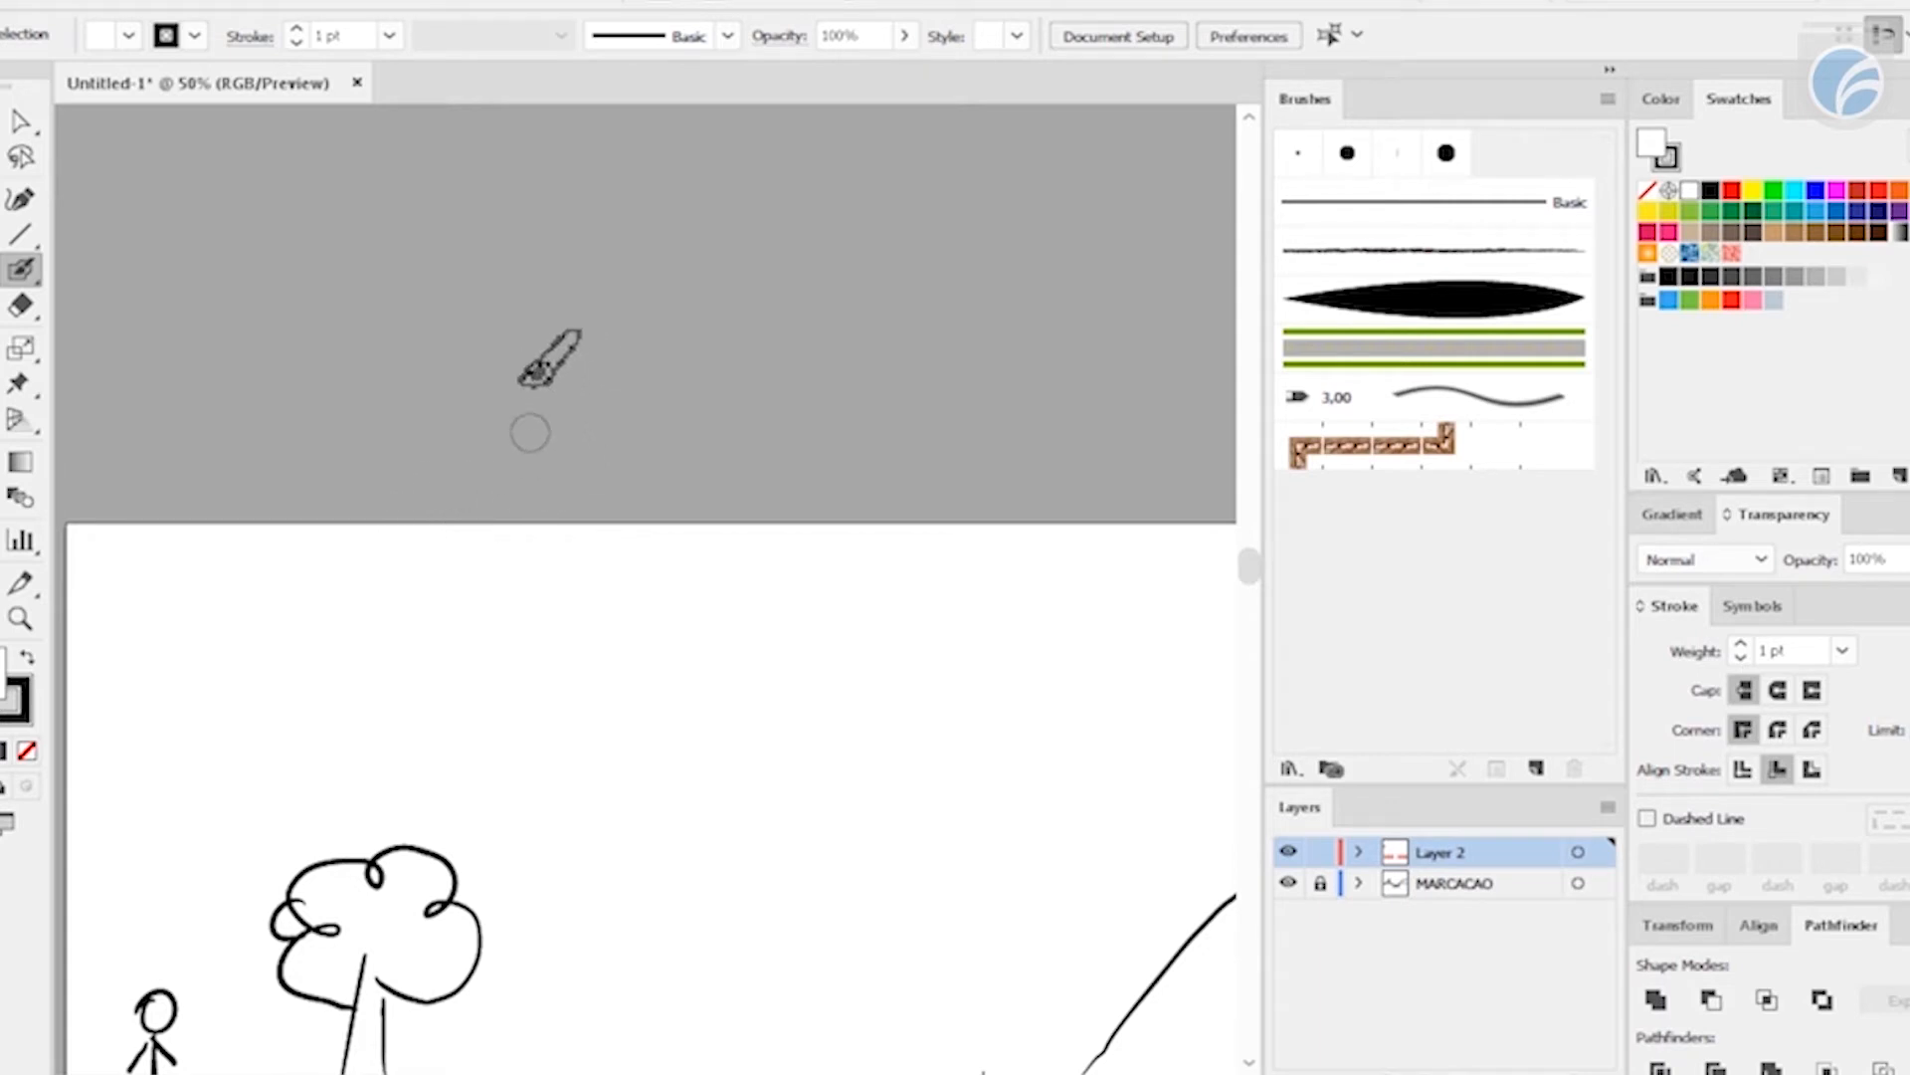
mouse_move(438, 508)
left_mouse_down()
mouse_move(383, 529)
mouse_move(477, 533)
mouse_move(455, 506)
mouse_move(480, 509)
left_mouse_up()
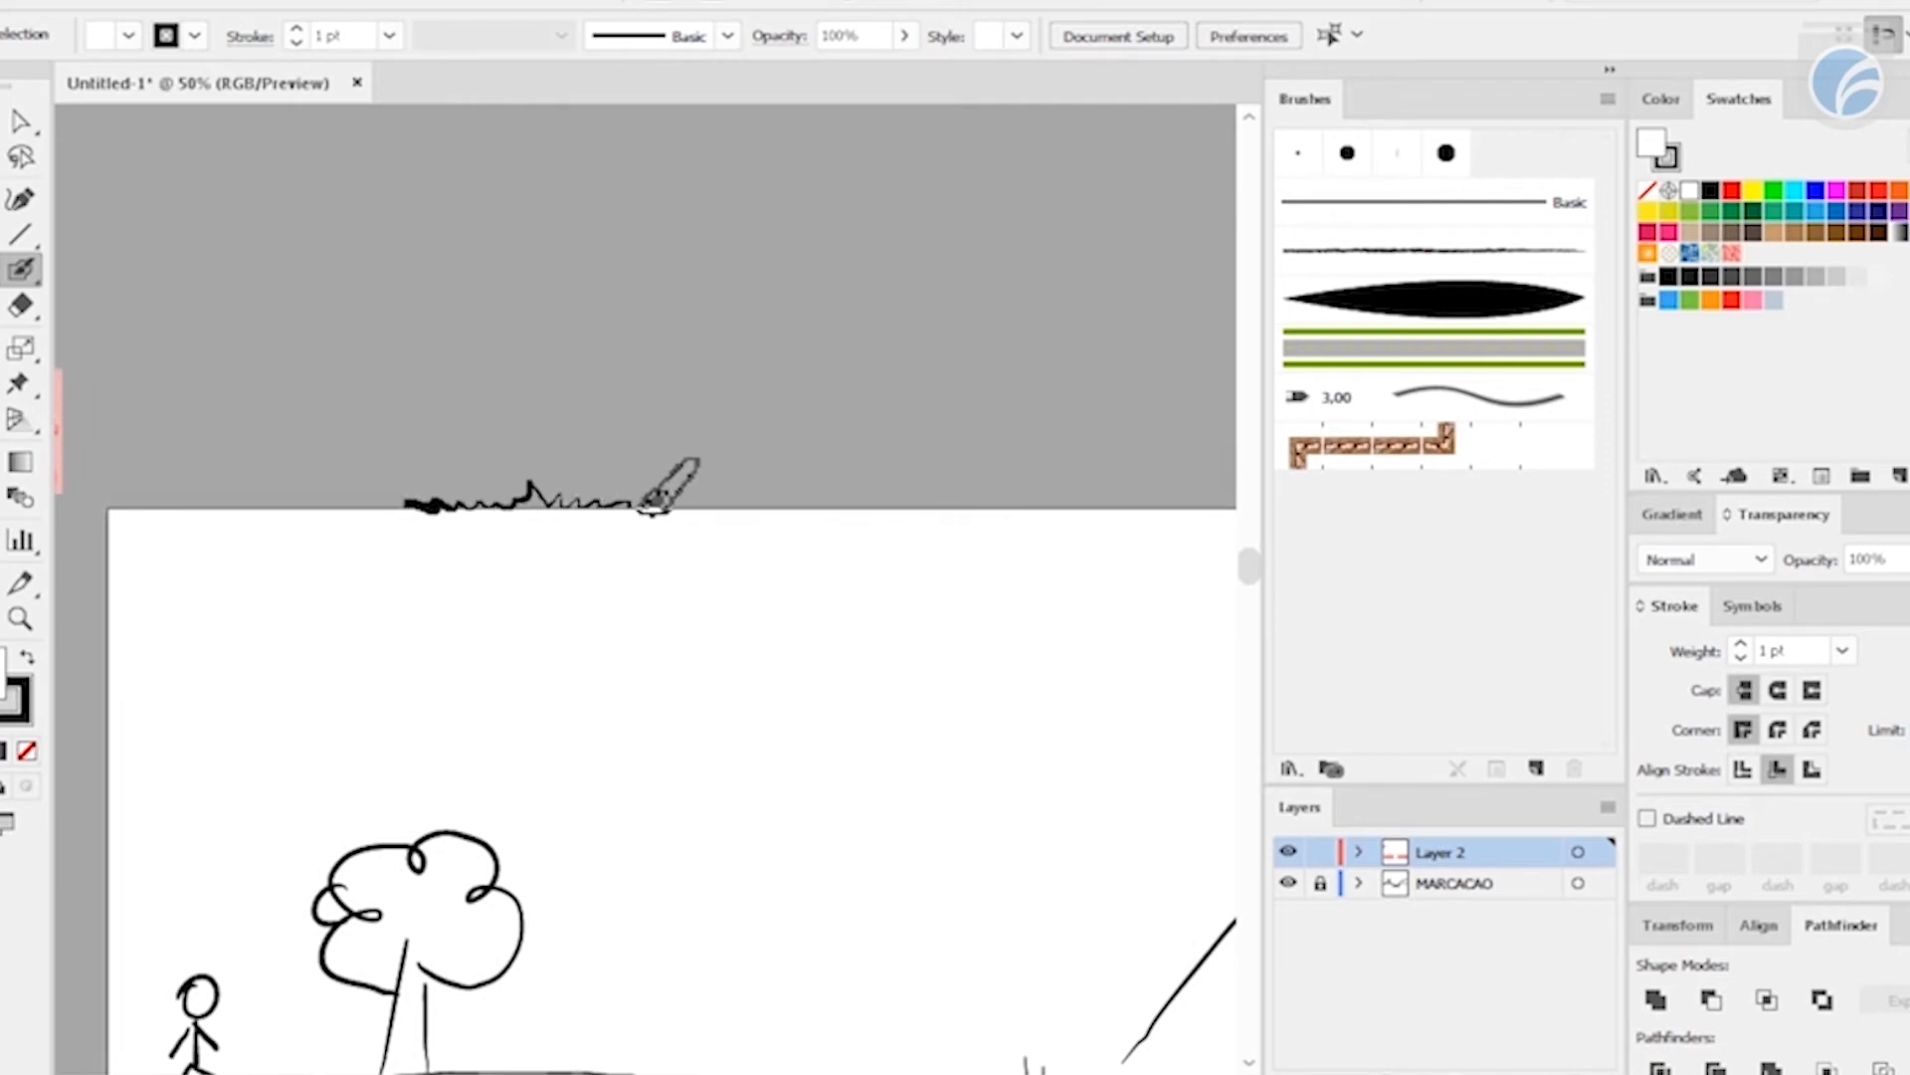
mouse_move(758, 495)
left_mouse_down()
mouse_move(912, 515)
mouse_move(796, 507)
mouse_move(1014, 506)
left_mouse_up()
left_click_drag(907, 595, 442, 670)
mouse_move(559, 576)
left_mouse_down()
mouse_move(606, 562)
mouse_move(687, 581)
mouse_move(982, 577)
mouse_move(913, 579)
mouse_move(1000, 585)
left_mouse_up()
left_click_drag(781, 564, 1259, 558)
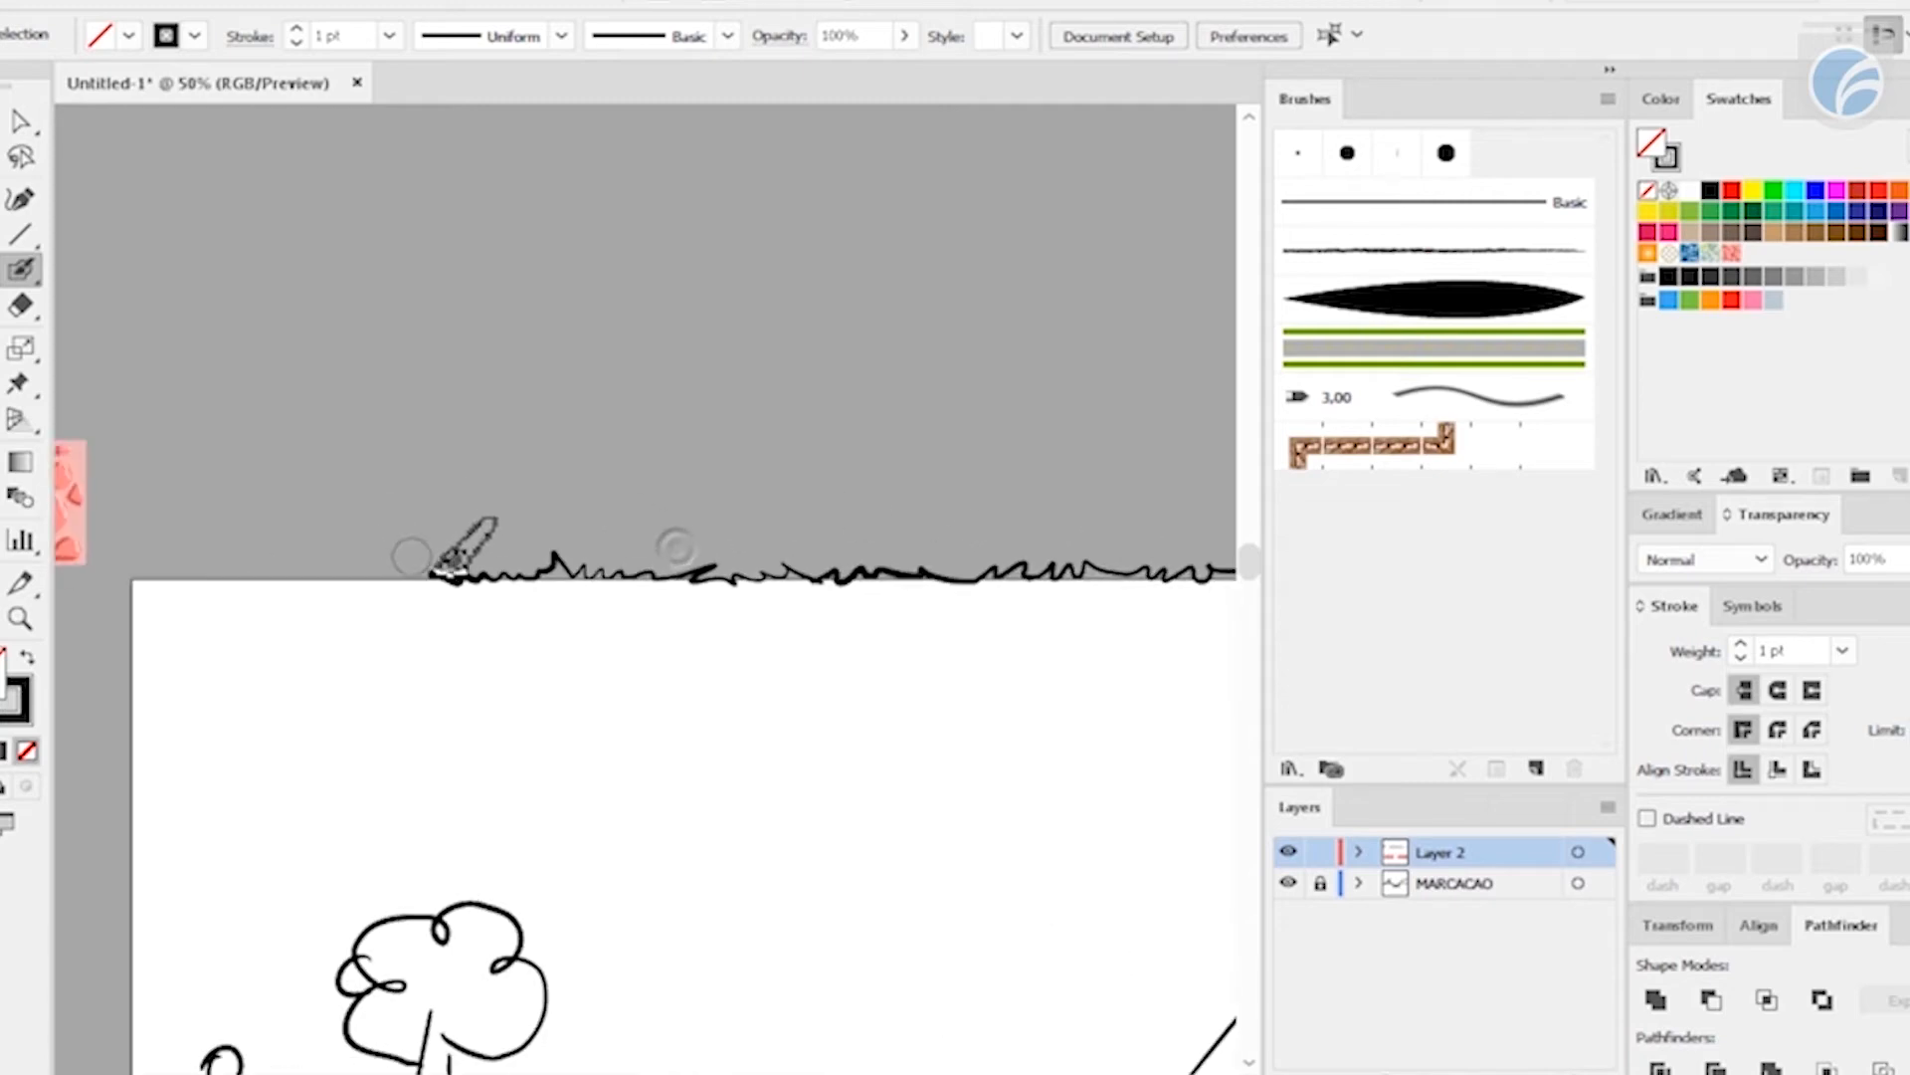
mouse_move(376, 585)
left_mouse_down()
mouse_move(292, 565)
mouse_move(202, 575)
left_mouse_up()
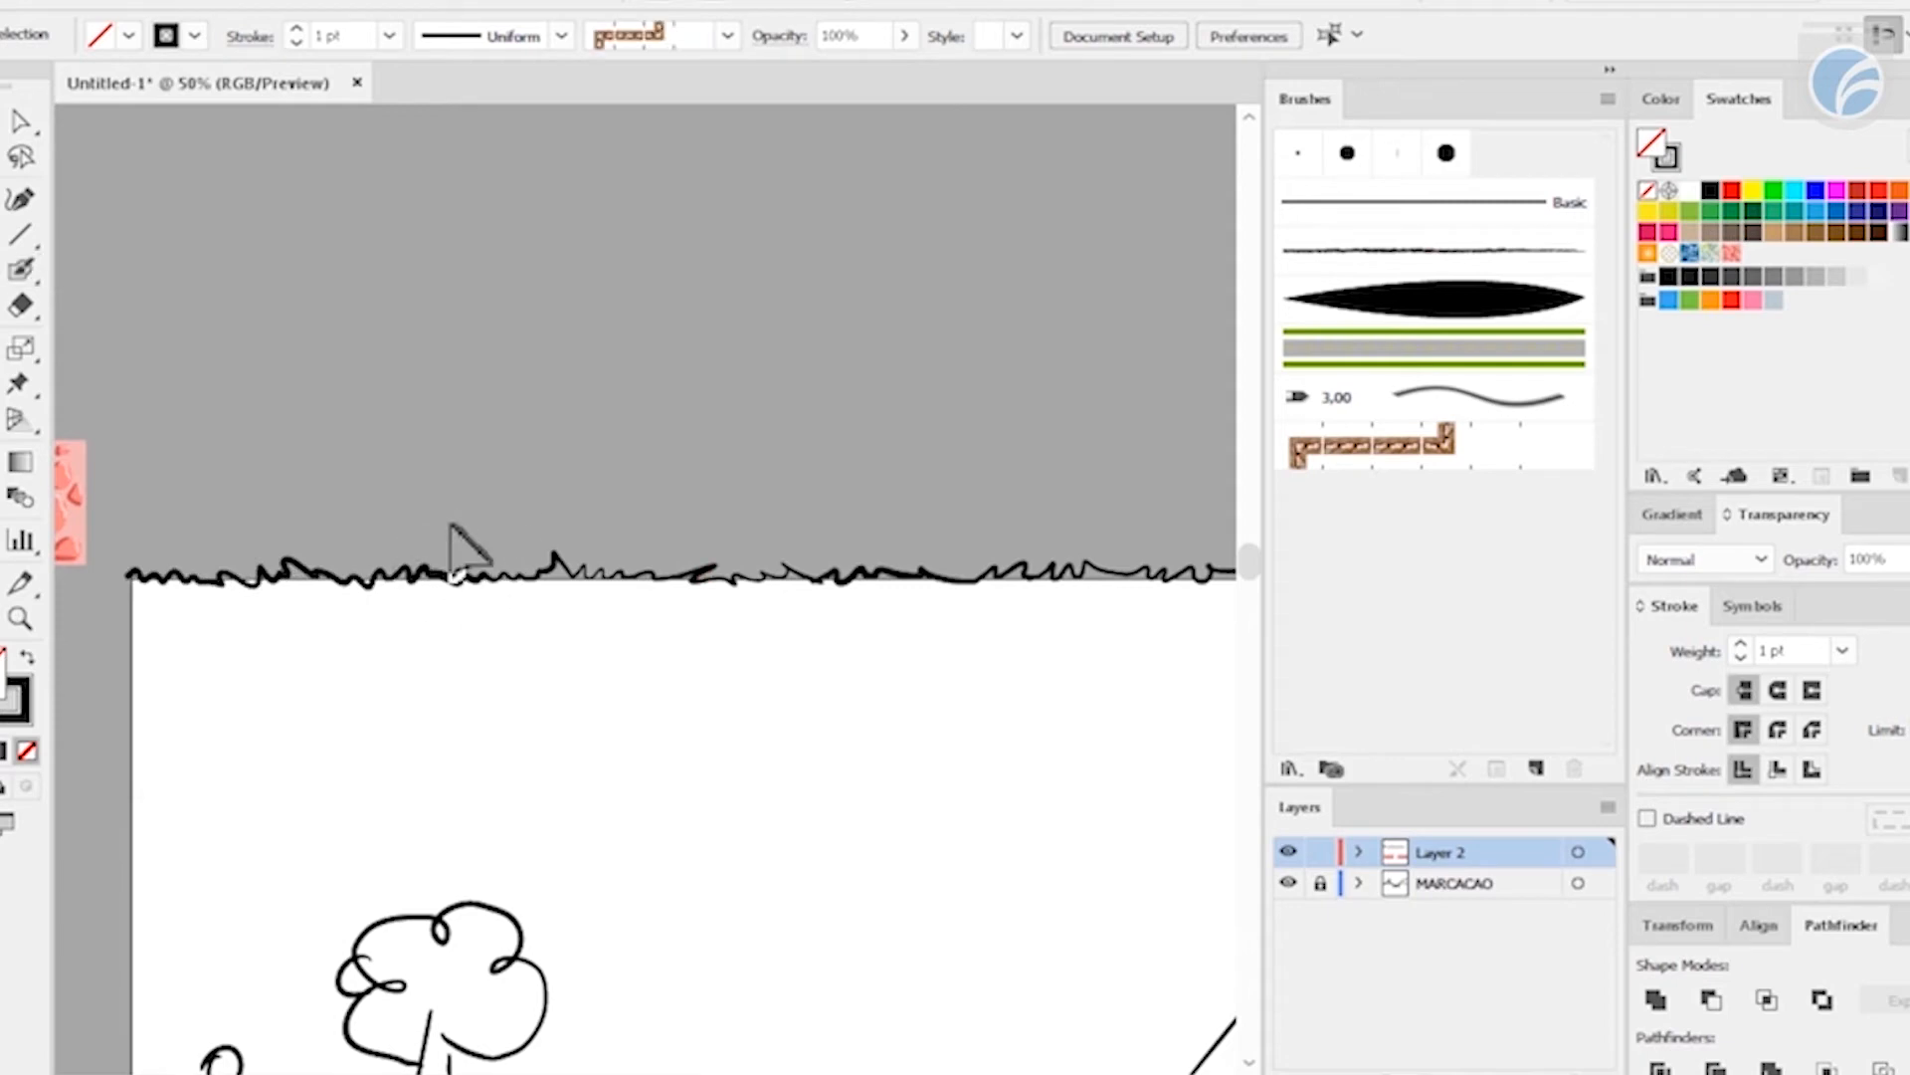
- Create a new Art Brush from all the black grass strokes, keeping the default brush options
key("ctrl+minus")
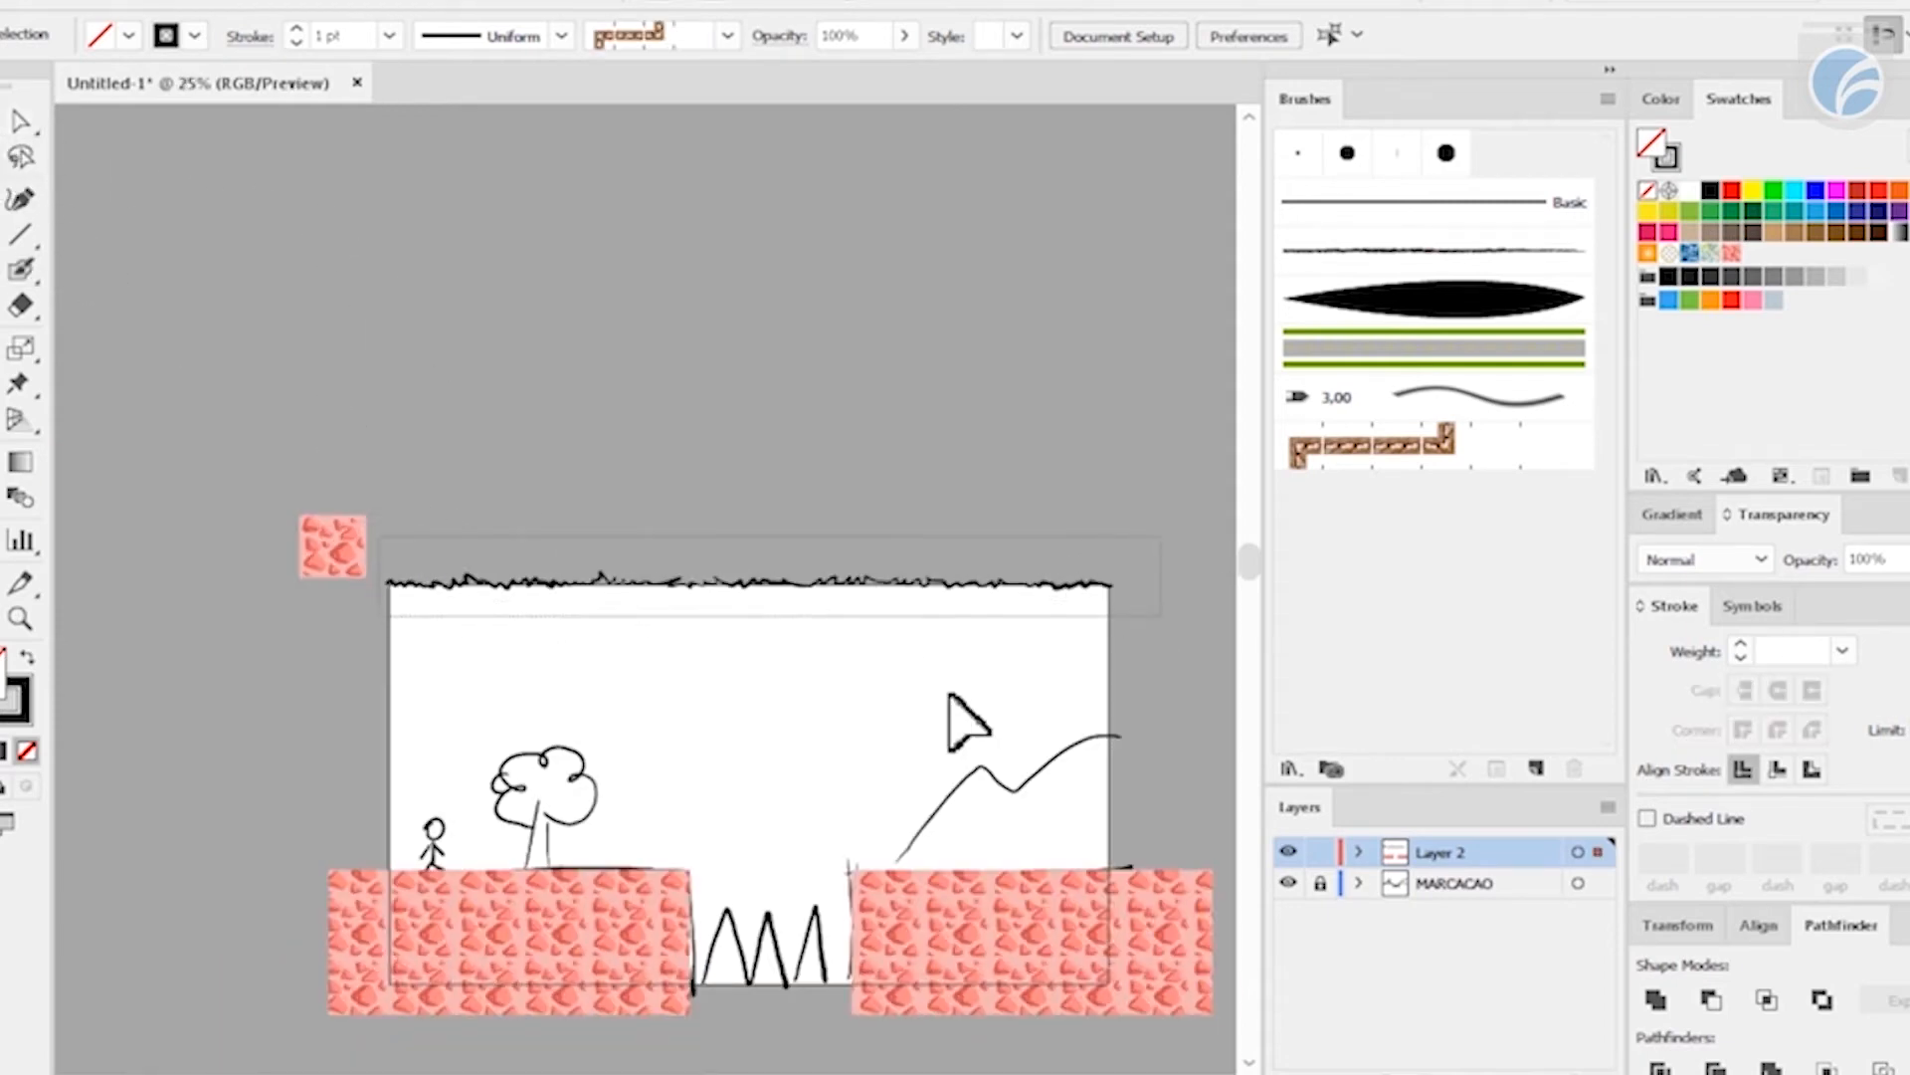
left_click(668, 585)
mouse_move(669, 585)
left_mouse_down()
mouse_move(1381, 611)
mouse_move(1418, 547)
mouse_move(1557, 438)
left_mouse_up()
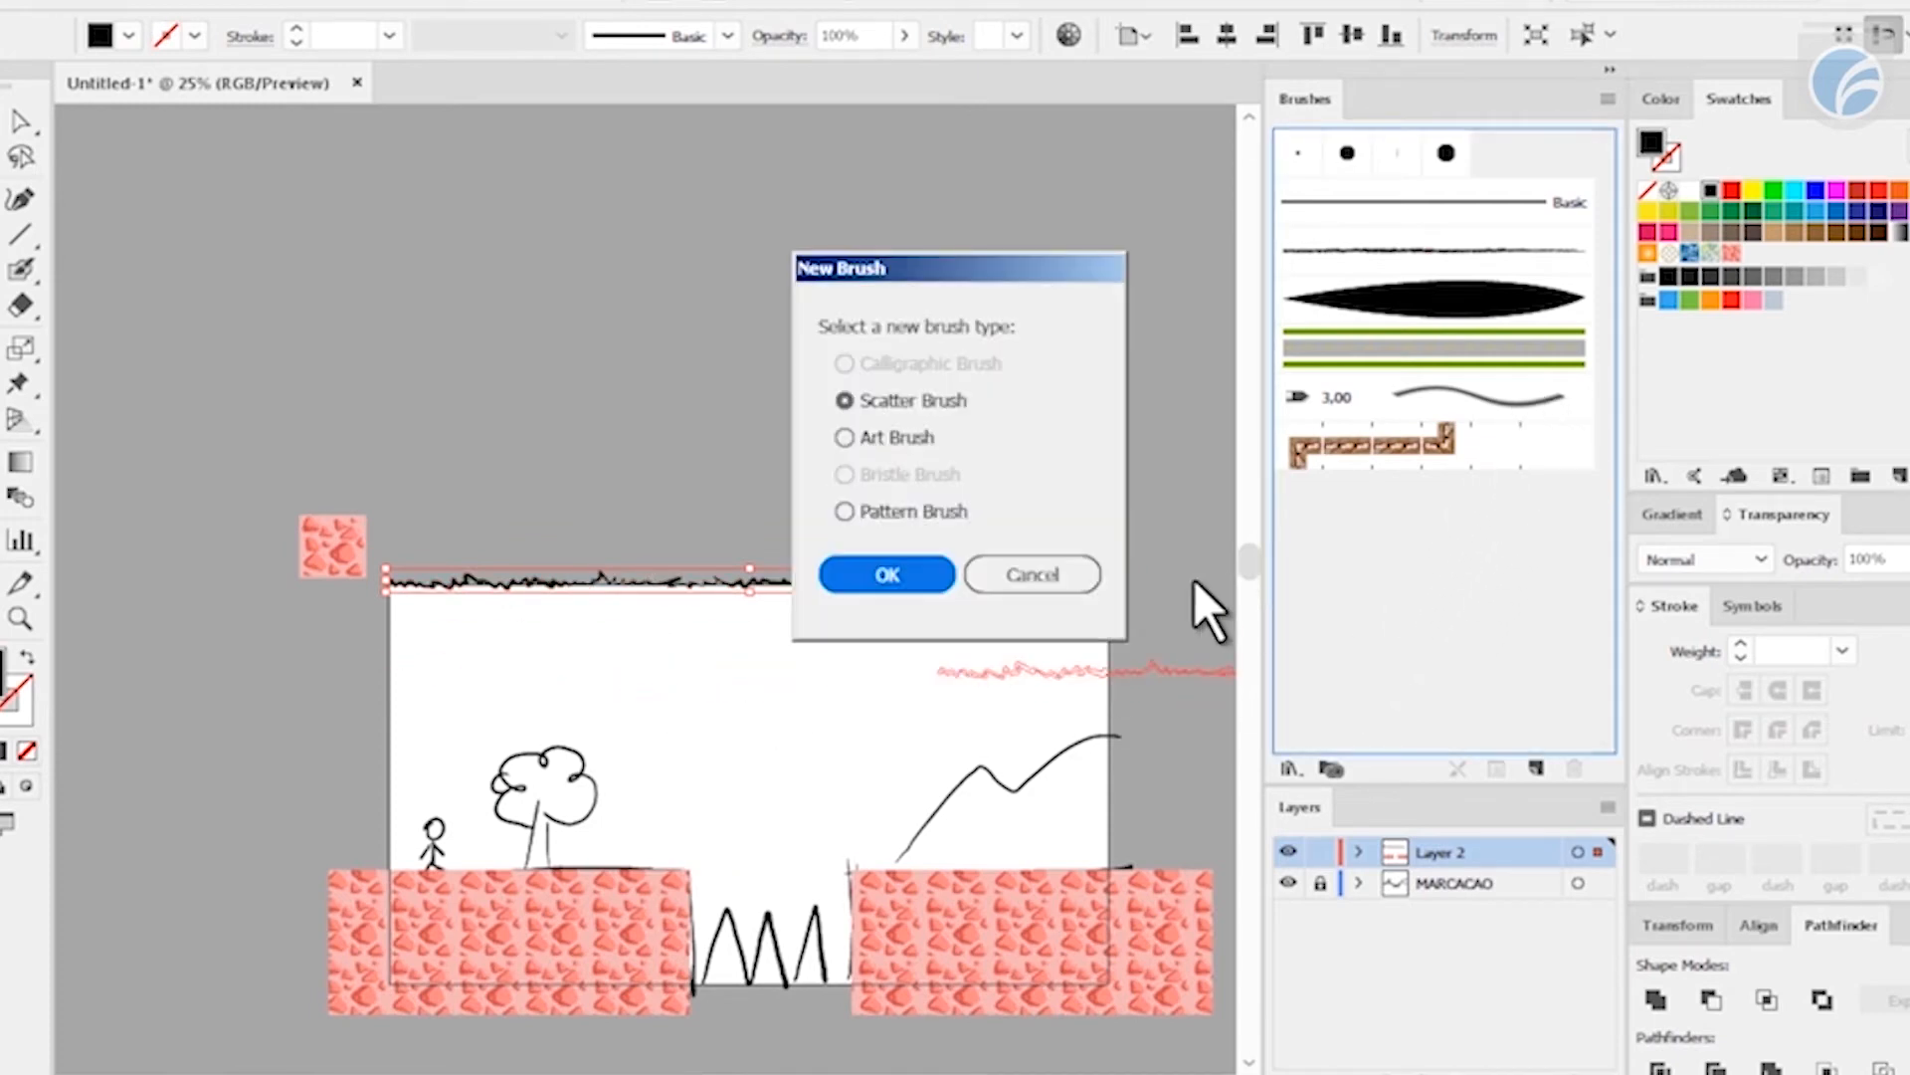
left_click(845, 438)
left_click(903, 577)
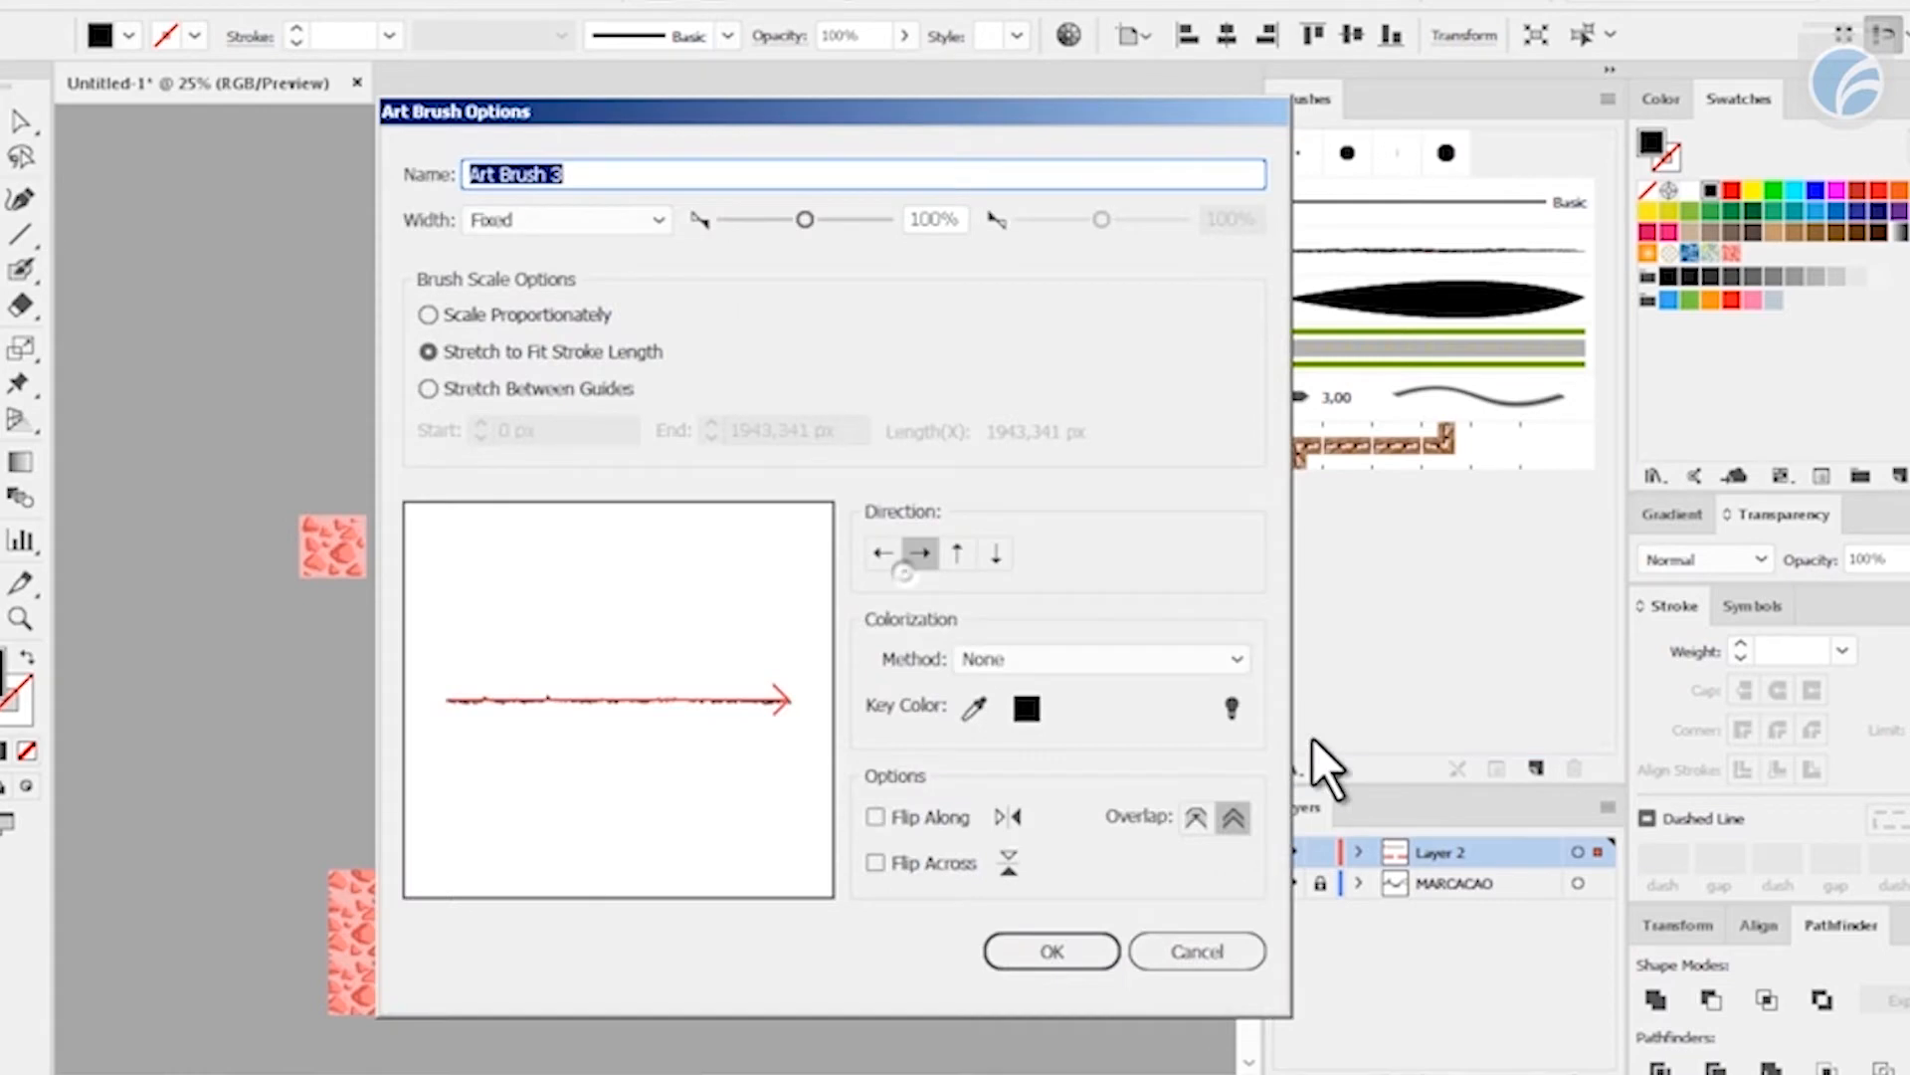
left_click(1073, 940)
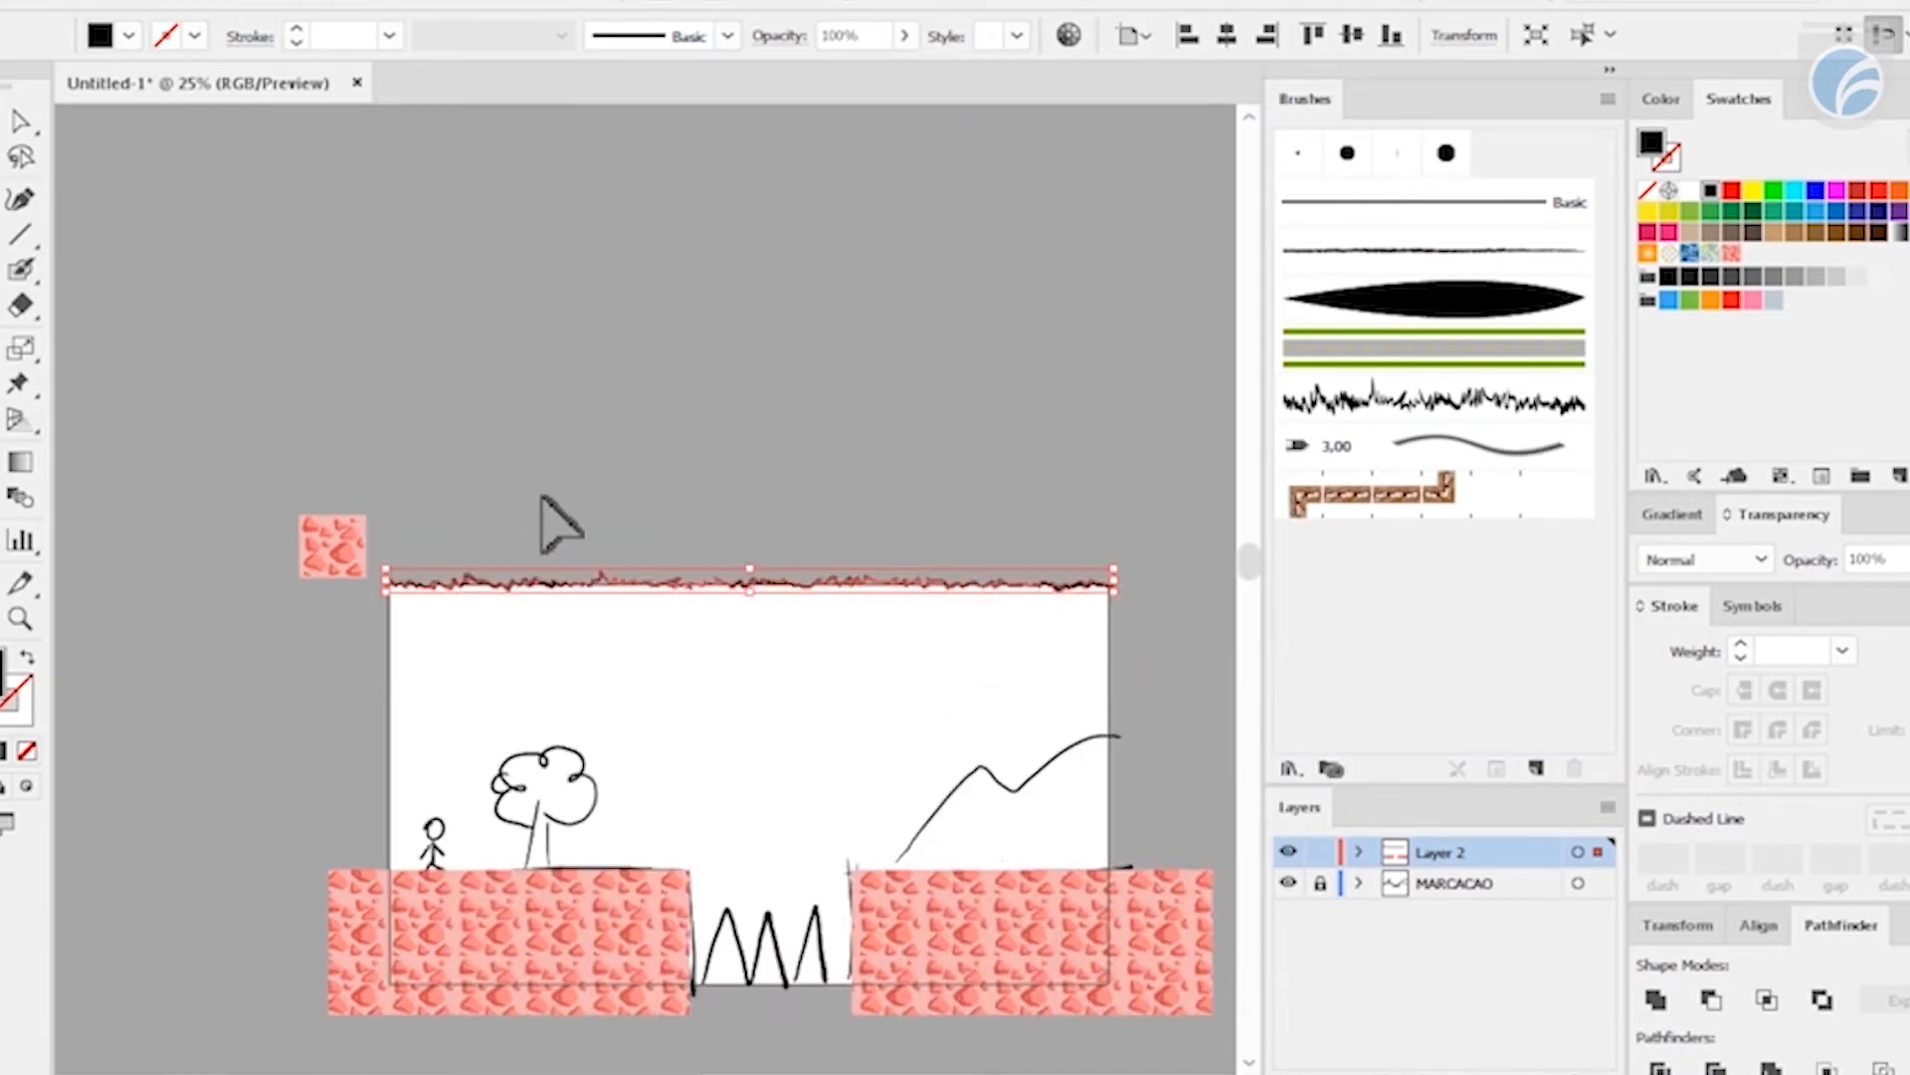
- Delete the hand-drawn grass line and draw a straight path along the left ground block's upper edge
key("Delete")
left_click_drag(450, 887, 519, 668)
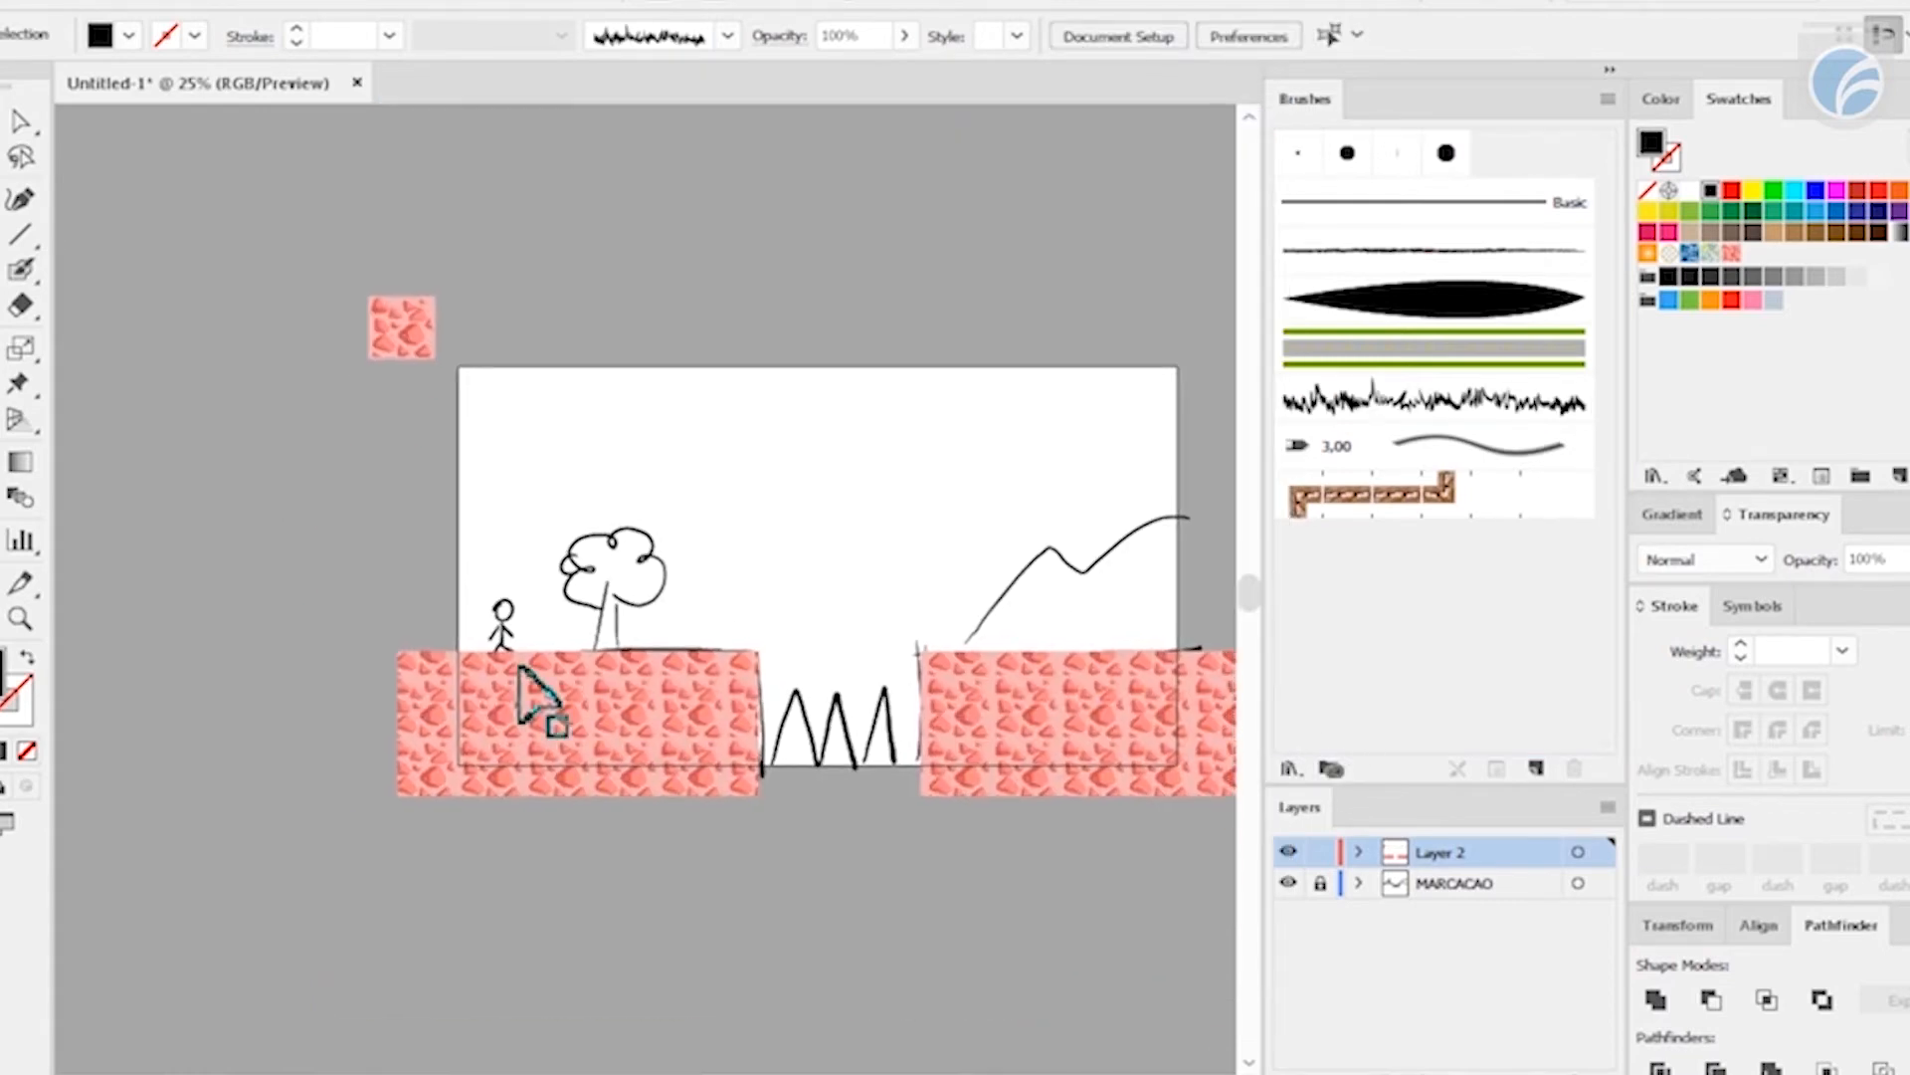
key("ctrl+plus")
key("ctrl+plus")
key("ctrl+plus")
left_click_drag(703, 664, 975, 599)
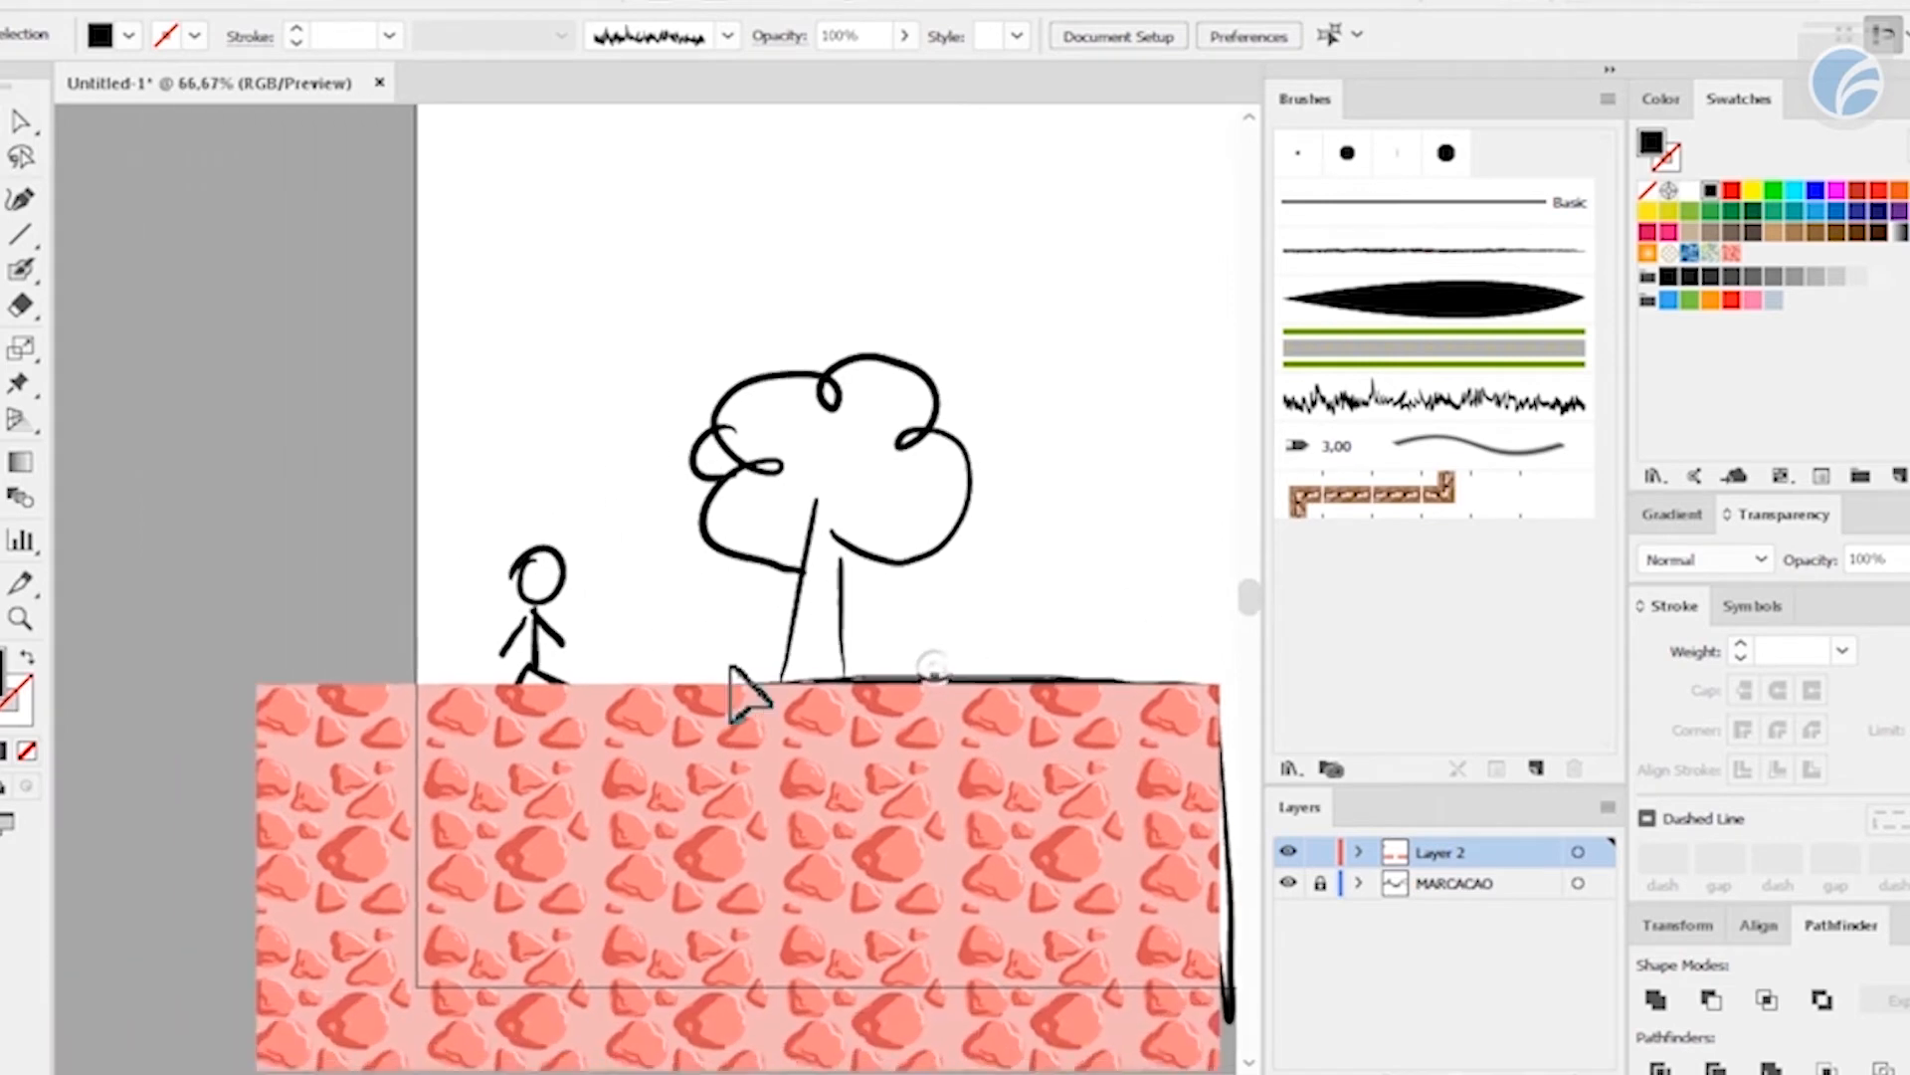
left_click(255, 685)
left_click(1219, 685)
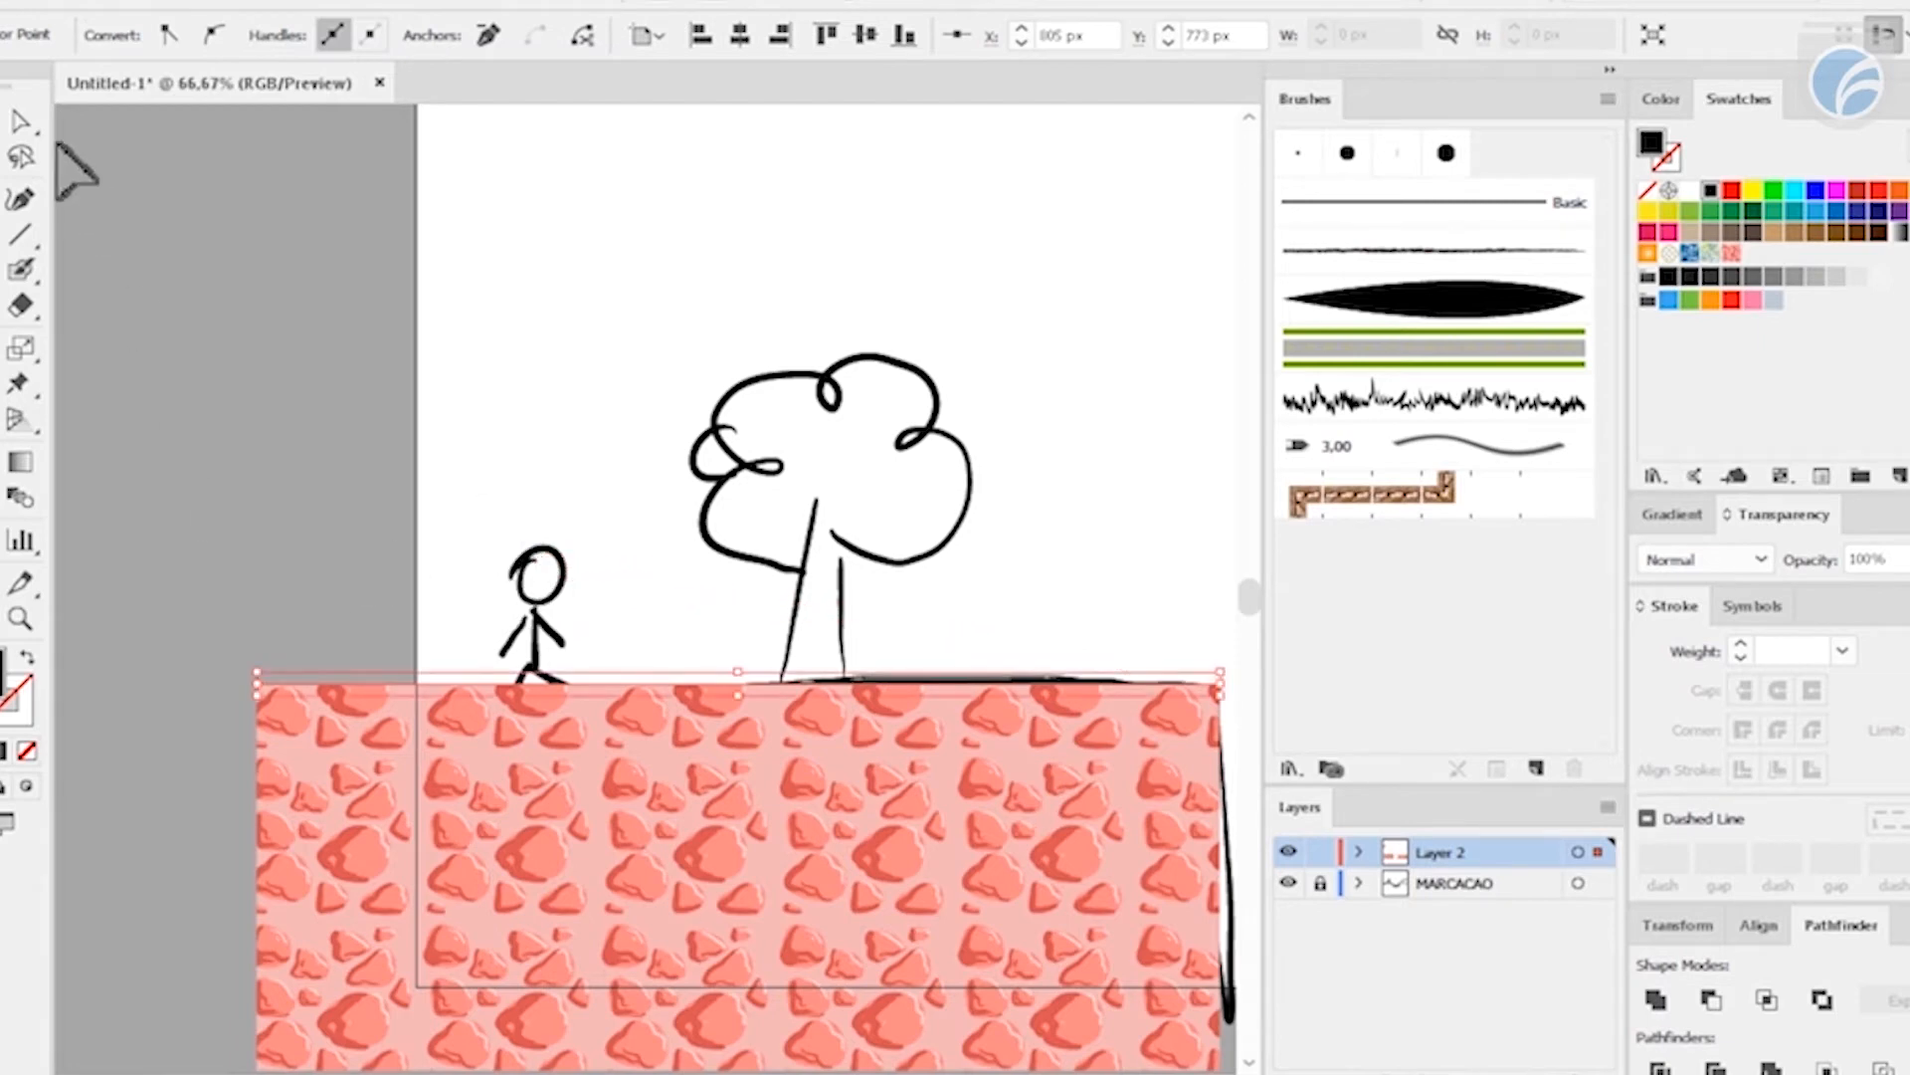
- Apply the black grass art brush to the straight path and shift it slightly upward
left_click(1433, 400)
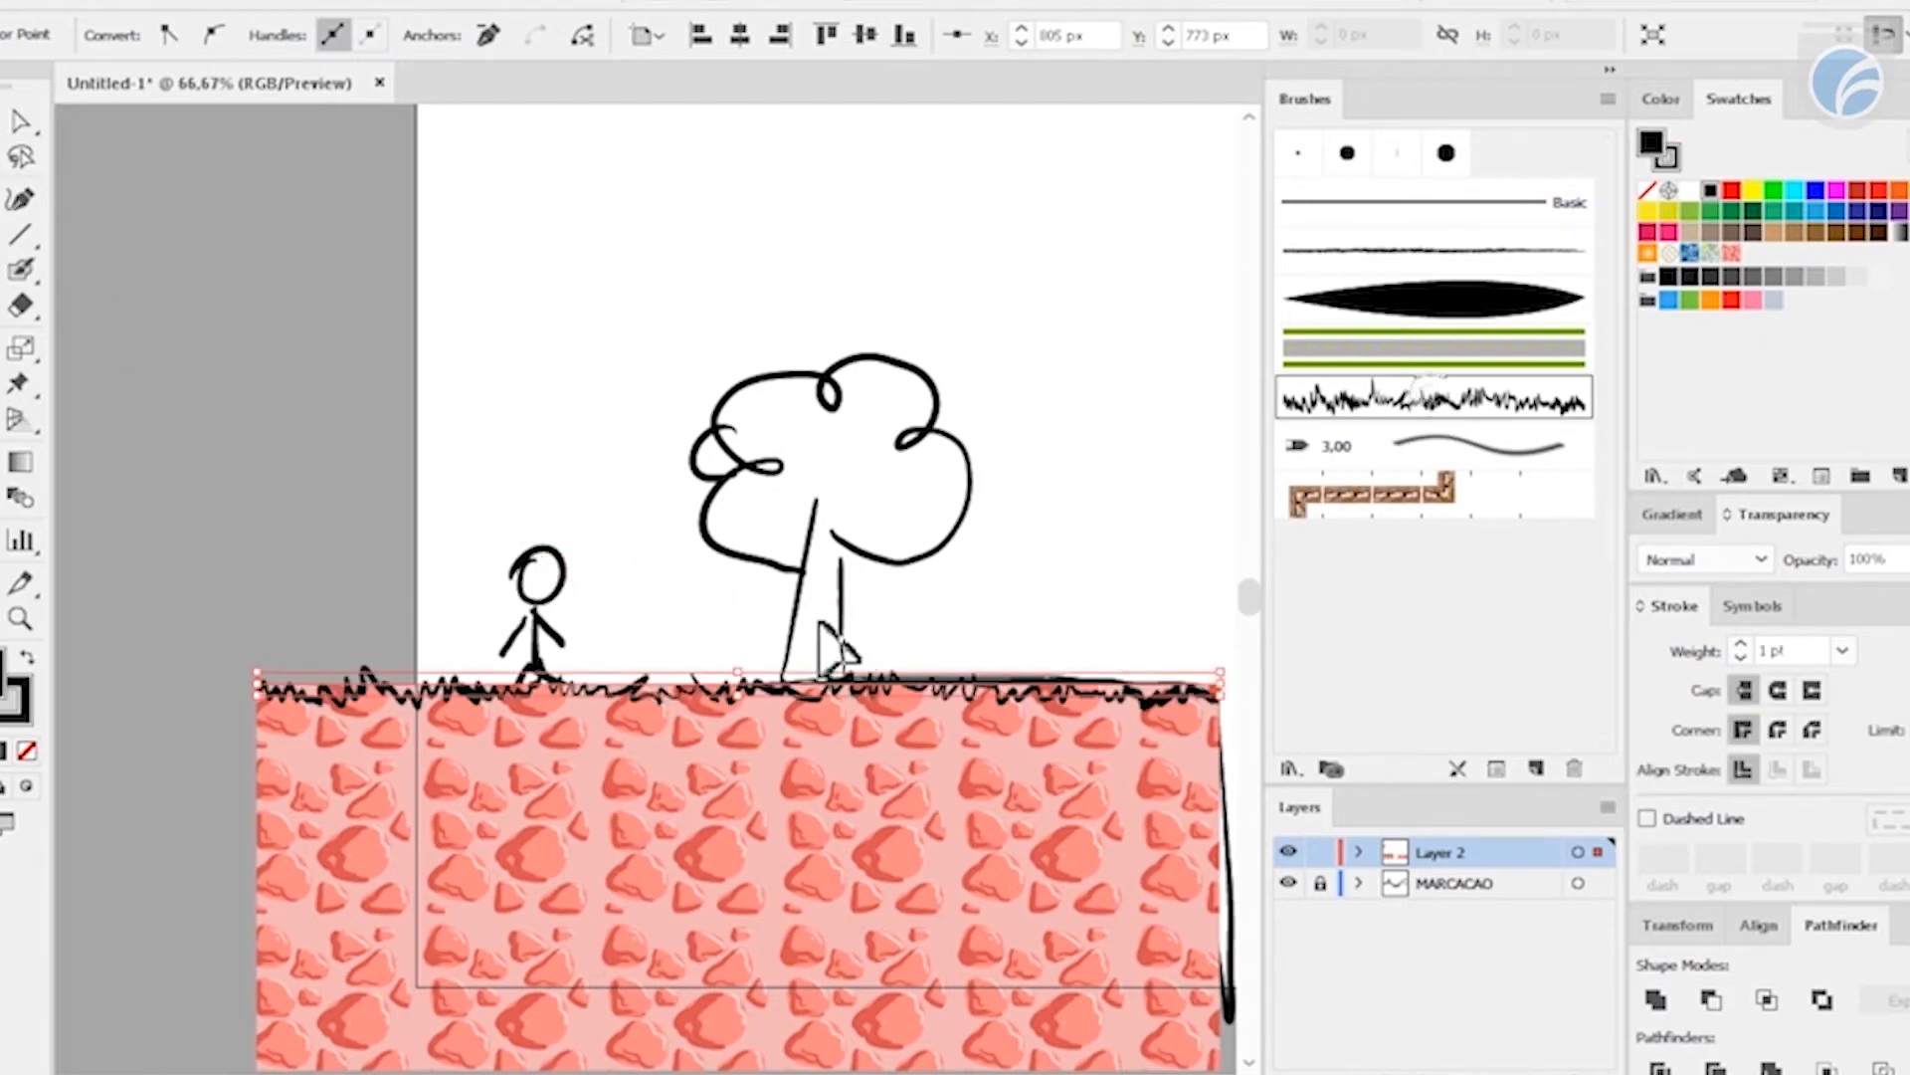
left_click_drag(930, 545, 780, 546)
left_click_drag(767, 688, 767, 680)
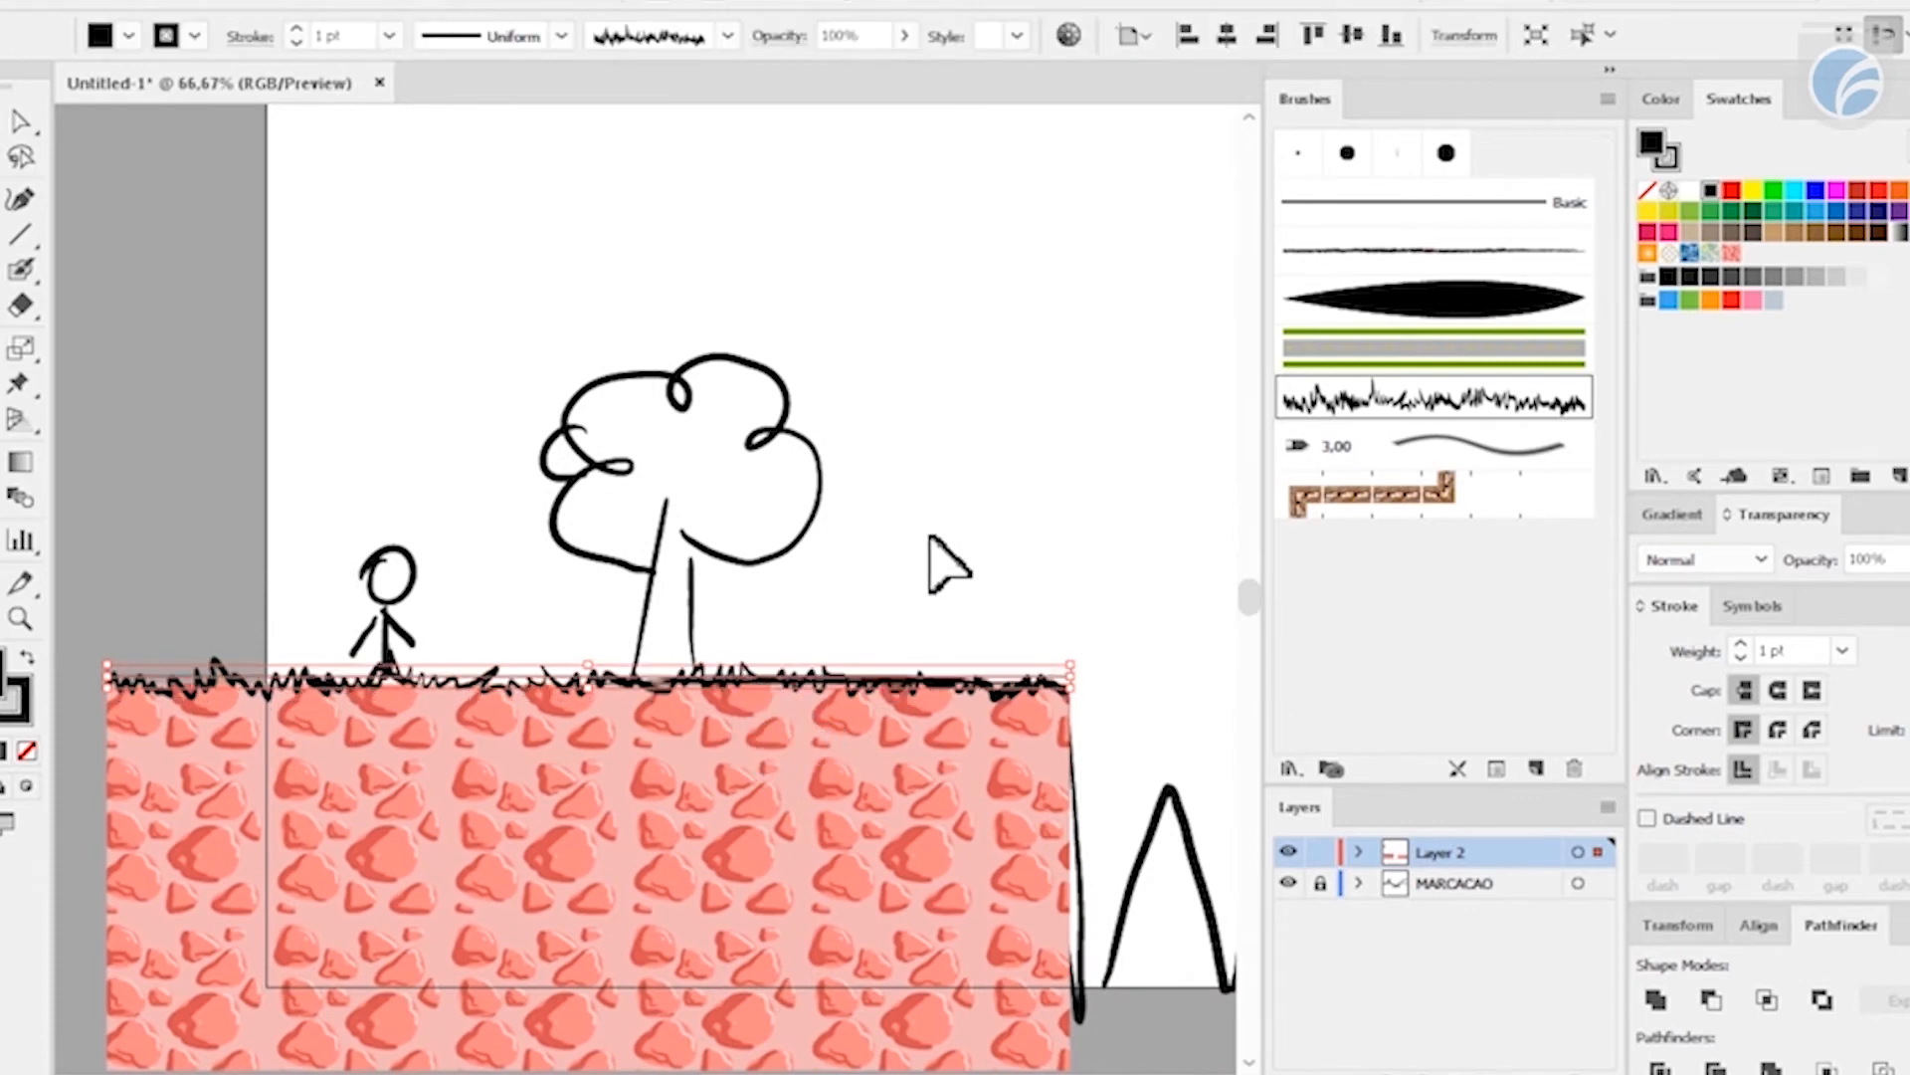
key("ctrl+minus")
key("ctrl+minus")
left_click_drag(930, 535, 815, 685)
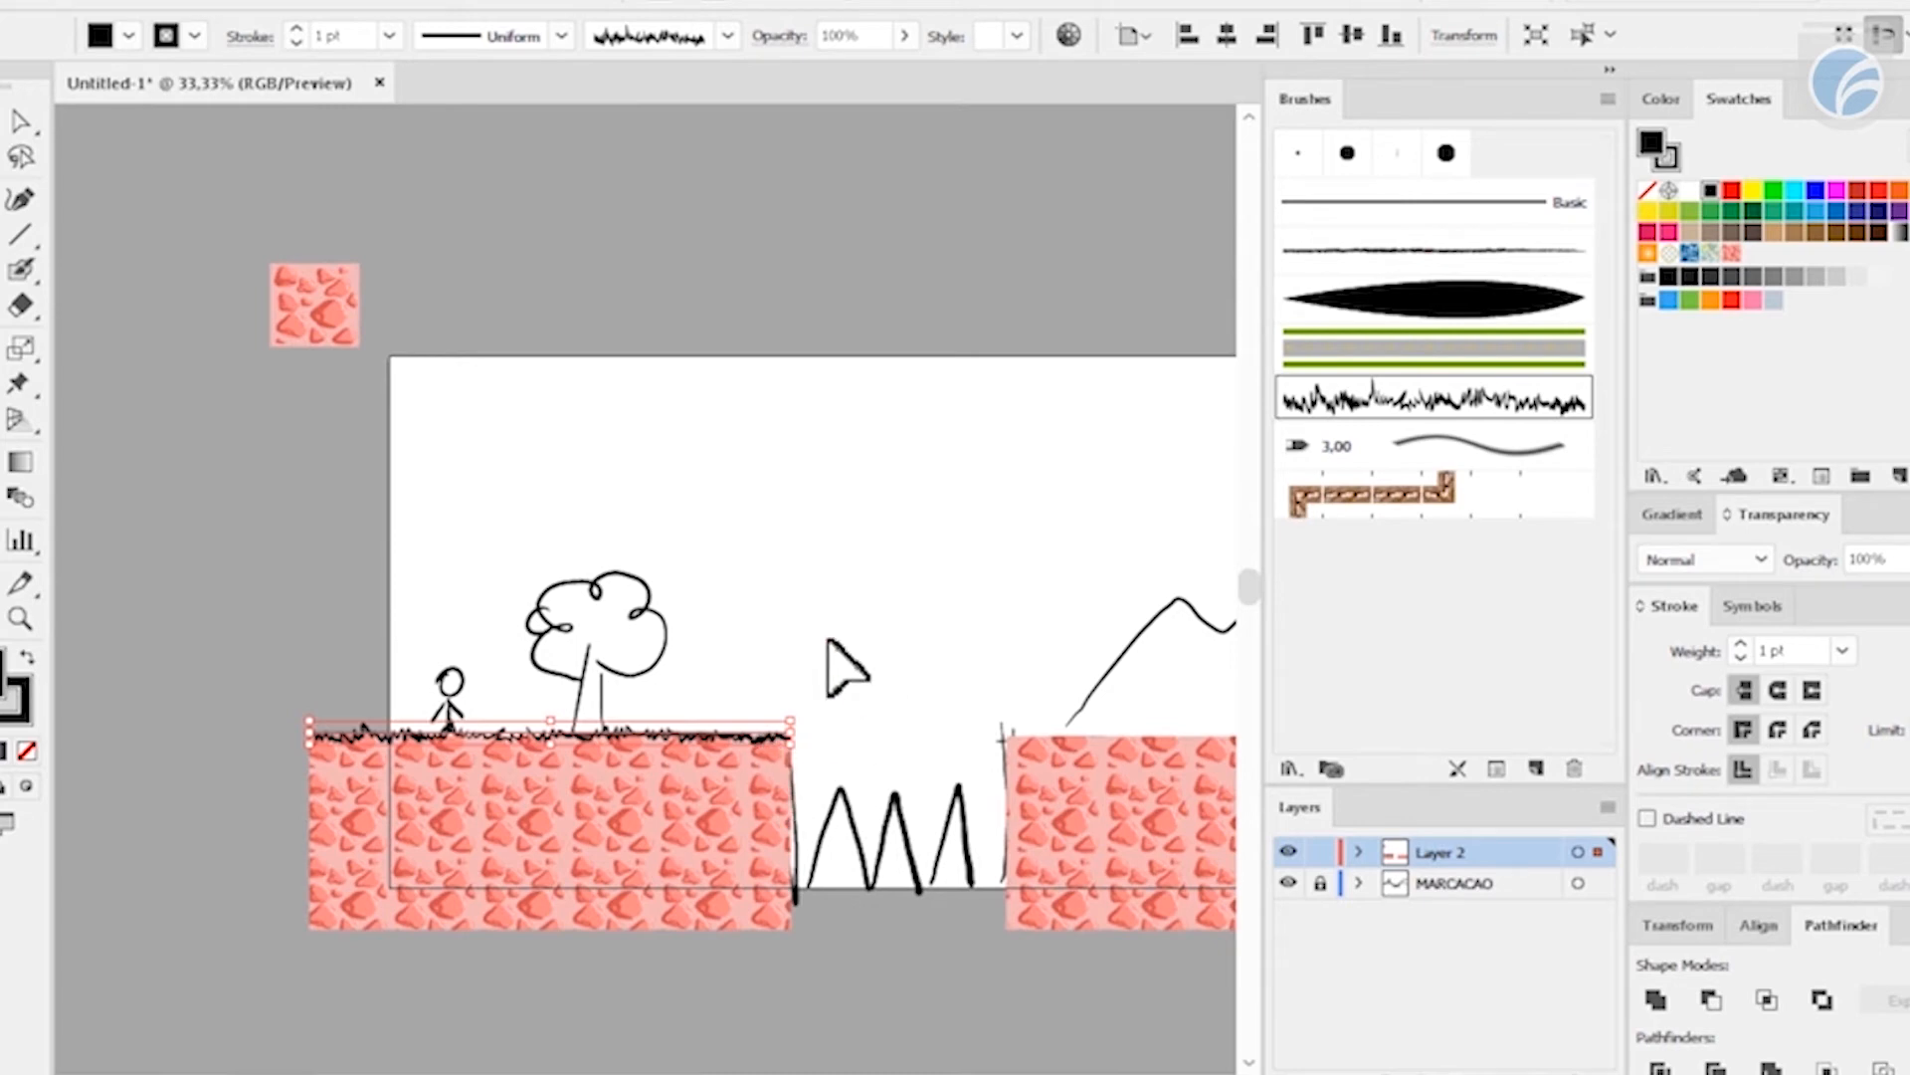
- Try a bright green stroke on the brushed grass path, and delete the path
left_click(21, 724)
left_click(1736, 301)
left_click_drag(677, 741, 776, 328)
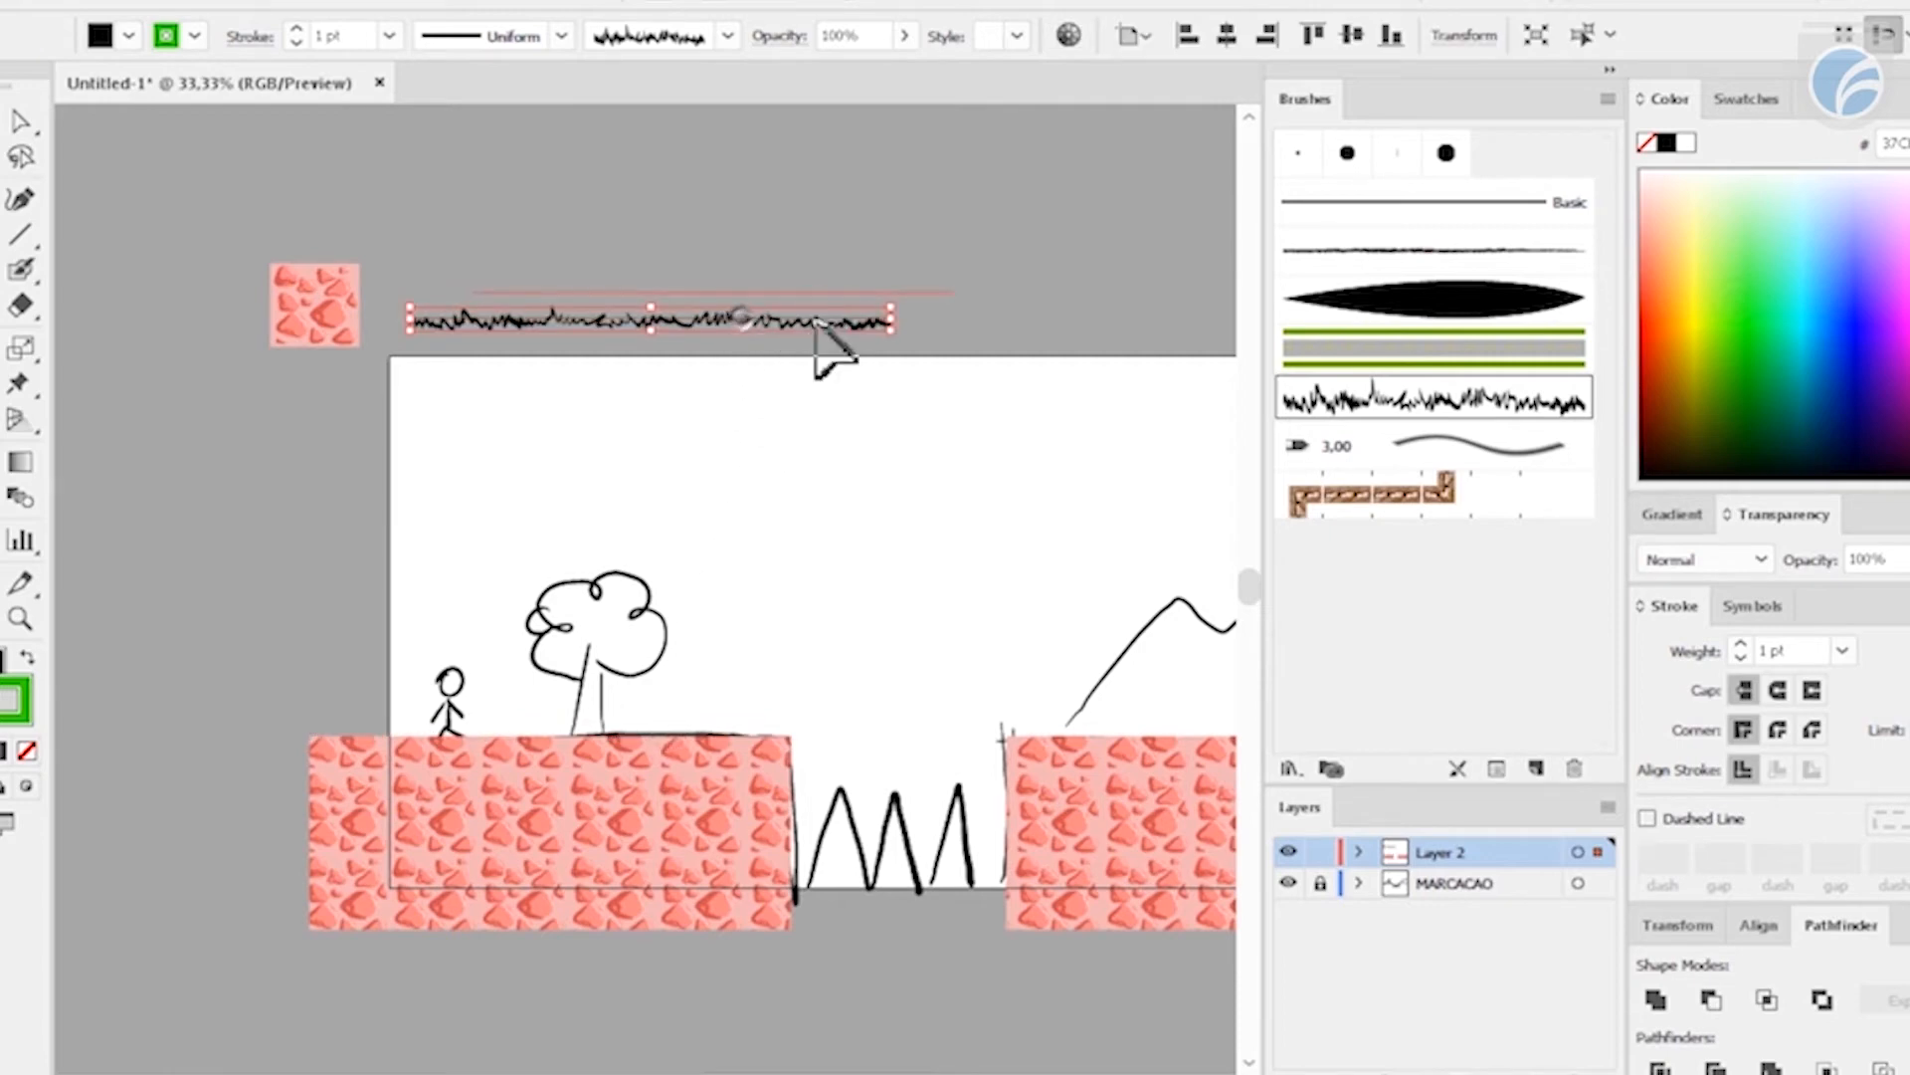
key("Delete")
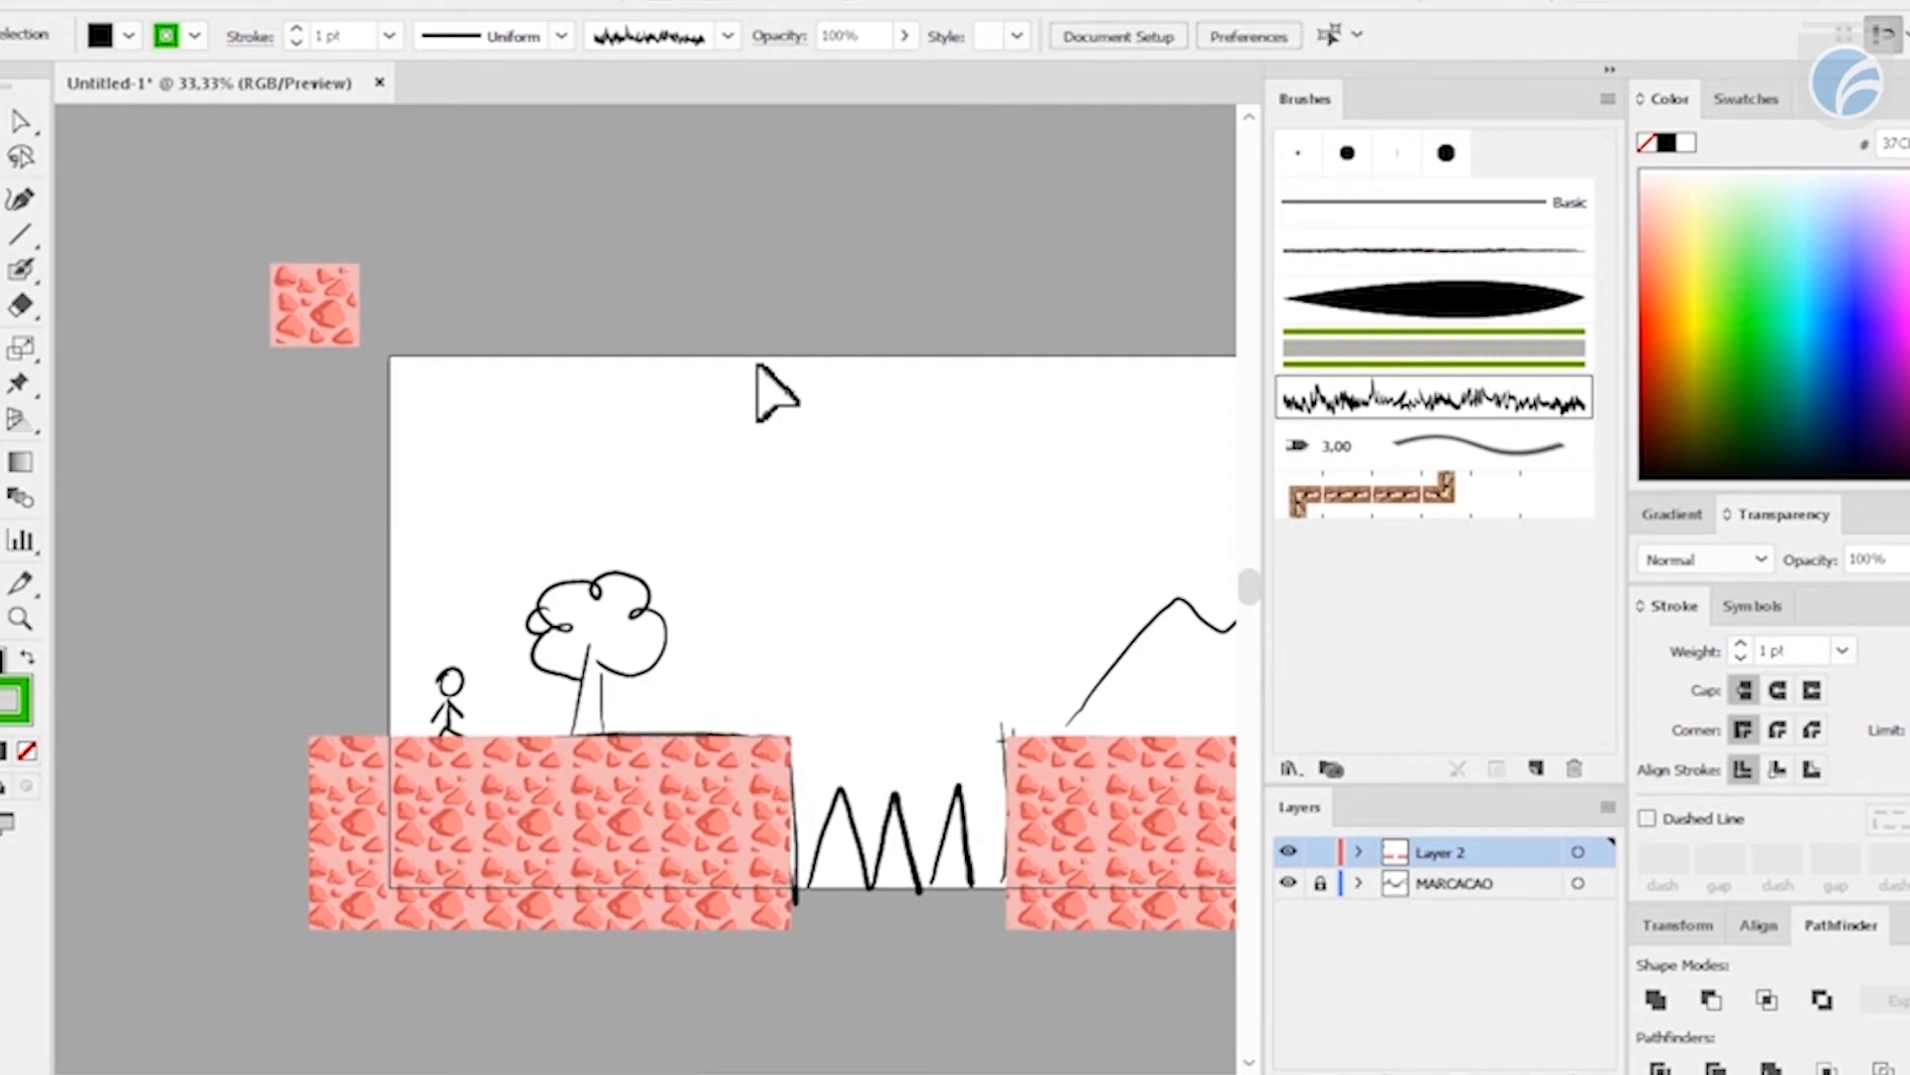
left_click_drag(802, 414, 640, 567)
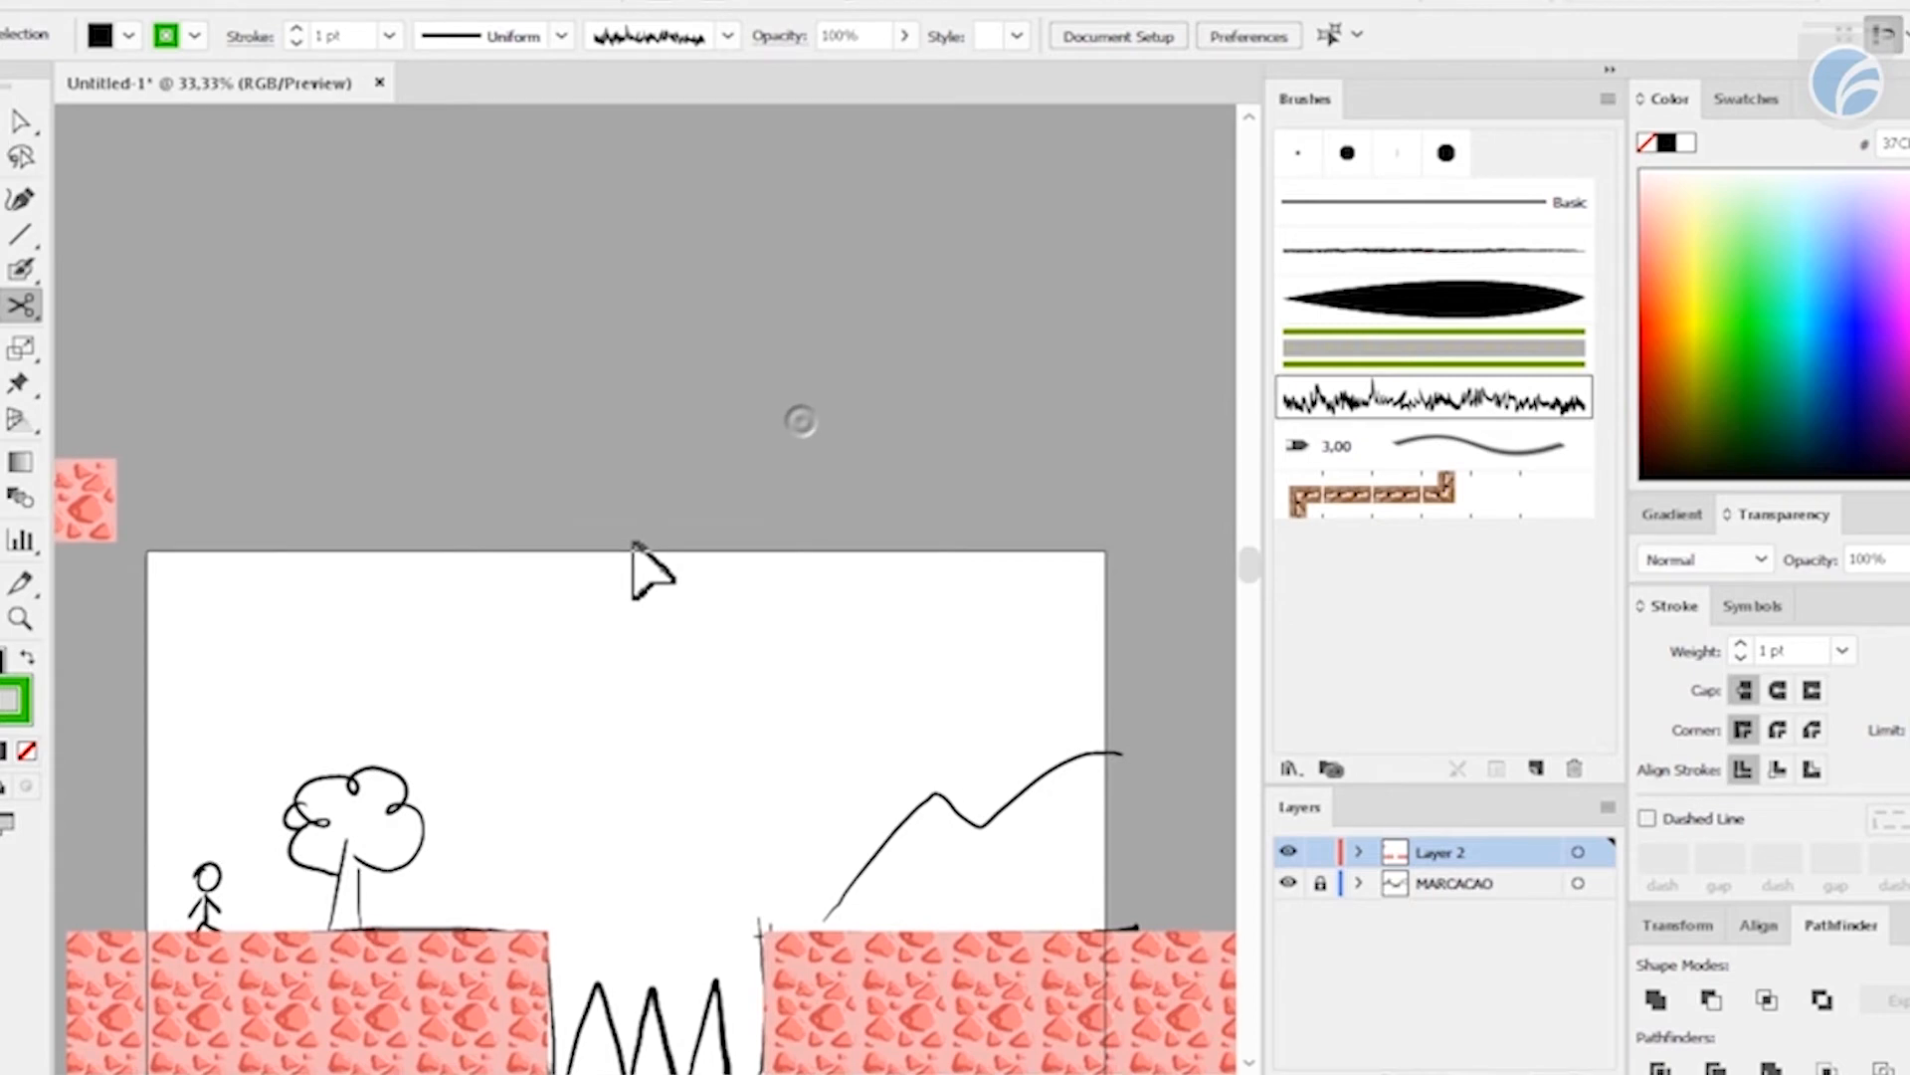
- Undo the edits back to the point before the hand-drawn grass line was deleted
key("ctrl+z")
key("ctrl+z")
key("ctrl+z")
key("ctrl+z")
key("ctrl+z")
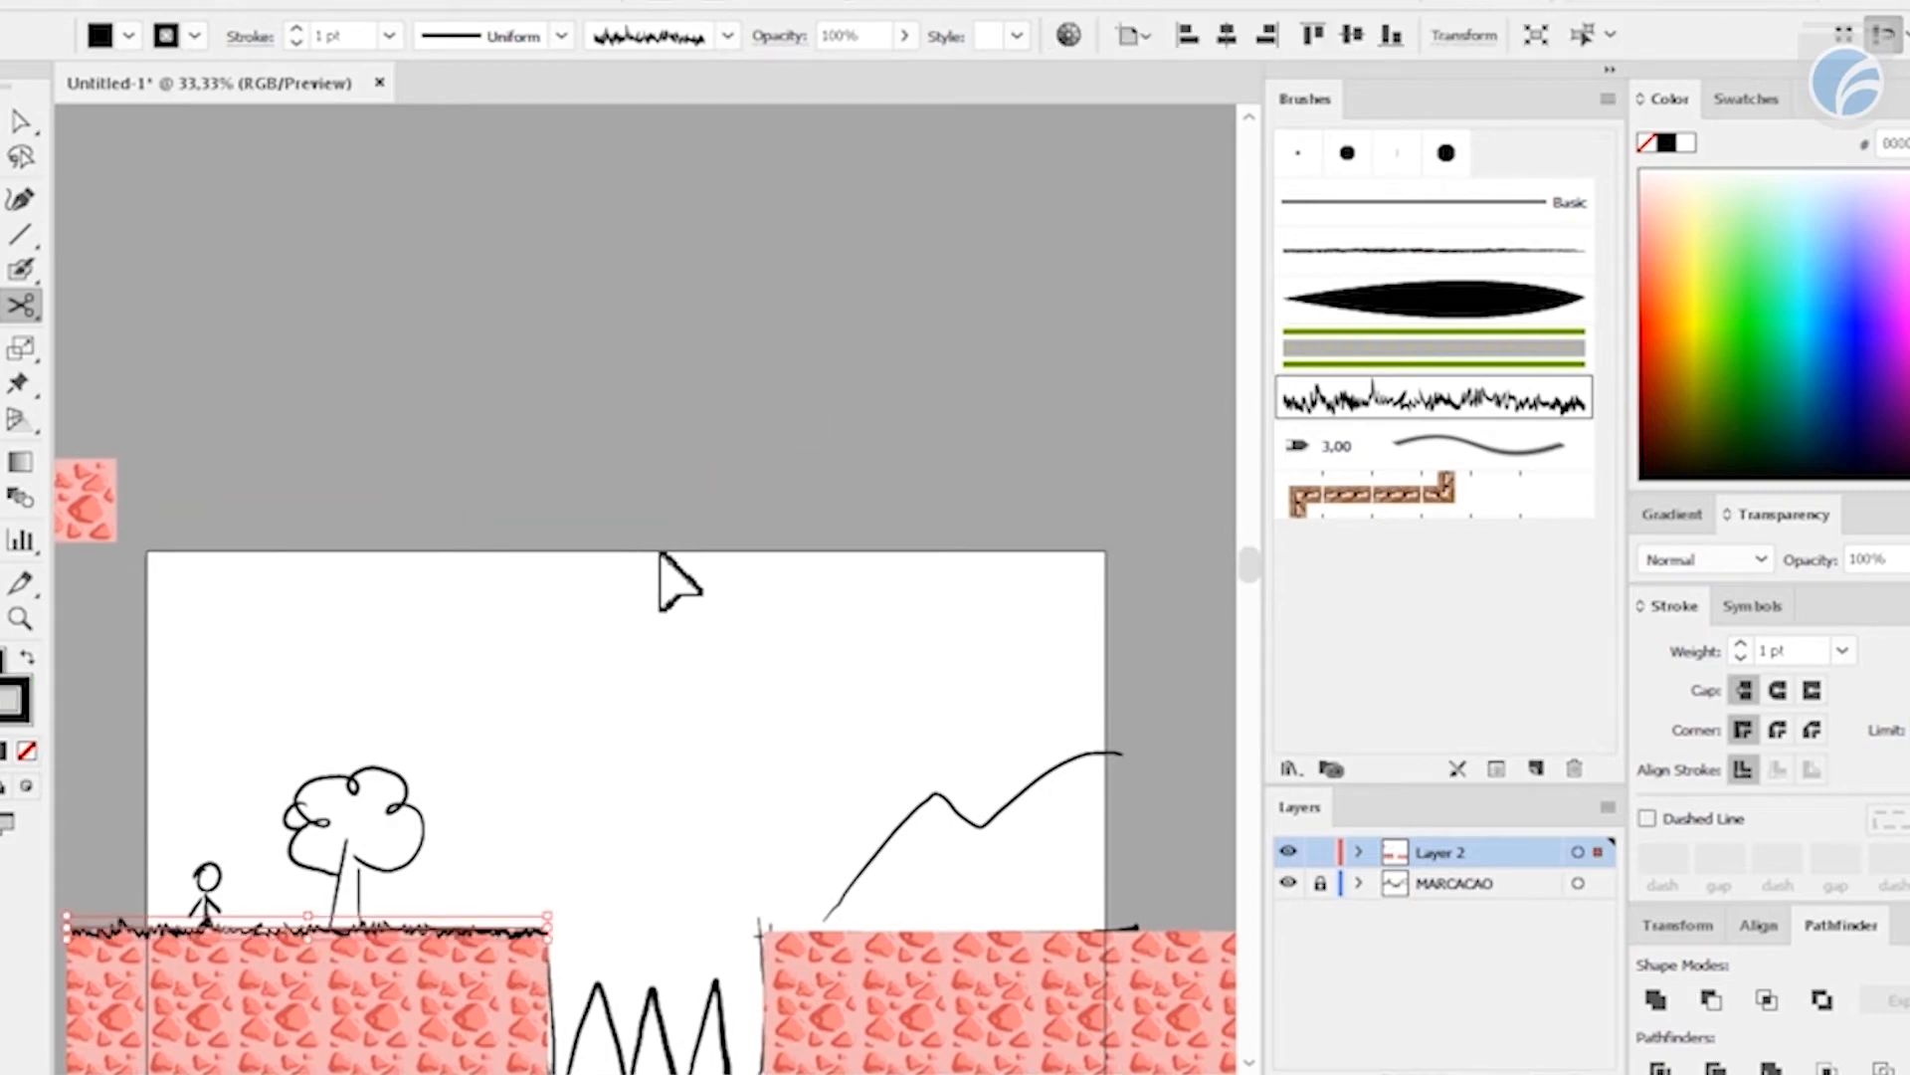
key("ctrl+z")
key("ctrl+z")
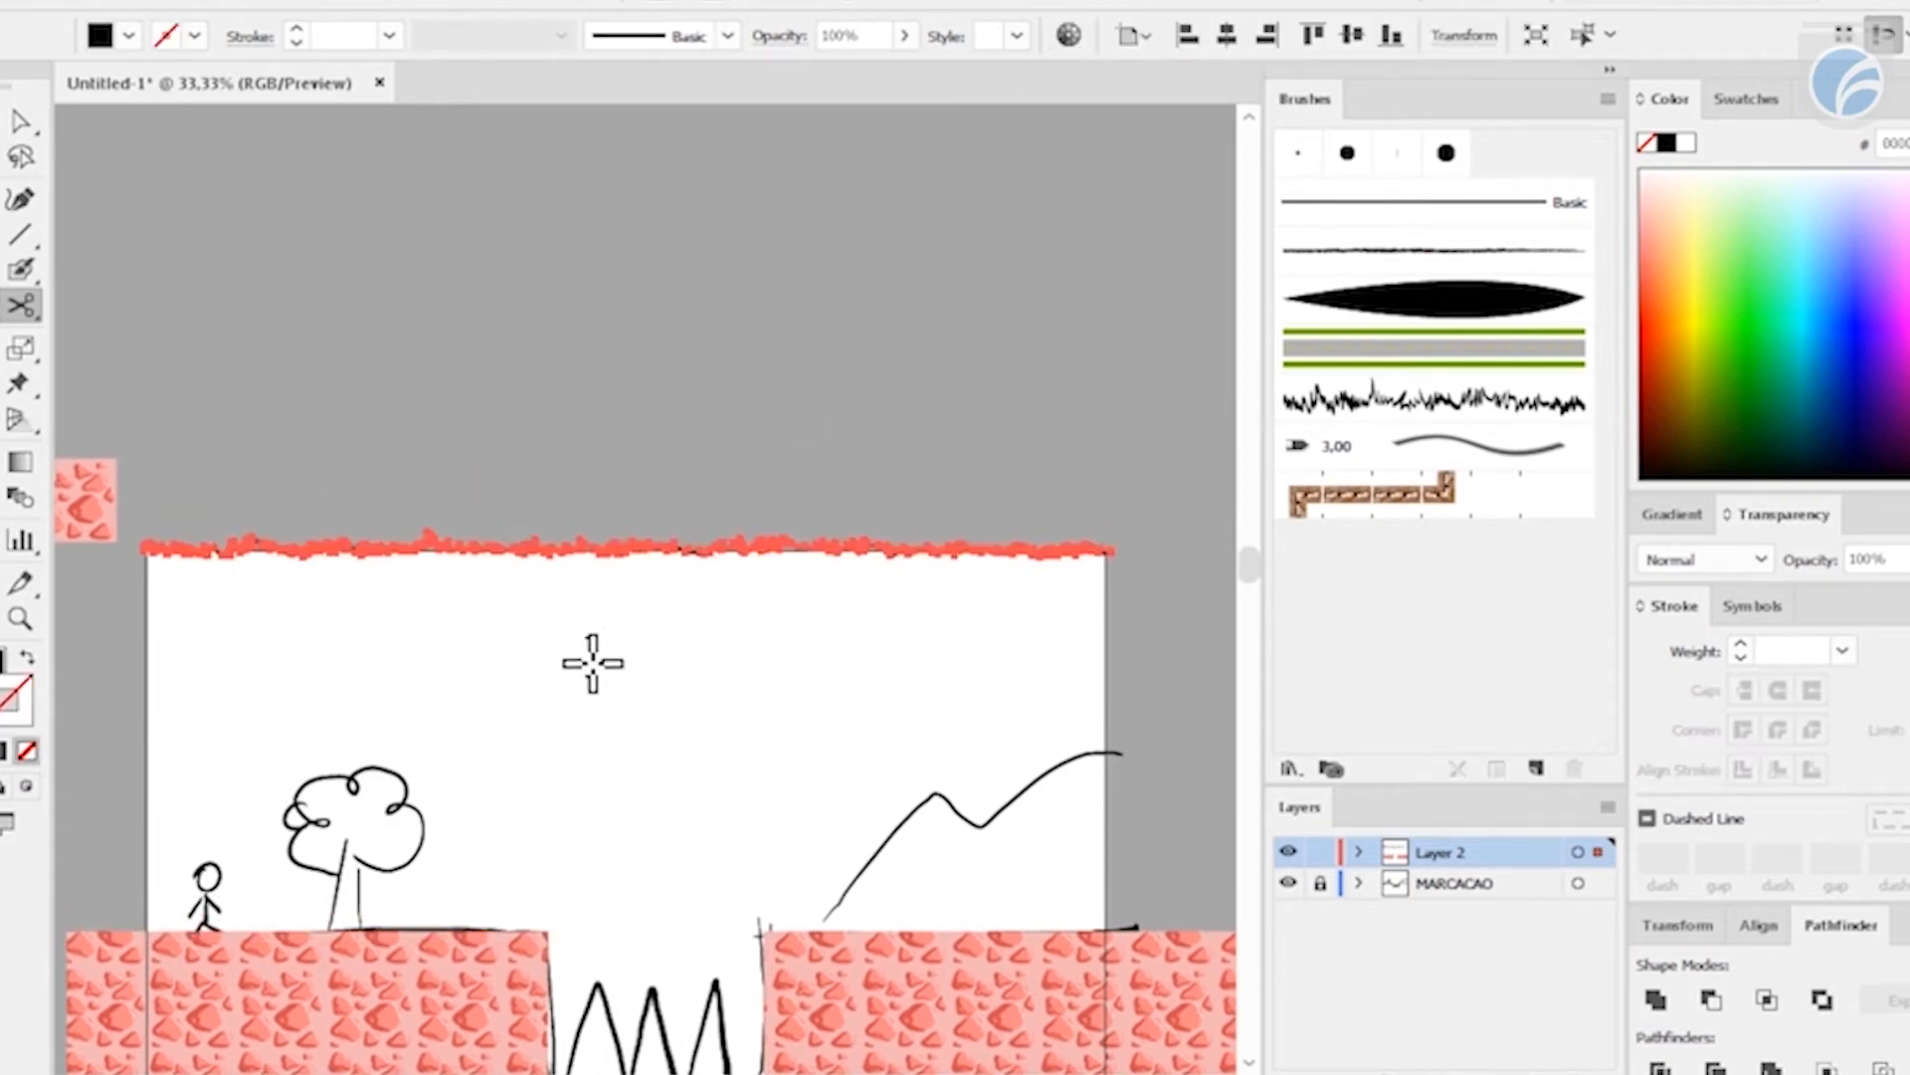
- Recolour the hand-drawn grass line with a dark green fill and no stroke, and deselect it
left_click(1736, 370)
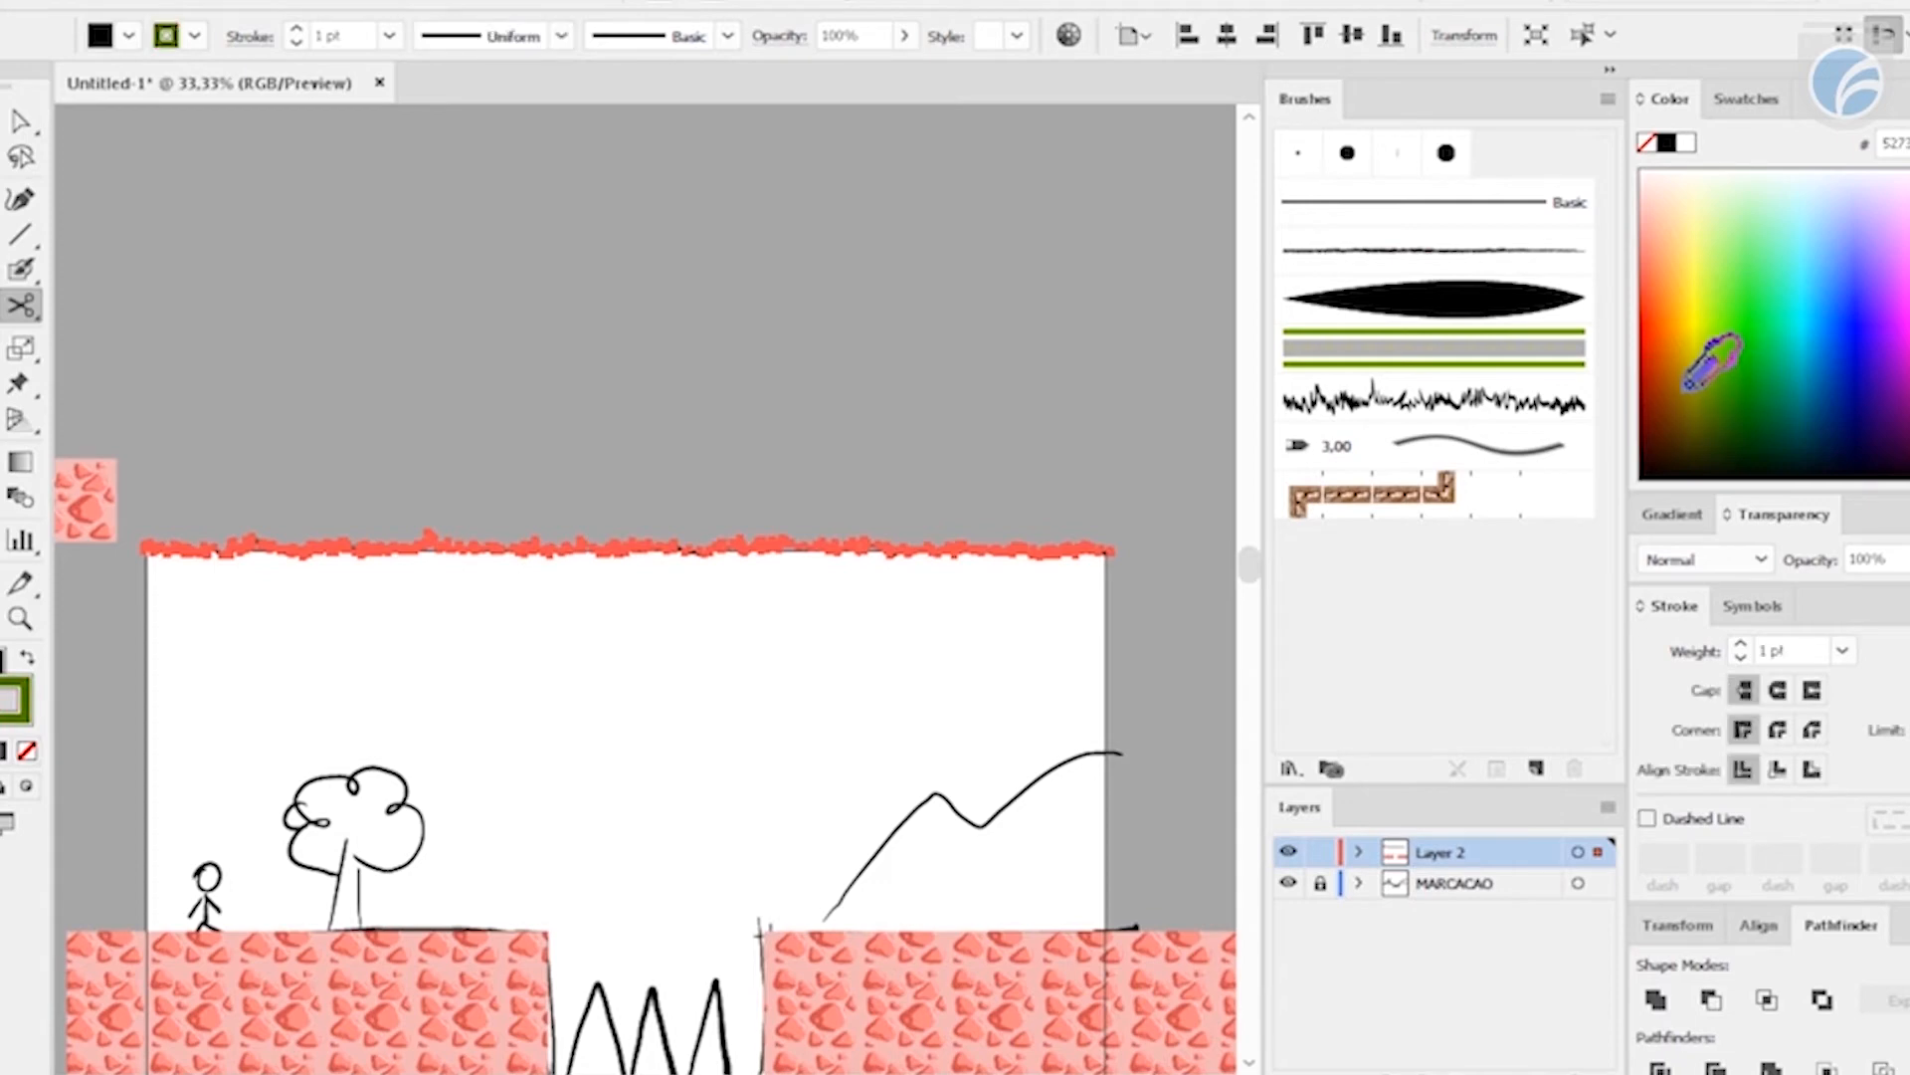
key("slash")
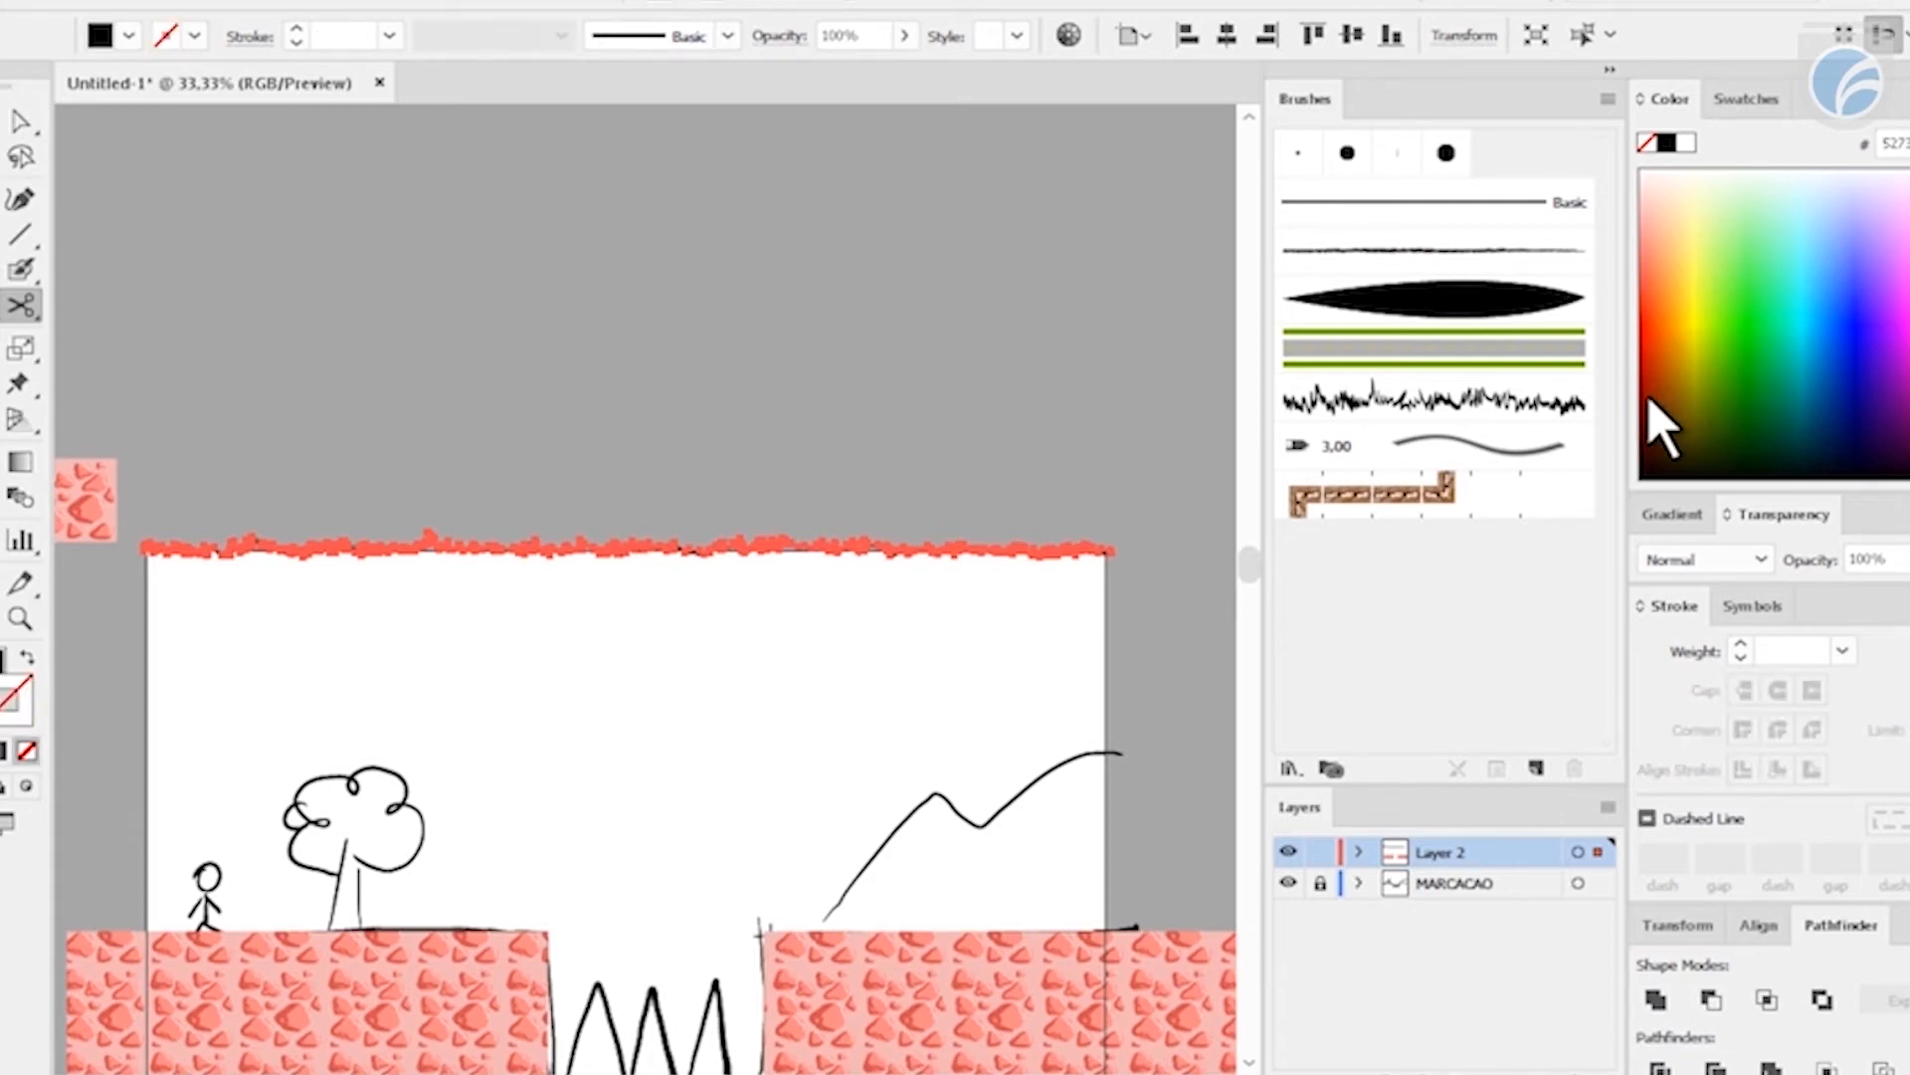
key("shift+x")
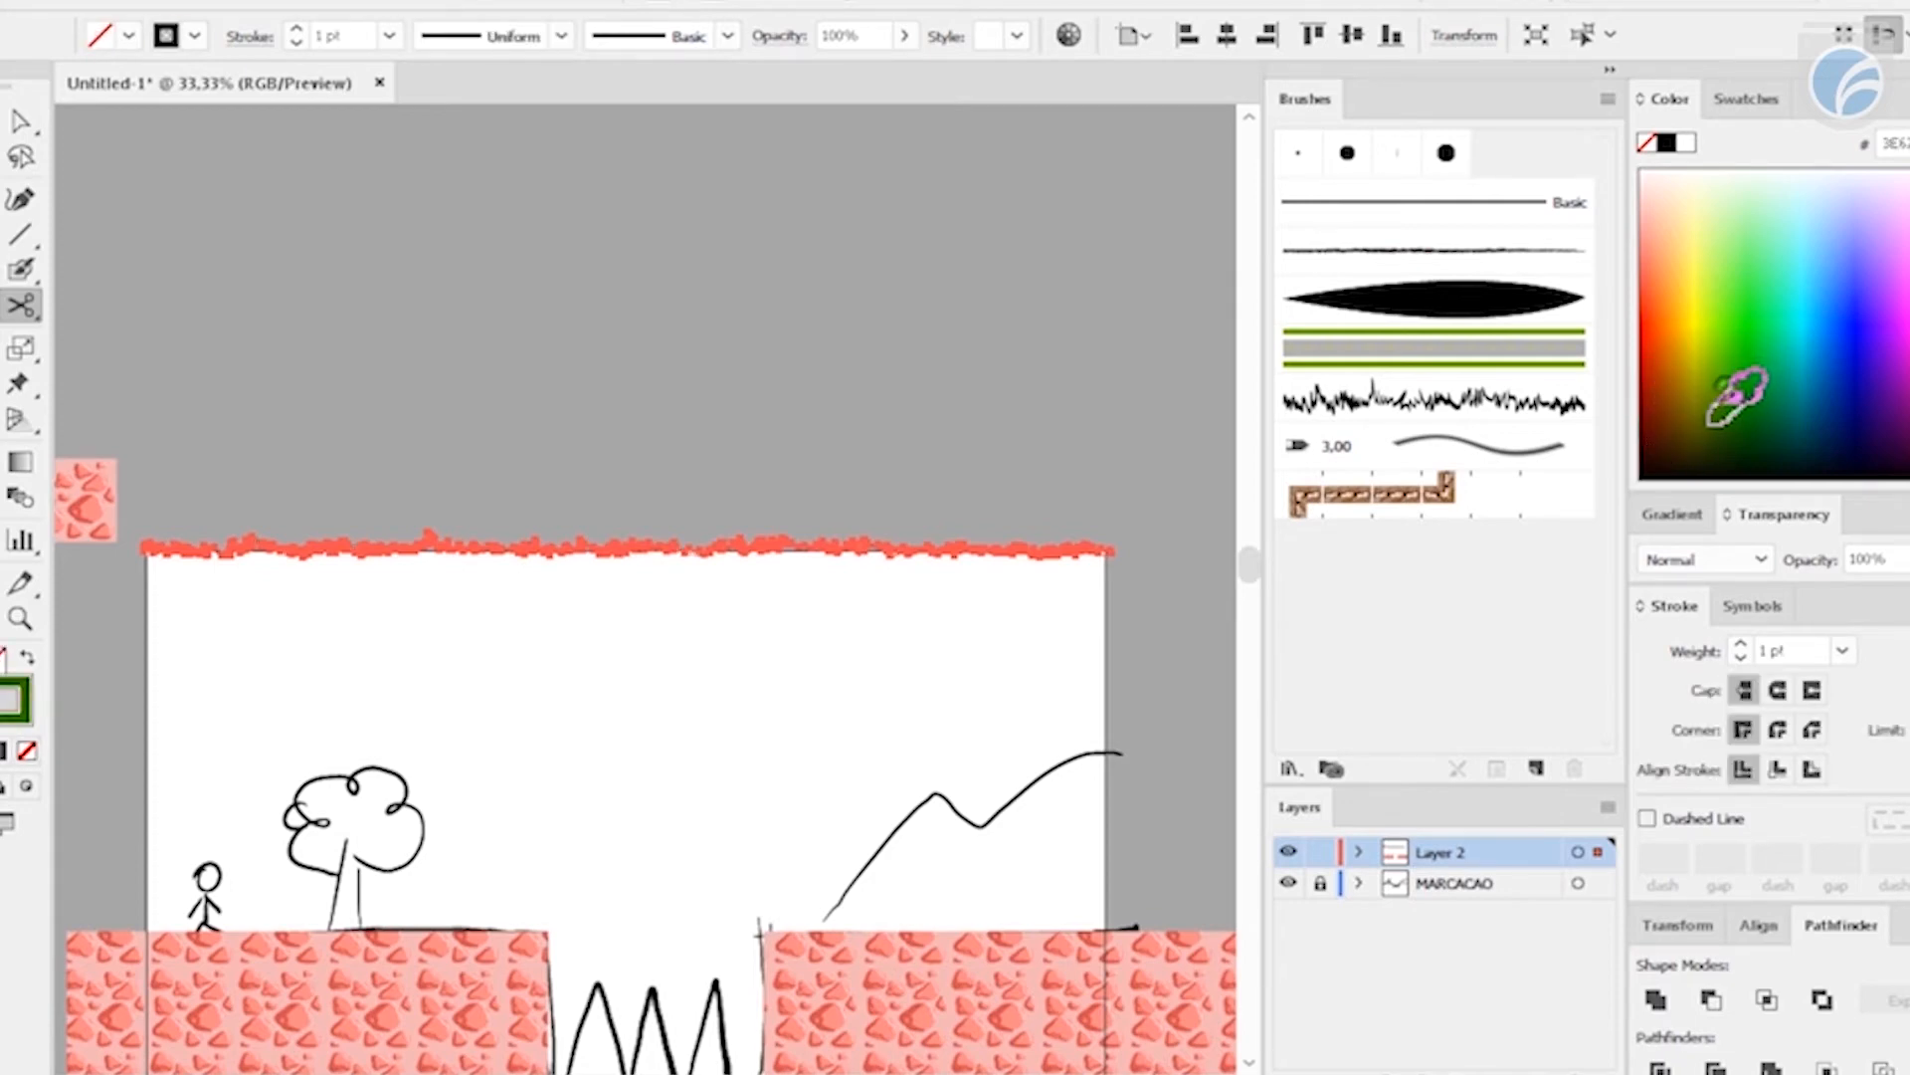
key("v")
left_click(865, 368)
mouse_move(593, 464)
left_mouse_down()
mouse_move(718, 589)
mouse_move(711, 554)
left_mouse_up()
left_click(699, 455)
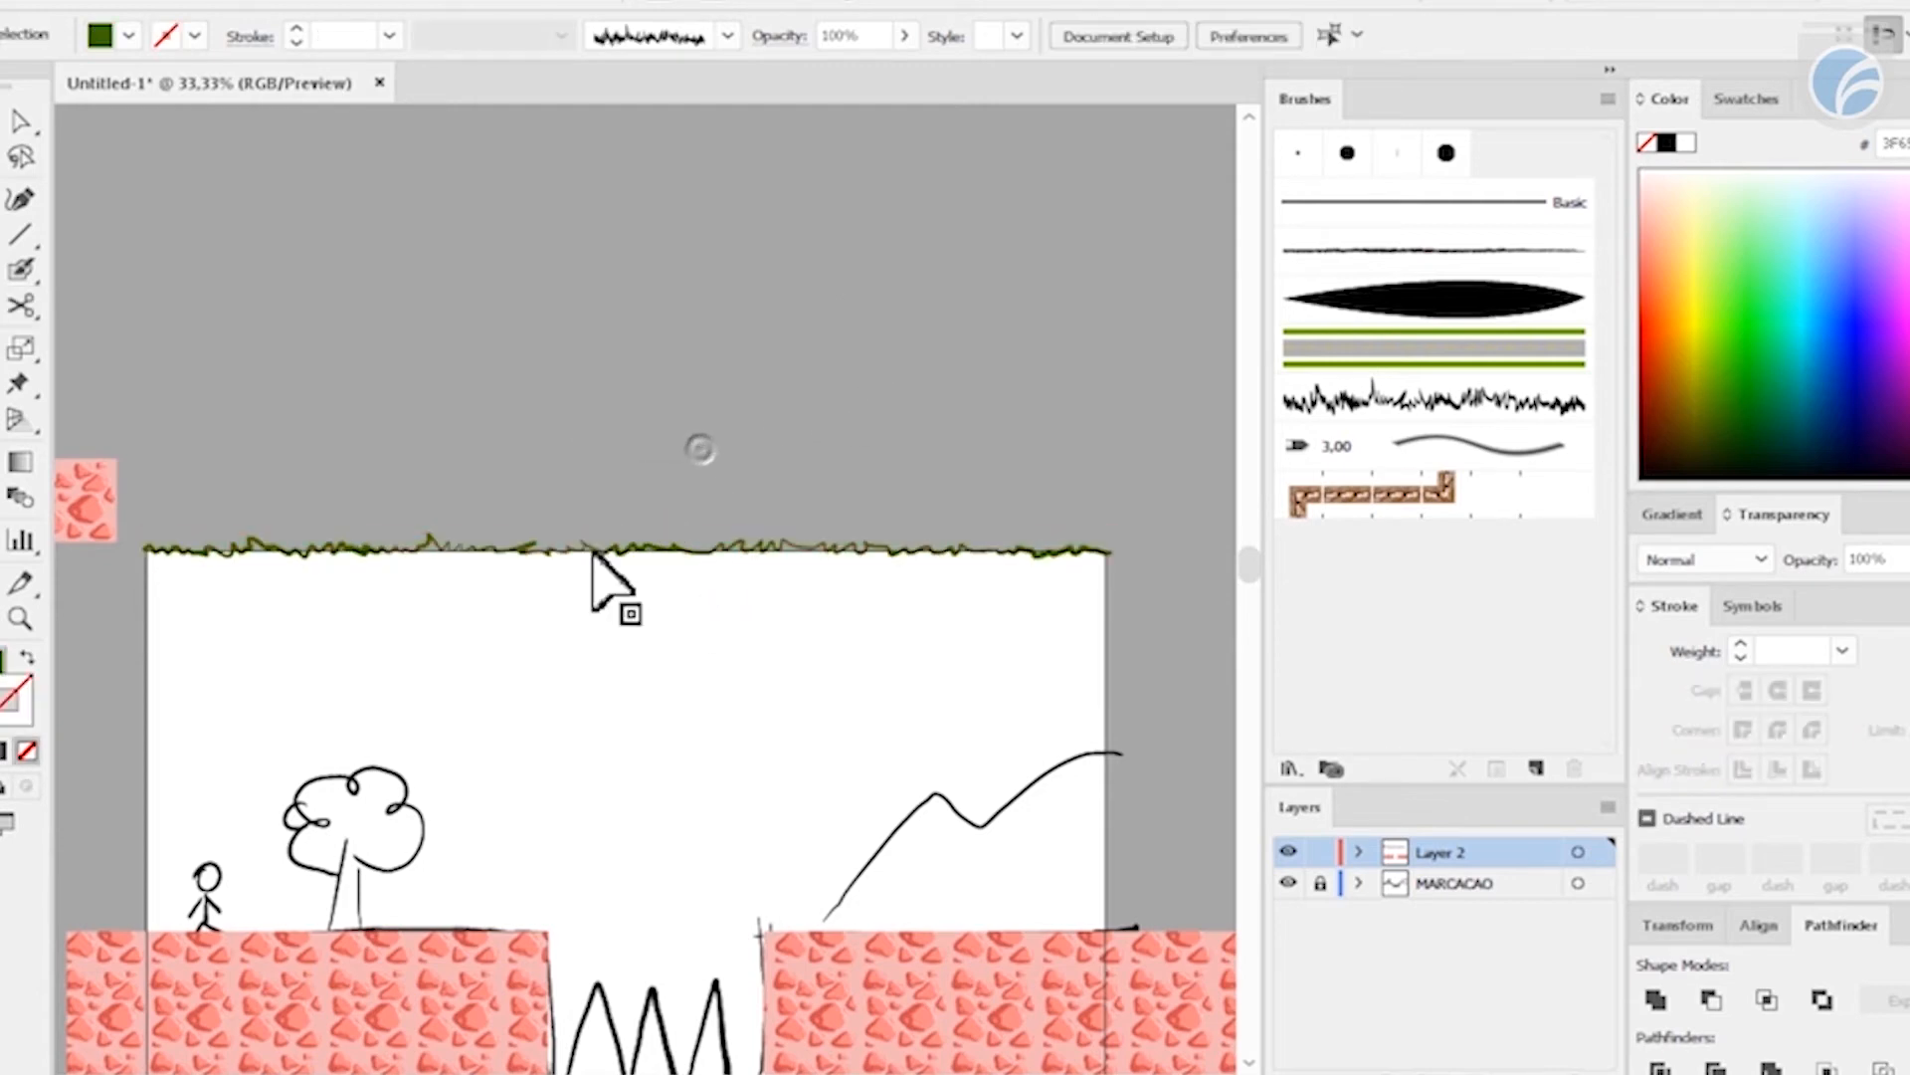
- Create a second Art Brush from the dark green grass line, keeping the default brush options
mouse_move(599, 544)
left_mouse_down()
mouse_move(1399, 558)
mouse_move(1357, 428)
left_mouse_up()
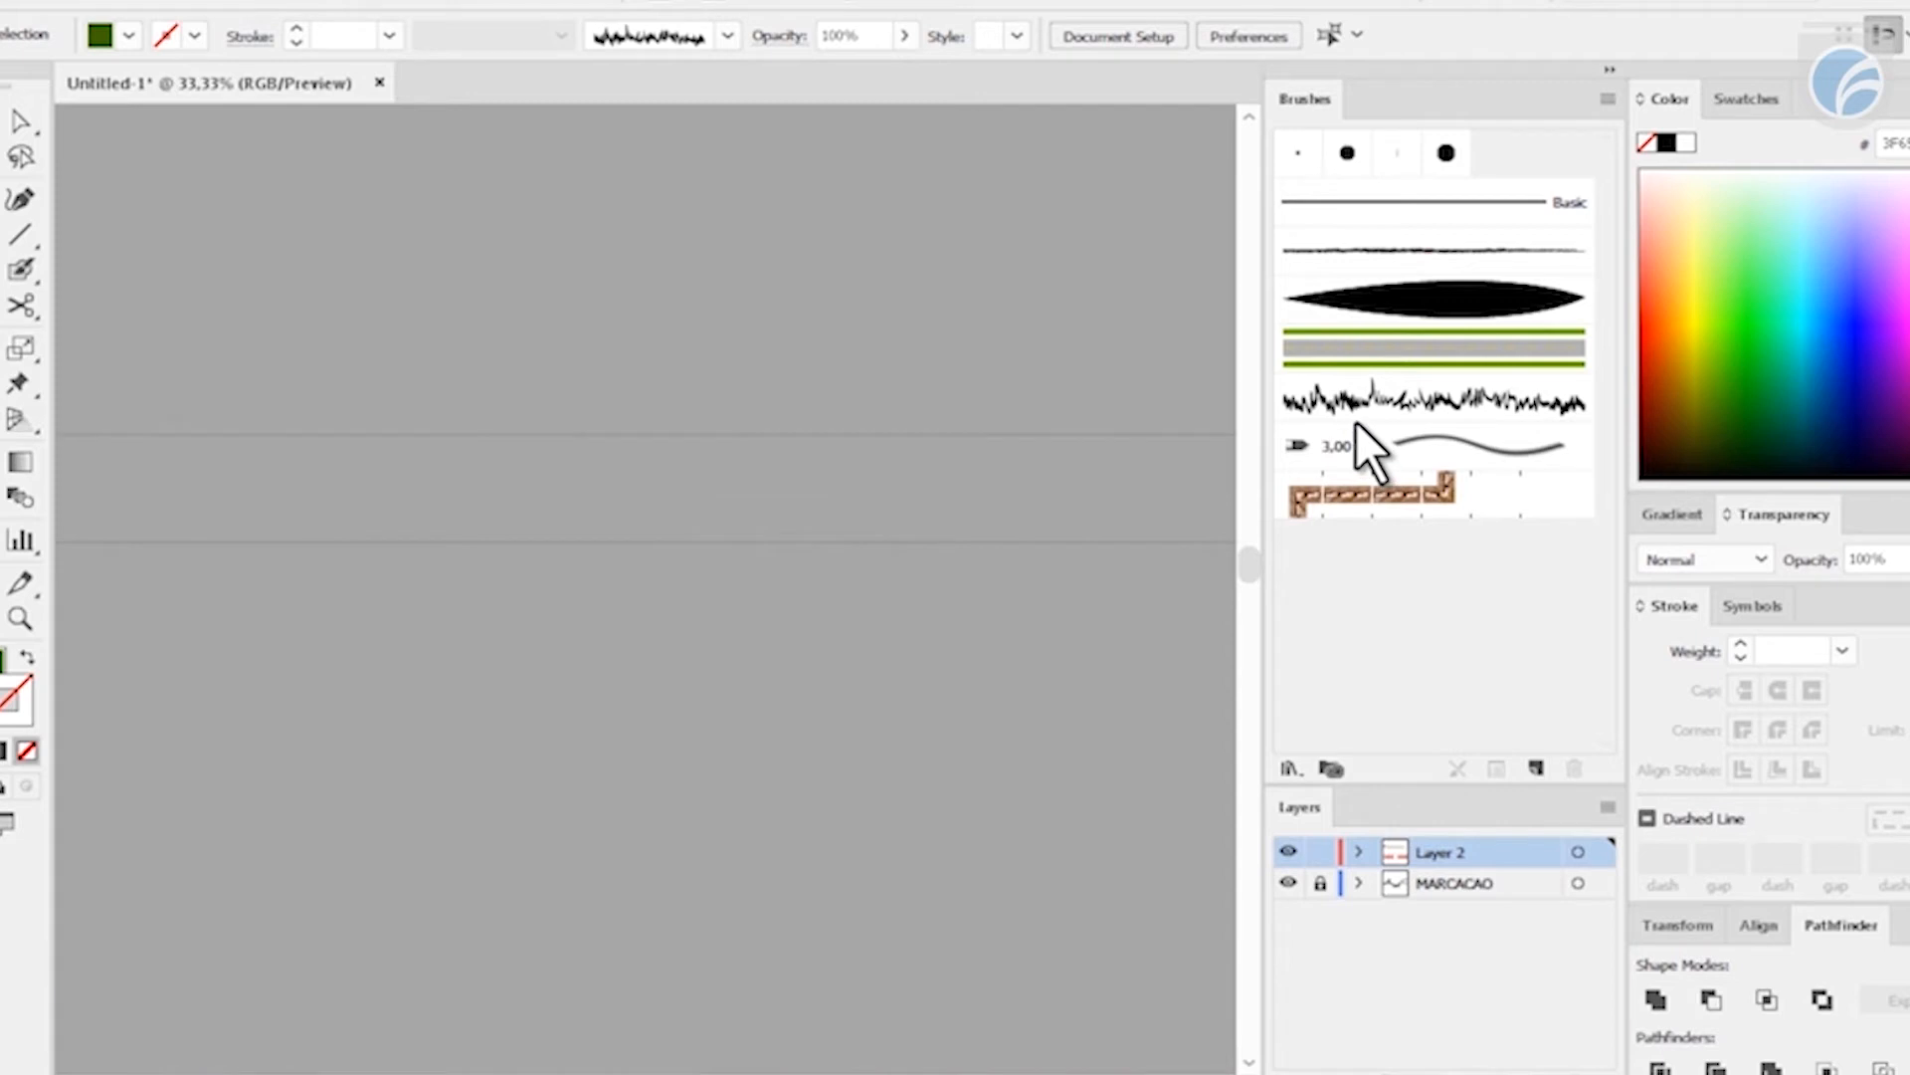
left_click_drag(1352, 540, 1349, 544)
left_click_drag(604, 584, 1215, 457)
left_click_drag(300, 613, 992, 744)
mouse_move(621, 448)
left_mouse_down()
mouse_move(1106, 602)
mouse_move(1498, 612)
left_mouse_up()
left_click(888, 574)
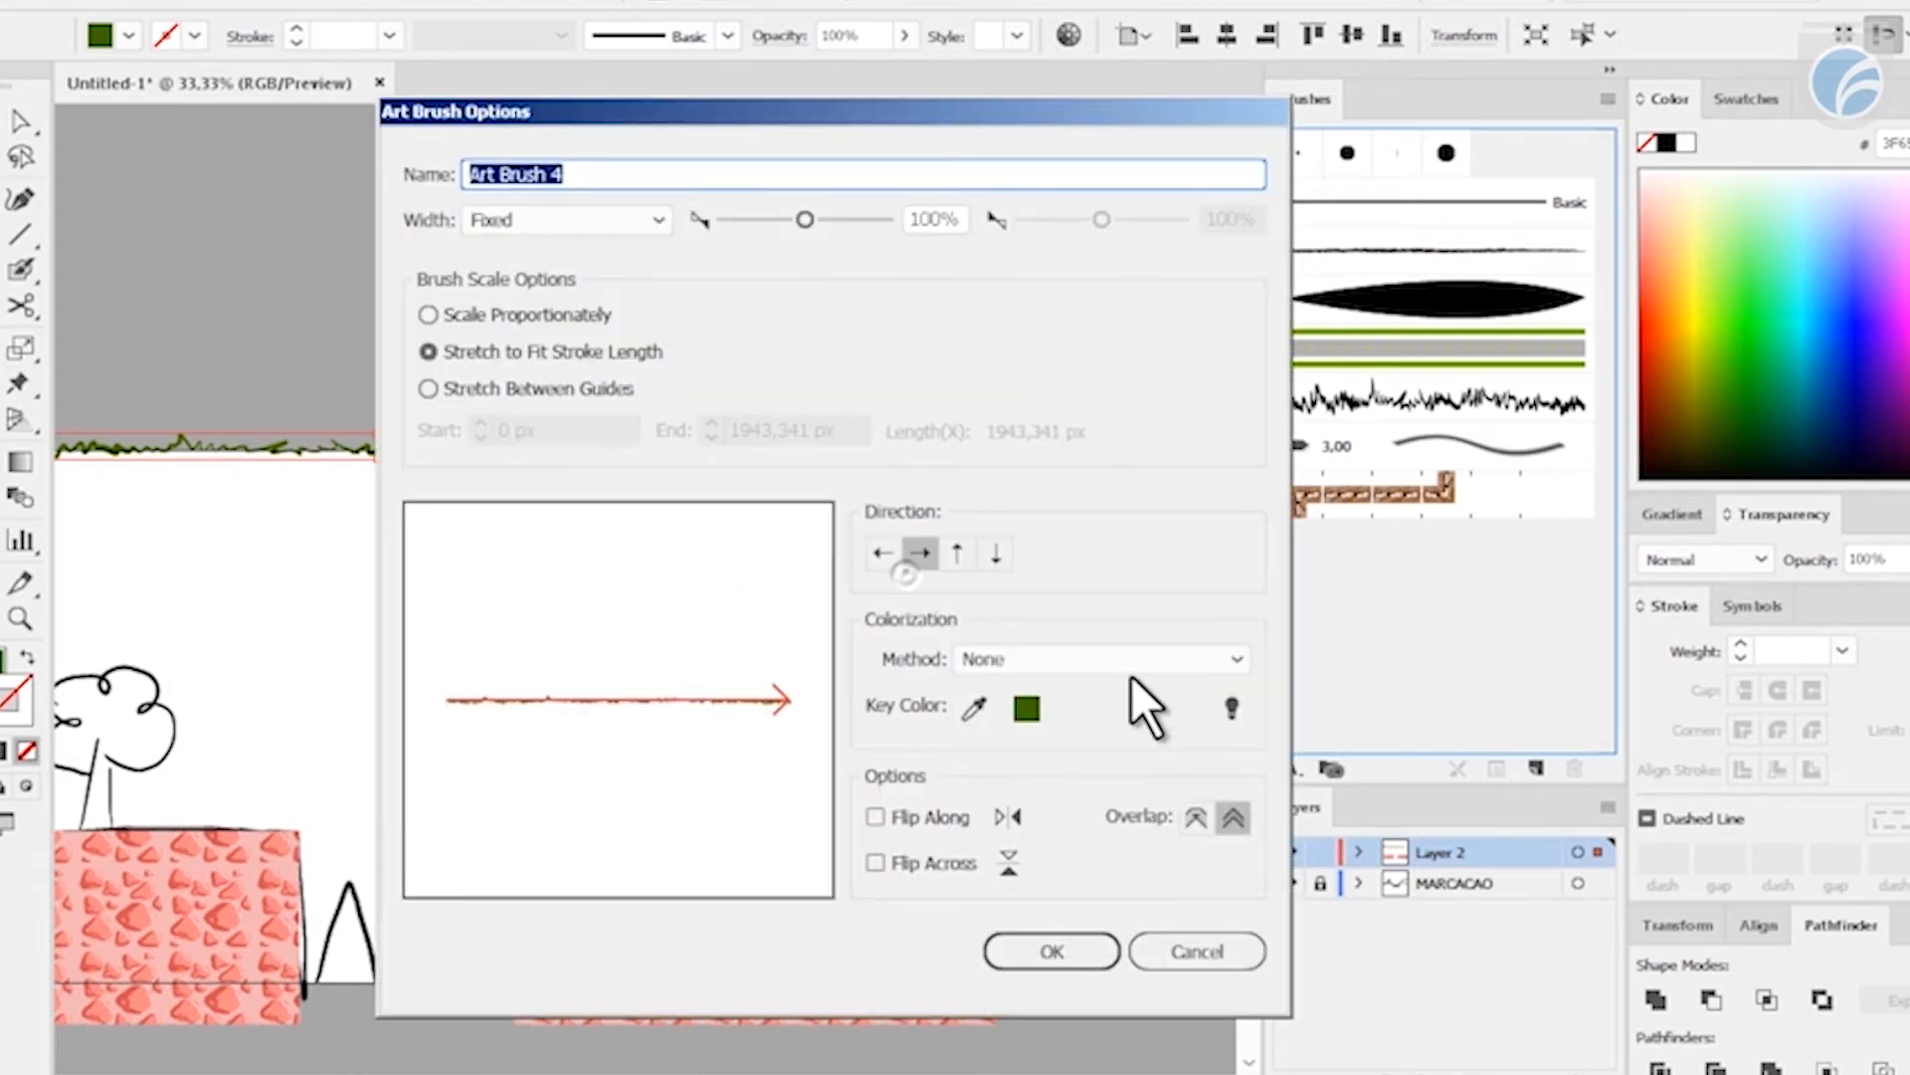
left_click(1065, 953)
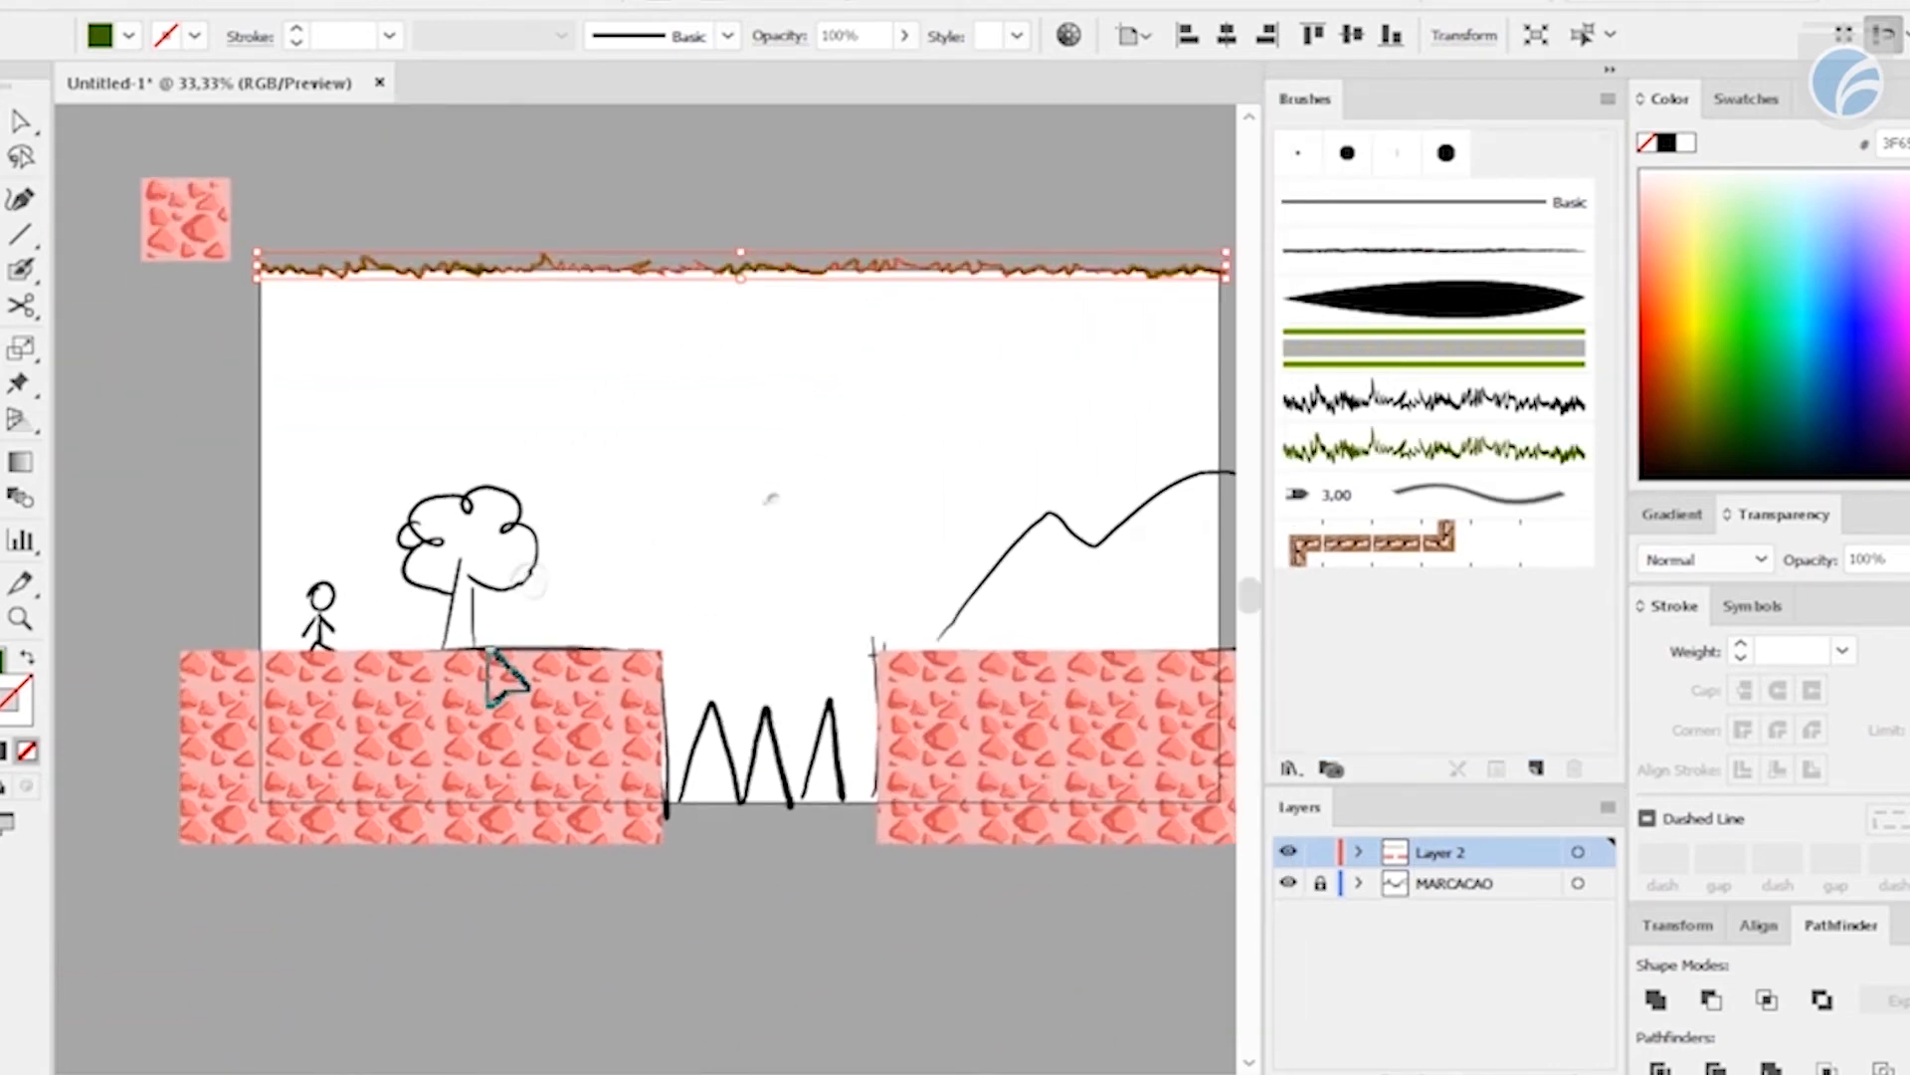
- Try the dark green grass brush on the outline of the whole left ground block, and undo it
left_click(428, 701)
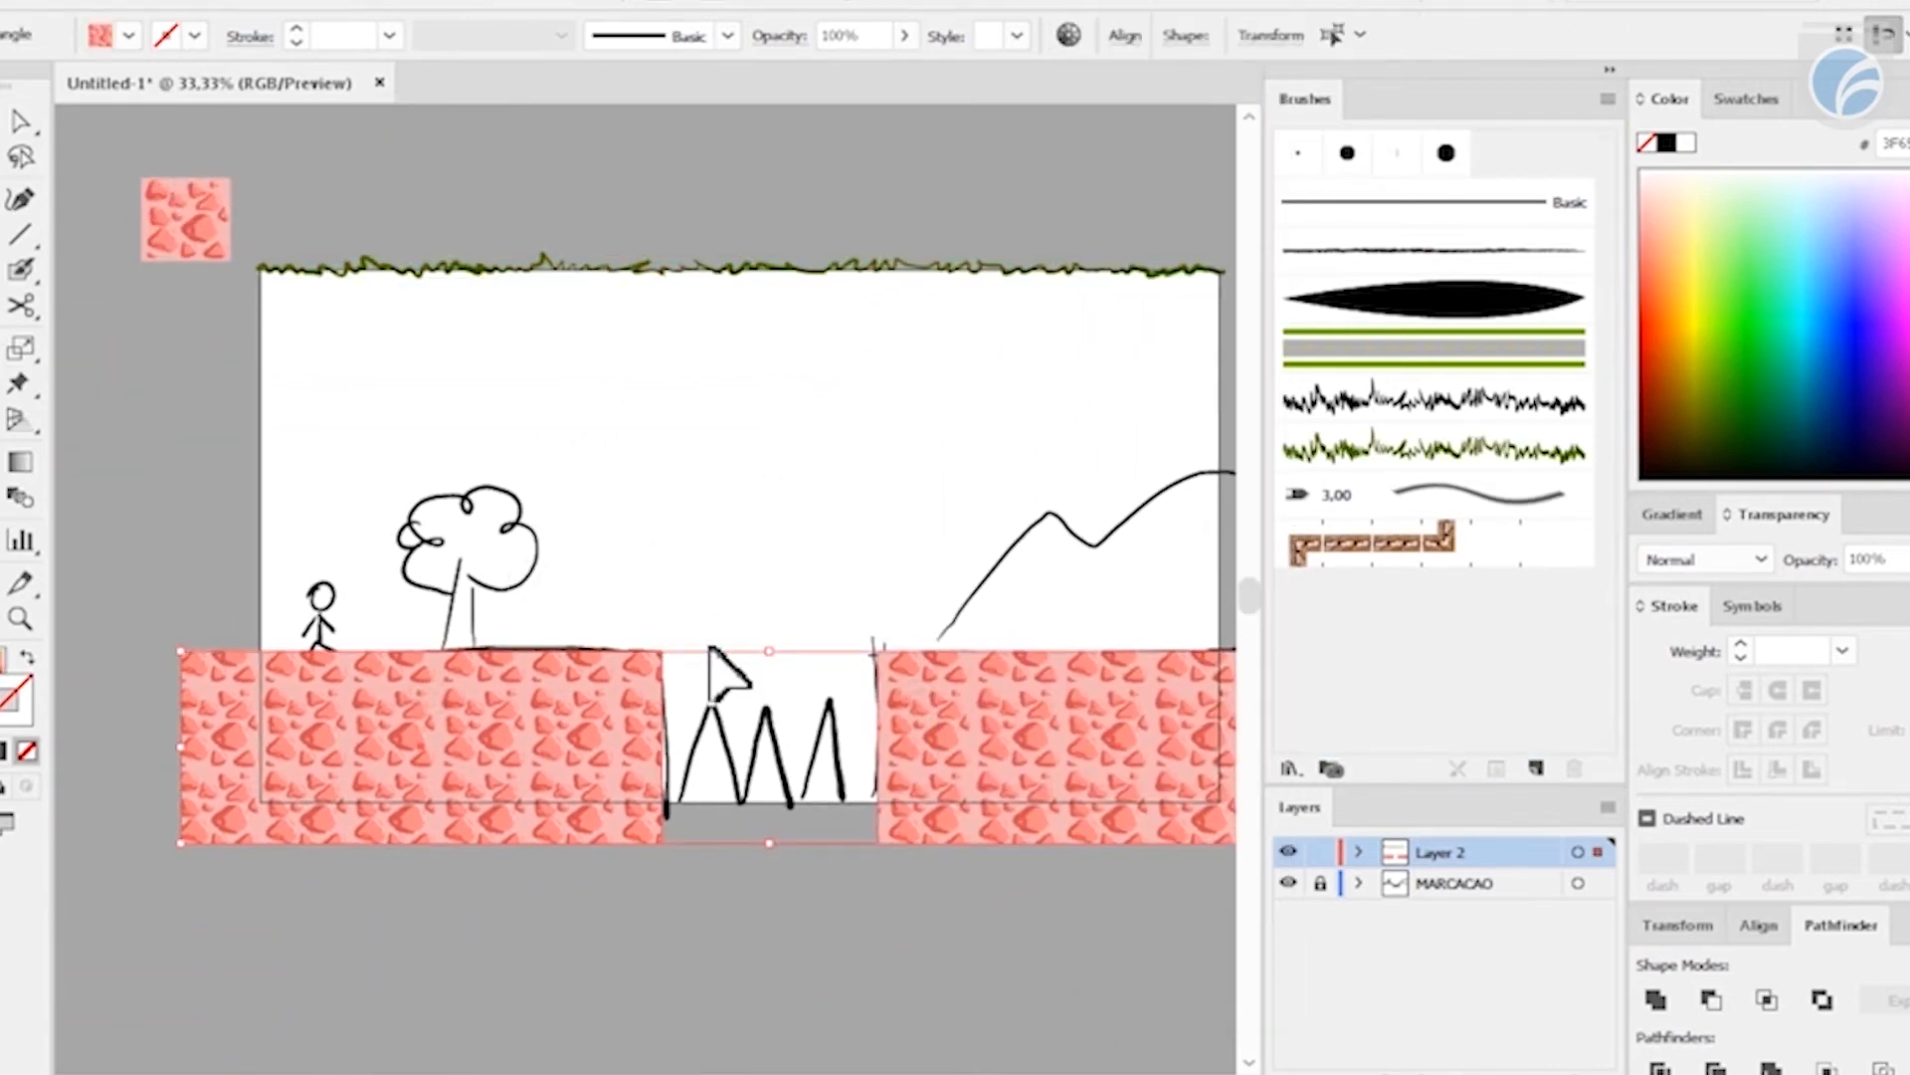
key("ctrl+plus")
key("ctrl+plus")
left_click_drag(512, 579, 863, 703)
left_click_drag(687, 580, 789, 662)
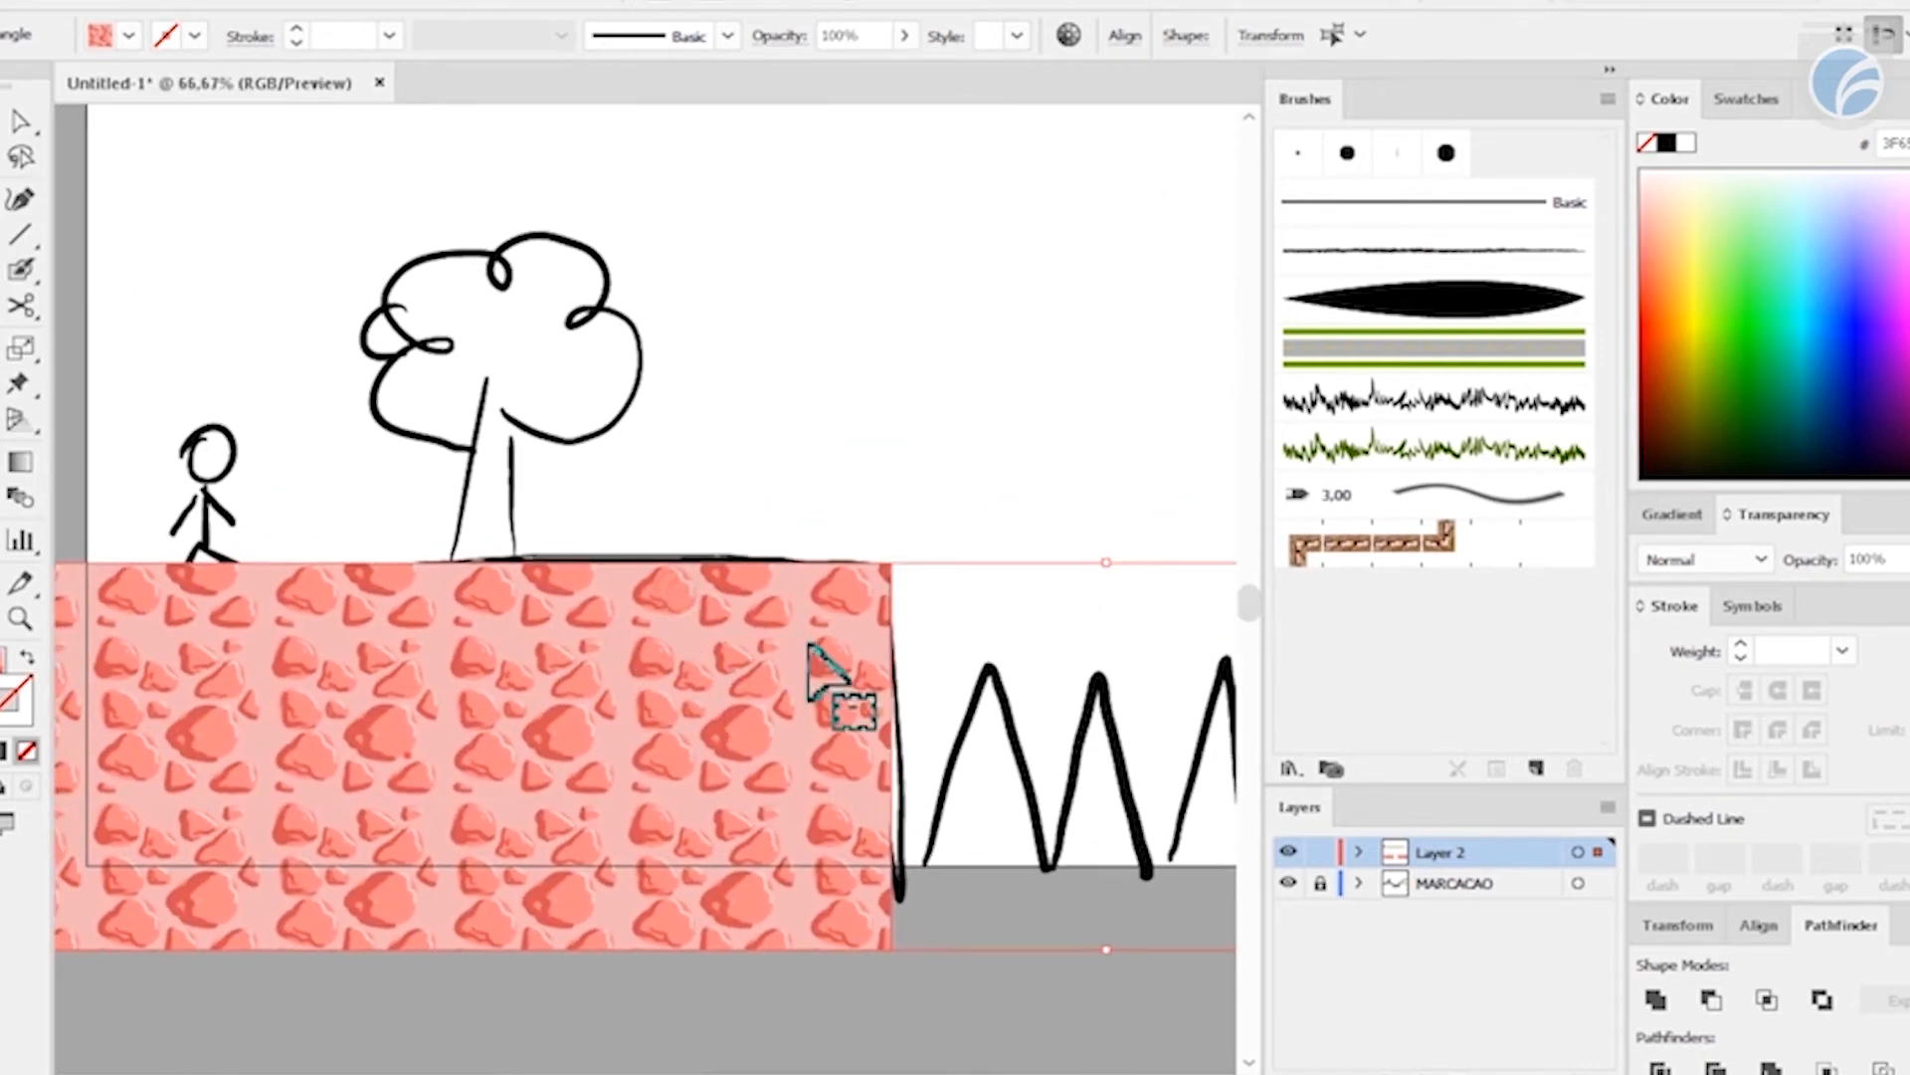
left_click(905, 499)
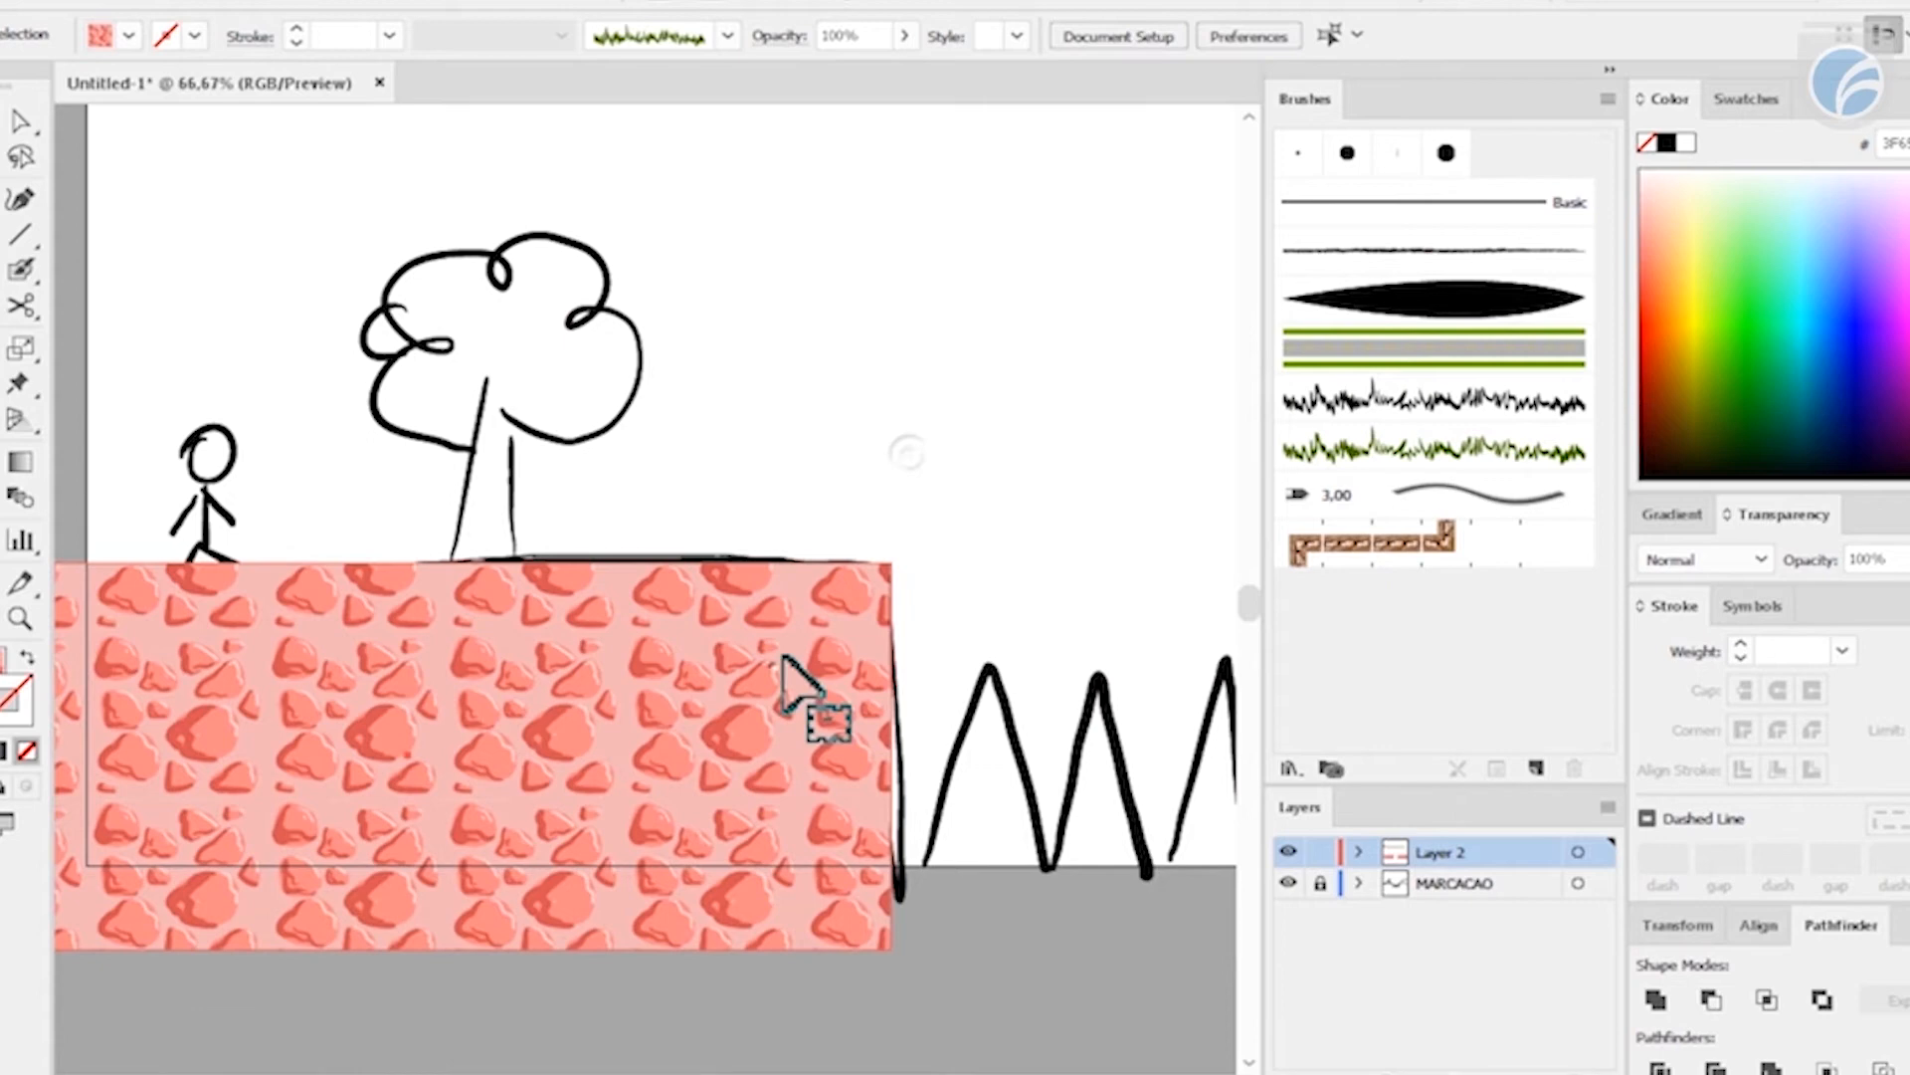
left_click(802, 690)
mouse_move(686, 663)
left_mouse_down()
mouse_move(702, 727)
mouse_move(1480, 537)
left_mouse_up()
left_click(1480, 453)
left_click(822, 446)
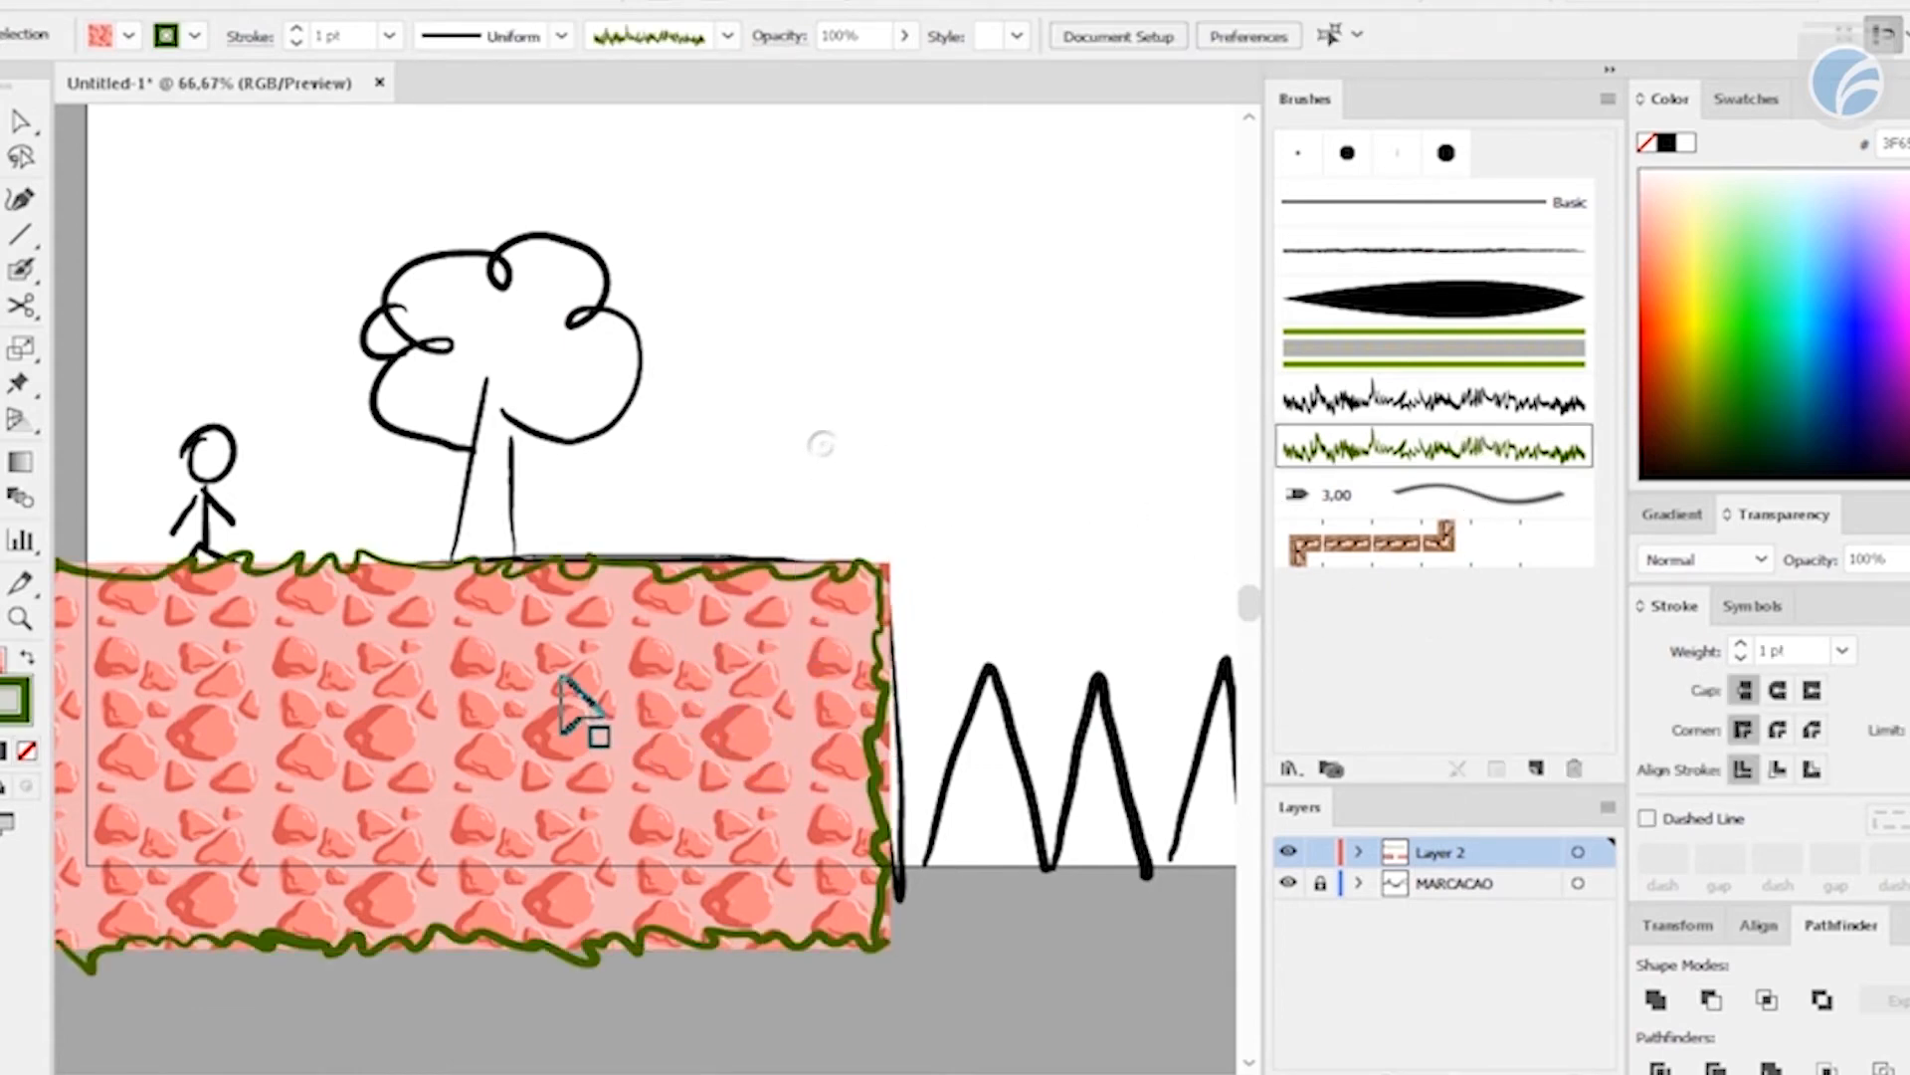
left_click_drag(666, 687, 1054, 639)
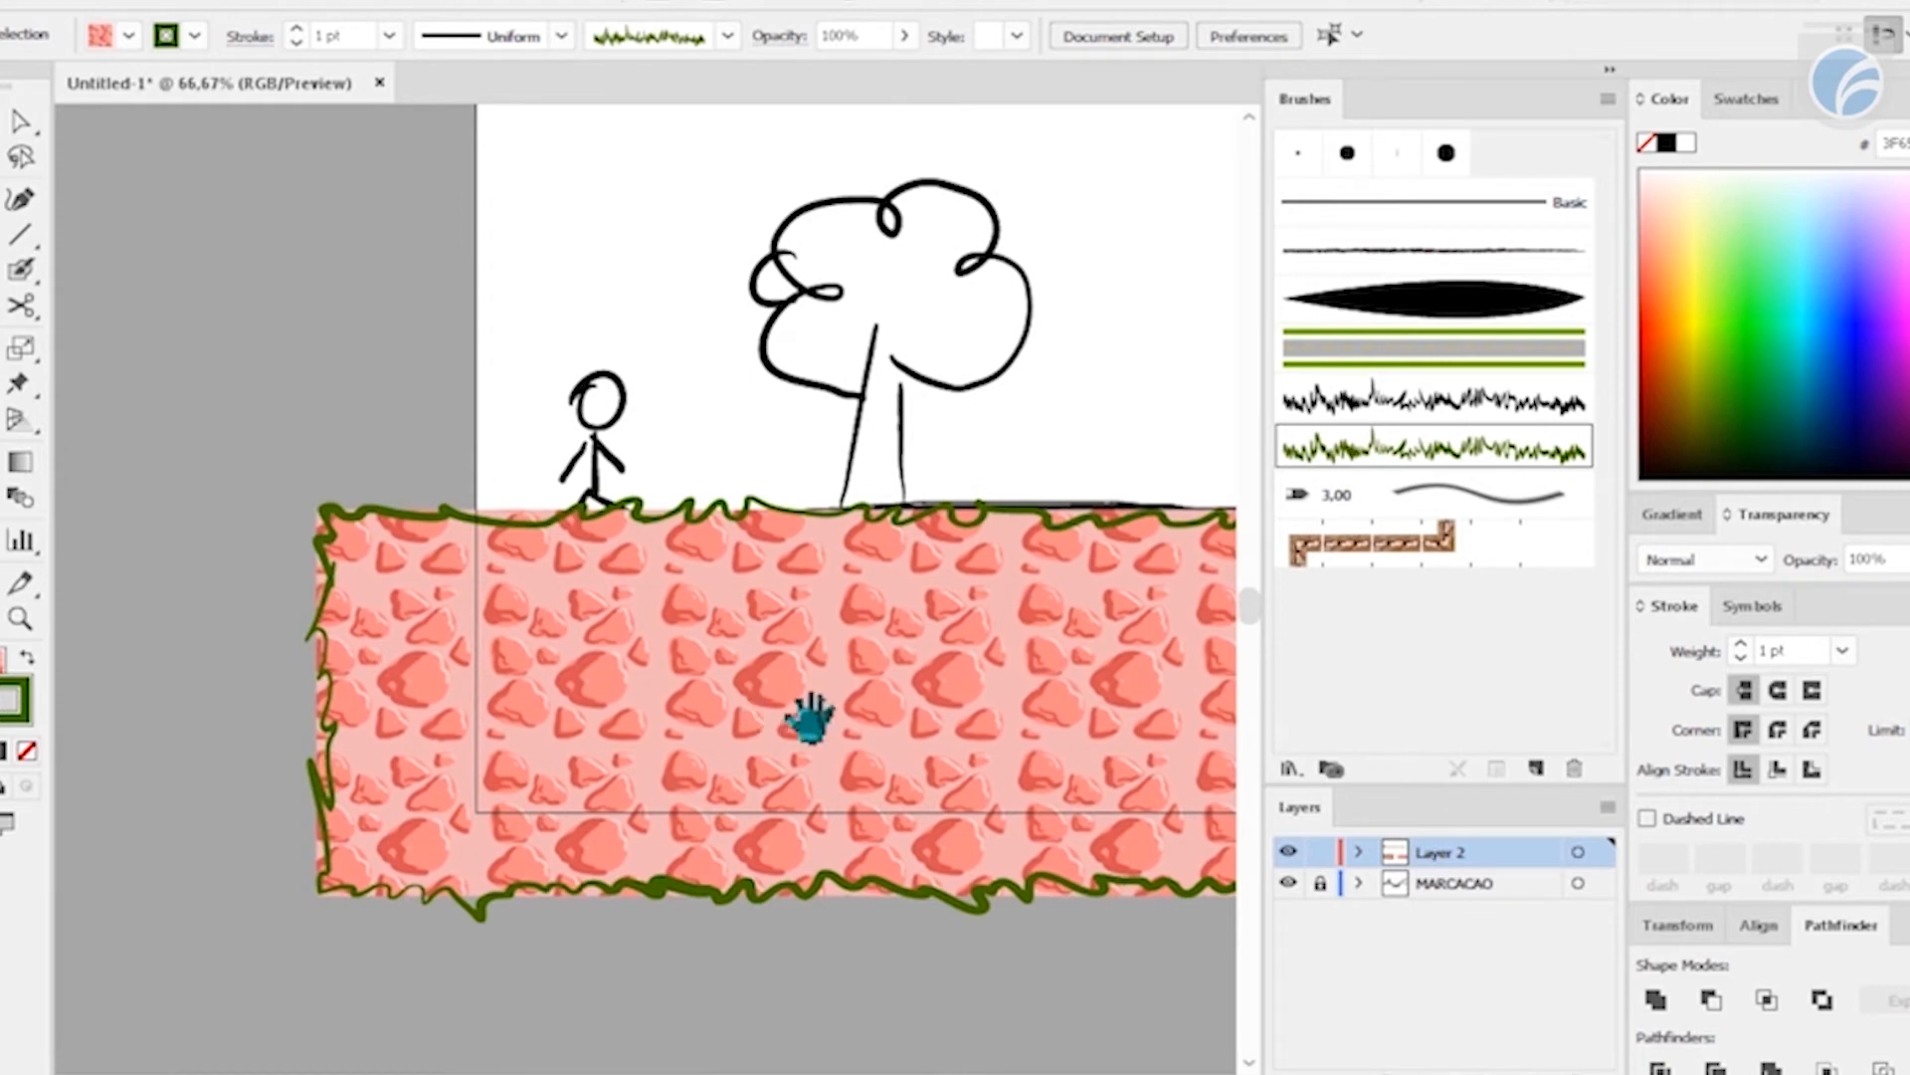
left_click_drag(785, 716, 573, 672)
key("ctrl+z")
left_click(959, 380)
- Draw a straight line just above the left ground block, matching its width, and apply the dark green grass brush to it
mouse_move(1035, 339)
left_mouse_down()
mouse_move(660, 550)
mouse_move(342, 518)
left_mouse_up()
mouse_move(622, 481)
left_mouse_down()
mouse_move(822, 471)
mouse_move(804, 465)
left_mouse_up()
left_click_drag(214, 537, 839, 470)
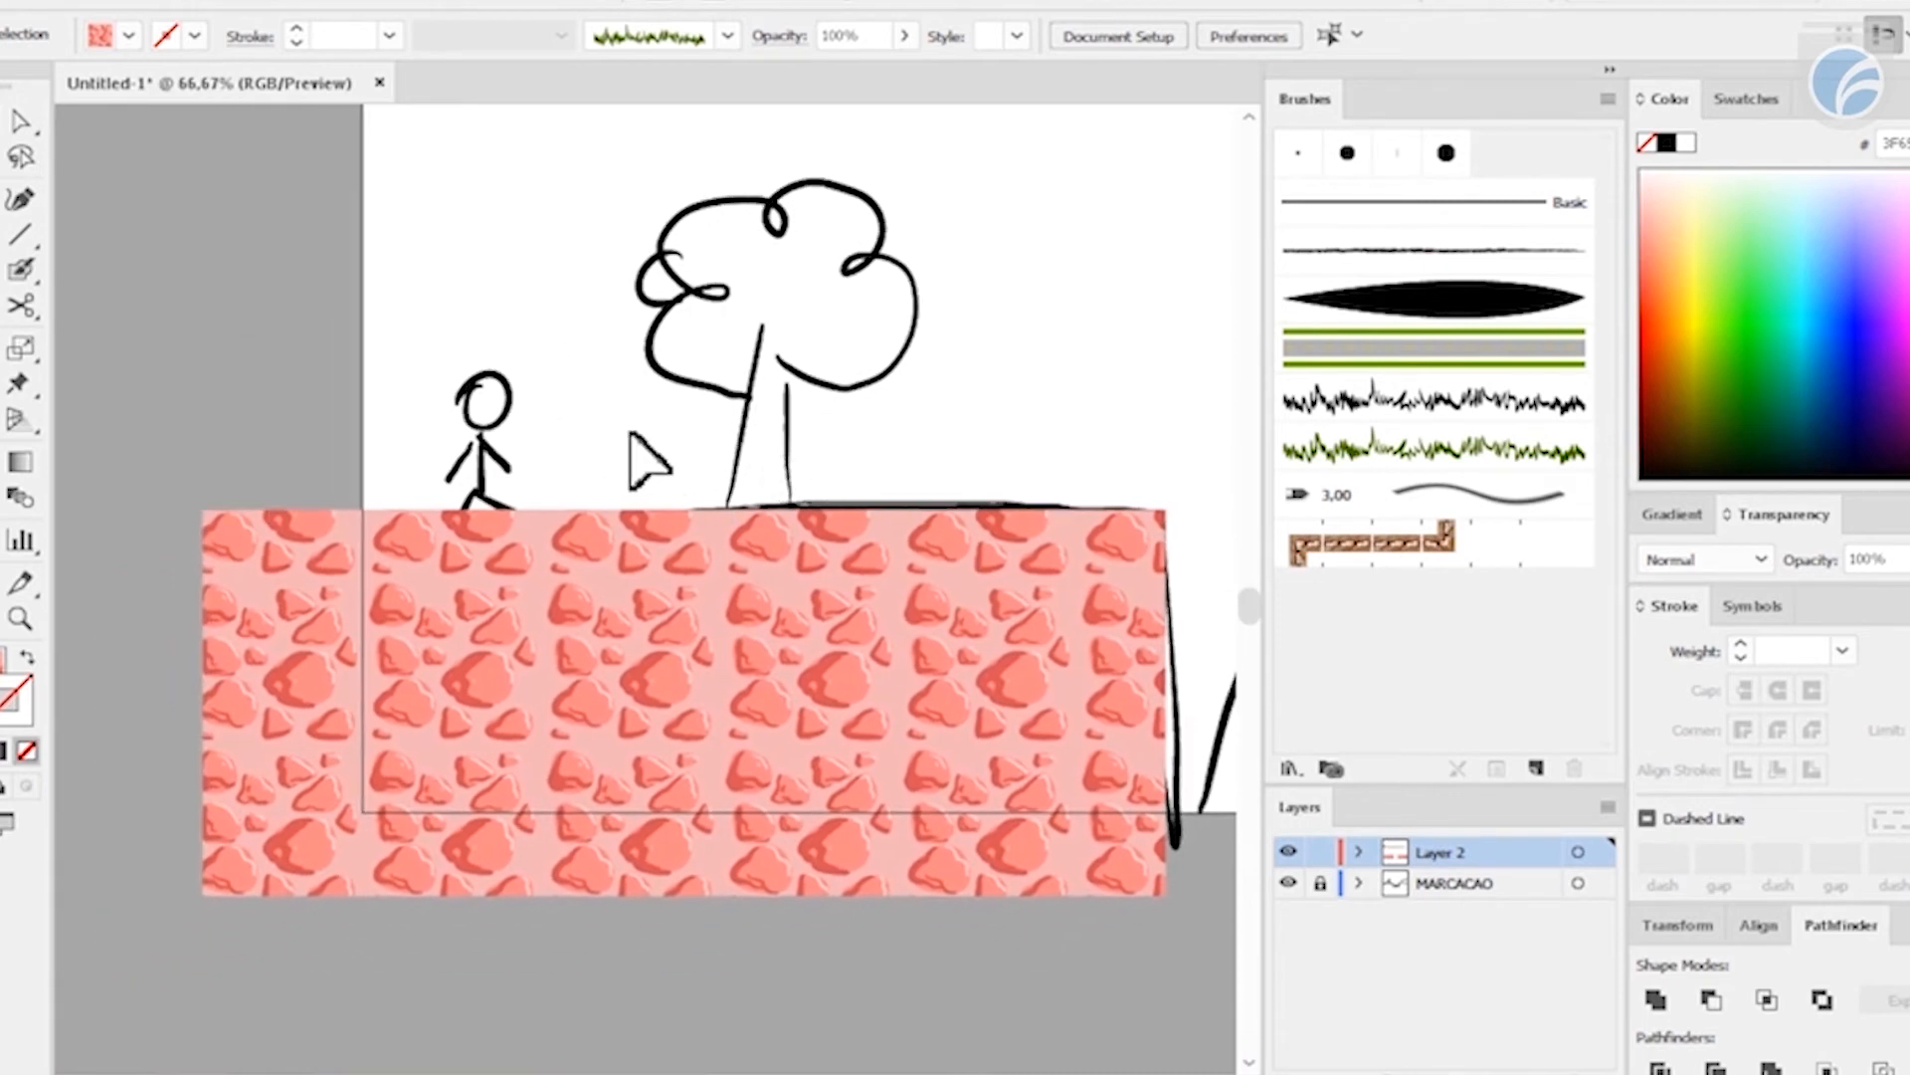
left_click_drag(204, 488, 1152, 485)
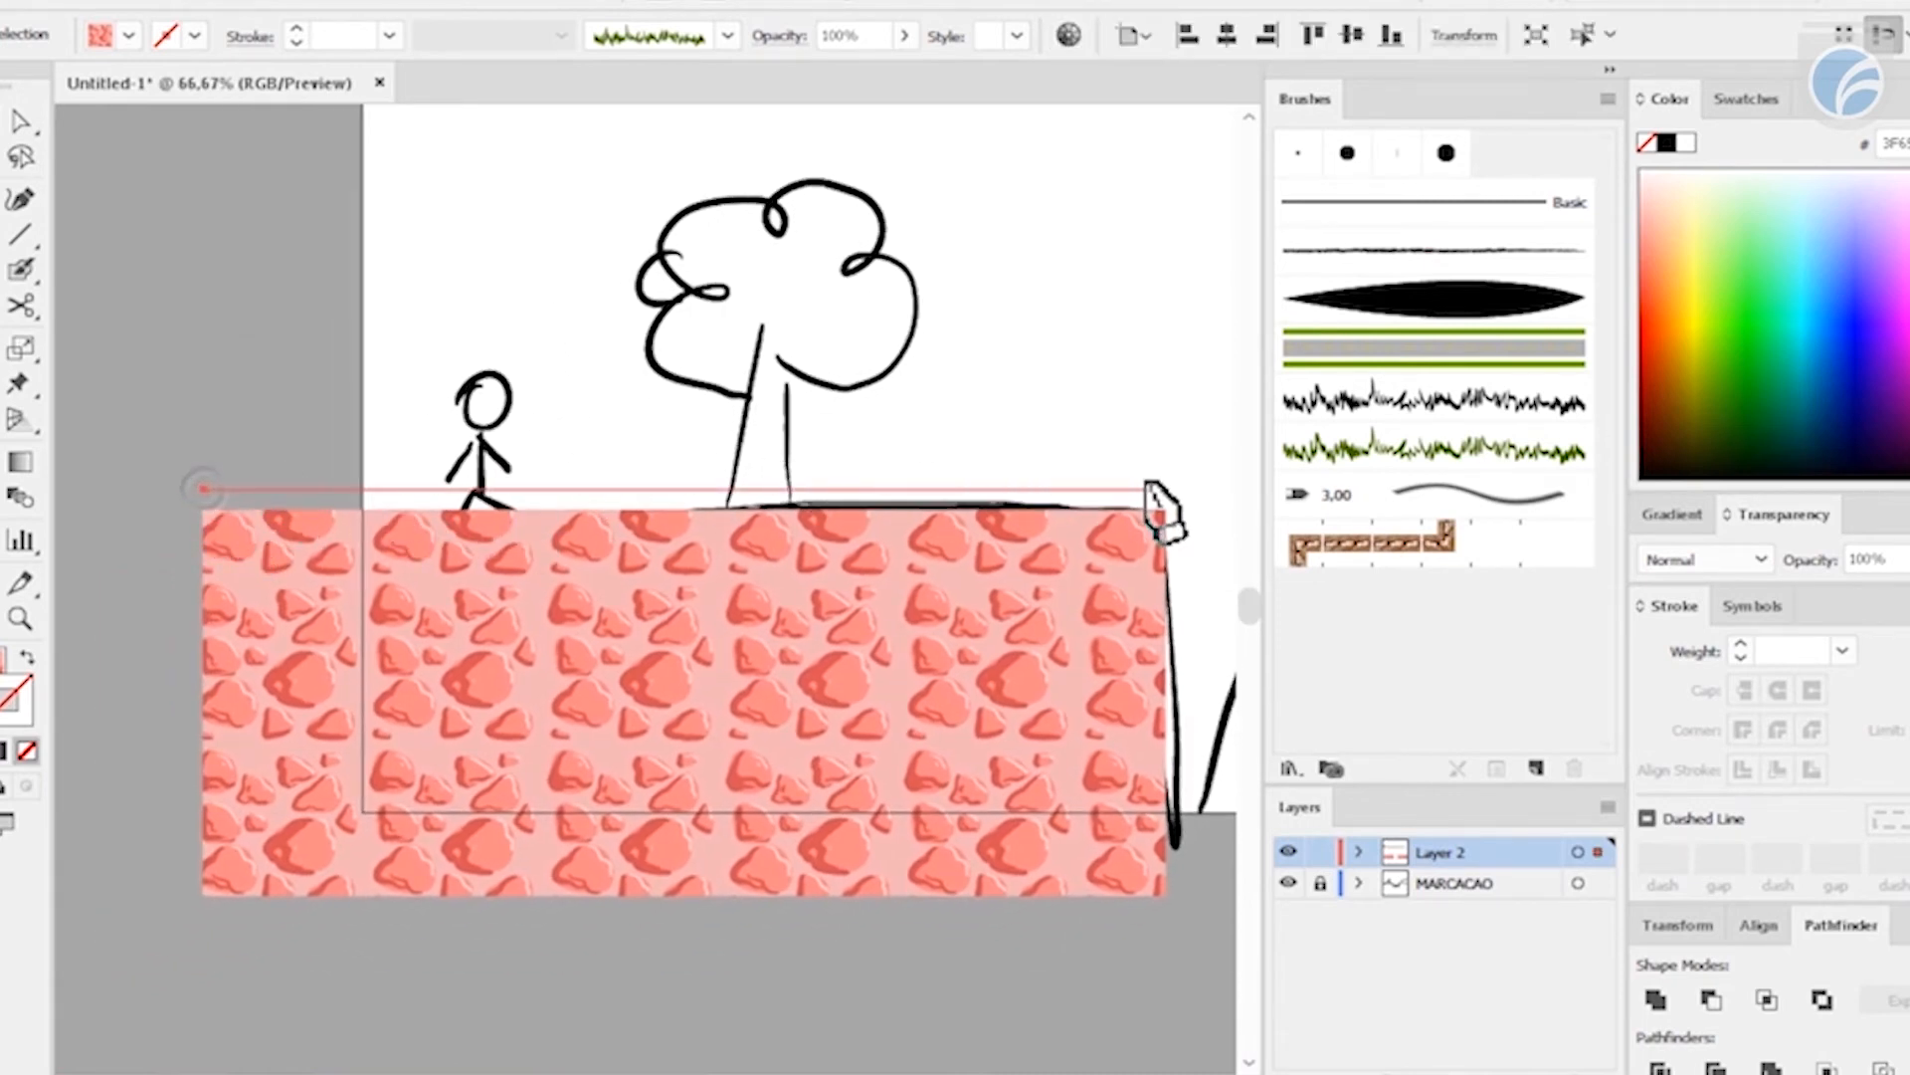
left_click(1378, 450)
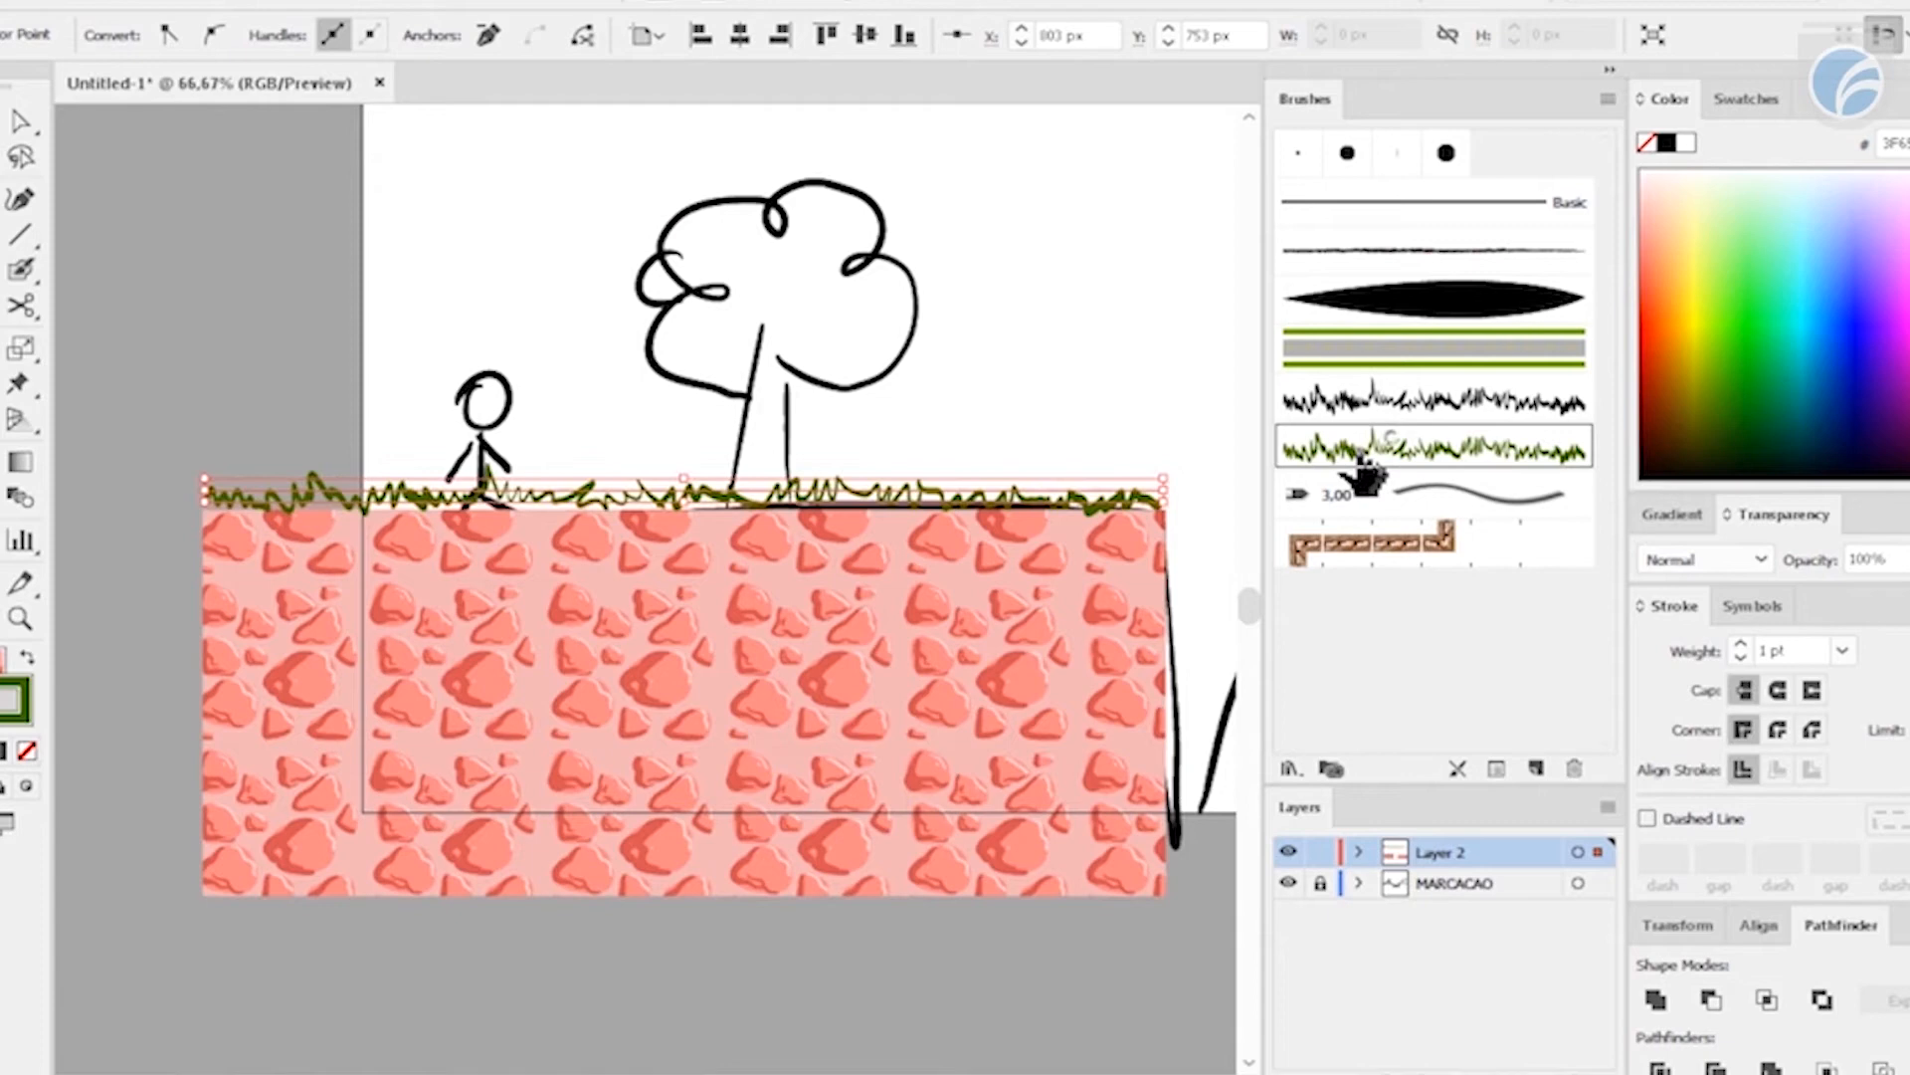
left_click(990, 398)
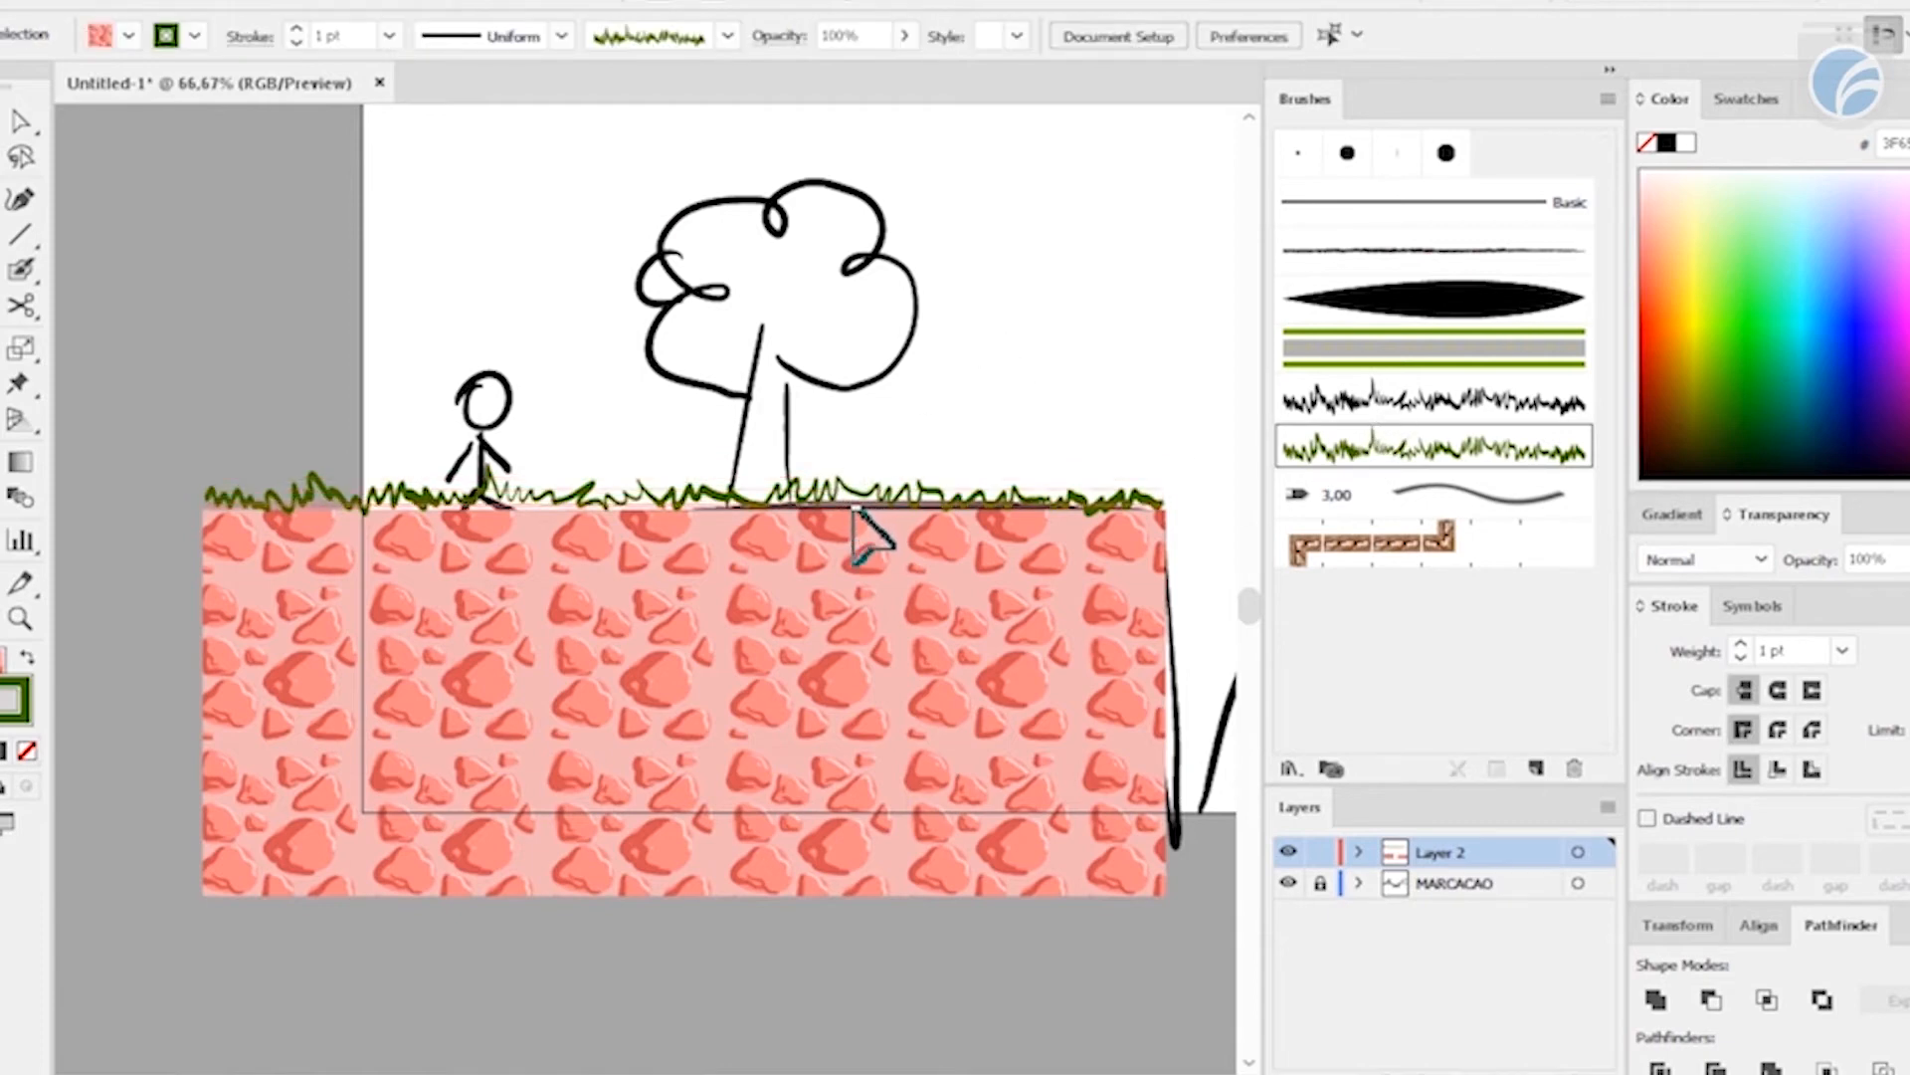
- Lower the grass strip onto the top edge of the left ground block, and hide the MARCACAO layer
left_click_drag(854, 492, 854, 509)
left_click(948, 438)
scroll(1113, 430, "right", 5)
scroll(1084, 493, "down", 1)
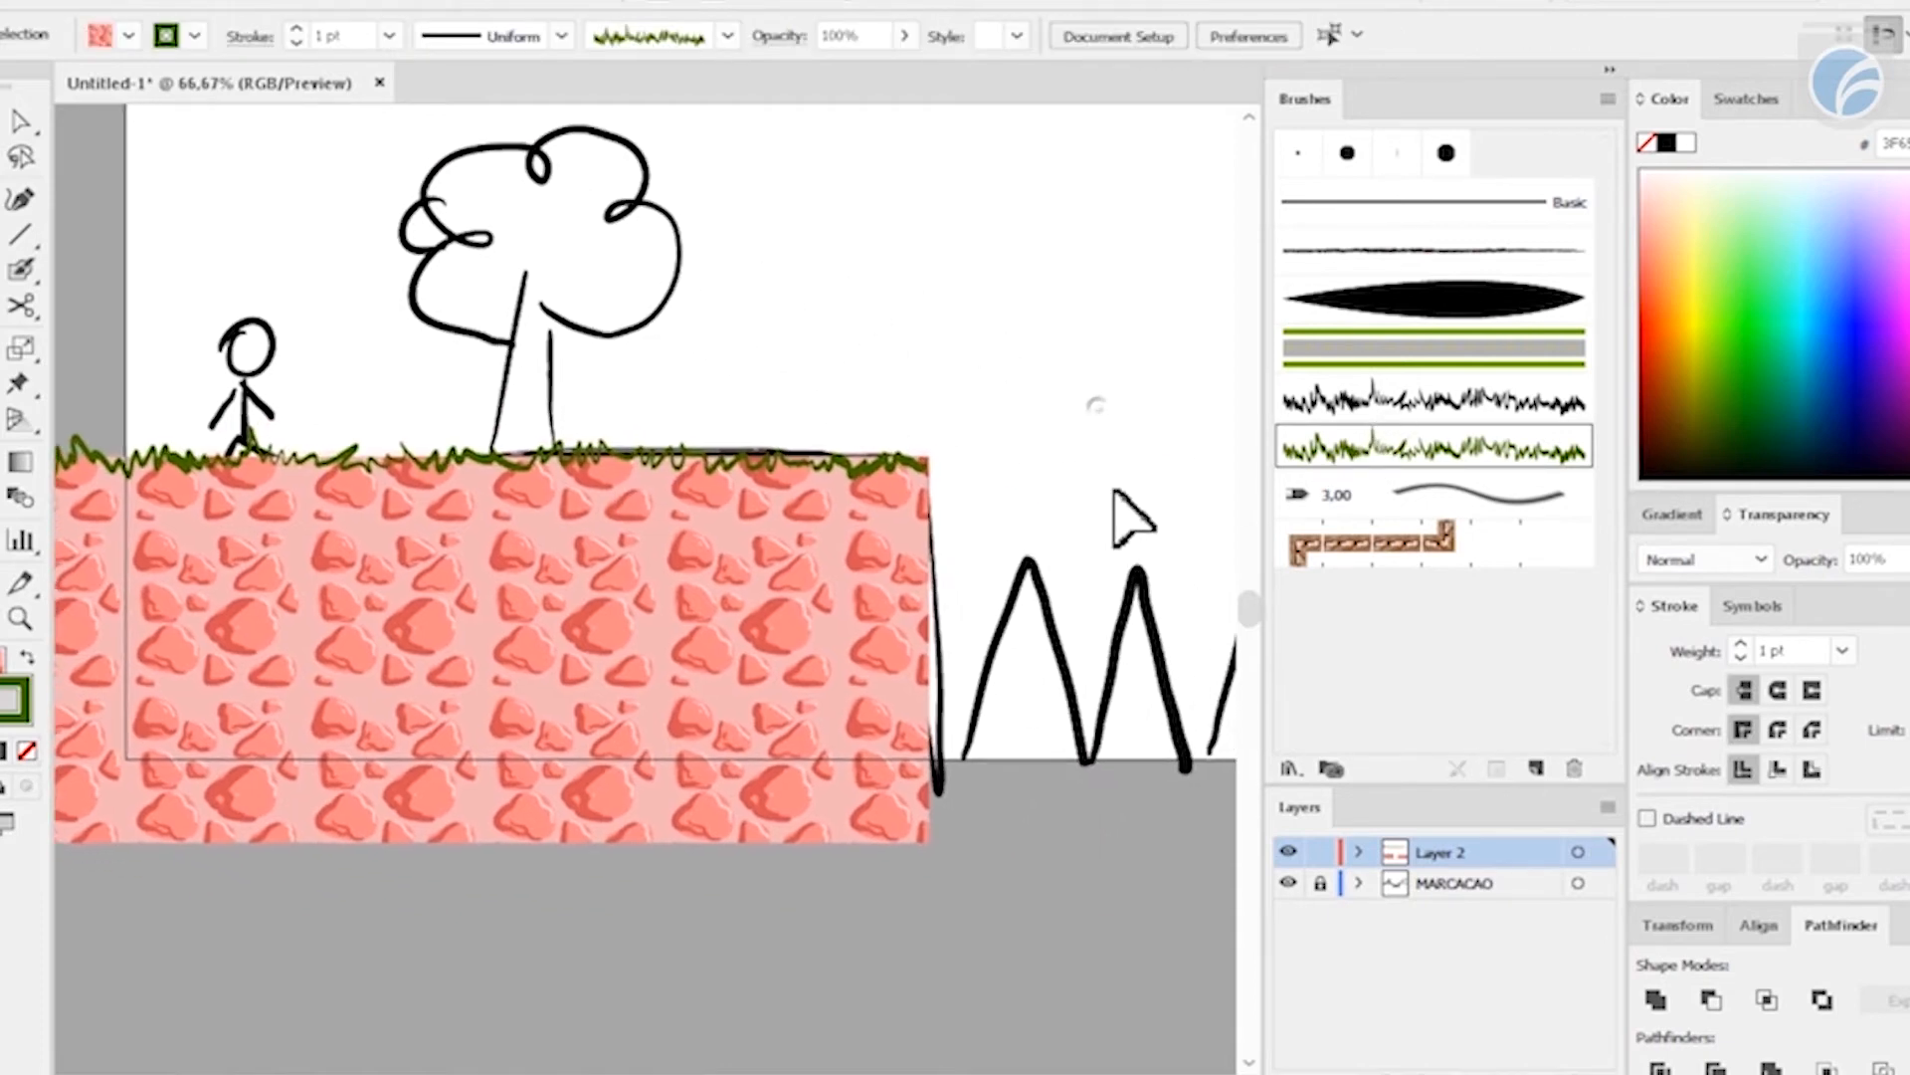
left_click(1288, 882)
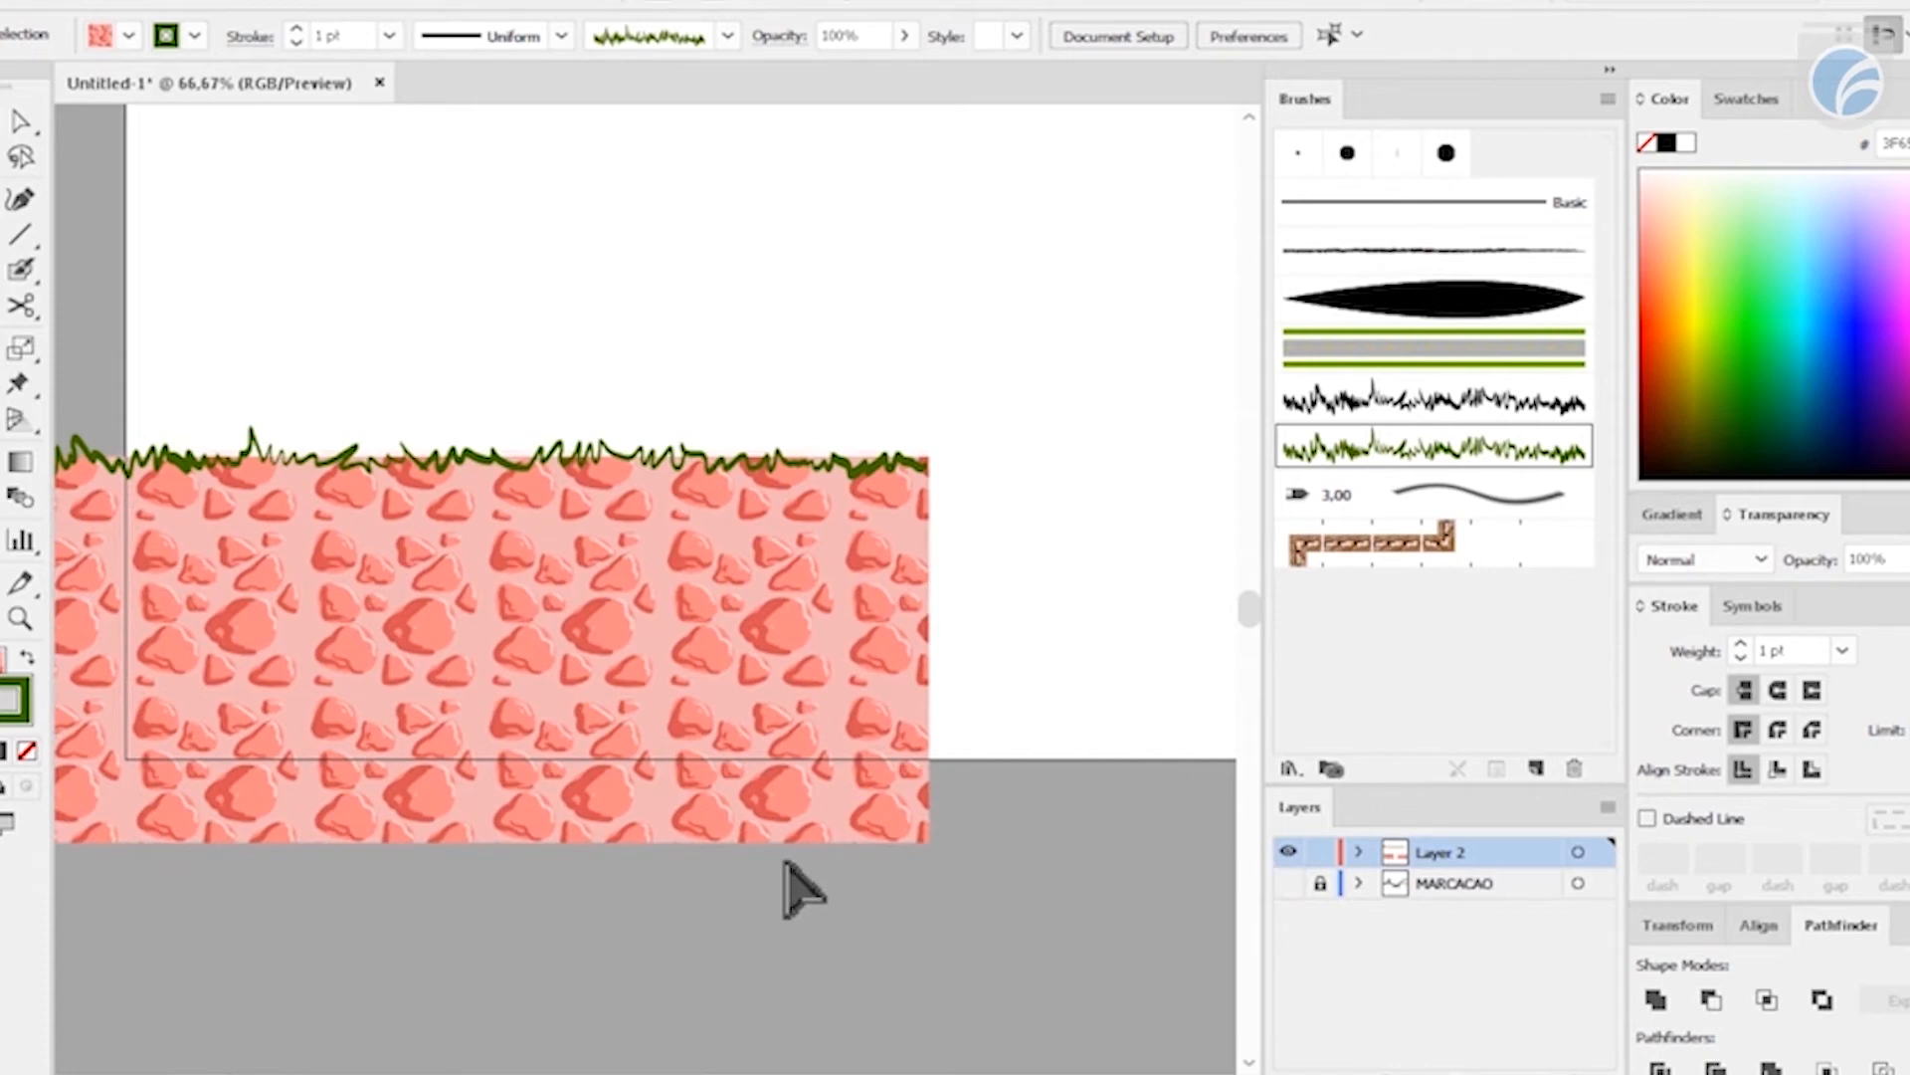
- Delete the original hand-drawn grass line lying along the artboard's upper edge
key("ctrl+minus")
key("ctrl+minus")
left_click_drag(974, 652, 876, 757)
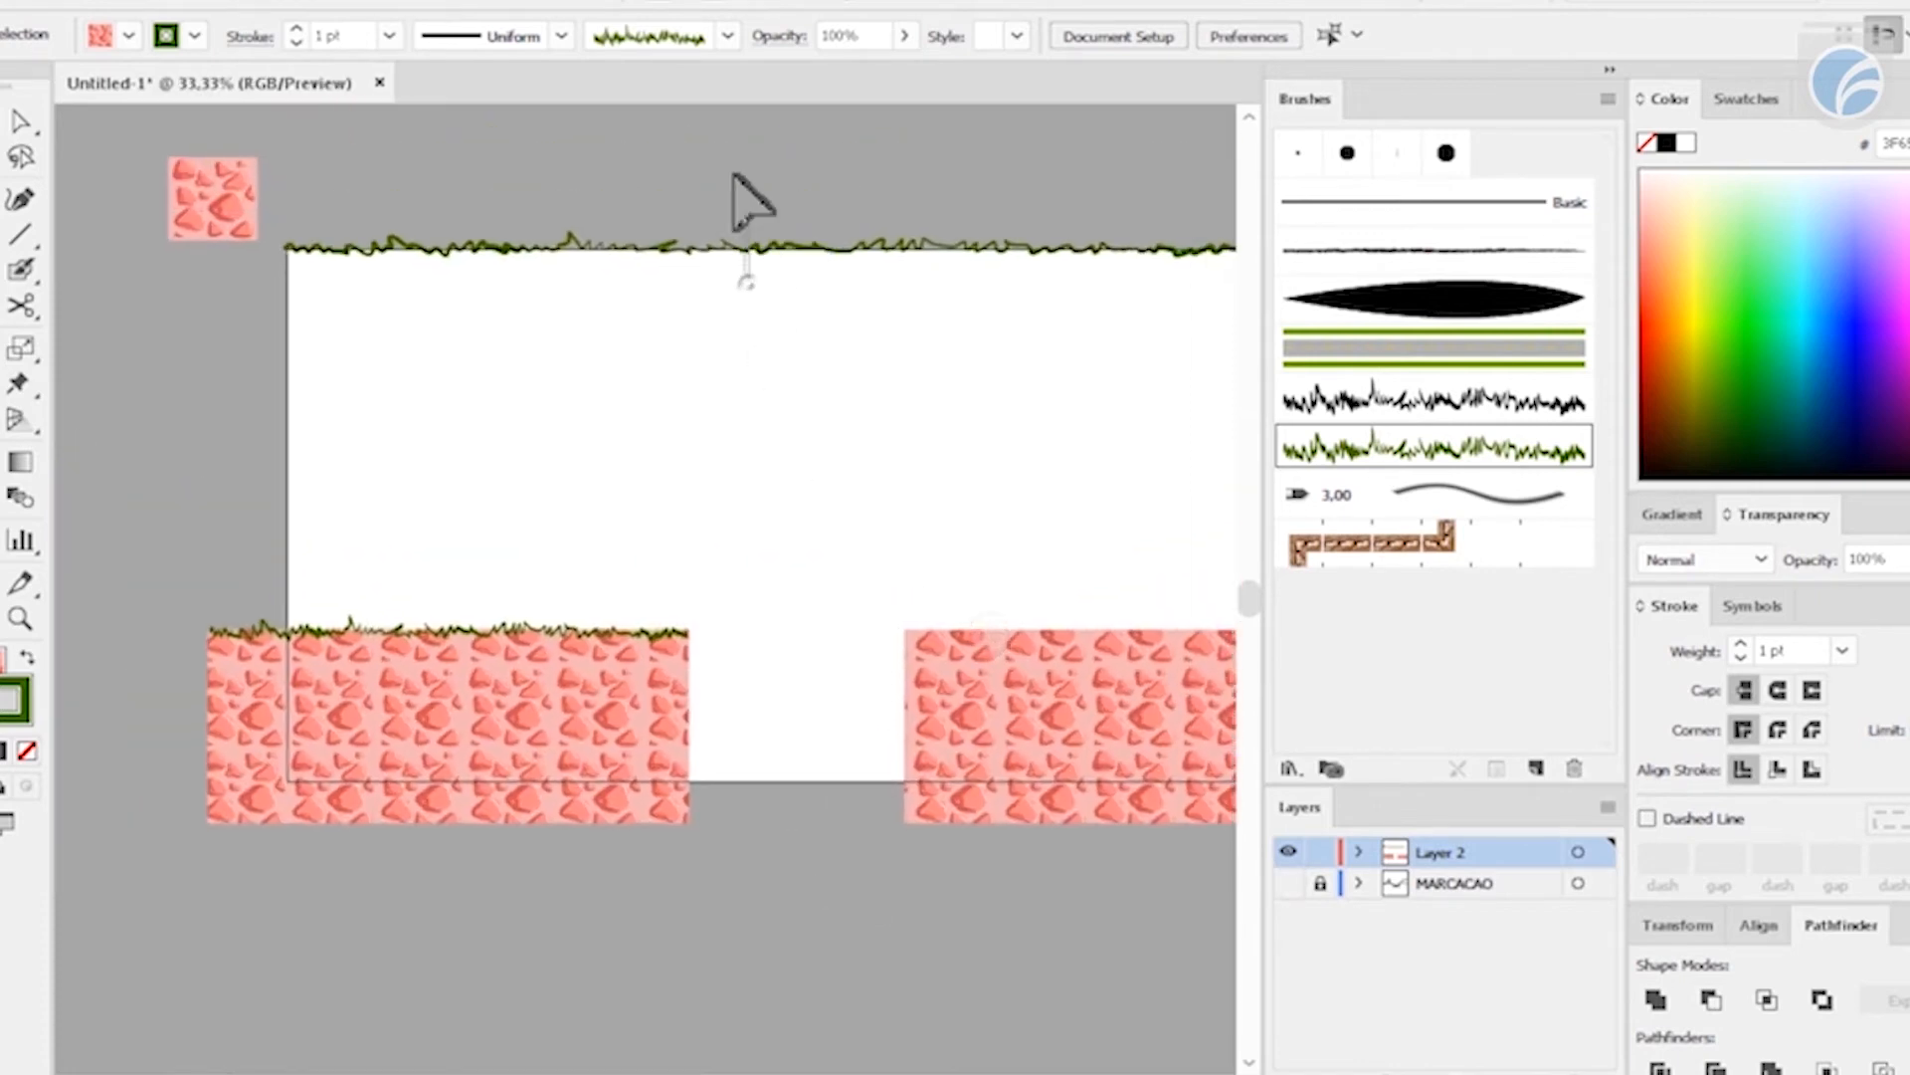
left_click(715, 244)
key("Delete")
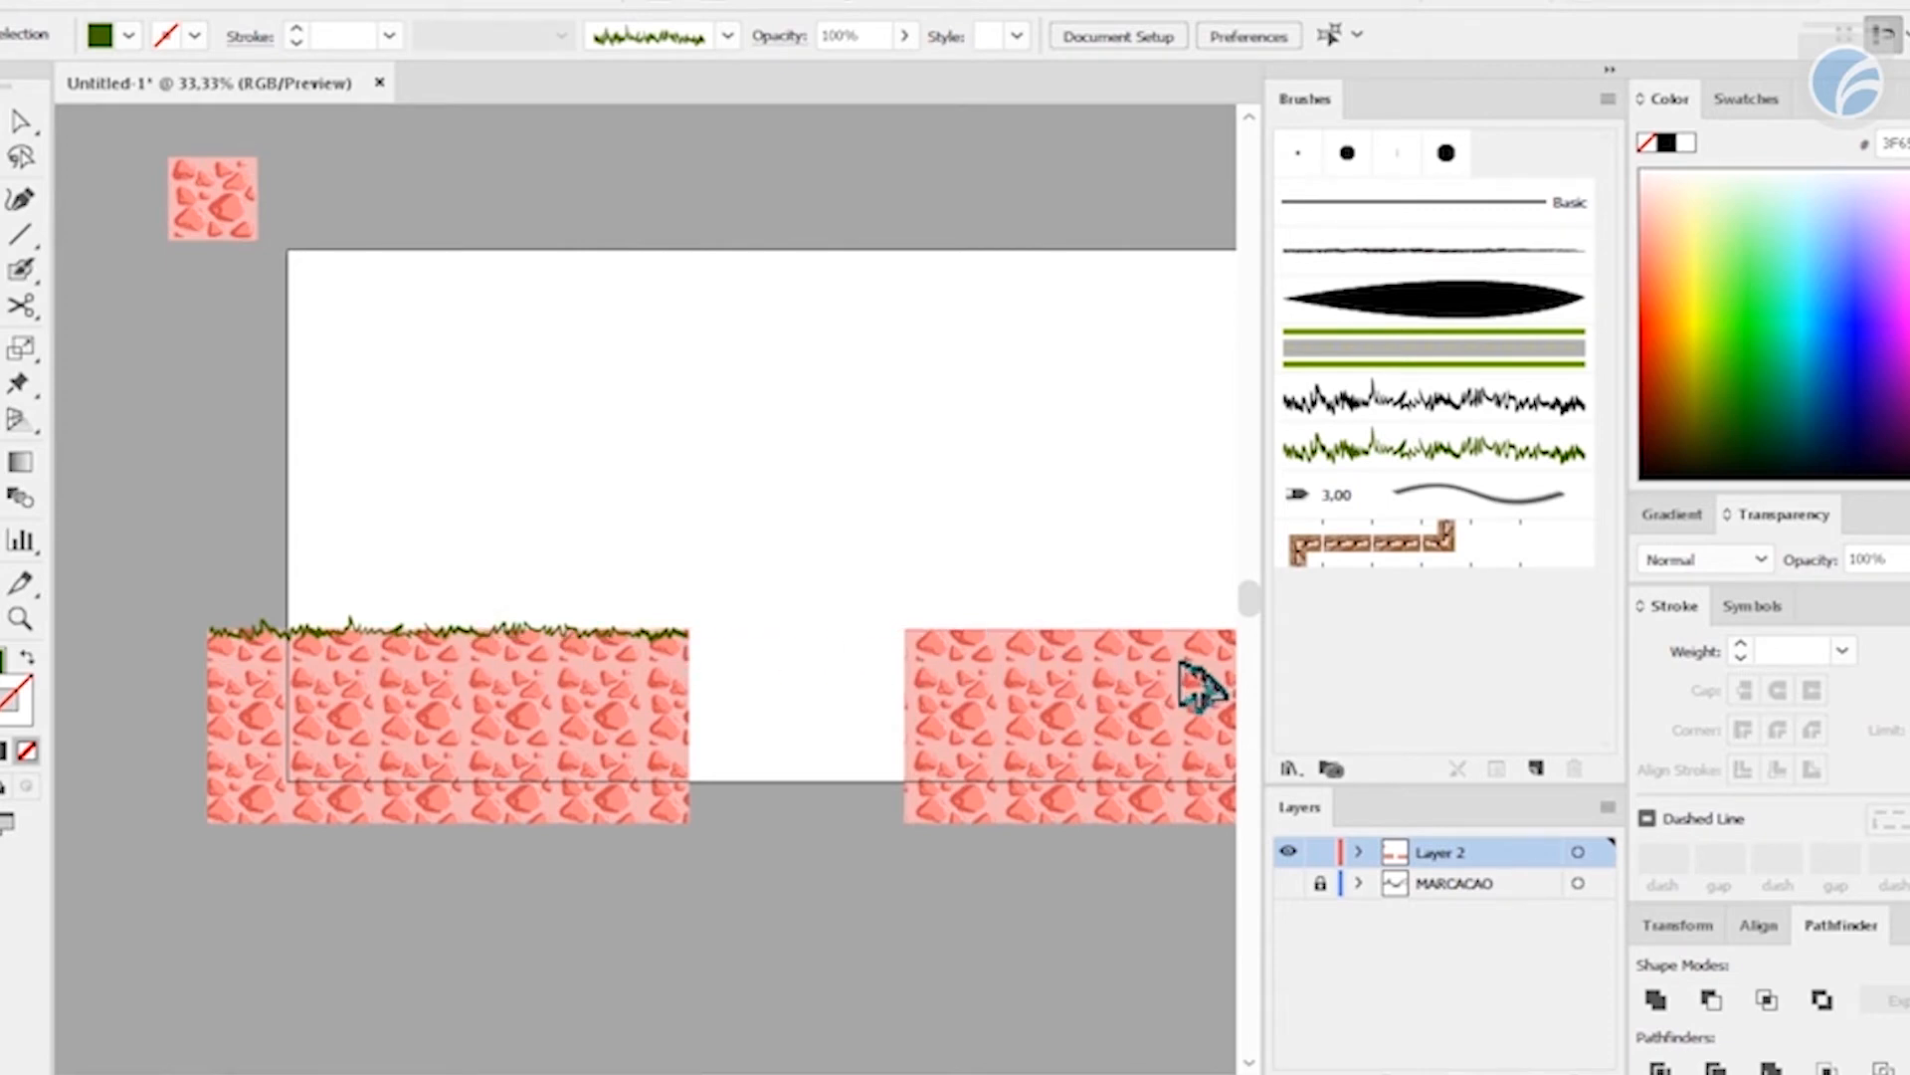
- Place a copy of the brushed grass strip on the top edge of the right ground block
left_click_drag(1180, 660, 1178, 660)
left_click(826, 740)
left_click_drag(1162, 768, 910, 728)
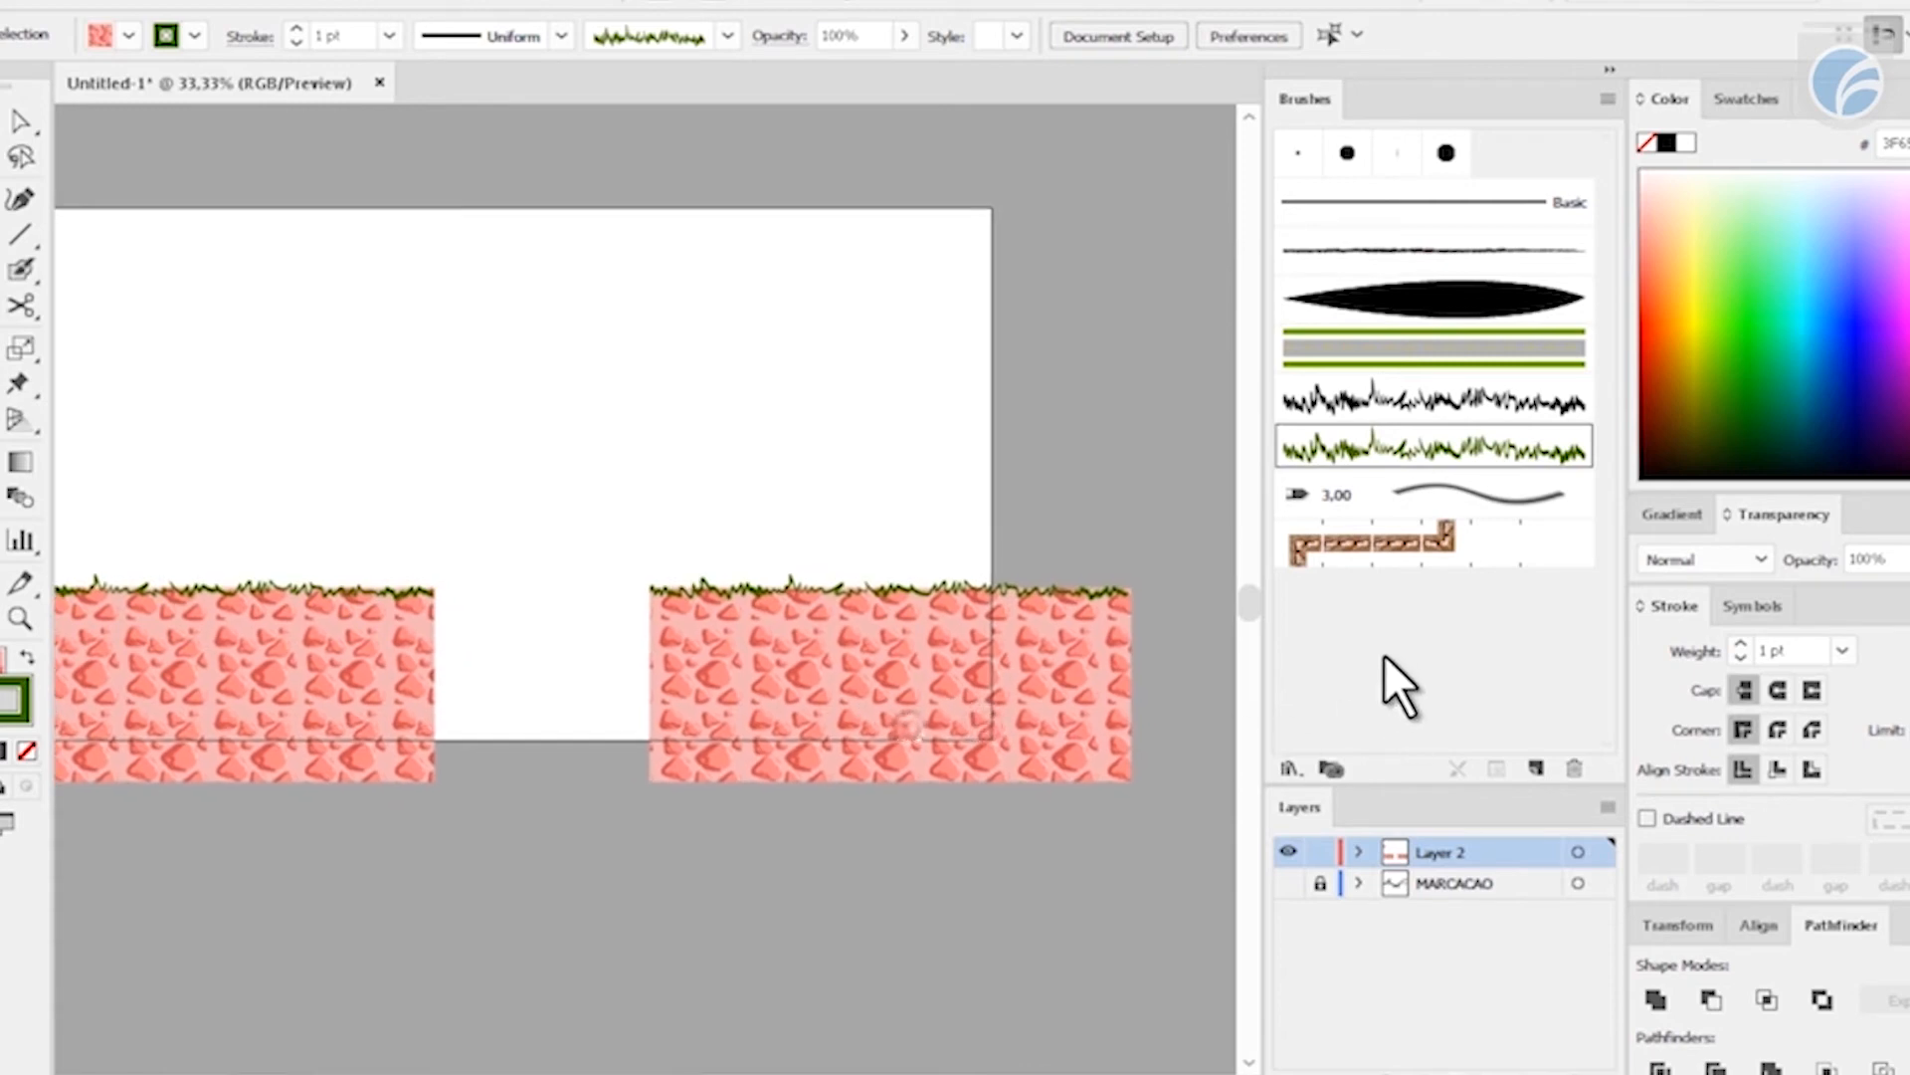
- Rename the layer holding the ground blocks and grass as CHAO
double_click(1429, 849)
type("CHA")
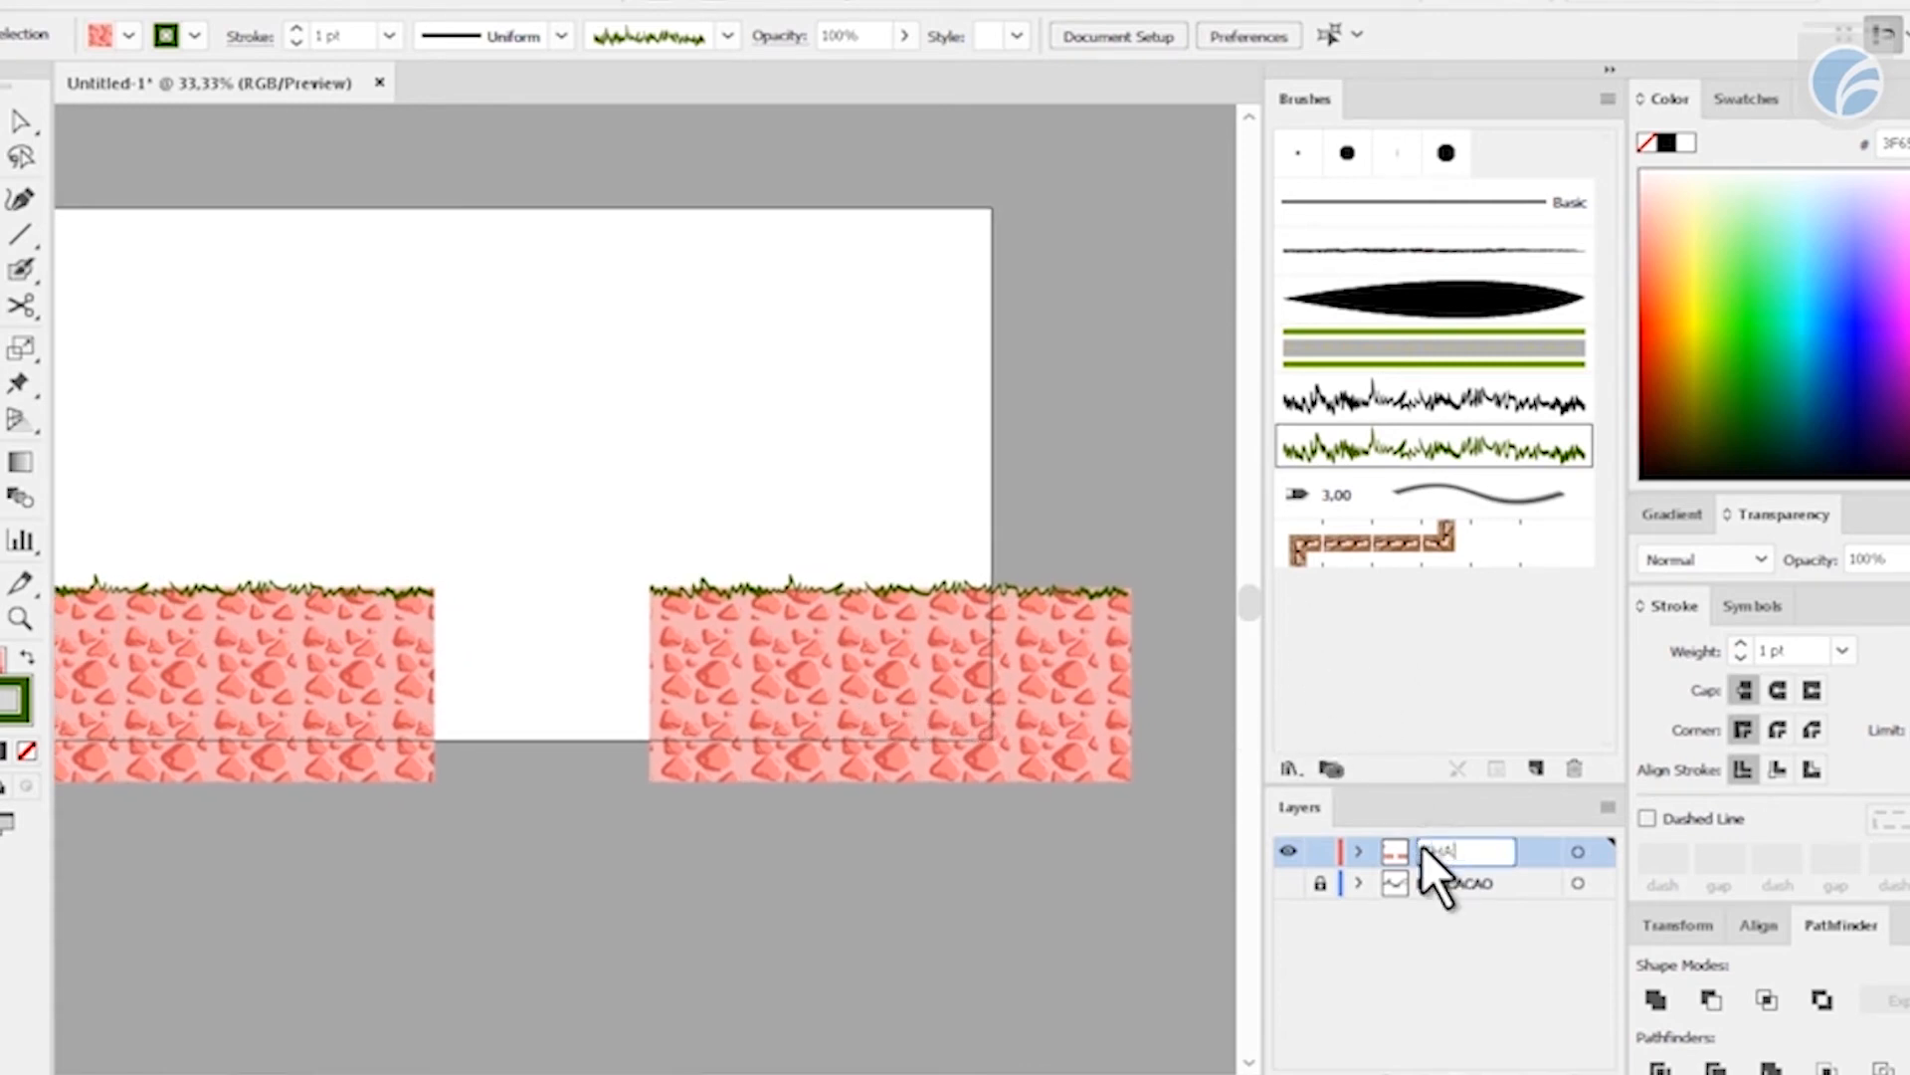
type("O")
key("Return")
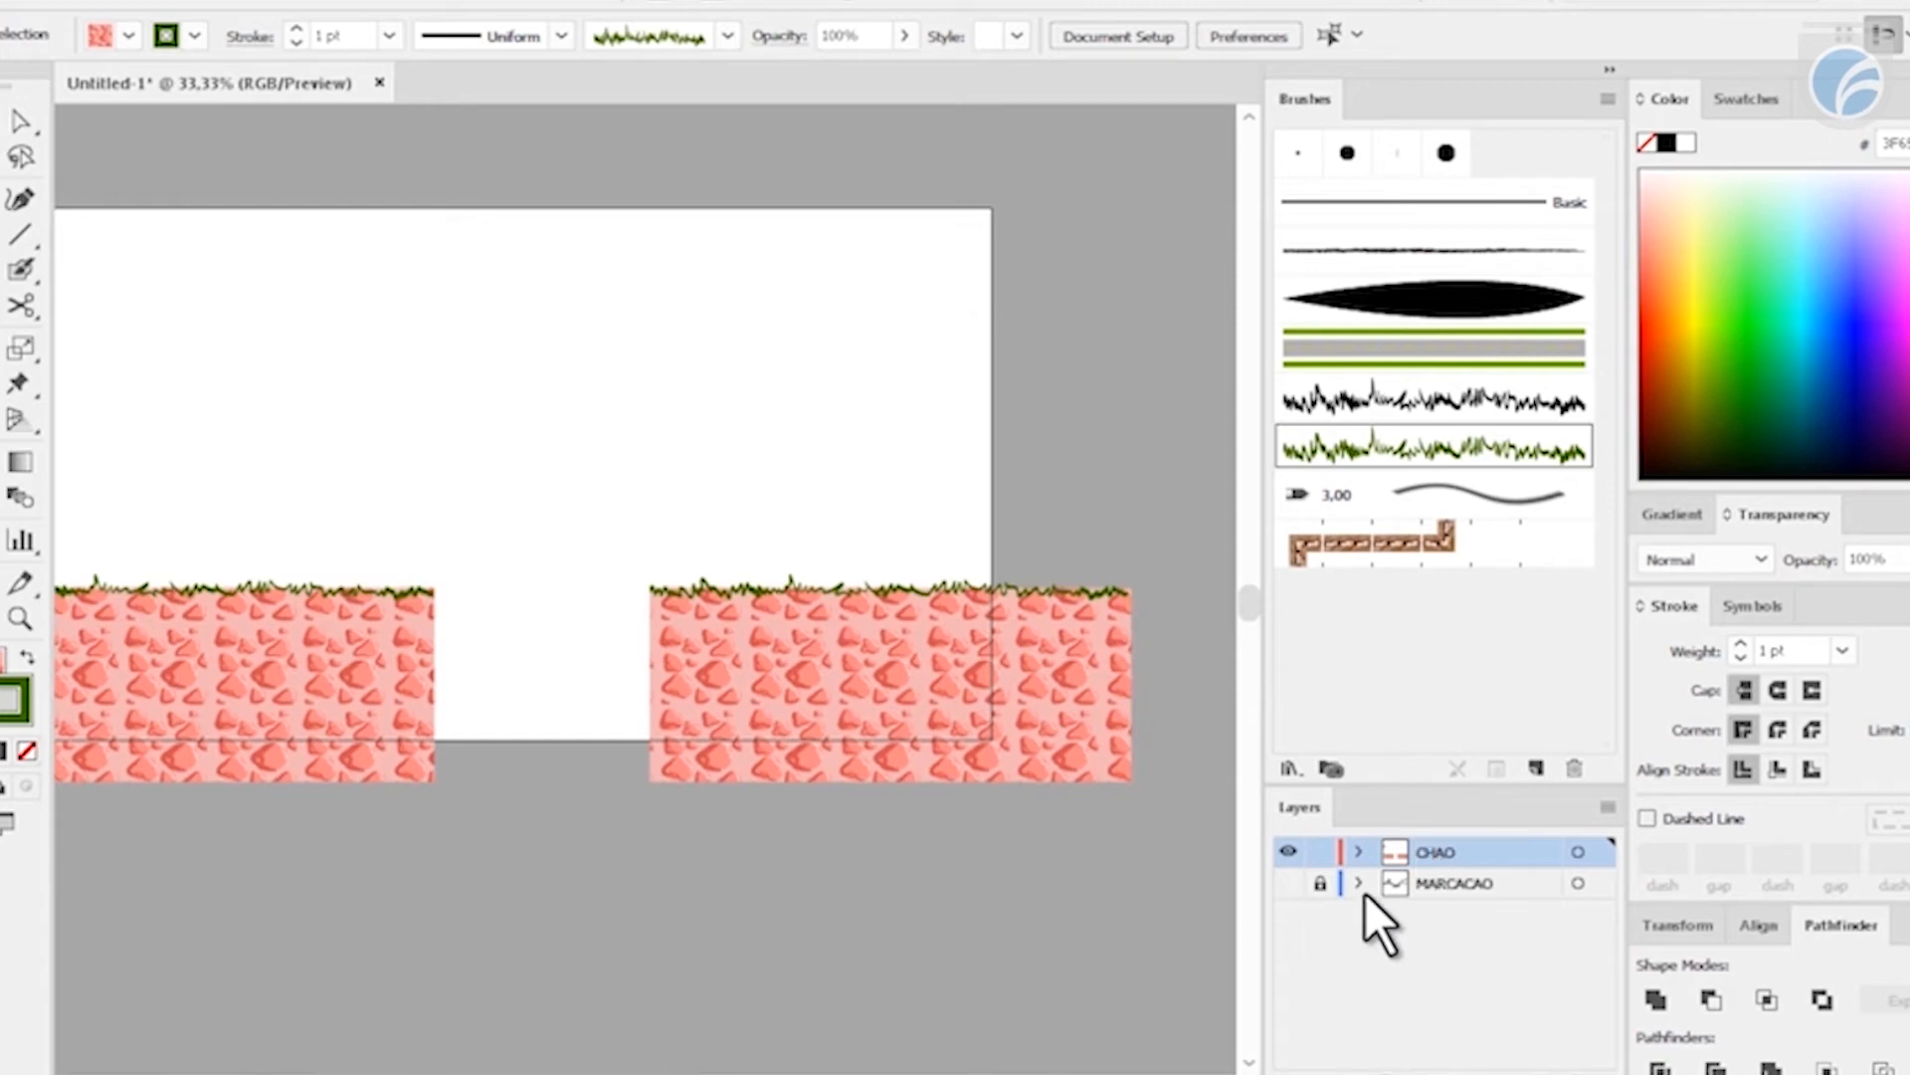
- Add a new layer directly above MARCACAO and name it montanha
left_click(1472, 883)
left_click(1536, 1072)
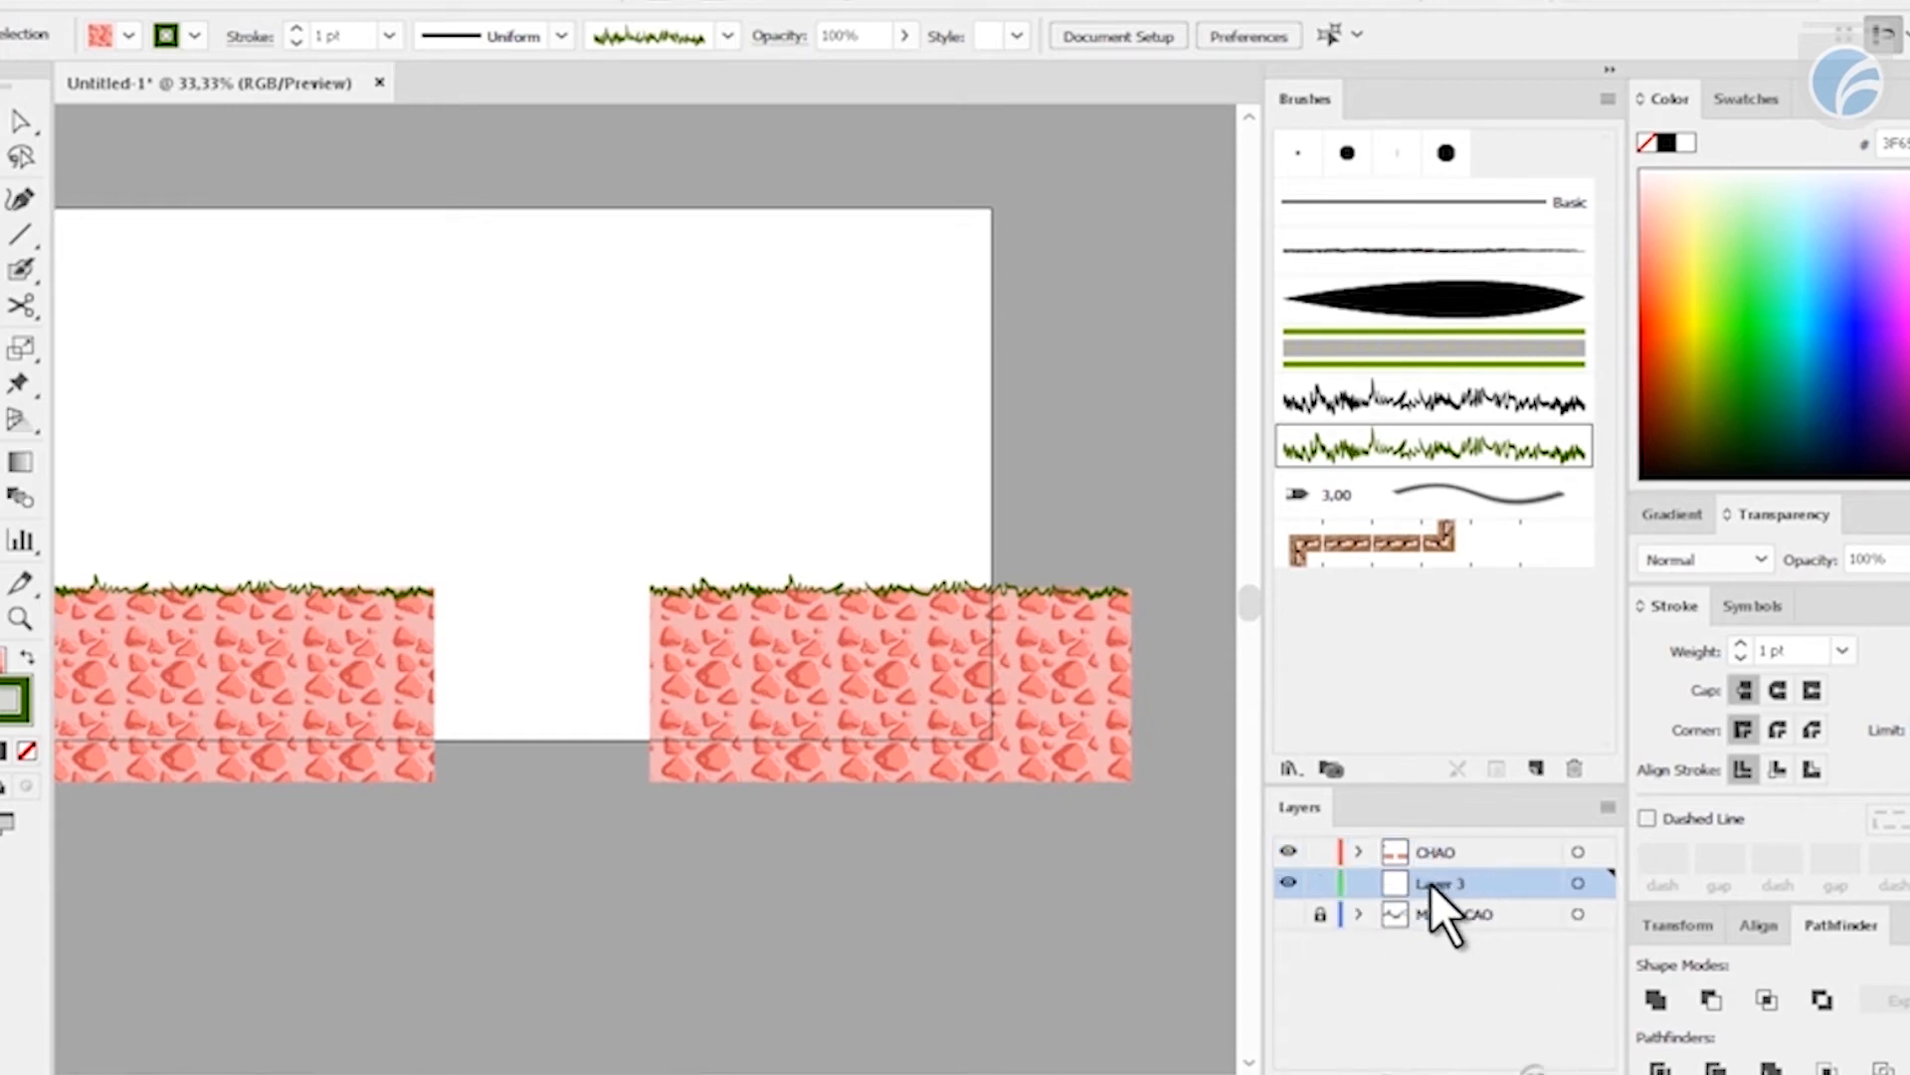
type("montanha")
key("Return")
left_click_drag(908, 508, 983, 543)
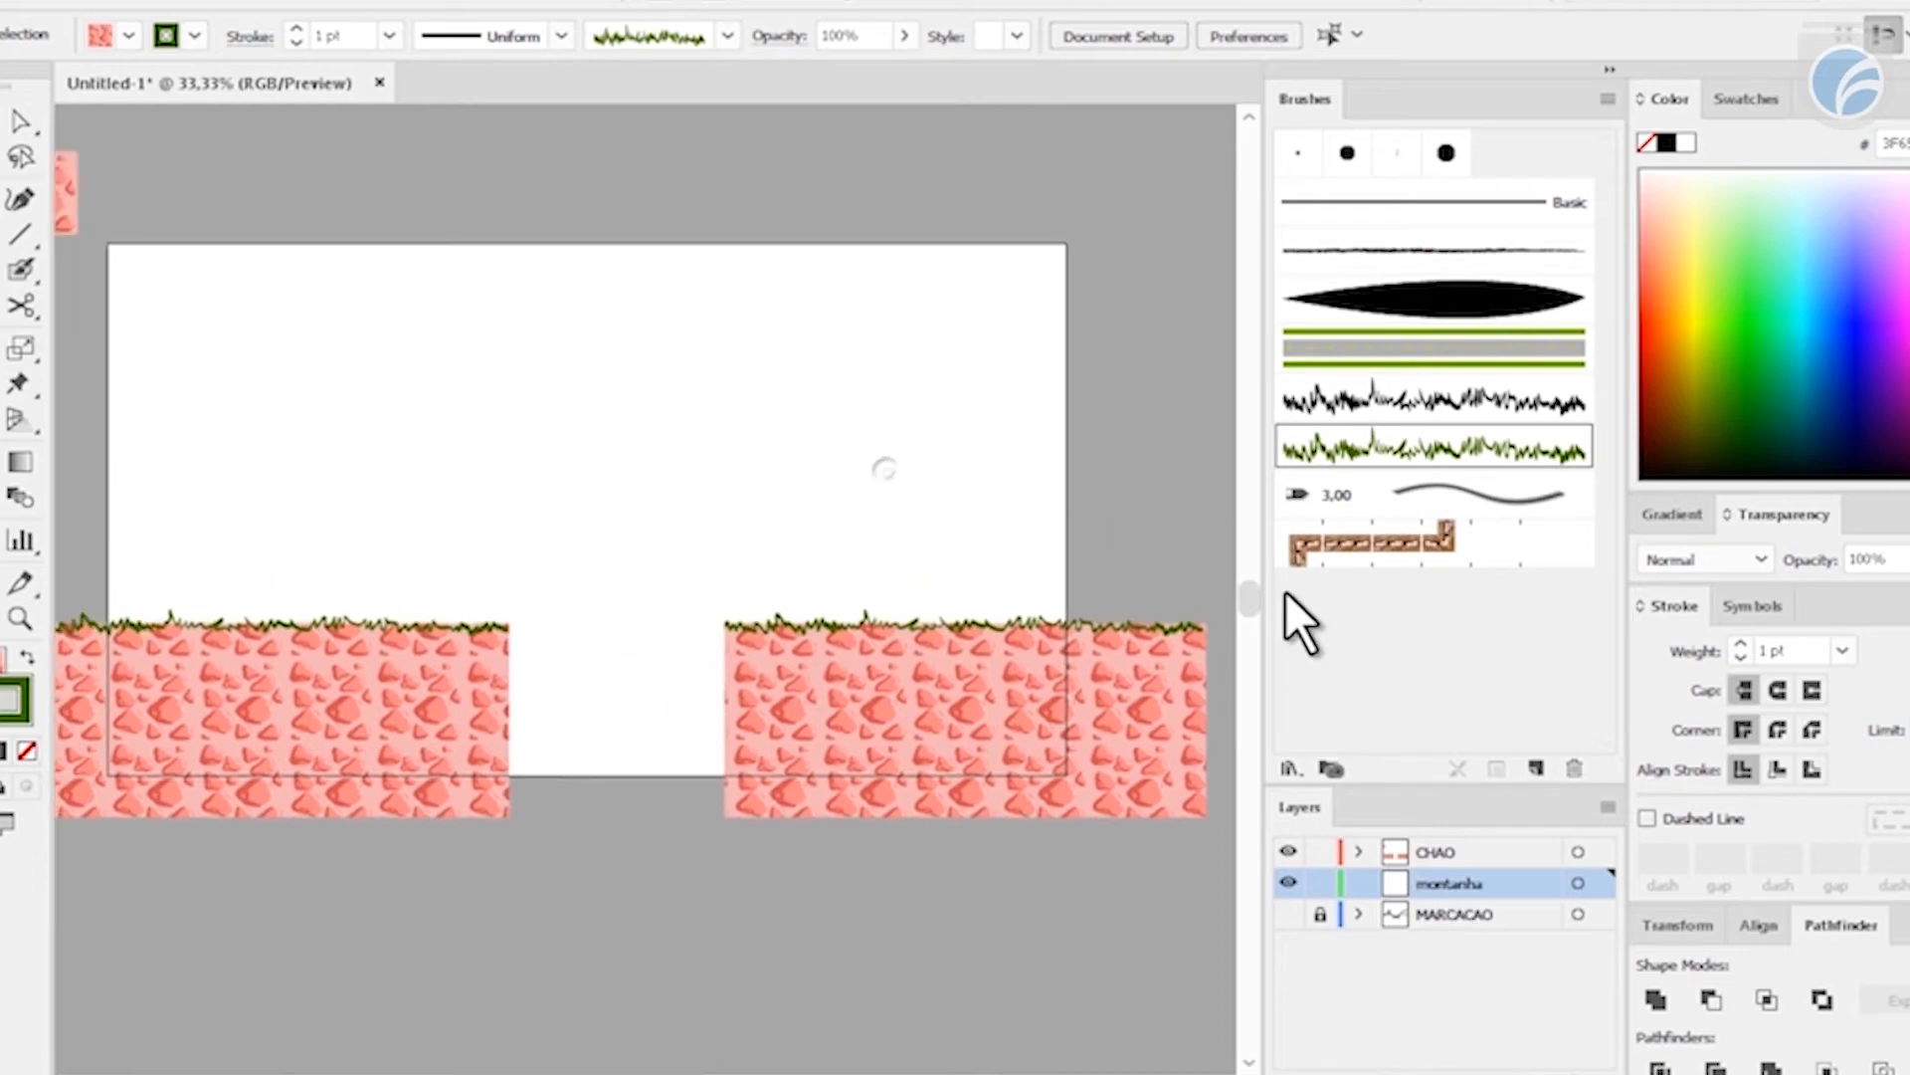
- Show the MARCACAO sketch layer again, and set a brown fill with no stroke for drawing the mountain
left_click(1288, 913)
left_click_drag(717, 522, 789, 478)
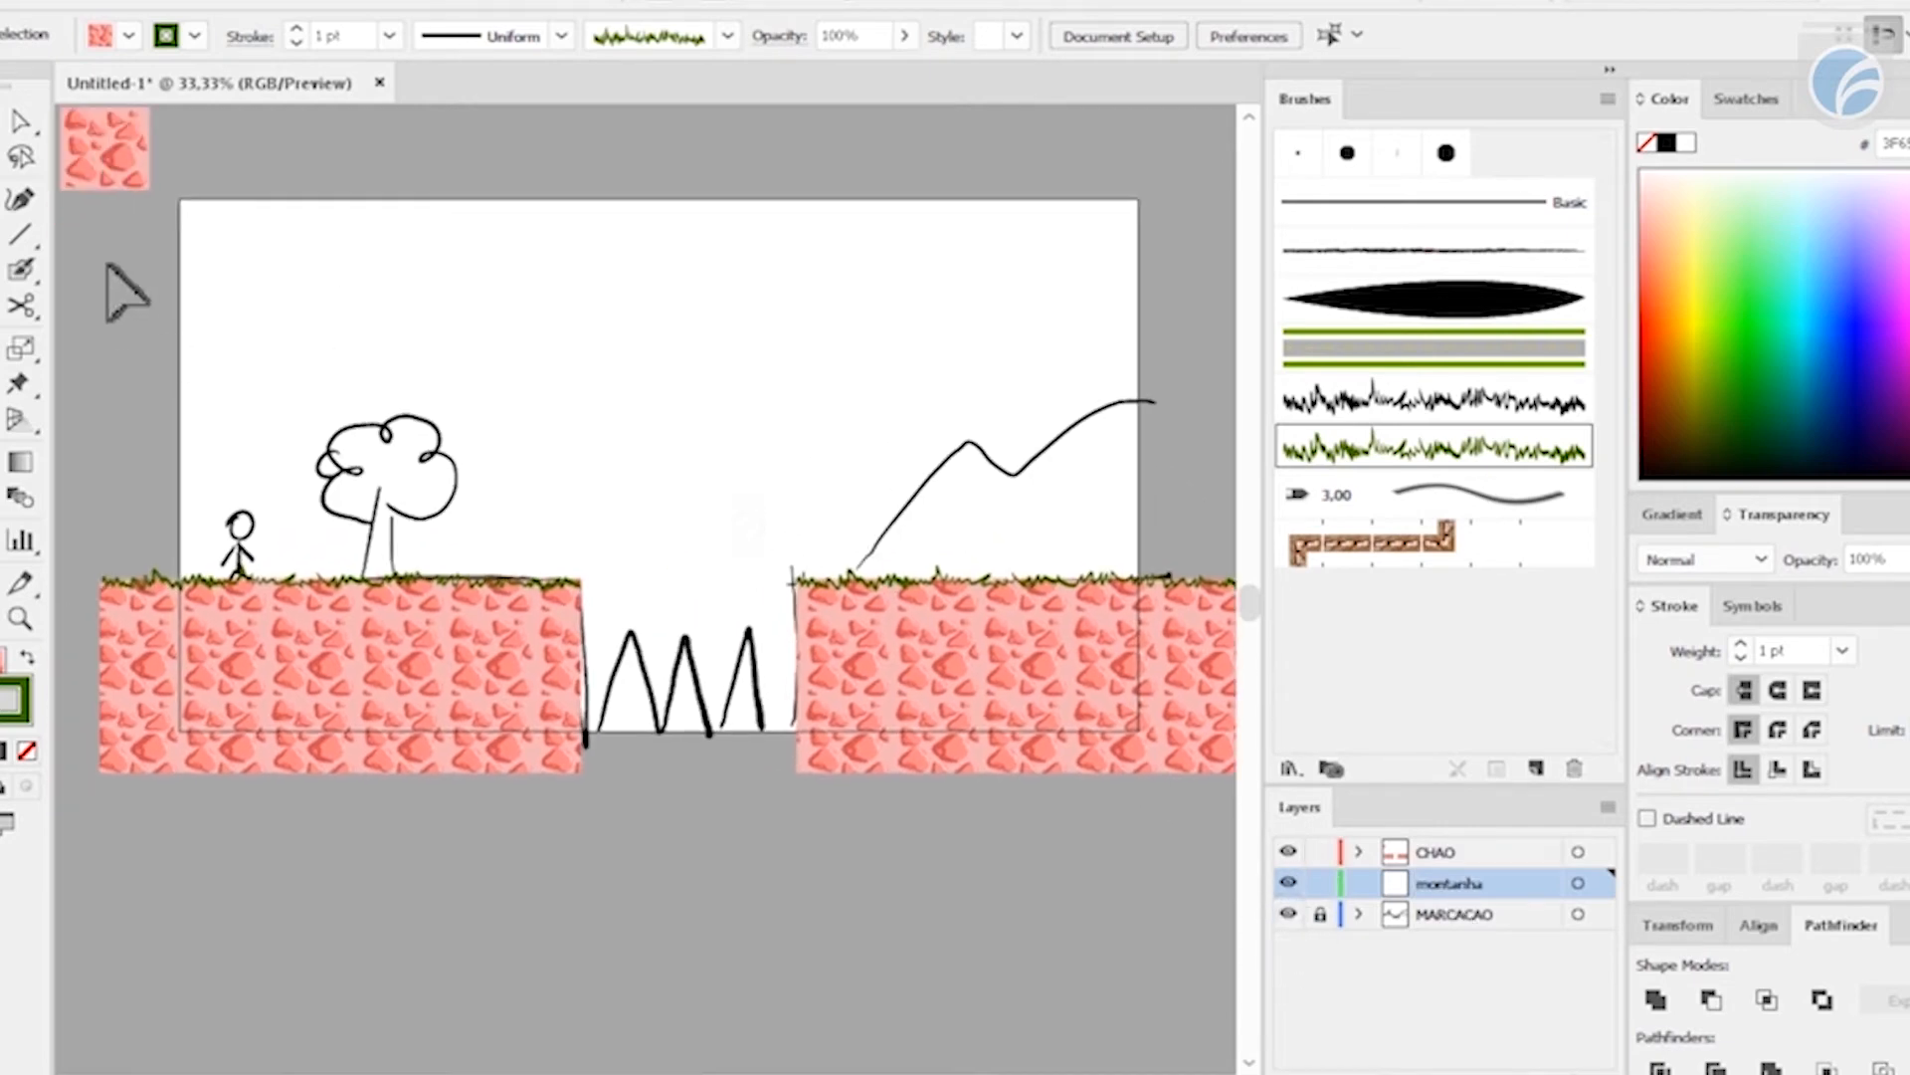
left_click_drag(18, 204, 88, 323)
left_click_drag(99, 199, 100, 199)
left_click(29, 748)
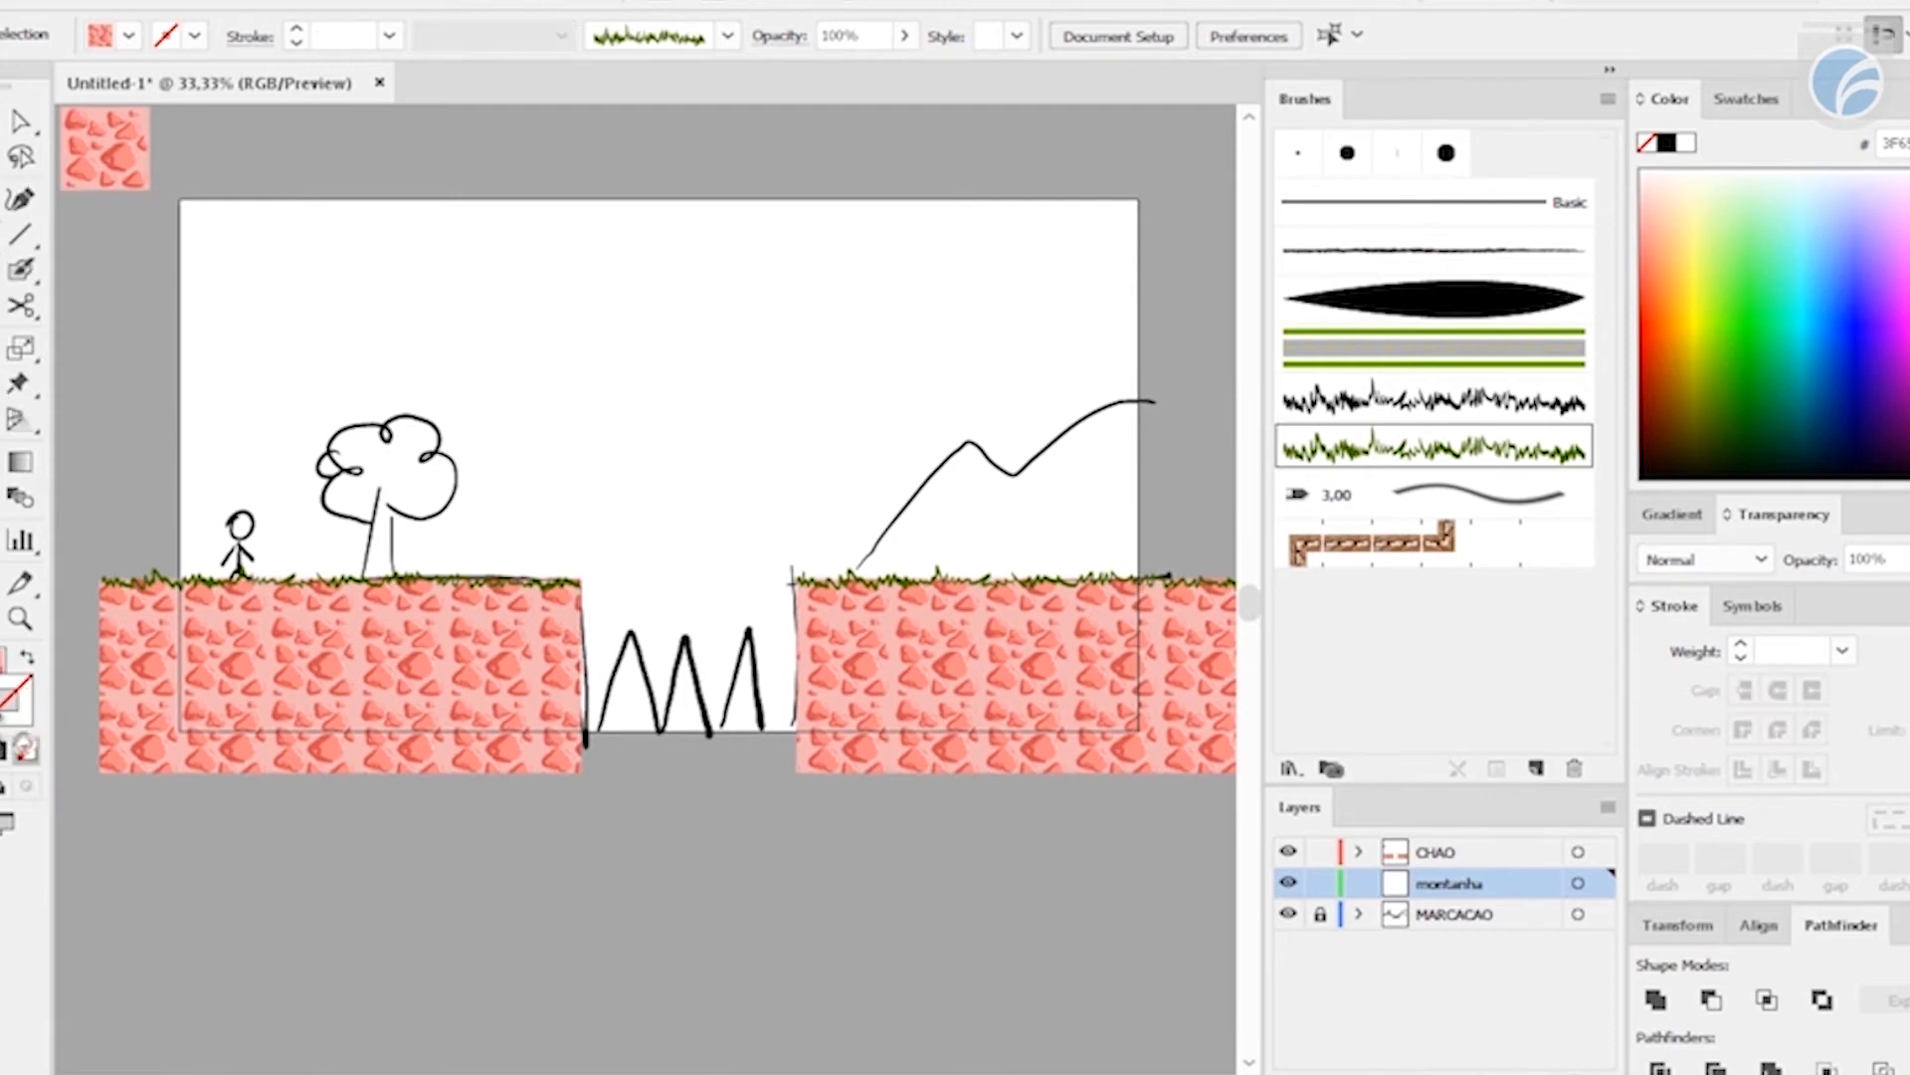
left_click(1736, 98)
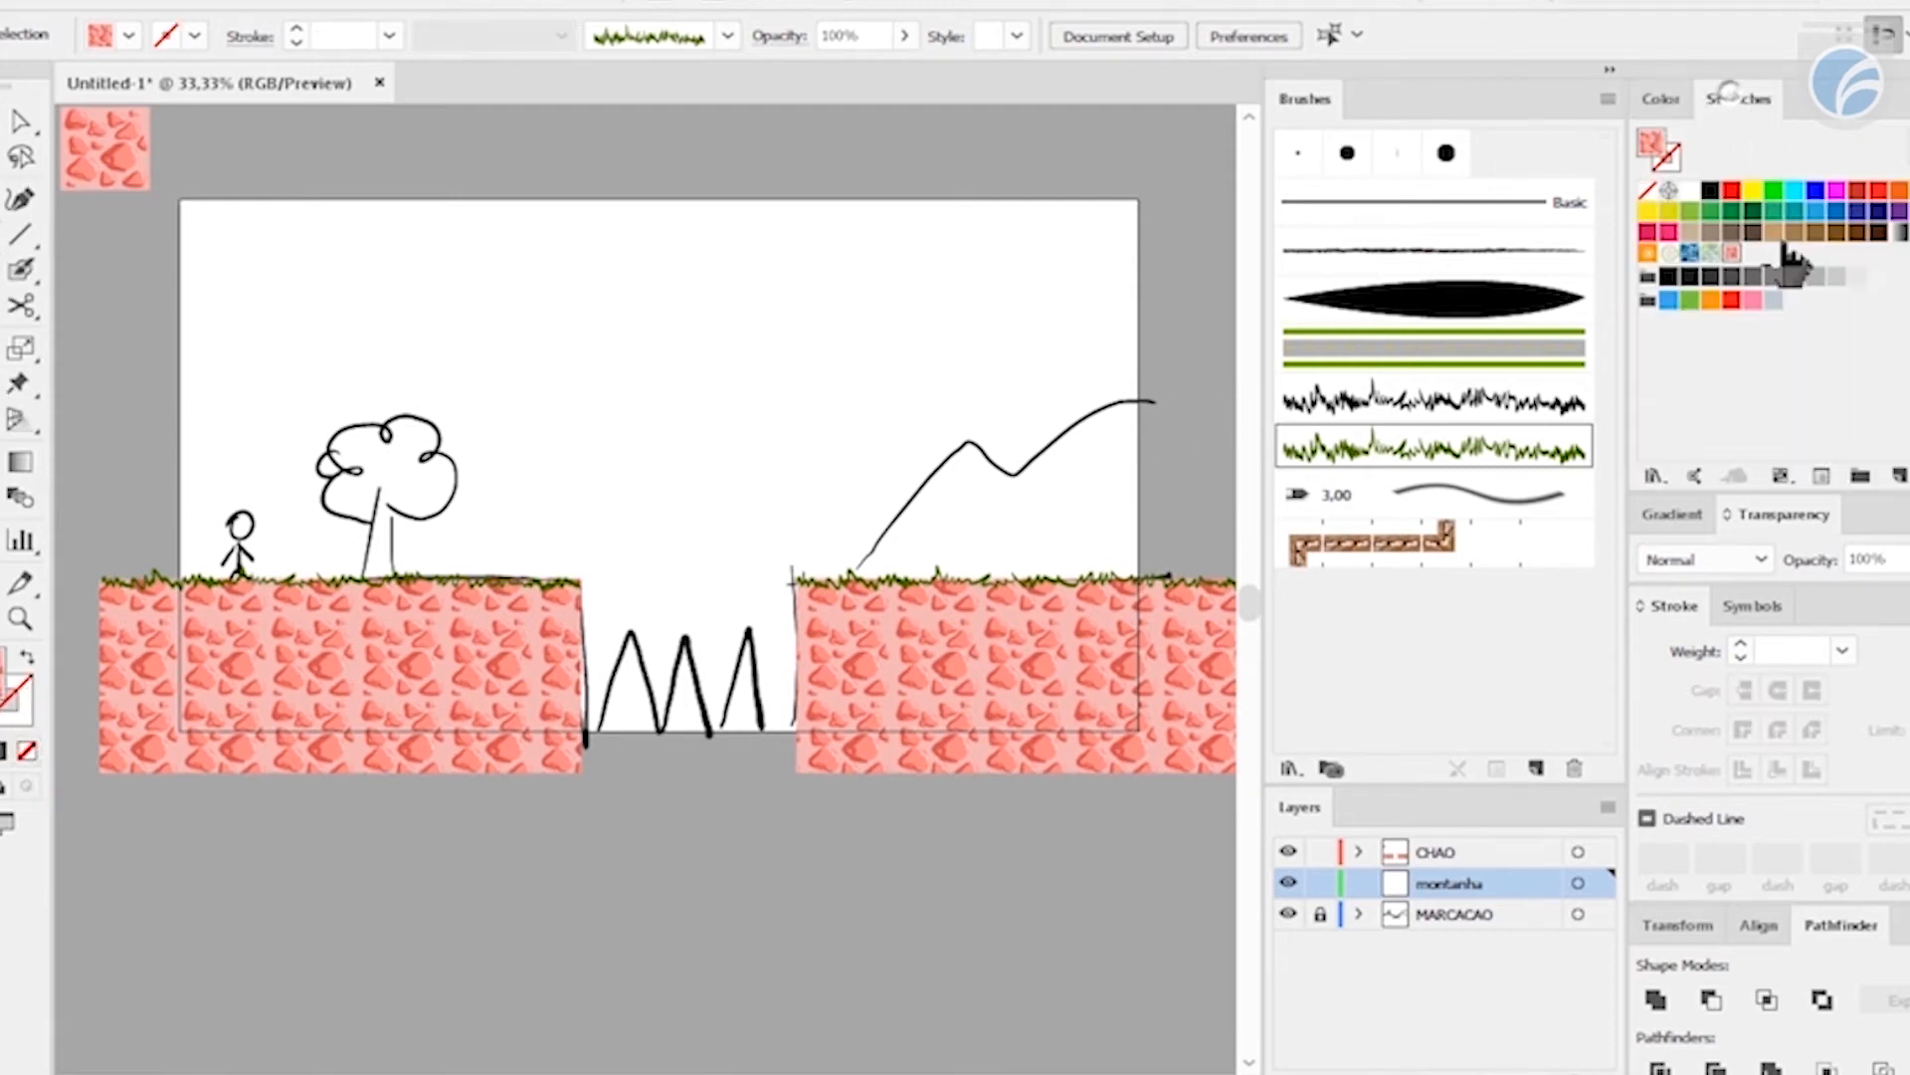
left_click(1816, 234)
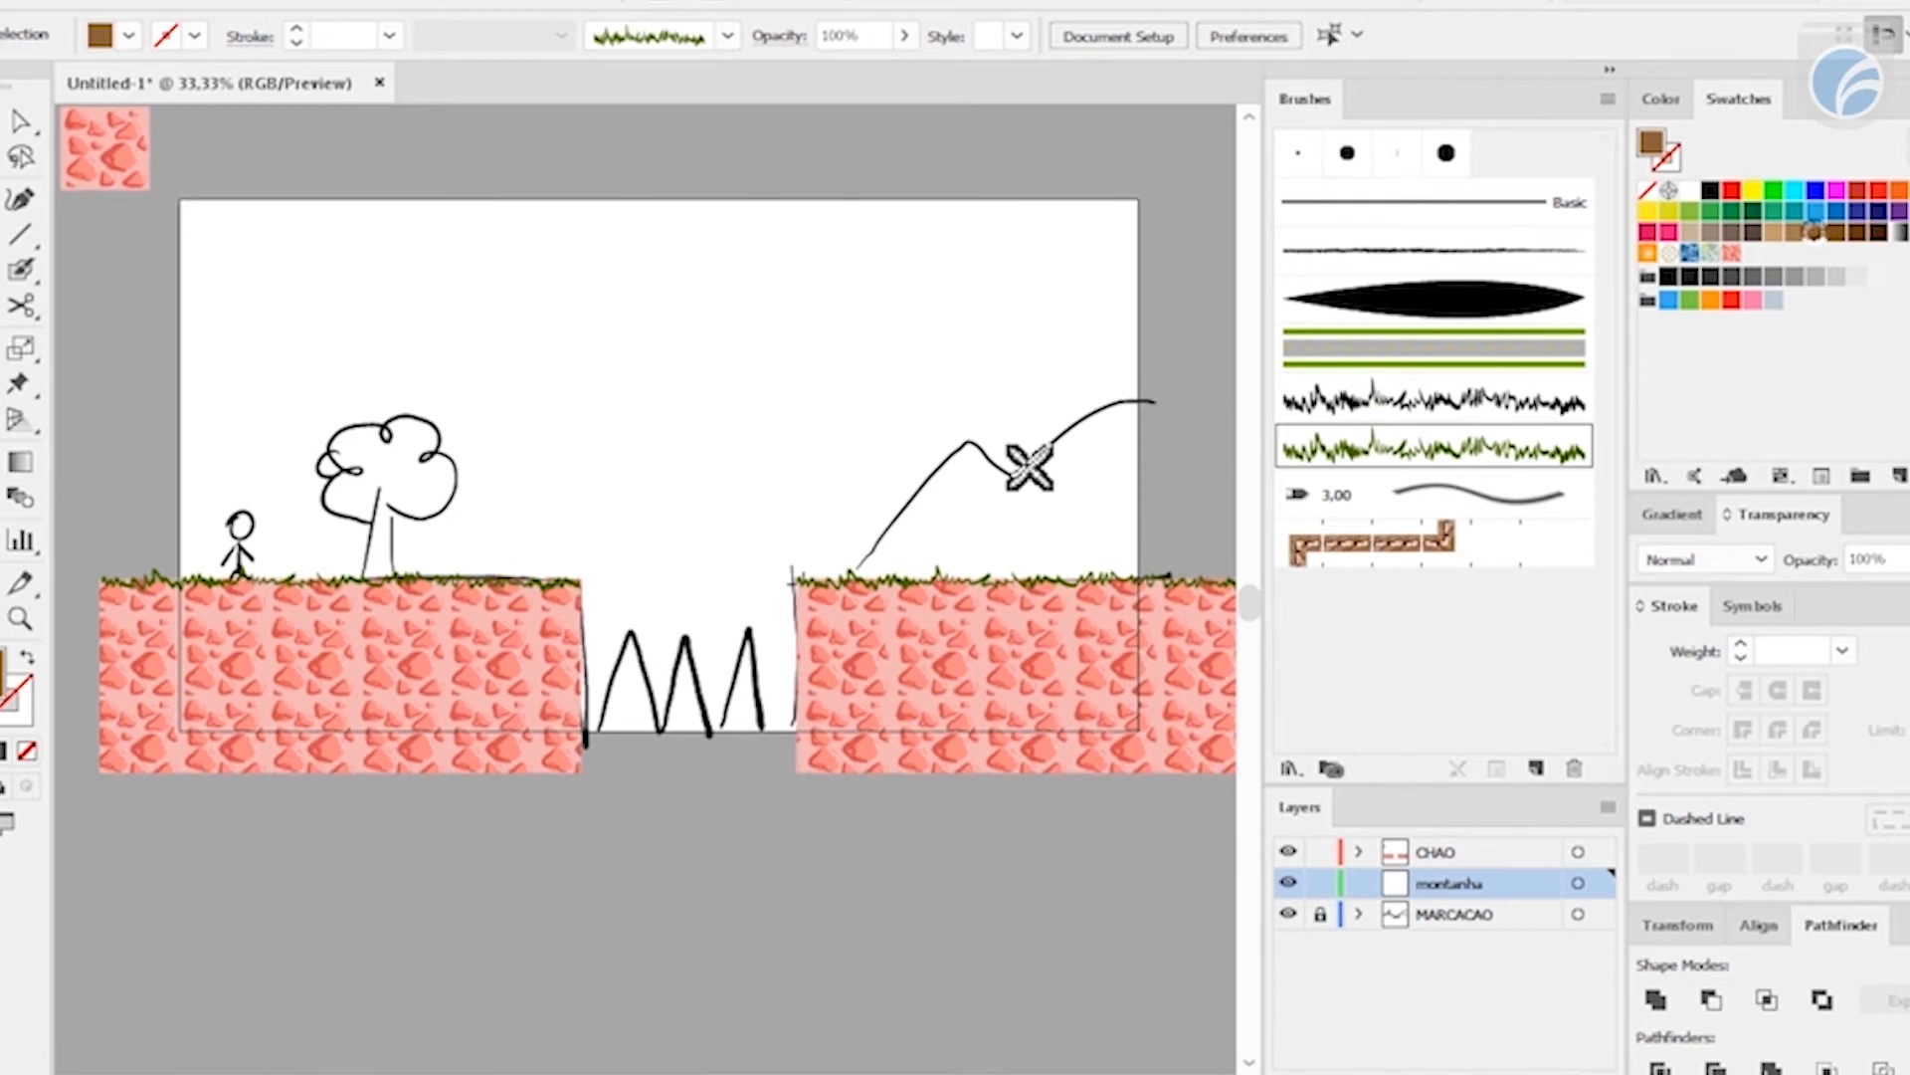
- Trace the sketched two-peak mountain as a closed brown Pen shape behind the right ground block, and deselect it
key("Caps_Lock")
left_click(825, 598)
left_click_drag(961, 440, 1001, 428)
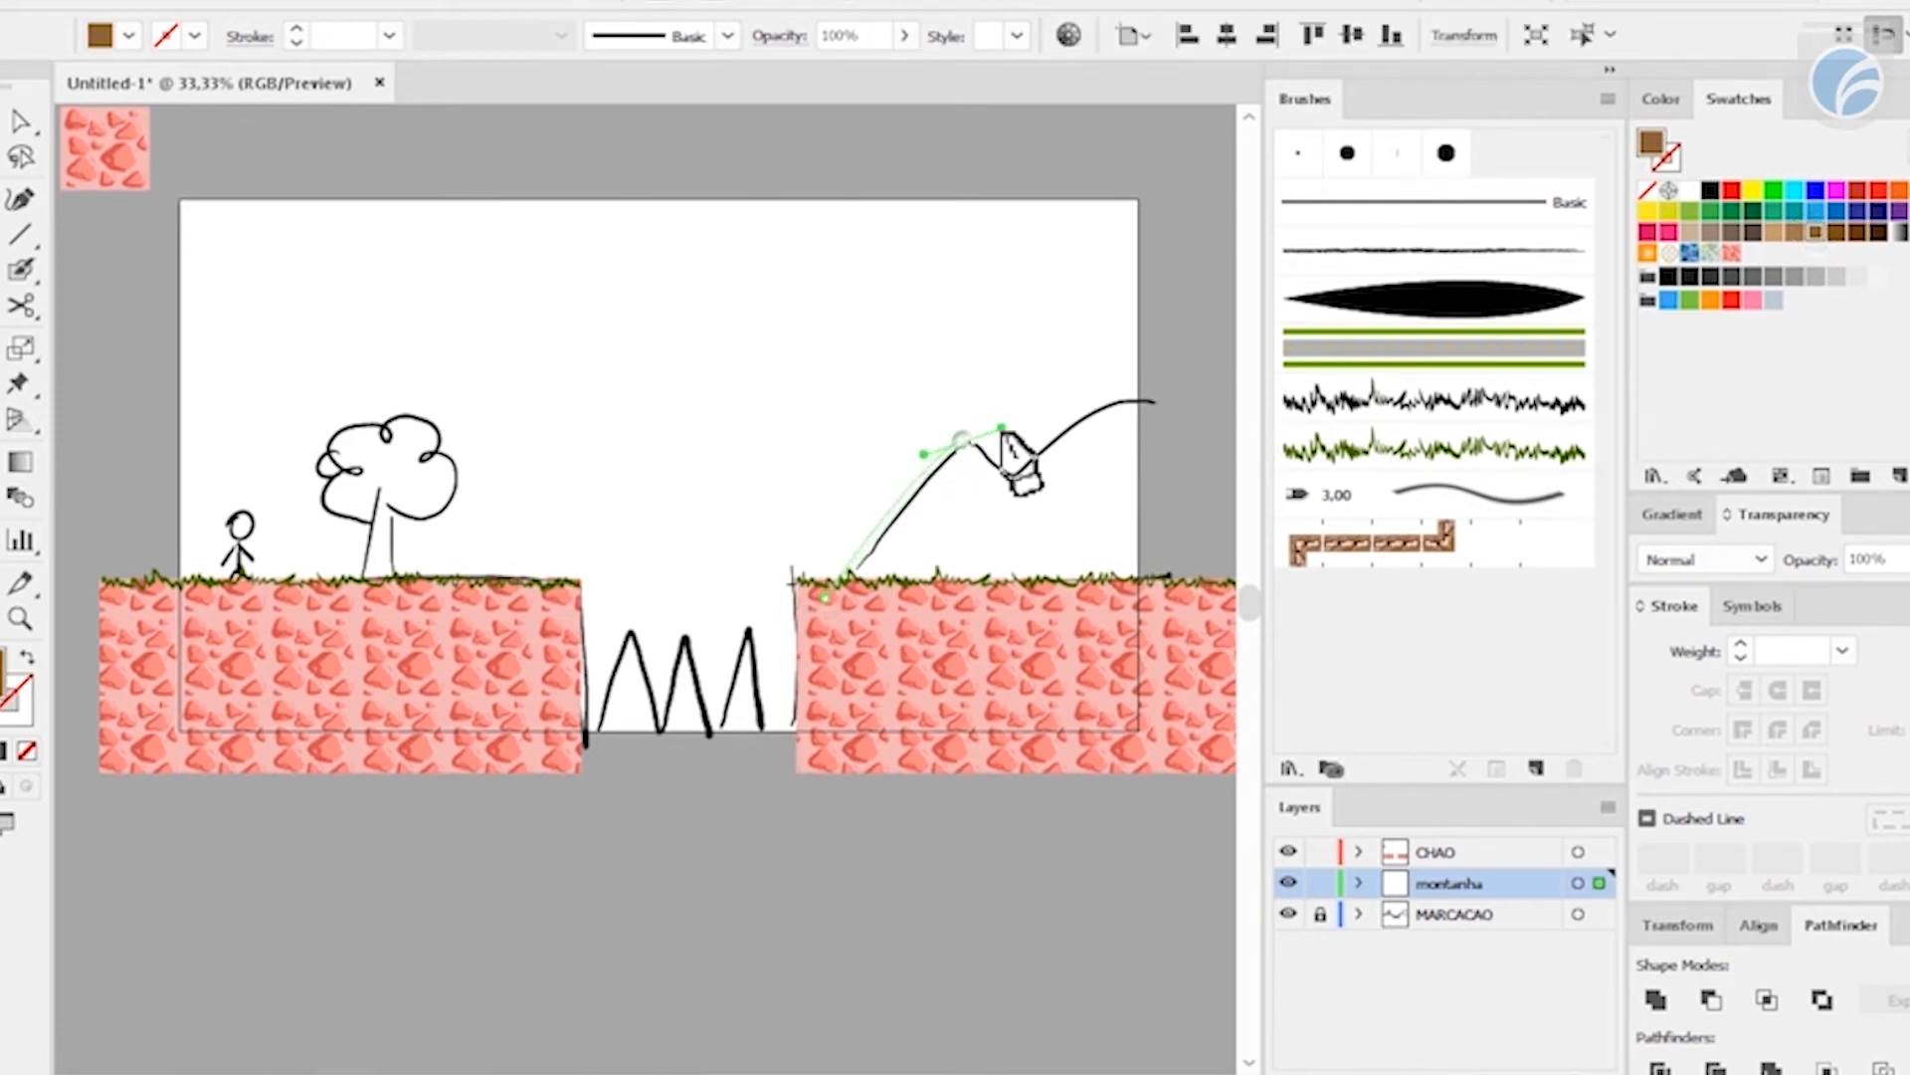
left_click(1026, 461)
left_click_drag(1161, 398, 1212, 430)
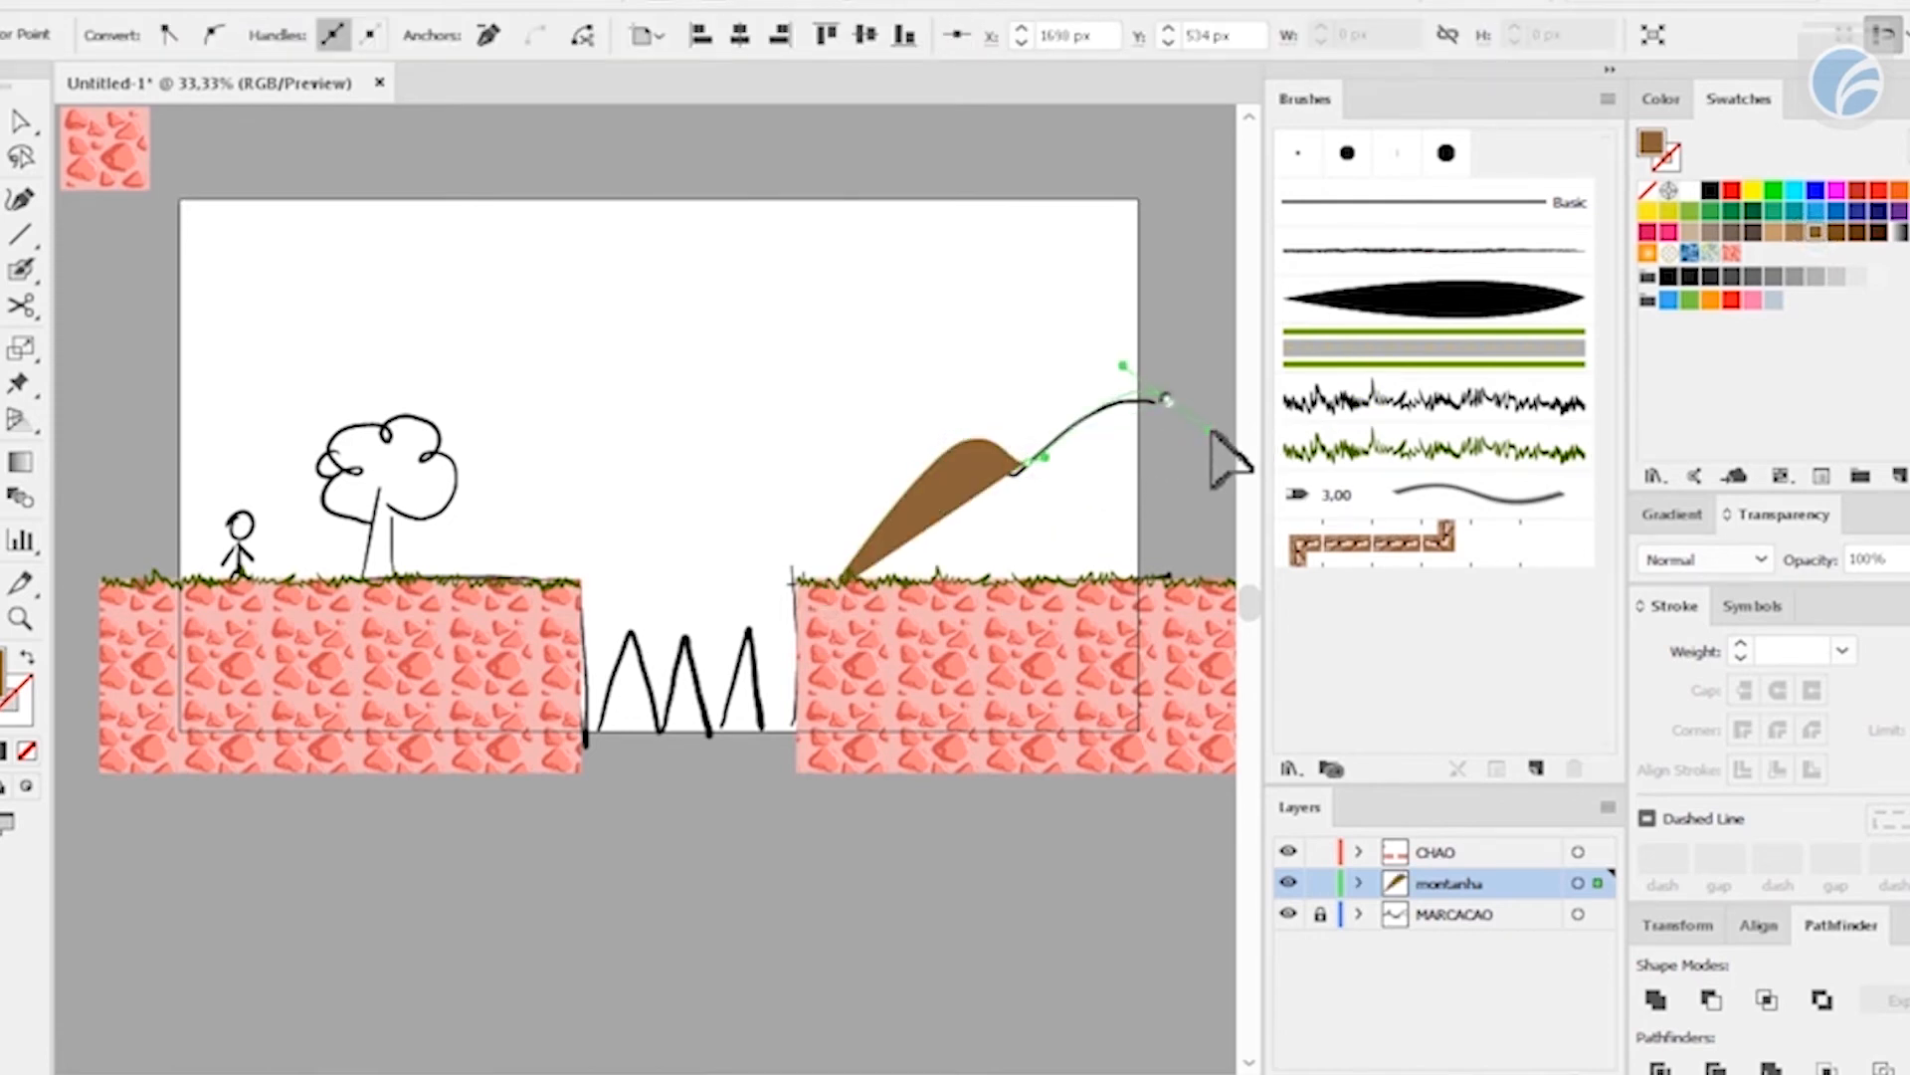
left_click(1224, 613)
left_click(828, 605)
left_click(946, 375, "ctrl")
left_click_drag(1015, 647, 950, 587)
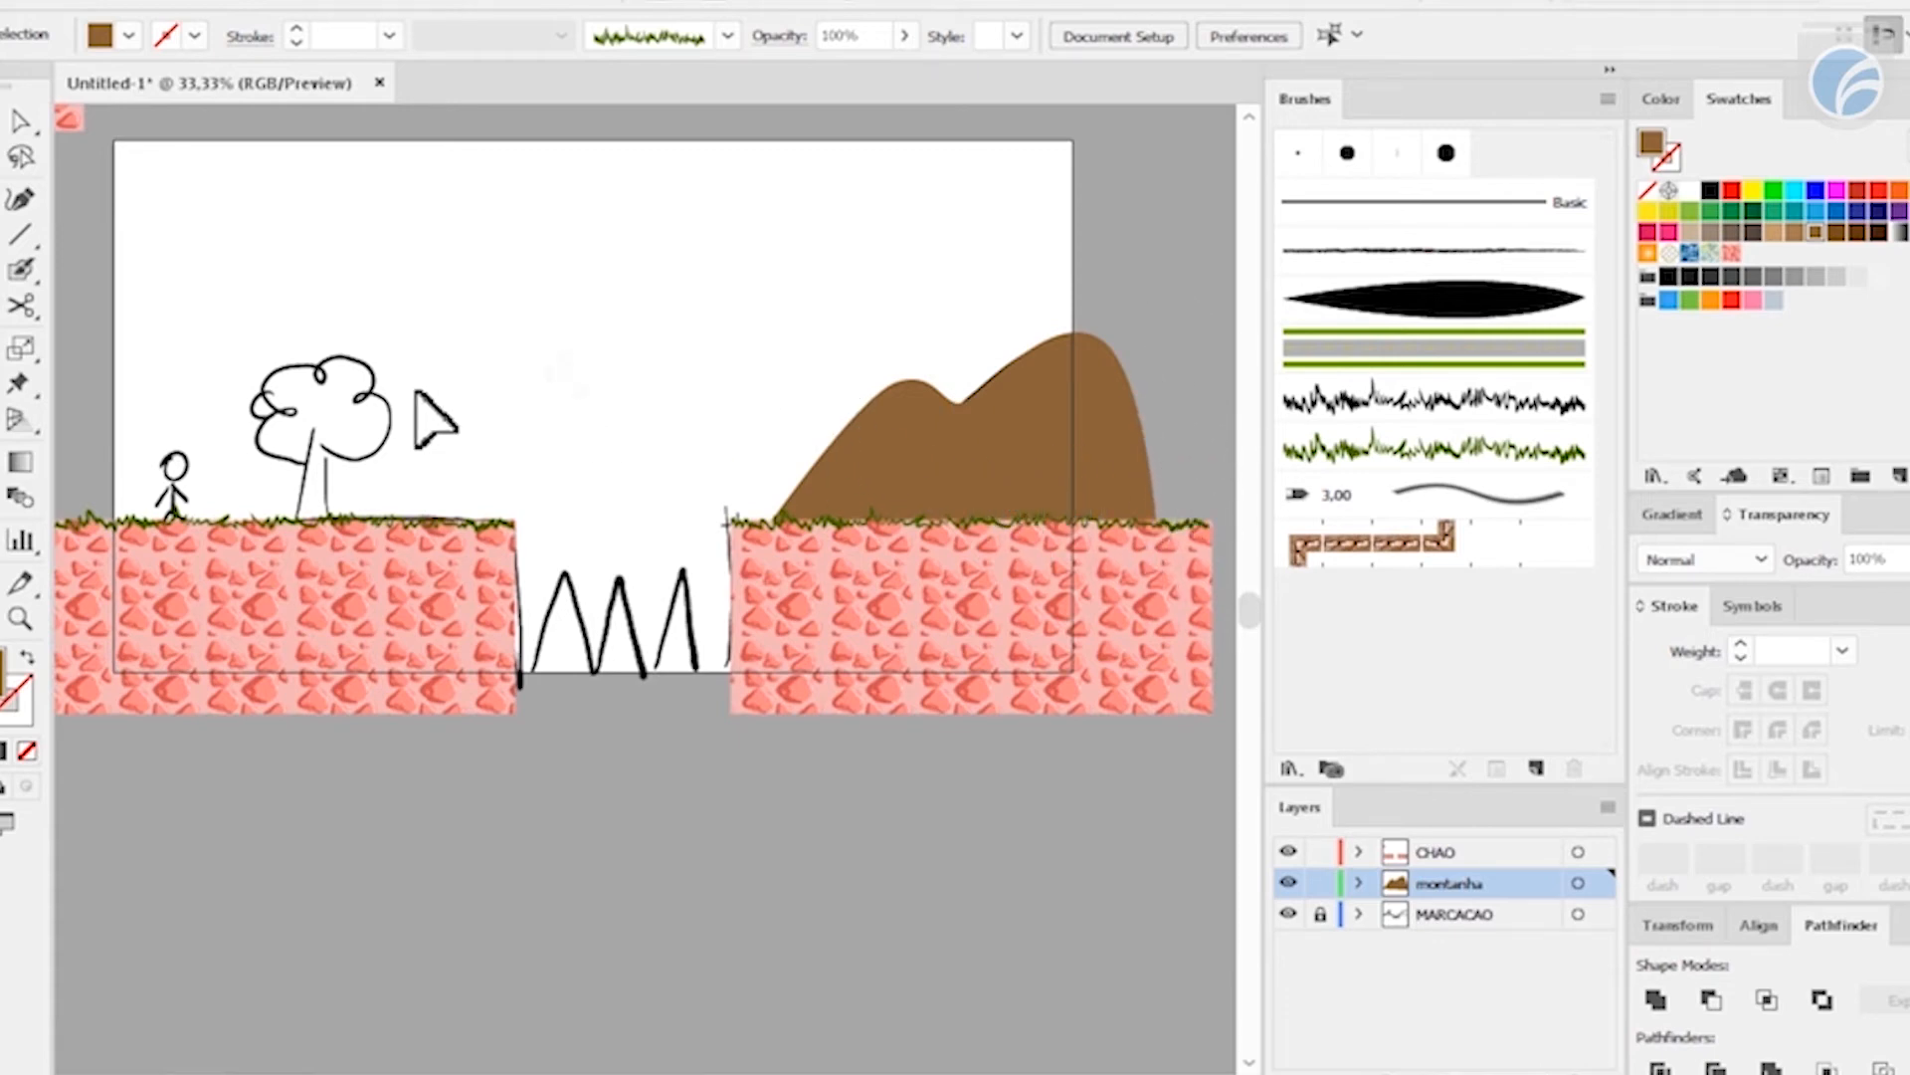
- Paint the tree's trunk and two side branches over the sketch with the Blob Brush, using the mountain's brown
key("ctrl+plus")
left_click_drag(548, 532, 778, 653)
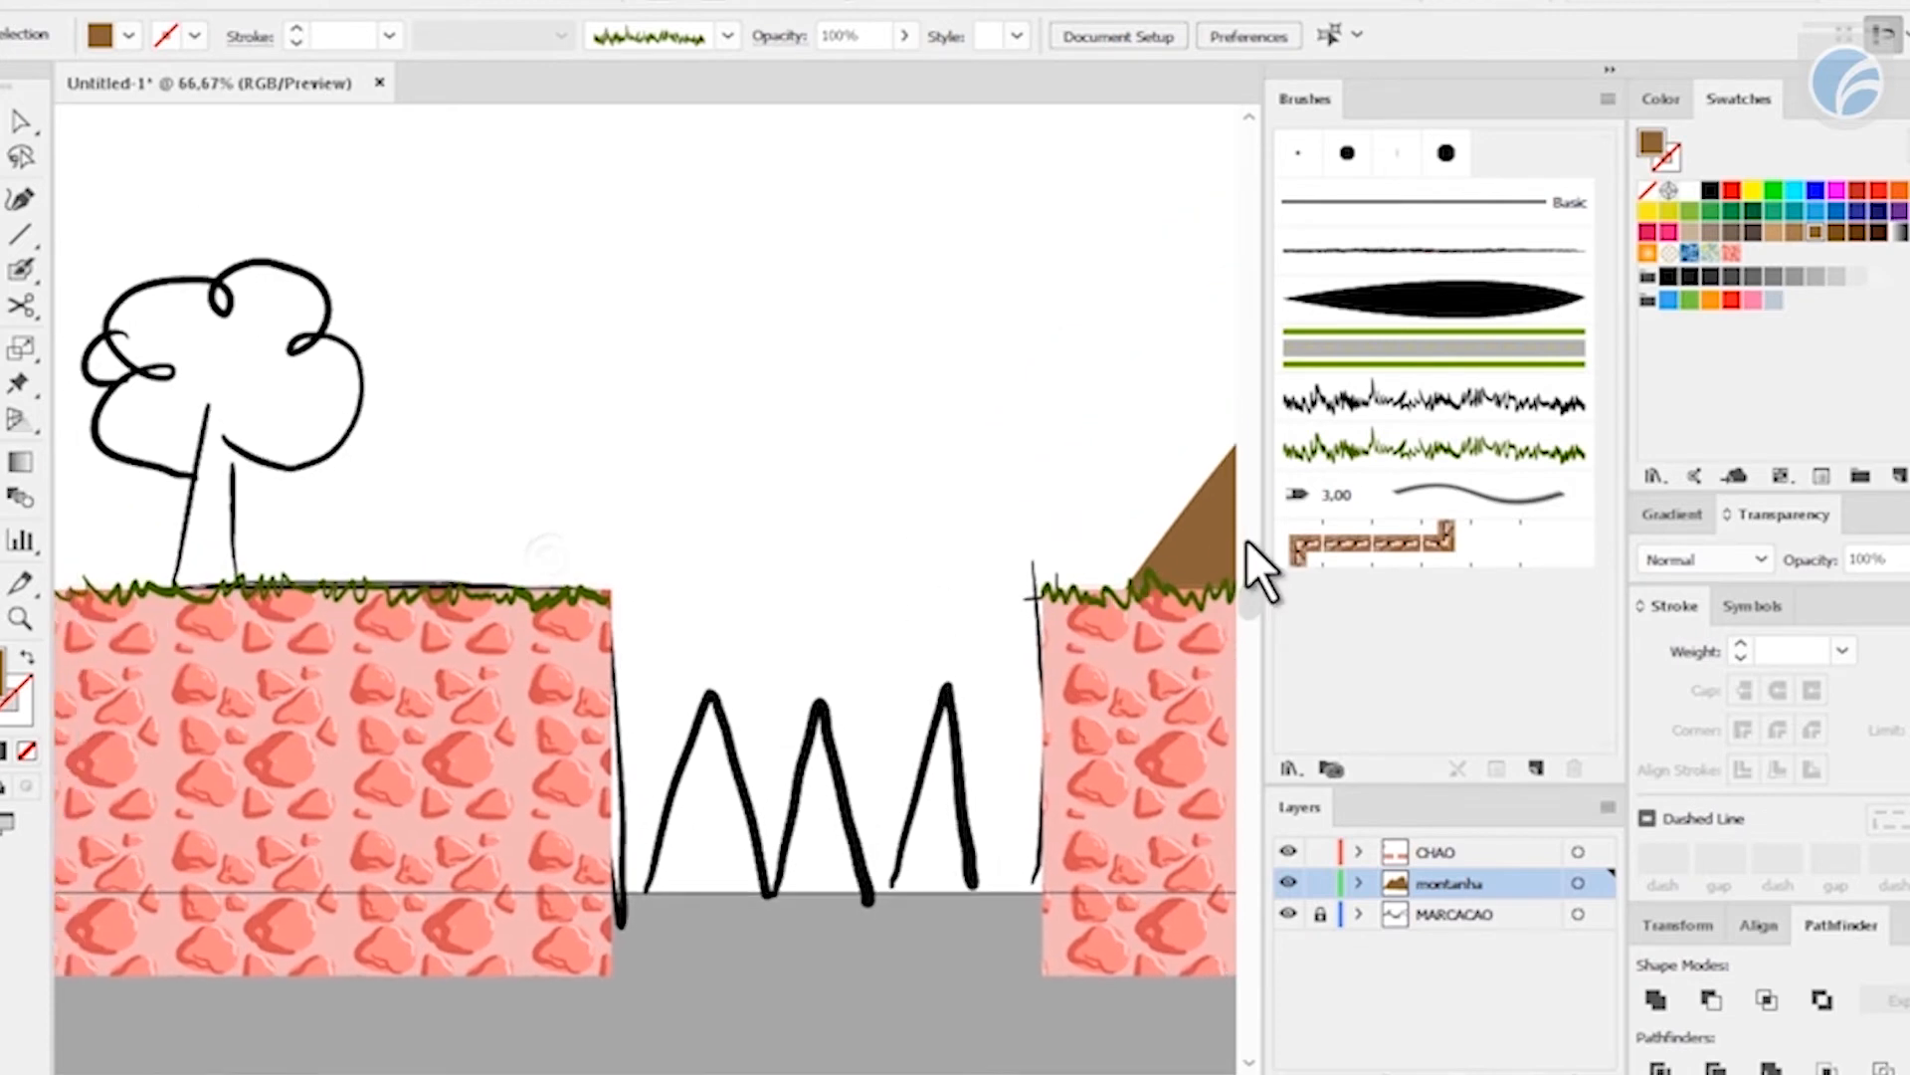
left_click(1203, 540)
left_click_drag(615, 410, 884, 407)
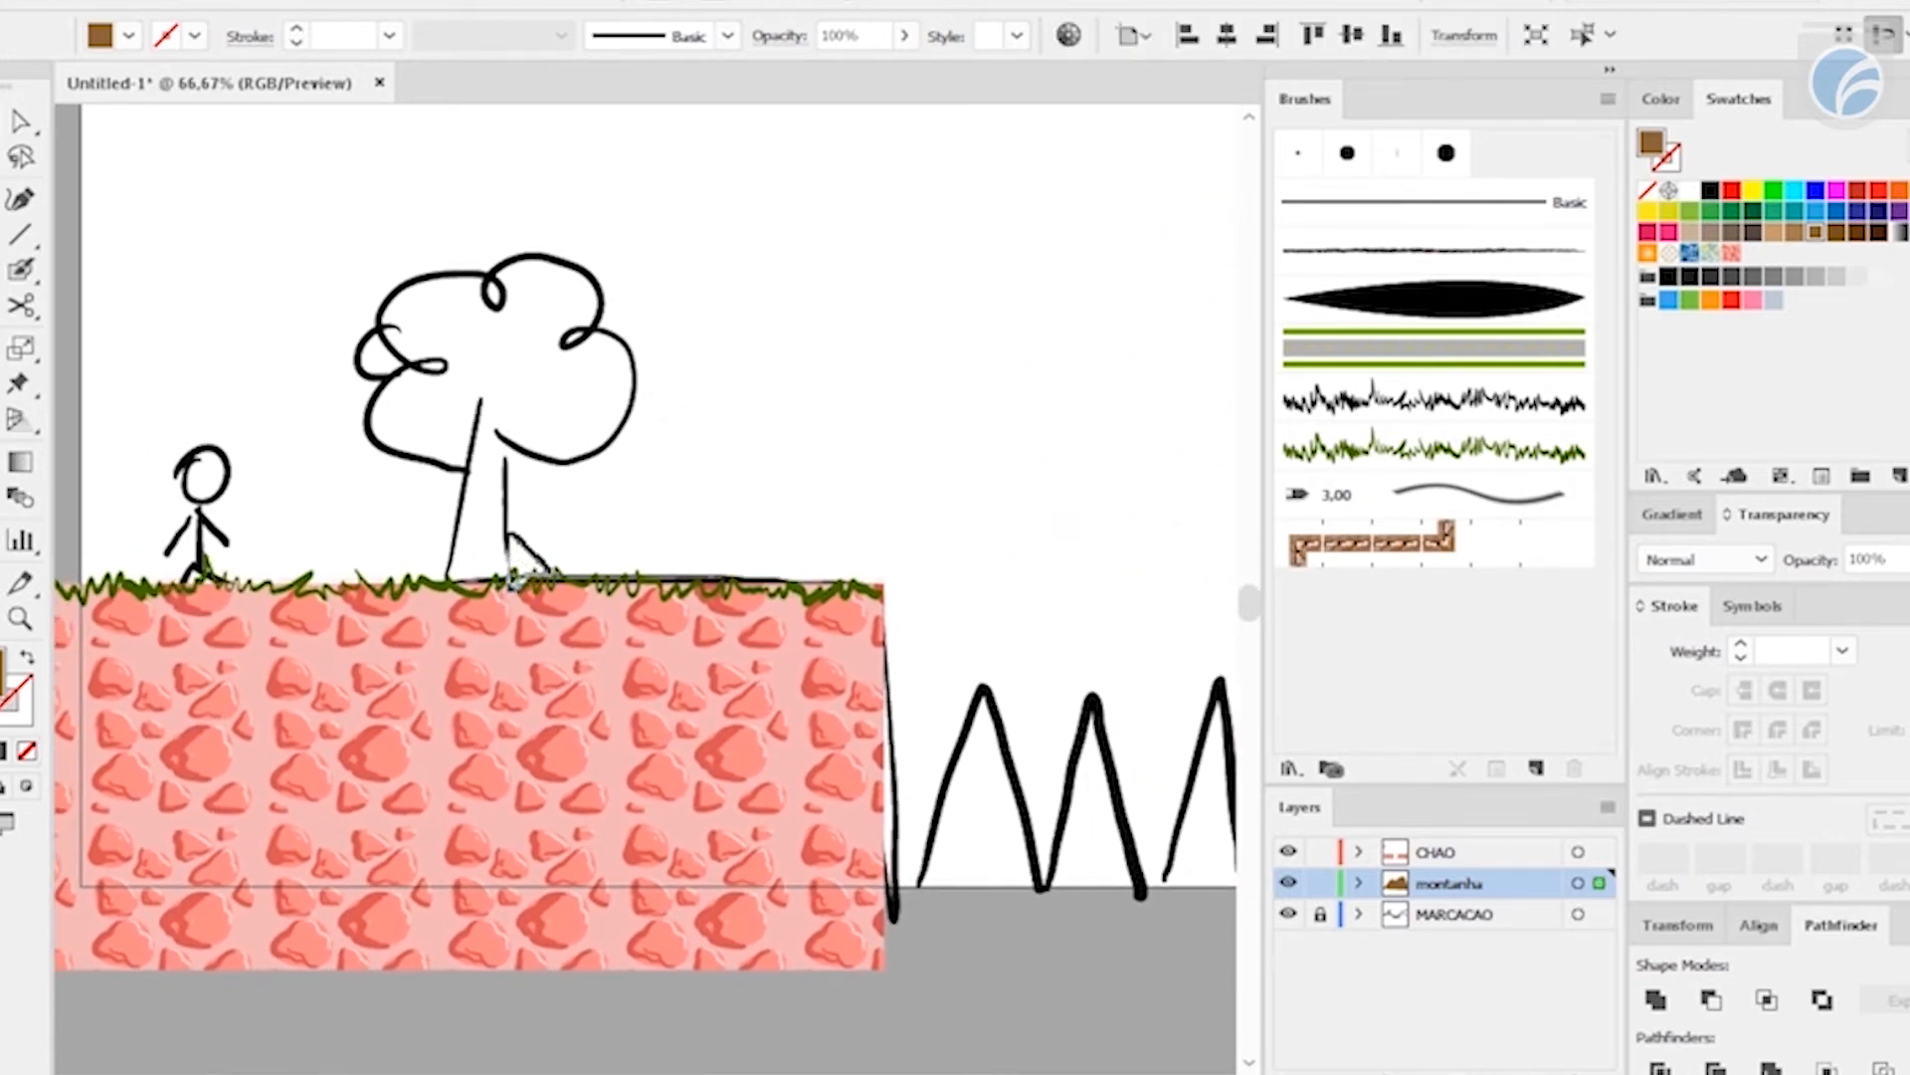
key("n")
mouse_move(467, 400)
left_mouse_down()
mouse_move(448, 567)
mouse_move(462, 595)
mouse_move(518, 595)
mouse_move(516, 419)
mouse_move(489, 398)
mouse_move(481, 590)
mouse_move(492, 406)
mouse_move(503, 567)
left_mouse_up()
key("shift+x")
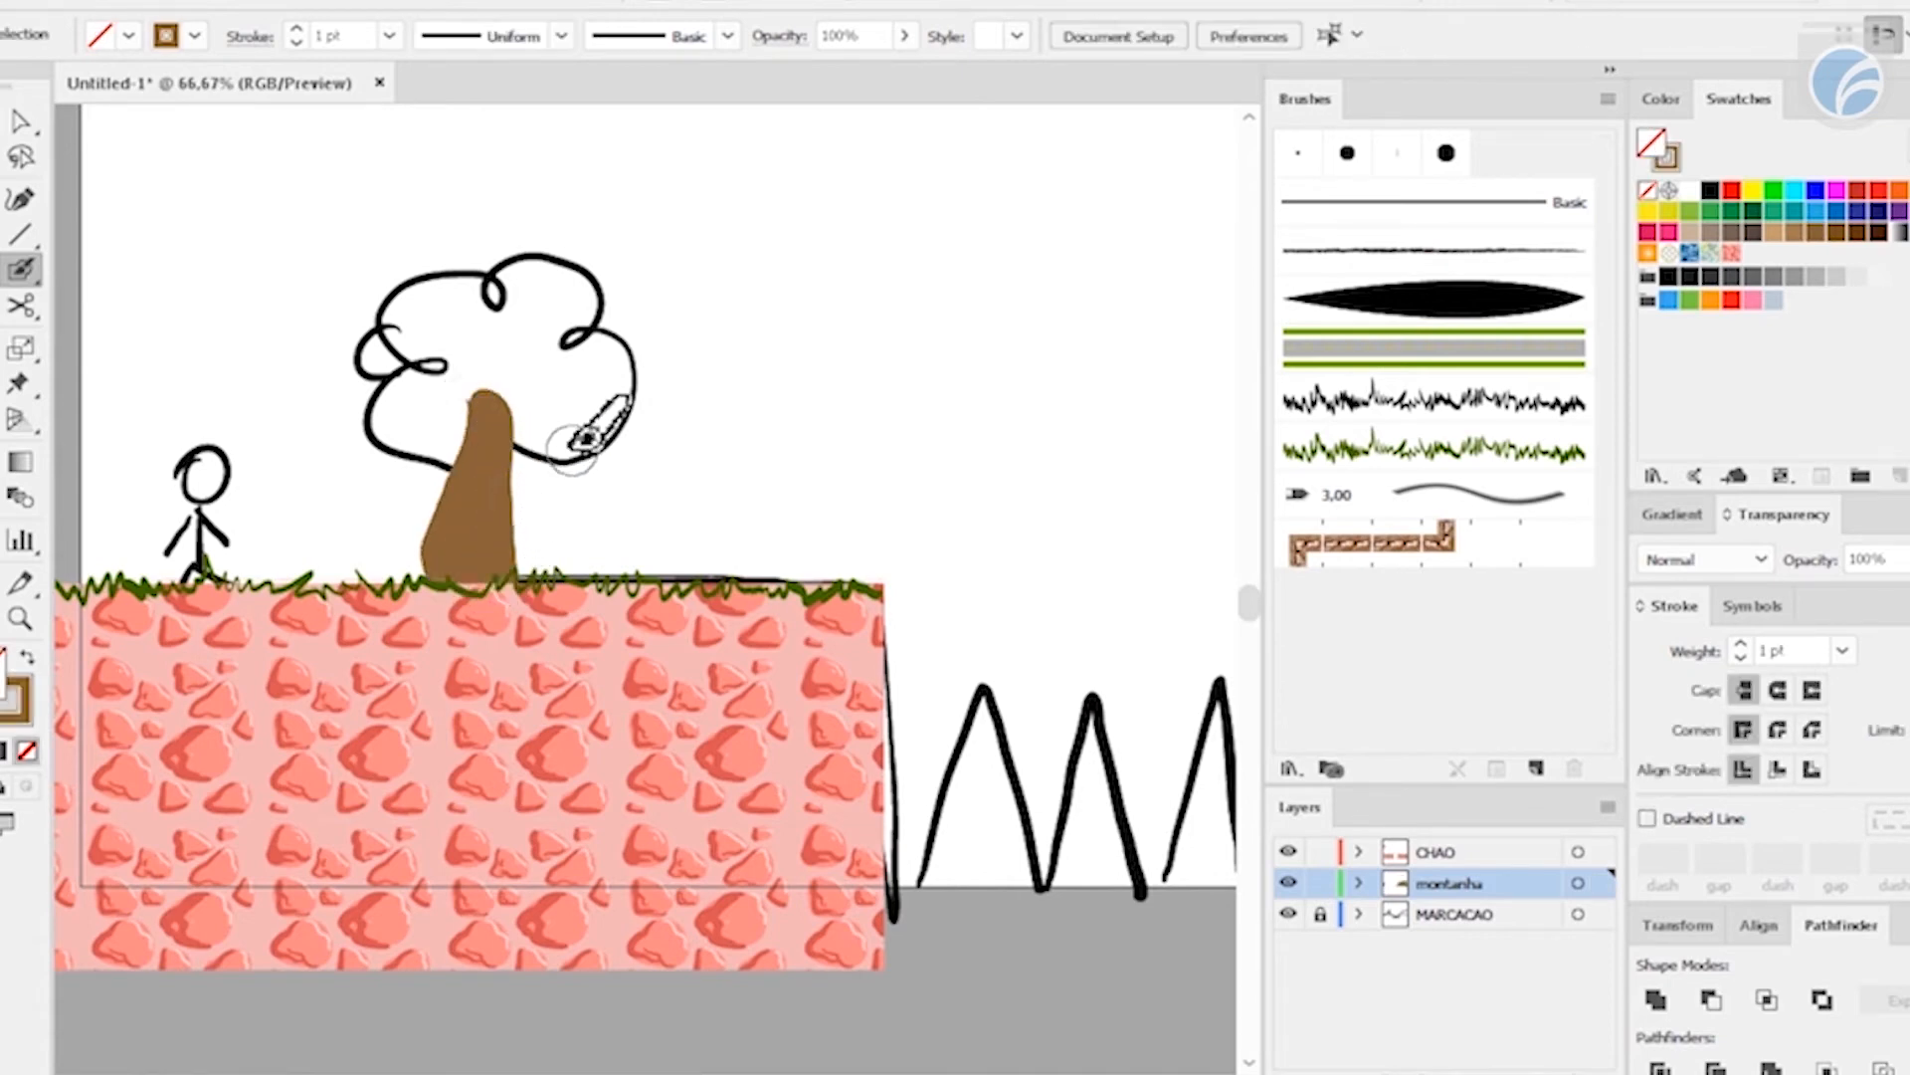
mouse_move(514, 495)
left_mouse_down()
mouse_move(558, 445)
mouse_move(427, 418)
mouse_move(464, 444)
left_mouse_up()
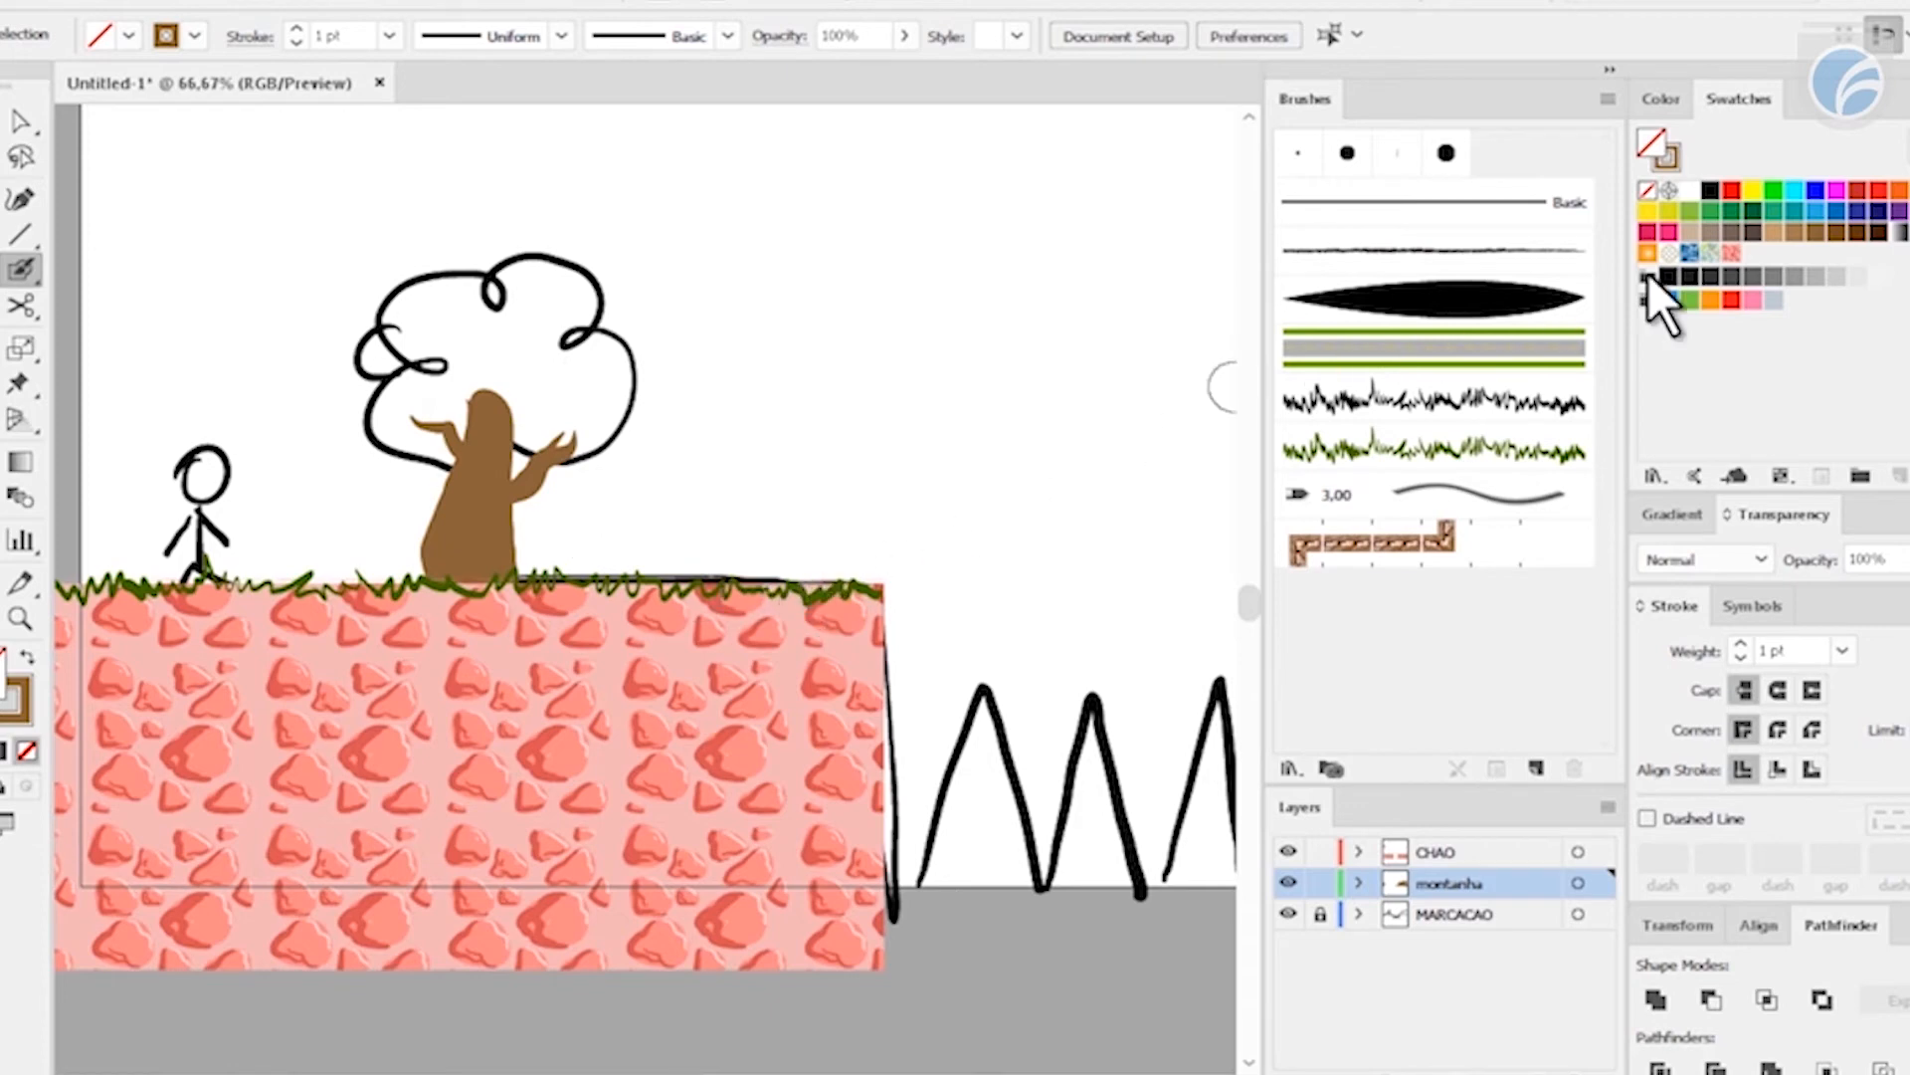
- Paint a lobed dark green outline for the tree's crown around the sketched foliage with the Blob Brush
left_click(1731, 211)
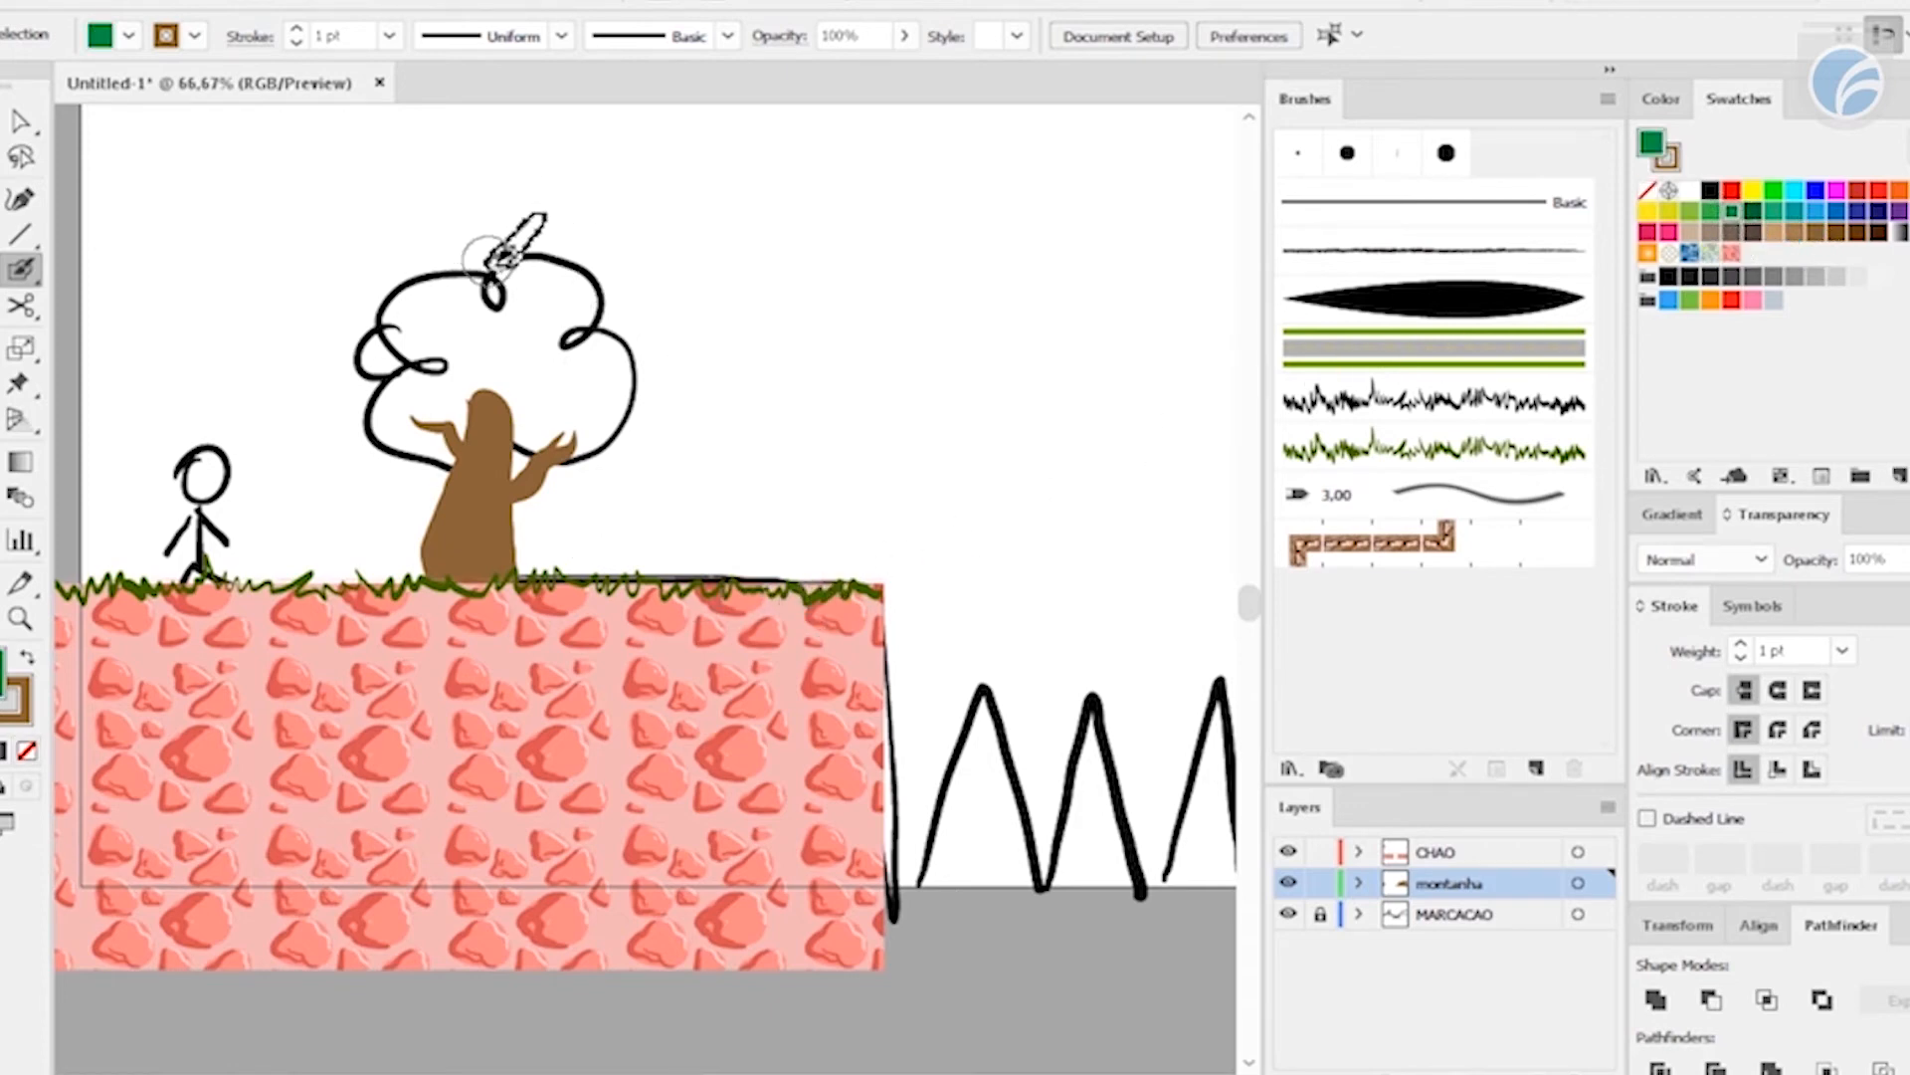
mouse_move(422, 266)
left_mouse_down()
mouse_move(354, 294)
mouse_move(349, 376)
mouse_move(398, 503)
left_mouse_up()
key("ctrl+z")
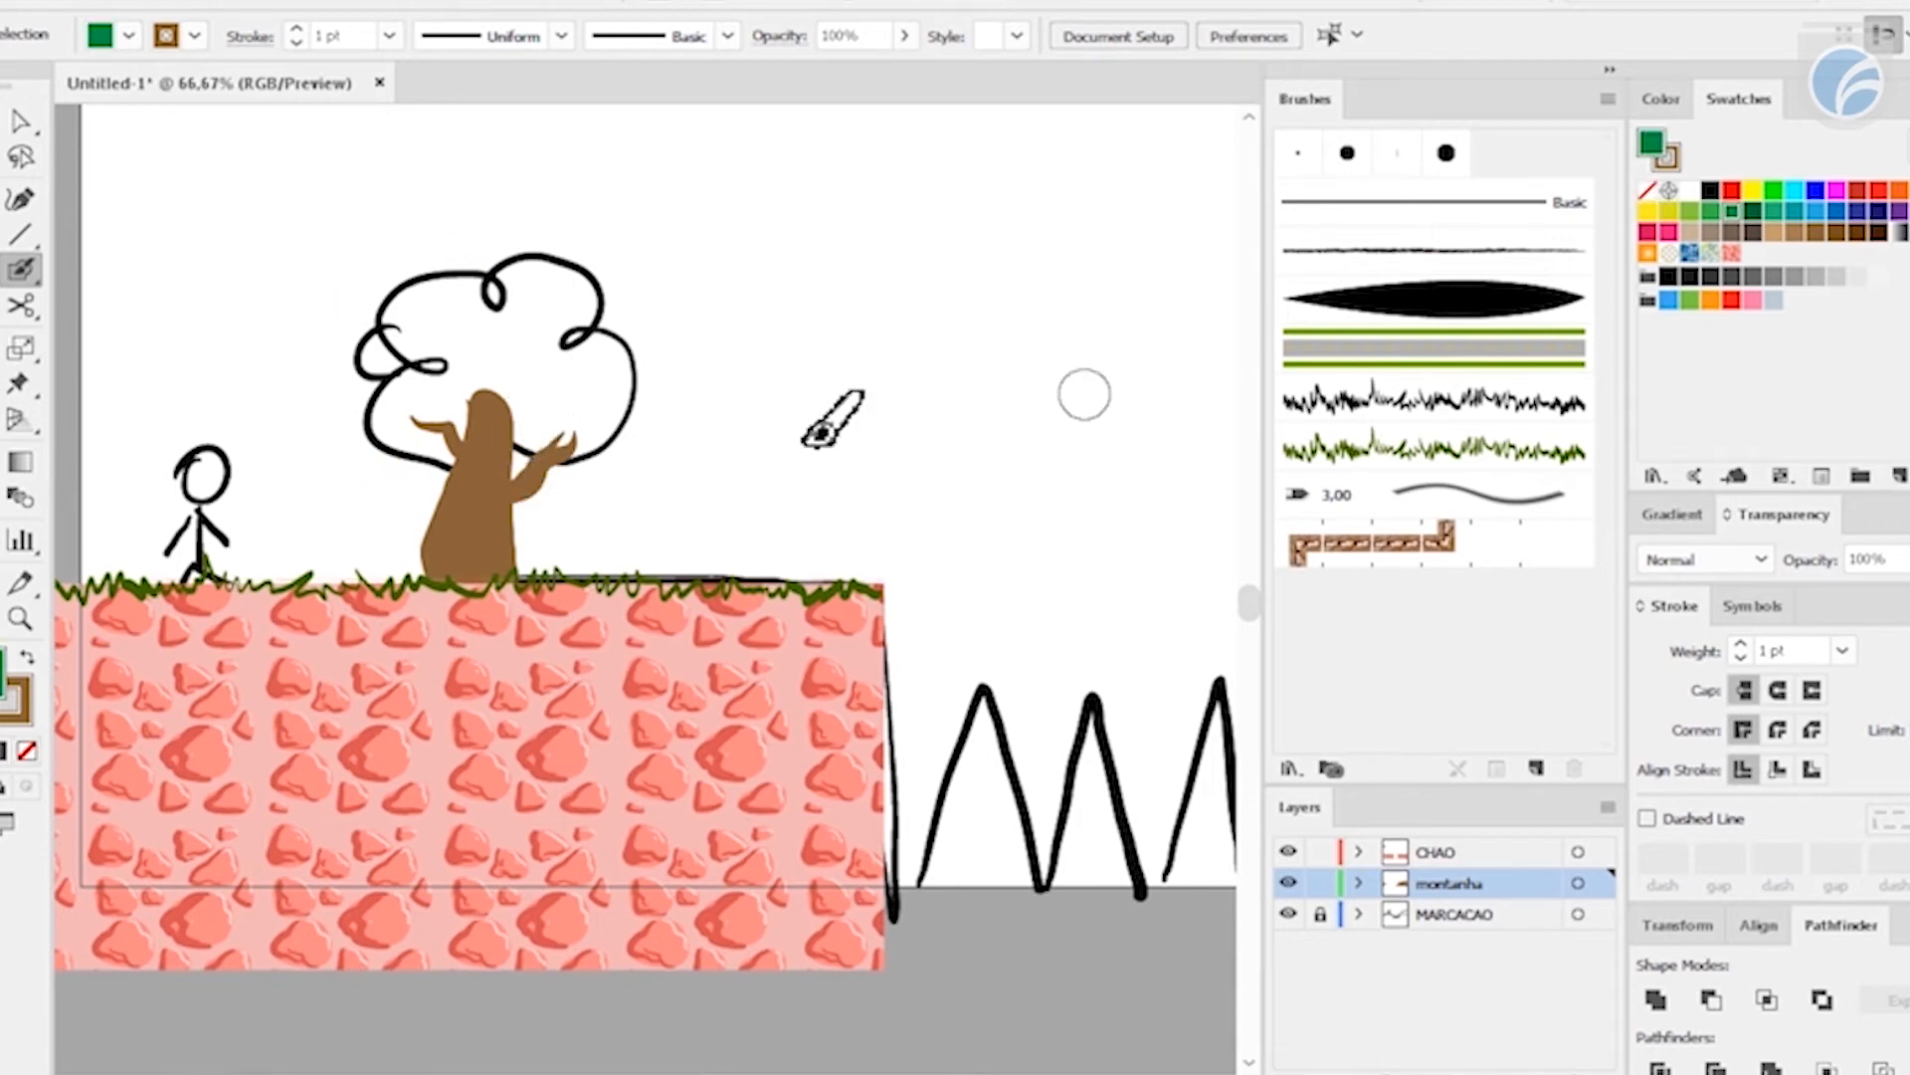
key("shift+x")
mouse_move(577, 244)
left_mouse_down()
mouse_move(522, 234)
mouse_move(316, 390)
mouse_move(468, 508)
mouse_move(692, 466)
mouse_move(584, 242)
mouse_move(569, 249)
left_mouse_up()
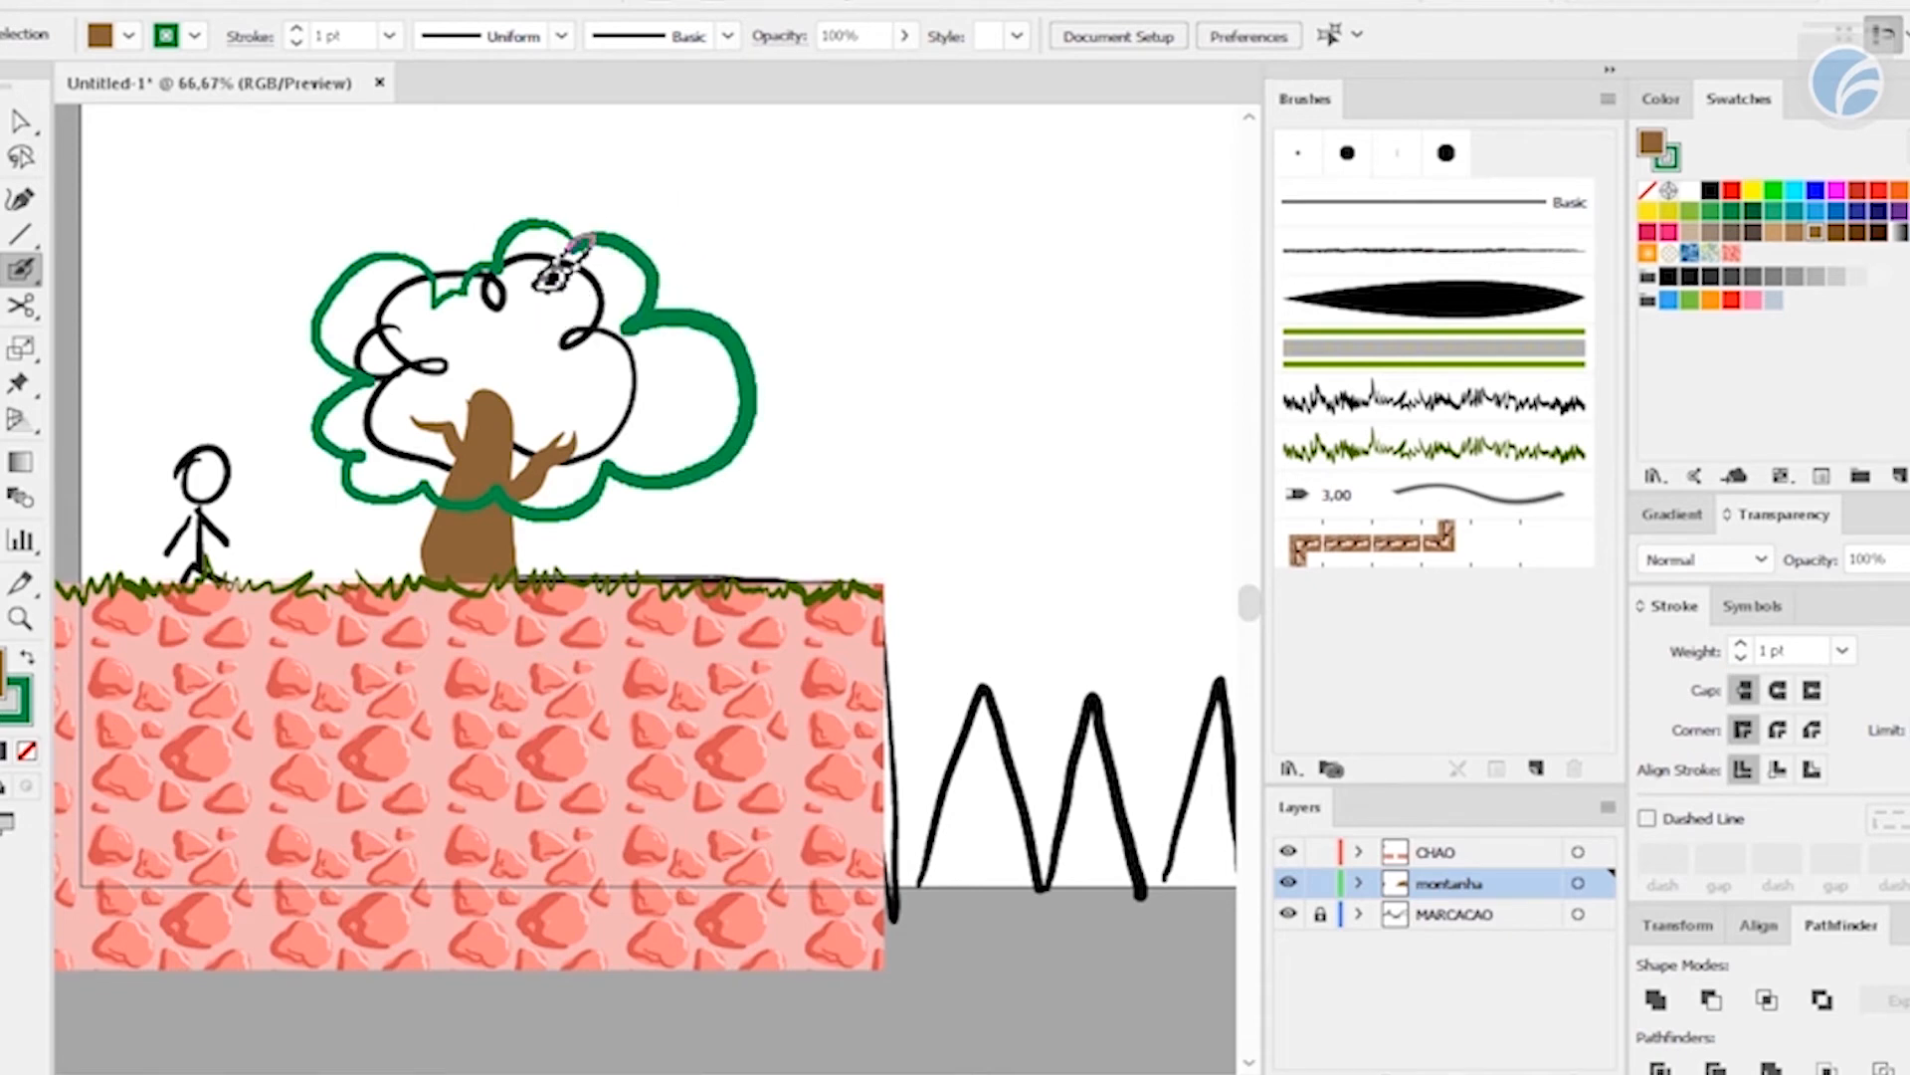
- Hide the MARCACAO sketch layer behind the painted tree
key("v")
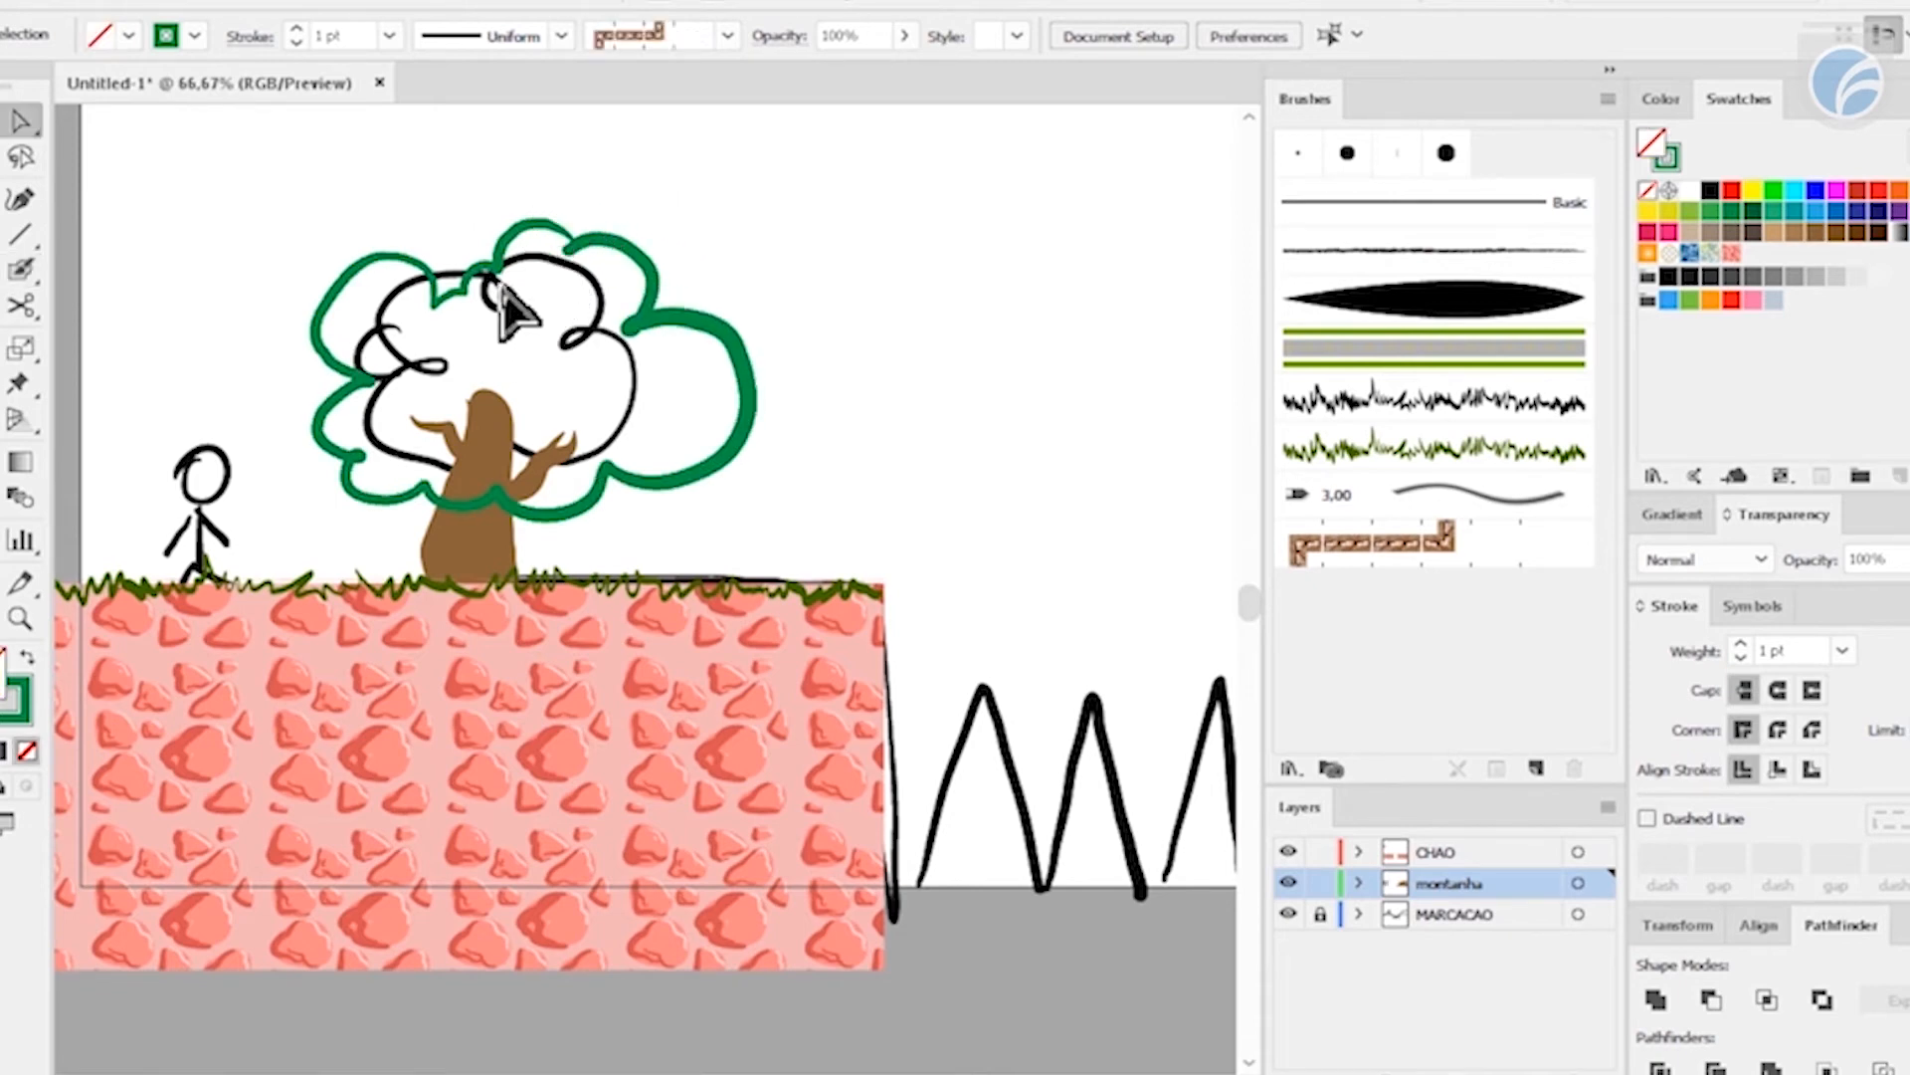
left_click(1289, 914)
left_click_drag(415, 395, 448, 473)
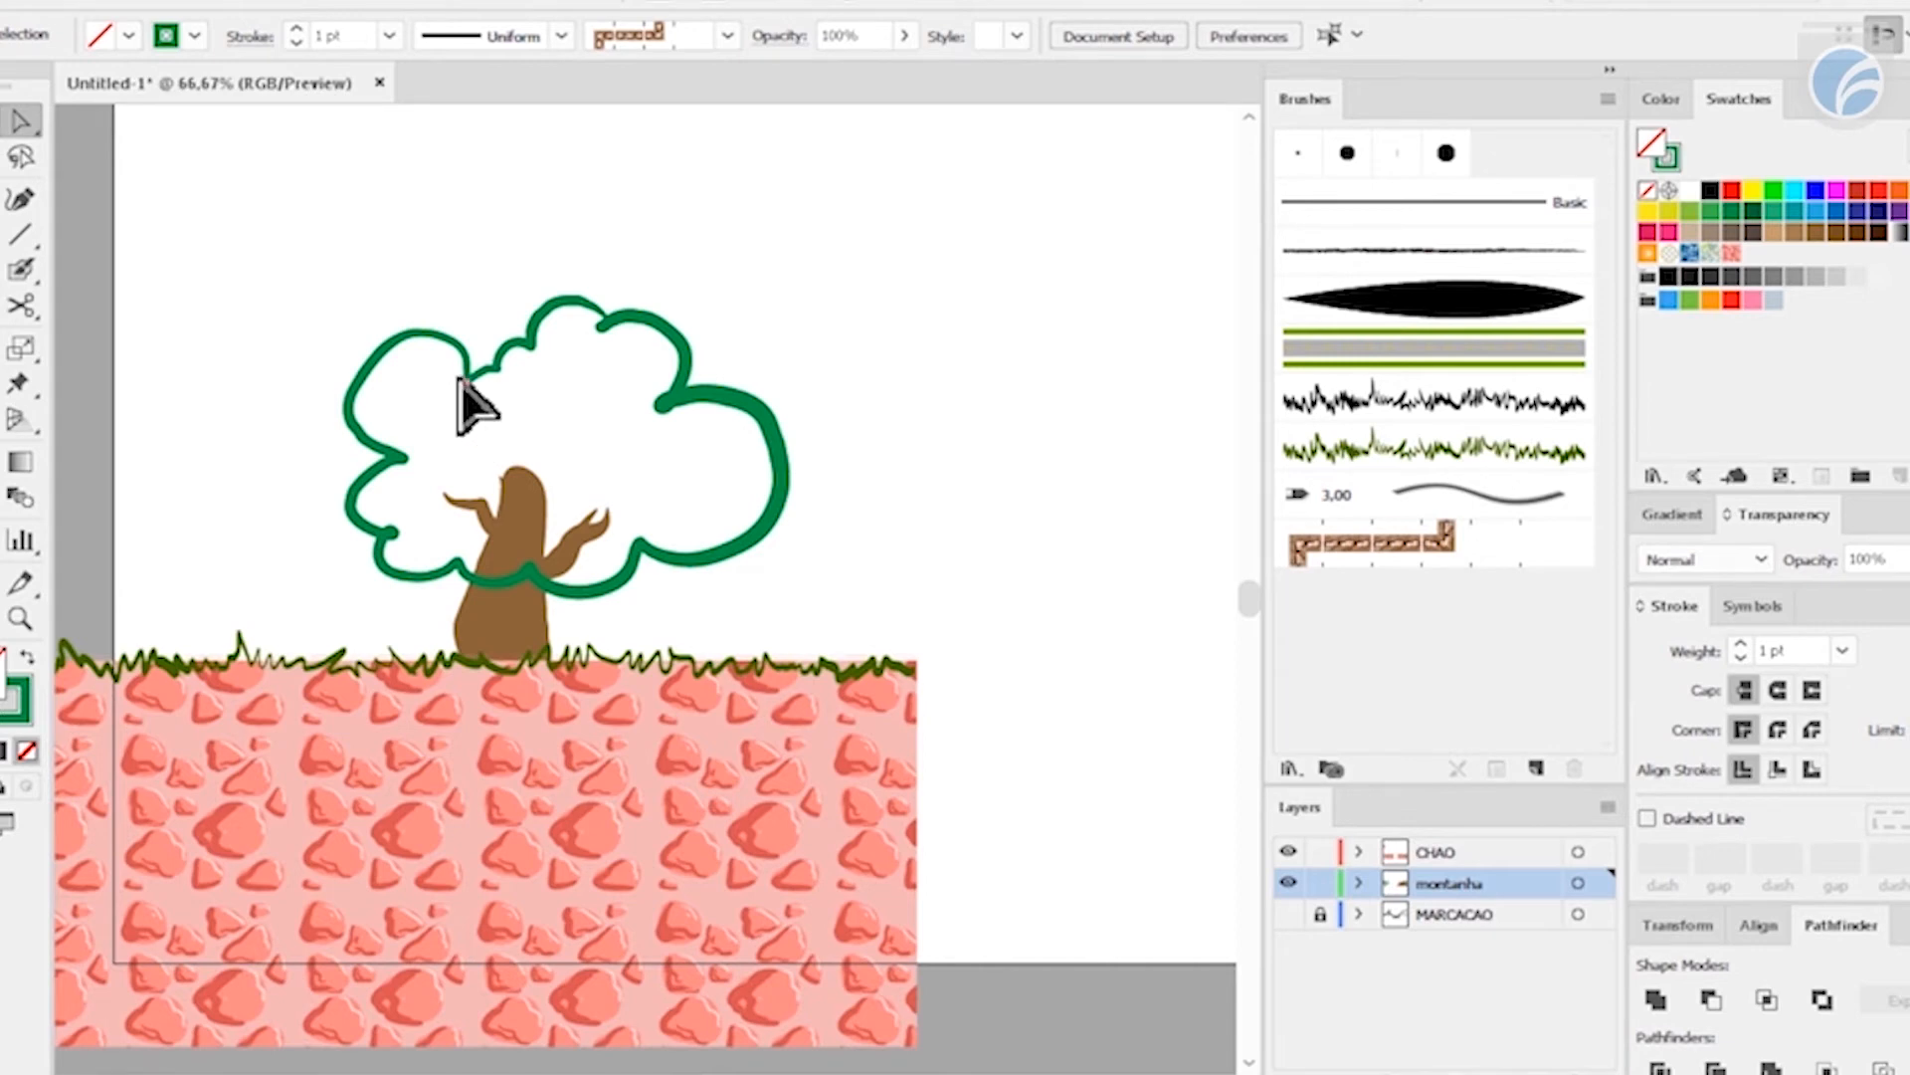
key("ctrl+plus")
key("ctrl+plus")
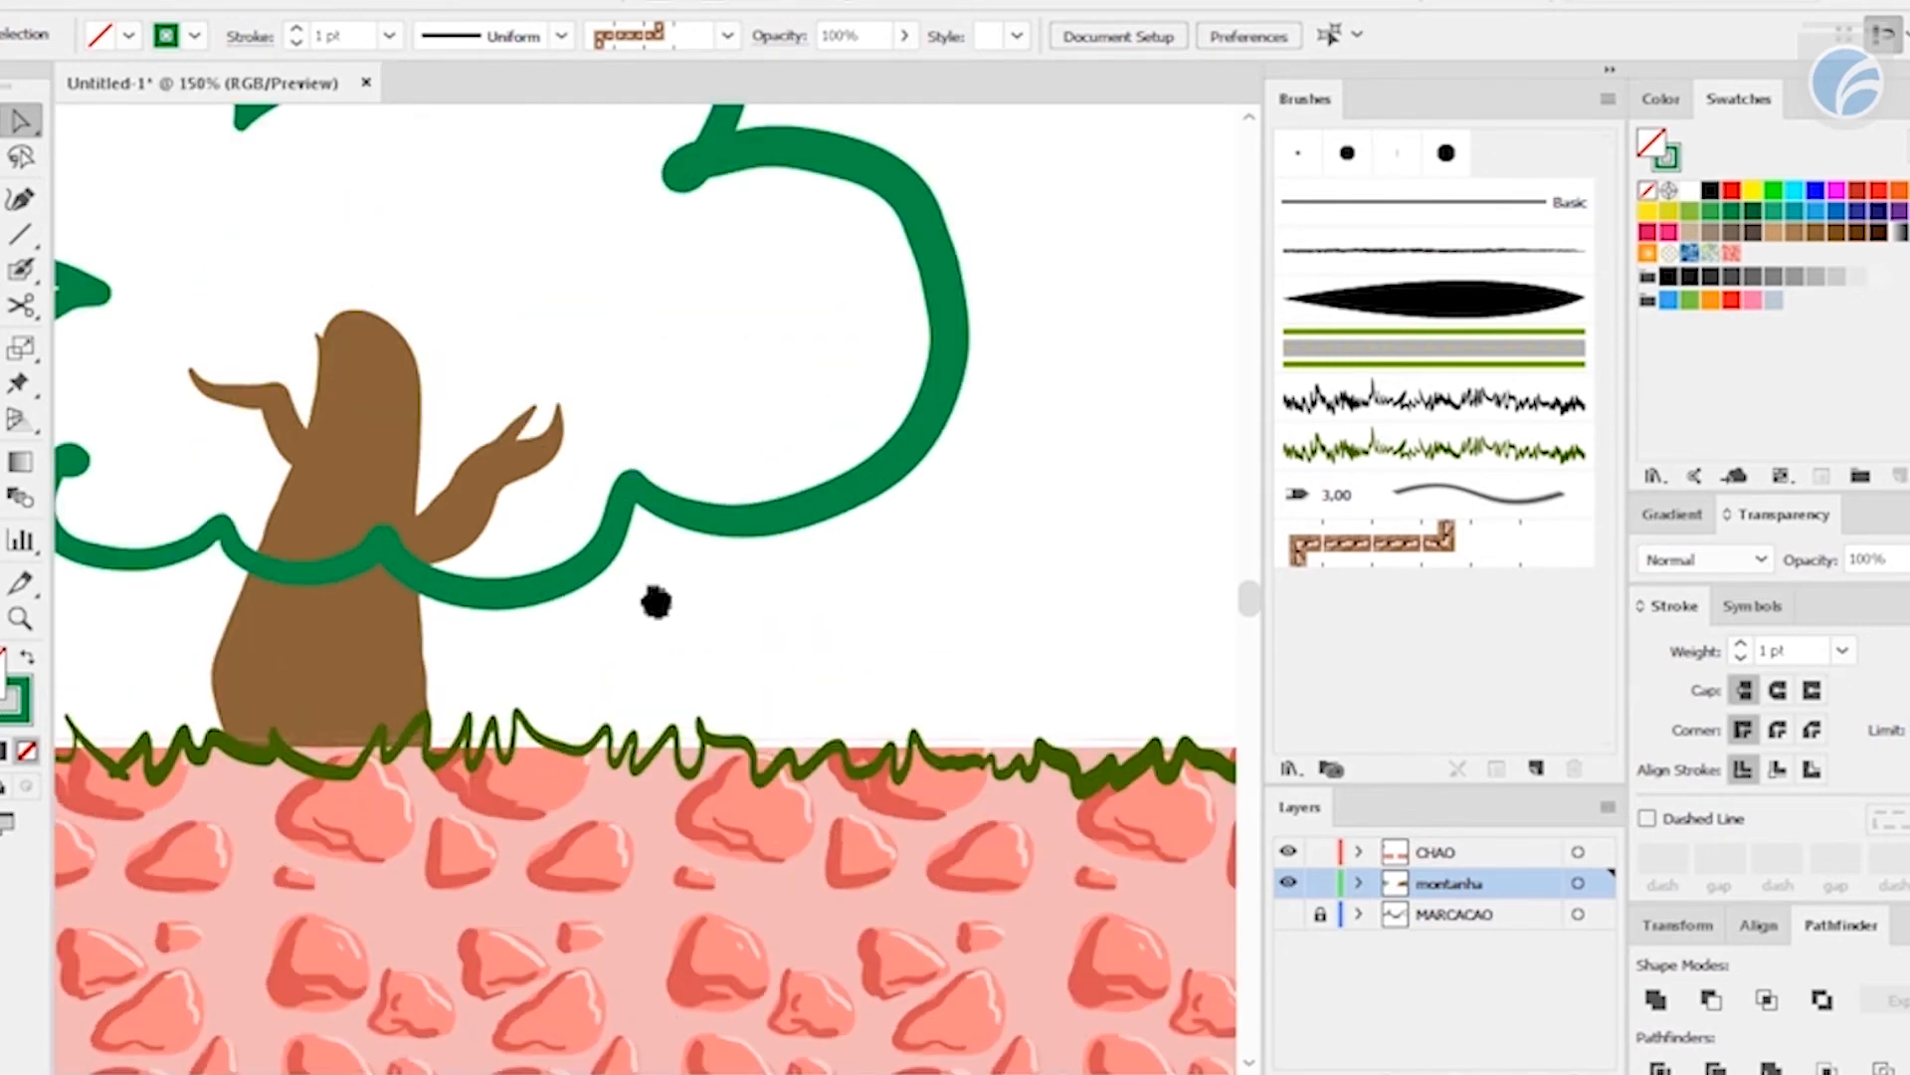
- Turn the tree crown's green outline into a solid shape by deleting its inner path
left_click_drag(659, 529, 759, 861)
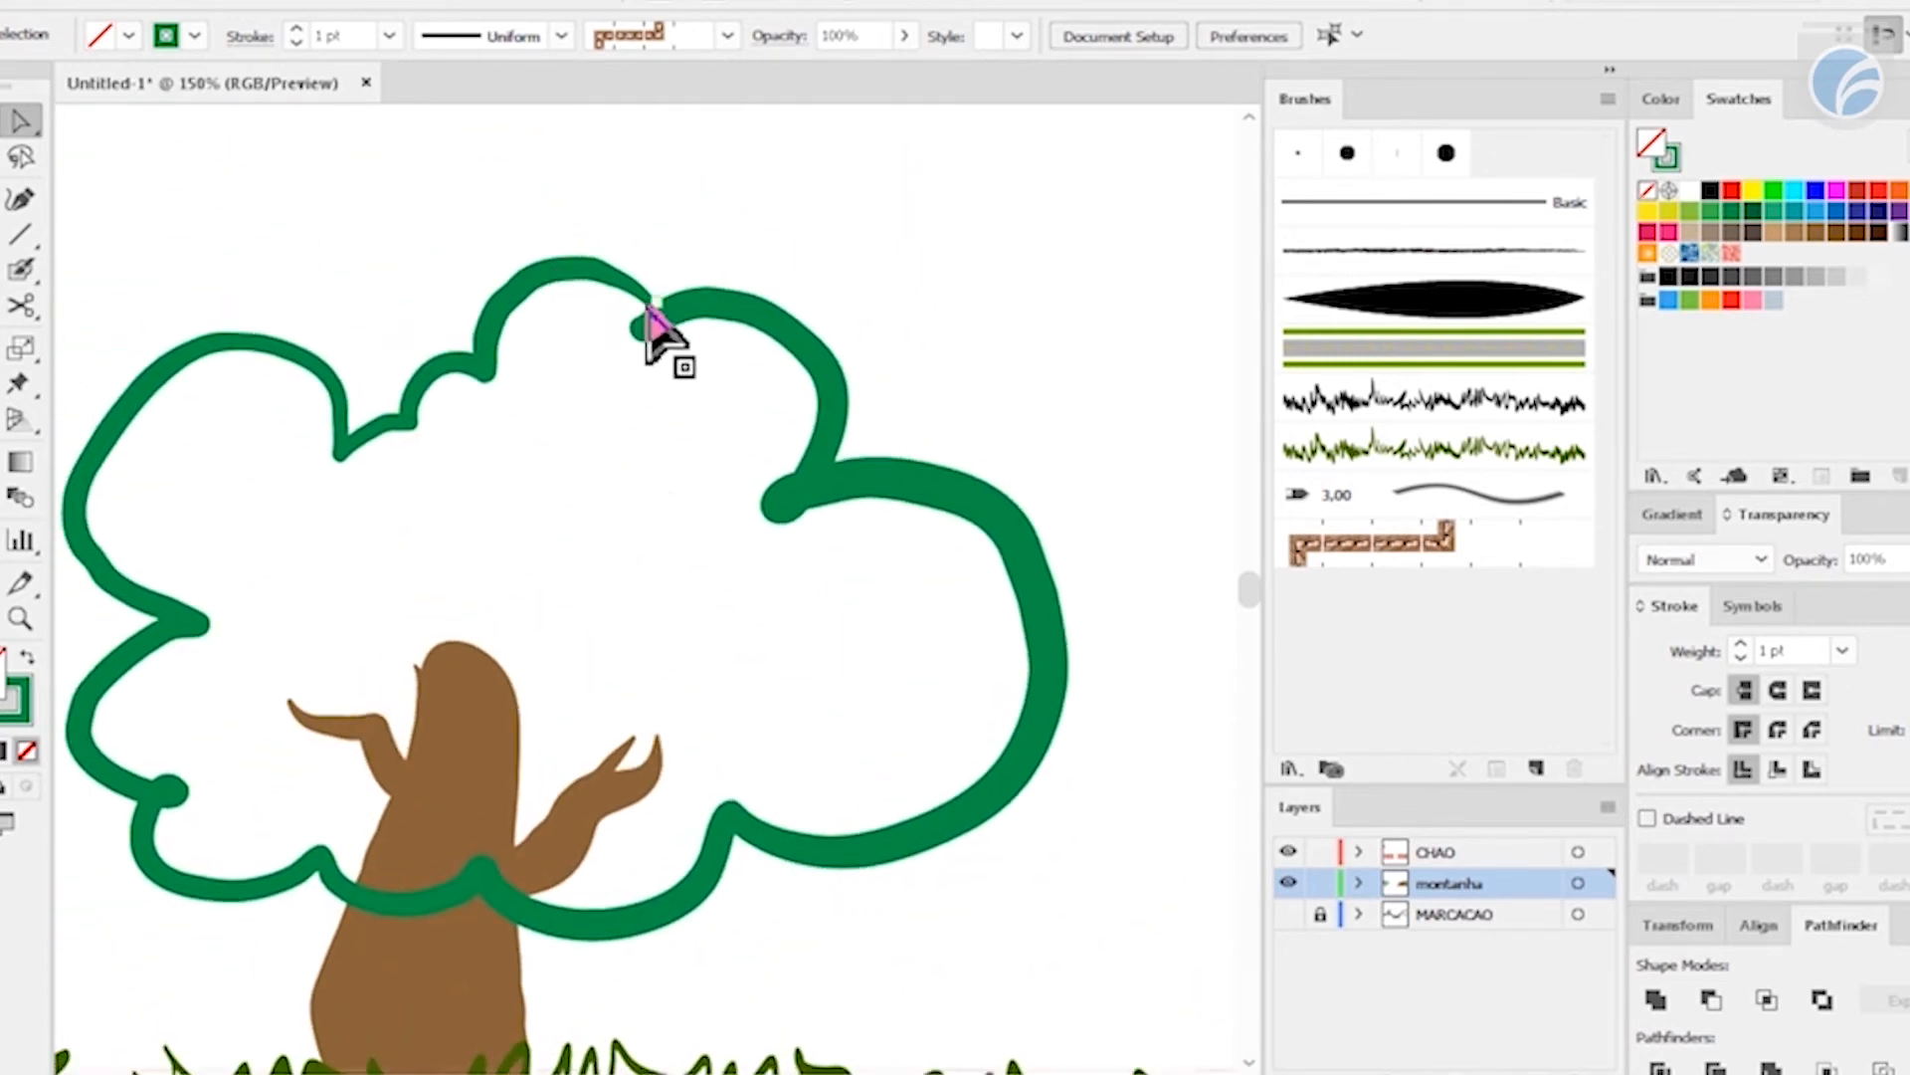
left_click_drag(348, 542, 397, 393)
left_click_drag(15, 116, 159, 120)
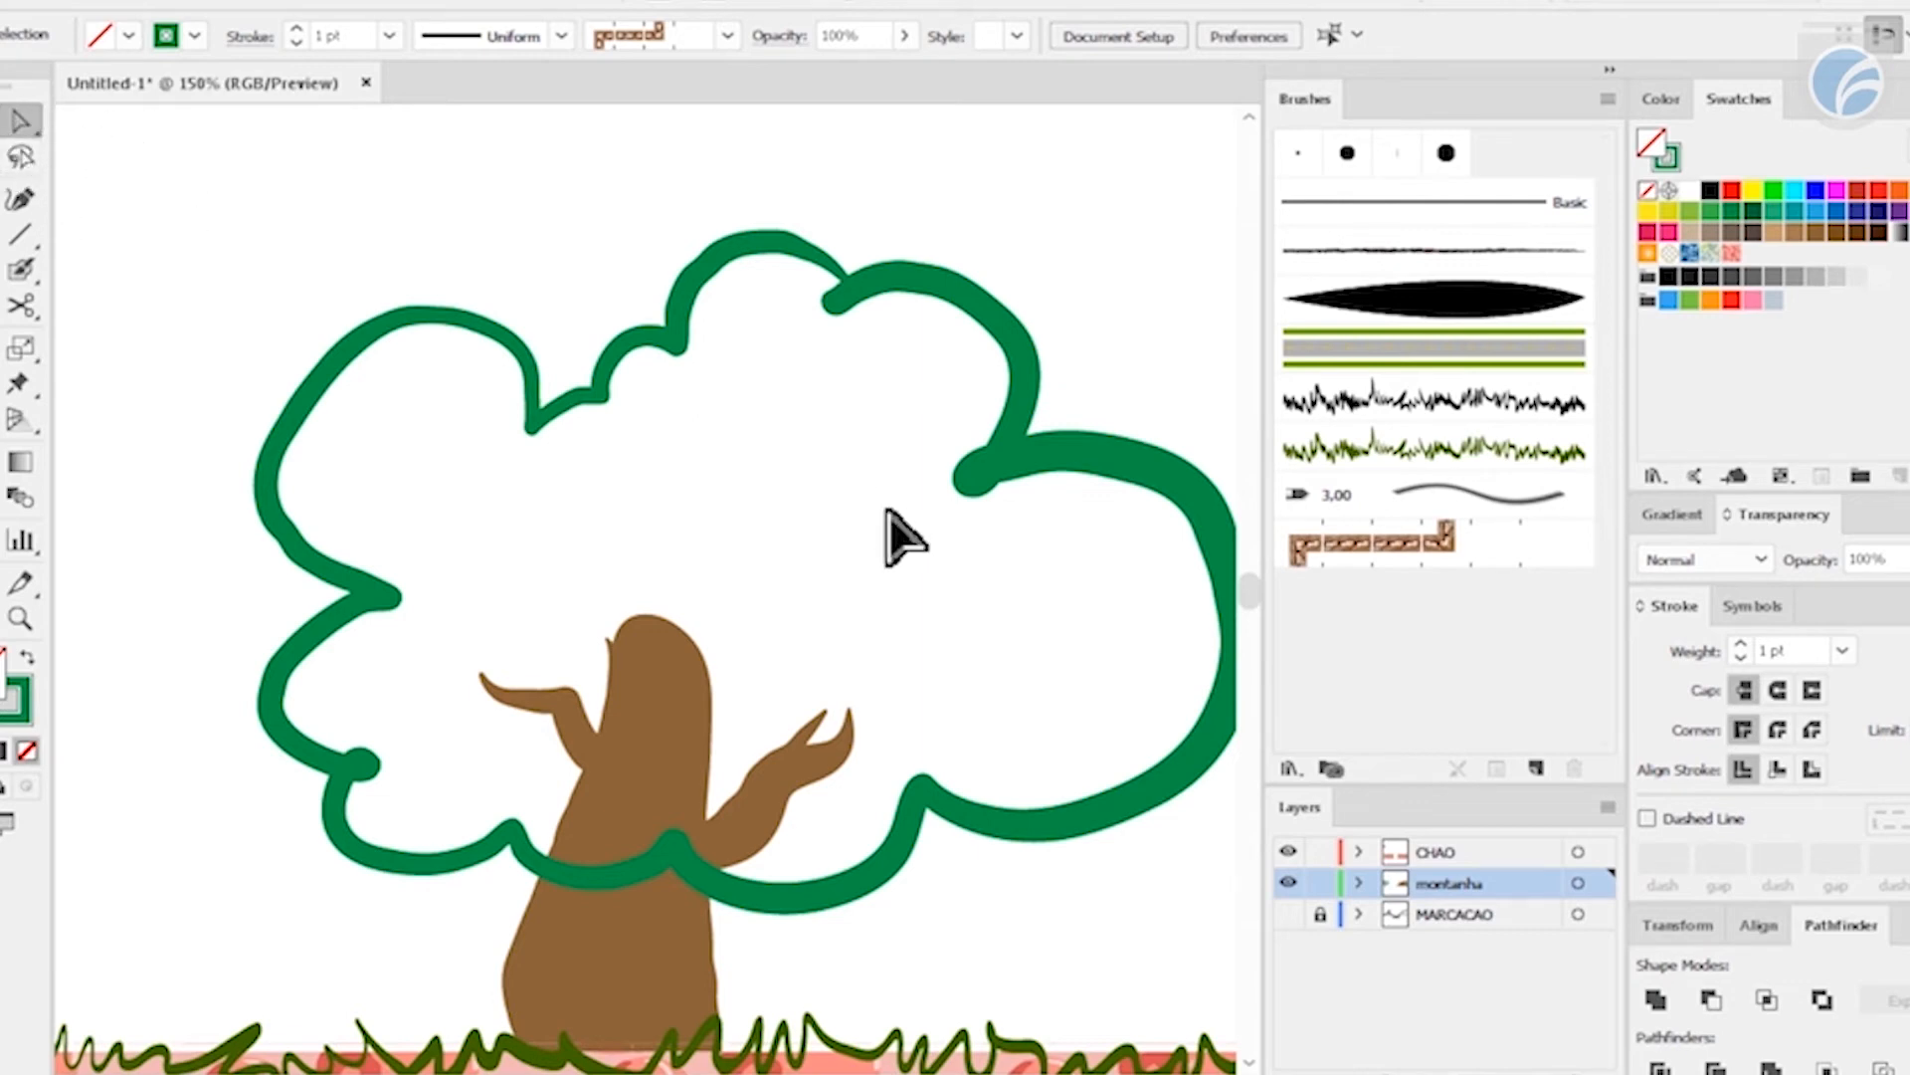
left_click(676, 357)
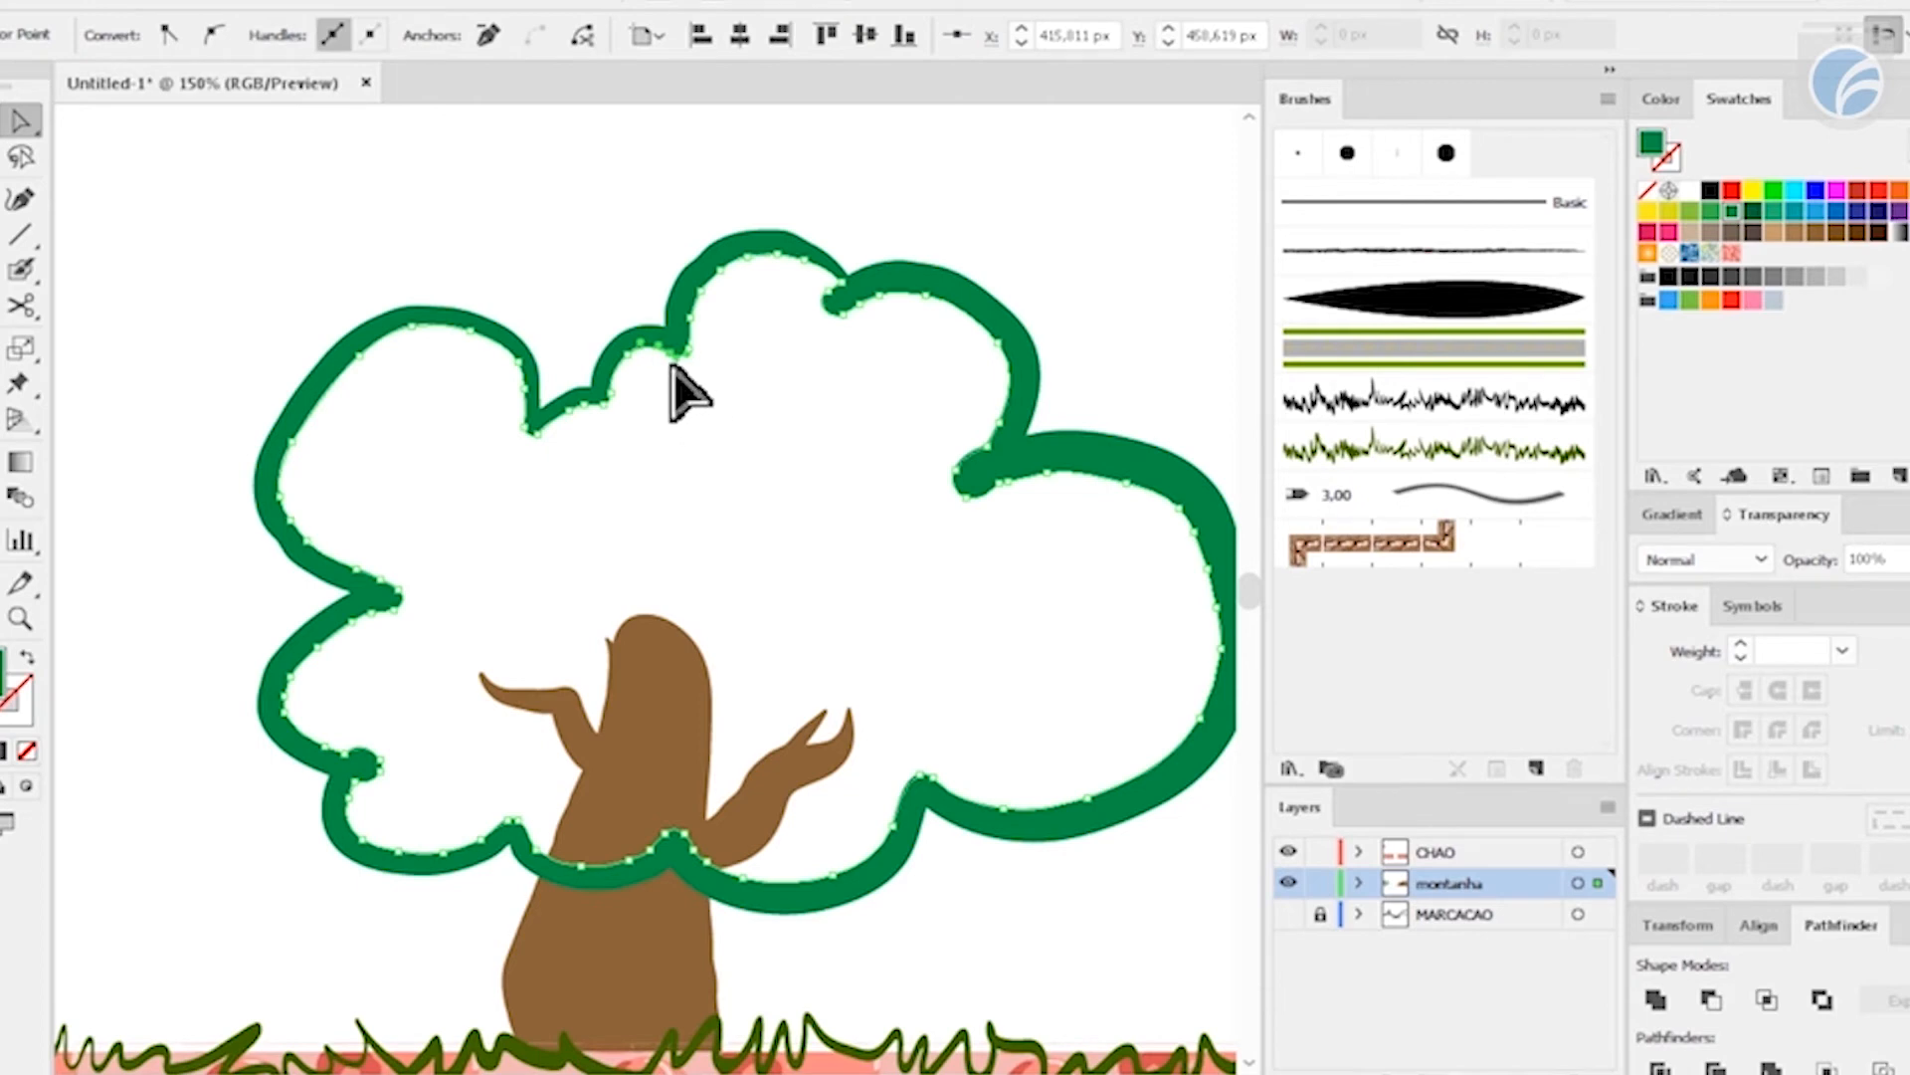
key("Delete")
key("Delete")
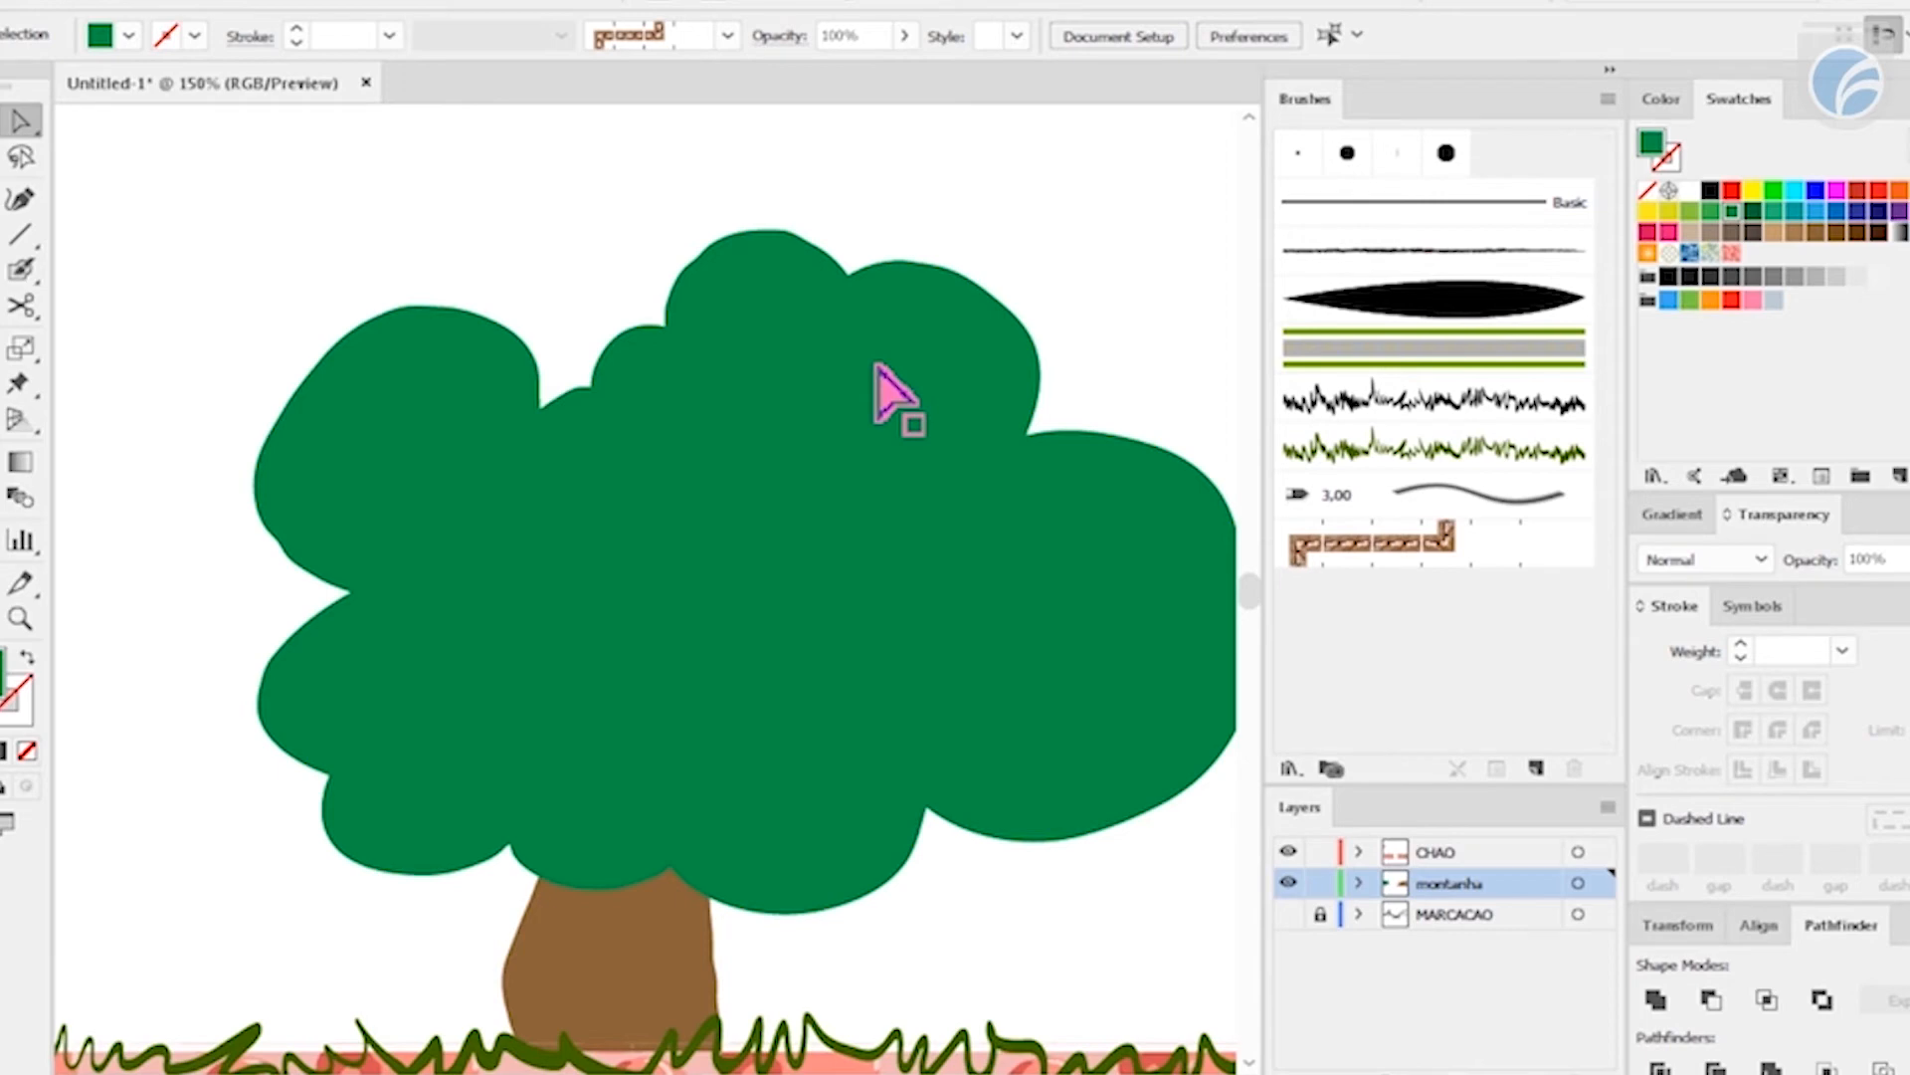
- Send the crown behind the trunk and branches, and shift it slightly to the left
key("ctrl+minus")
key("ctrl+minus")
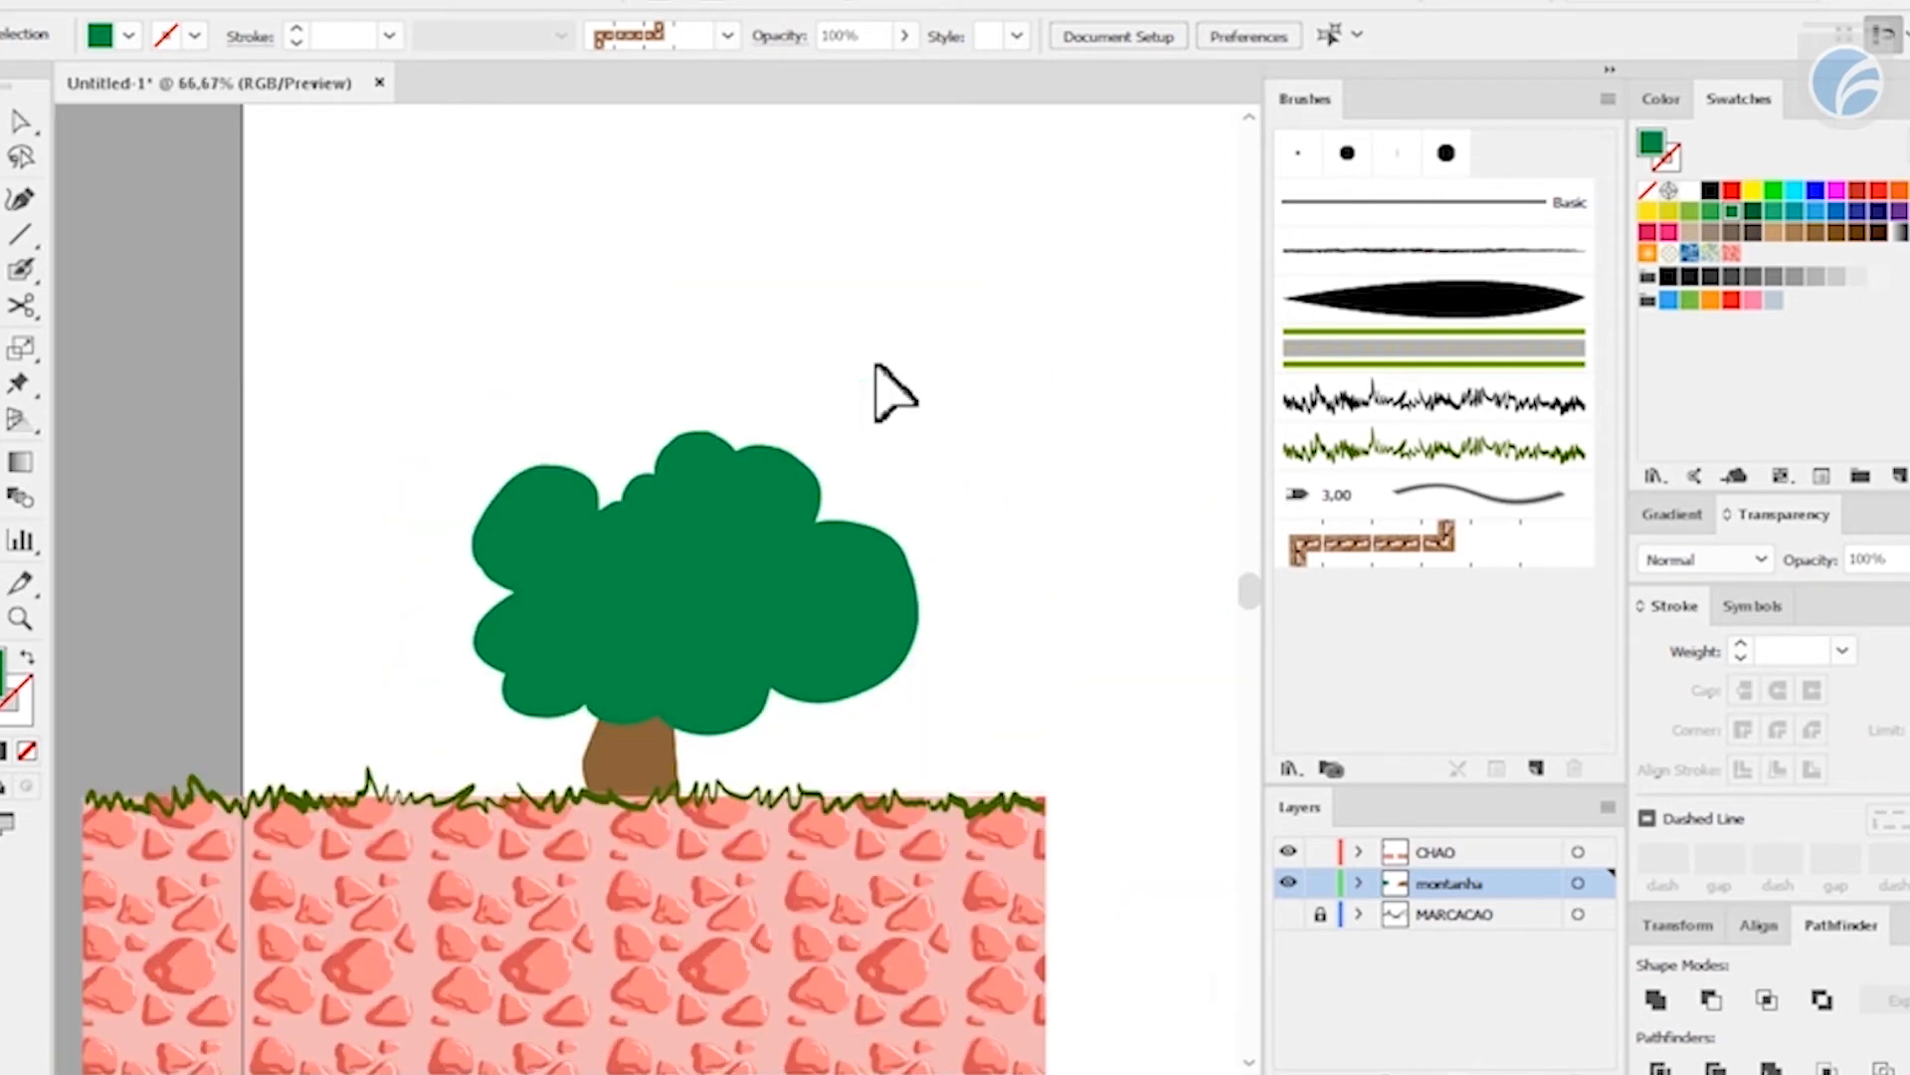
left_click(908, 632)
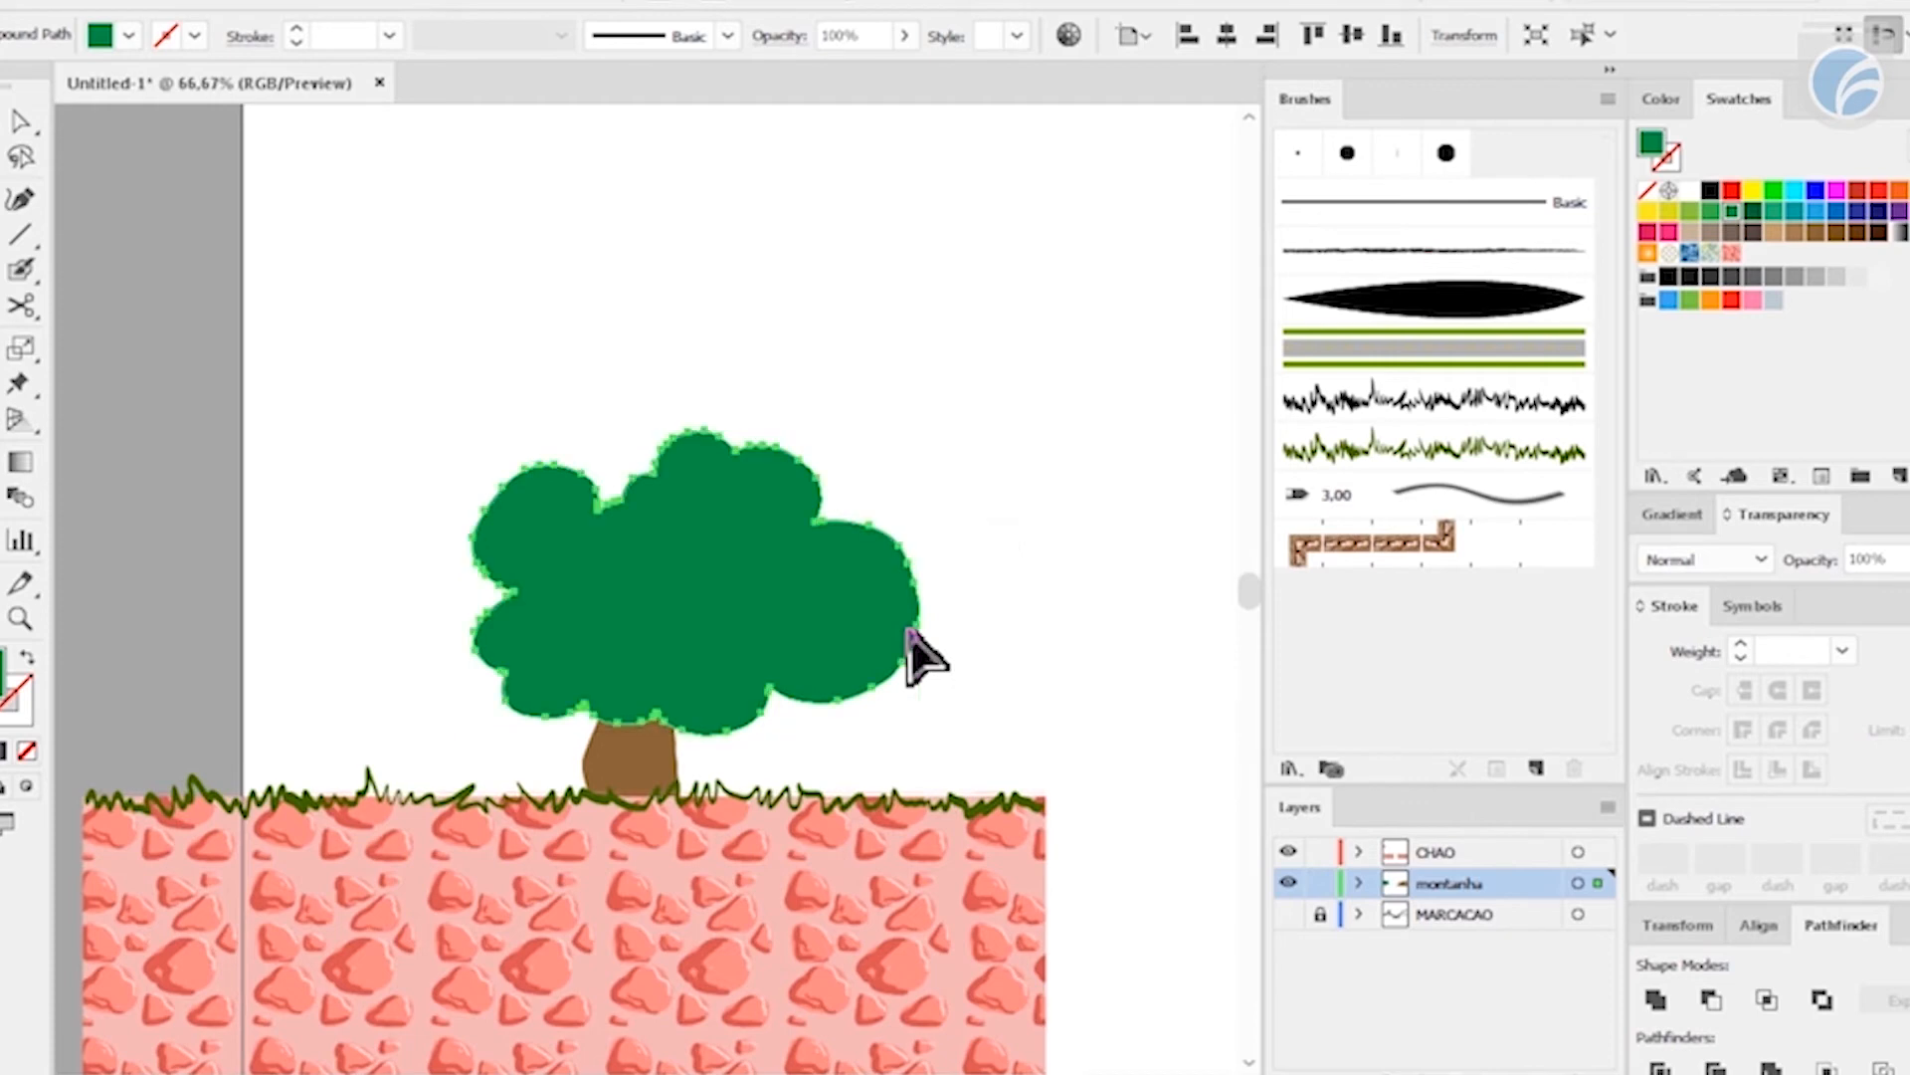
key("ctrl+bracketleft")
key("ctrl+bracketright")
key("ctrl+bracketleft")
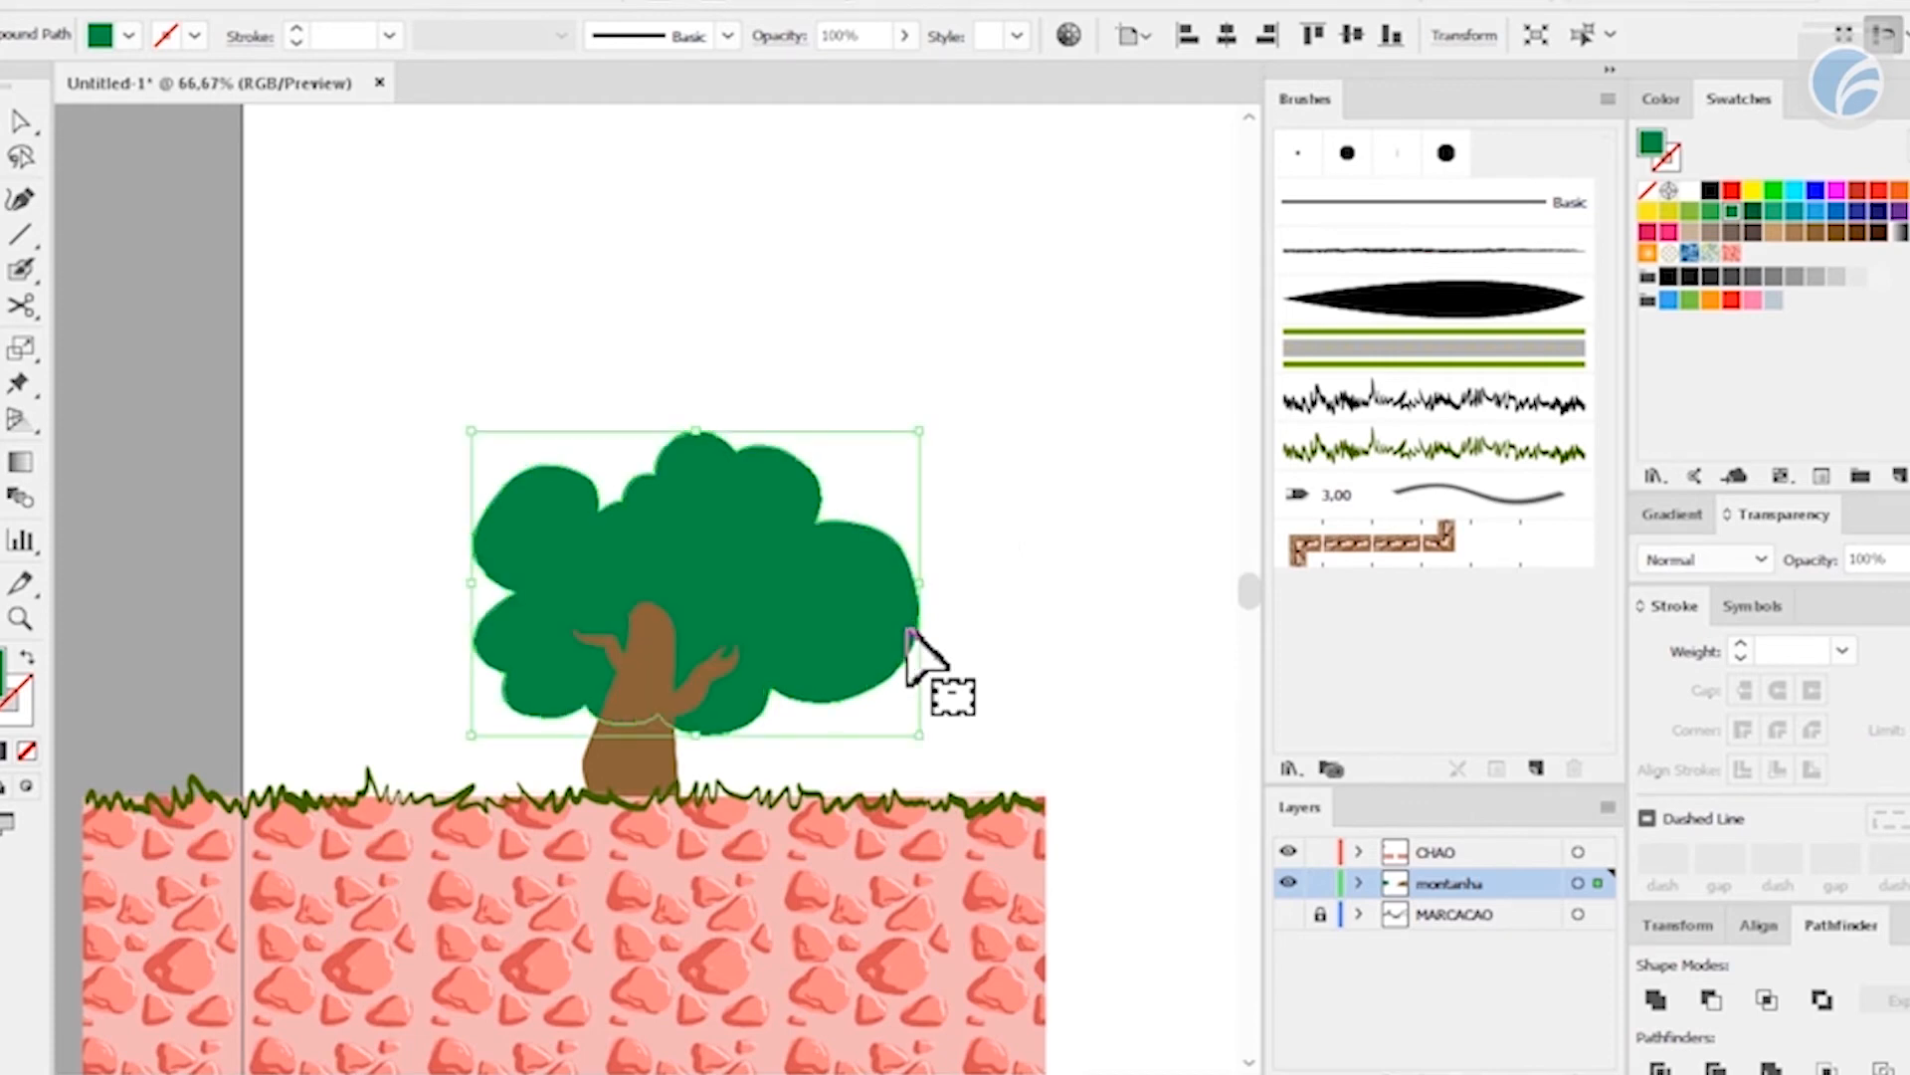
left_click_drag(816, 607, 795, 607)
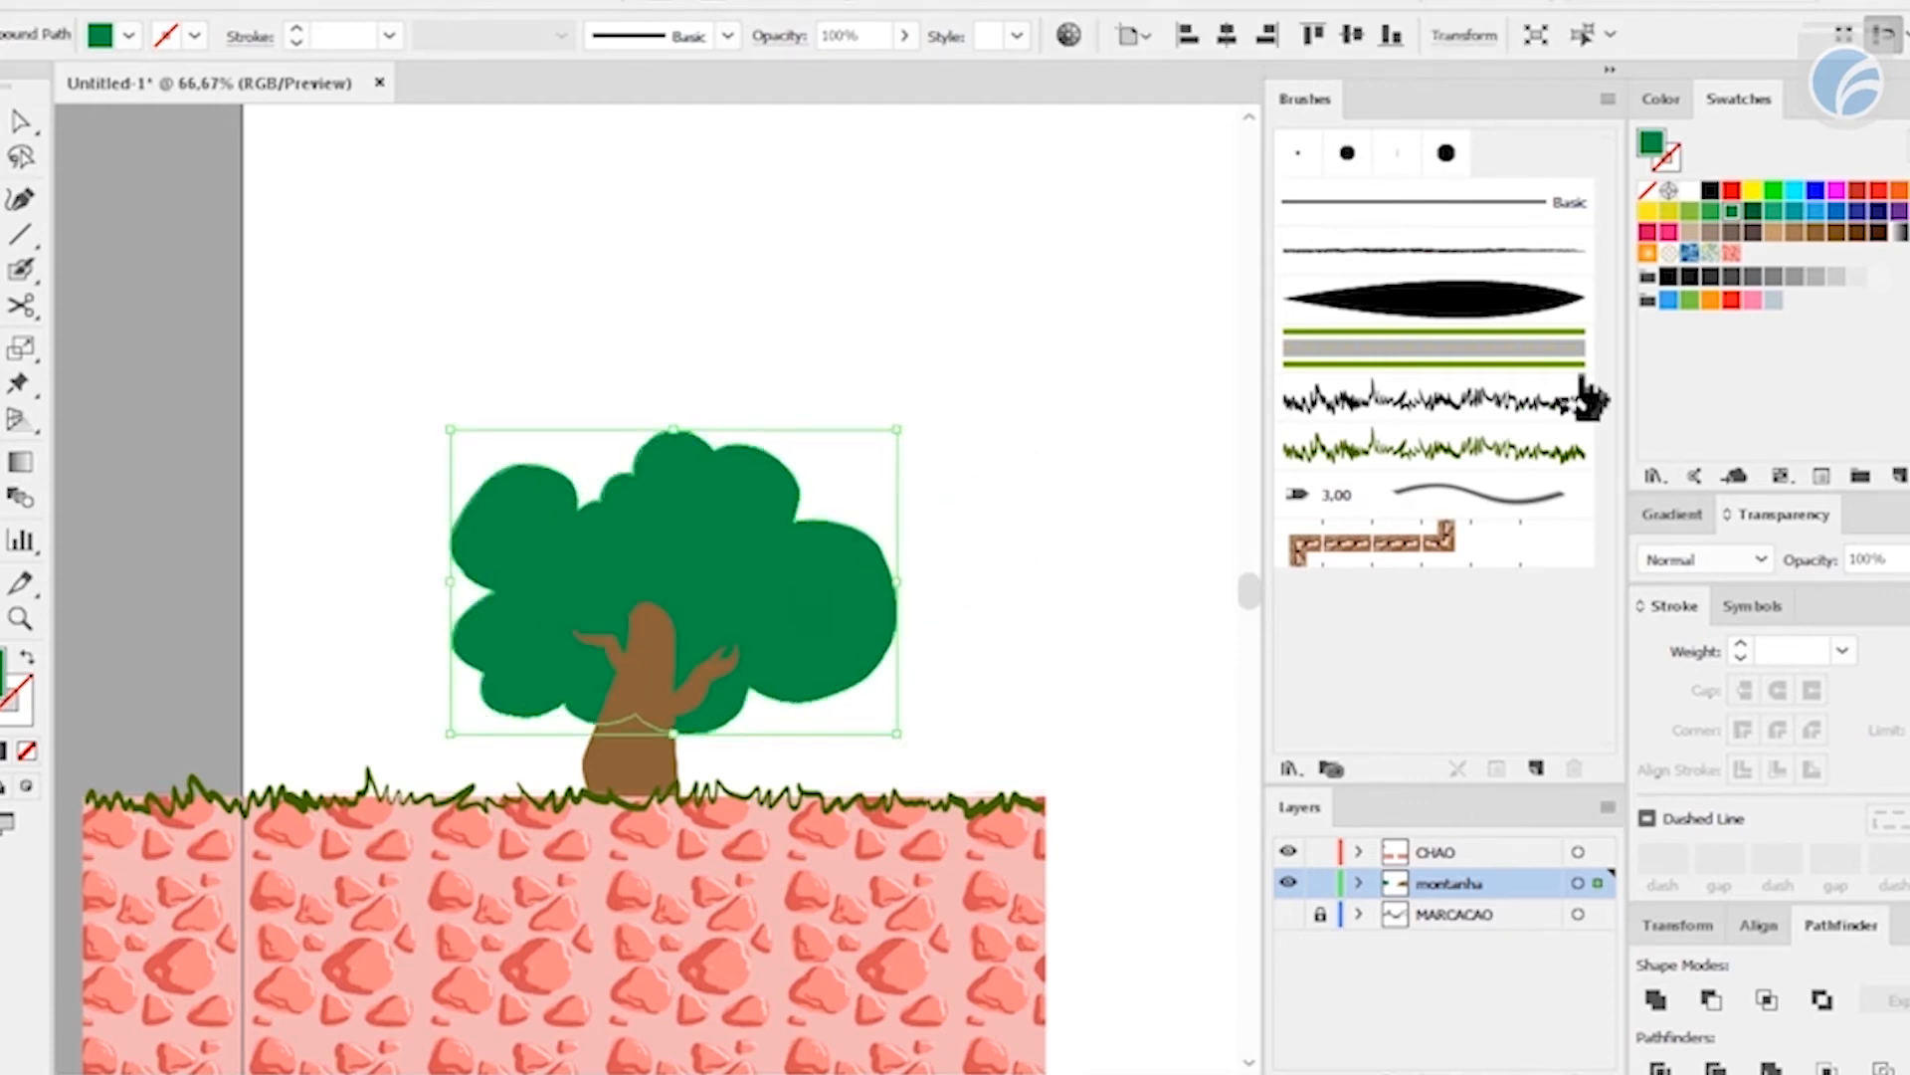
- Recolour the tree crown with the light green swatch and deselect it
left_click(1696, 209)
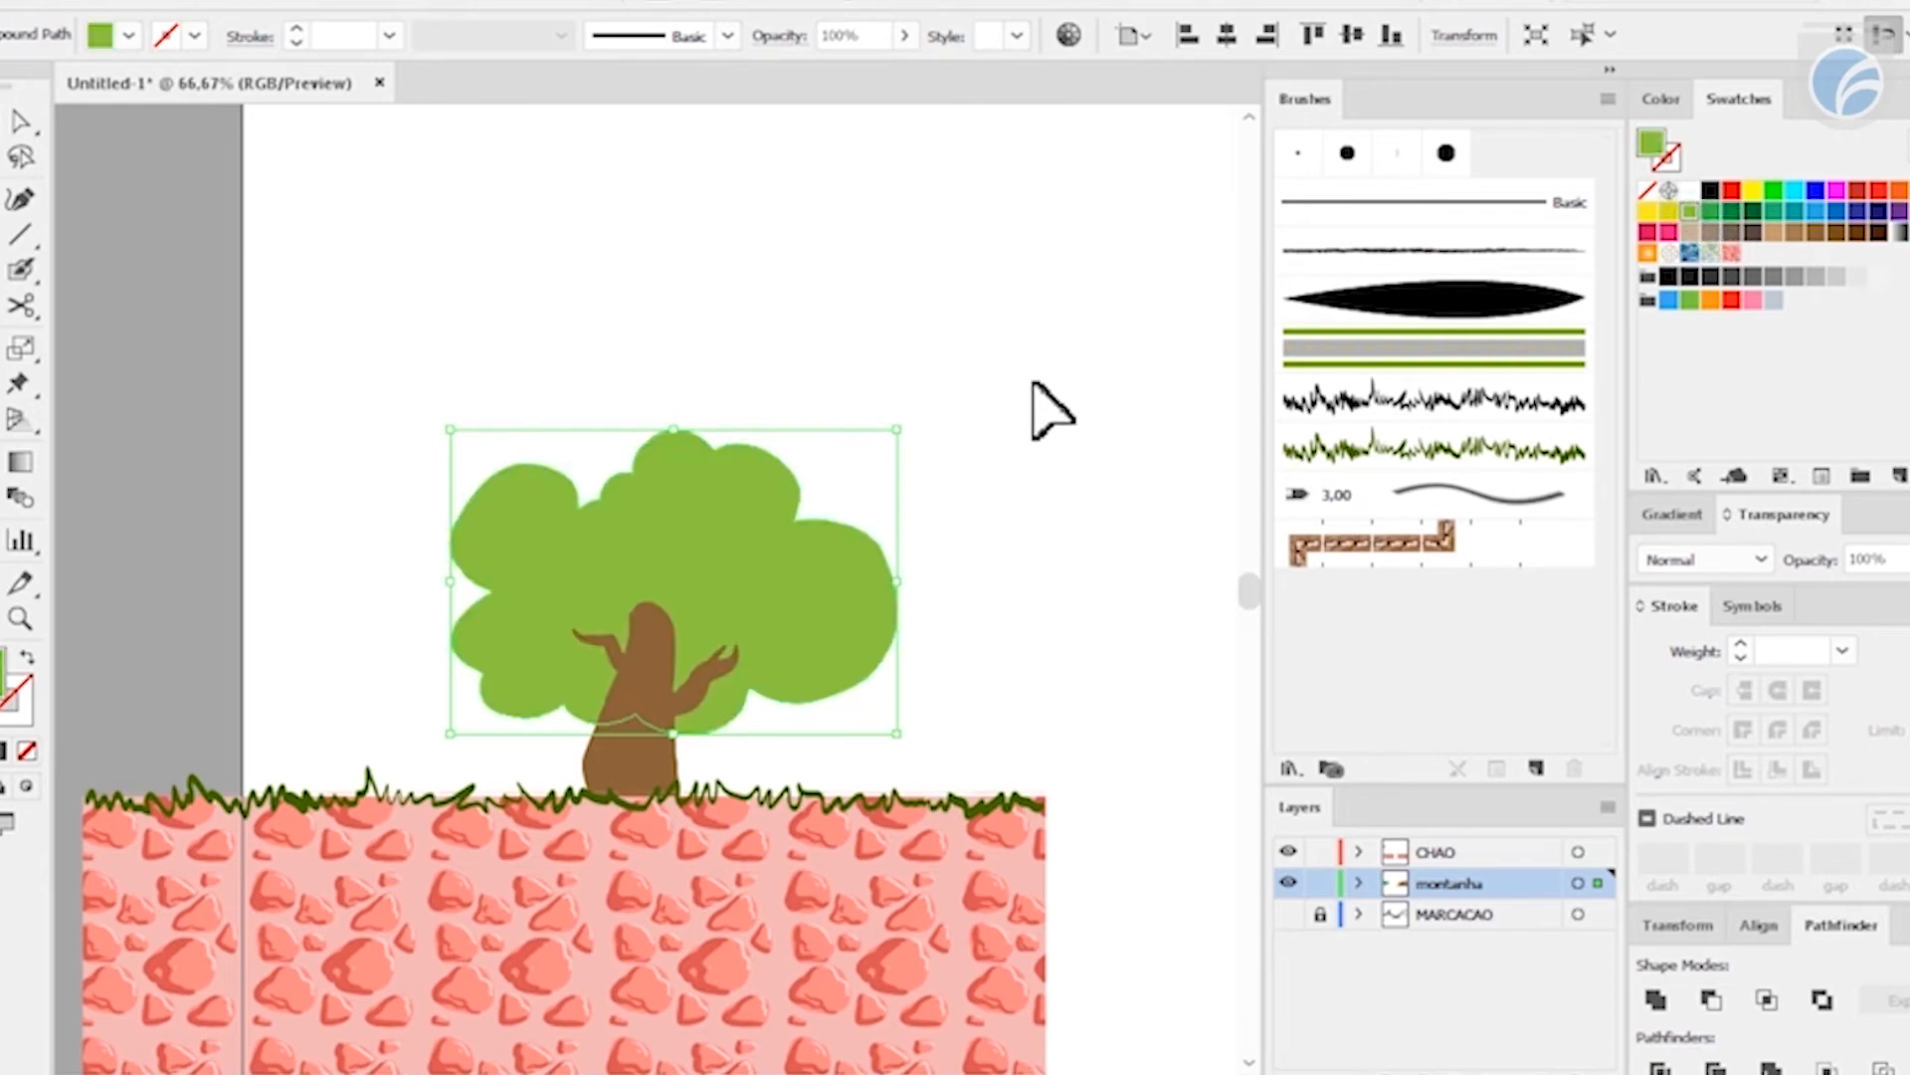
left_click(1075, 661)
left_click_drag(1074, 661, 1010, 553)
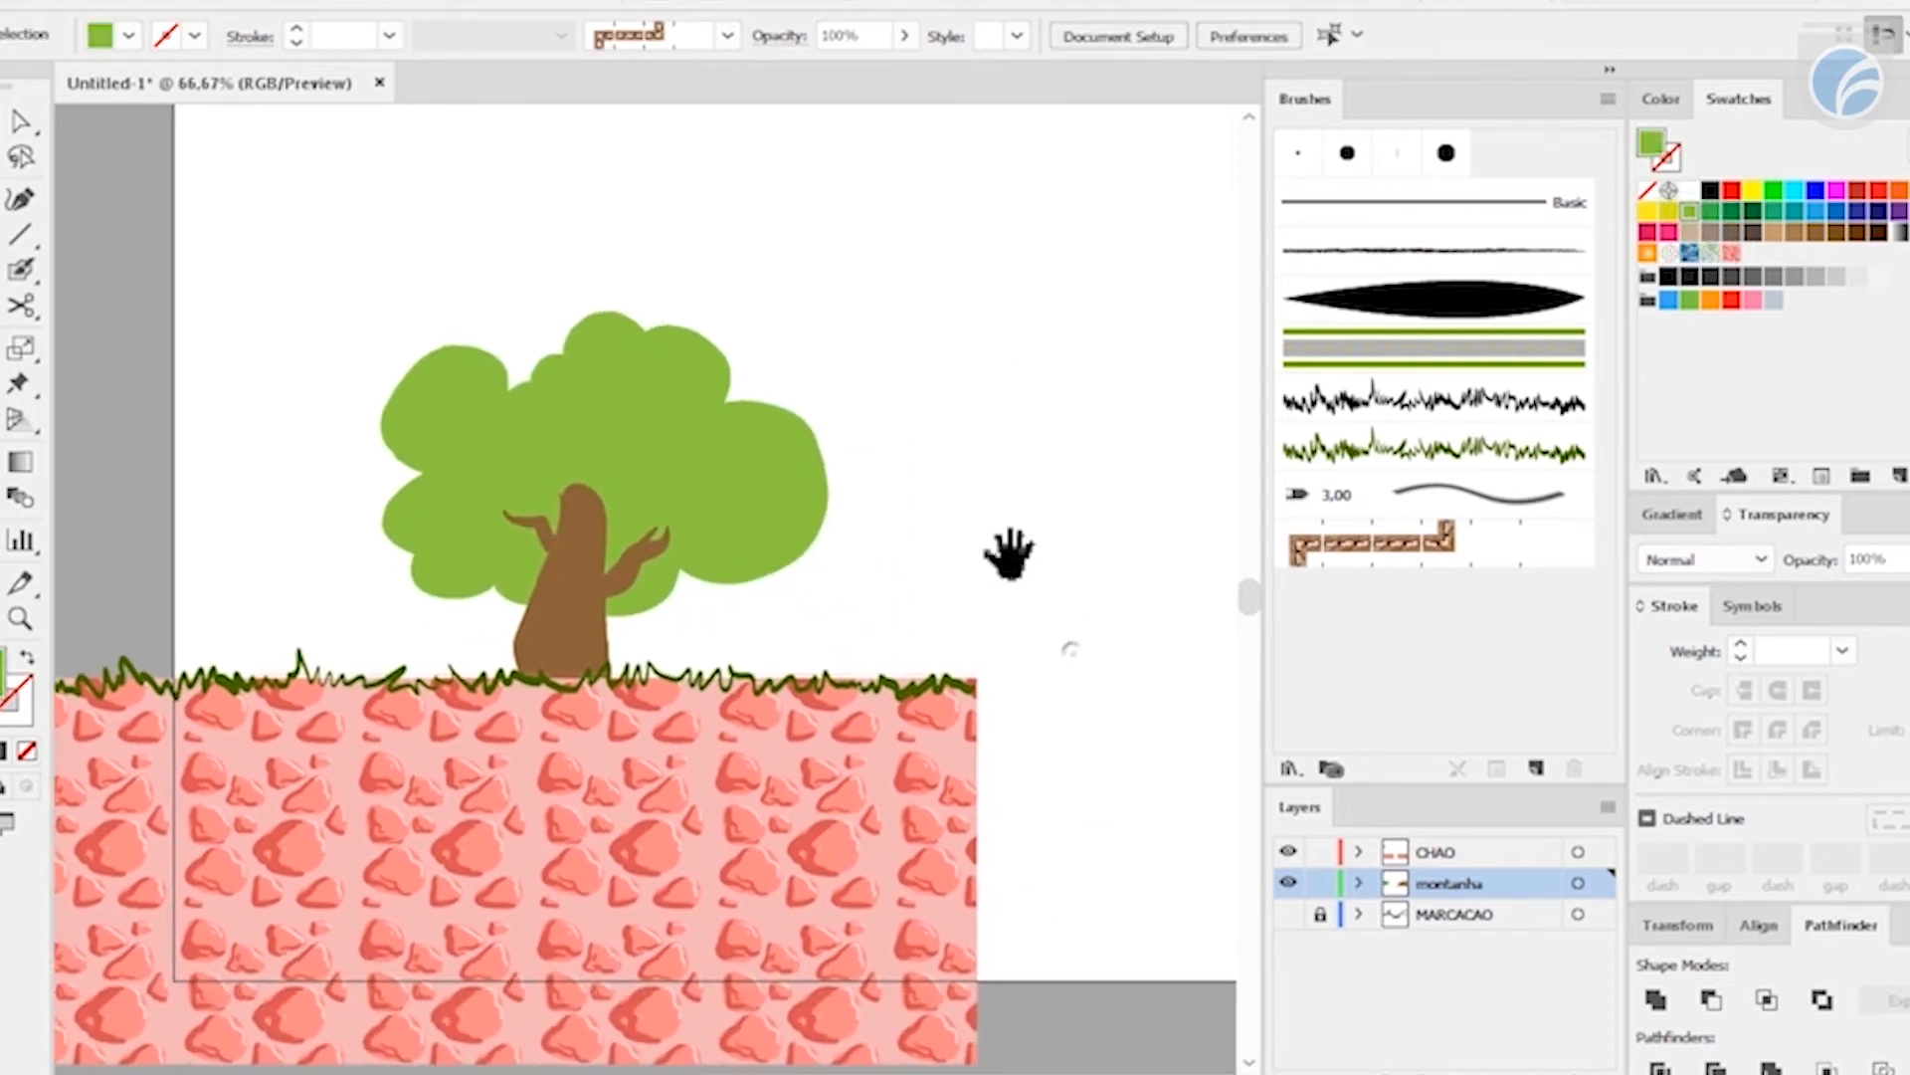
- Paint darker green (#638E1E) shading curves on the left lobes of the crown with the Blob Brush
double_click(6, 665)
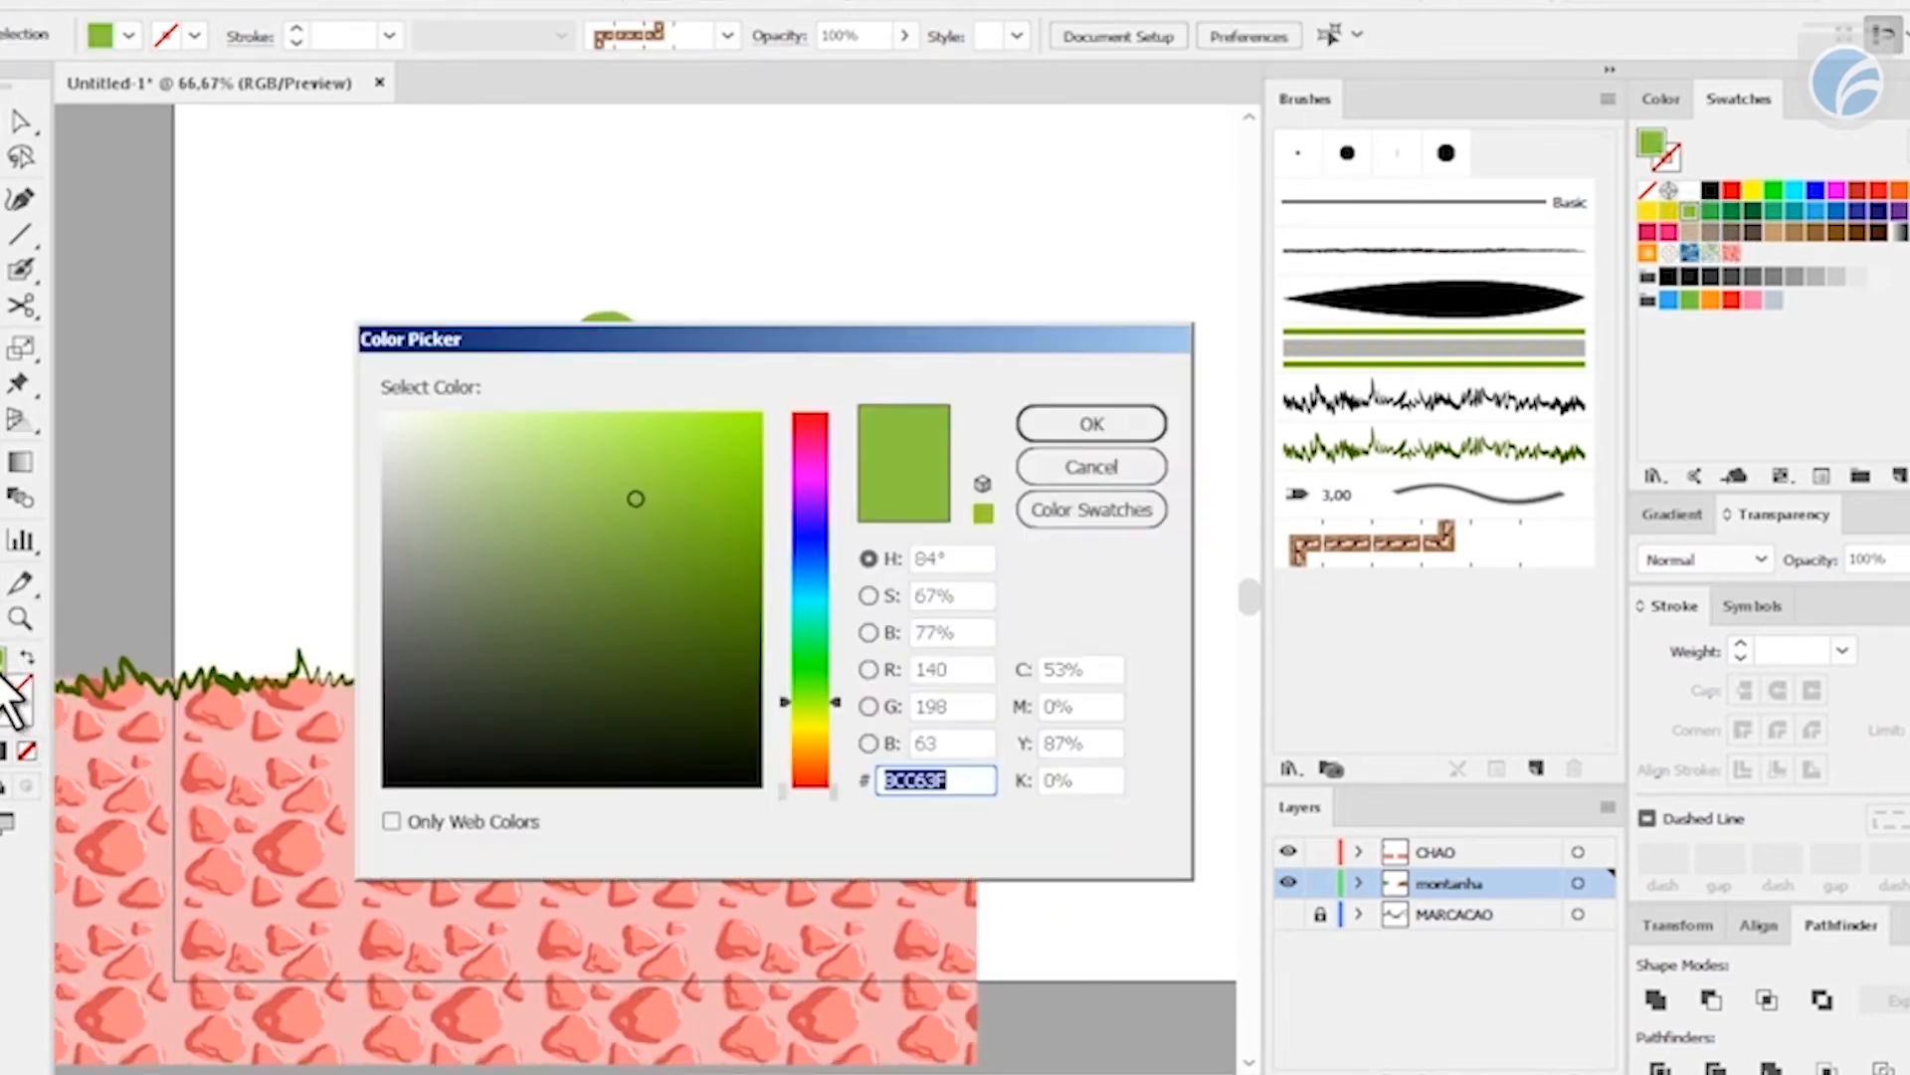
left_click(686, 570)
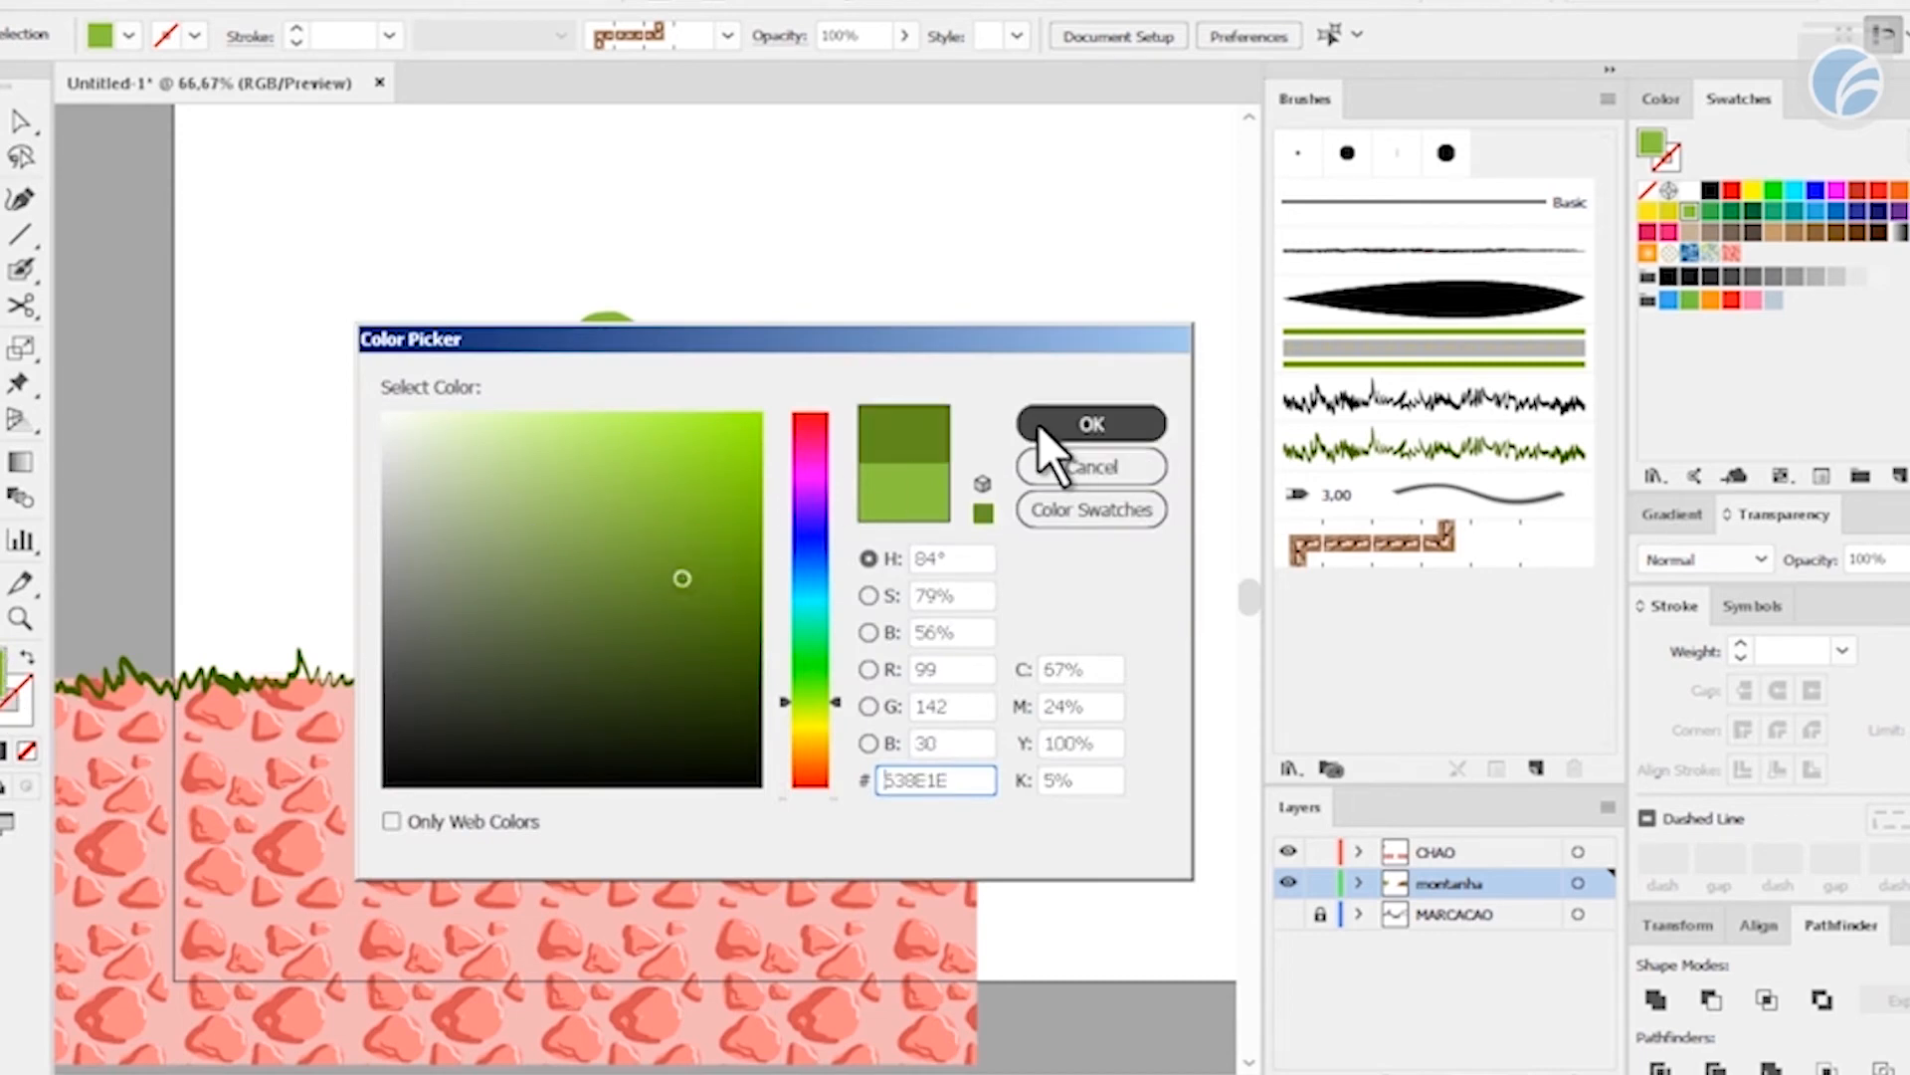
left_click(1091, 423)
key("shift+b")
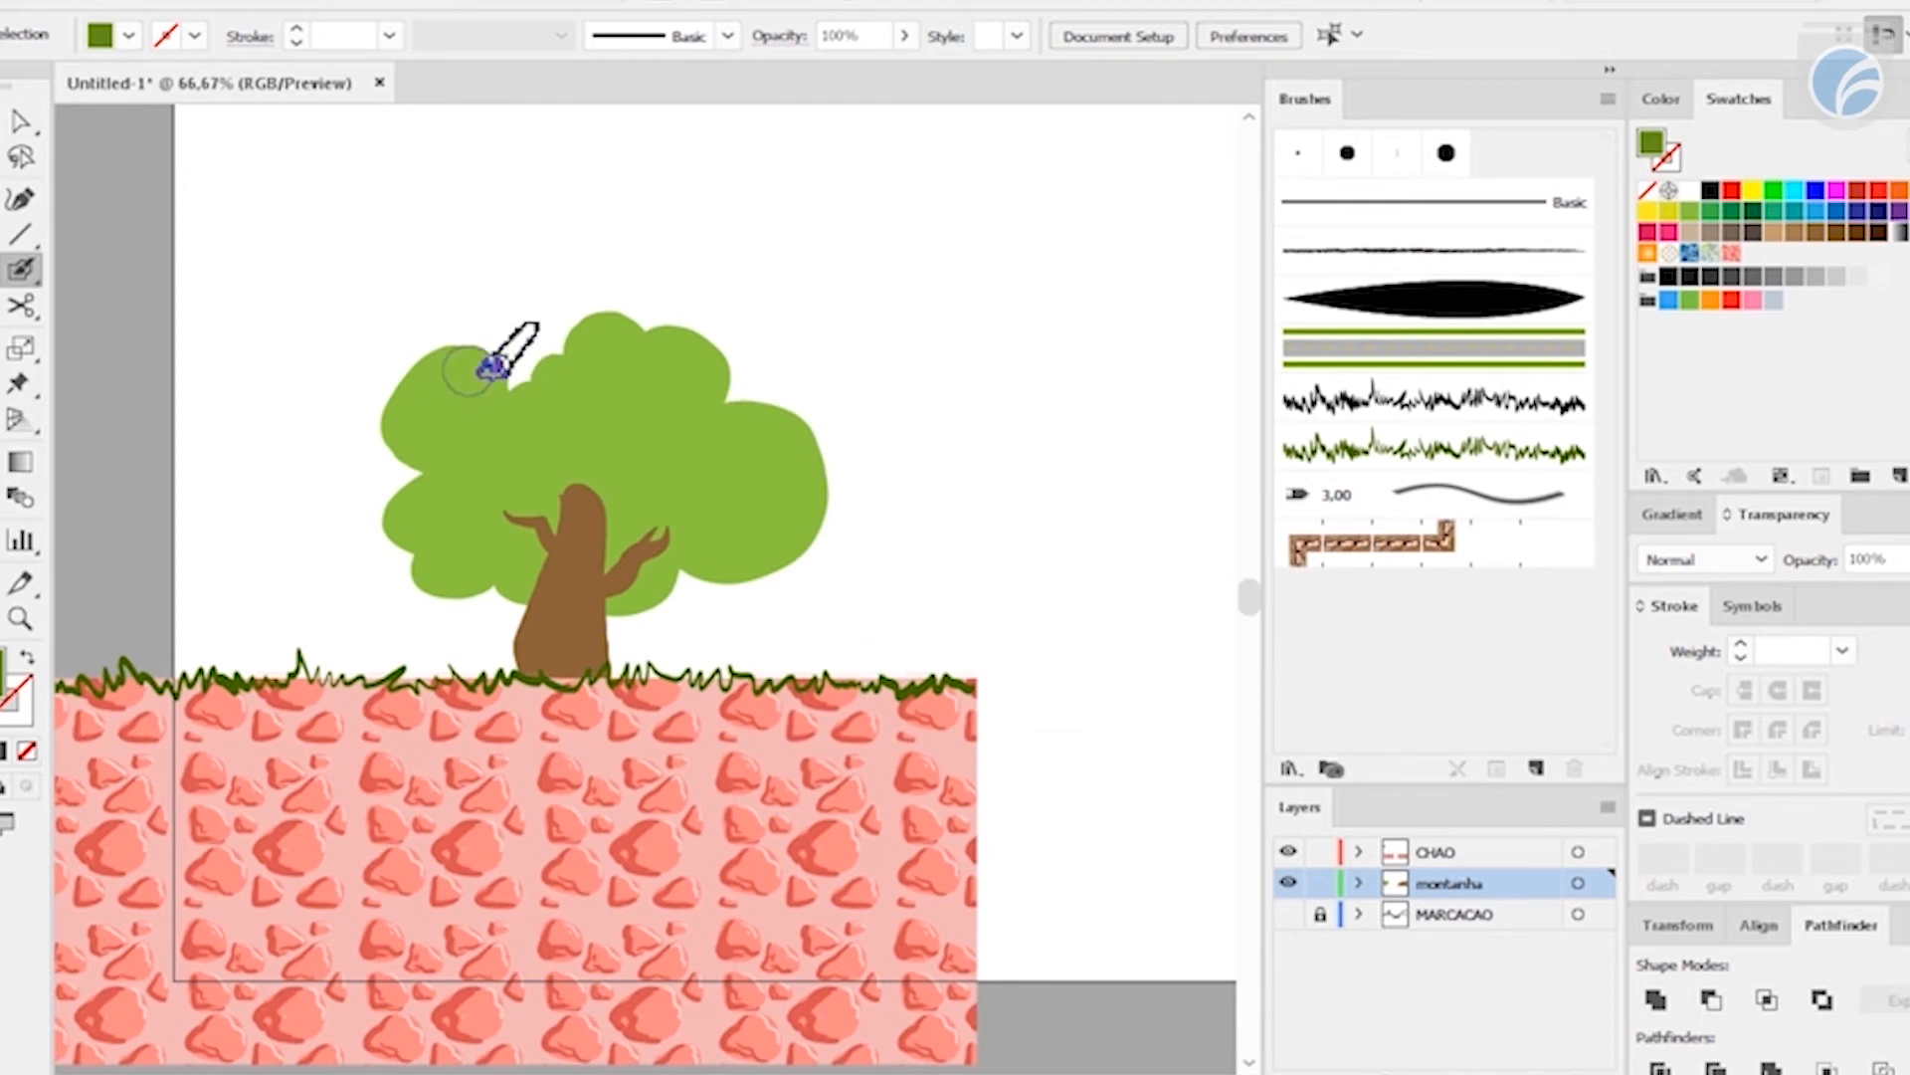
mouse_move(485, 351)
left_mouse_down()
mouse_move(408, 386)
mouse_move(404, 426)
mouse_move(435, 457)
mouse_move(397, 508)
mouse_move(432, 539)
mouse_move(447, 600)
mouse_move(514, 577)
left_mouse_up()
left_click_drag(456, 519, 522, 569)
mouse_move(509, 430)
left_mouse_down()
mouse_move(527, 376)
mouse_move(623, 457)
mouse_move(571, 475)
left_mouse_up()
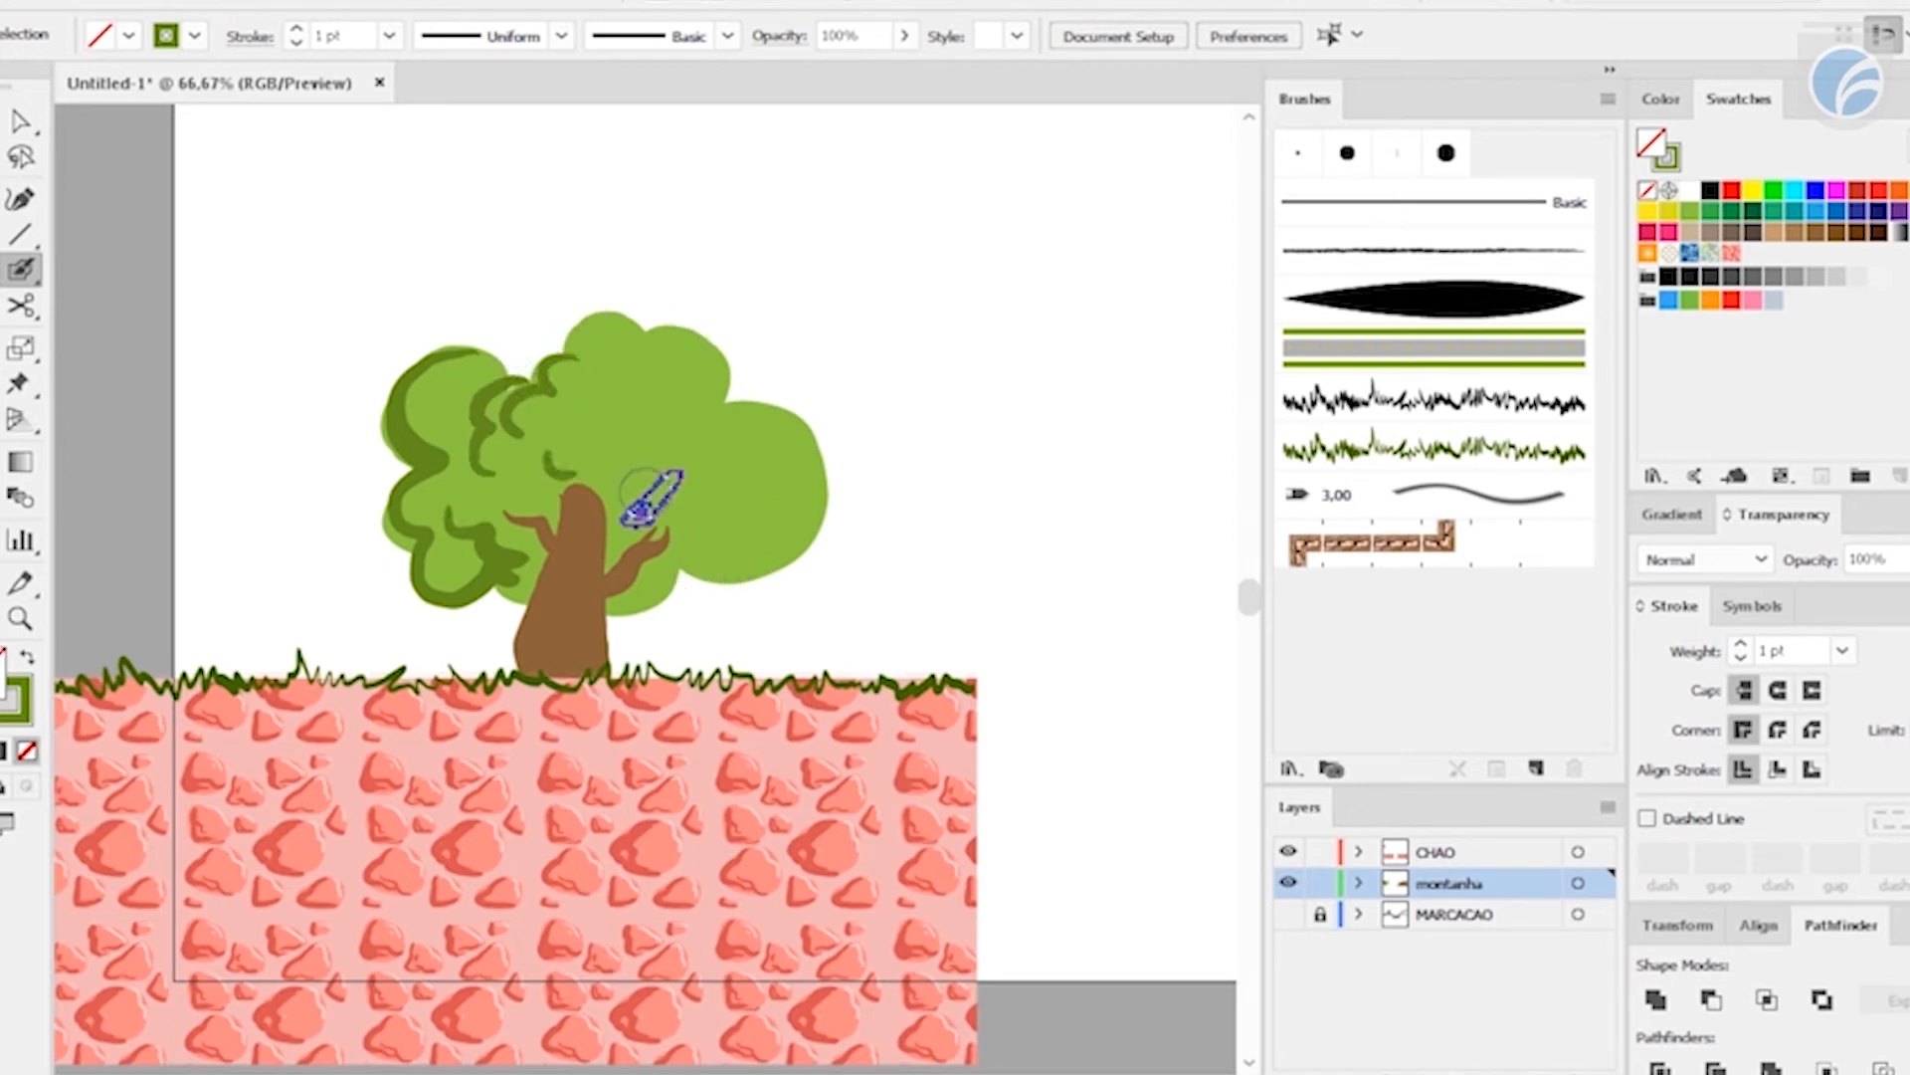
- Paint dark brown (#563418) bark grooves and shading on the tree's trunk and branches with the Blob Brush
key("v")
left_click_drag(543, 635, 510, 498)
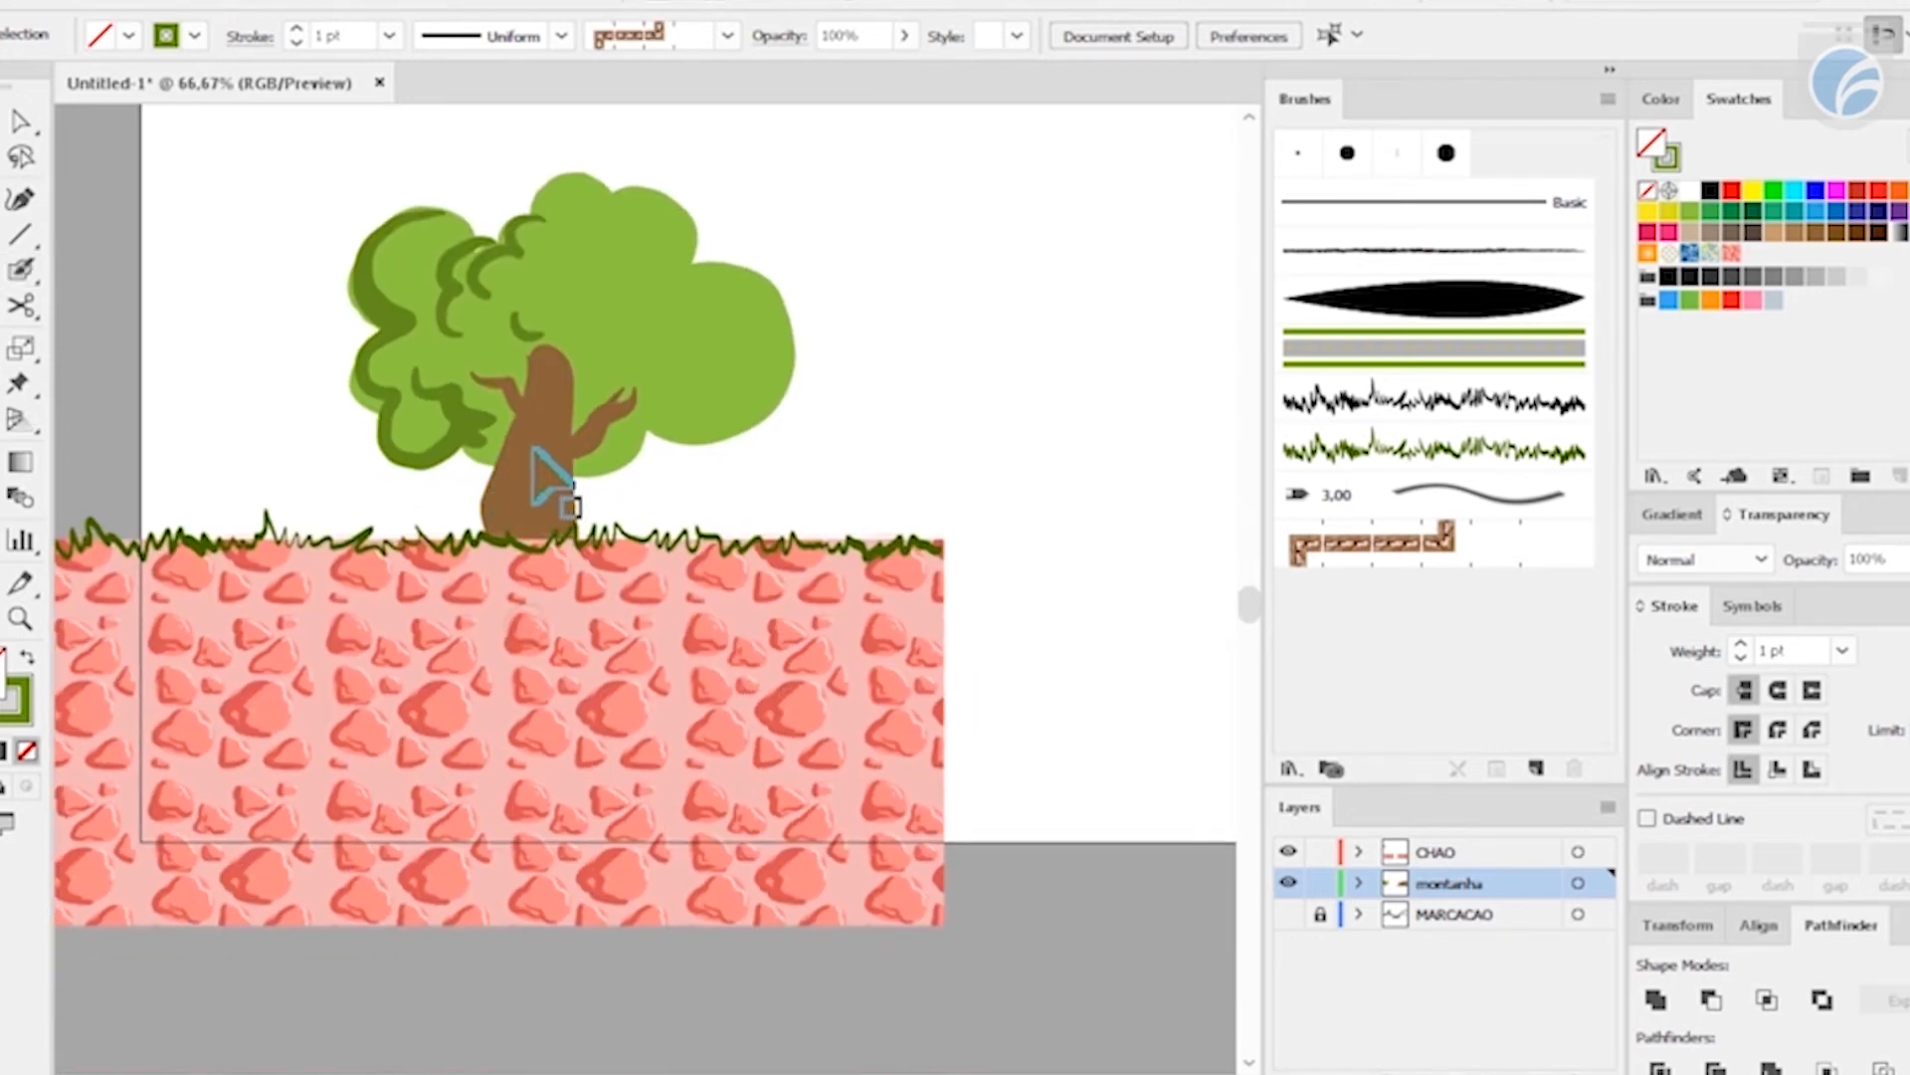
left_click(525, 507)
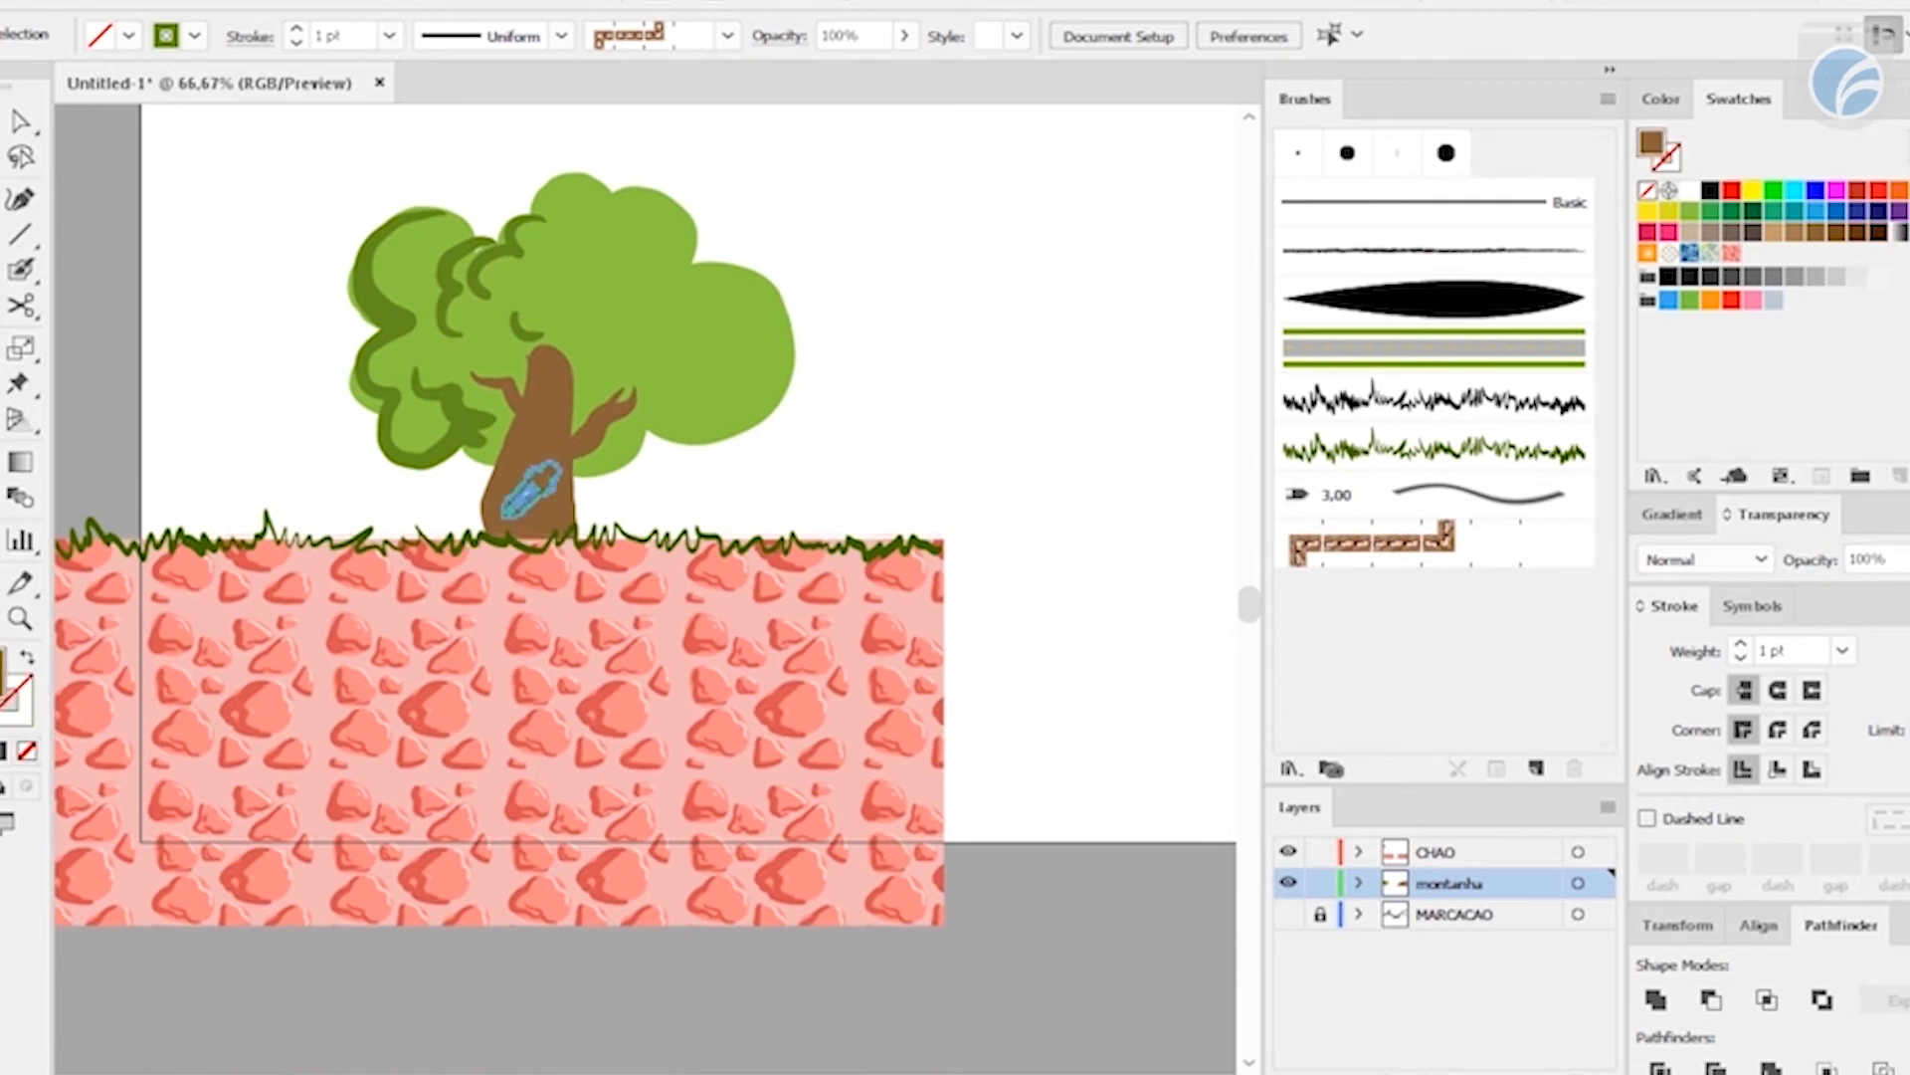
double_click(12, 675)
left_click(656, 654)
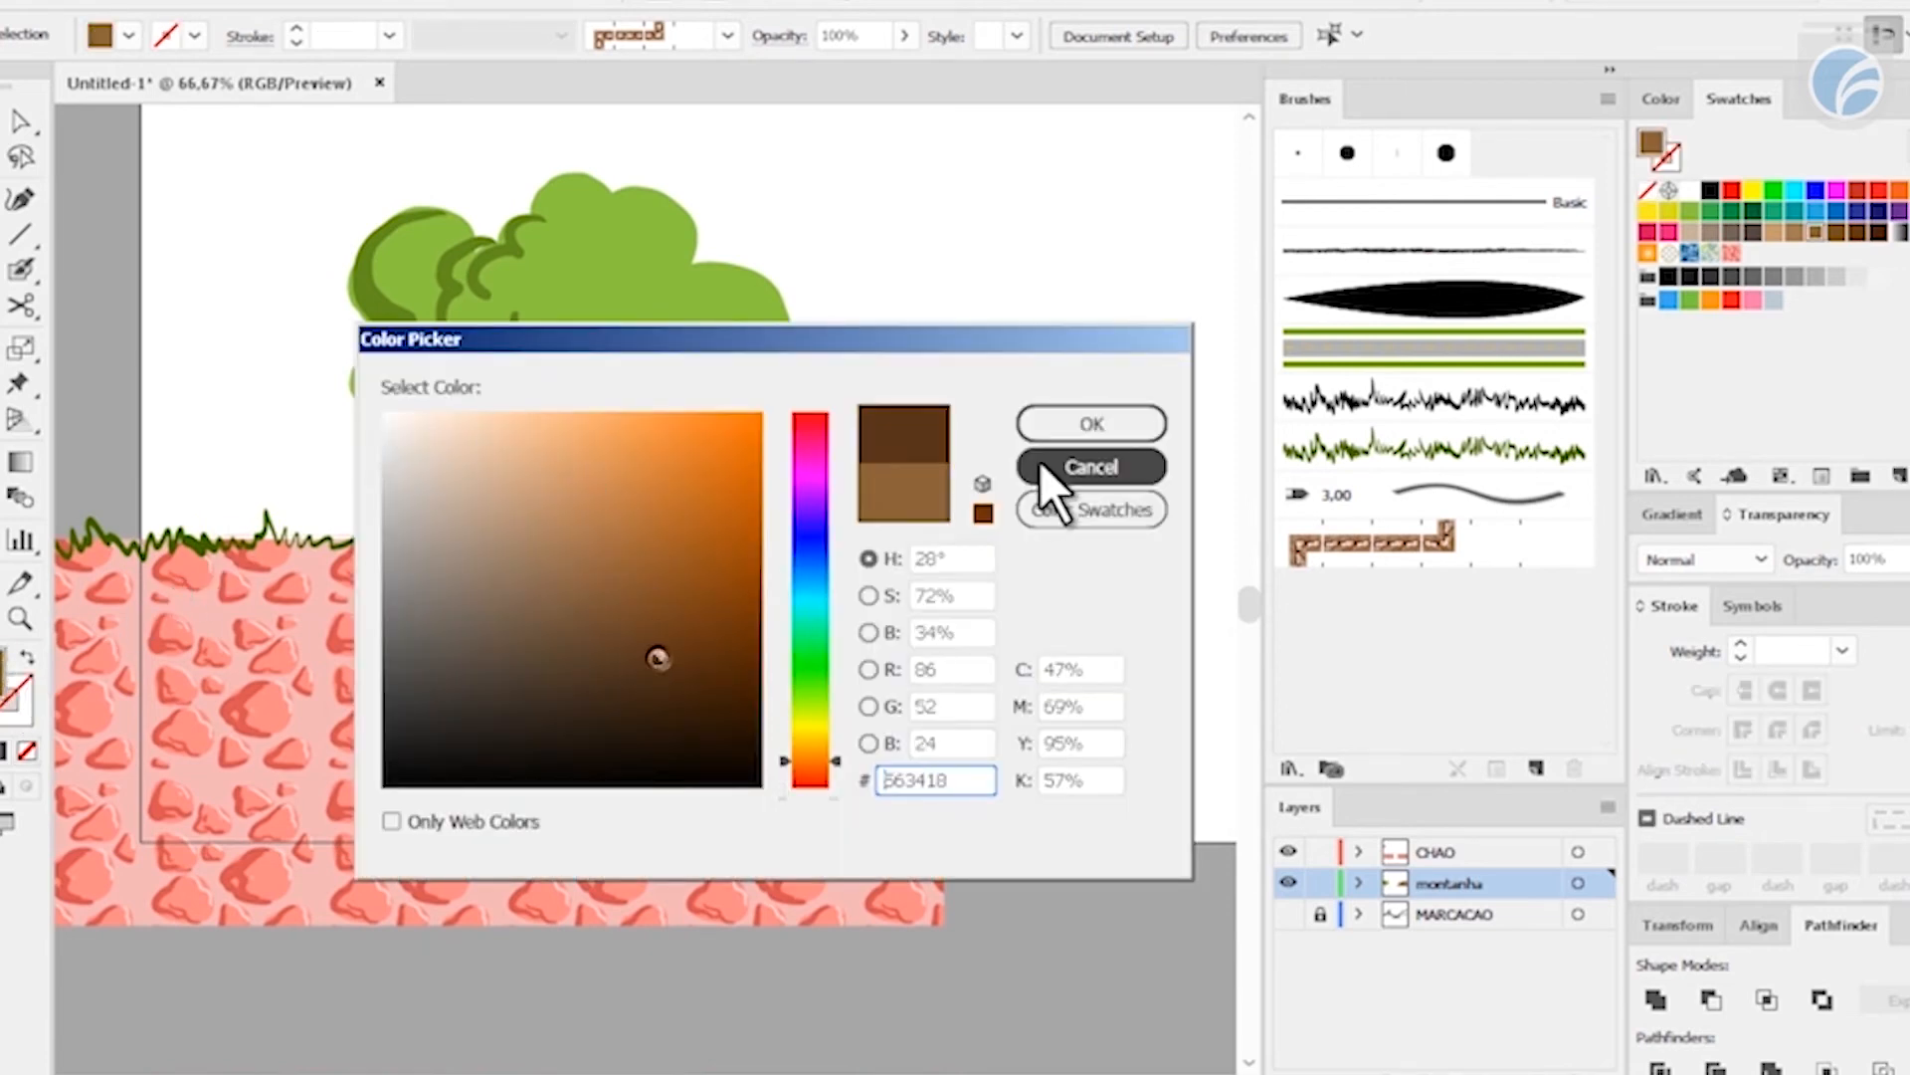
left_click(1092, 424)
key("shift+b")
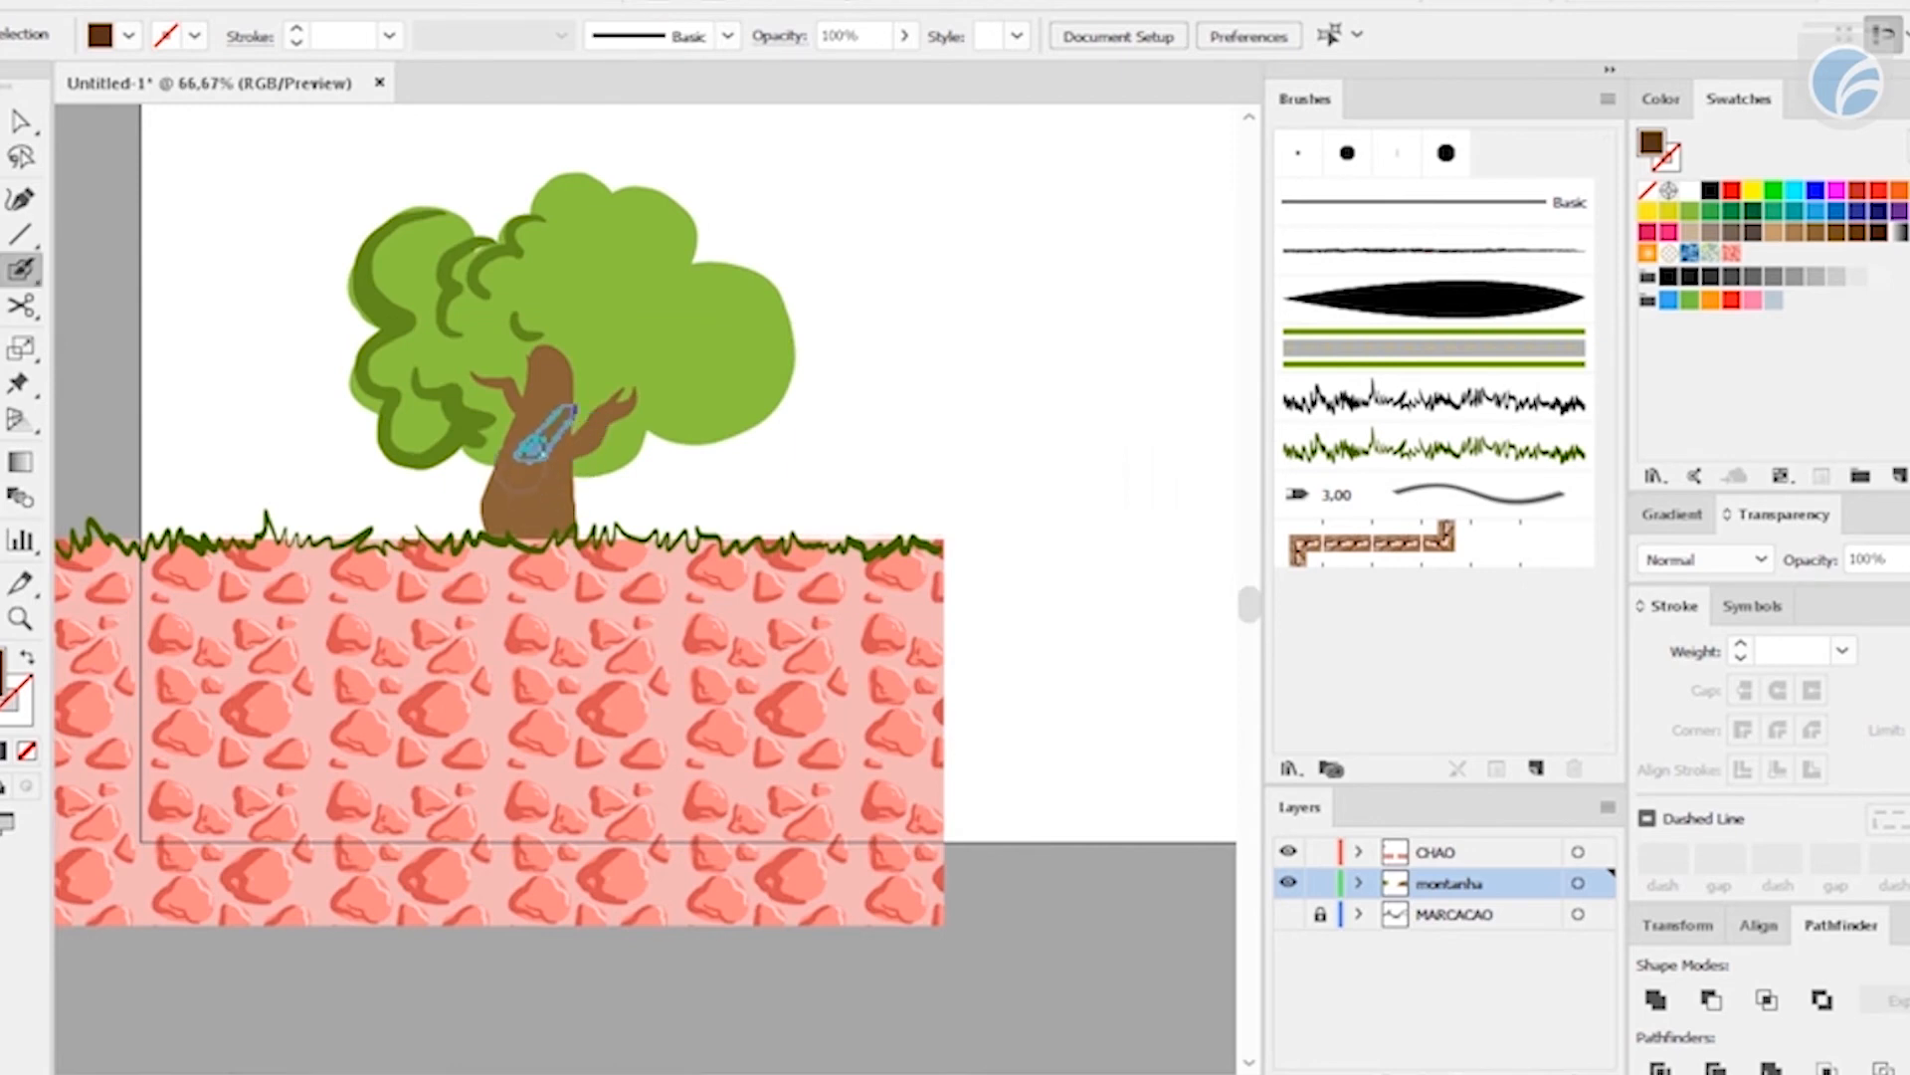
mouse_move(508, 440)
left_mouse_down()
mouse_move(488, 539)
mouse_move(503, 526)
left_mouse_up()
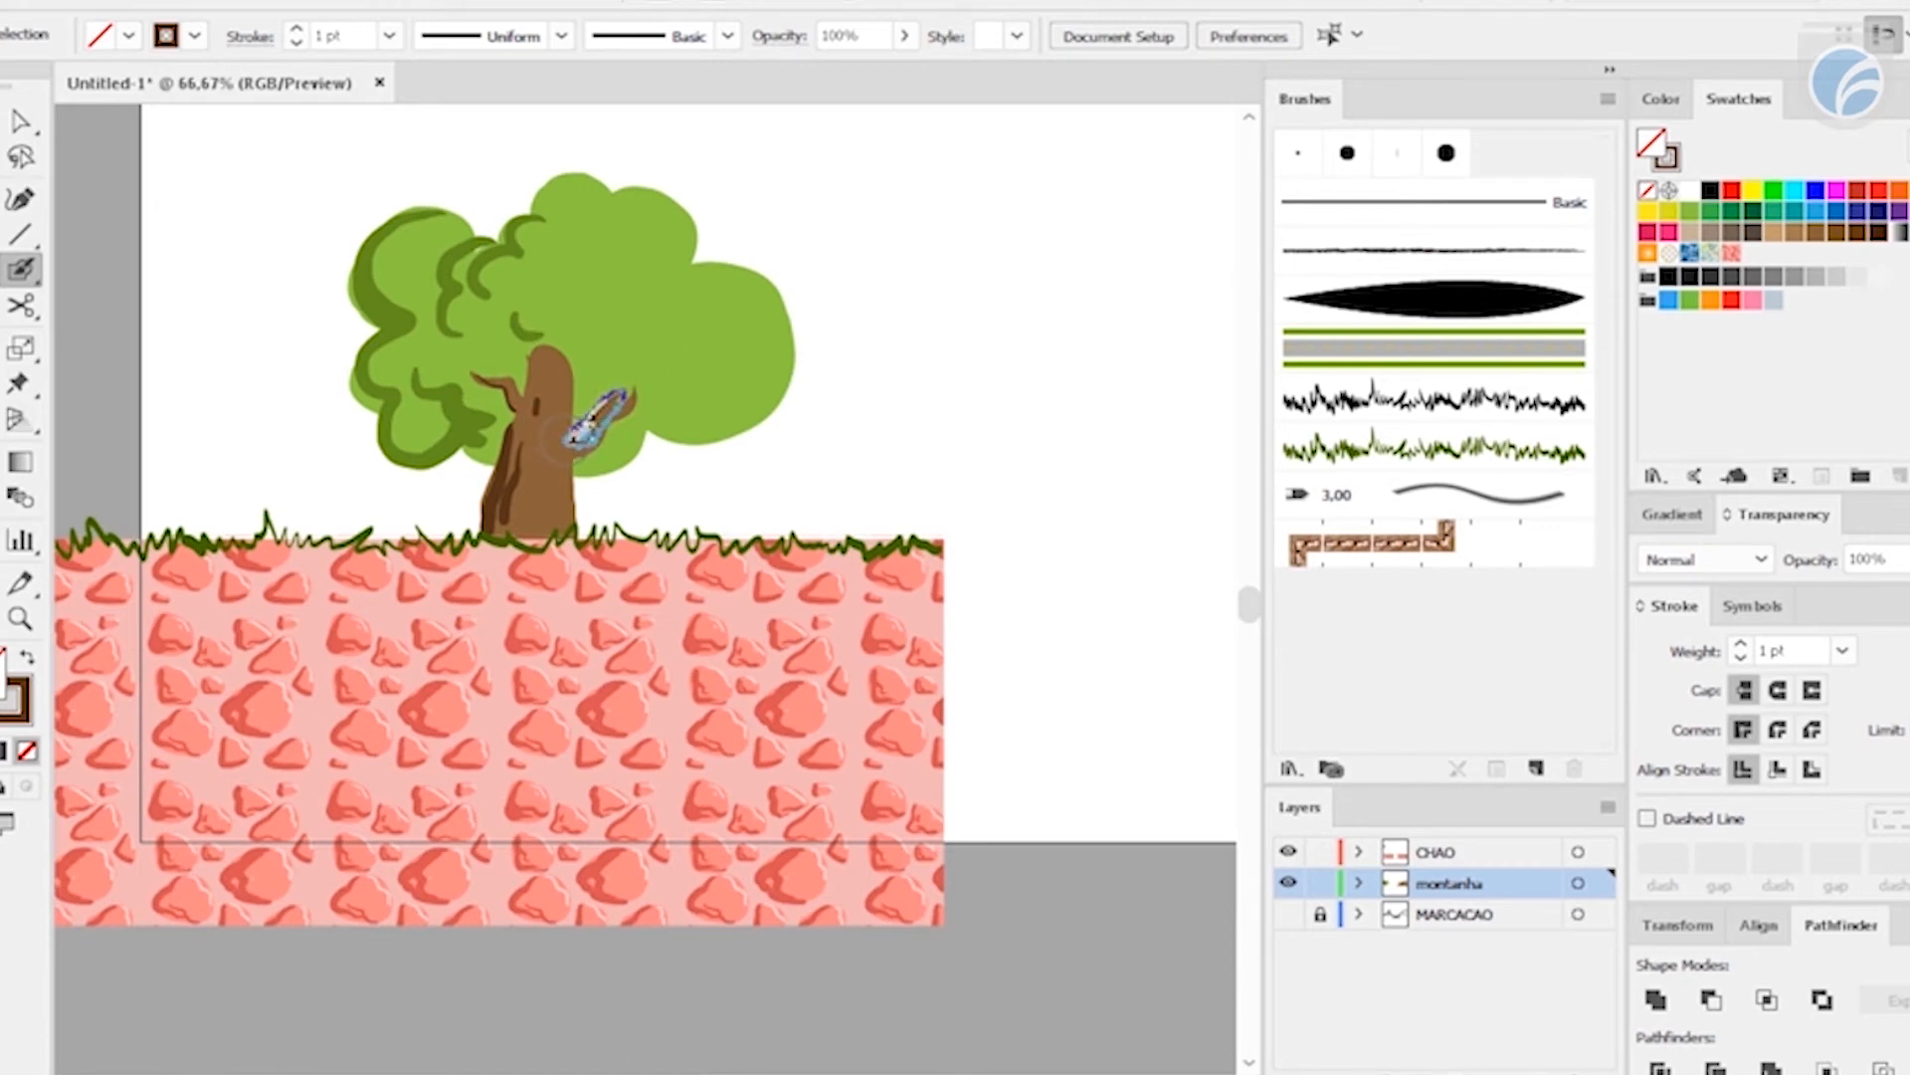
left_click_drag(537, 490, 522, 515)
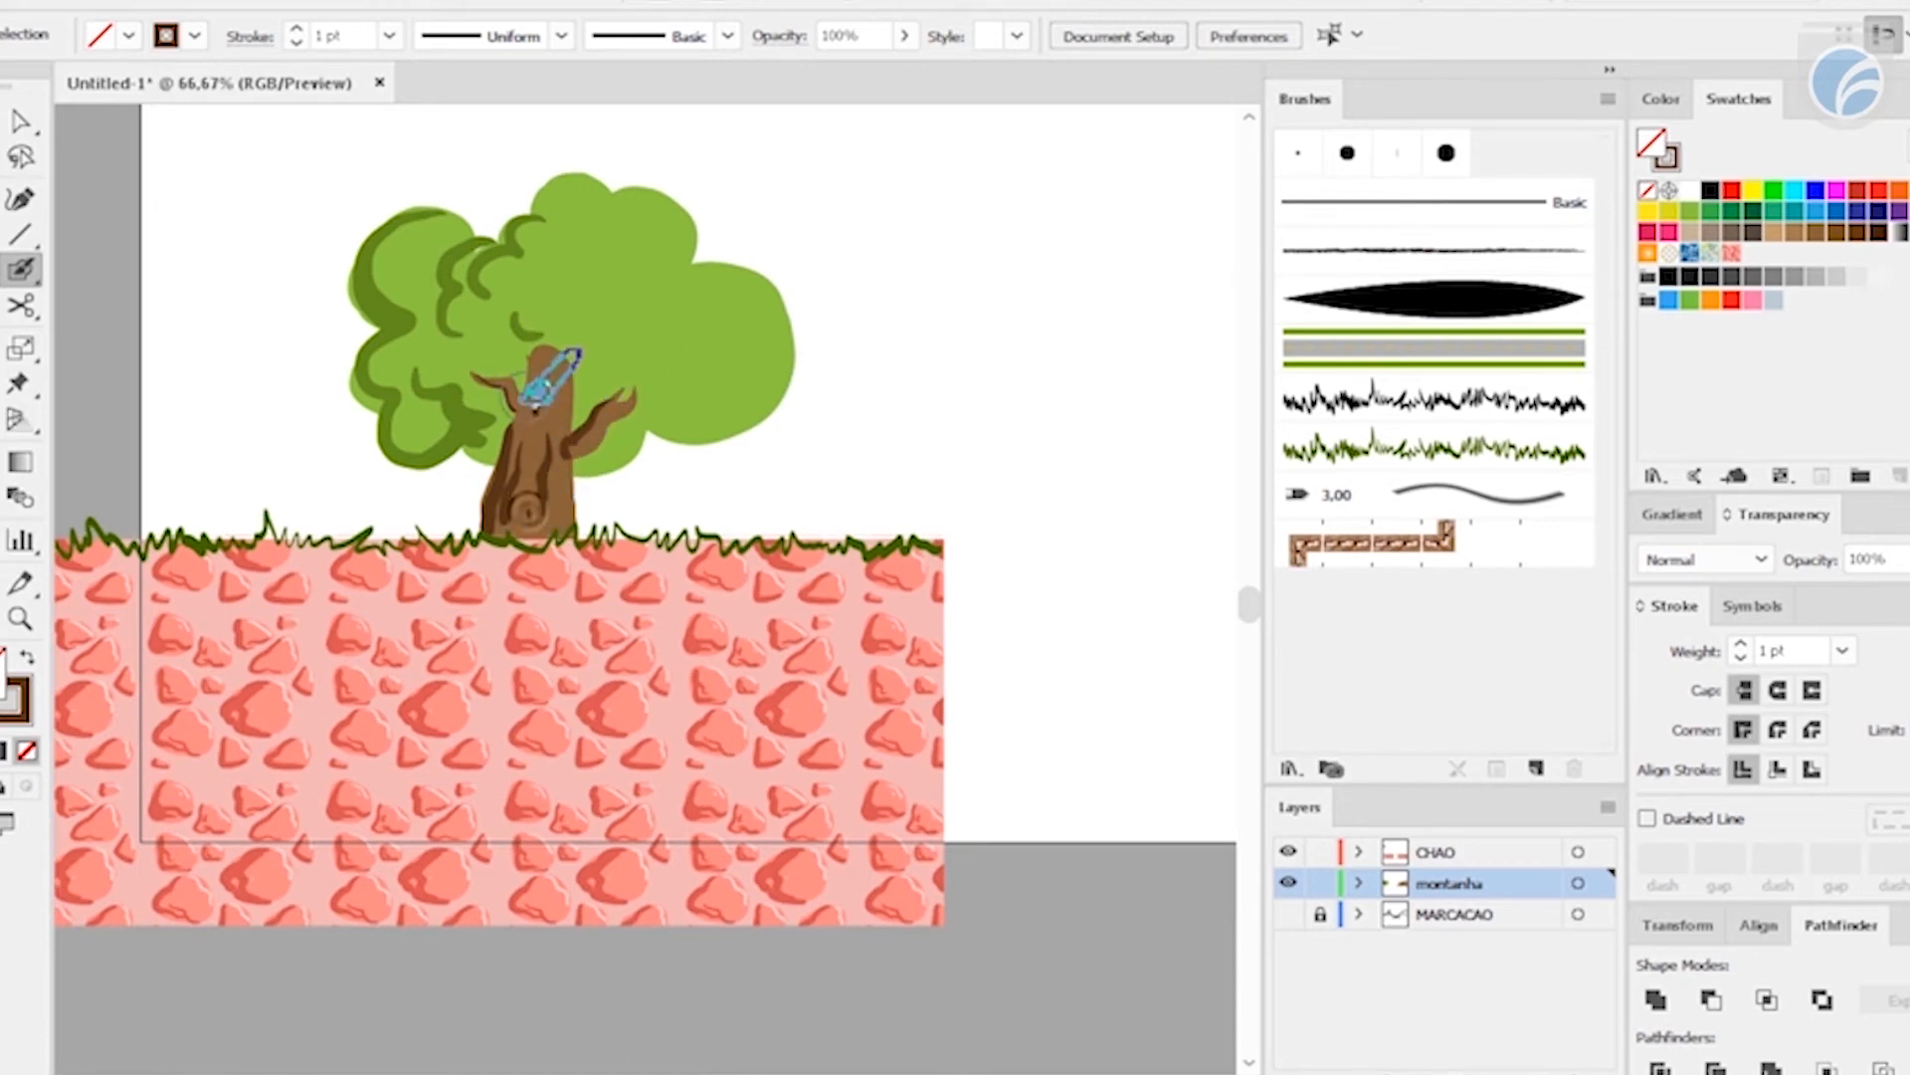
left_click_drag(849, 456, 1059, 297)
left_click_drag(481, 392, 876, 519)
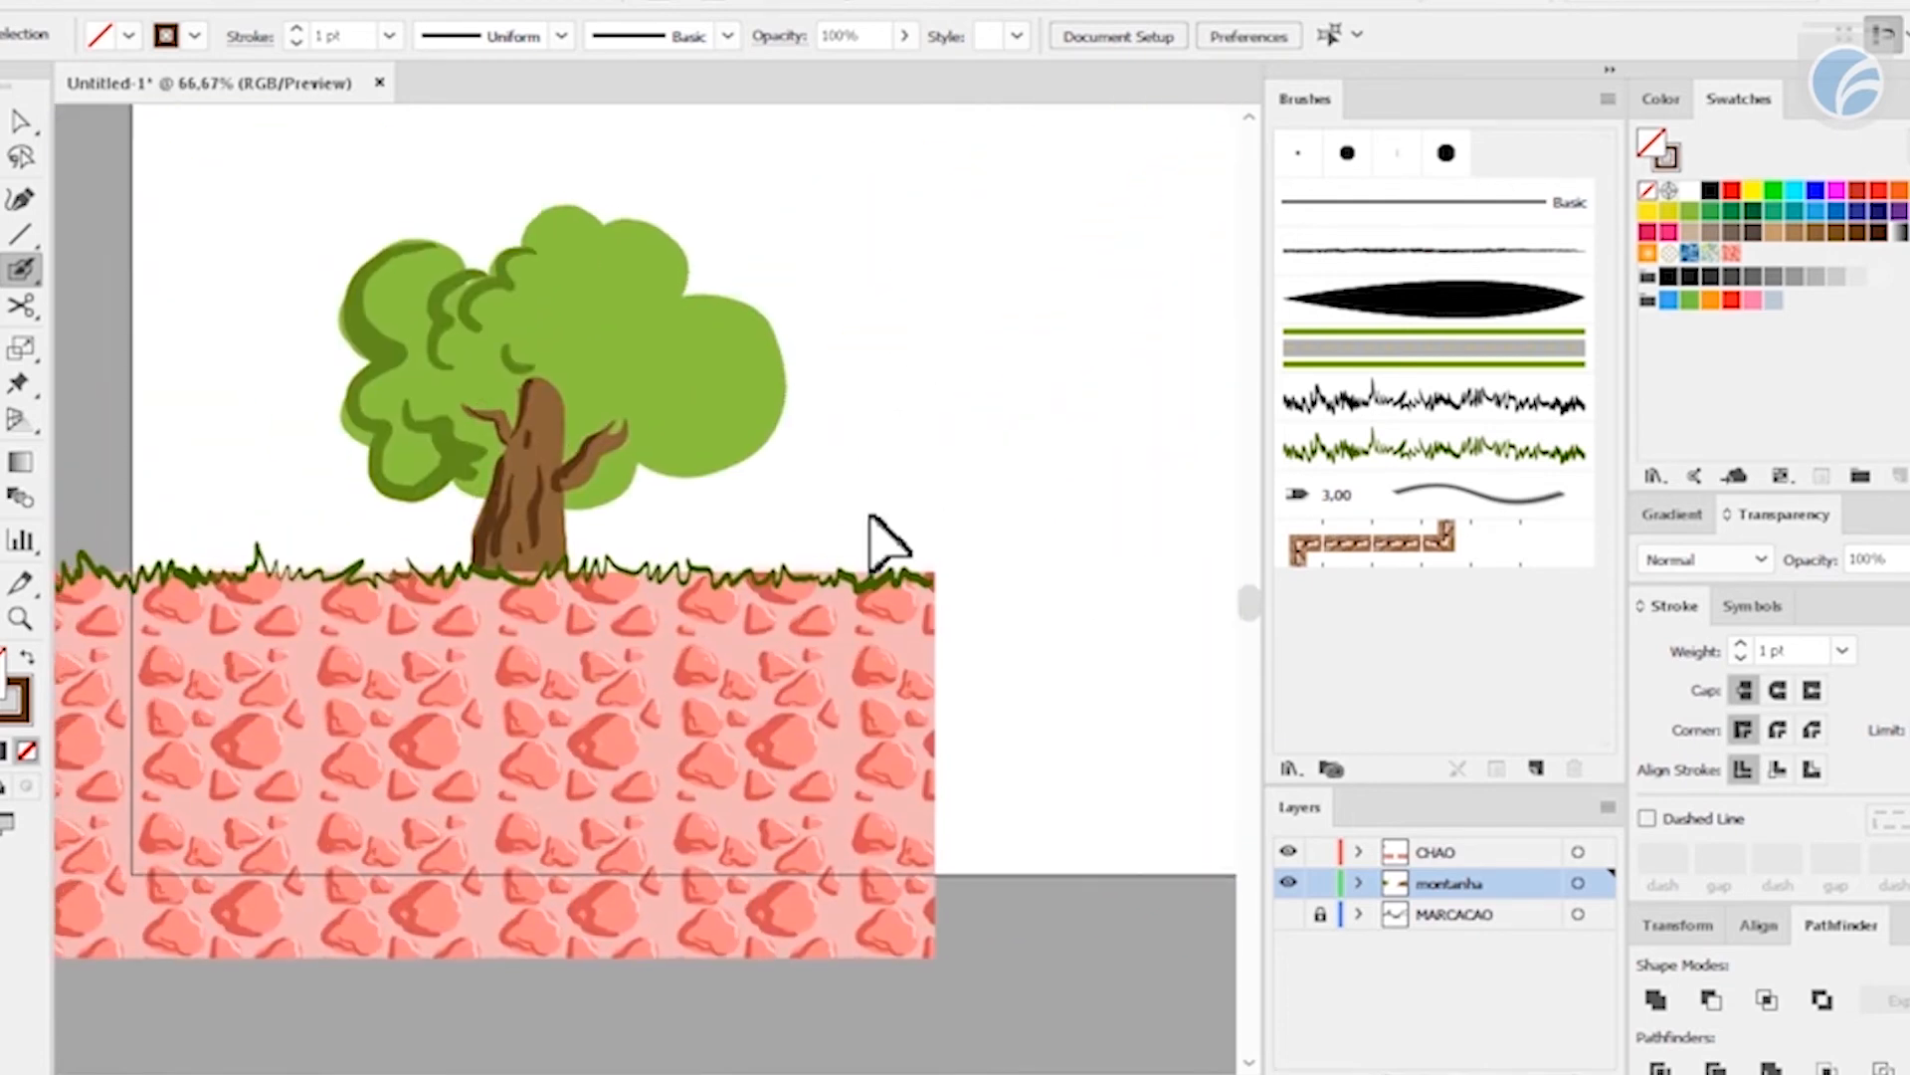
- Create a layer named ESPINHOS directly above the hidden MARCACAO layer
key("ctrl+minus")
key("ctrl+minus")
key("v")
left_click_drag(624, 780, 516, 638)
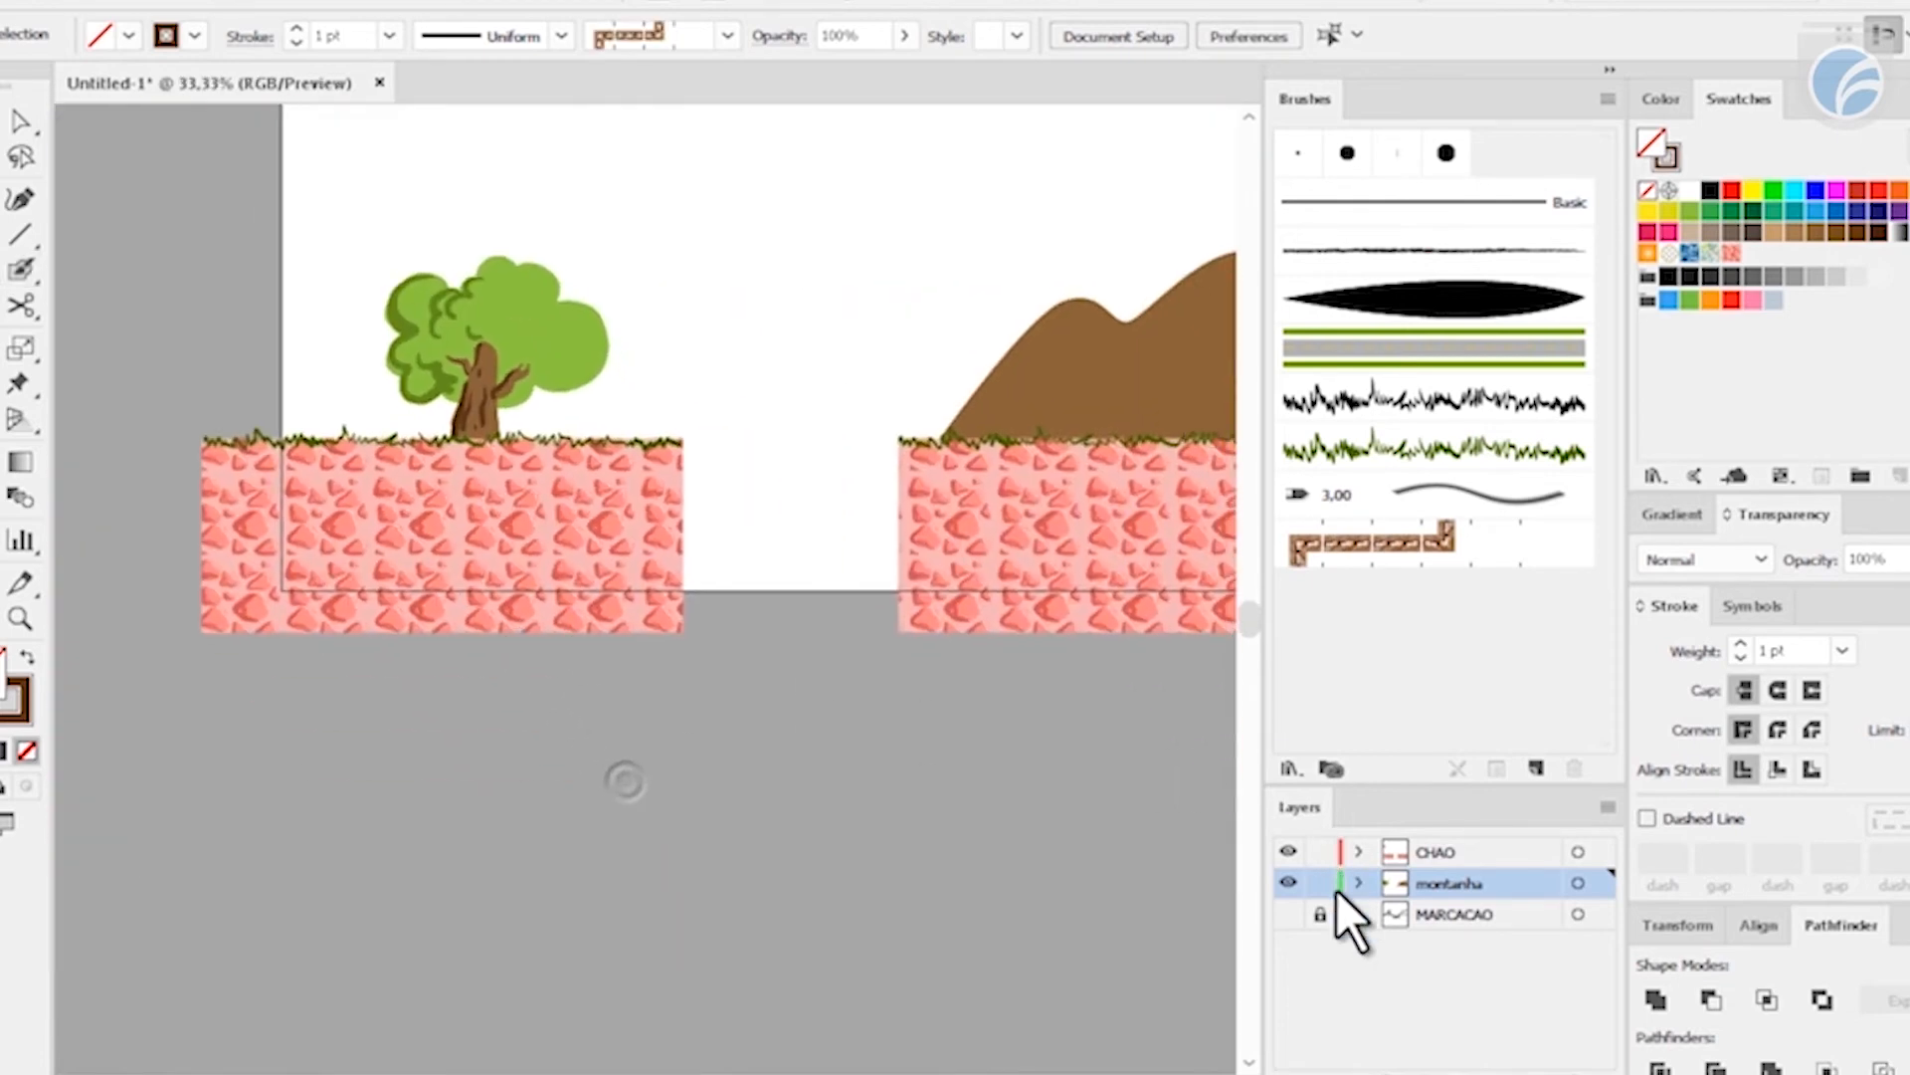
left_click(1290, 913)
left_click_drag(886, 397, 728, 645)
left_click_drag(882, 701, 986, 477)
left_click(1287, 913)
left_click(1455, 913)
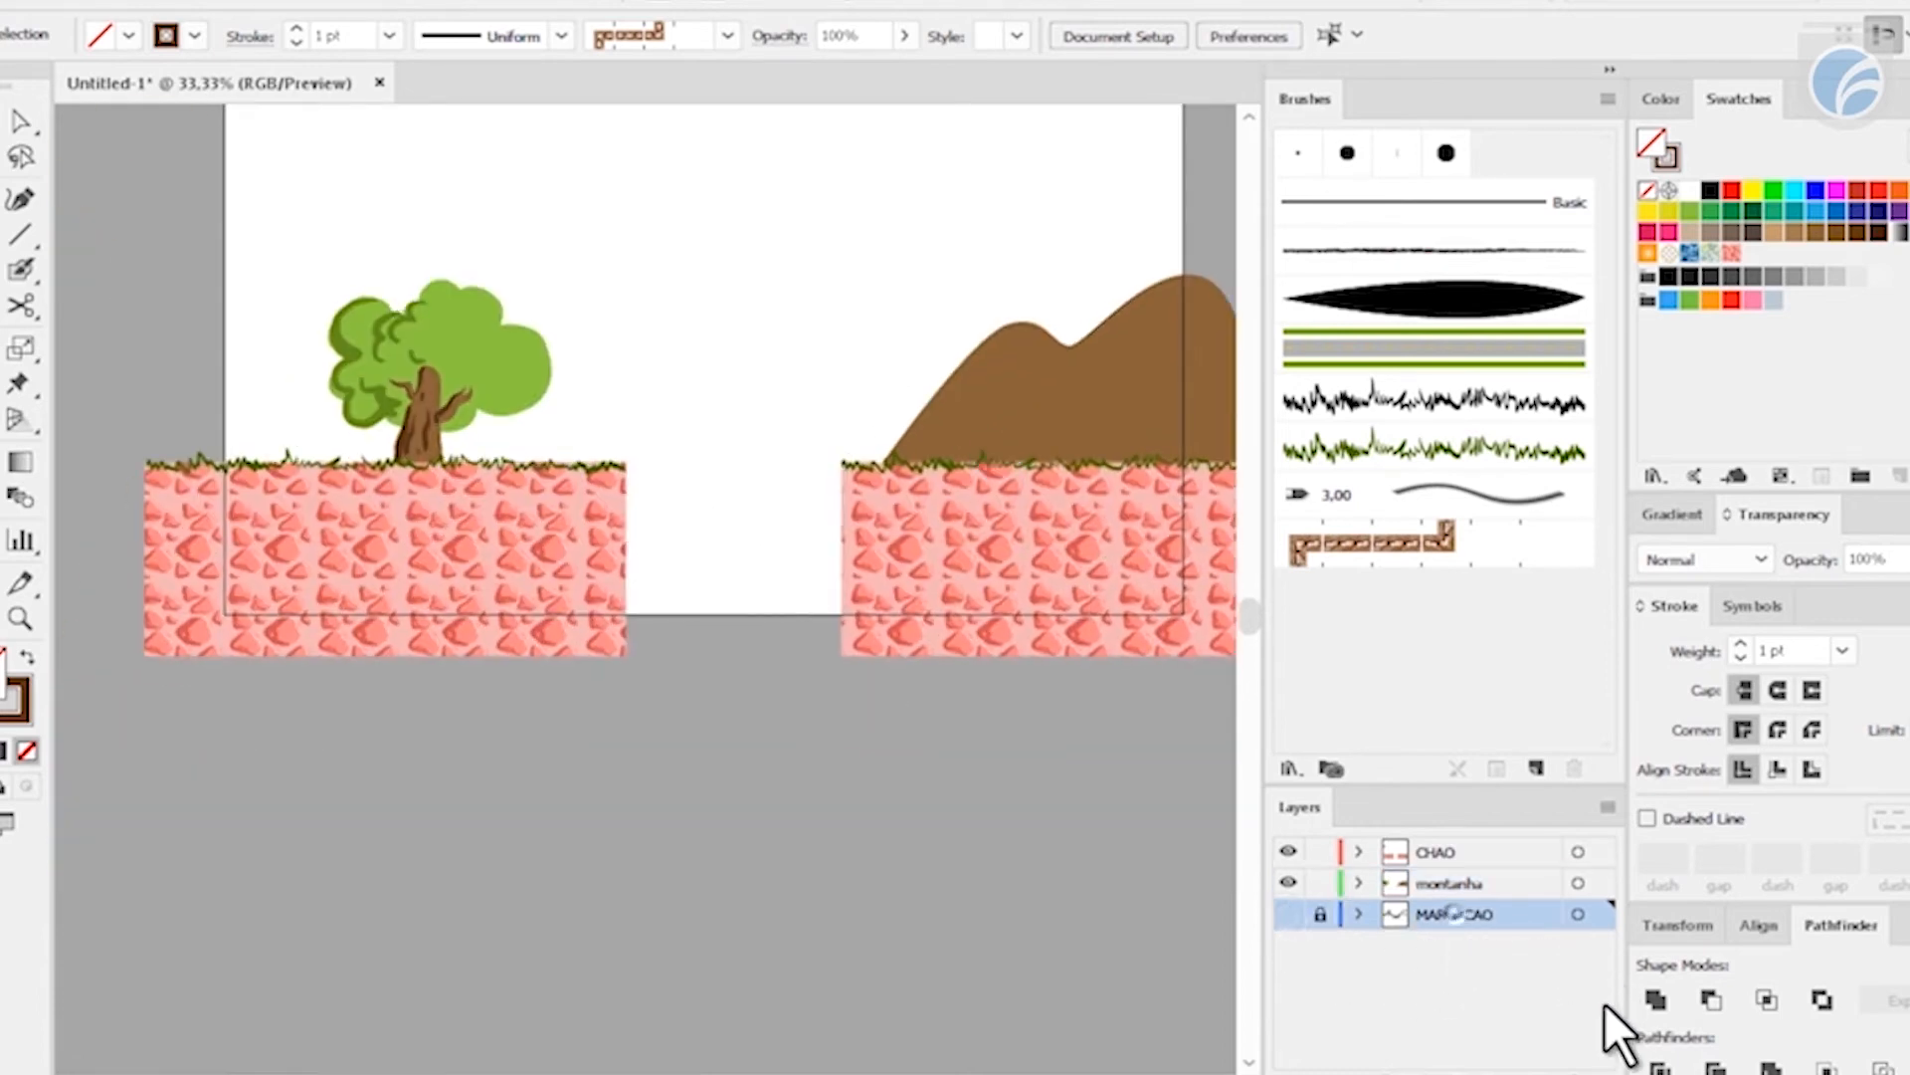
key("ctrl+l")
double_click(1441, 914)
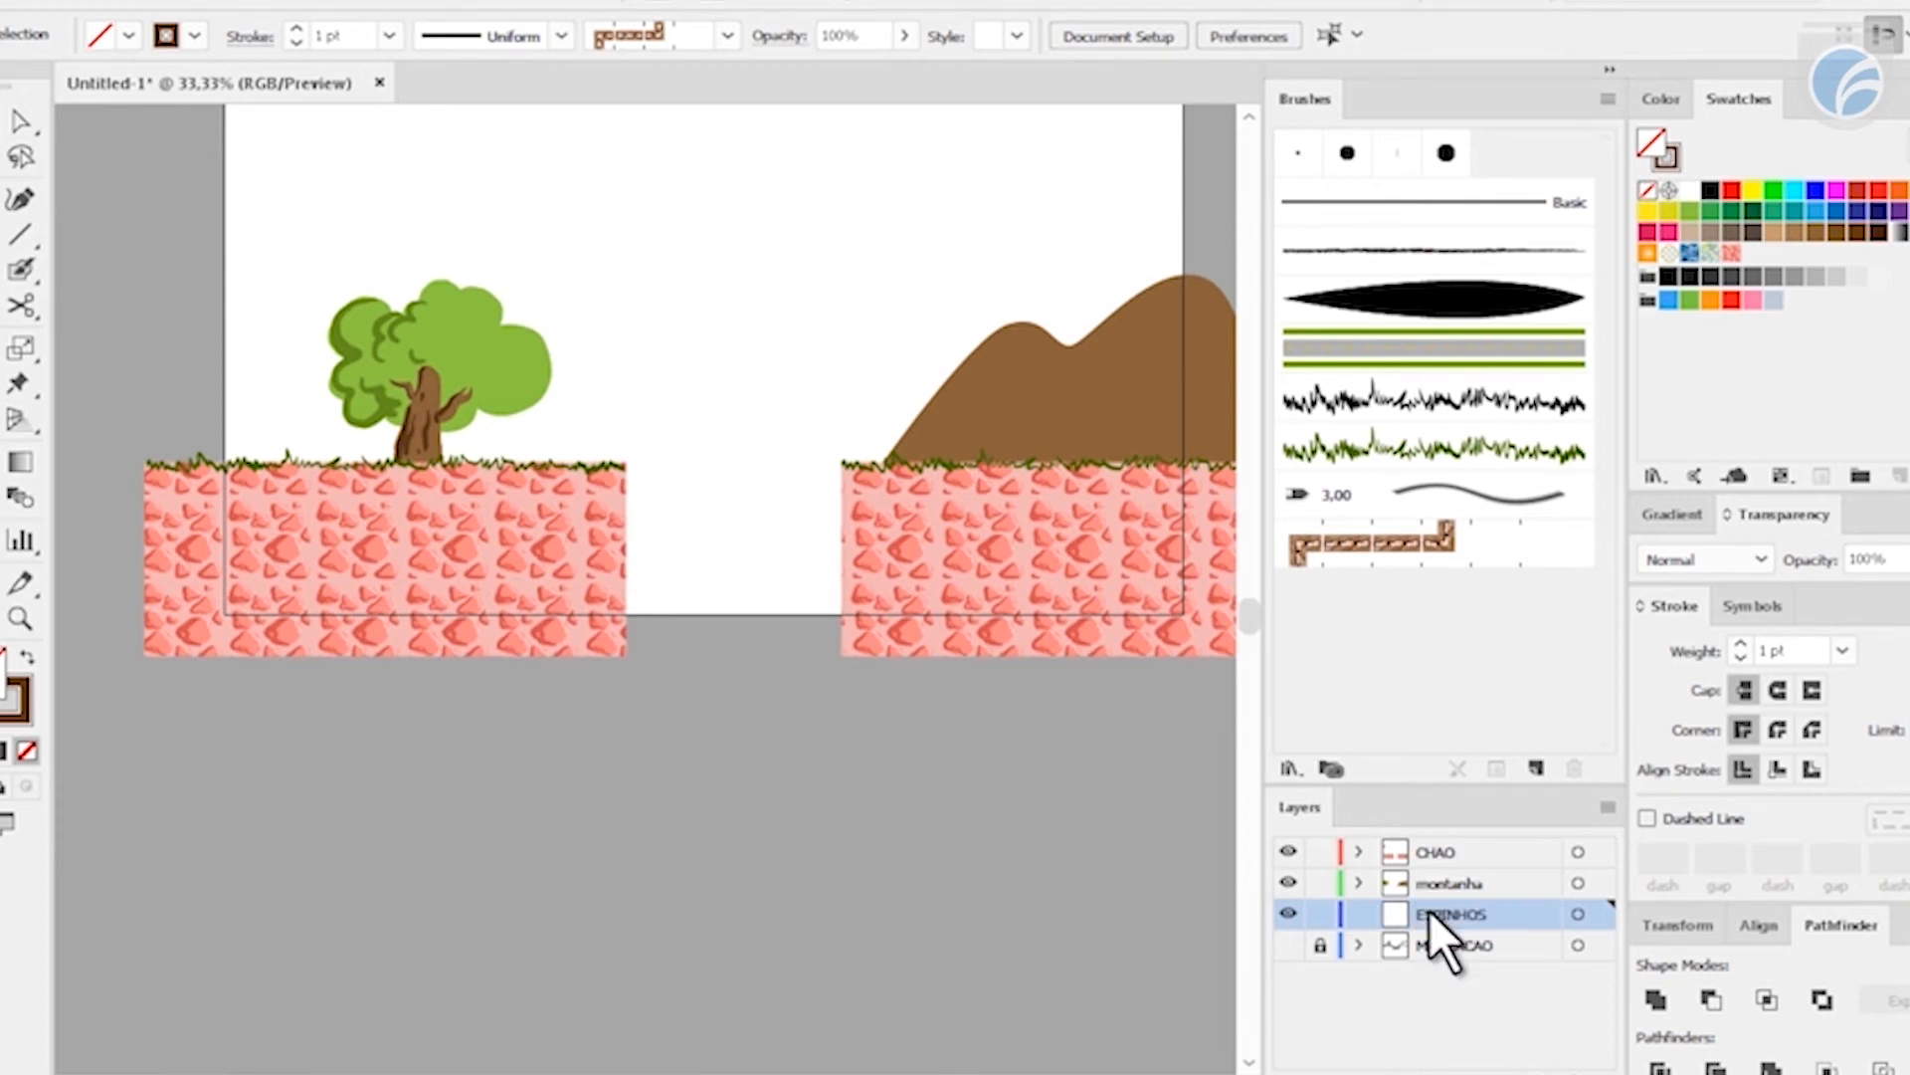
- Show the MARCACAO sketch layer to reveal the sketched spikes in the gap between the ground blocks
key("ctrl+1")
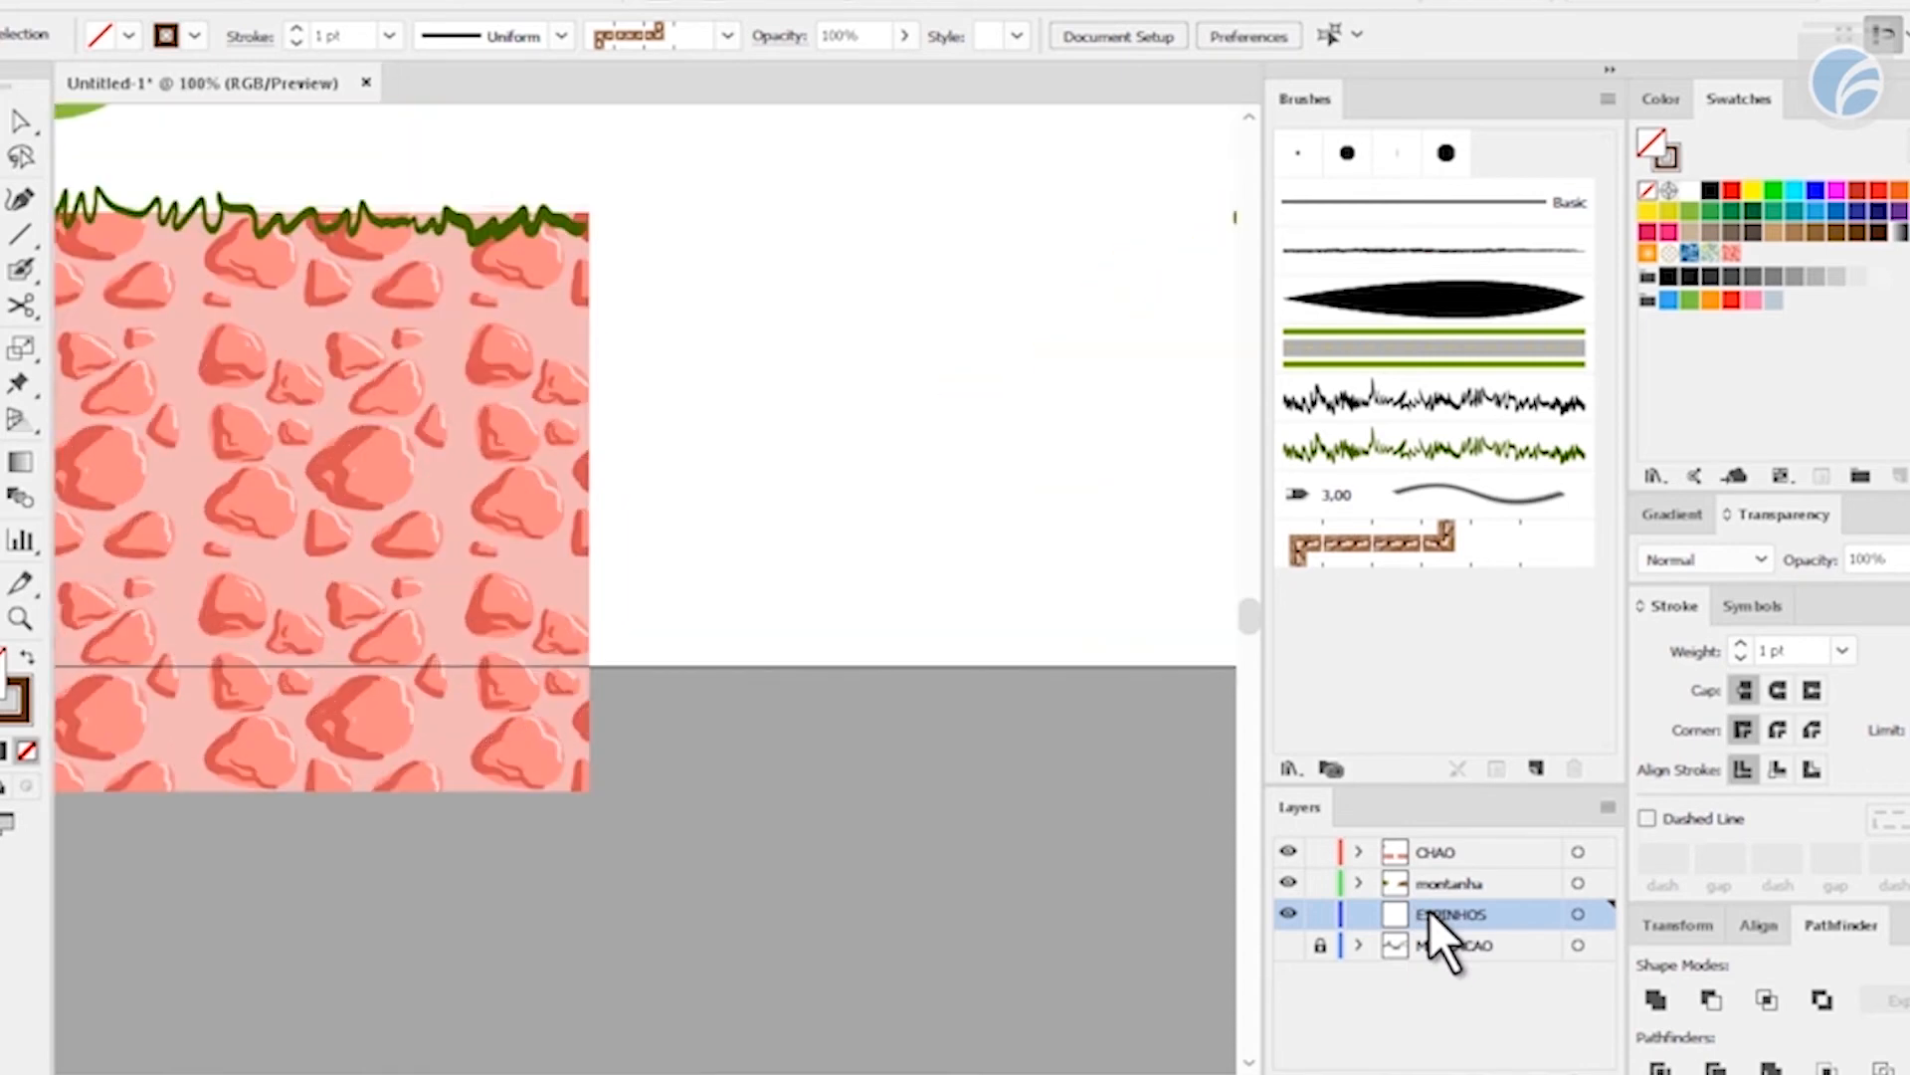
key("shift+b")
left_click_drag(833, 452, 702, 409)
left_click(1289, 945)
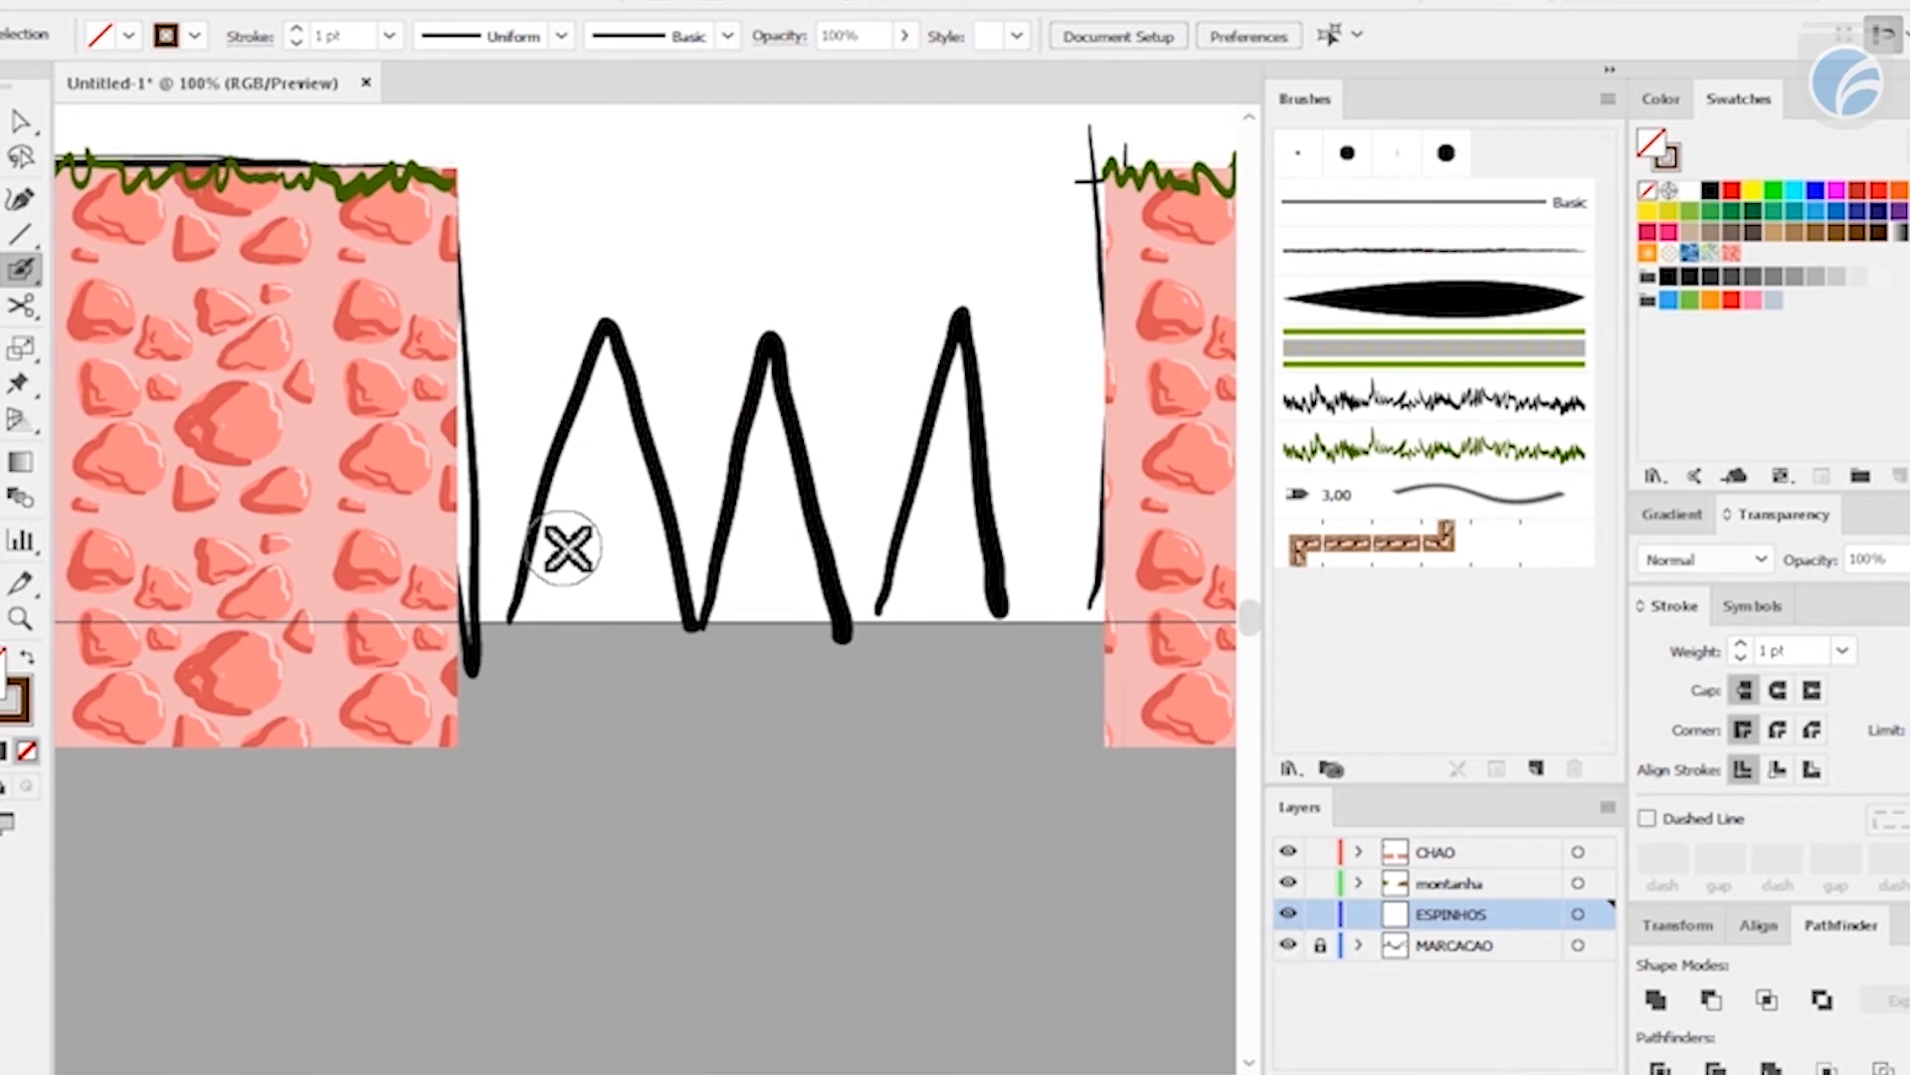
left_click_drag(597, 444, 640, 577)
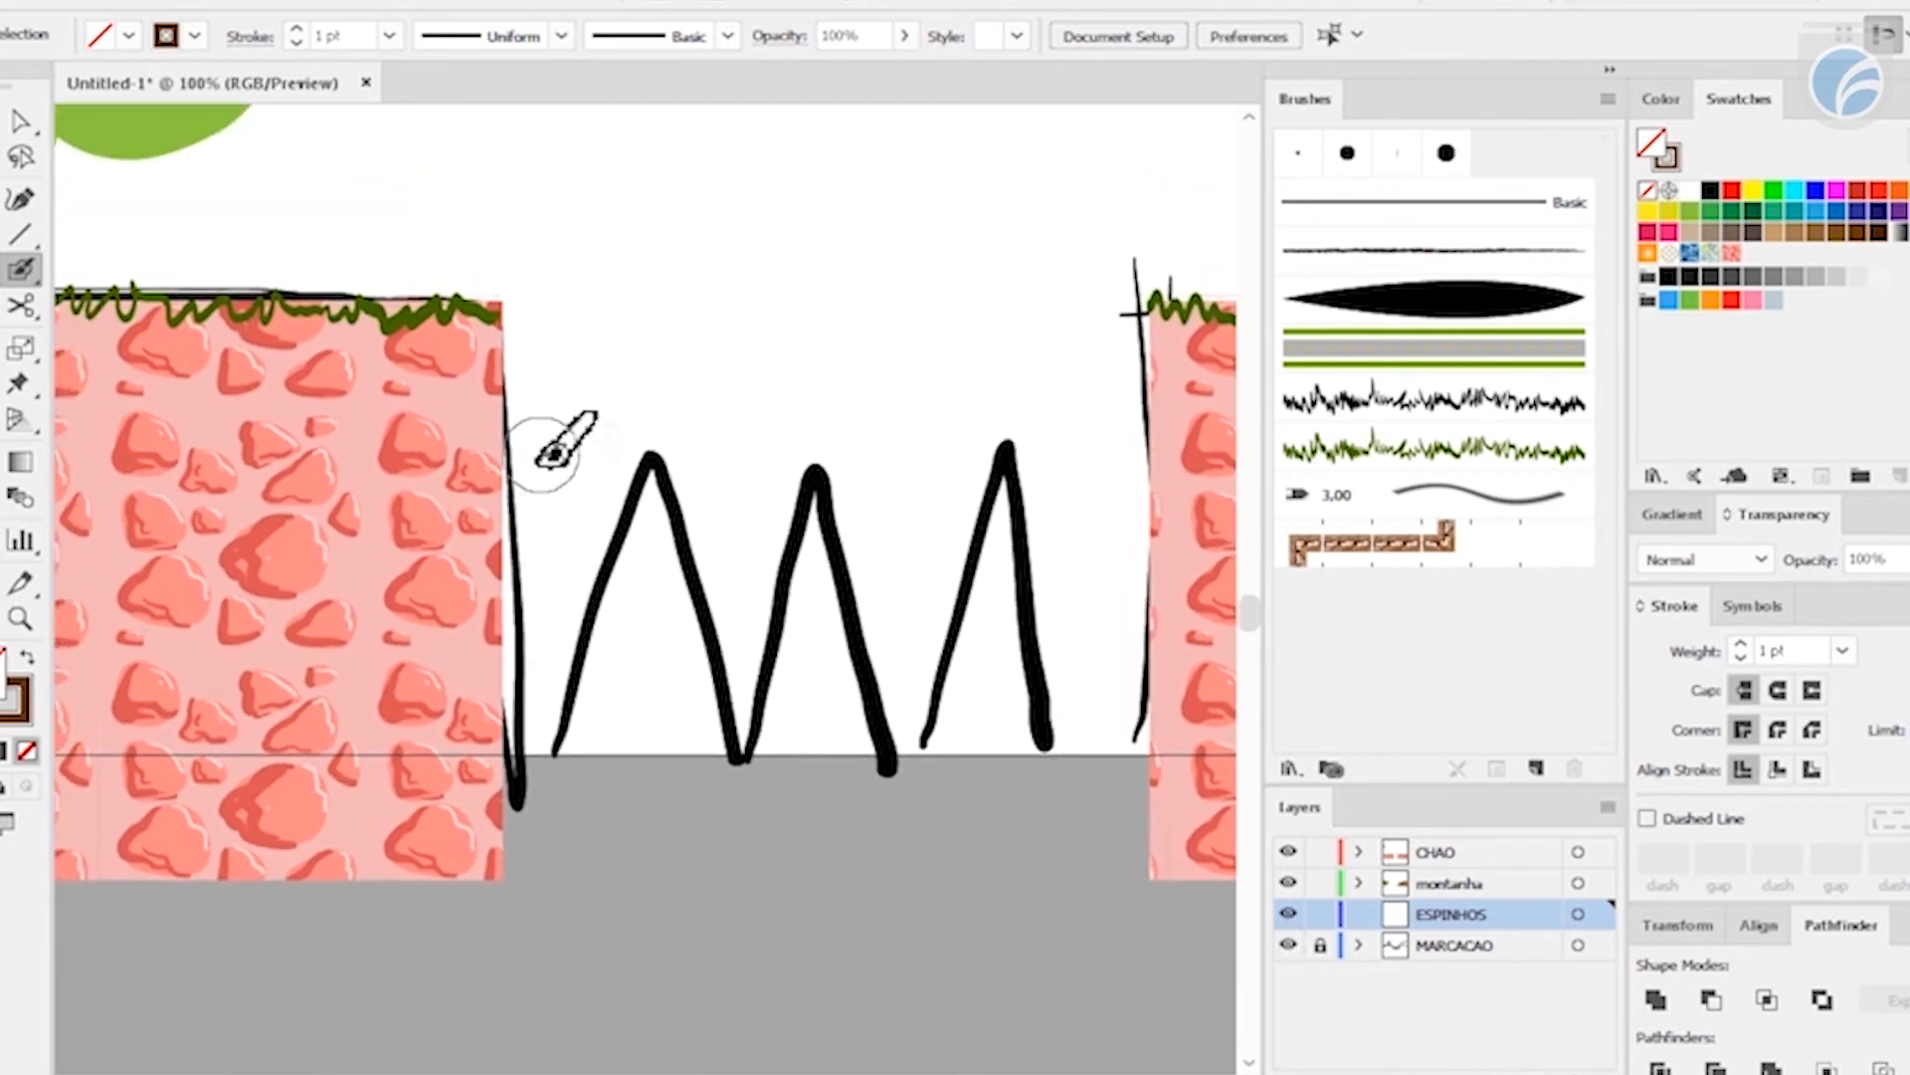
- Sample the salmon stone colour as the fill from the stone tile outside the artboard
key("i")
left_click(415, 532)
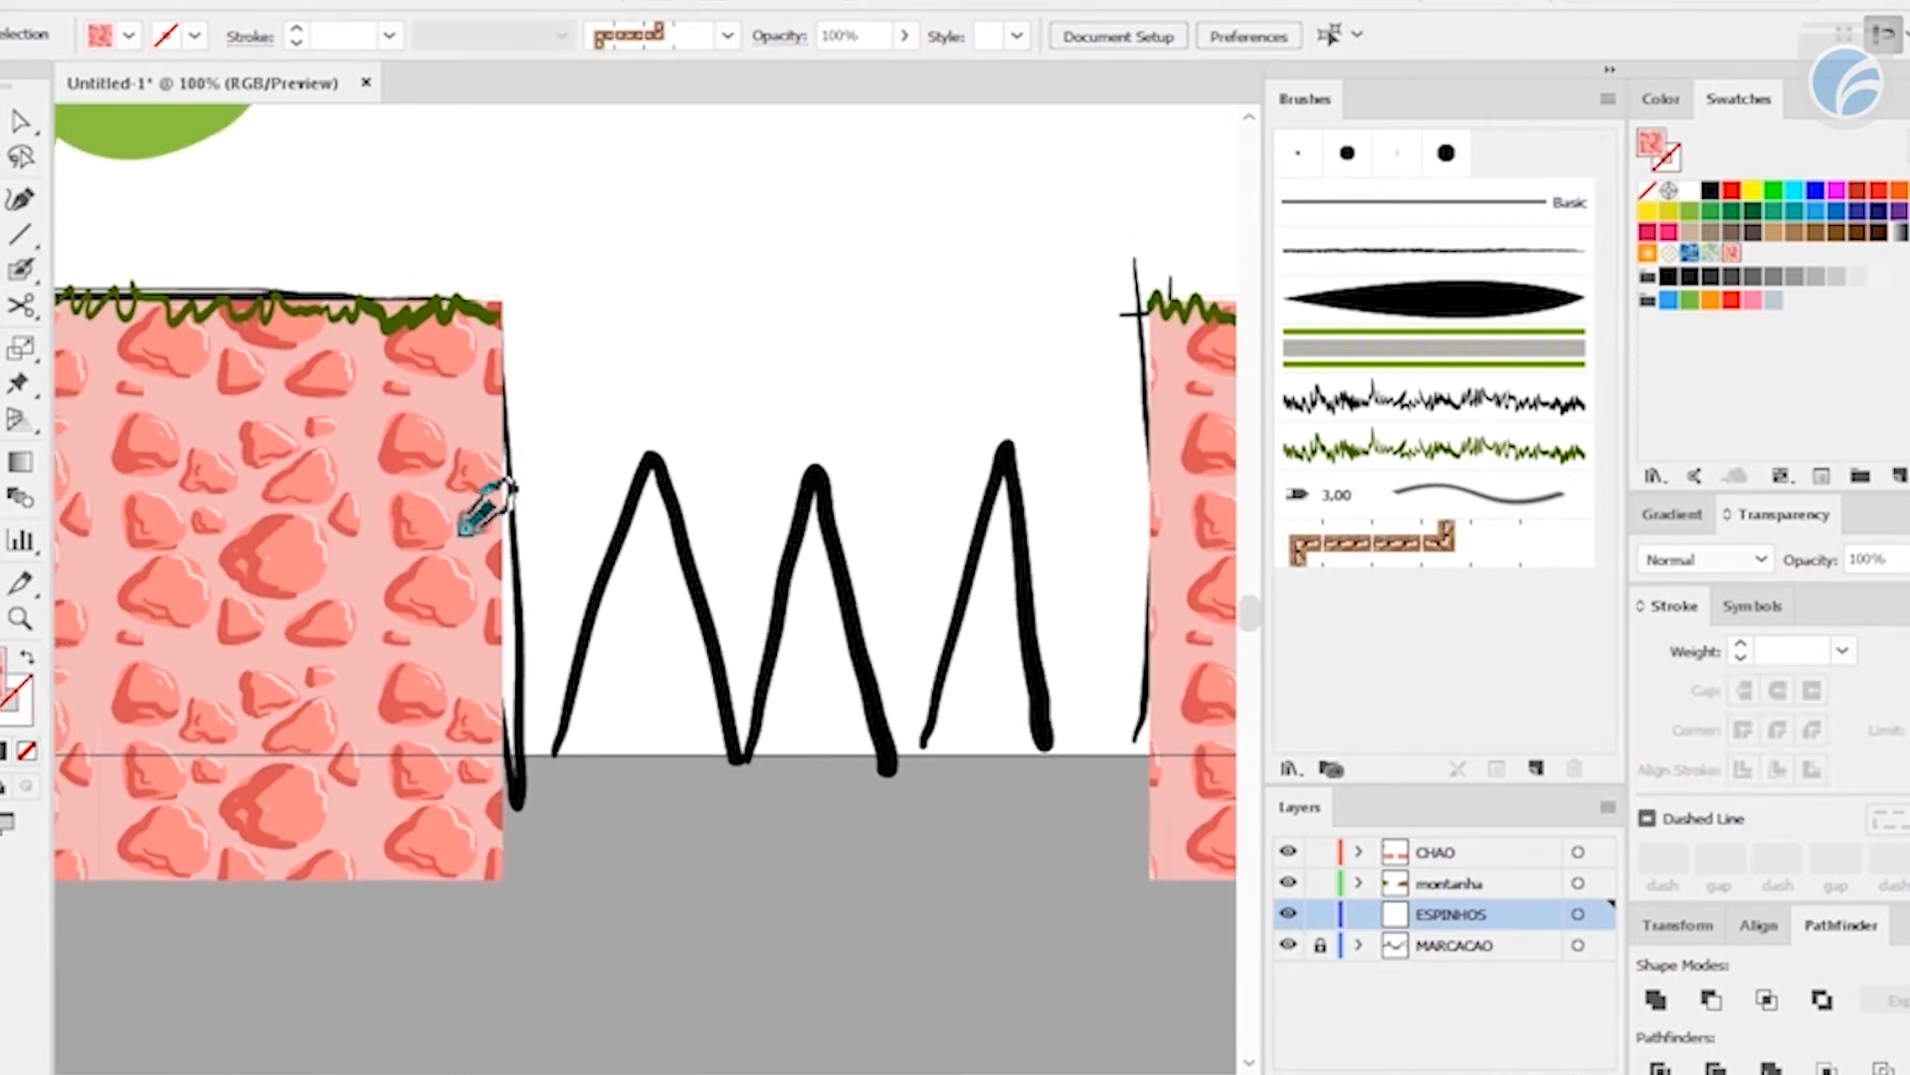
left_click_drag(557, 310, 771, 514)
left_click_drag(537, 378, 495, 232)
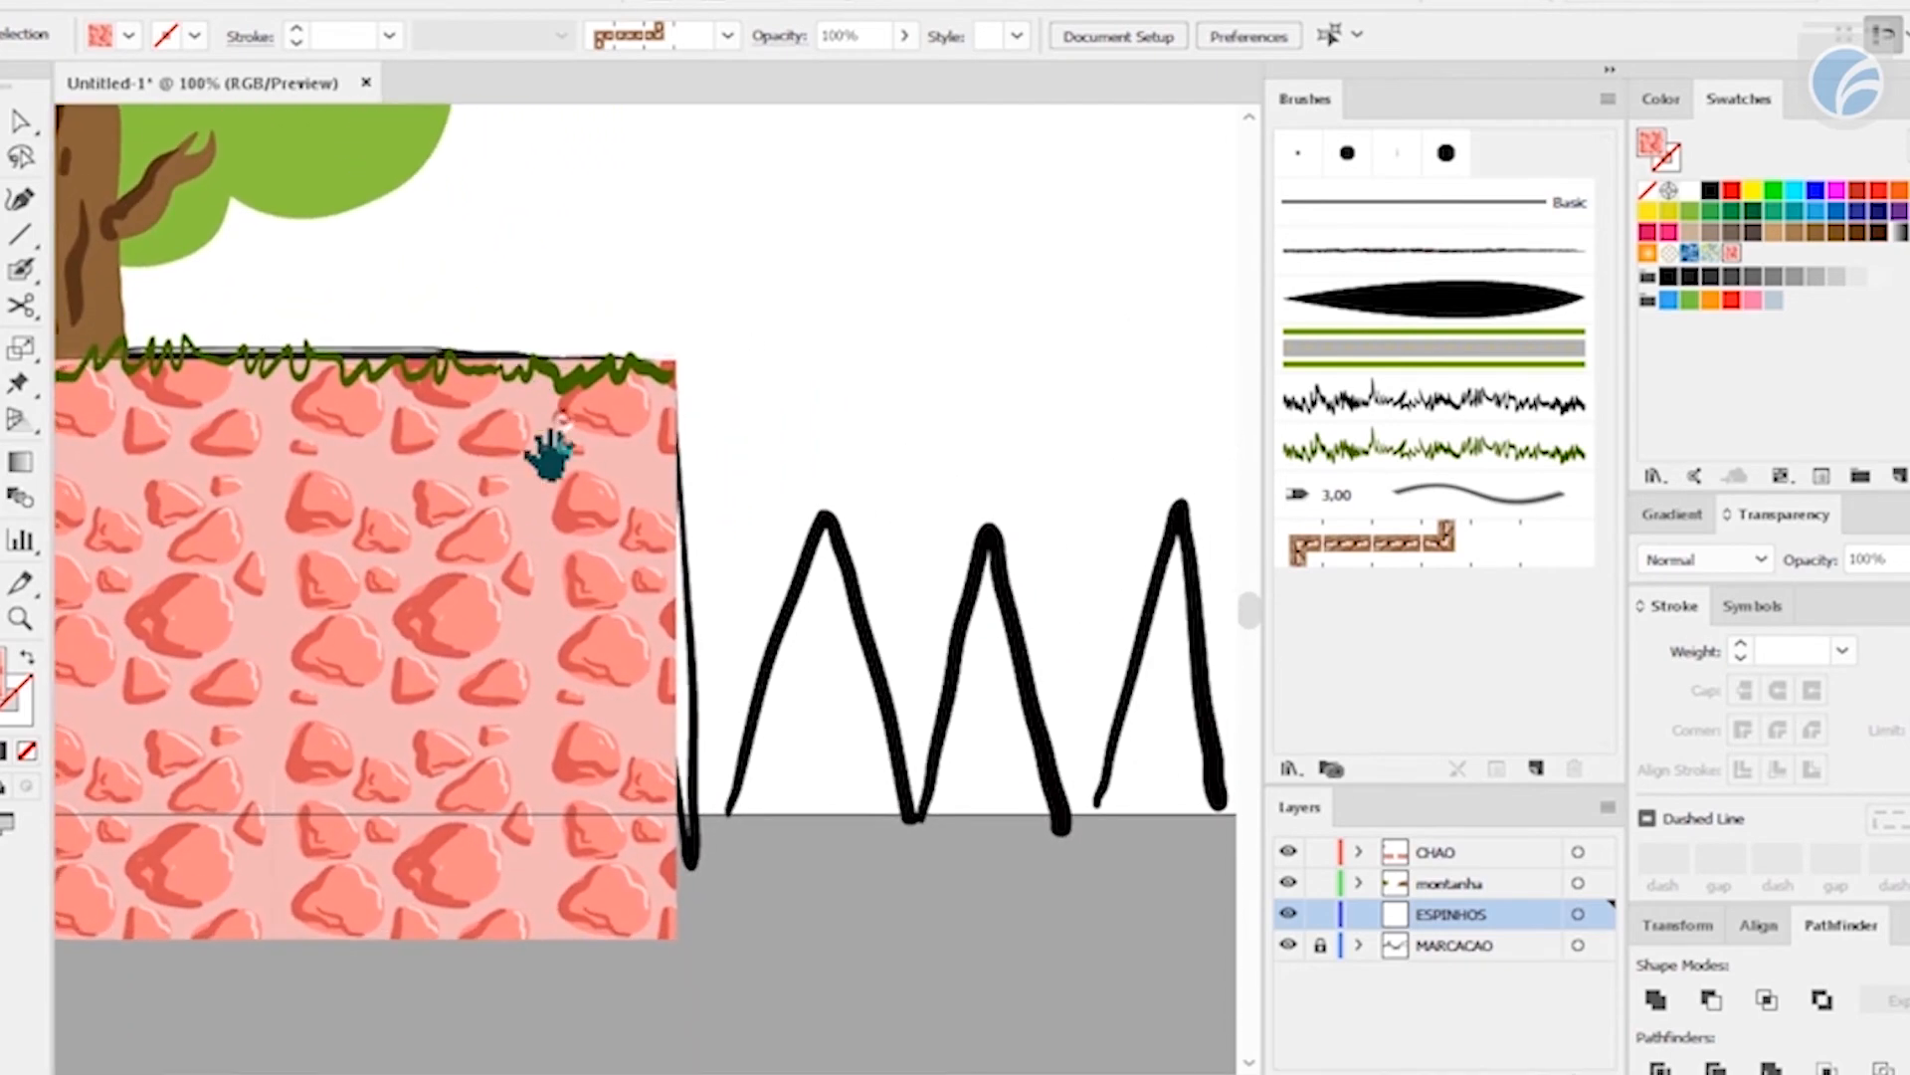
left_click_drag(597, 685, 1074, 956)
left_click_drag(378, 600, 386, 395)
left_click_drag(773, 567, 259, 383)
mouse_move(586, 501)
left_mouse_down()
mouse_move(515, 414)
mouse_move(610, 439)
mouse_move(571, 498)
mouse_move(643, 674)
mouse_move(588, 629)
left_mouse_up()
key("ctrl+minus")
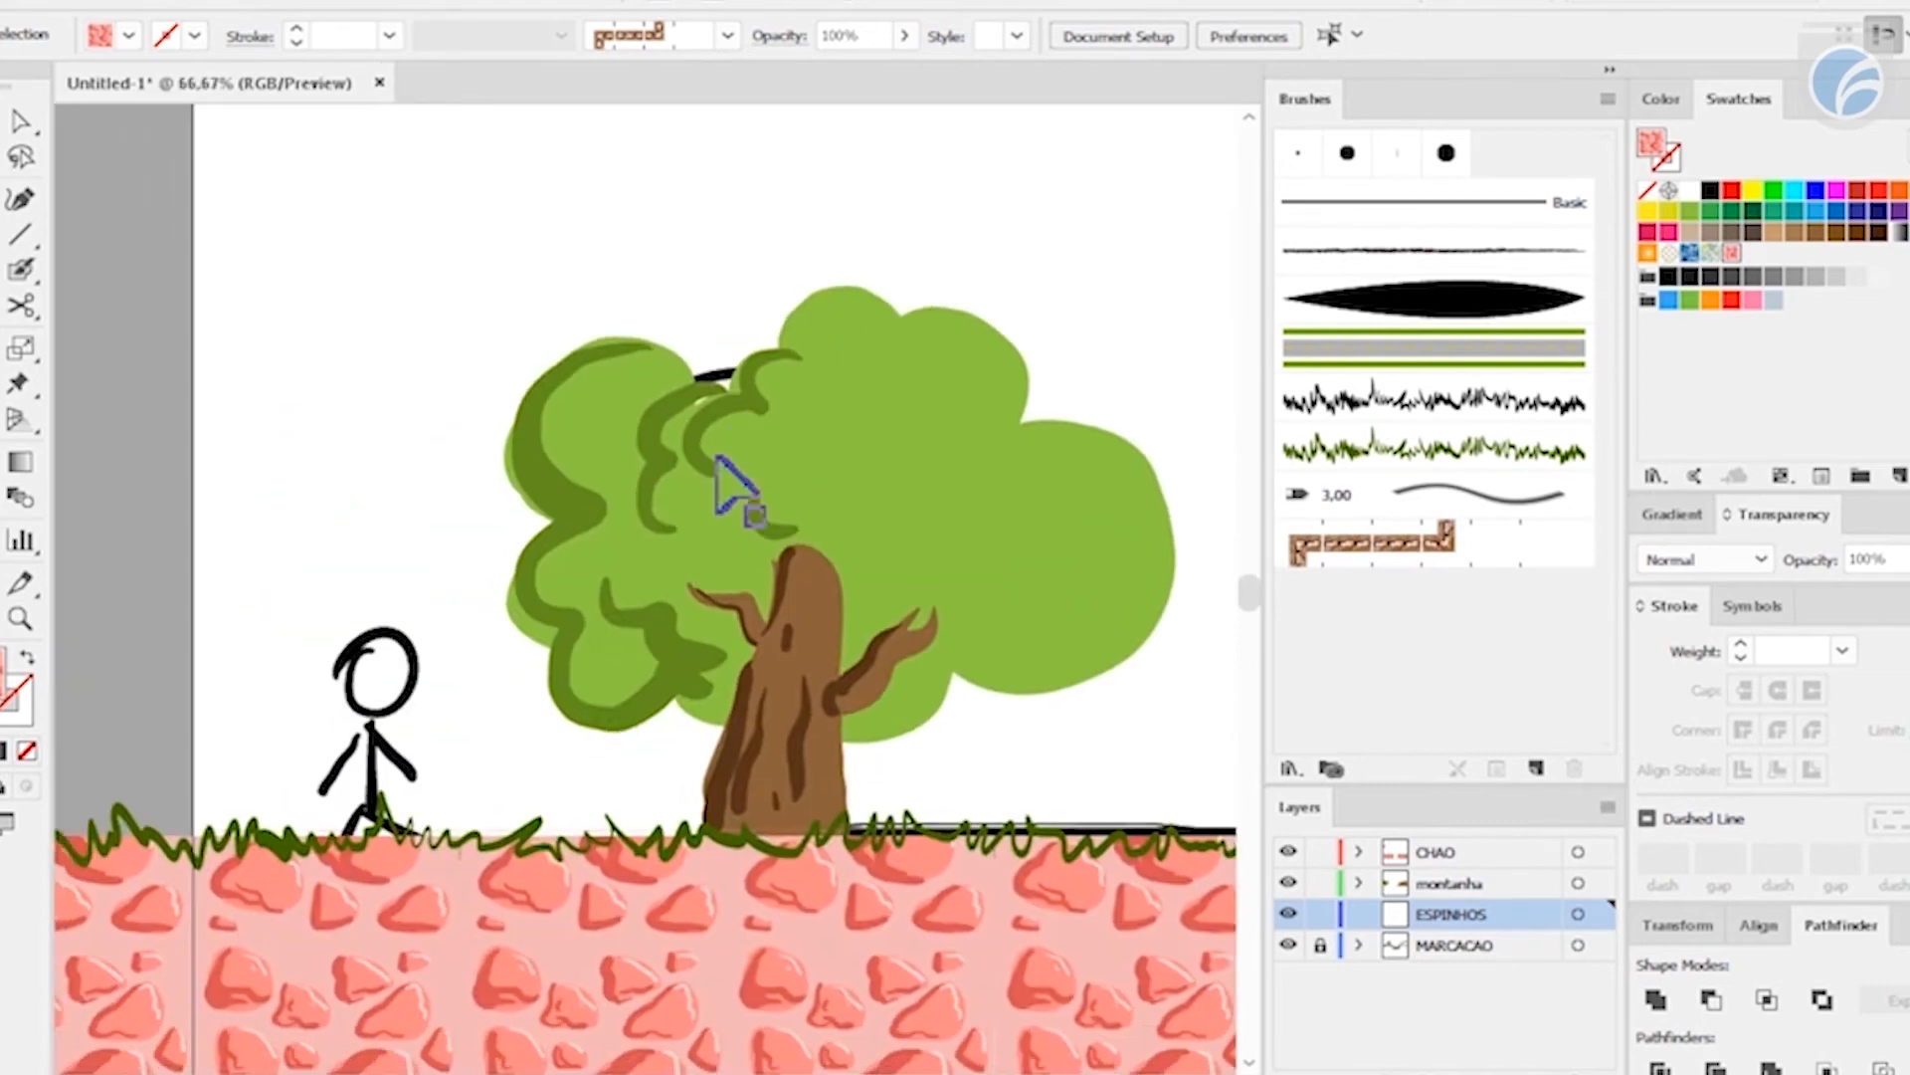
key("ctrl+minus")
key("v")
left_click_drag(420, 249, 345, 367)
left_click(341, 579)
key("i")
left_click(351, 392)
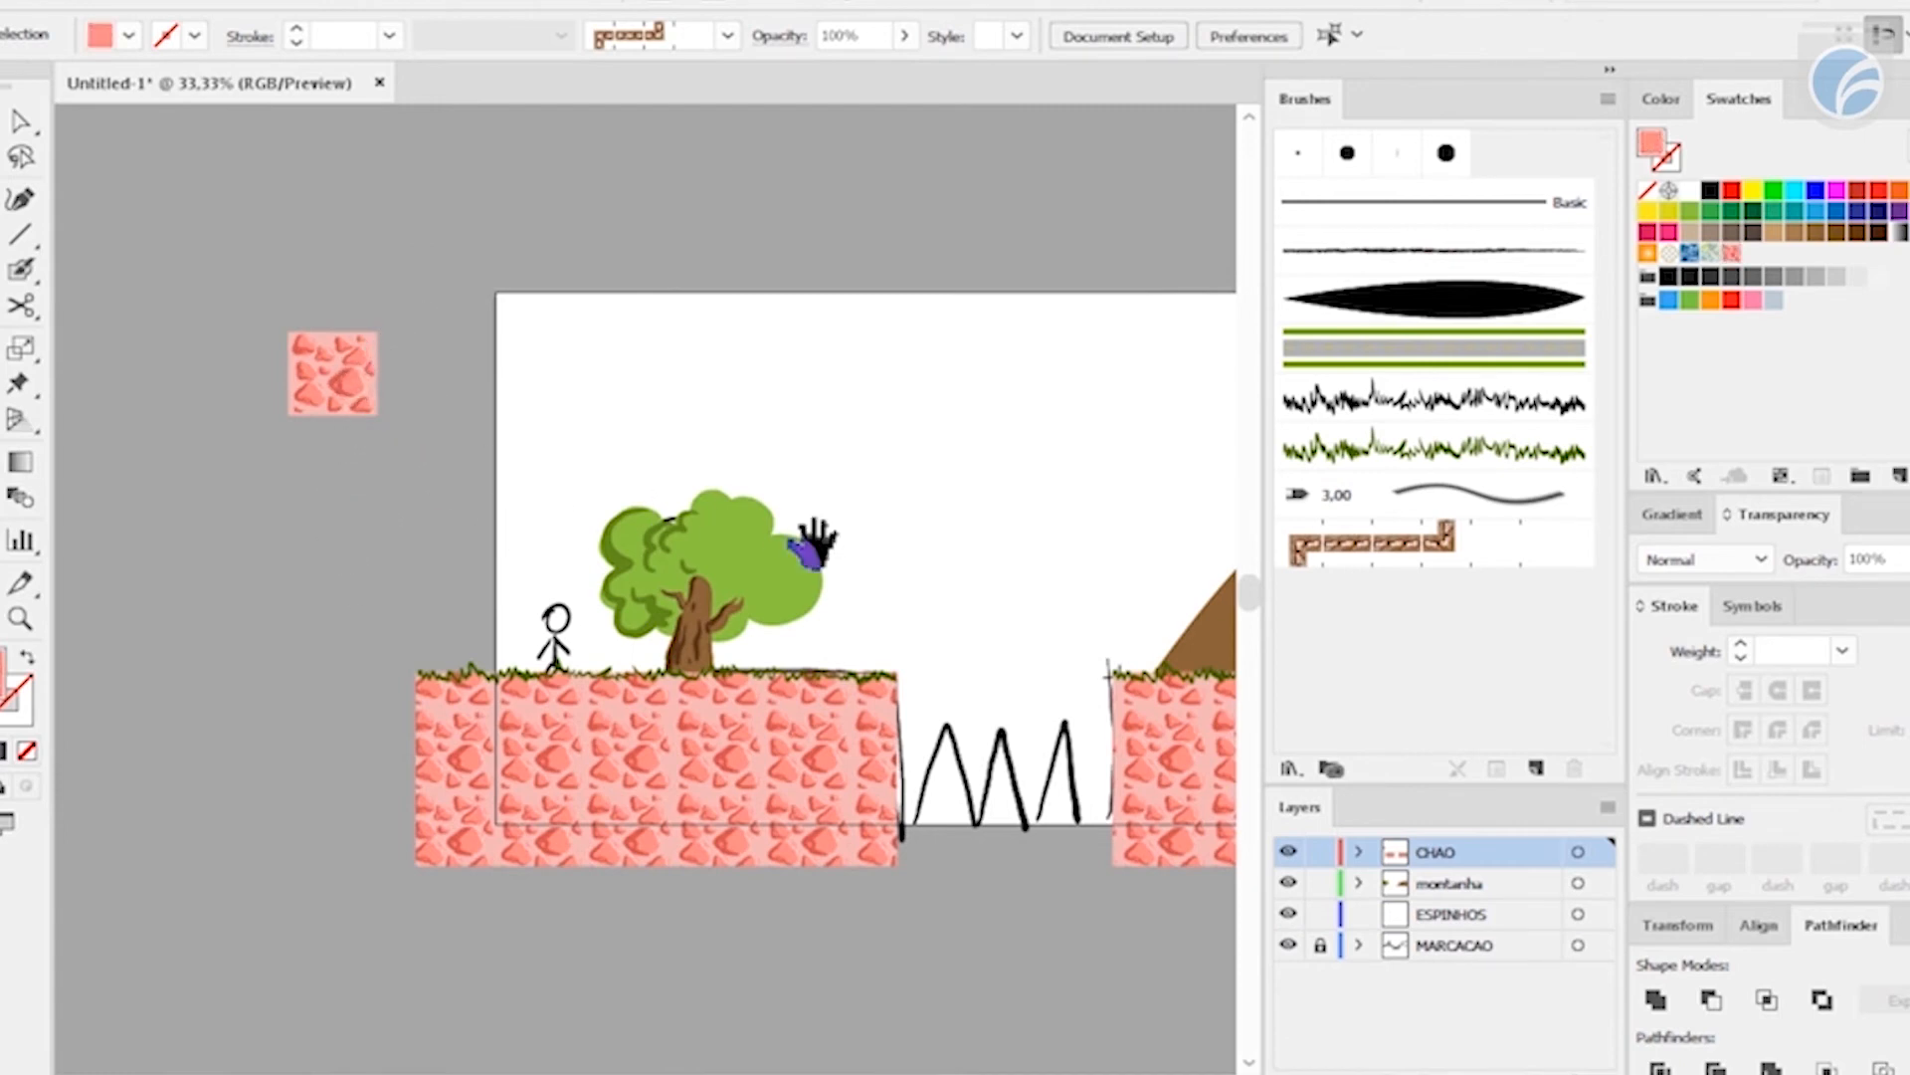
- Paint a closed salmon outline over the leftmost sketched spike with the Blob Brush, extending its base below the artboard edge
left_click_drag(872, 586, 575, 441)
key("ctrl+plus")
key("ctrl+plus")
key("ctrl+plus")
key("ctrl+plus")
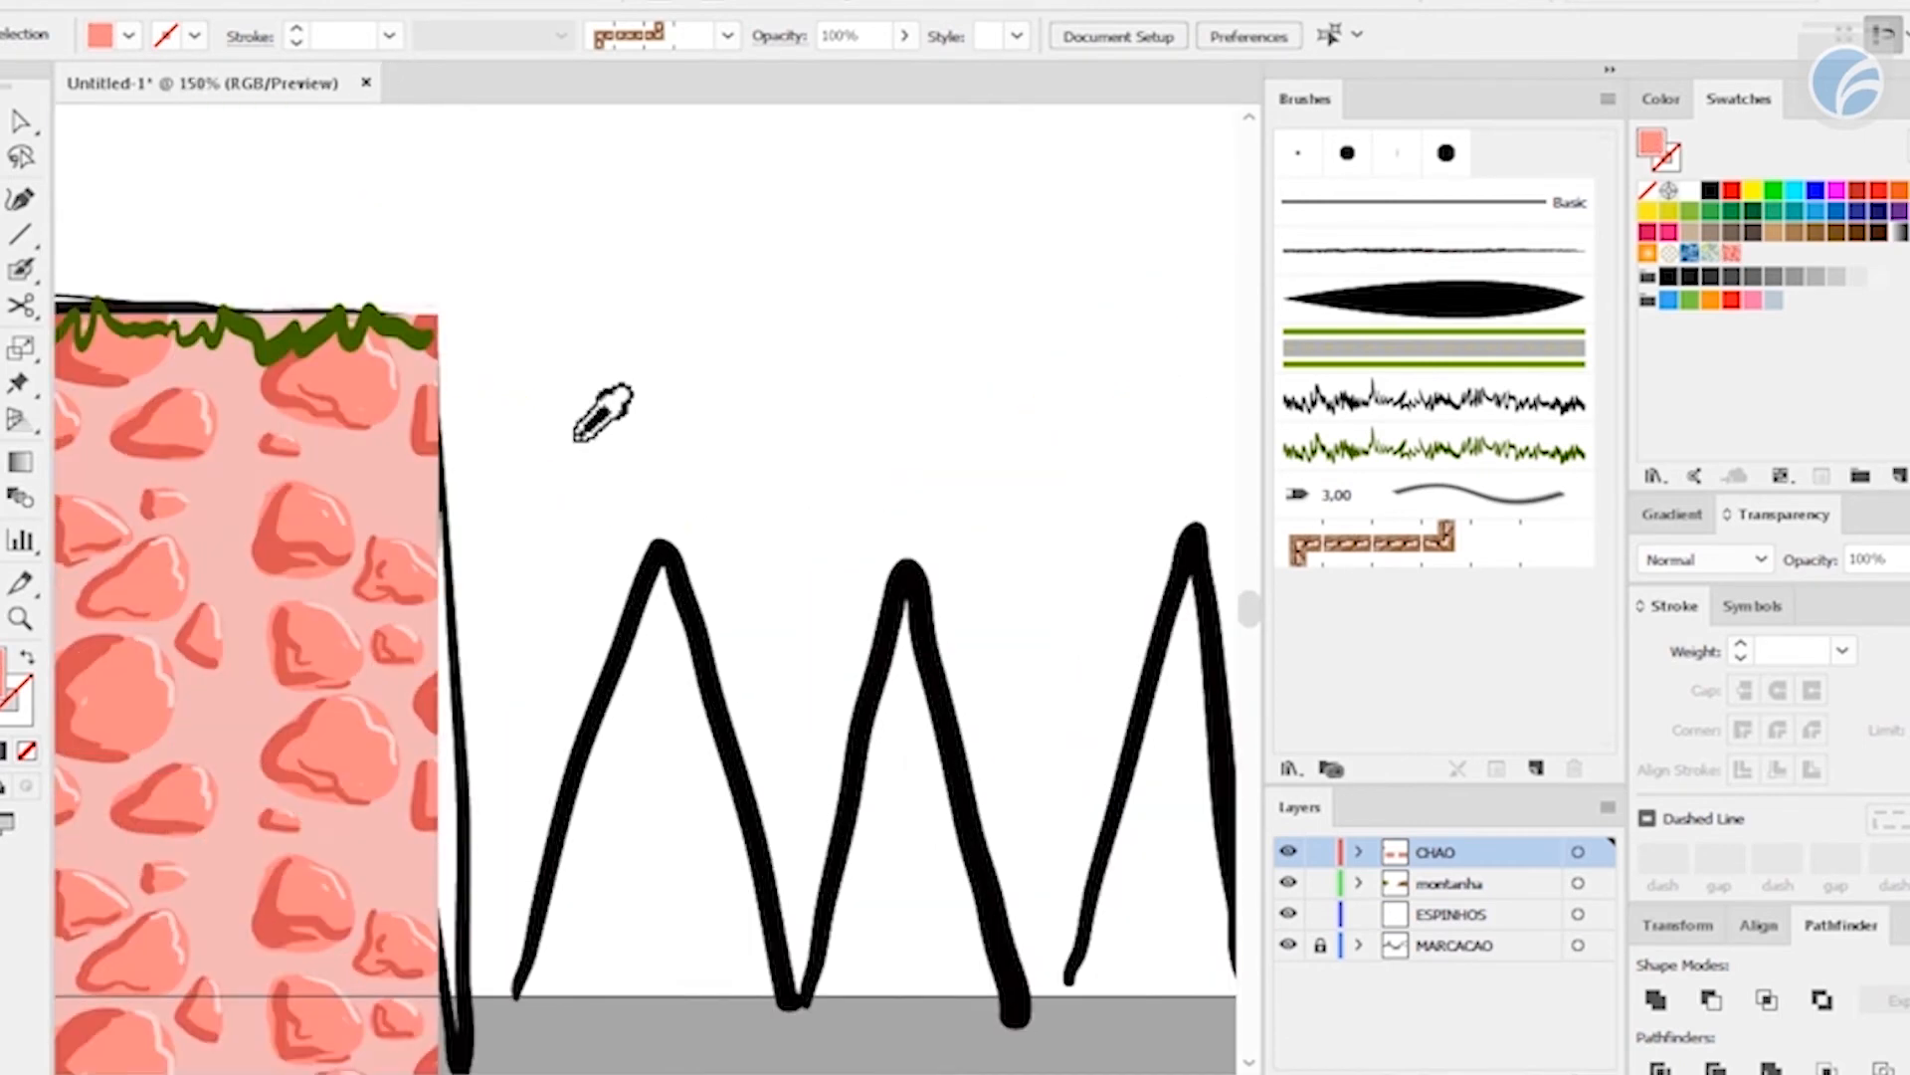
key("b")
scroll(695, 670, "down", 5)
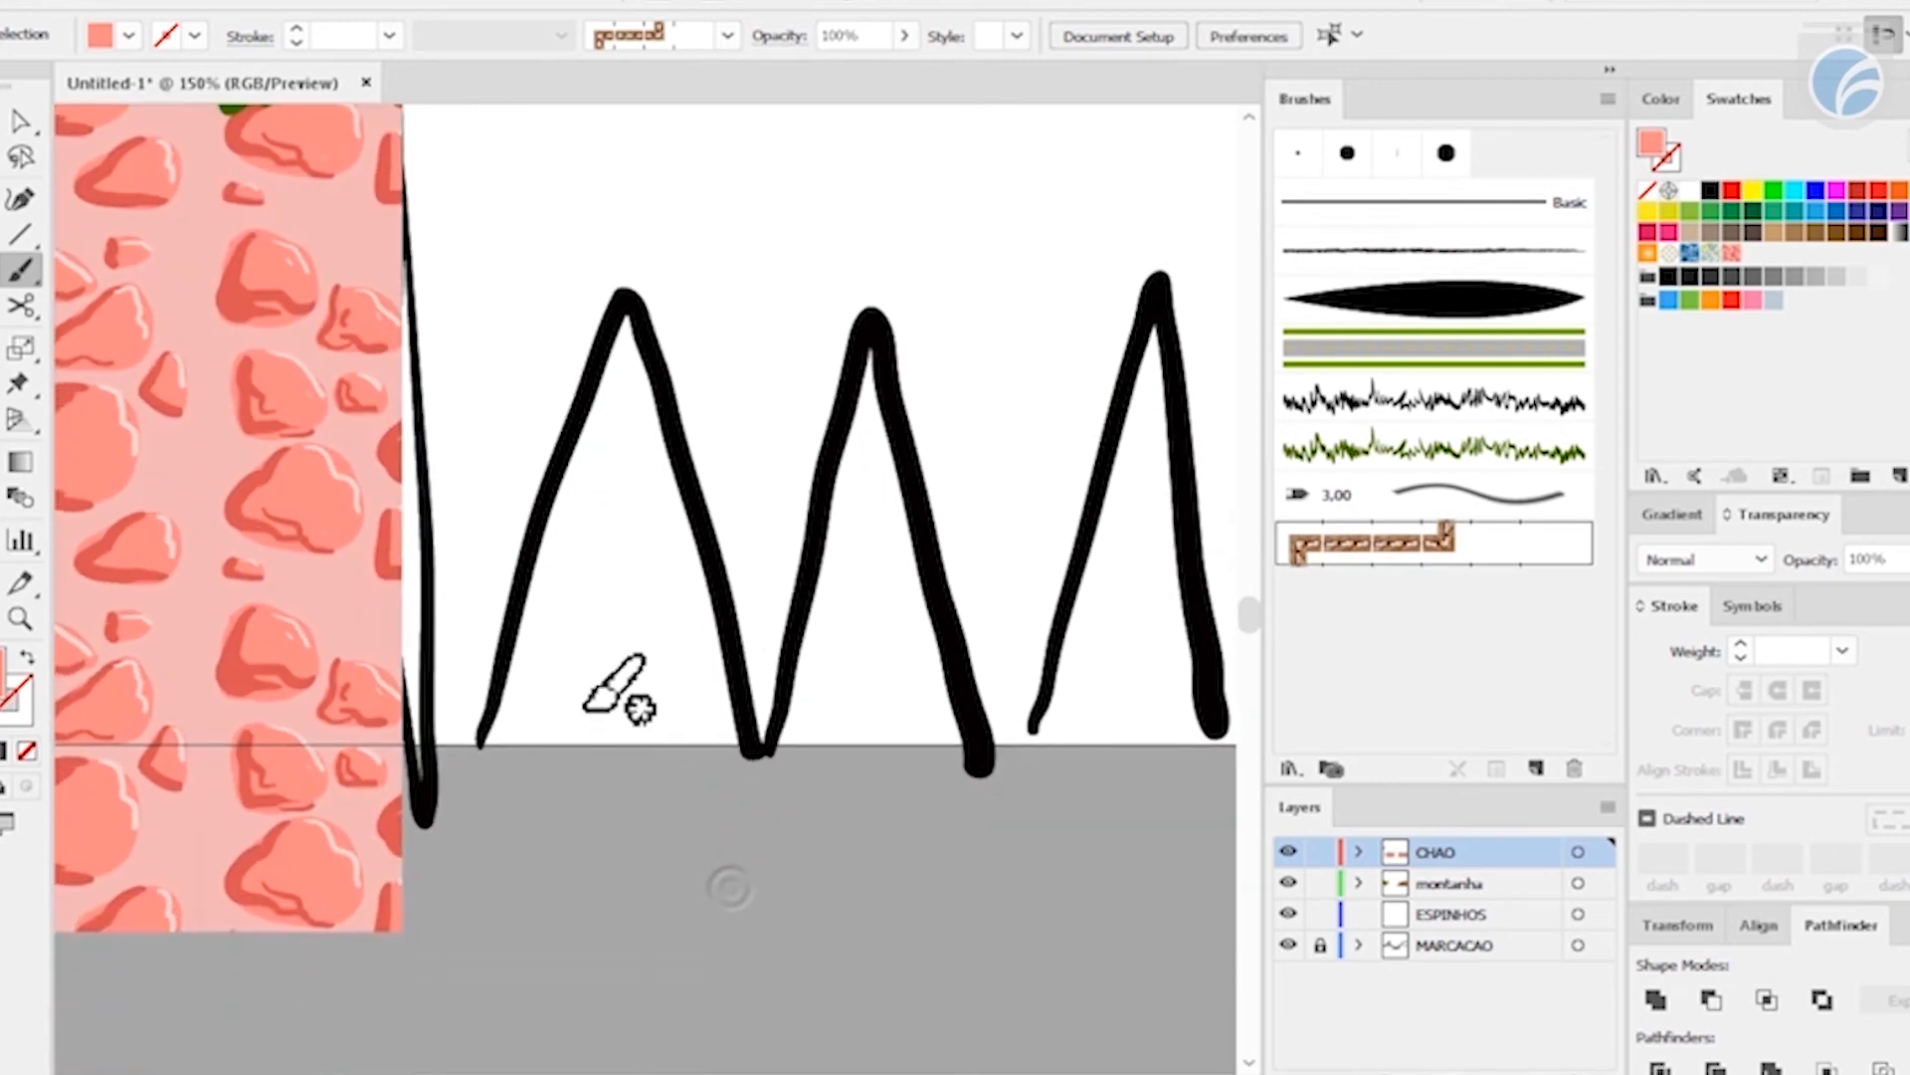
key("shift+b")
mouse_move(618, 290)
left_mouse_down()
mouse_move(608, 424)
mouse_move(484, 794)
mouse_move(537, 834)
mouse_move(709, 807)
mouse_move(735, 746)
mouse_move(631, 321)
left_mouse_up()
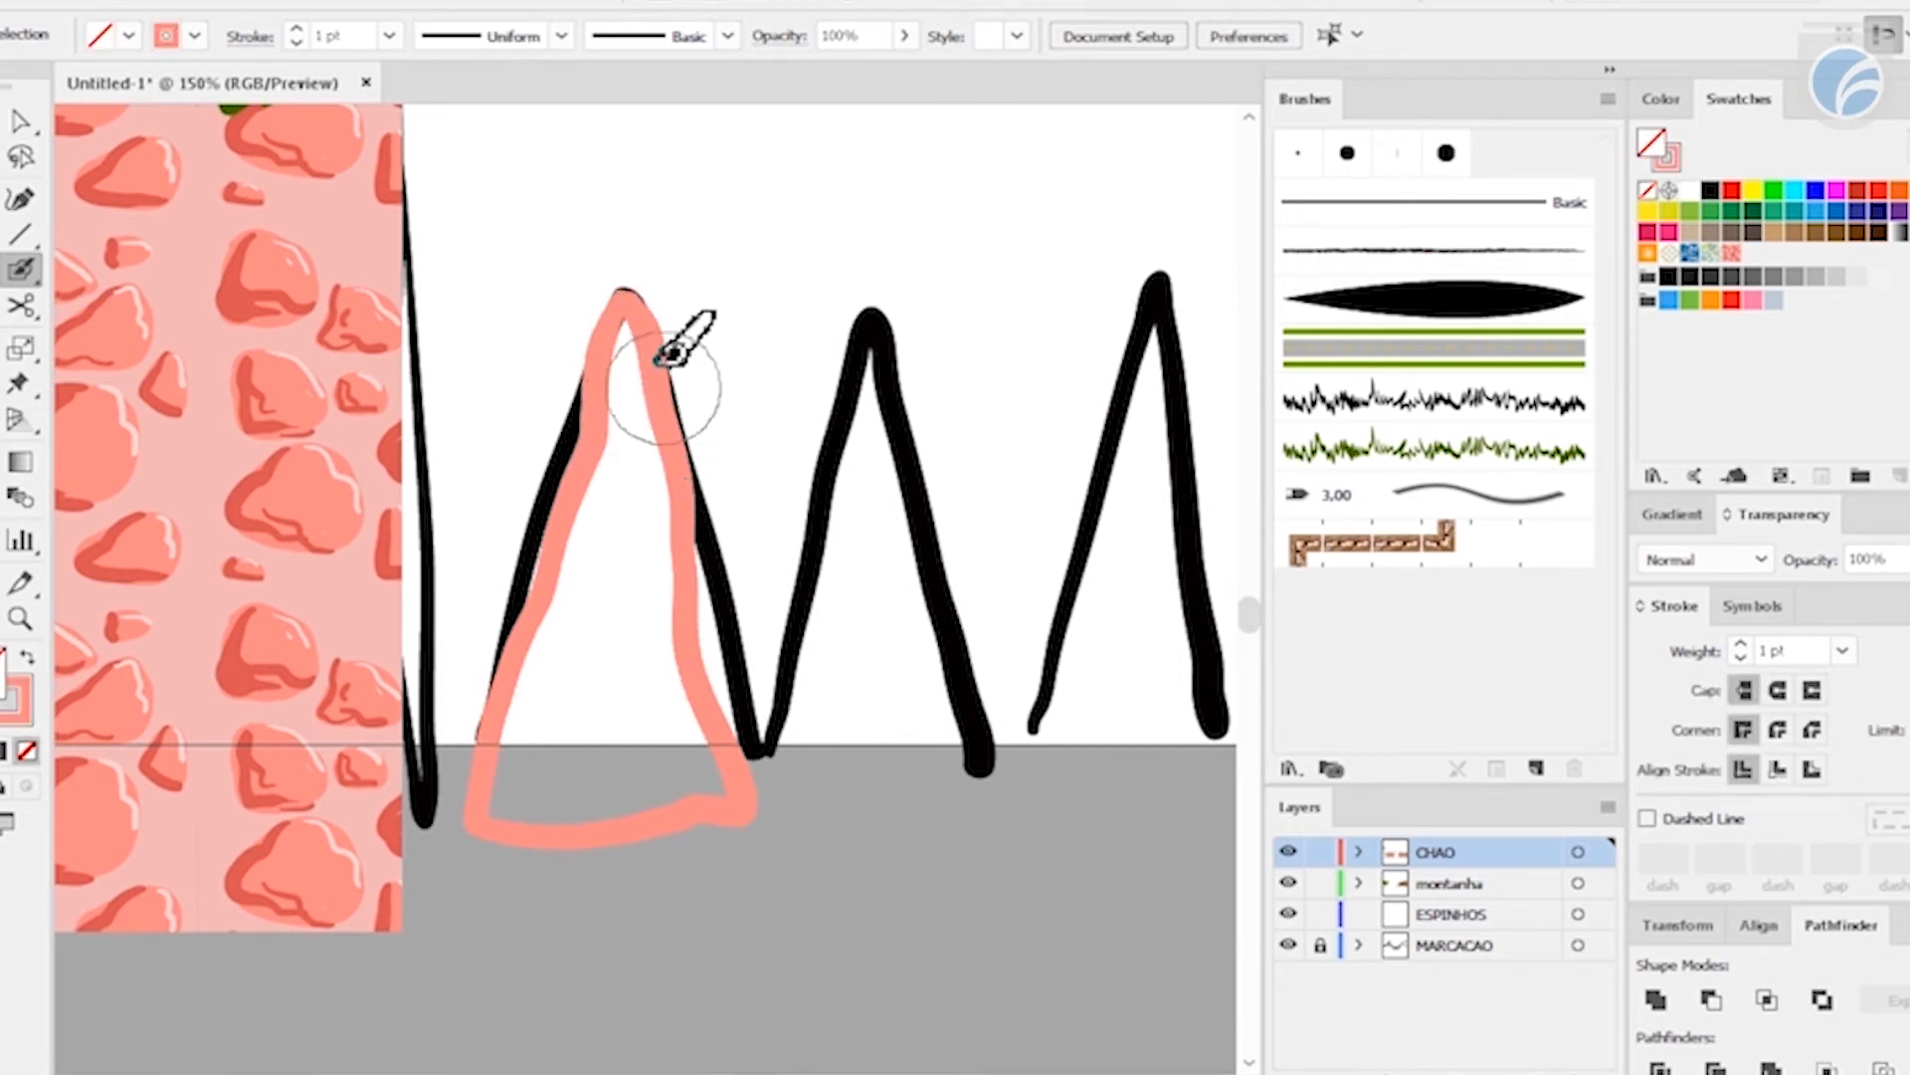
key("v")
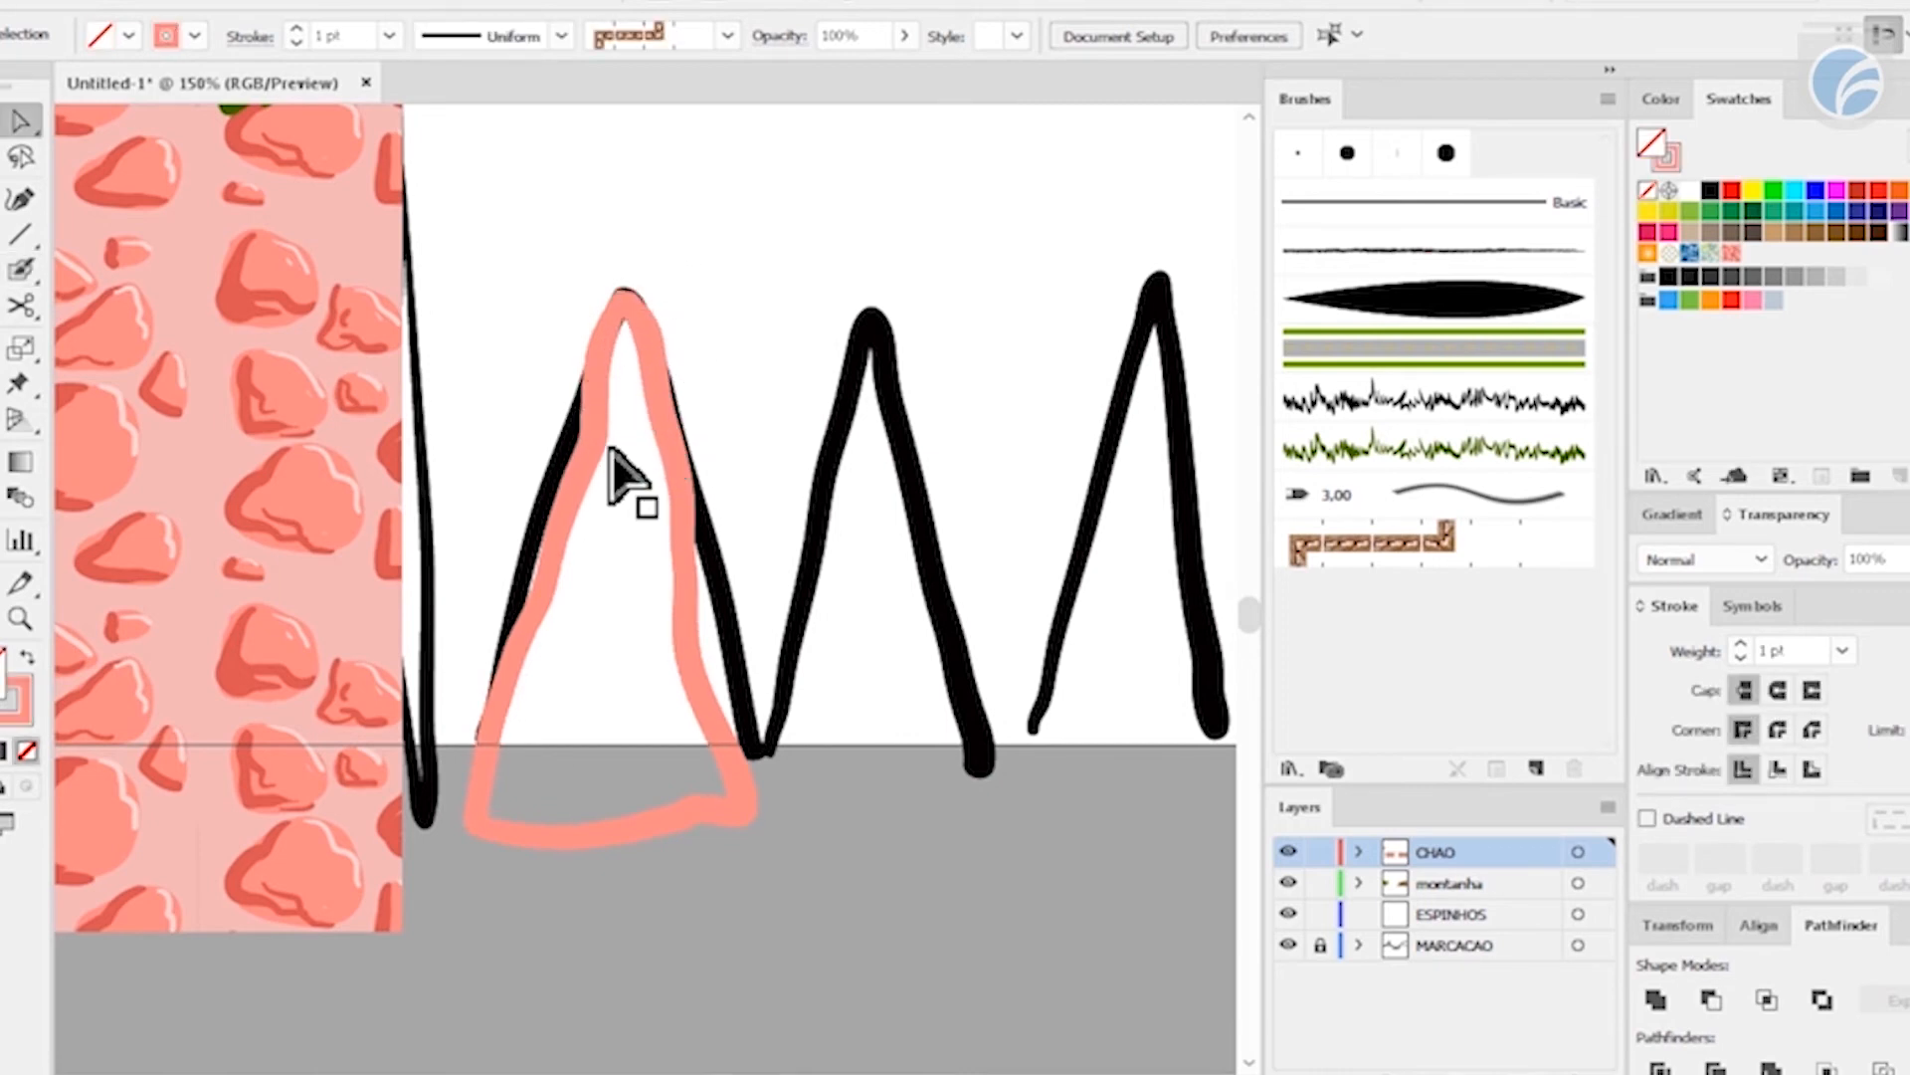
- Delete the inner contour of the salmon outline to make a solid spike, and adjust its height and position over the leftmost sketched spike
left_click(605, 447)
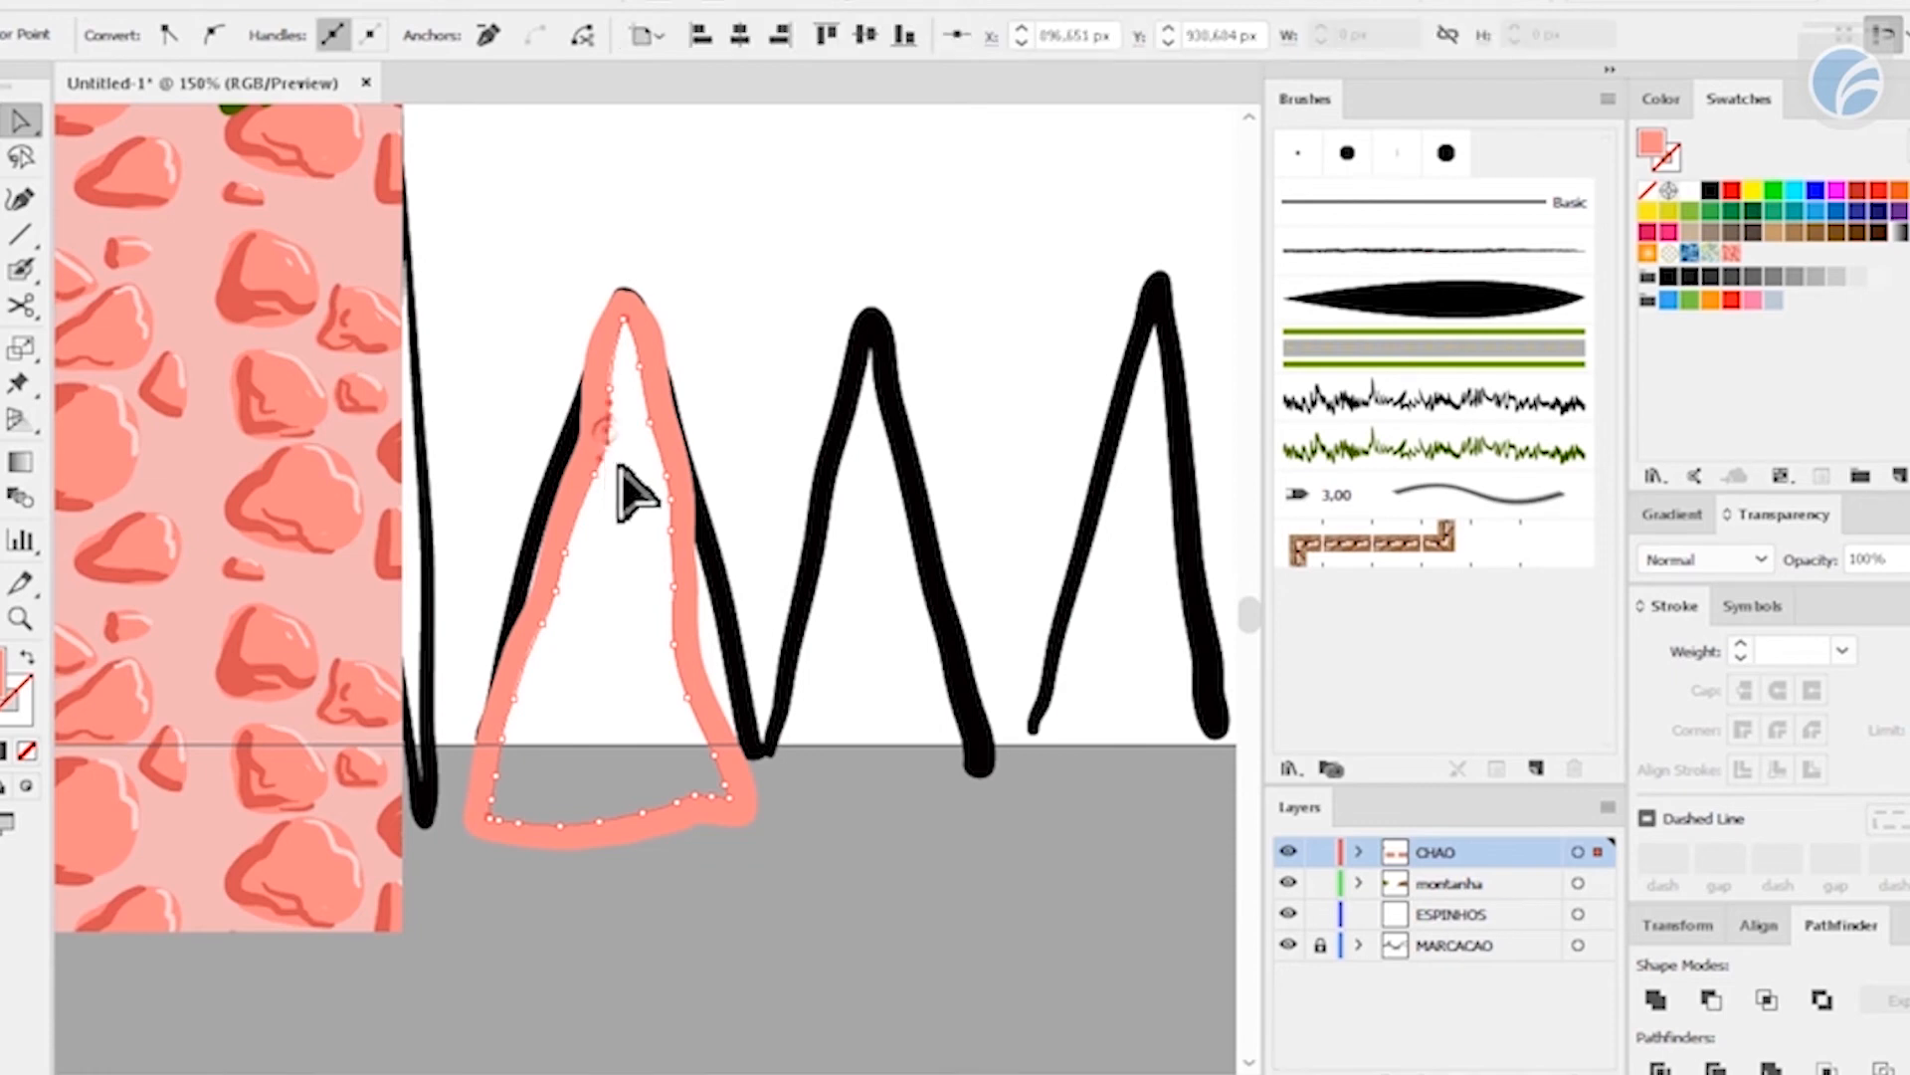
key("Delete")
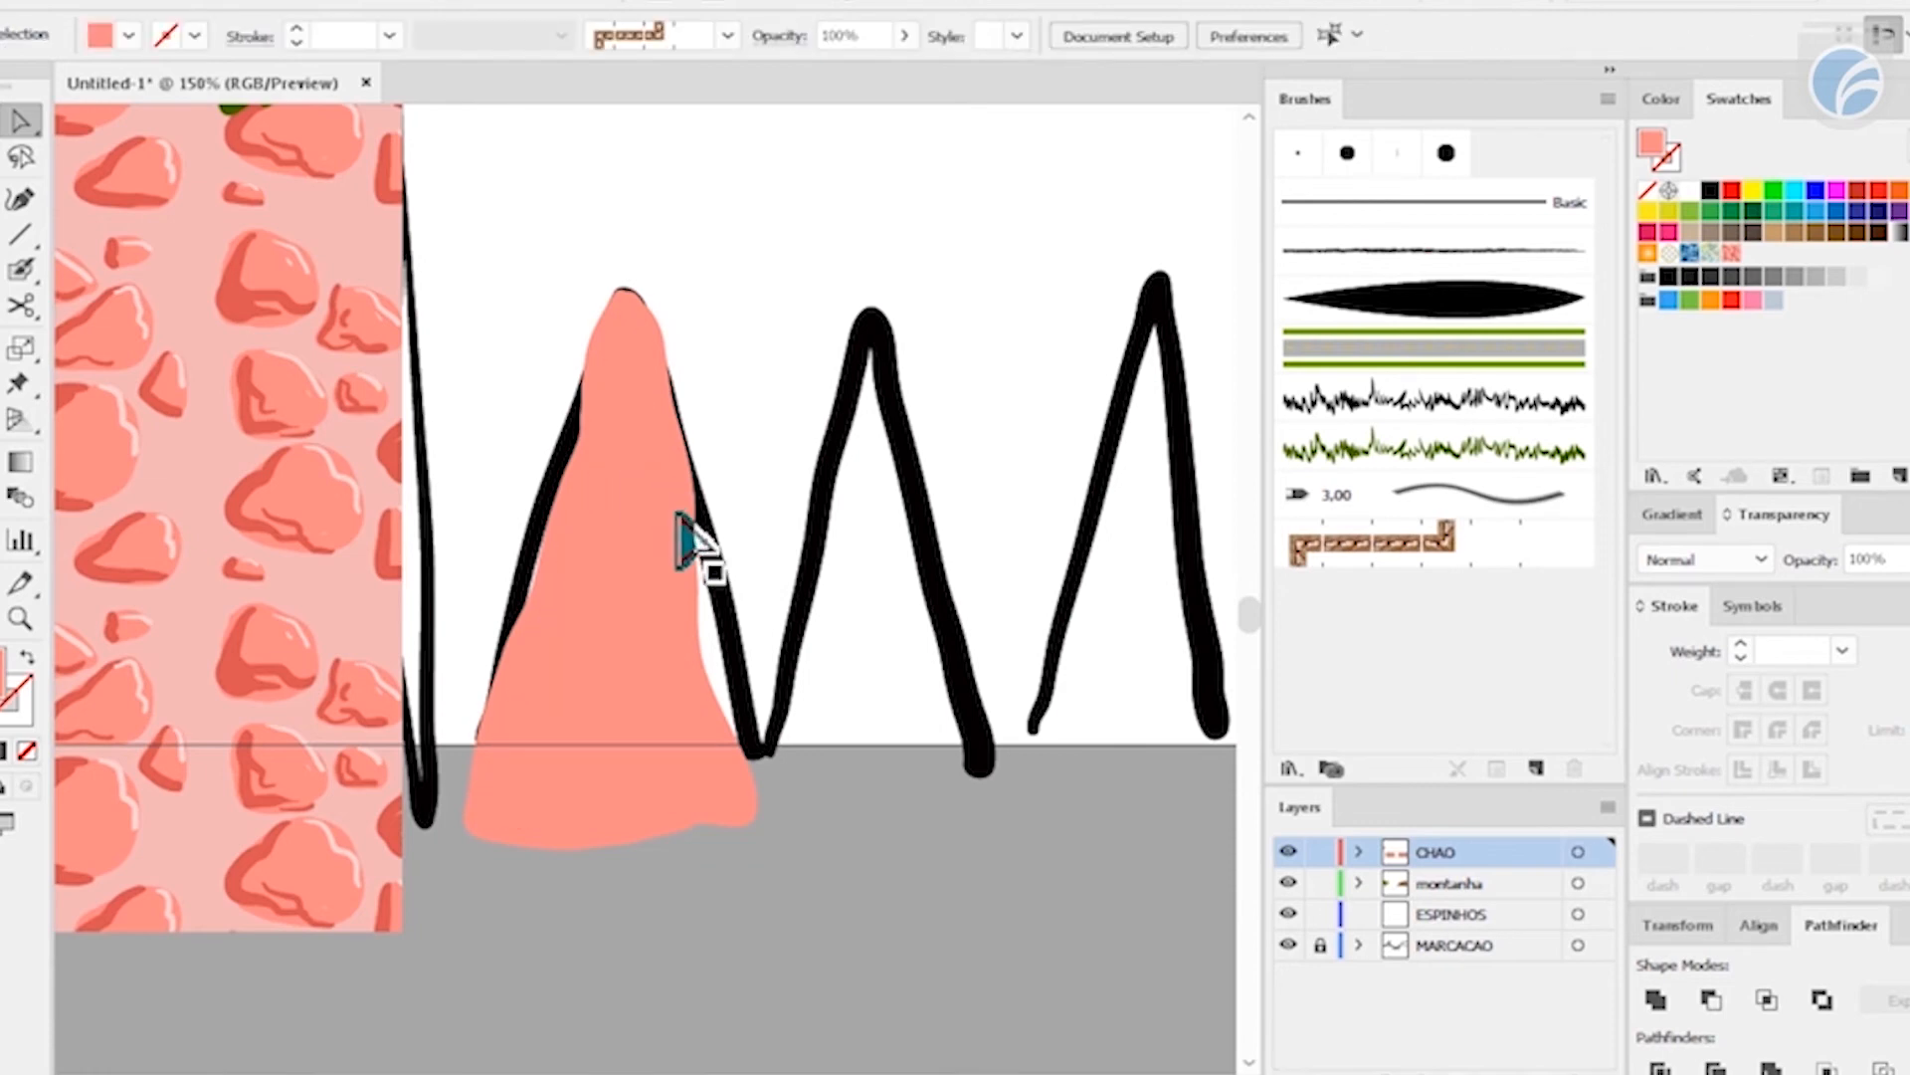
left_click(682, 824)
left_click_drag(610, 847, 609, 906)
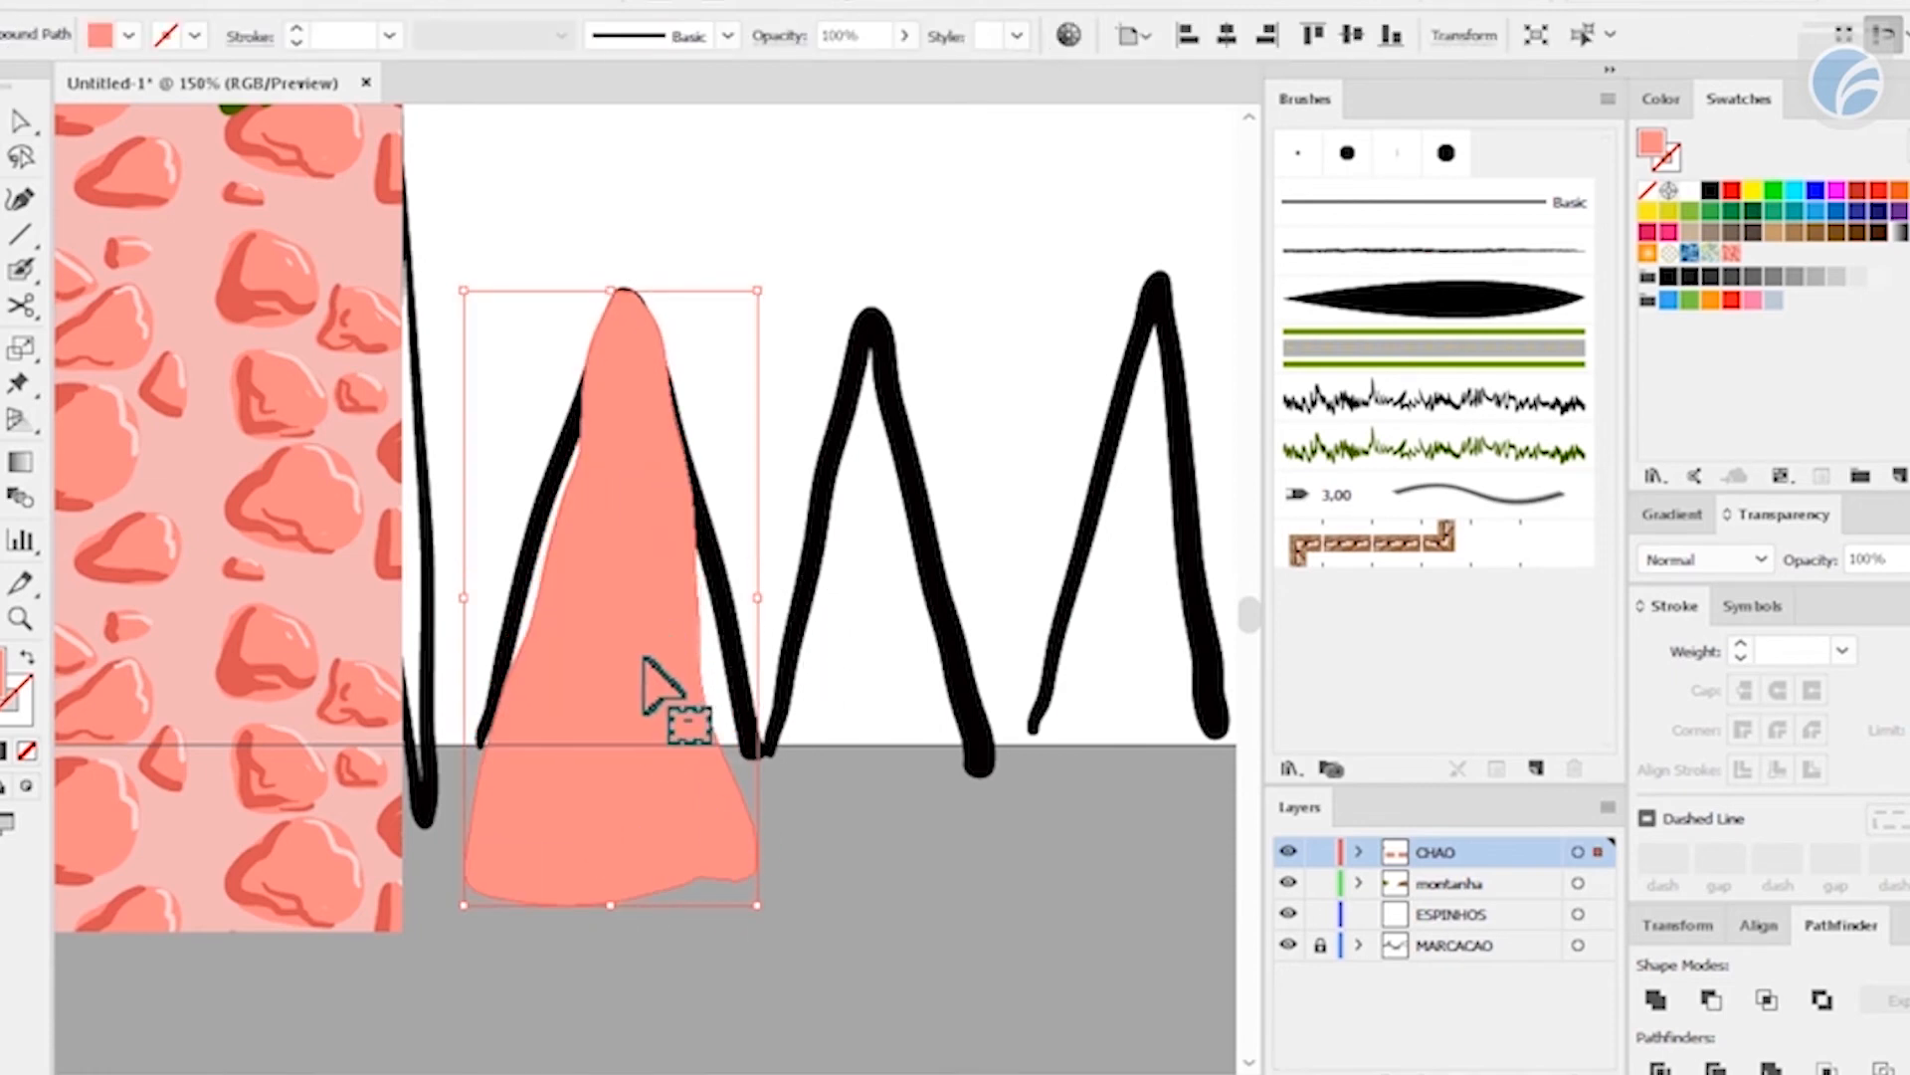
left_click(895, 896)
left_click(610, 605)
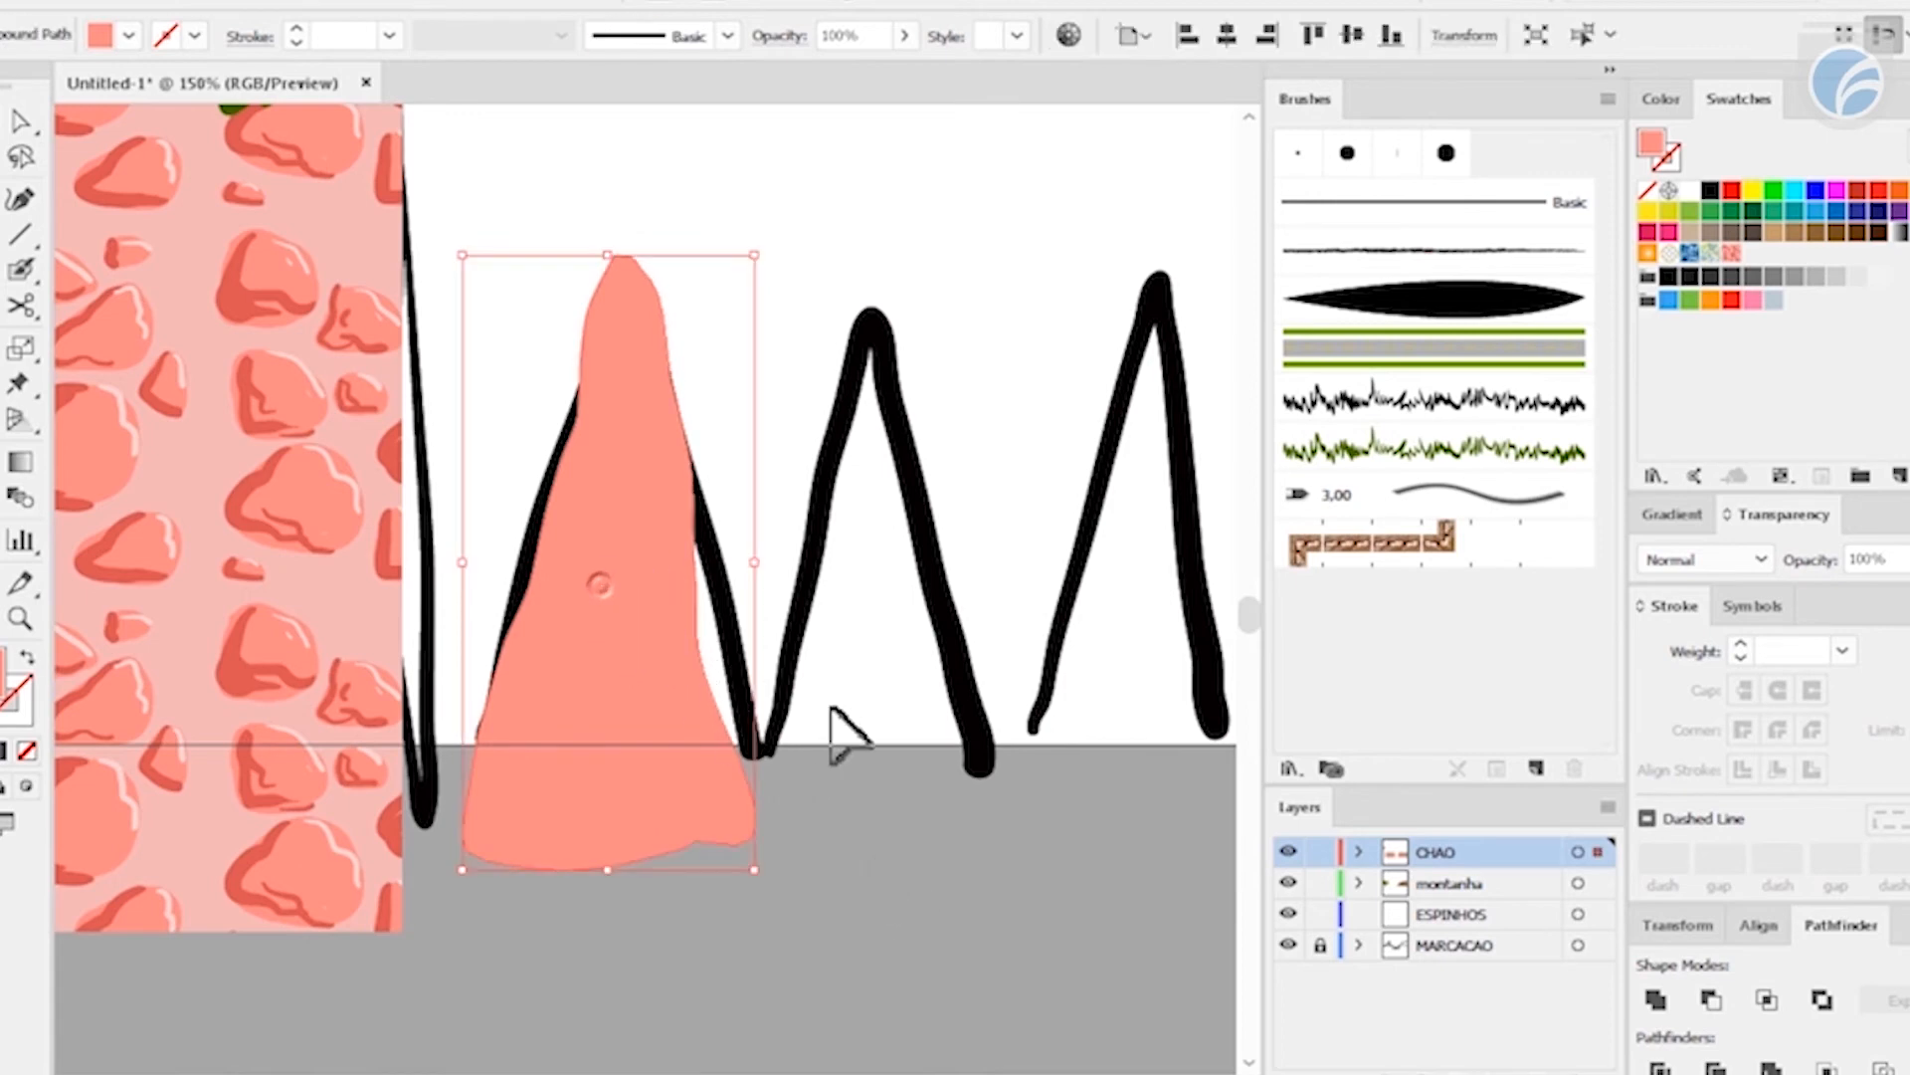
left_click_drag(778, 817, 832, 766)
left_click(831, 766)
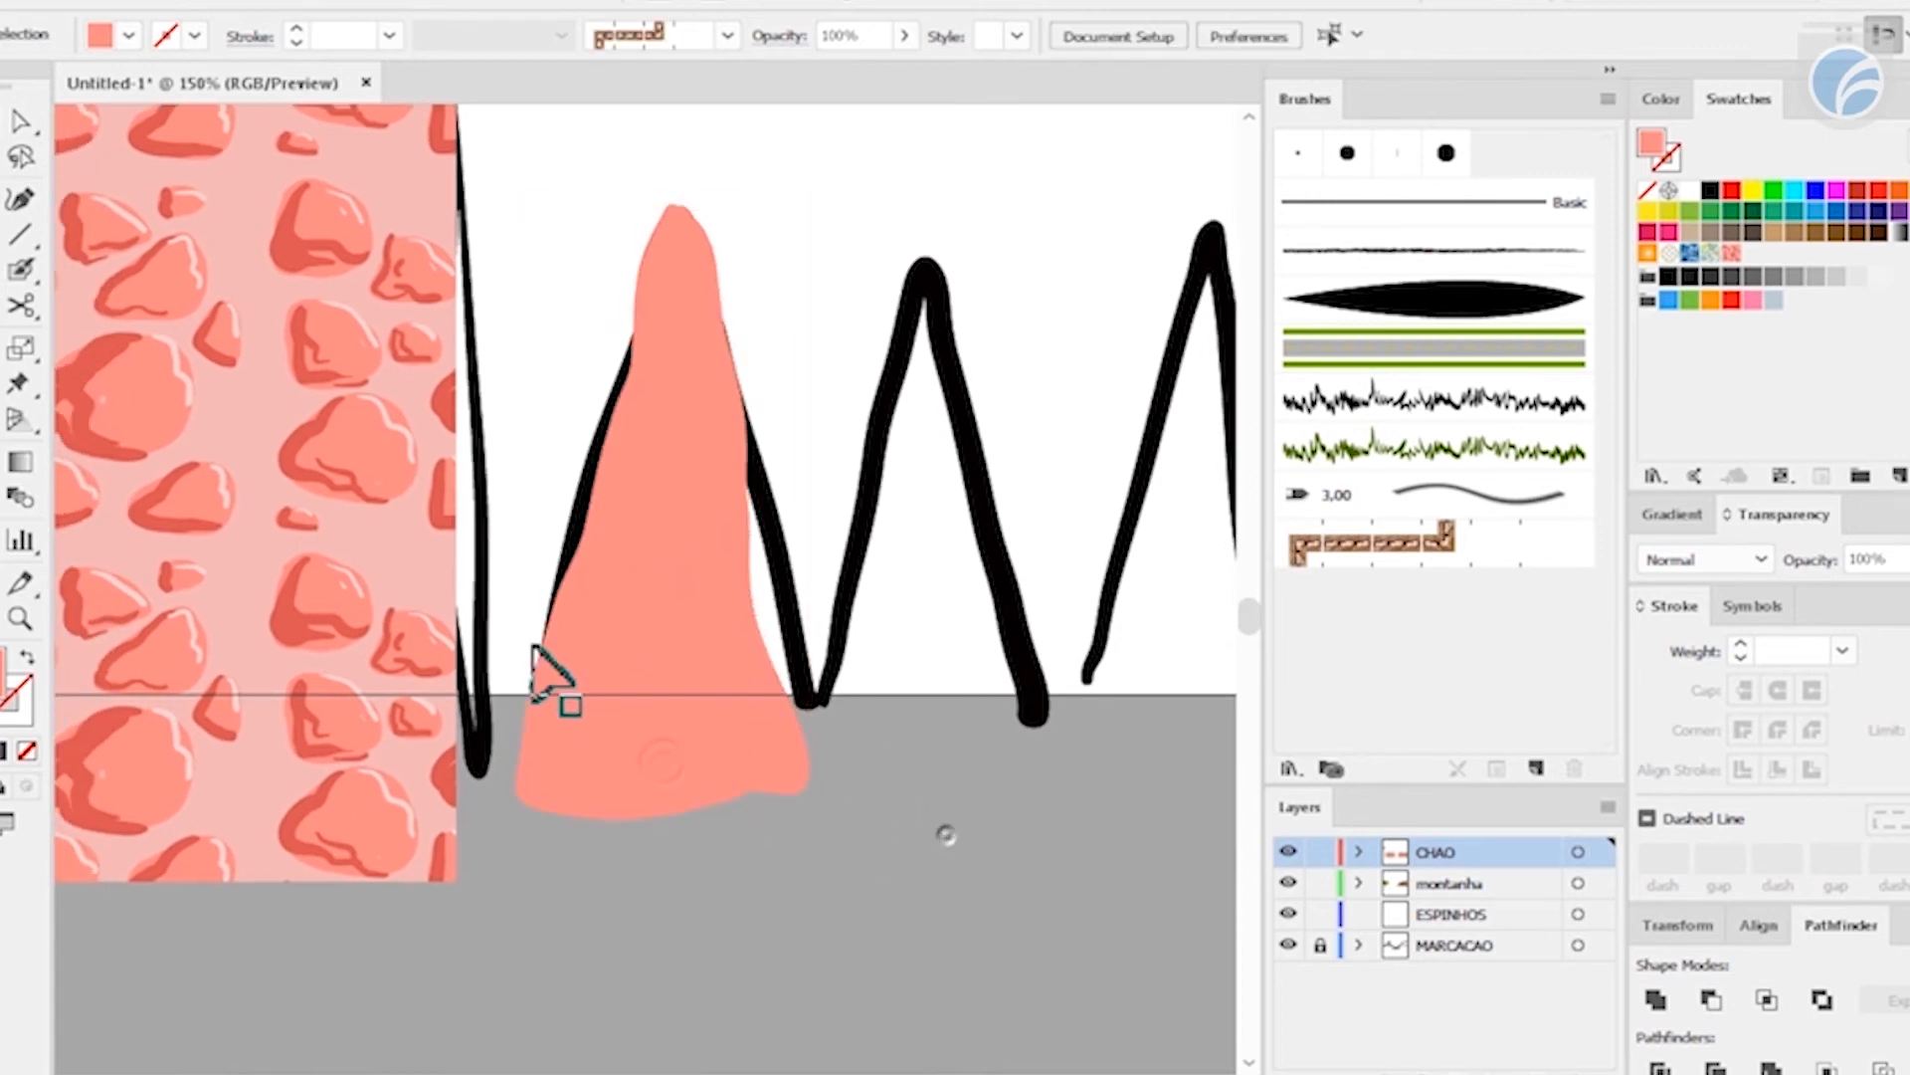
- Set the fill to the darker red CE4E4E for the spike's shading
double_click(5, 686)
left_click(616, 481)
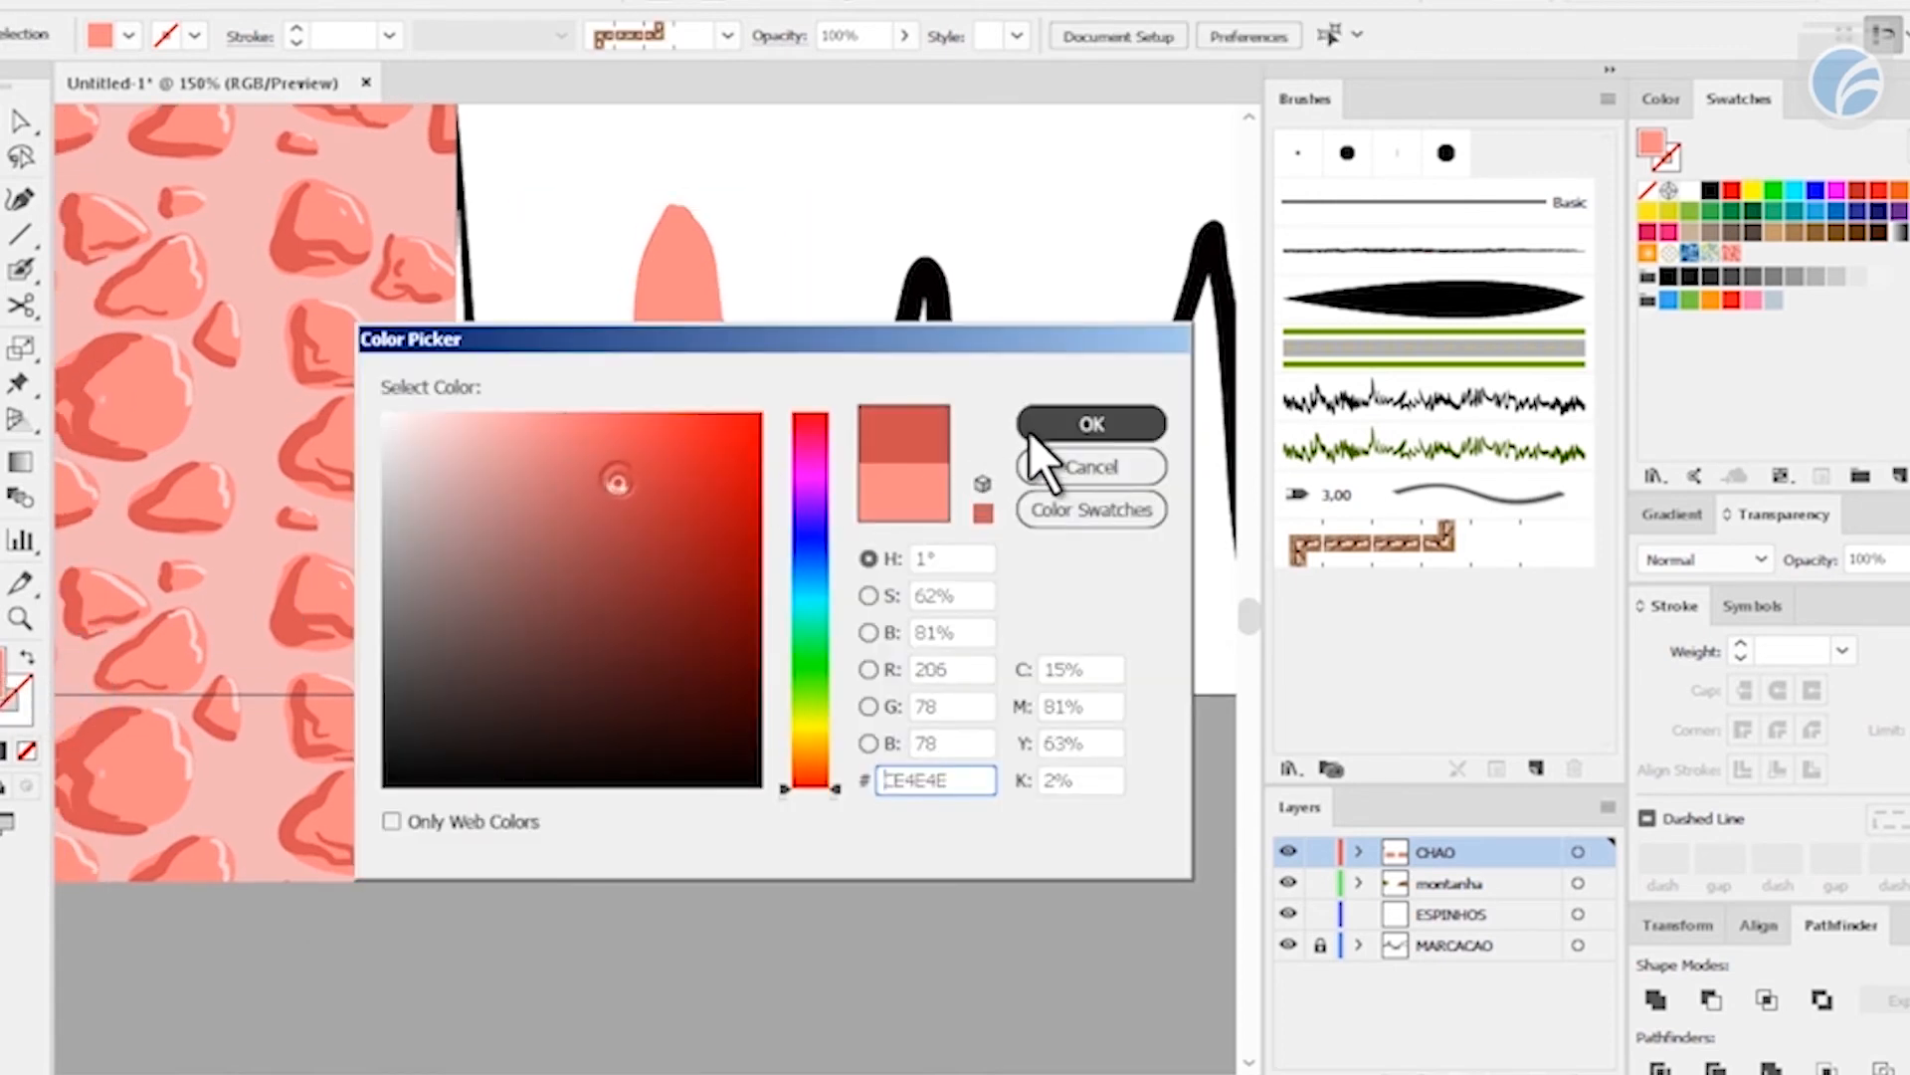
left_click(1031, 434)
- Paint dark red shading streaks from the spike's tip to its base with the Blob Brush, heavier along the left side
key("shift+b")
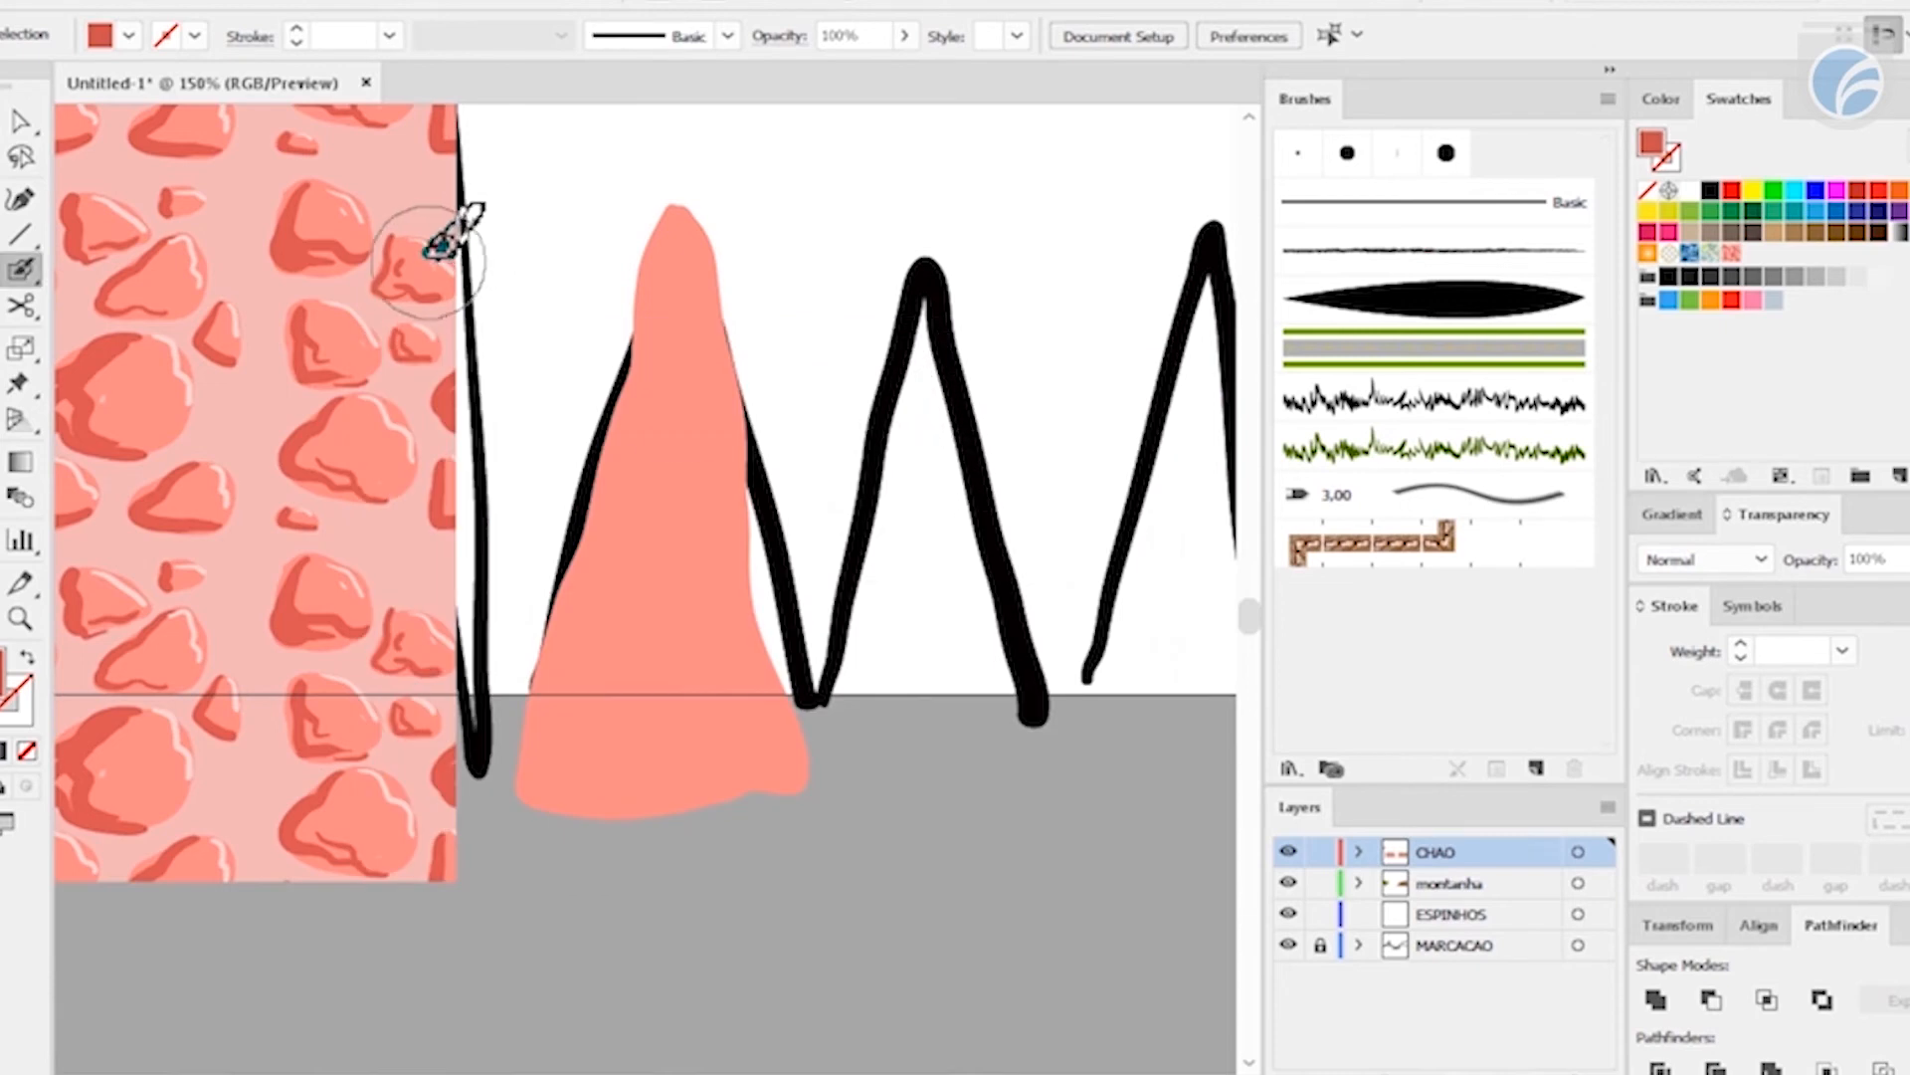
left_click_drag(683, 213, 523, 808)
left_click_drag(662, 319, 602, 838)
left_click_drag(652, 418, 547, 854)
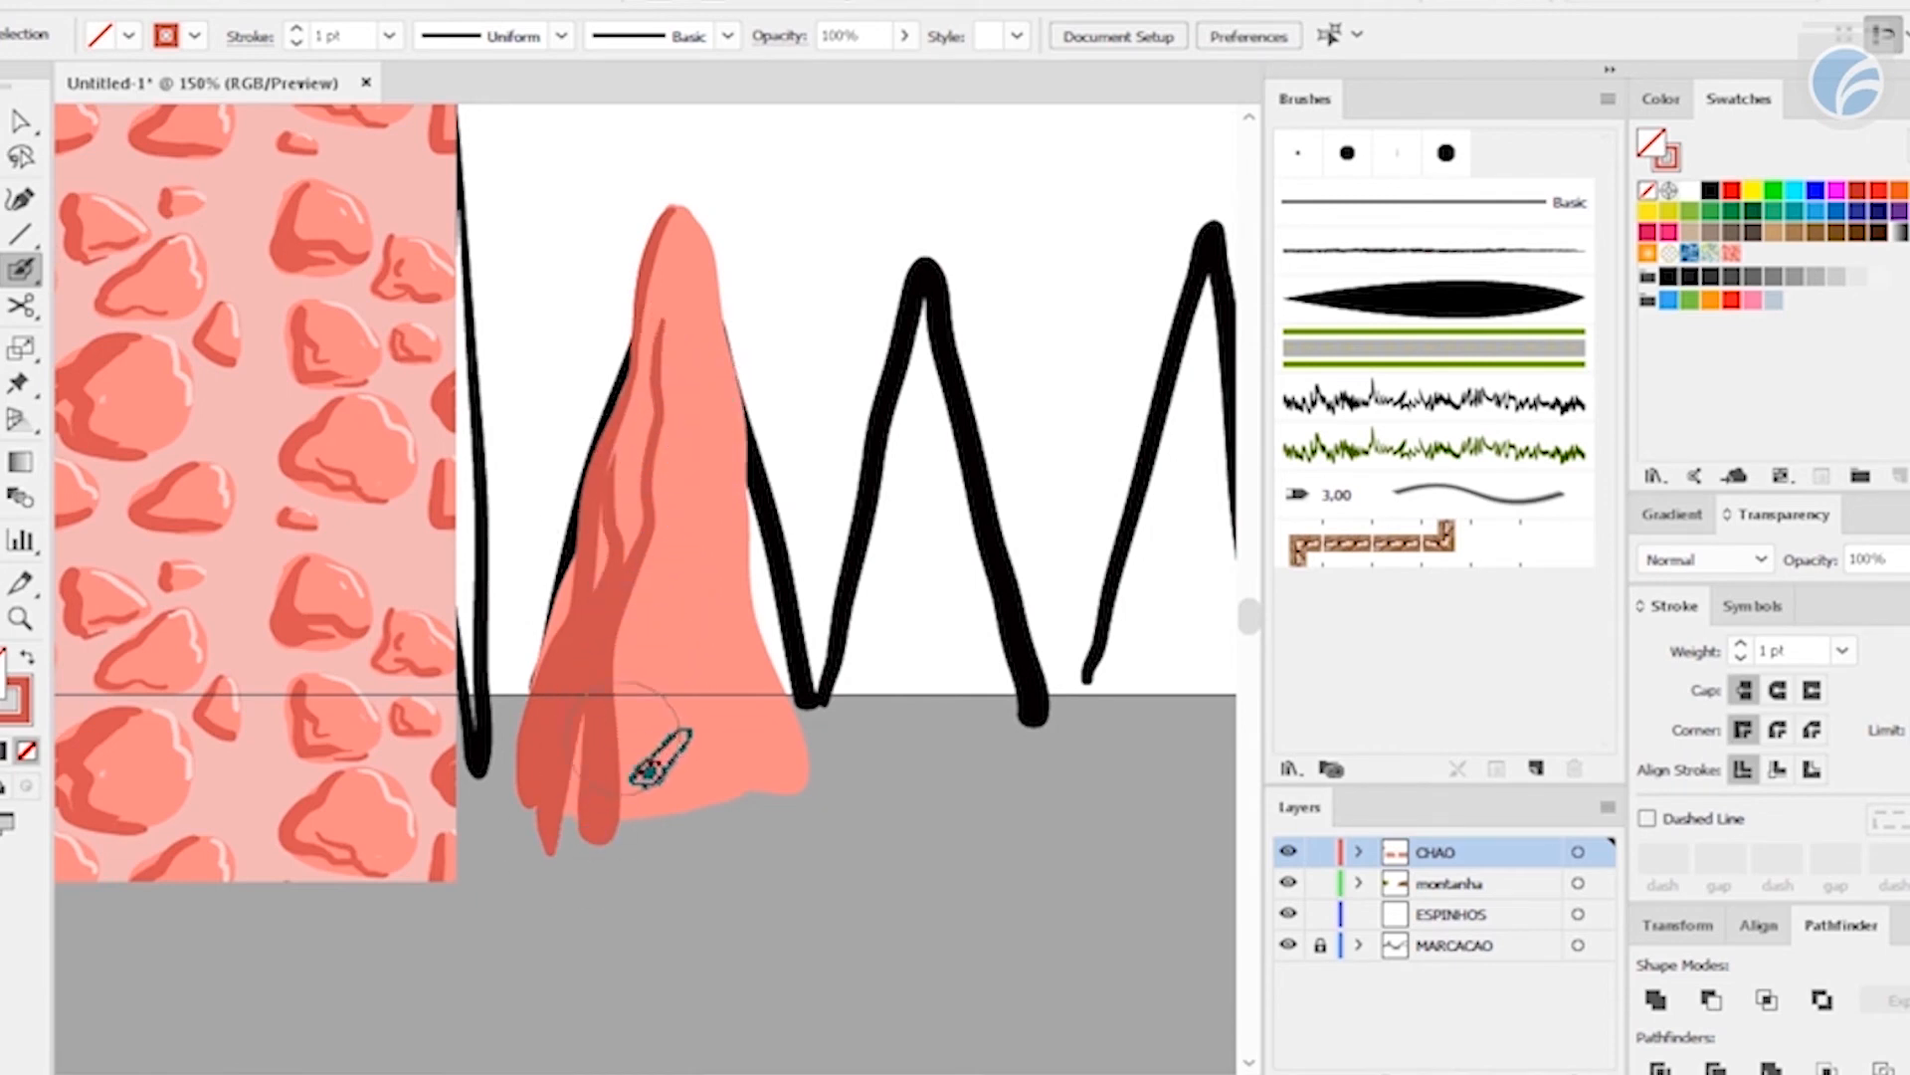
left_click_drag(705, 486, 717, 771)
left_click_drag(720, 344, 793, 759)
key("v")
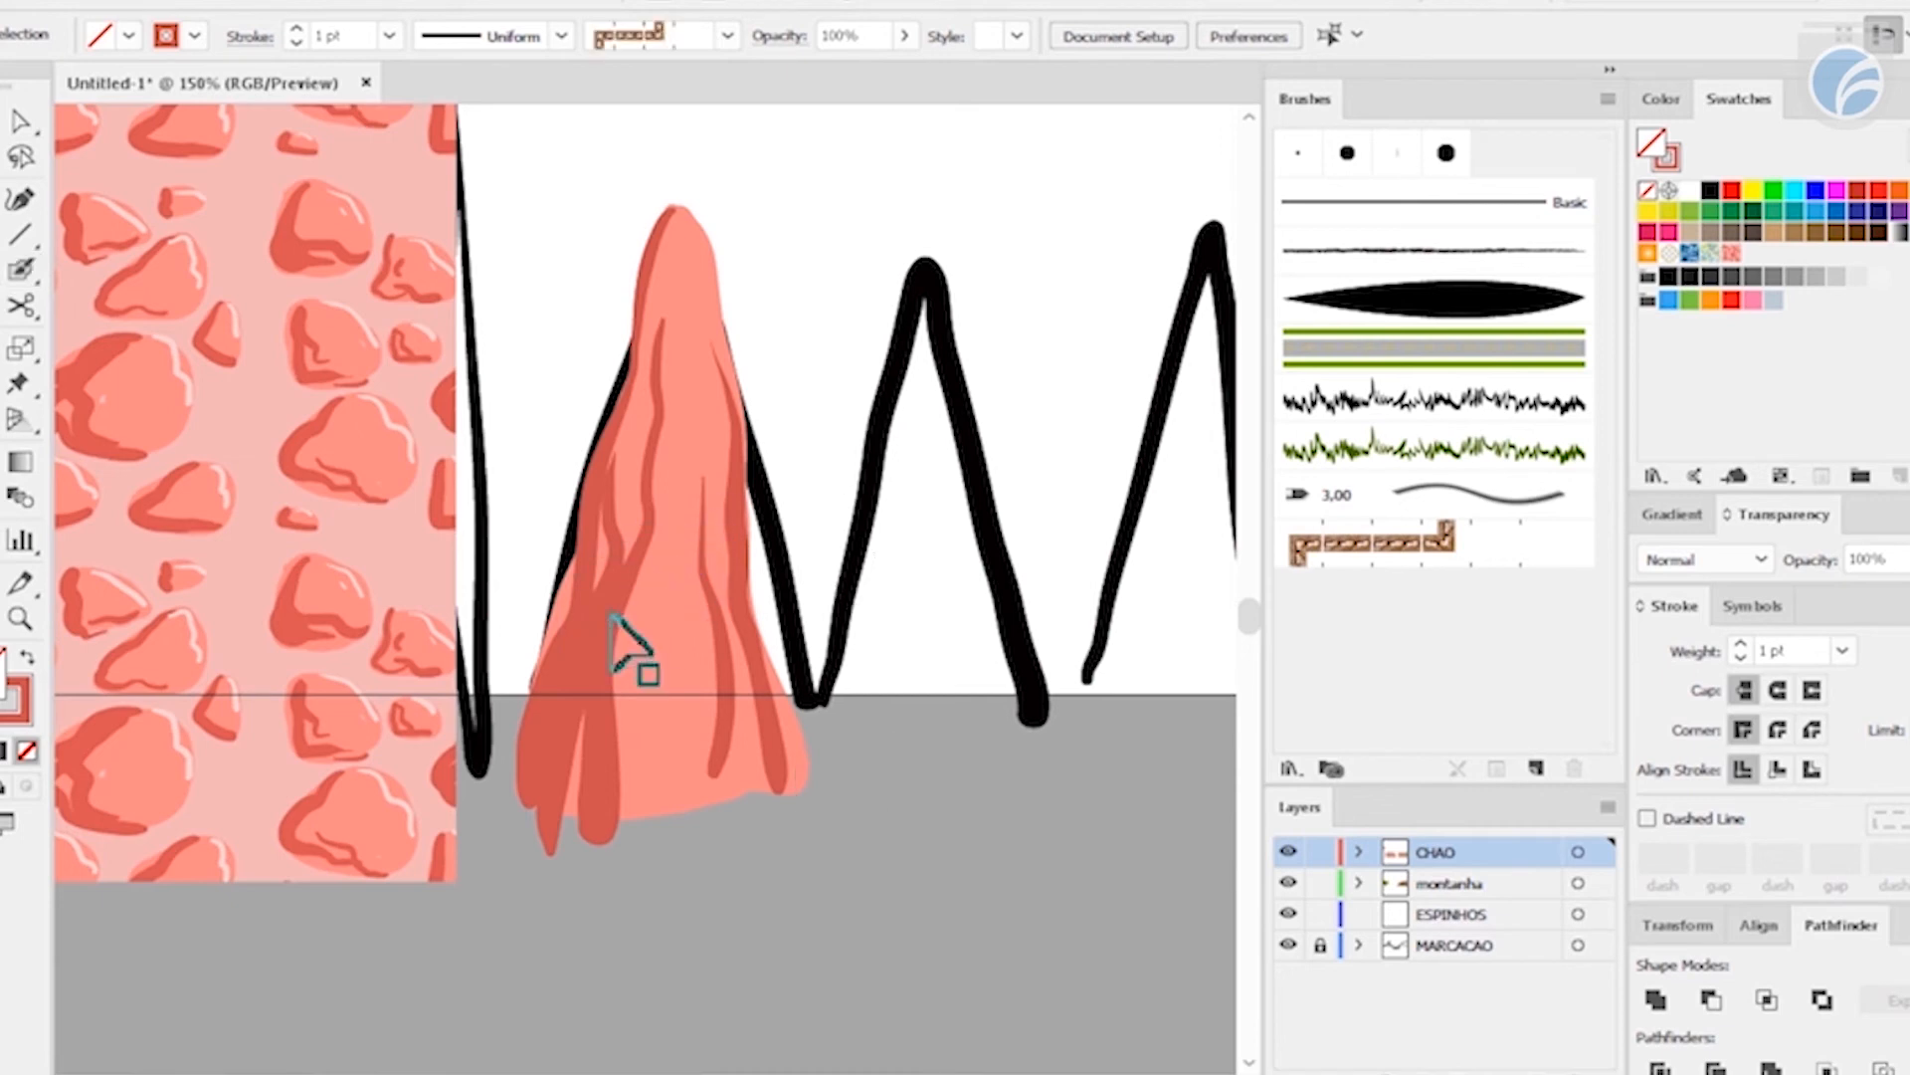
- Duplicate the shaded spike over the middle sketched spike, and repeat the copy at the same spacing for a third spike
key("ctrl+minus")
key("ctrl+minus")
key("ctrl+minus")
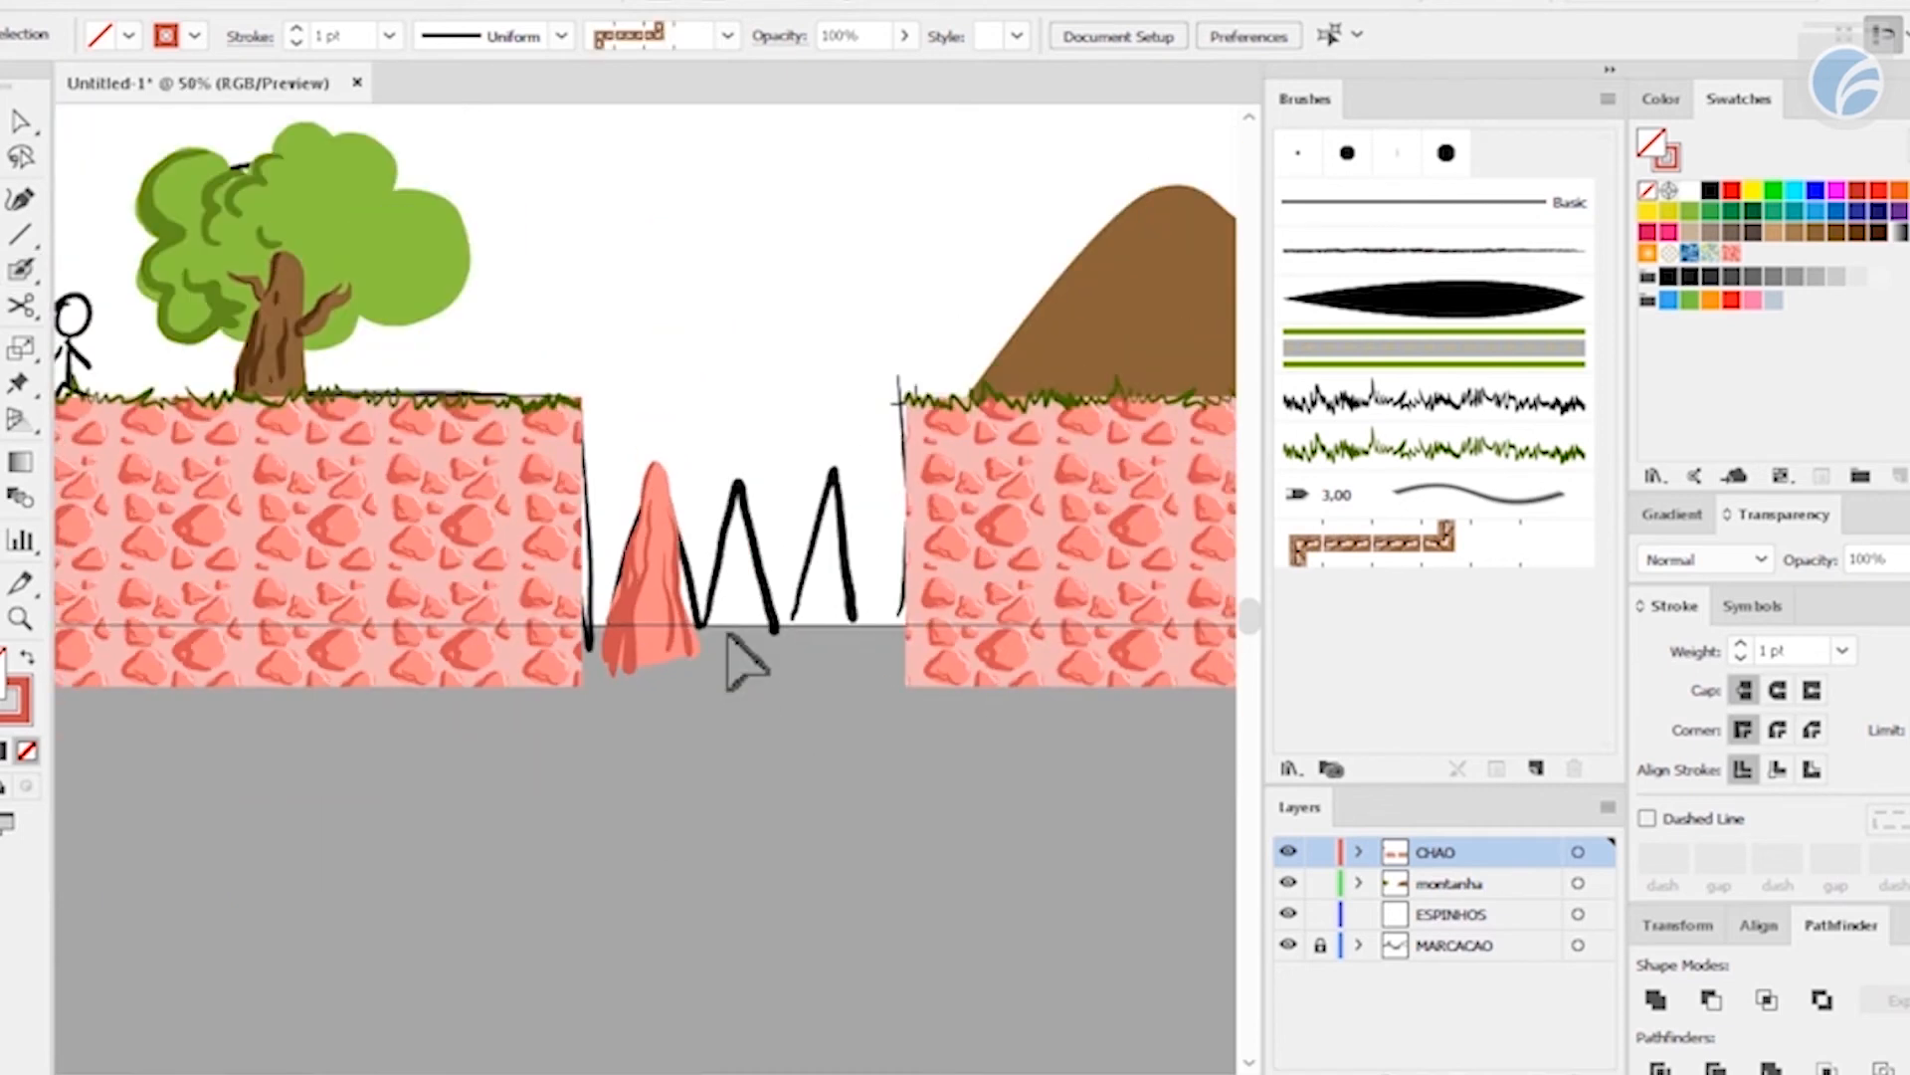
left_click_drag(657, 701, 615, 642)
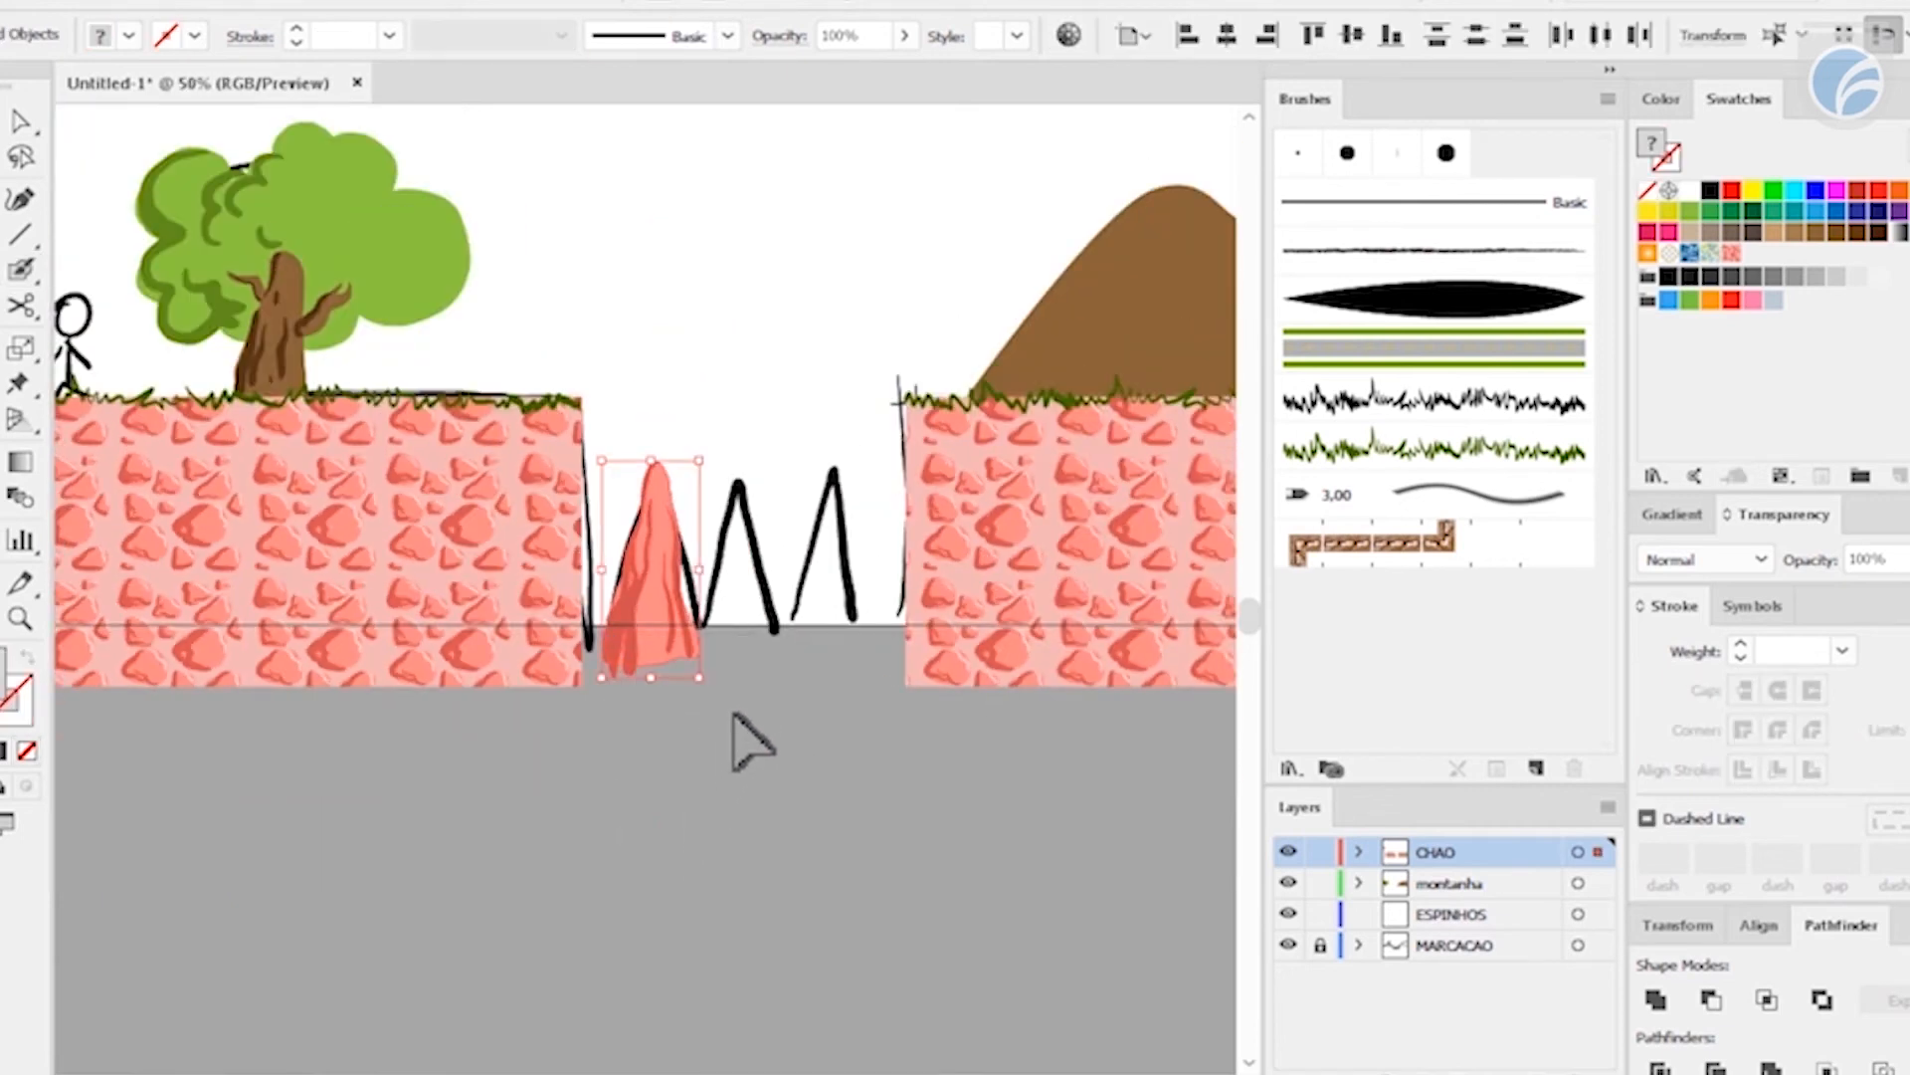
left_click_drag(639, 613, 724, 627)
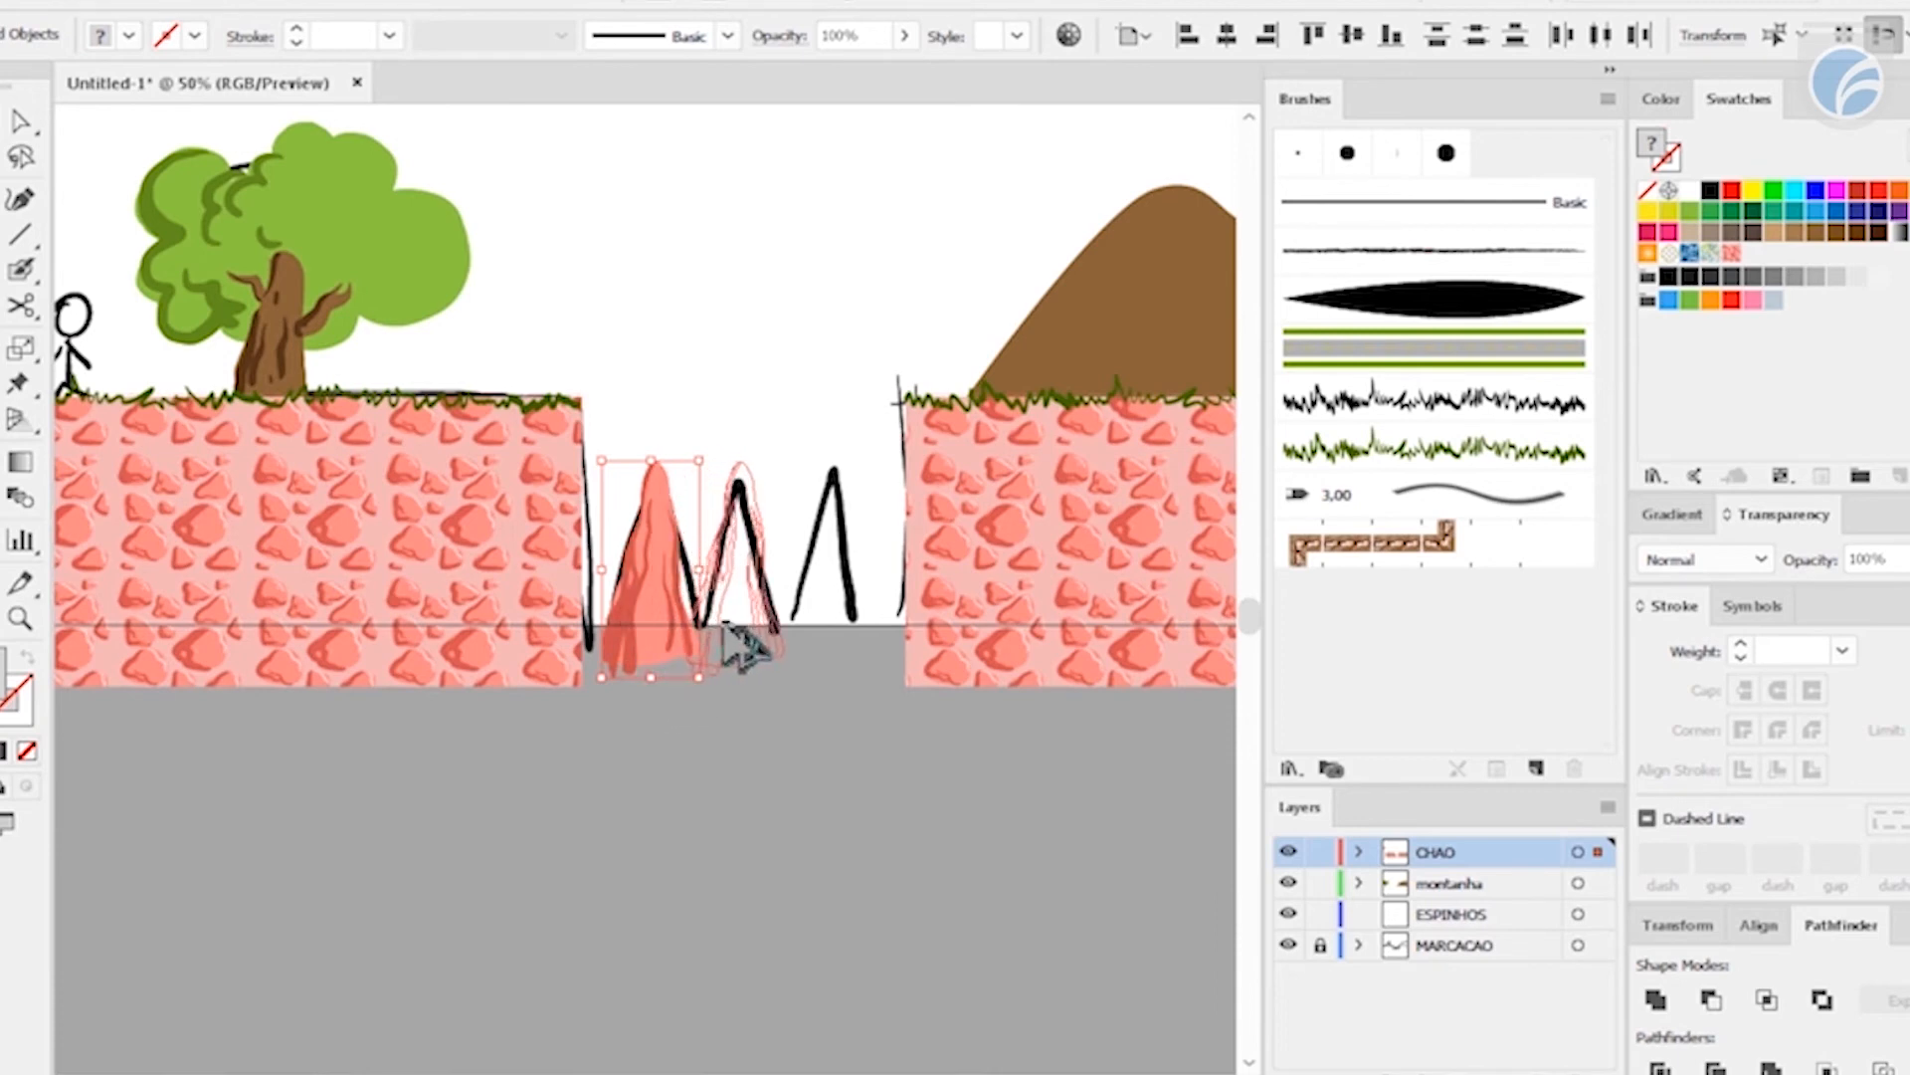
left_click_drag(724, 625, 733, 616)
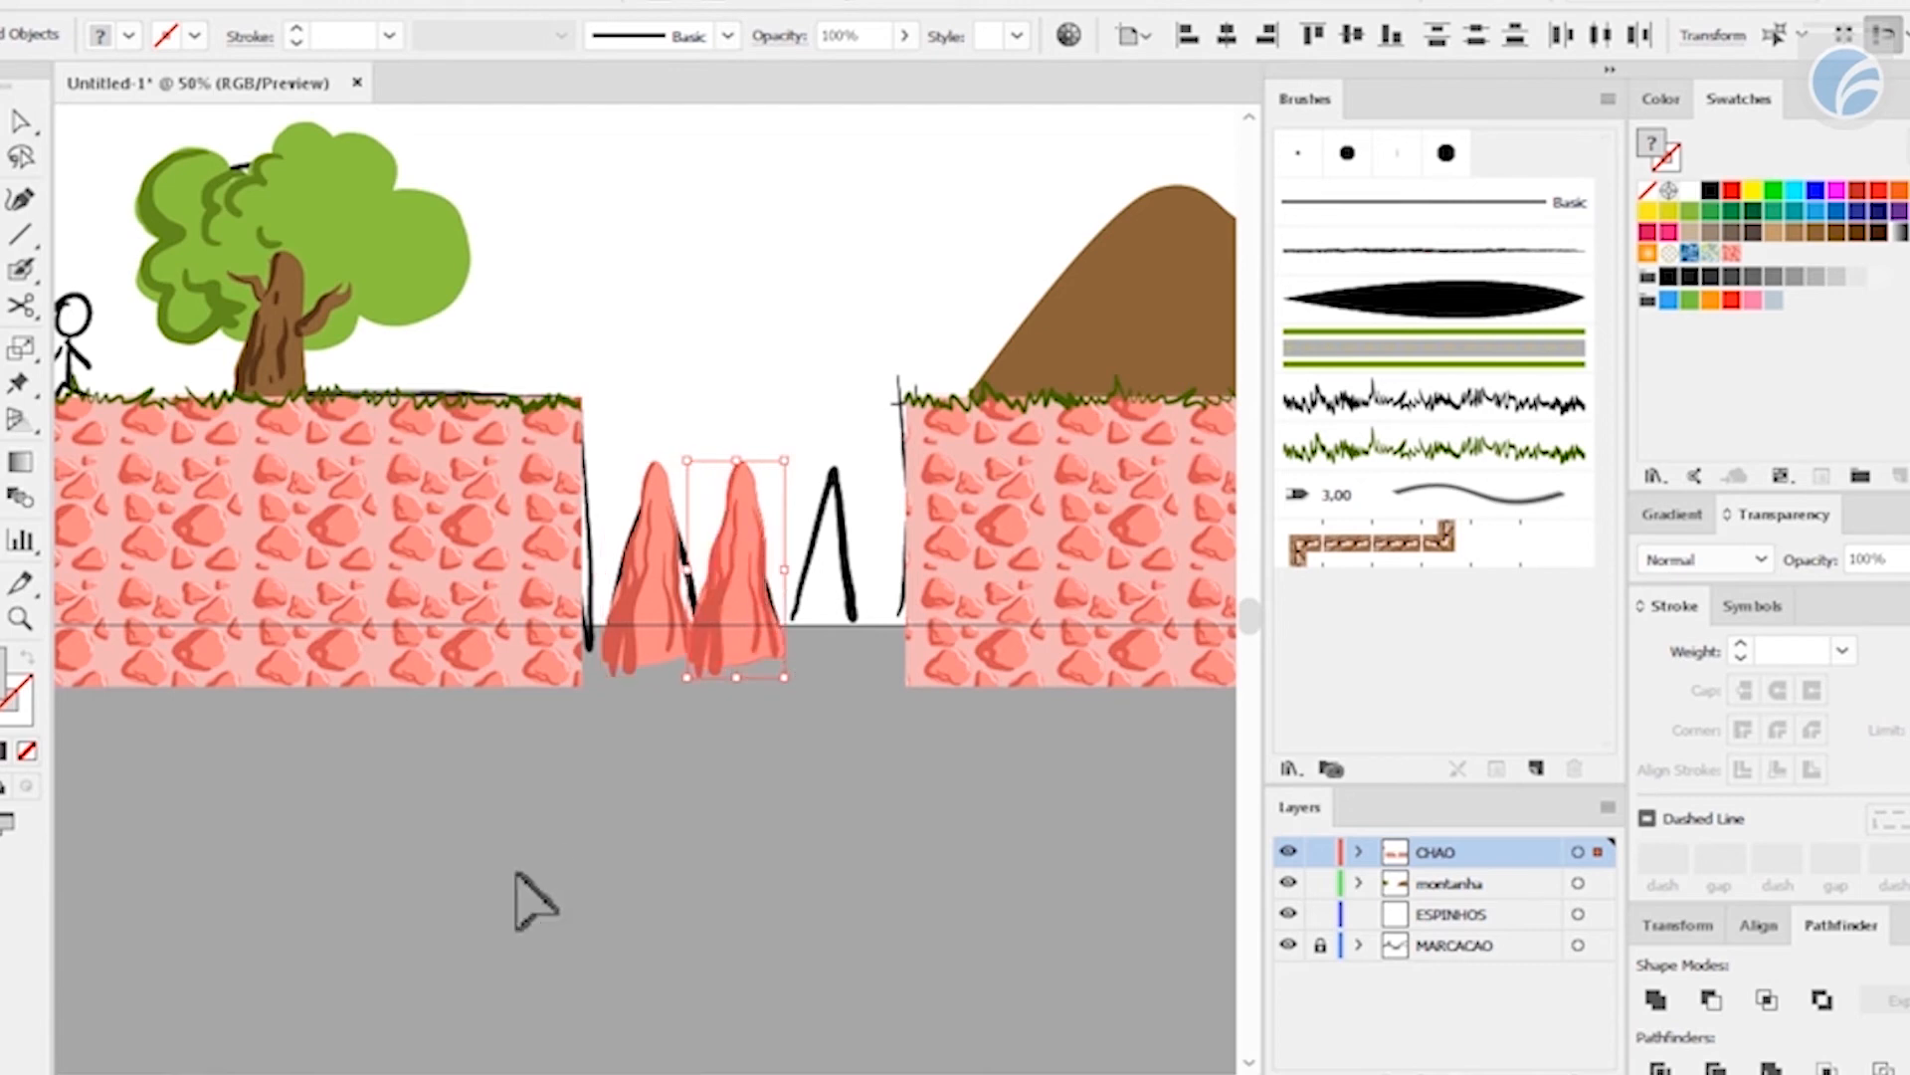
key("ctrl+d")
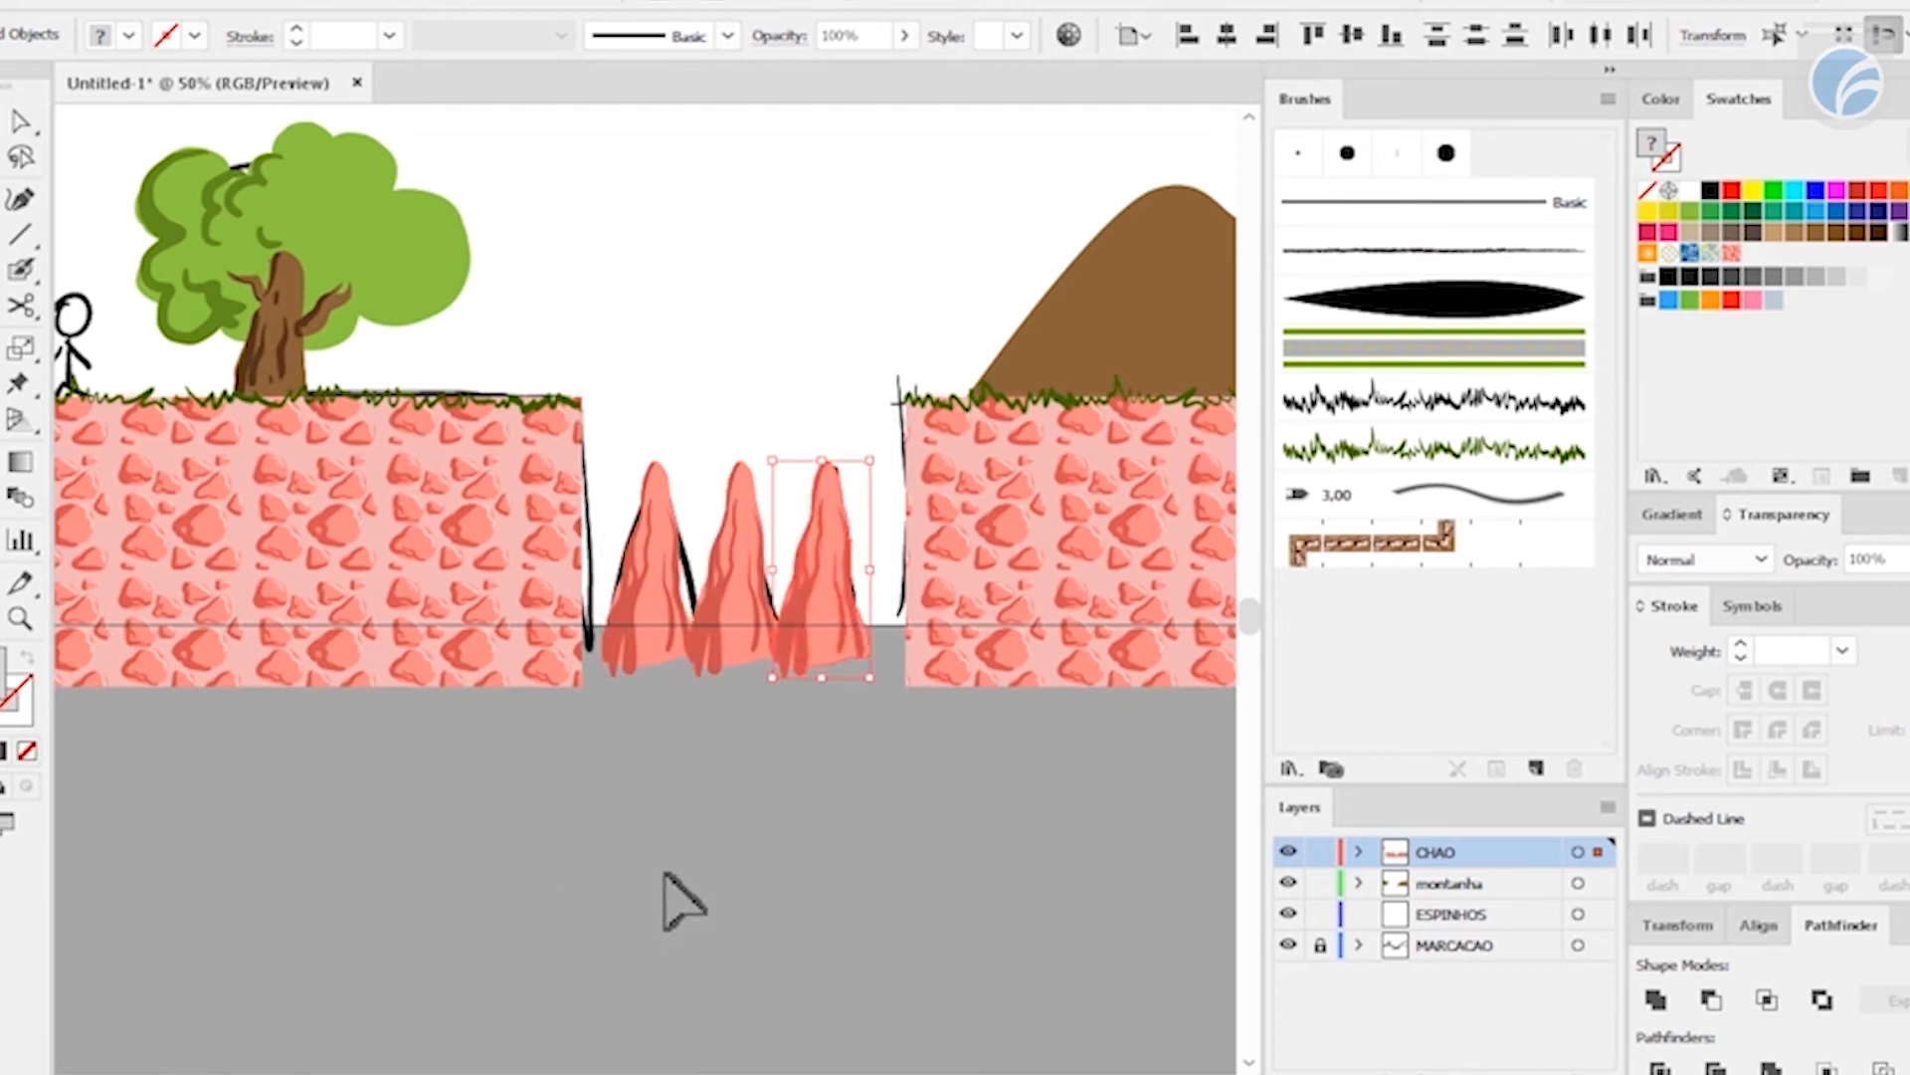
left_click(867, 925)
- Delete the MARCACAO layer together with its sketch artwork
key("ctrl+minus")
key("ctrl+minus")
key("ctrl+minus")
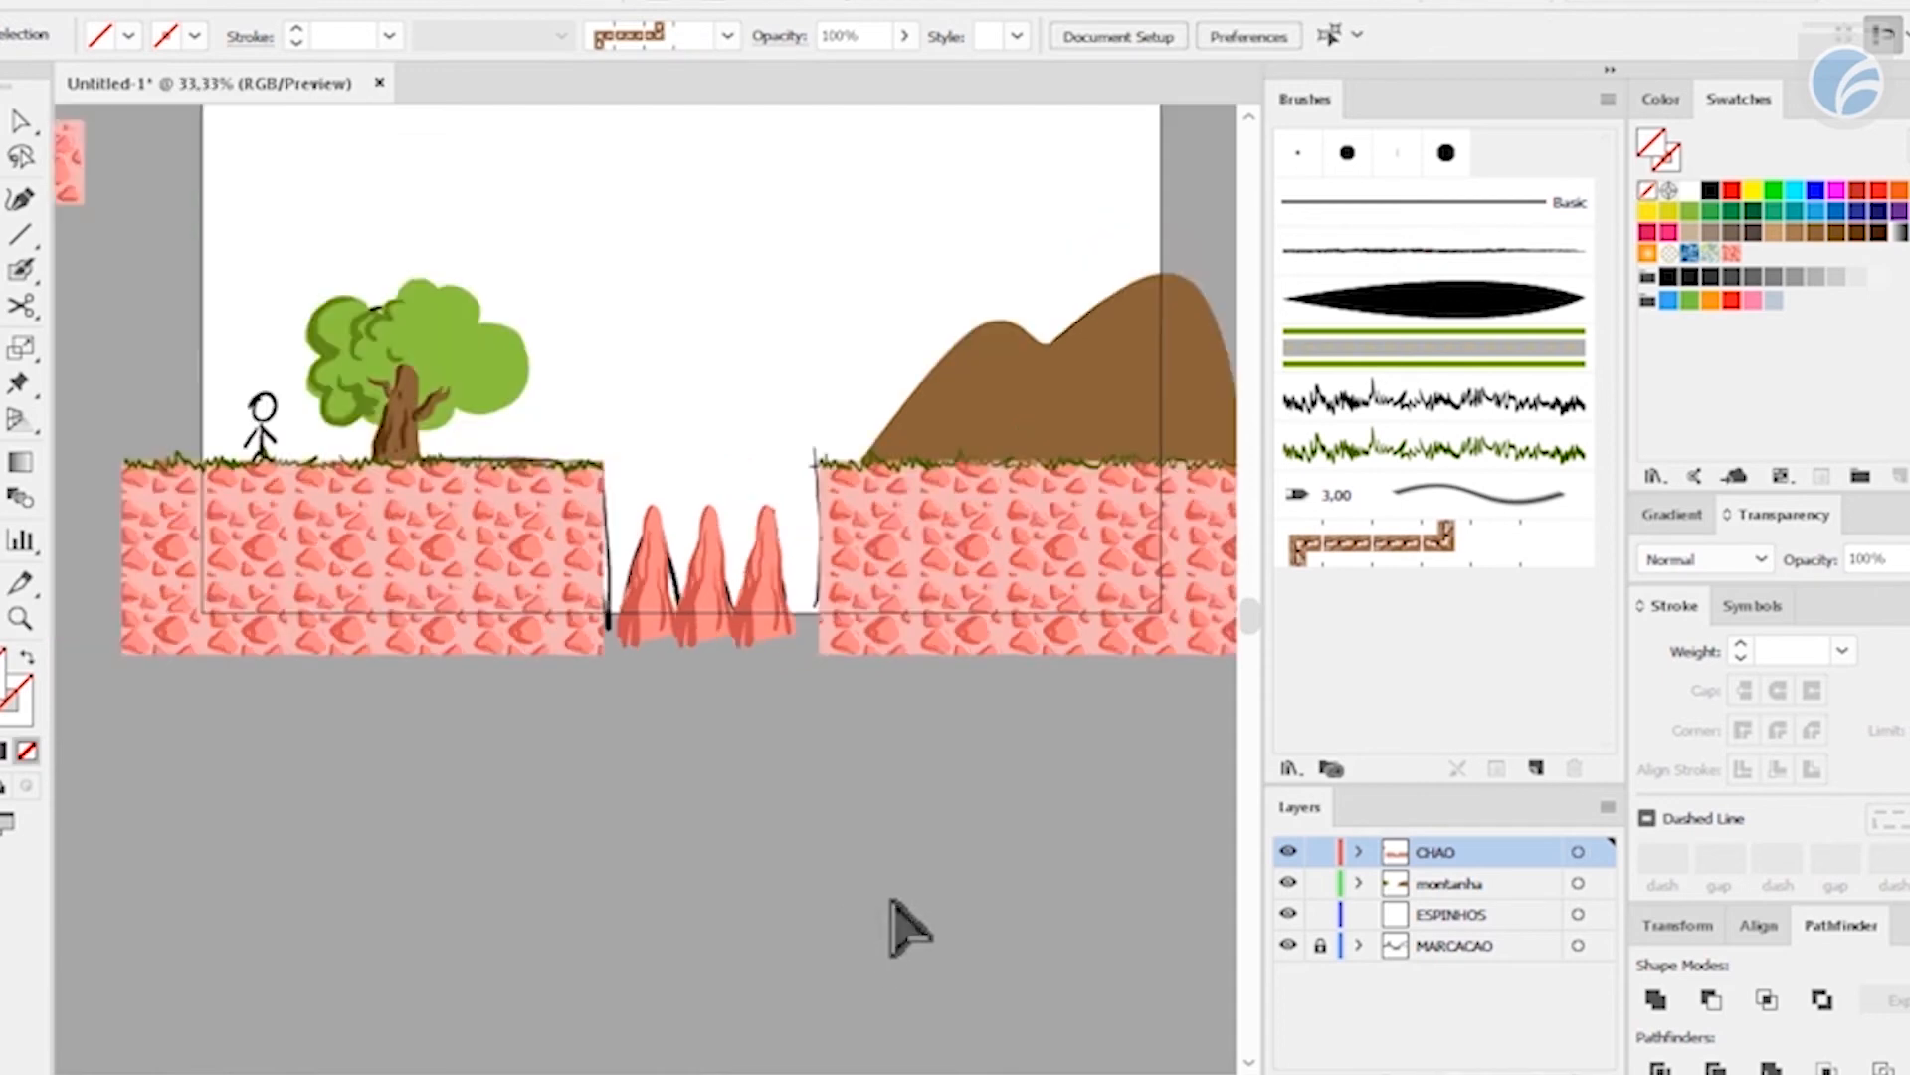
left_click_drag(721, 471, 691, 546)
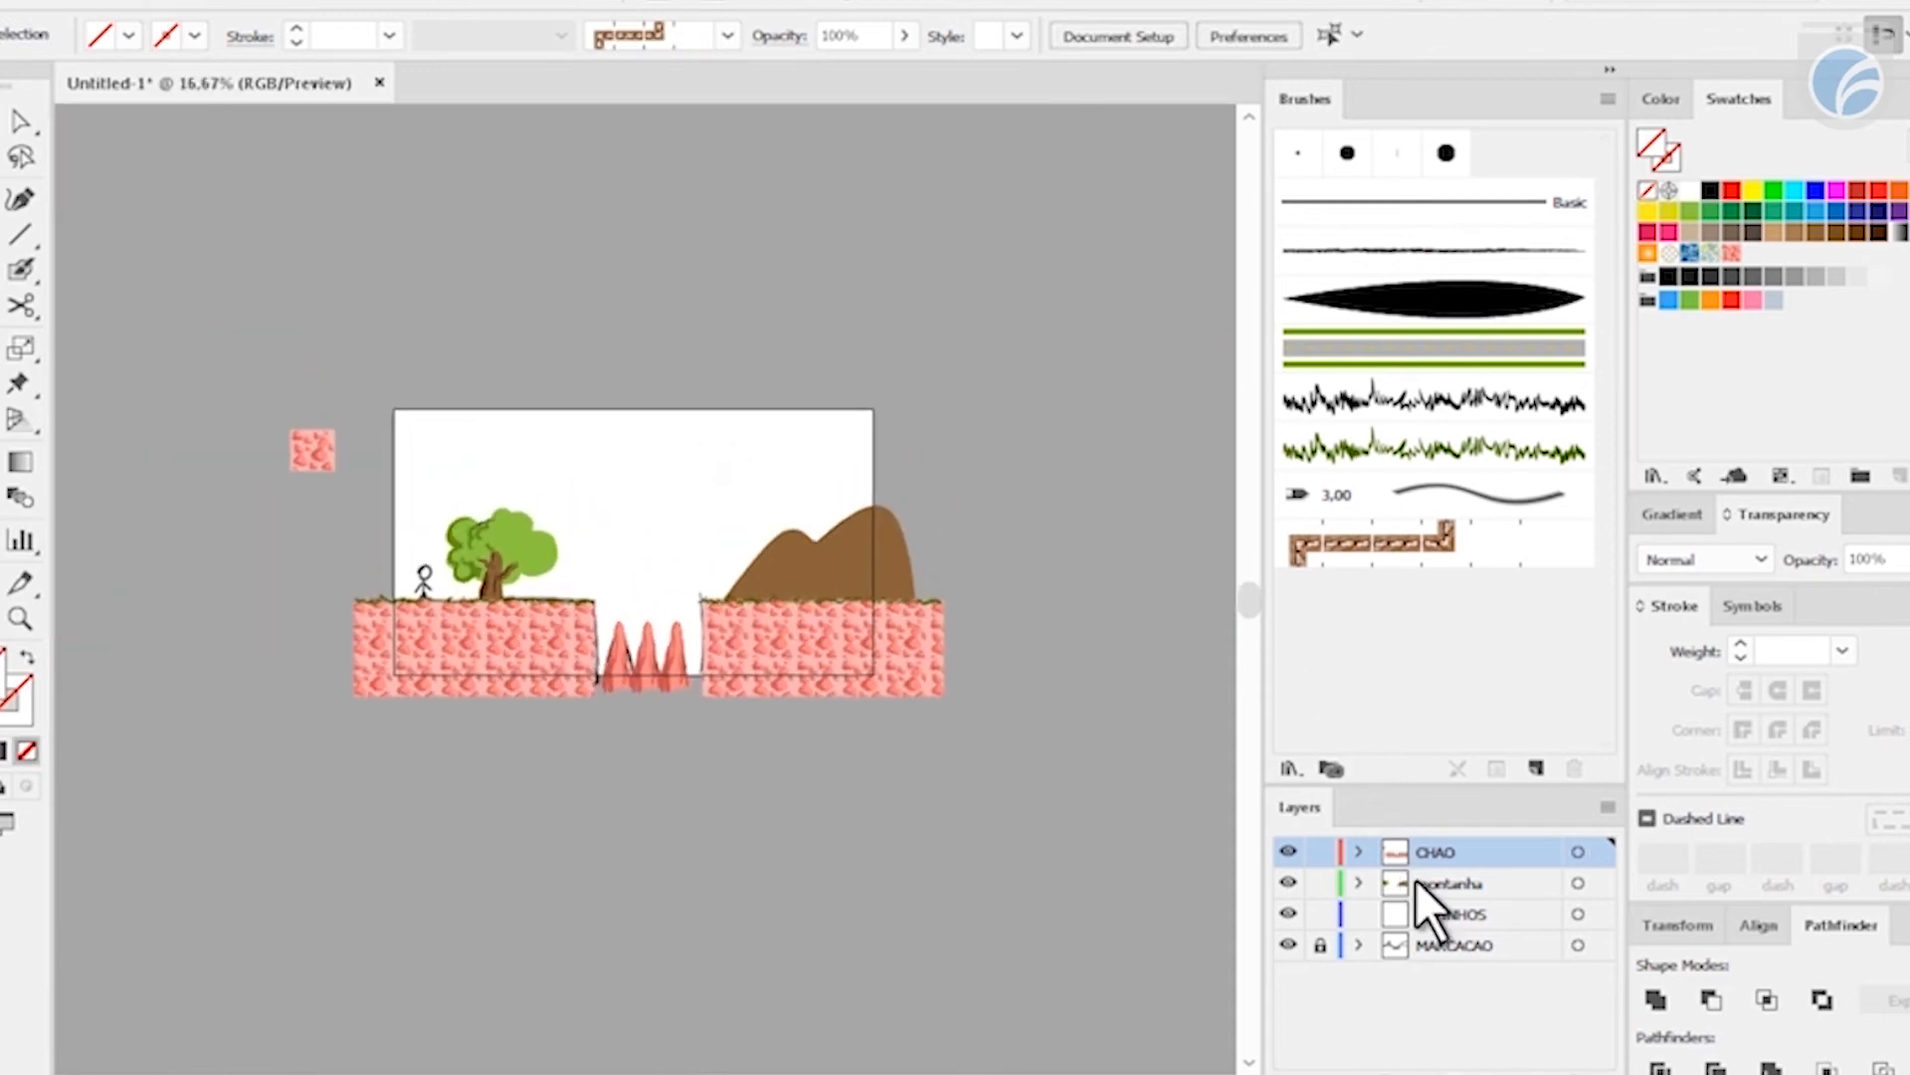
scroll(1094, 895, "down", 5)
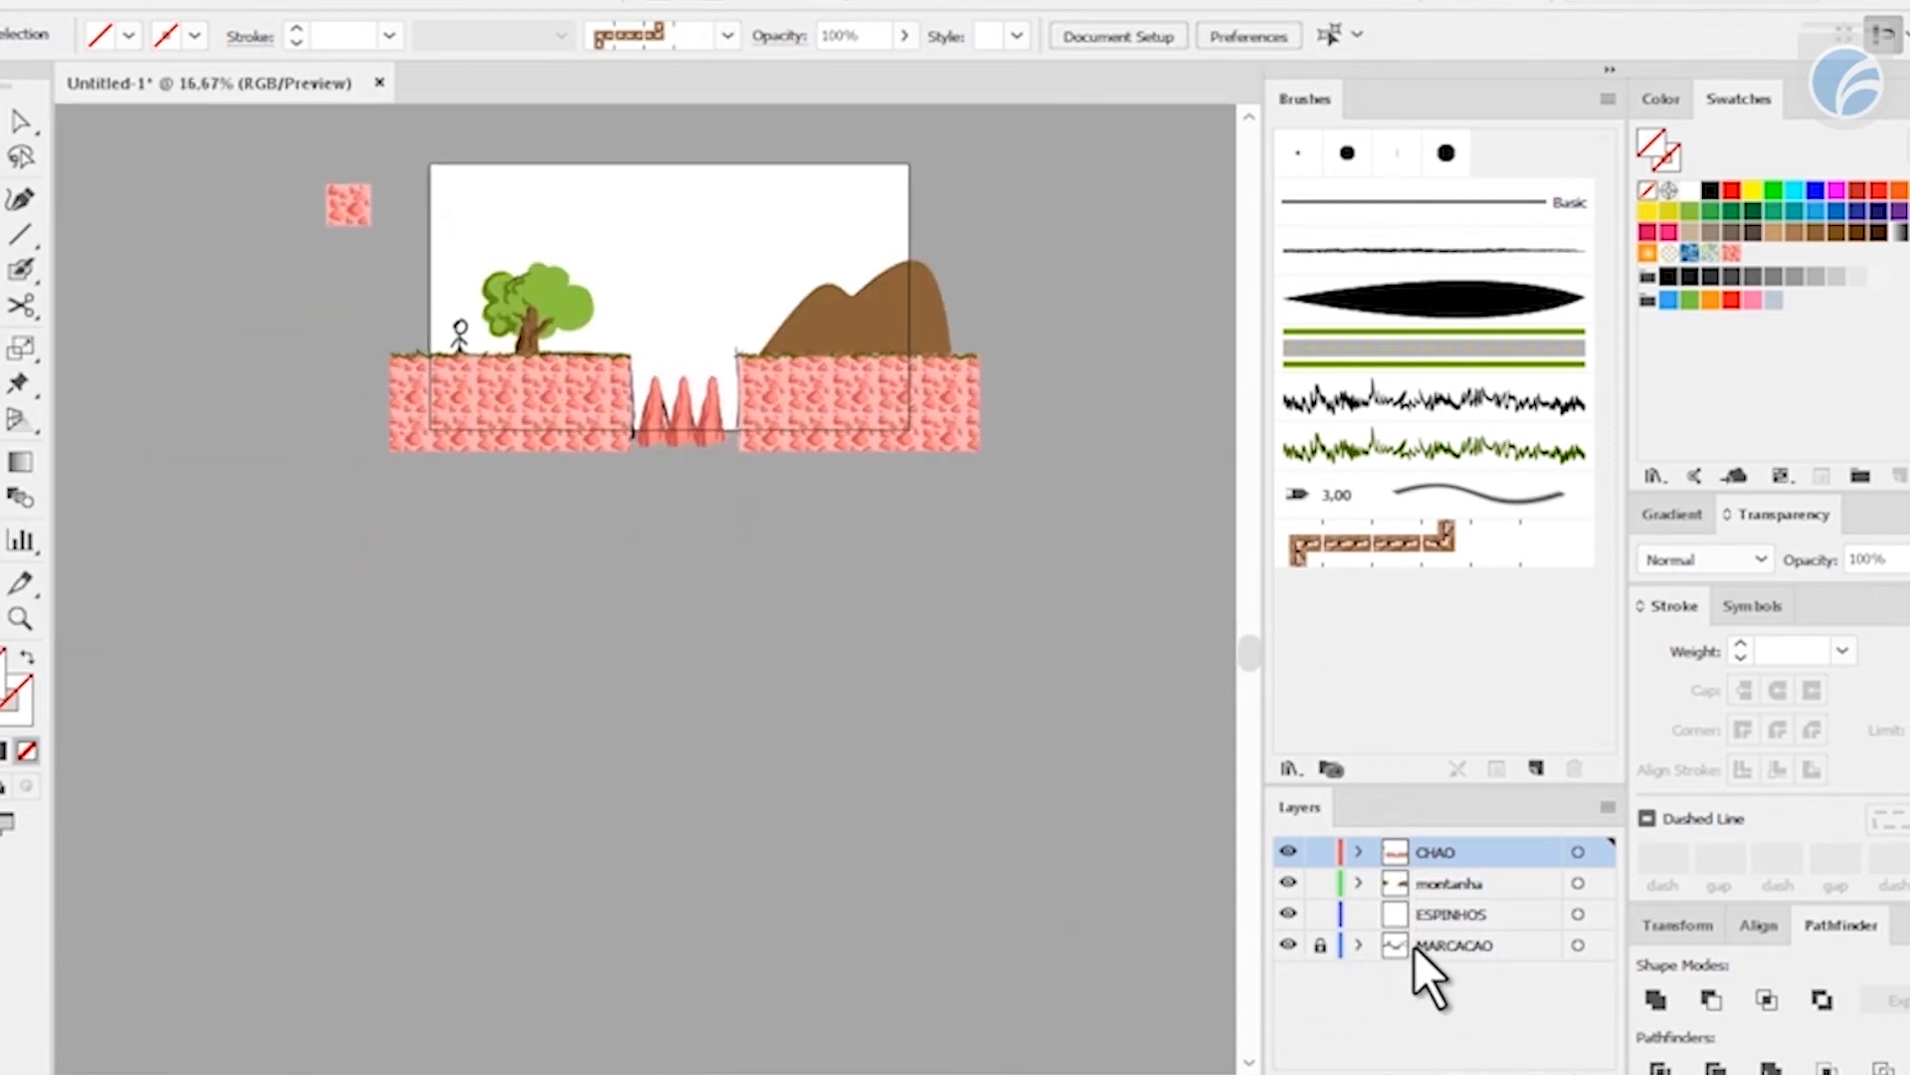
left_click(1413, 945)
left_click(1572, 1065)
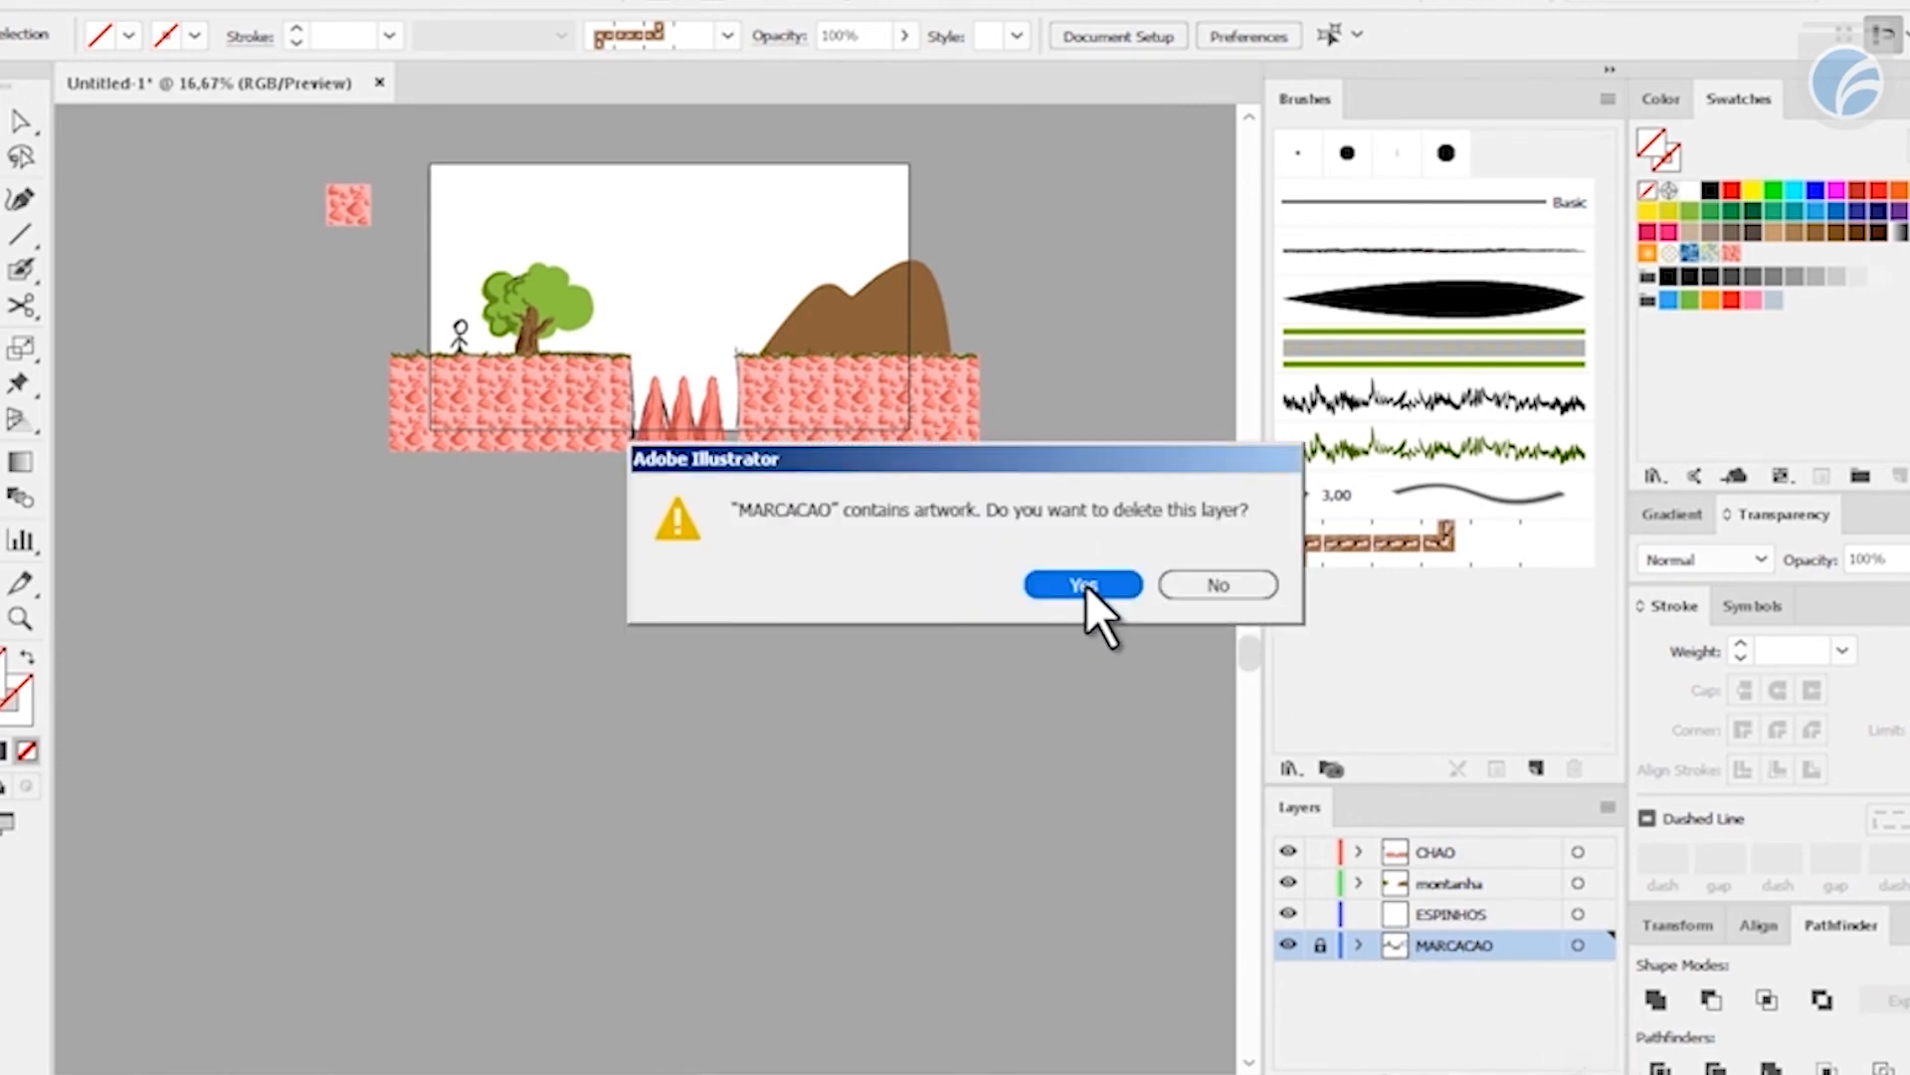
left_click_drag(1078, 463, 985, 536)
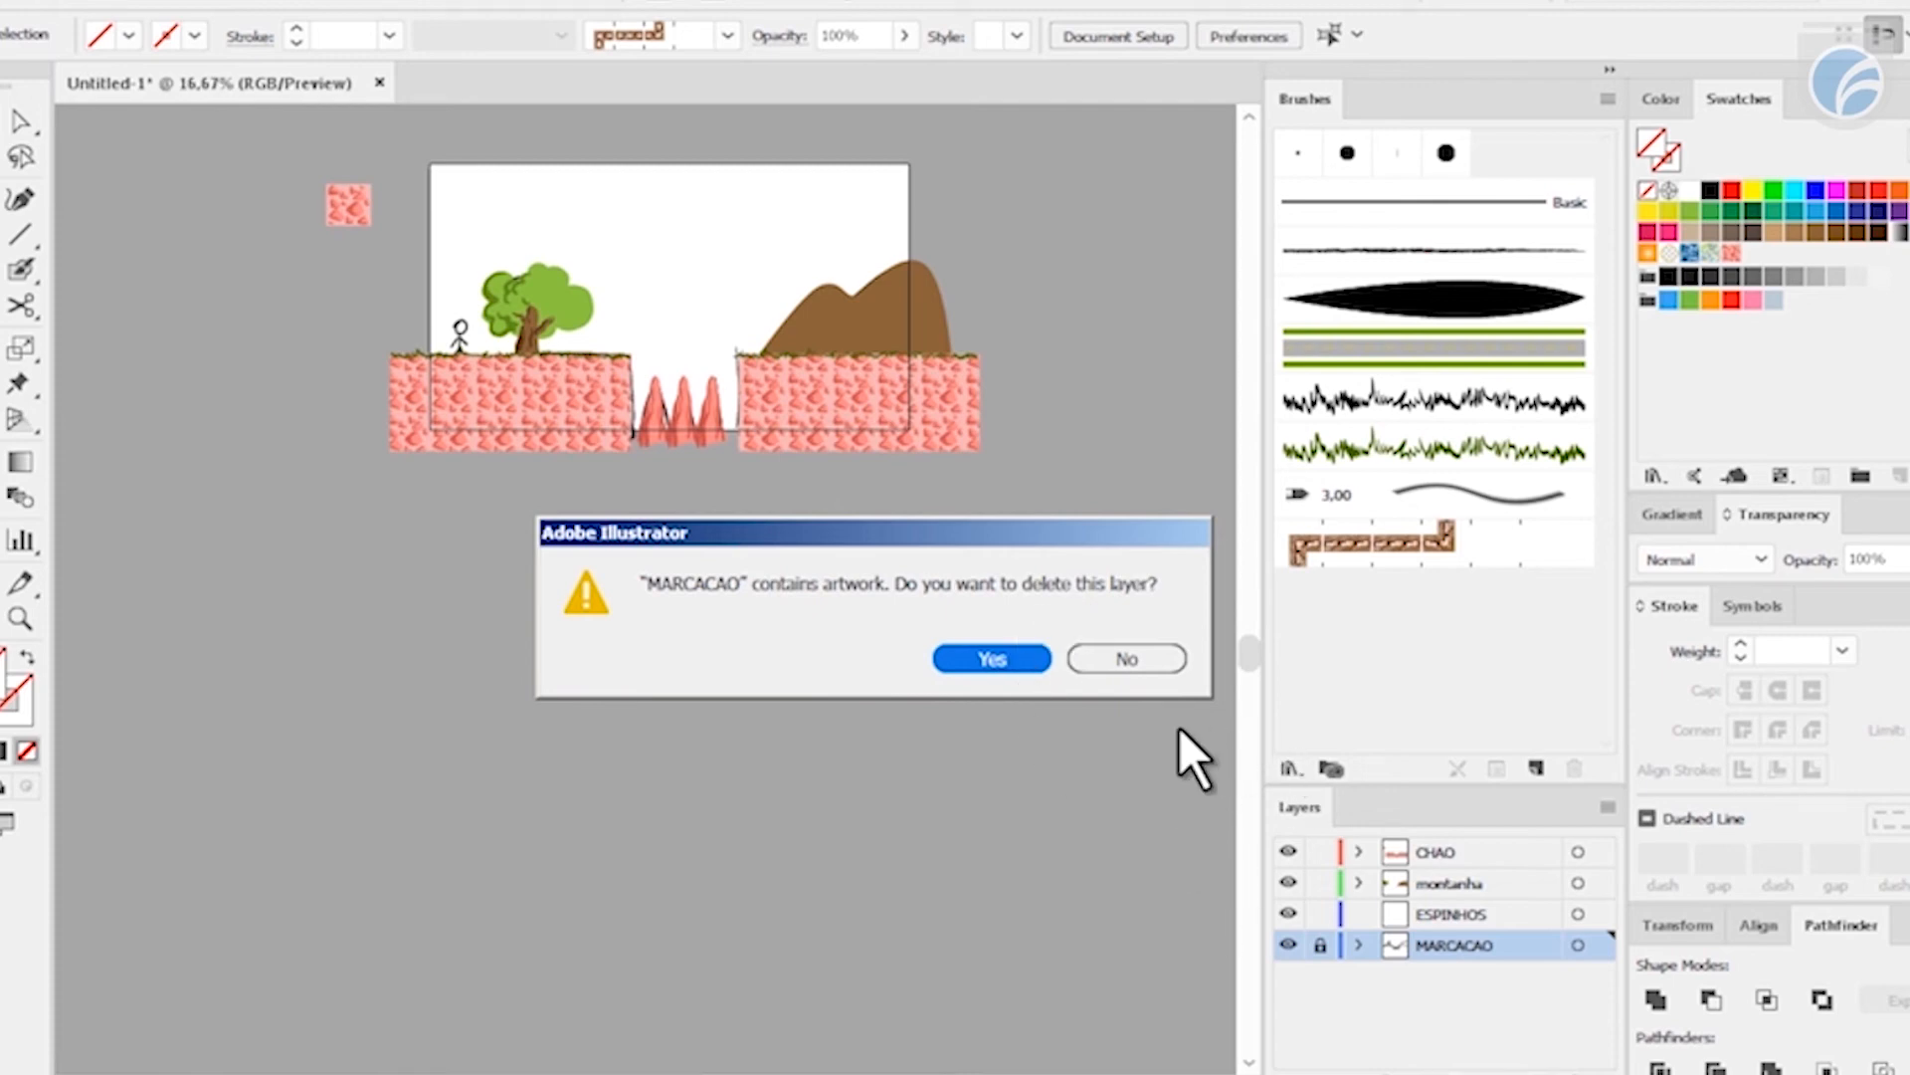
left_click(1015, 655)
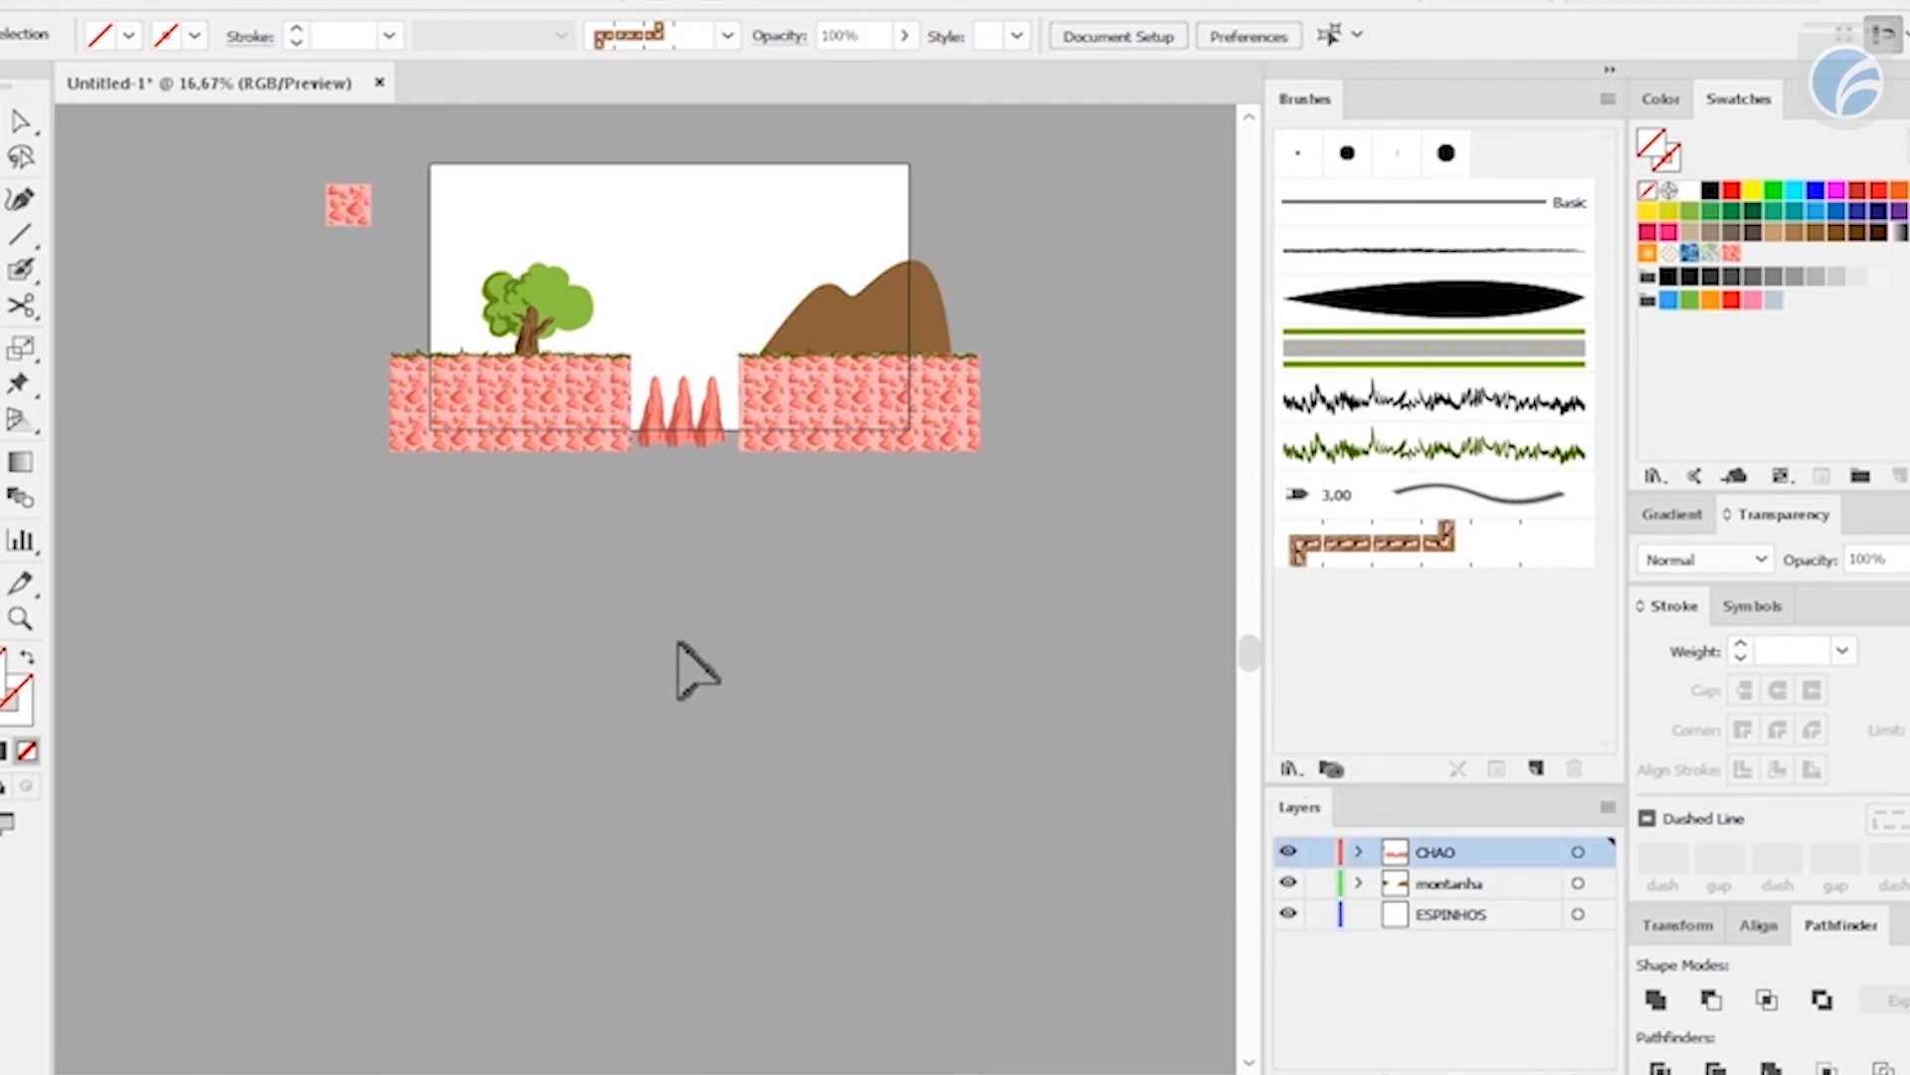
- Examine the spikes and the surrounding ground blocks up close without the sketch lines
left_click_drag(665, 624, 711, 661)
key("ctrl+equal")
key("ctrl+equal")
key("ctrl+equal")
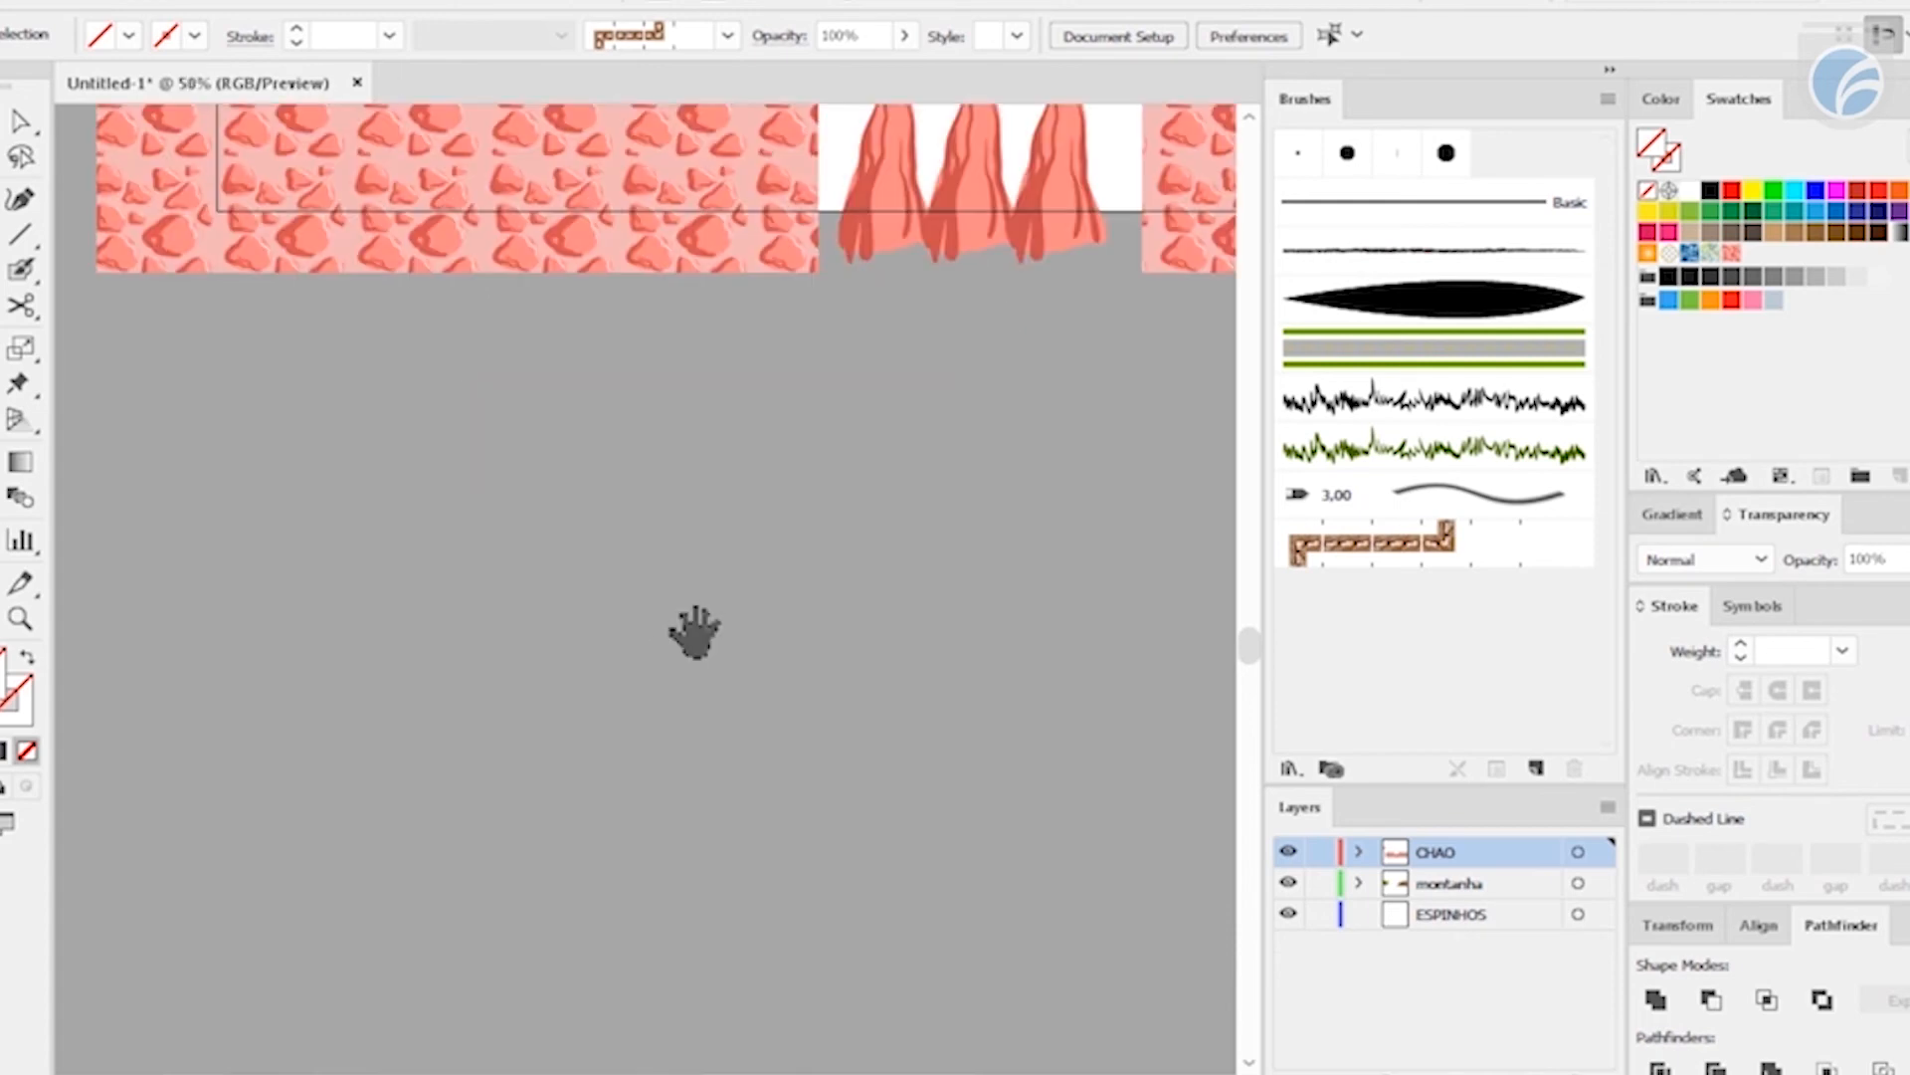
left_click_drag(1012, 542, 947, 798)
left_click_drag(1039, 433, 944, 666)
left_click_drag(1061, 680, 925, 683)
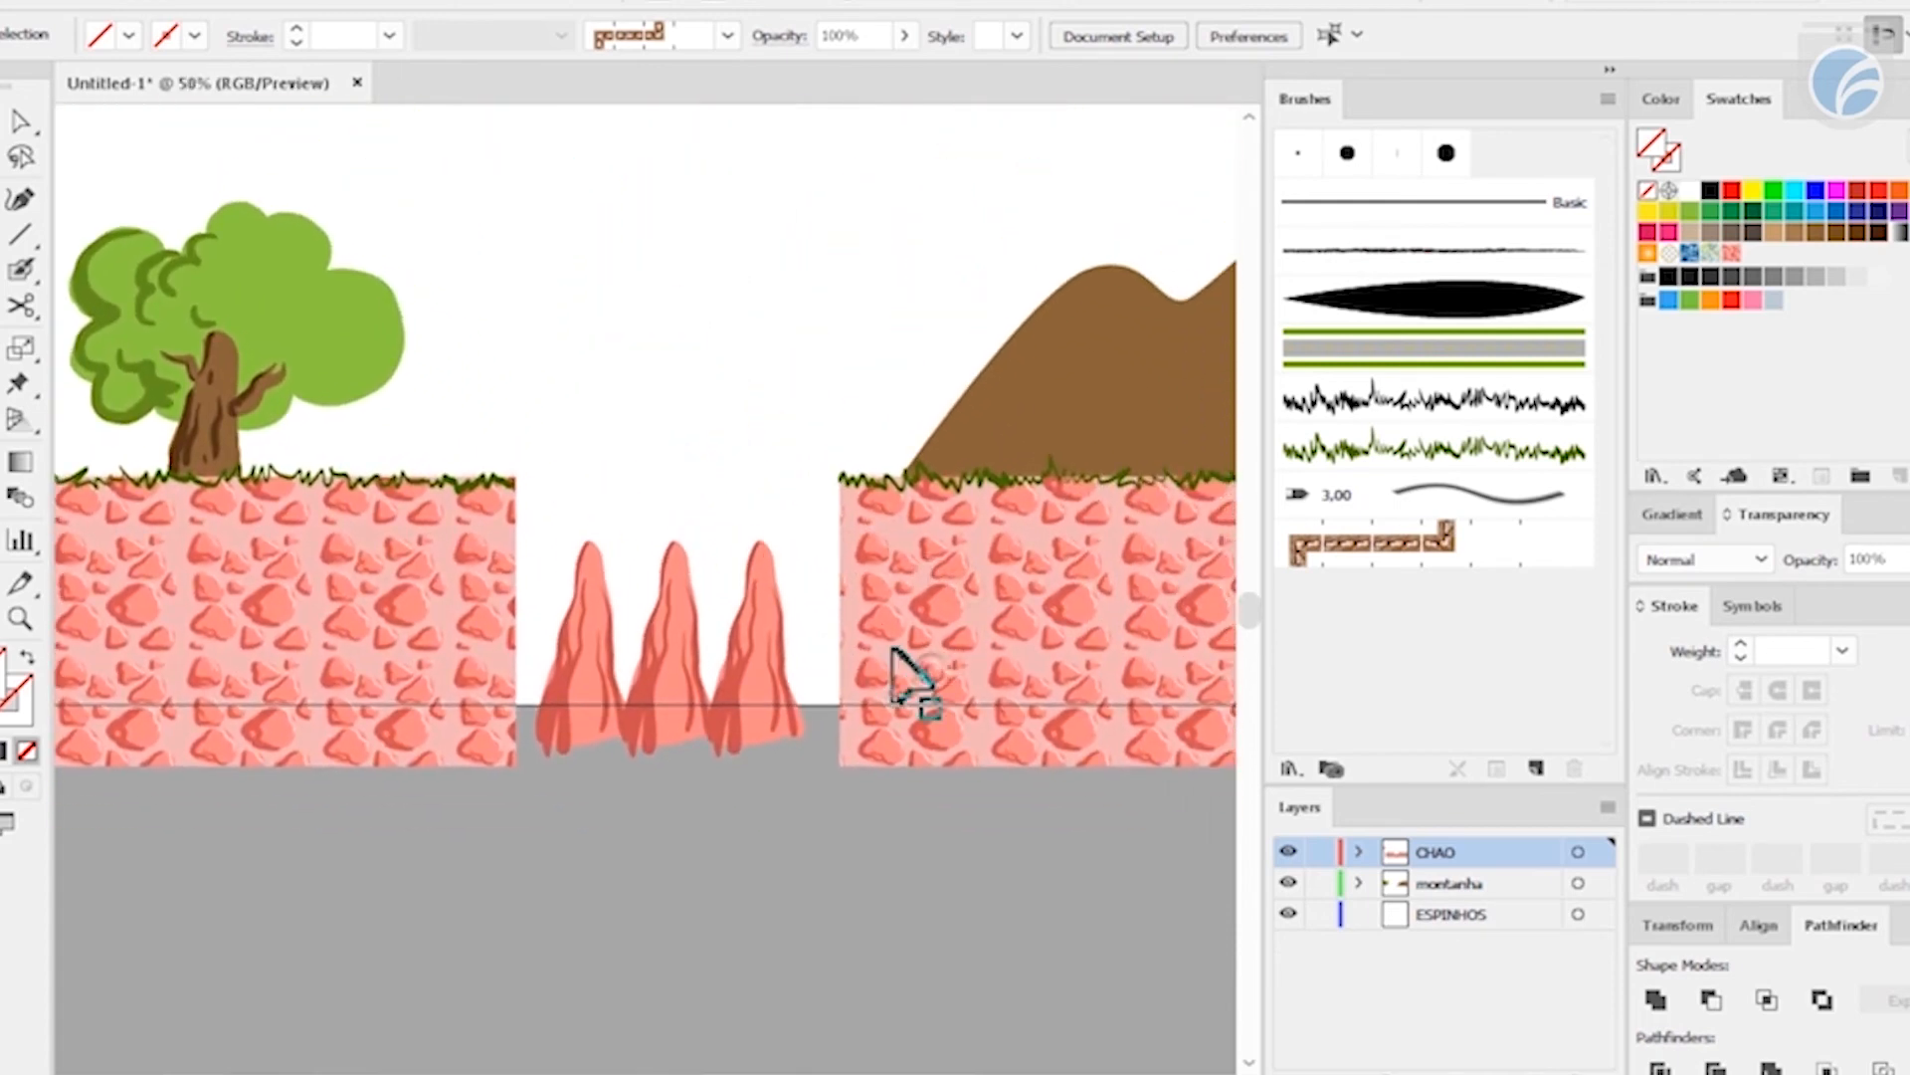
key("ctrl+minus")
key("ctrl+minus")
- Create a layer named CEU directly below the ESPINHOS layer
left_click(1482, 916)
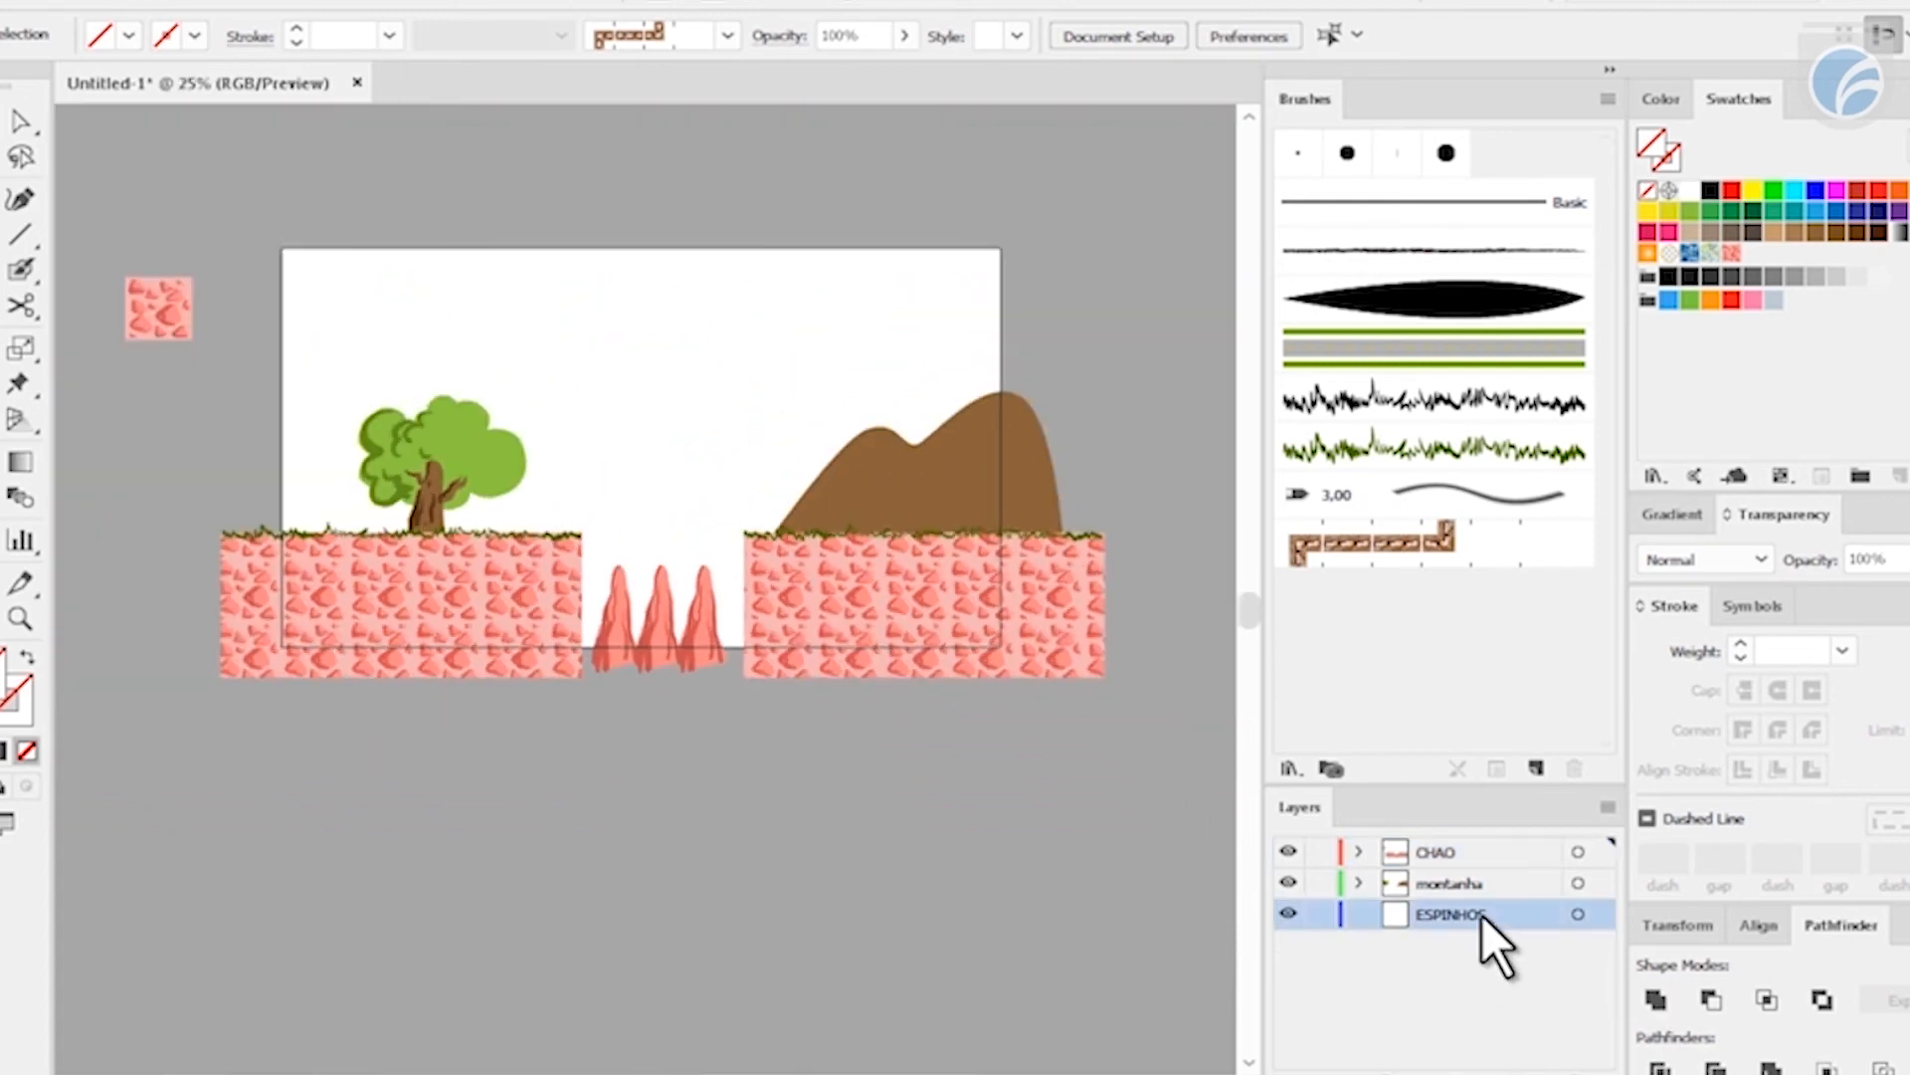
left_click(1572, 1063)
left_click_drag(1498, 975, 1450, 945)
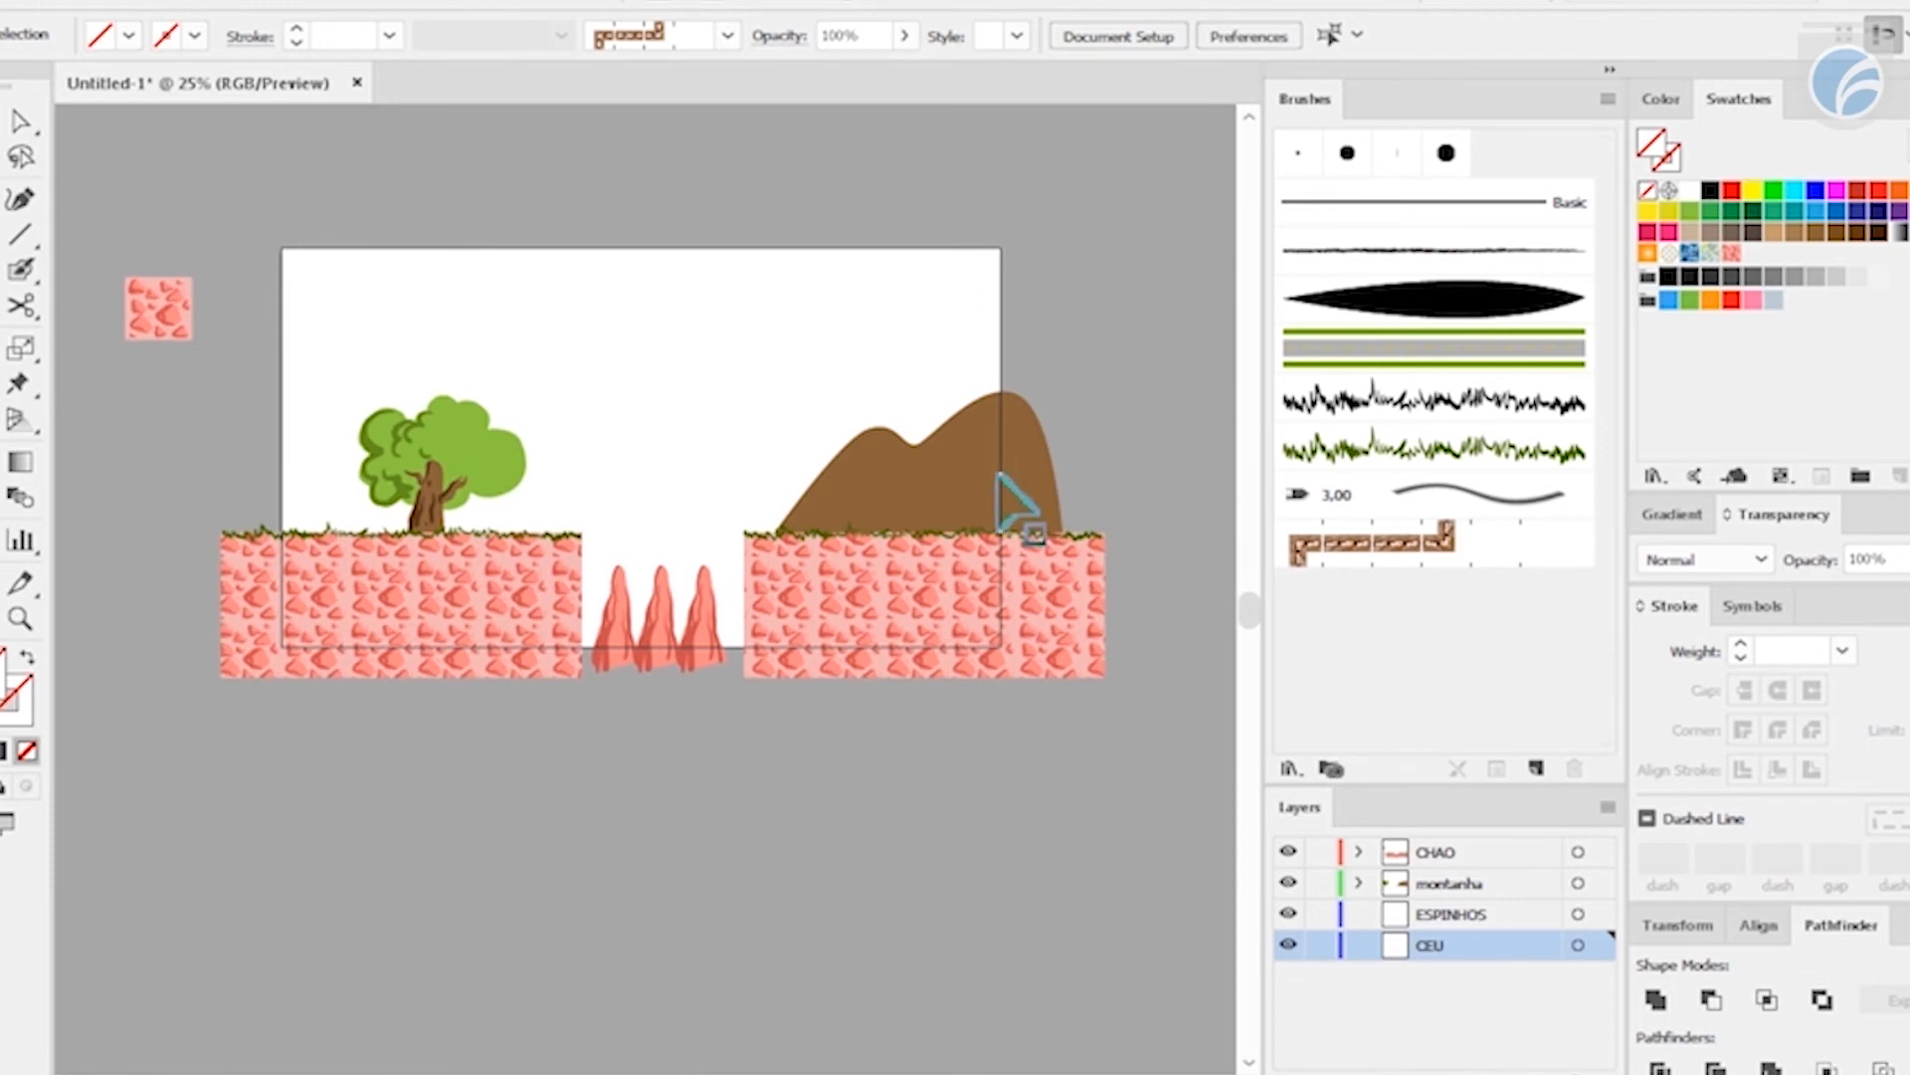
- Draw a blue sky rectangle on the CEU layer, covering the whole artboard and slightly overlapping its edges
left_click(1816, 211)
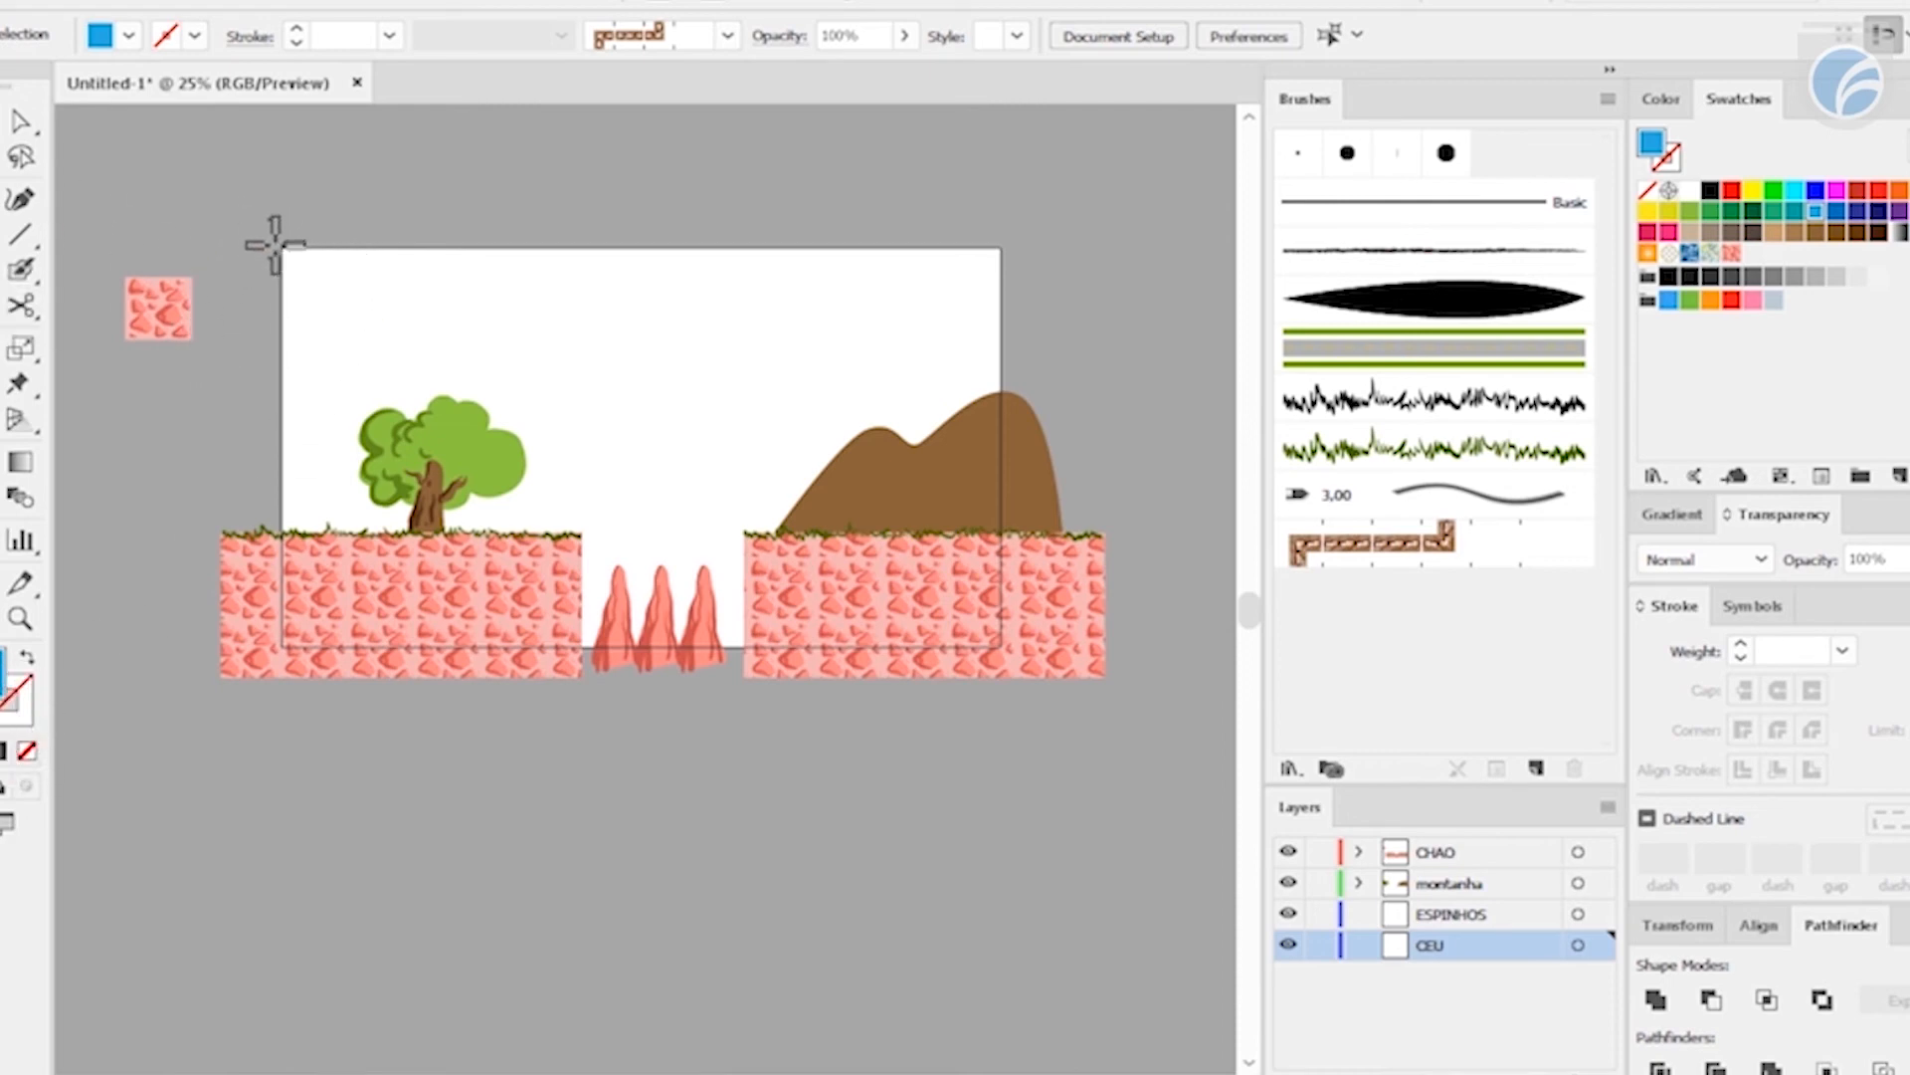
left_click_drag(278, 245, 1007, 648)
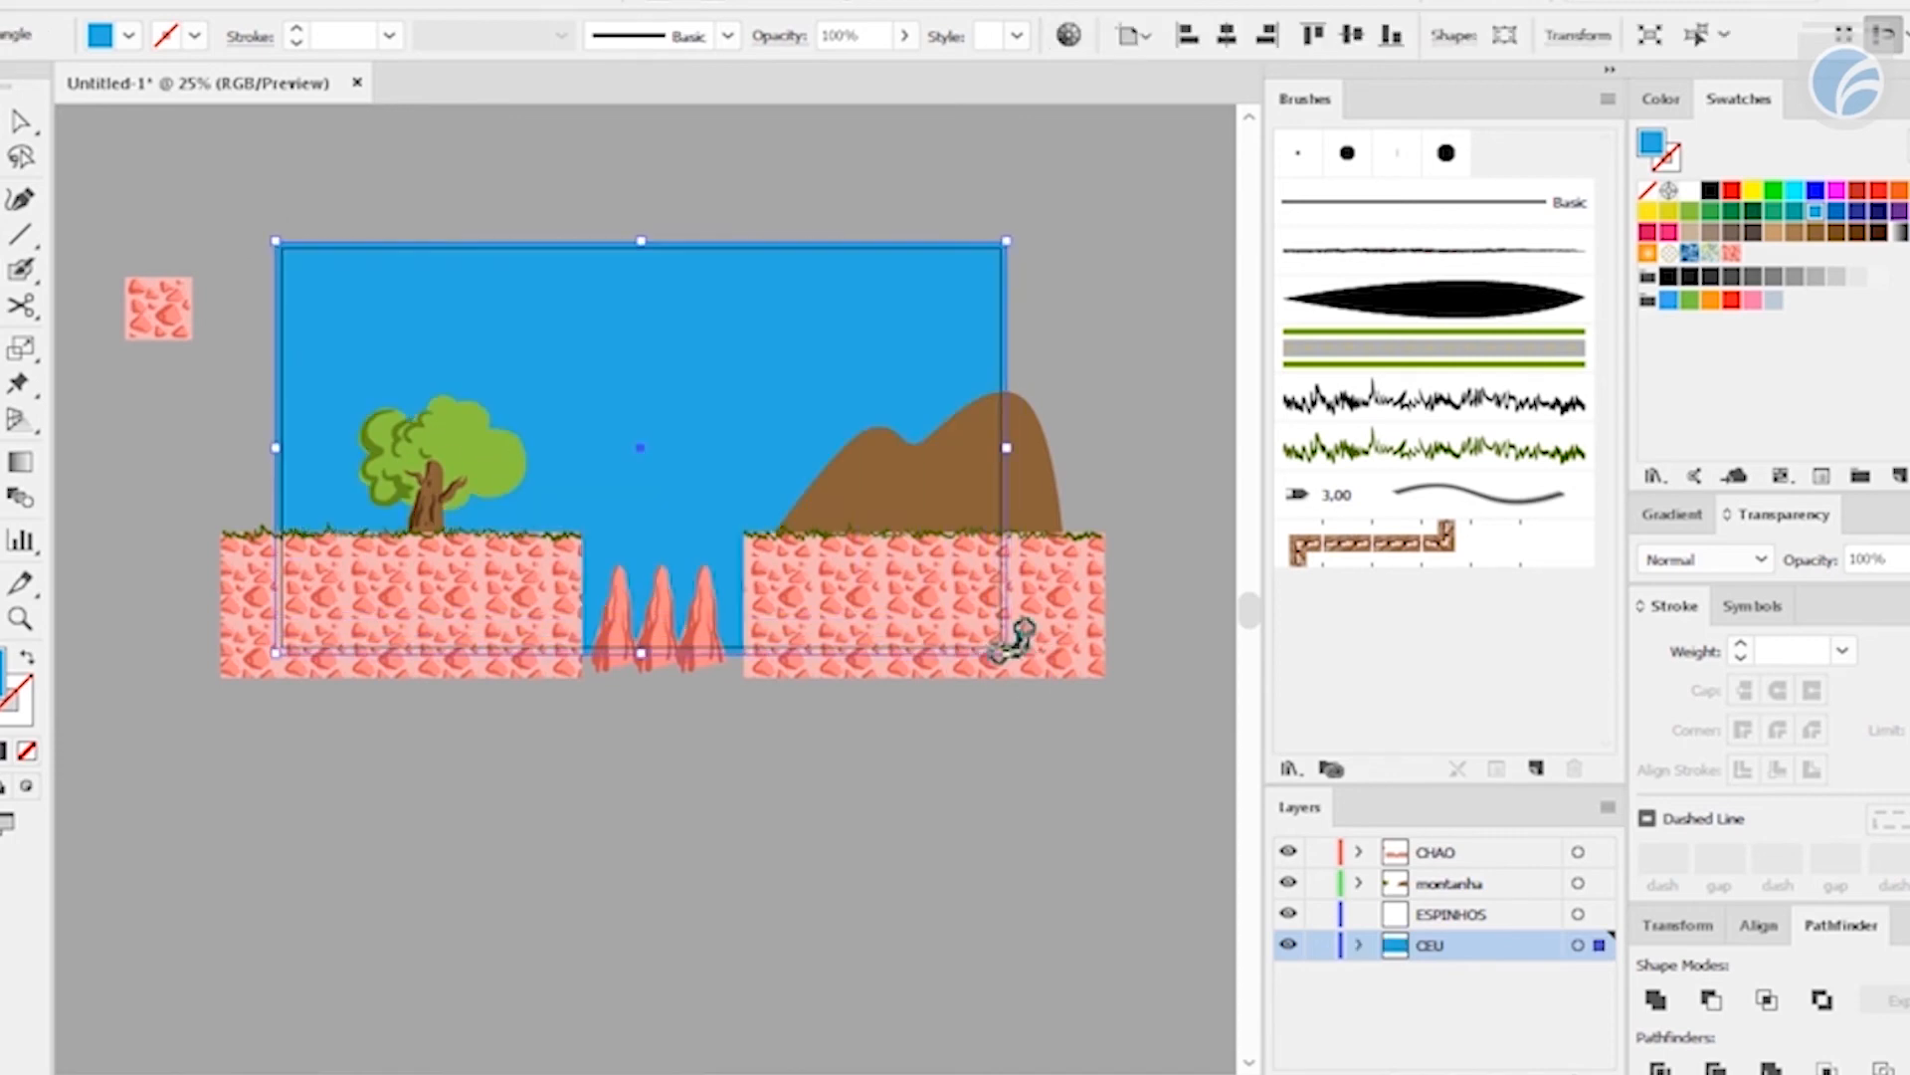
key("v")
left_click(756, 890)
key("space")
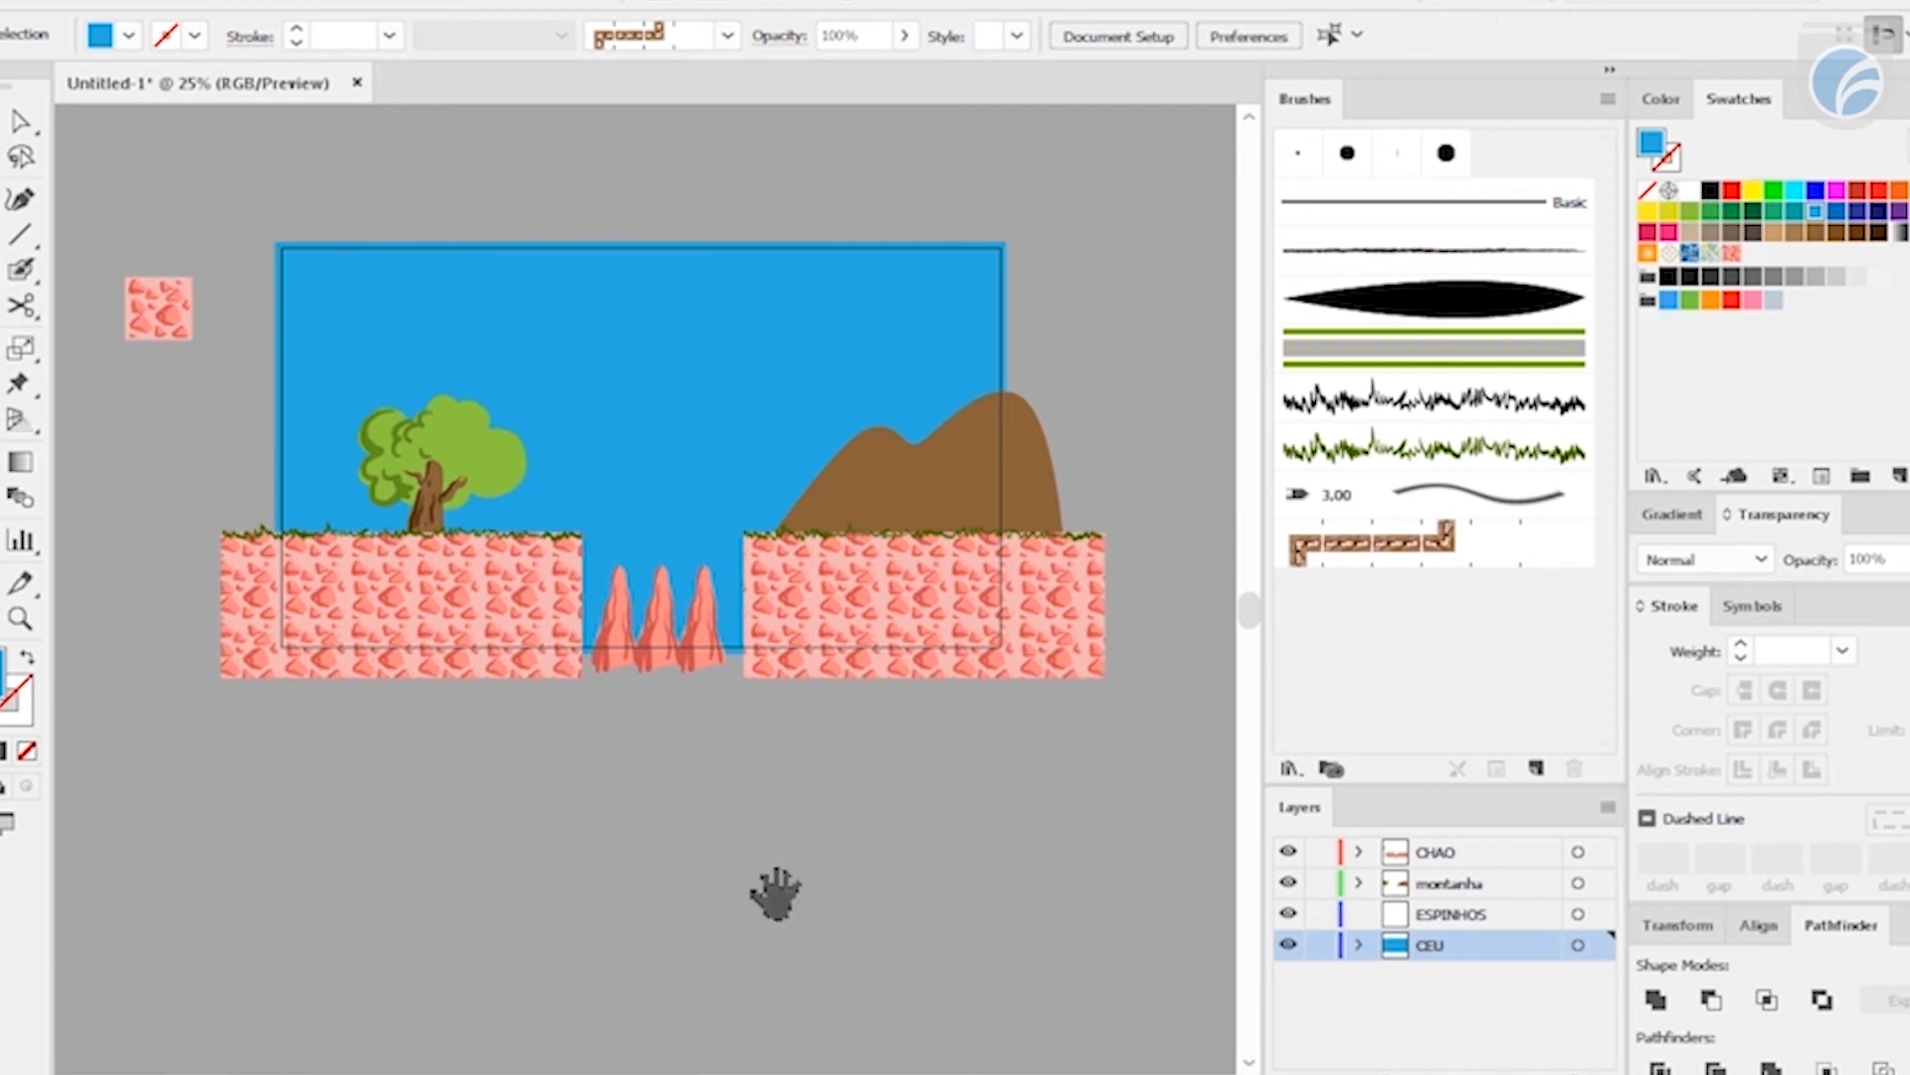
left_click_drag(781, 888, 753, 848)
- Lighten the sky rectangle's fill to a pale blue
left_click(660, 371)
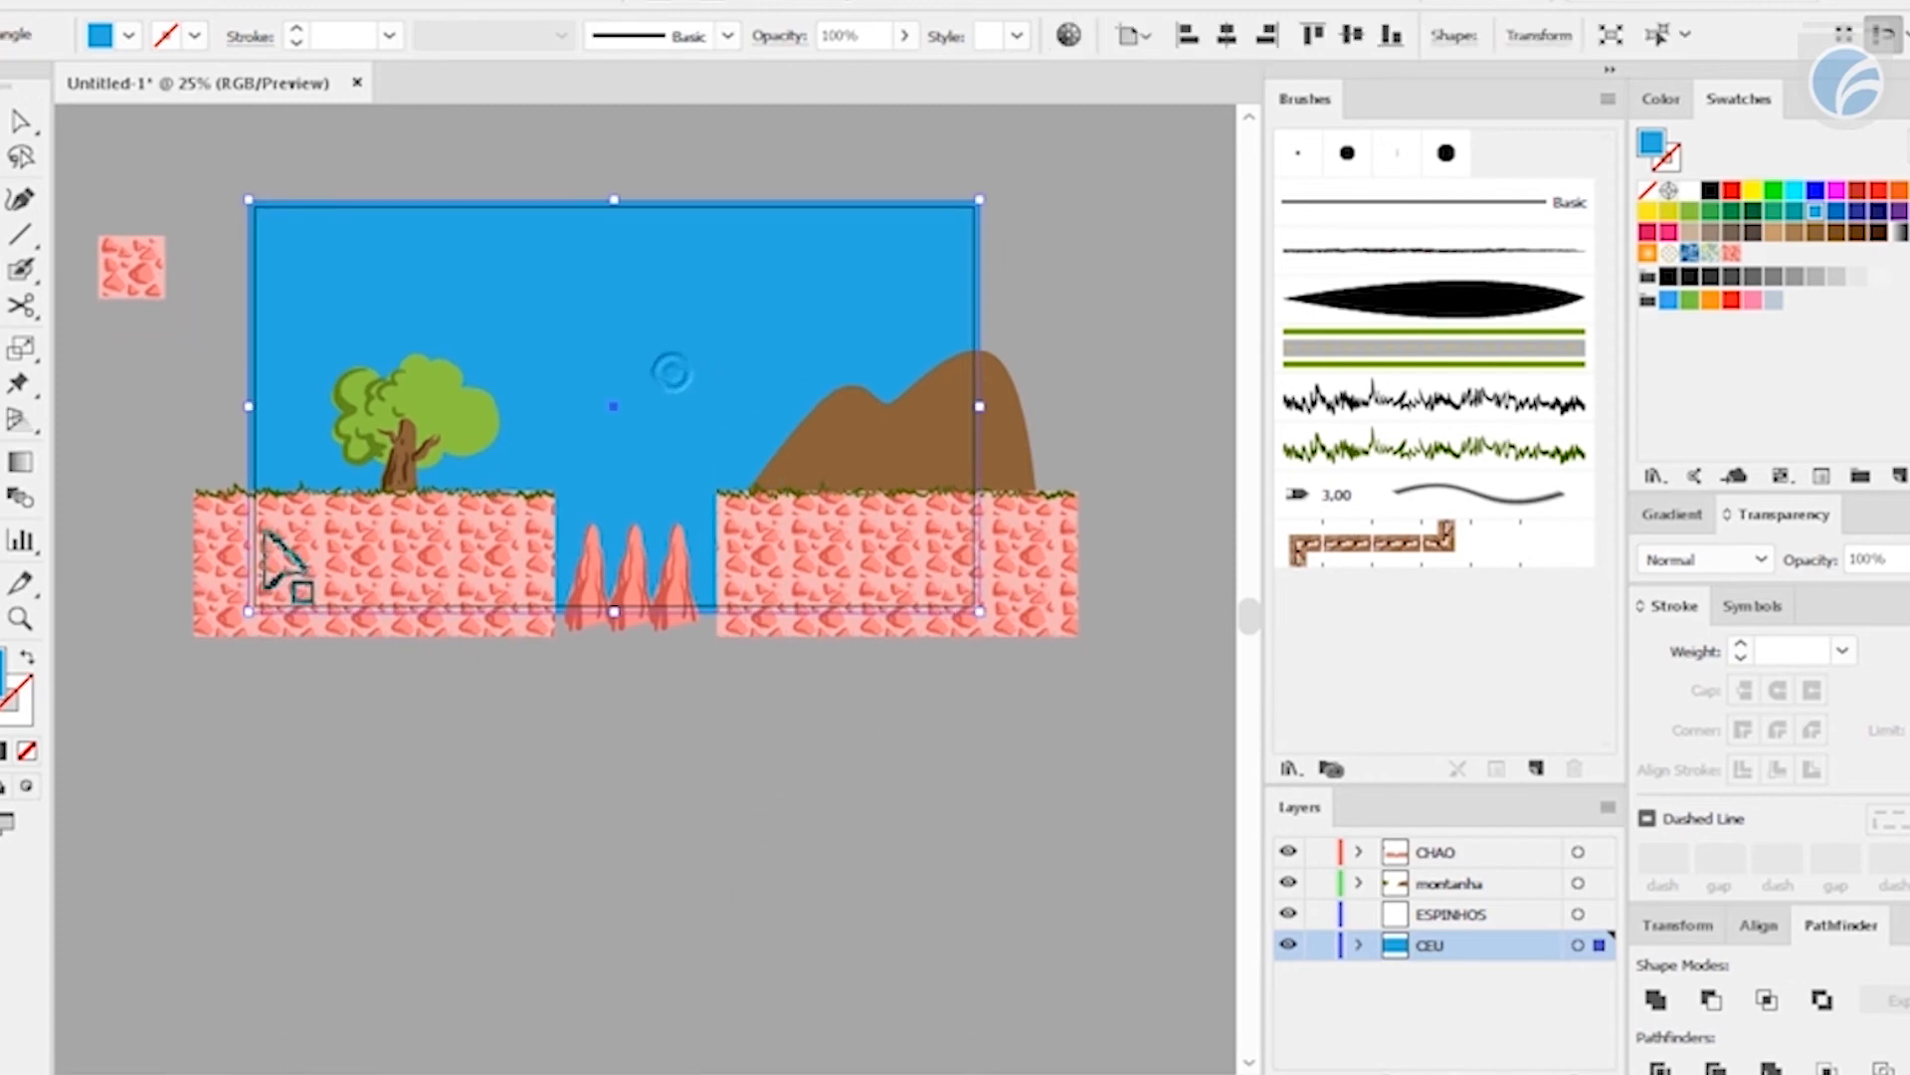
double_click(15, 681)
left_click_drag(584, 456, 542, 449)
left_click(1055, 428)
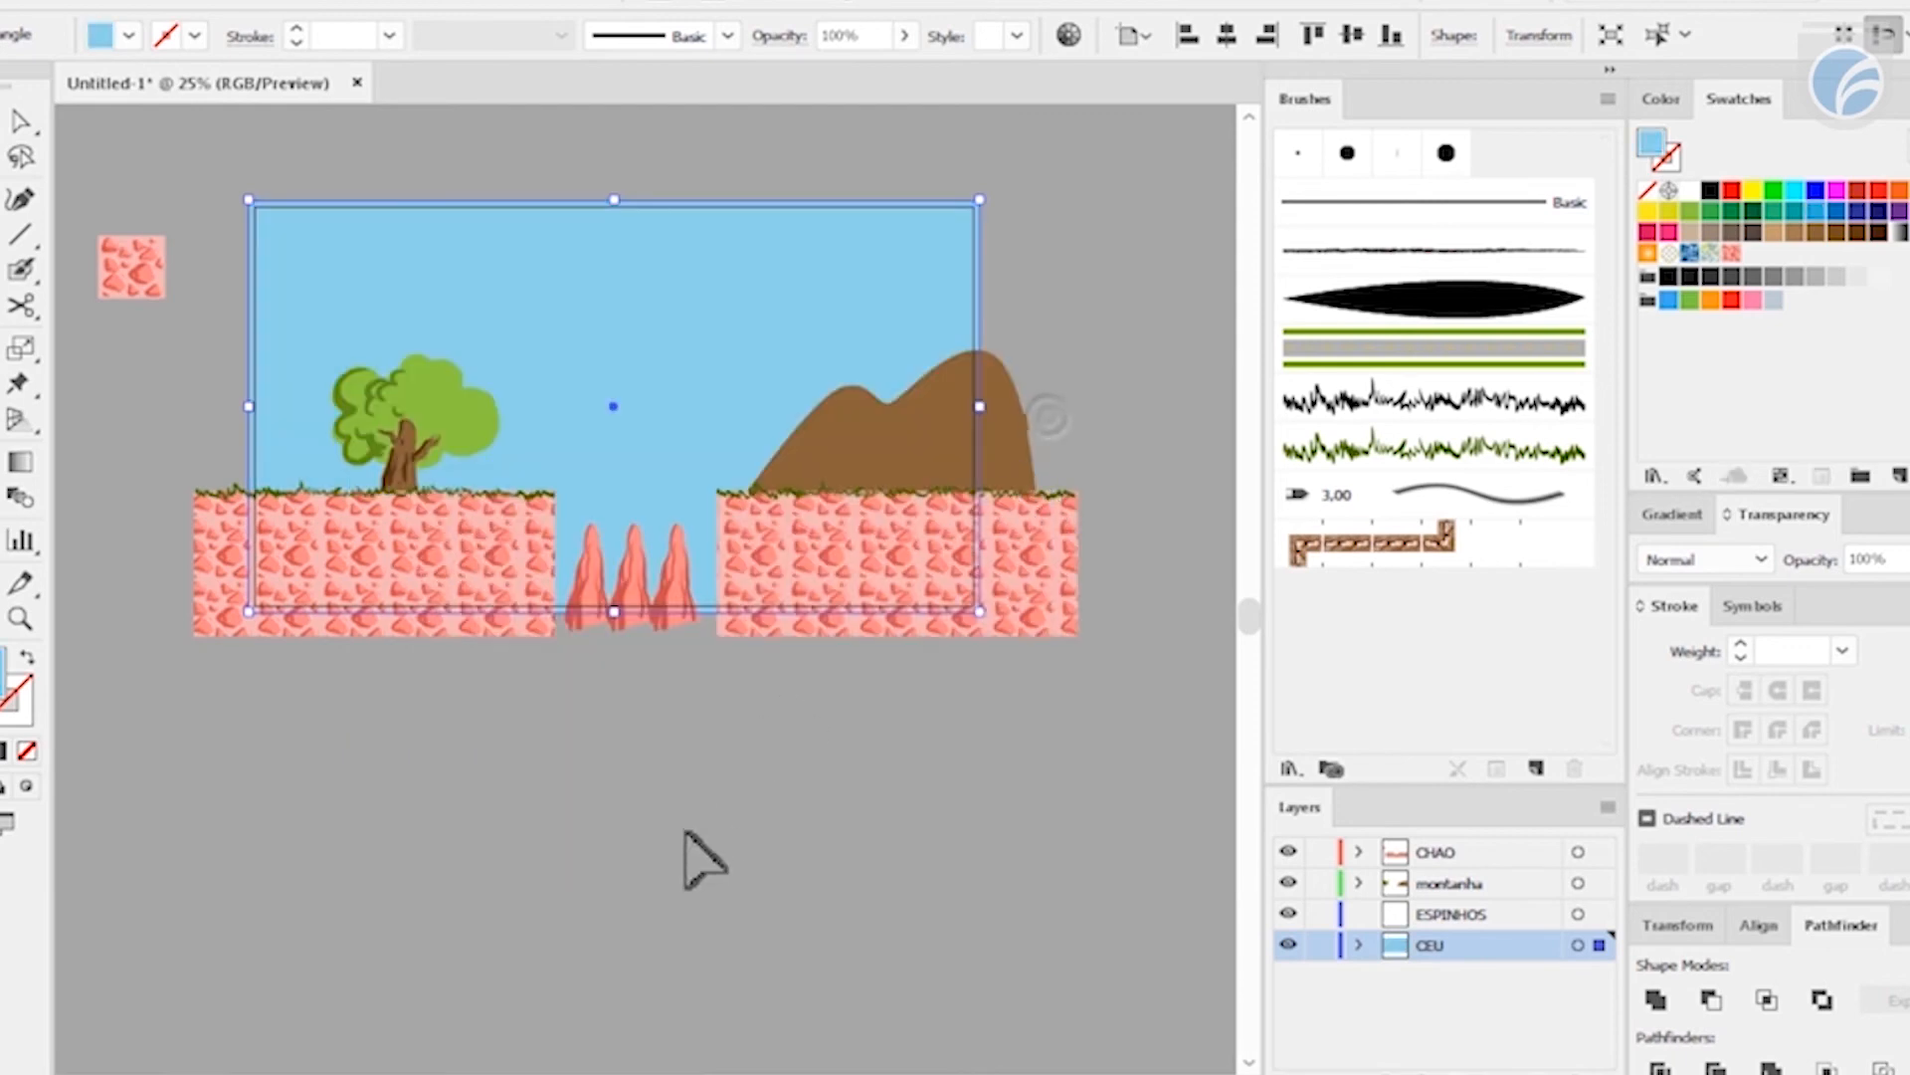
left_click(690, 827)
- Change the sky rectangle's fill to a light warm grey
left_click(585, 328)
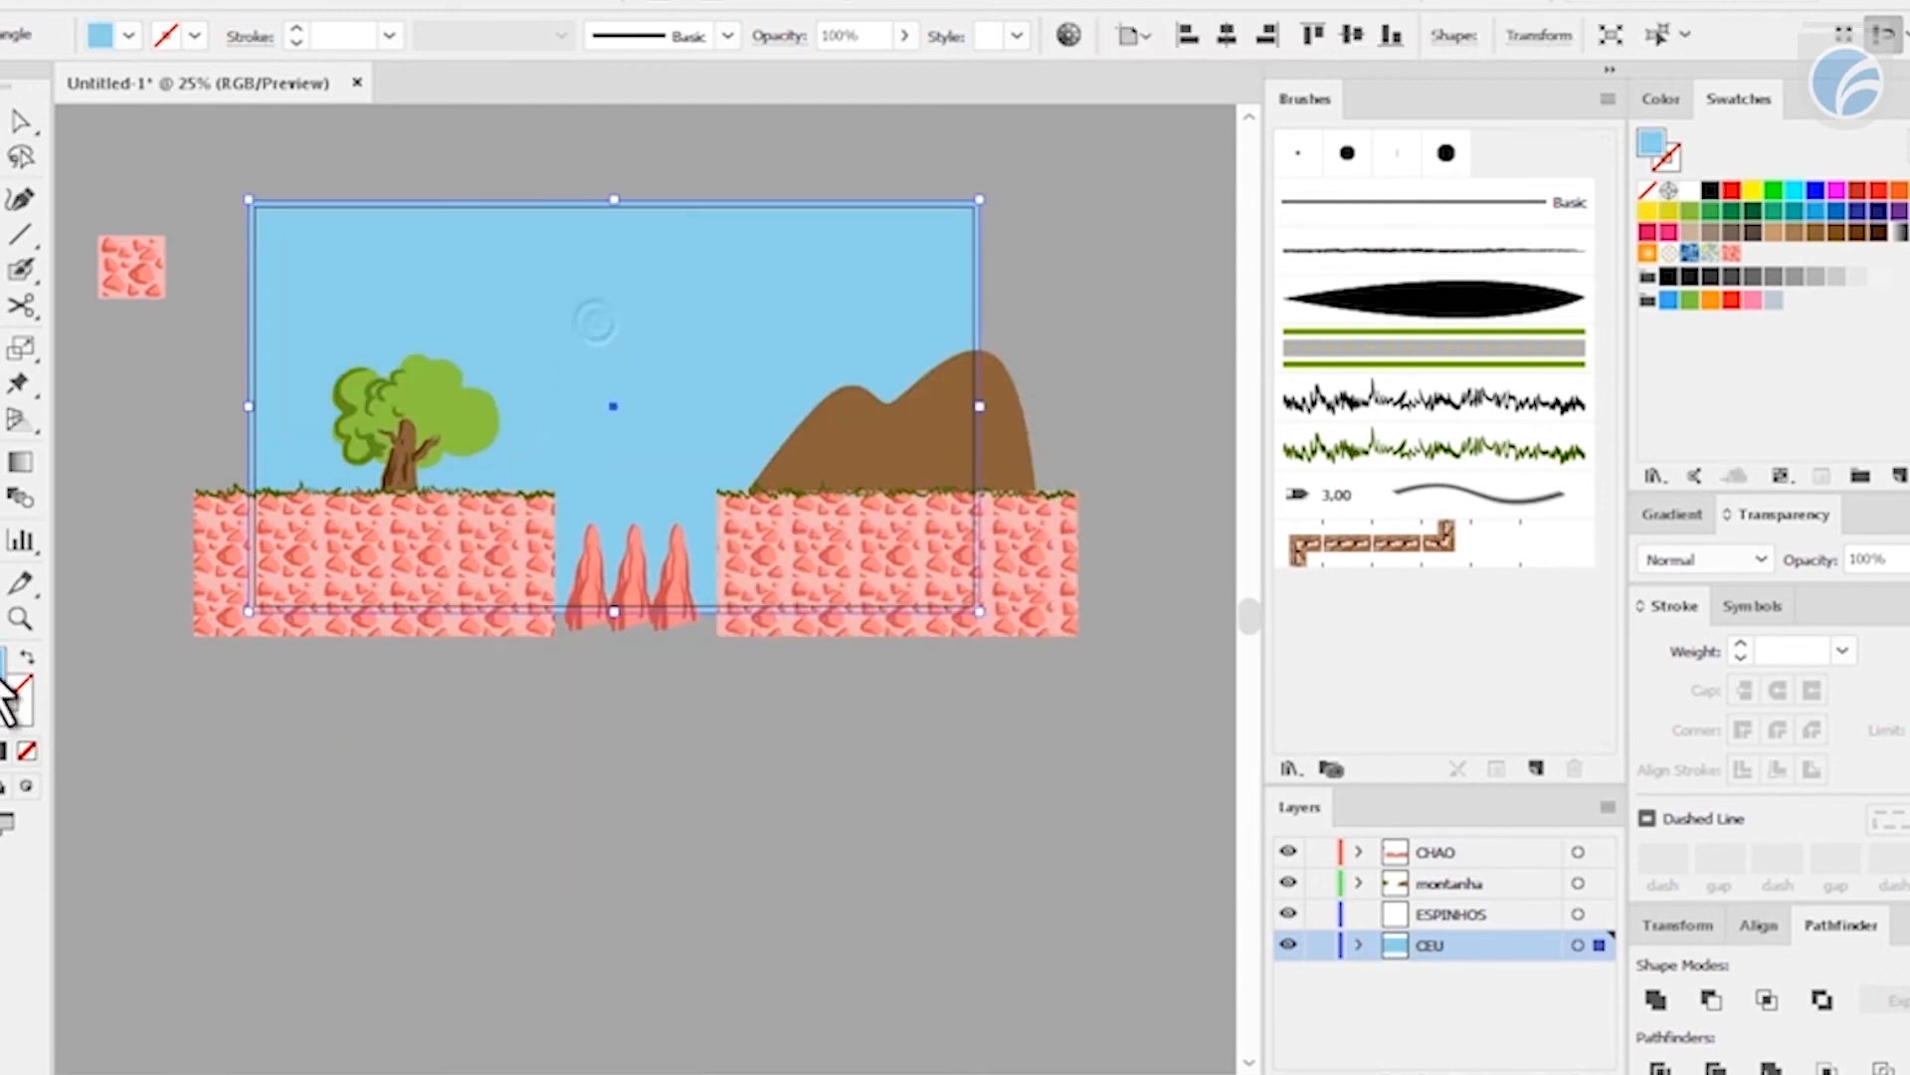
double_click(15, 678)
left_click_drag(448, 439, 476, 446)
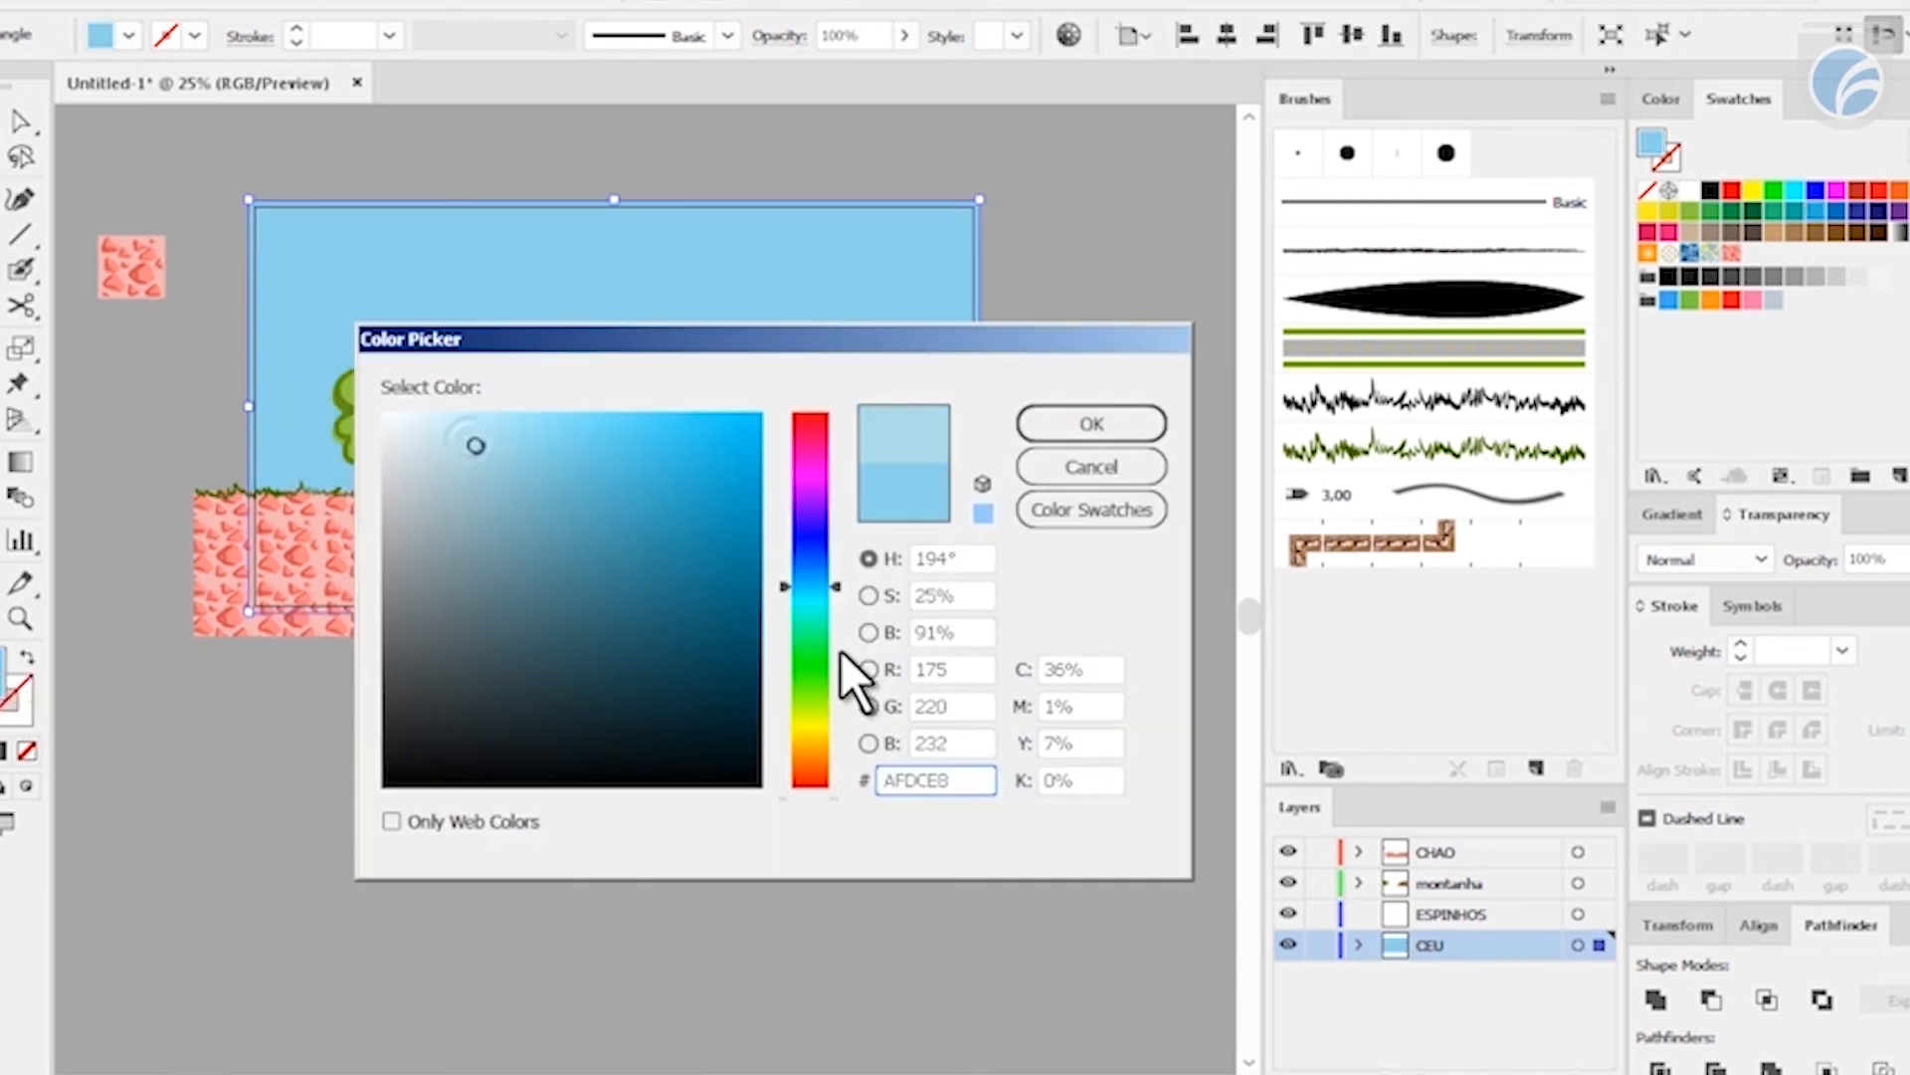
left_click_drag(838, 581, 844, 758)
left_click_drag(457, 452, 413, 488)
left_click(1092, 423)
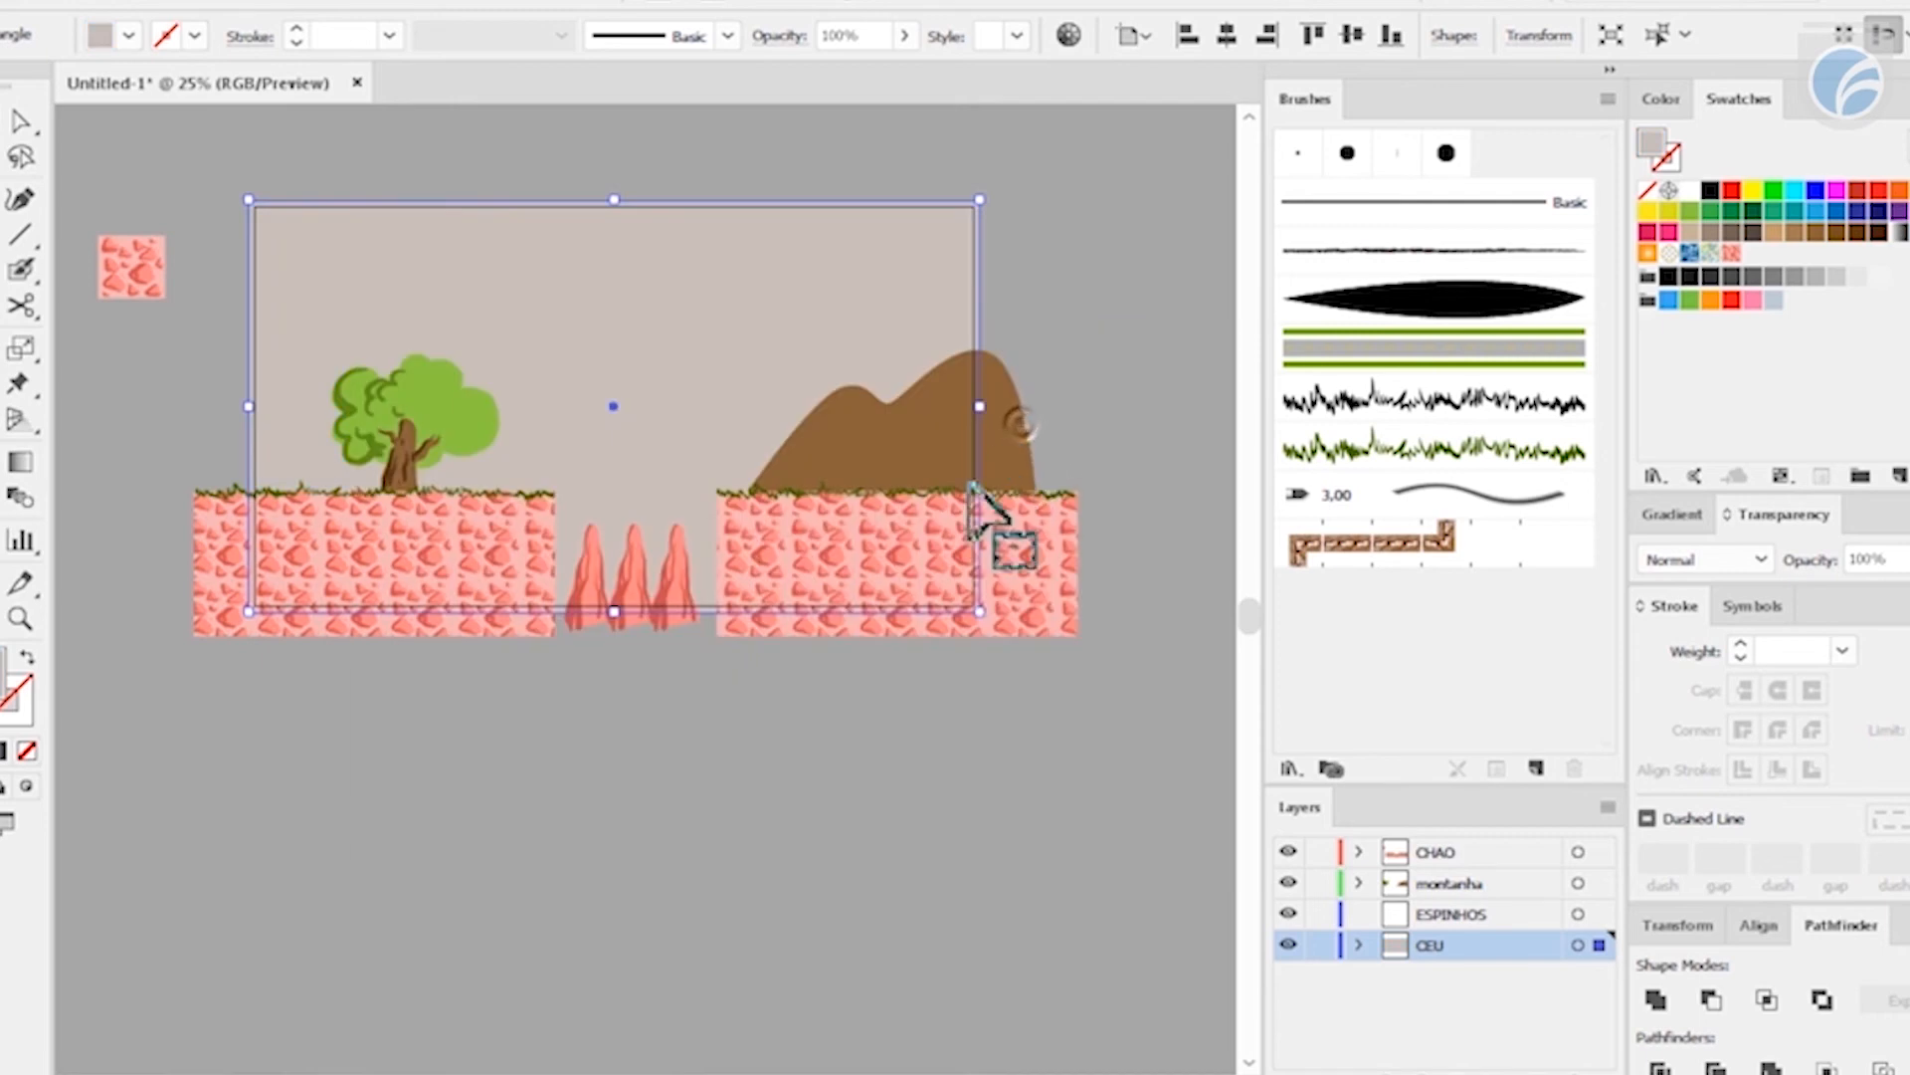
left_click(785, 851)
key("ctrl+plus")
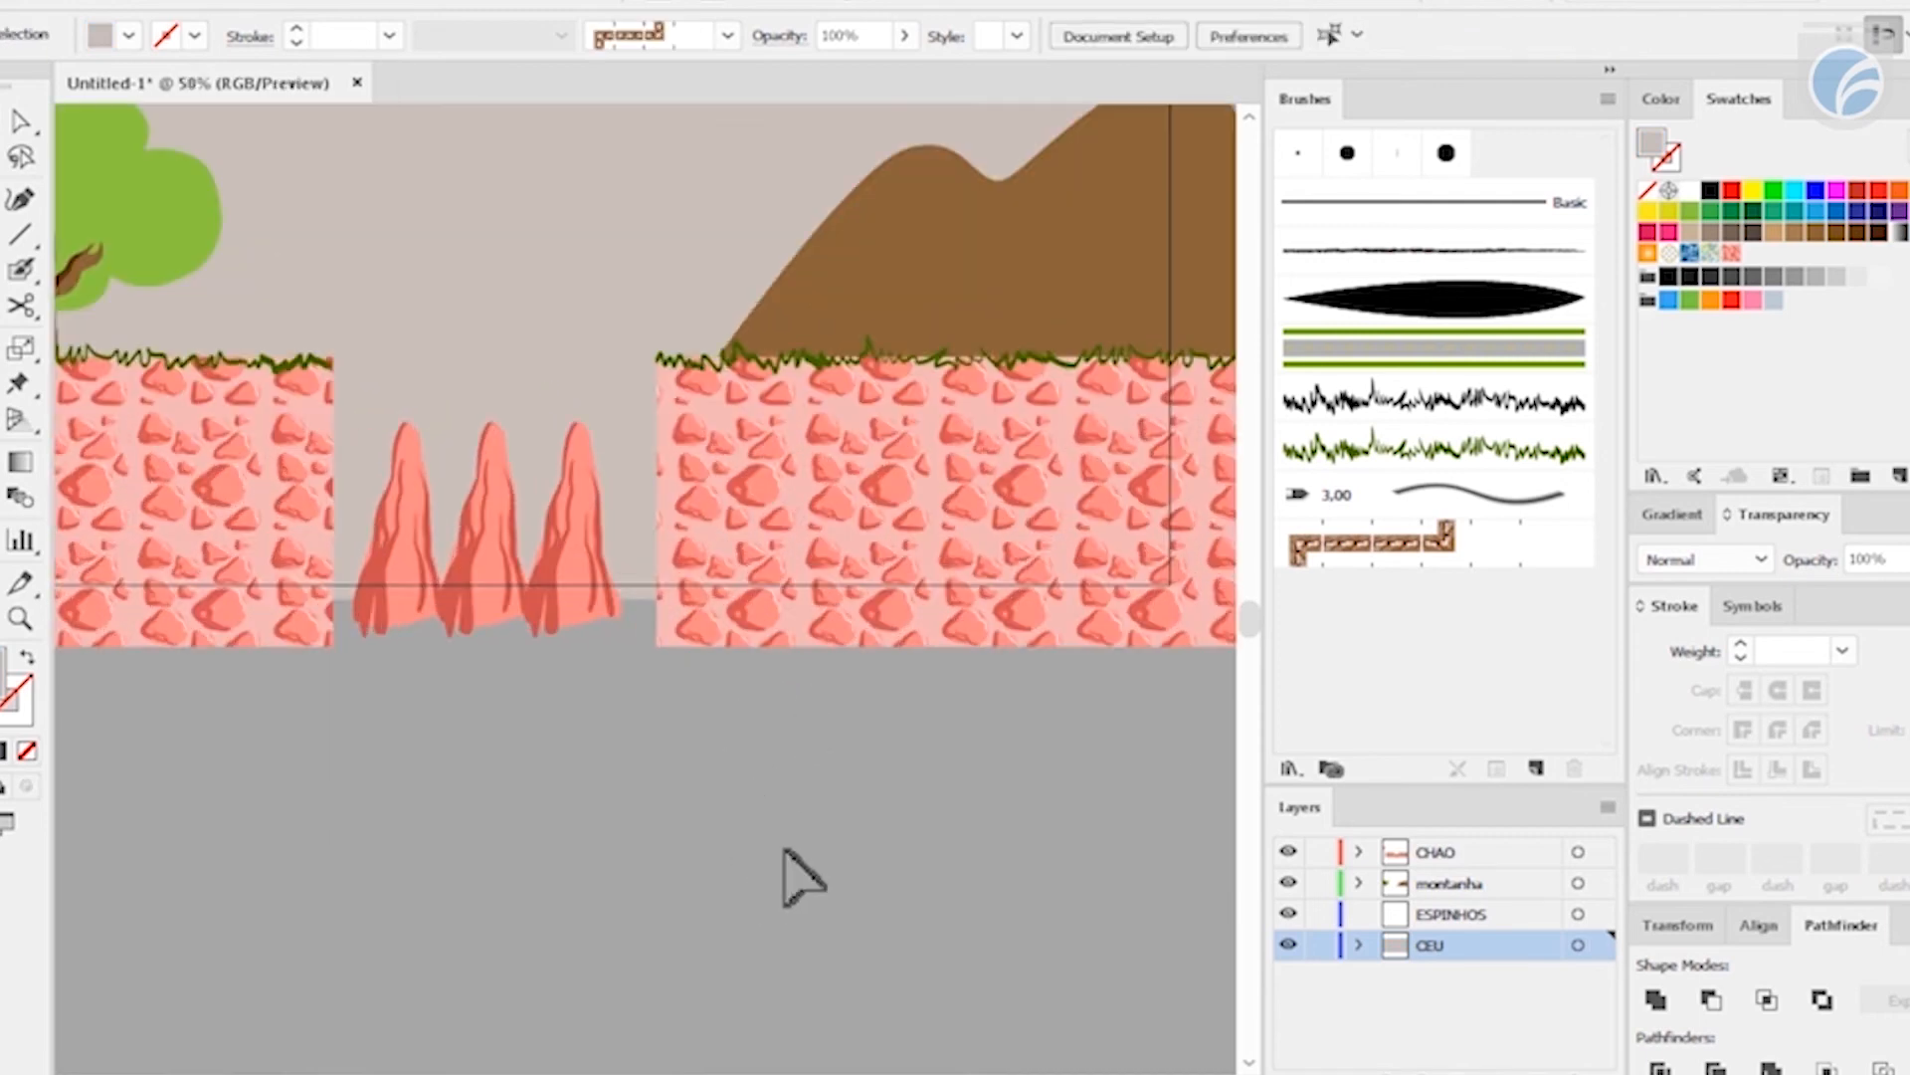
left_click_drag(776, 427, 846, 690)
key("ctrl+minus")
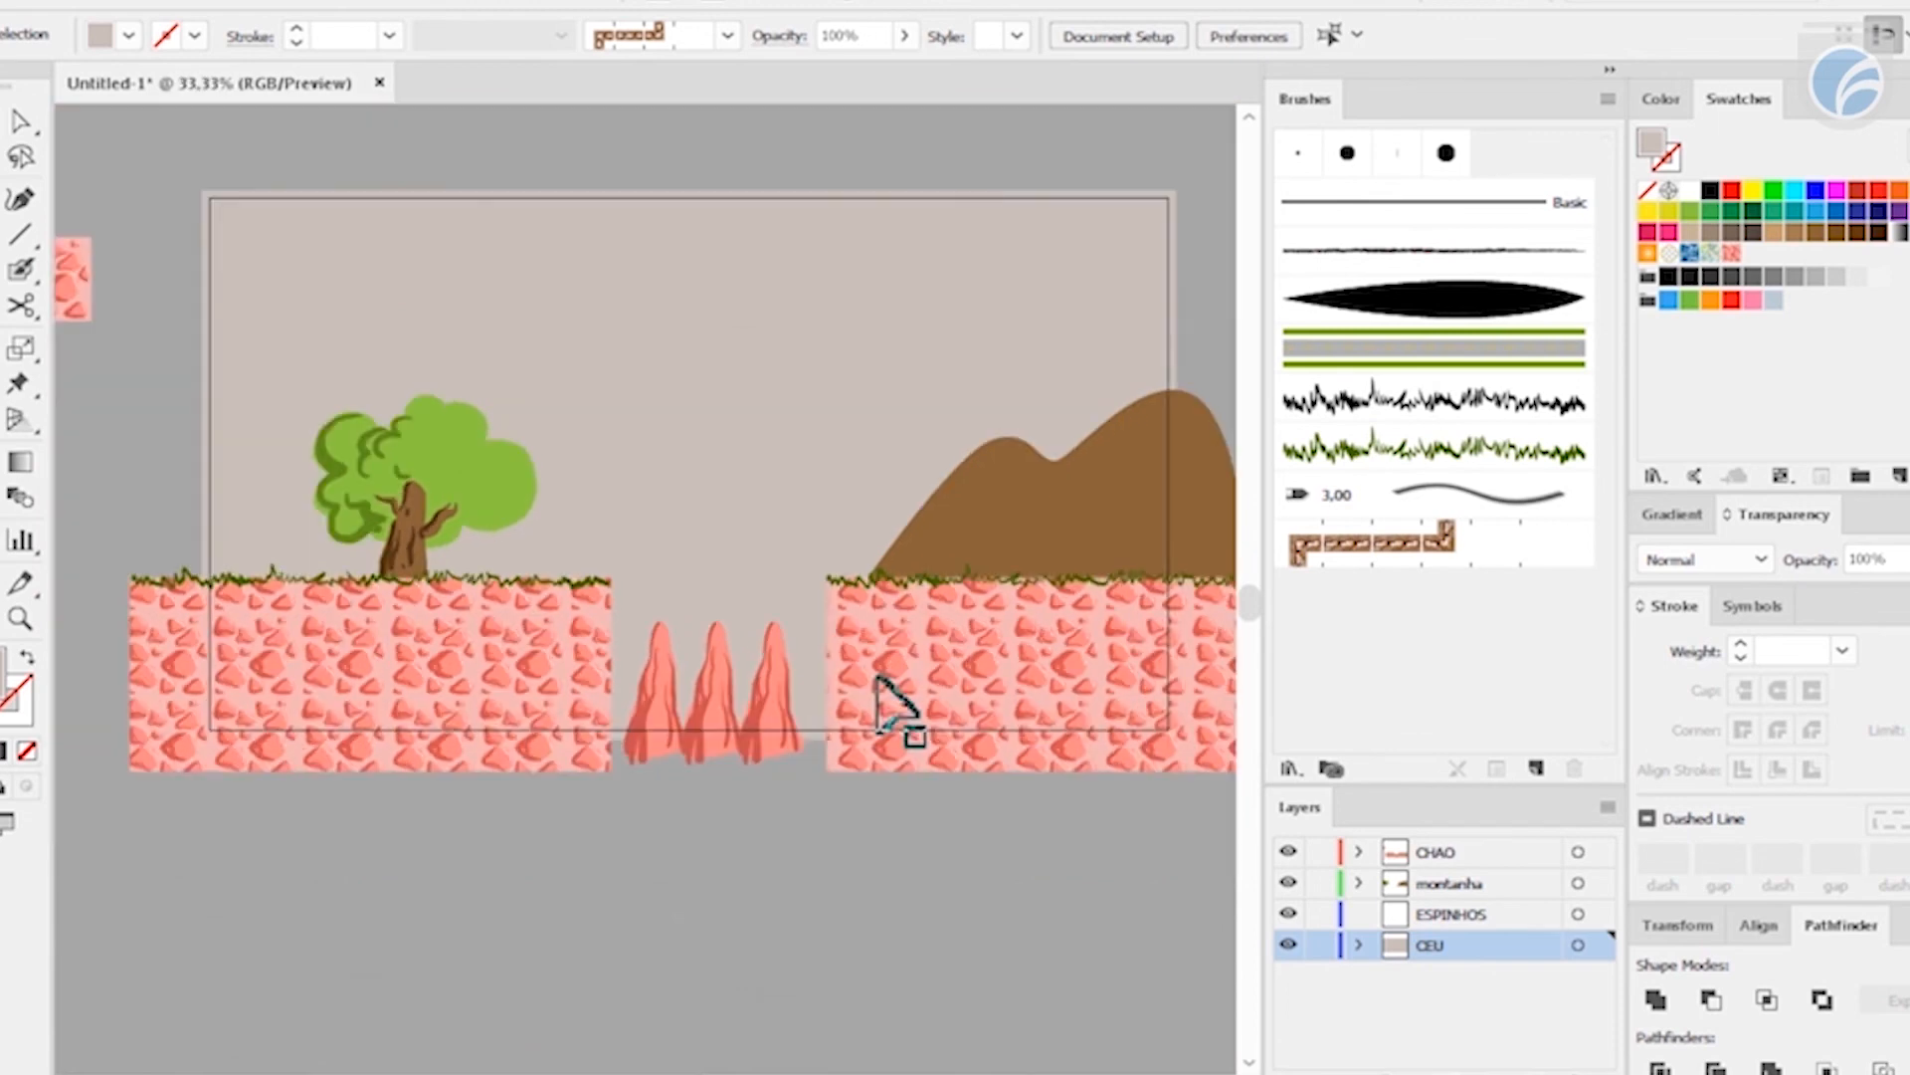
mouse_move(912, 533)
left_mouse_down()
mouse_move(1036, 533)
mouse_move(932, 563)
mouse_move(947, 527)
left_mouse_up()
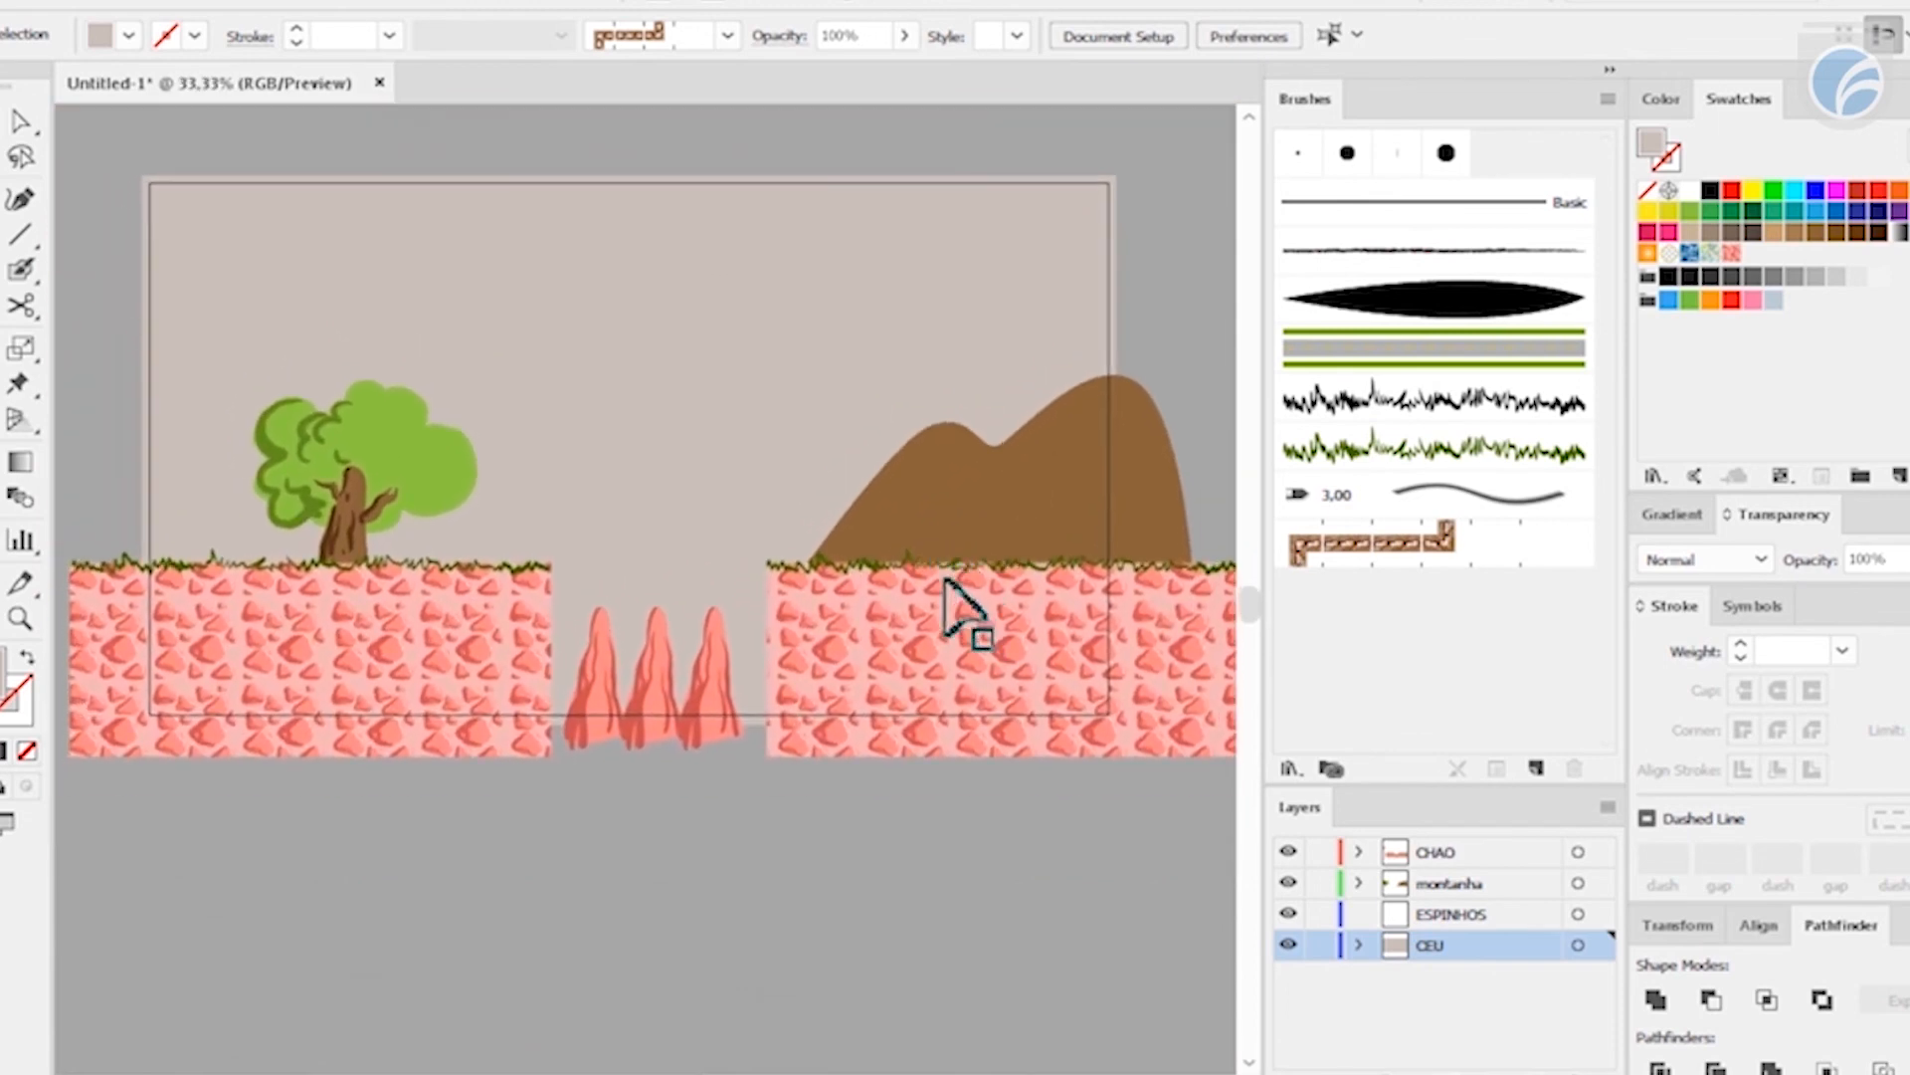